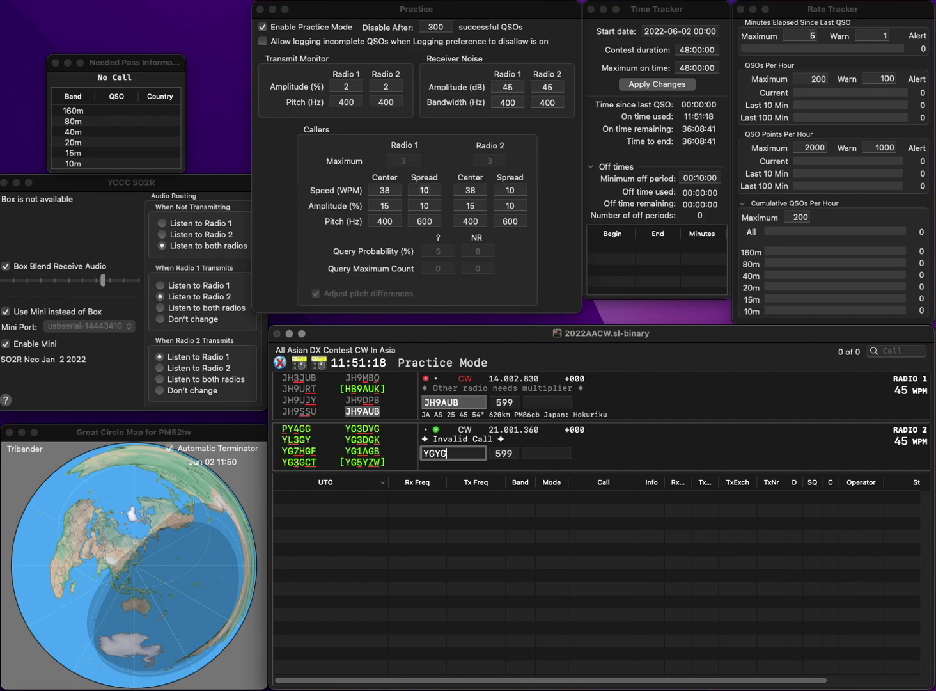
key(Up)
key(space)
text(99)
key(Return)
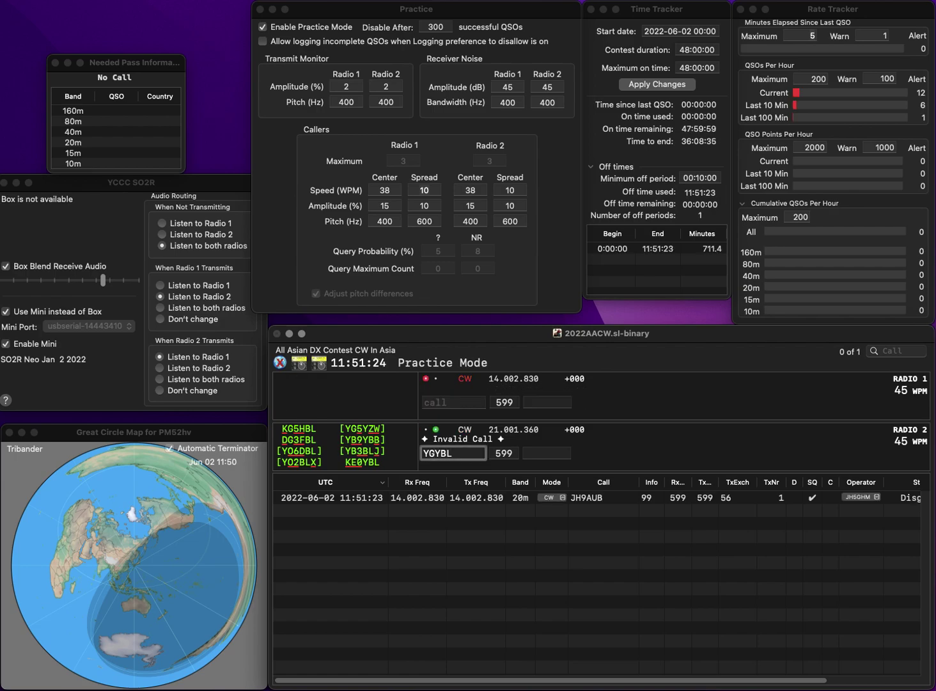
text(3)
key(Delete)
text(D)
key(Delete)
text(D)
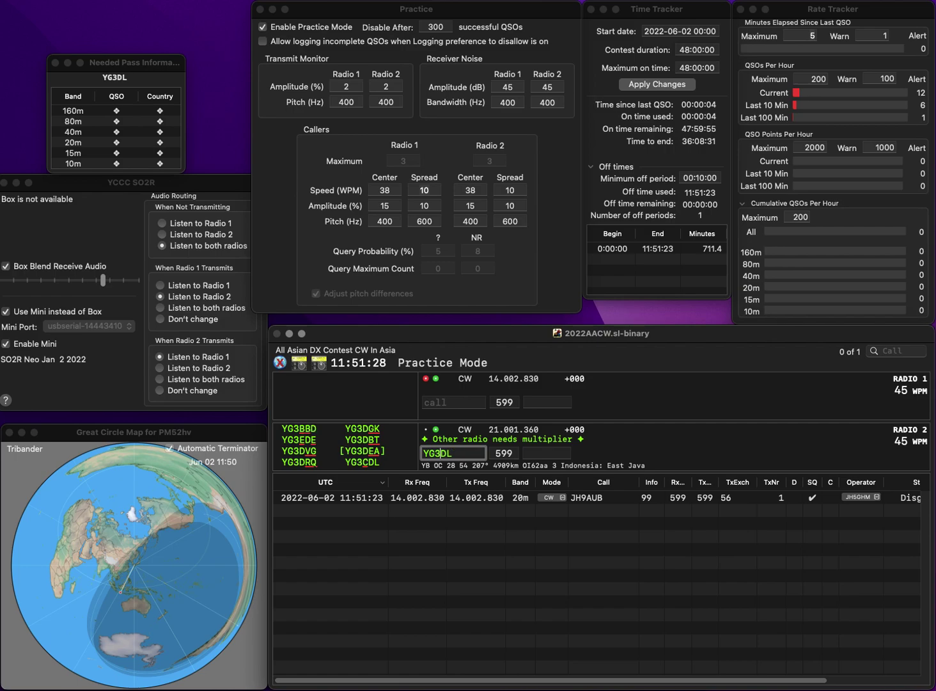
text(C)
key(Return)
text(S)
key(BackSpace)
text(HB9AF)
key(Return)
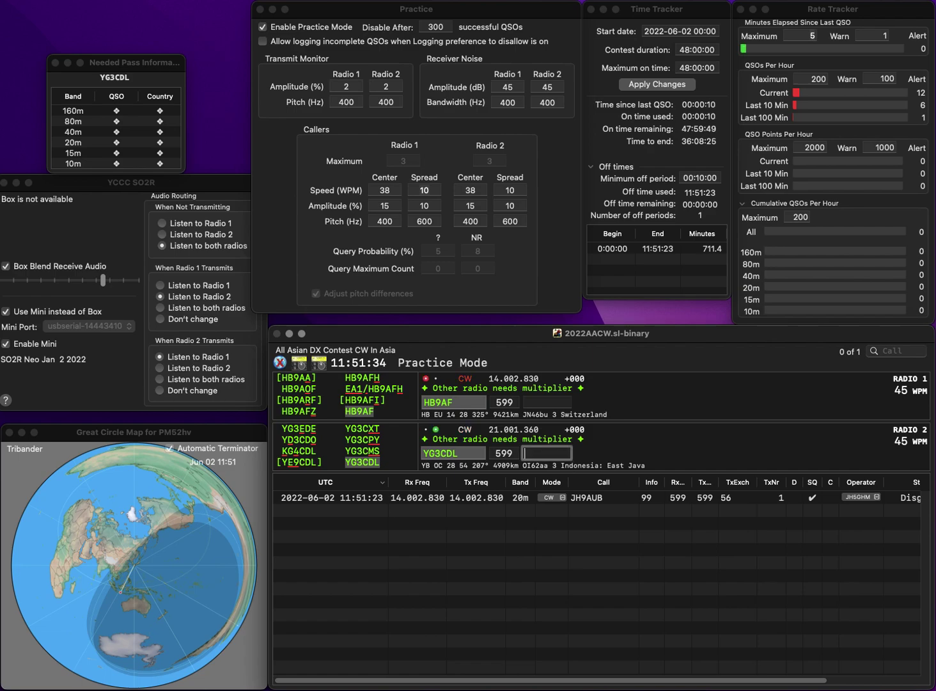
text(20)
key(Return)
text(98)
key(Return)
Step: Answer K4XY on Radio 2 and KE8UDP on Radio 1, sending each the exchange
text(K4XY)
key(Return)
text(KE8UDPP)
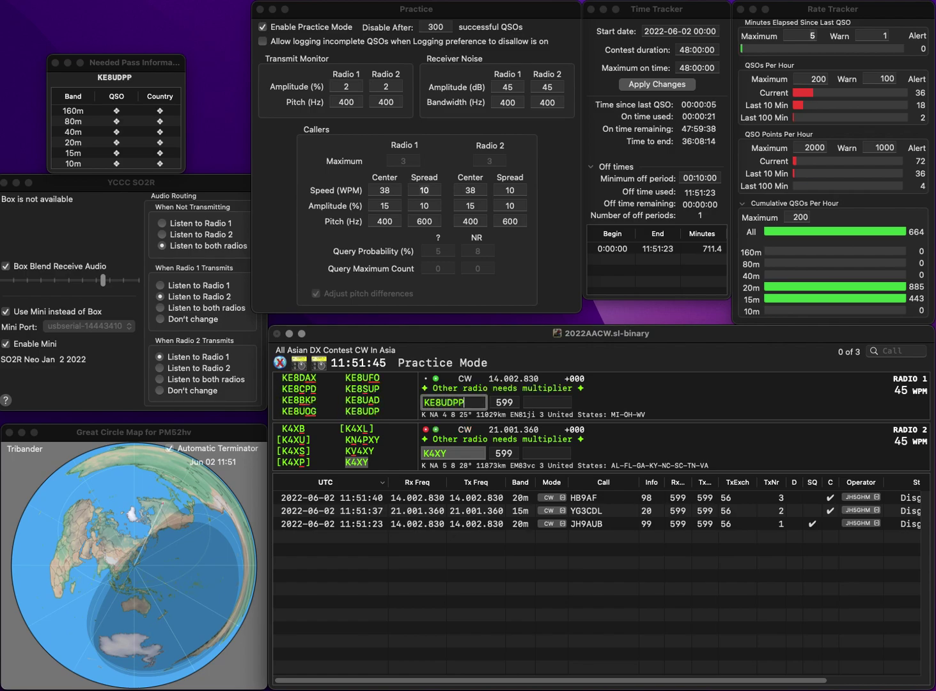
key(BackSpace)
key(Return)
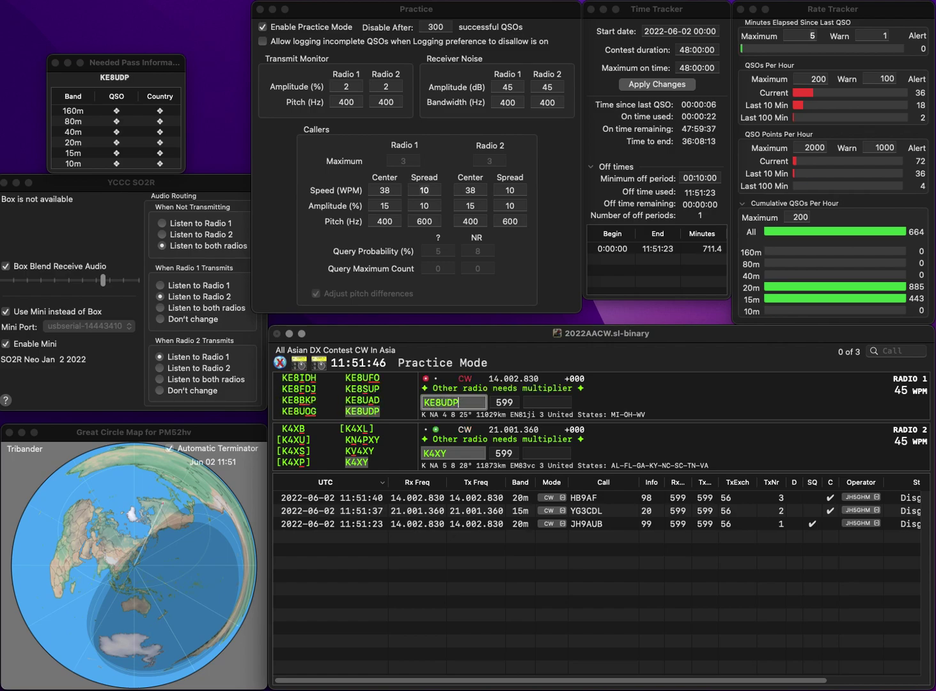
key(space)
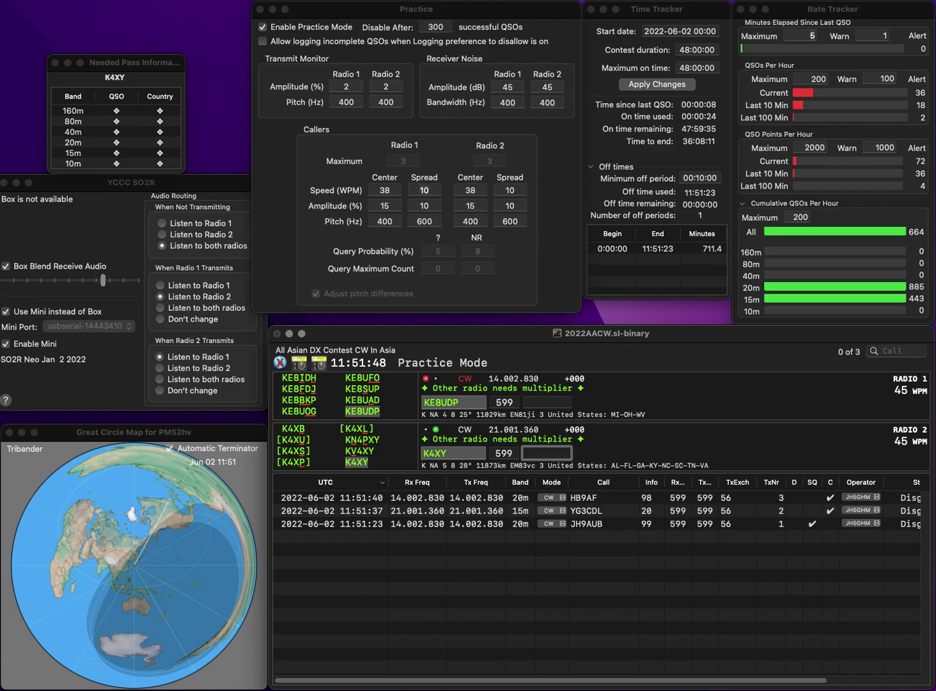
text(39)
key(Return)
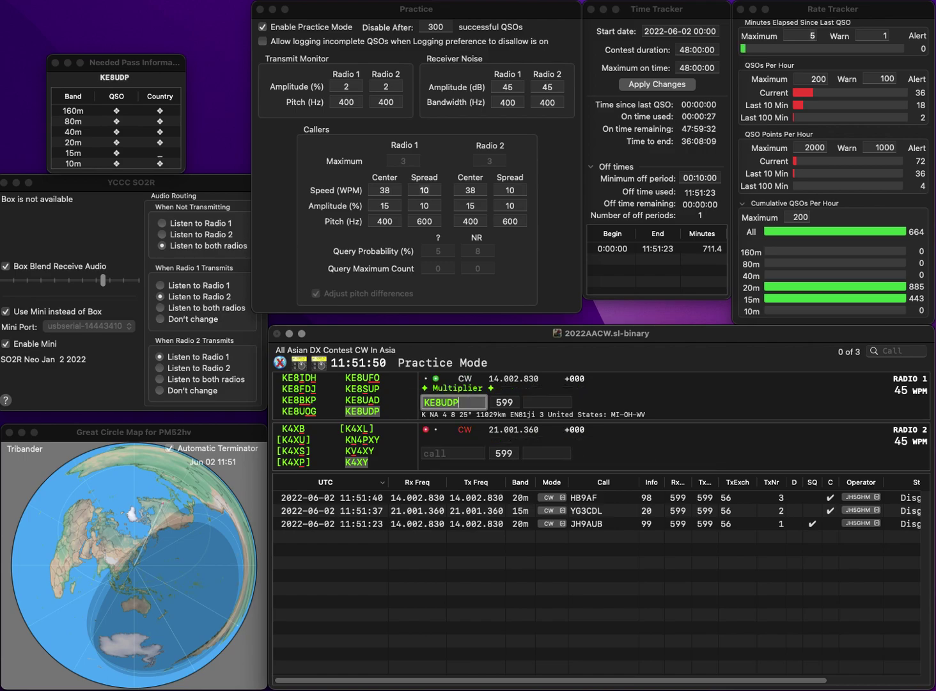
text(63)
key(Return)
Step: Answer KV1E on Radio 2 and G4LYE on Radio 1, sending each the exchange
text(KV)
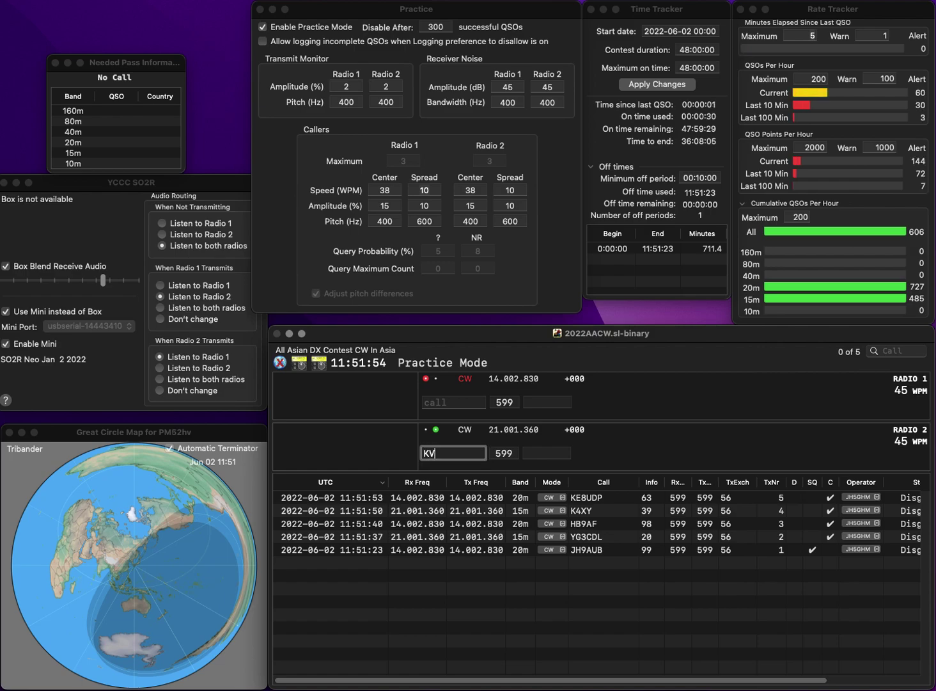
text(1E)
key(Return)
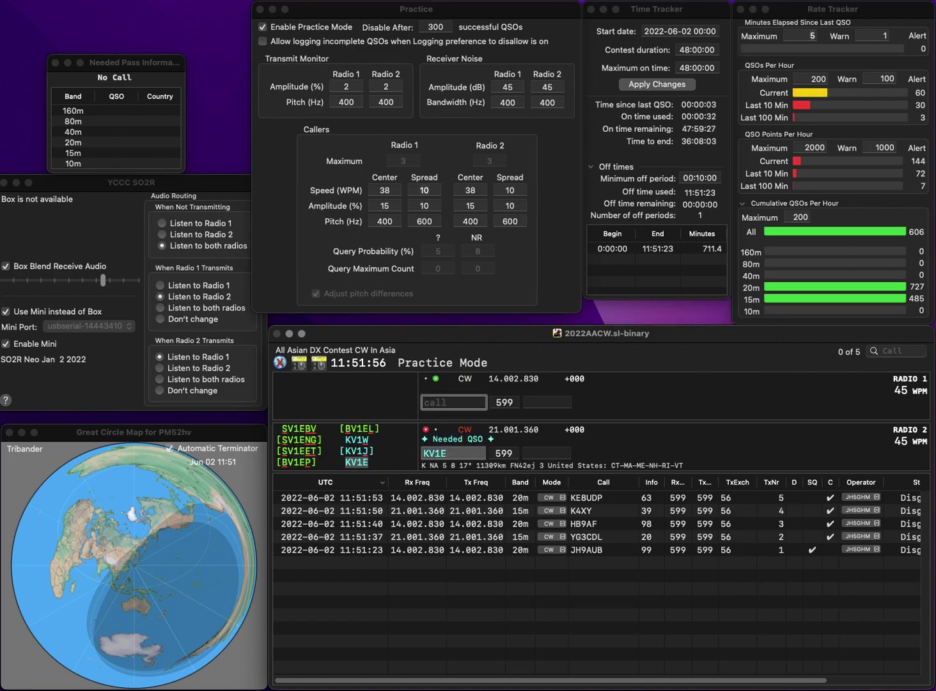
text(G4LYE)
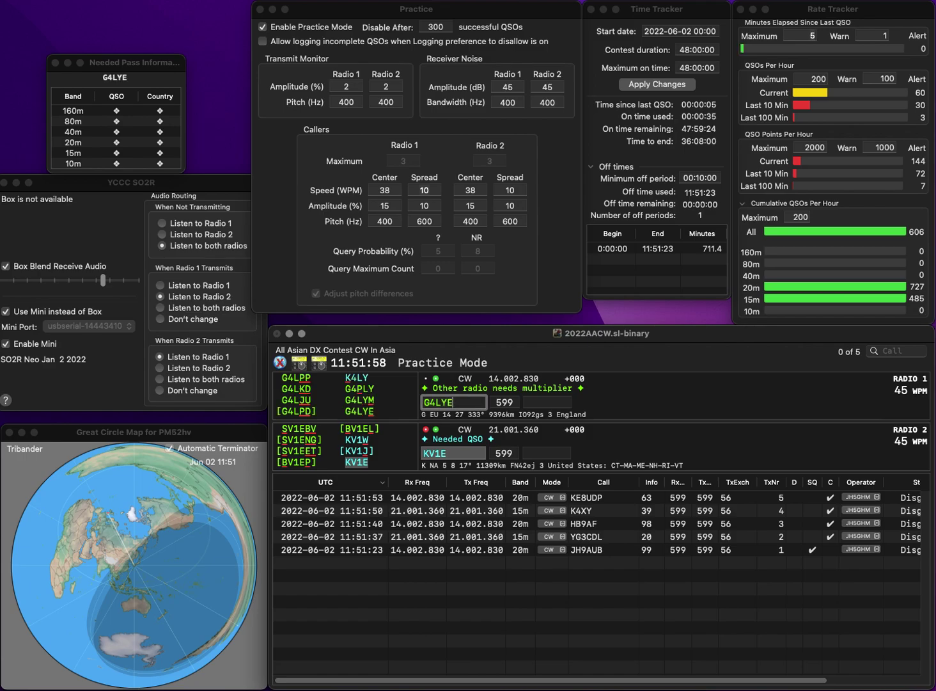
key(Return)
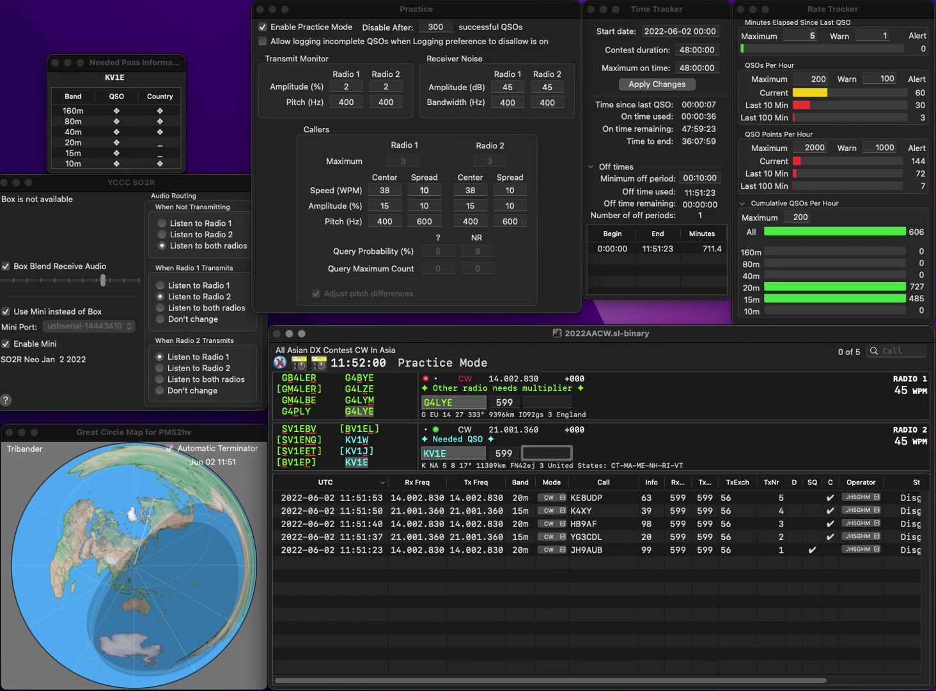
text(55)
key(Return)
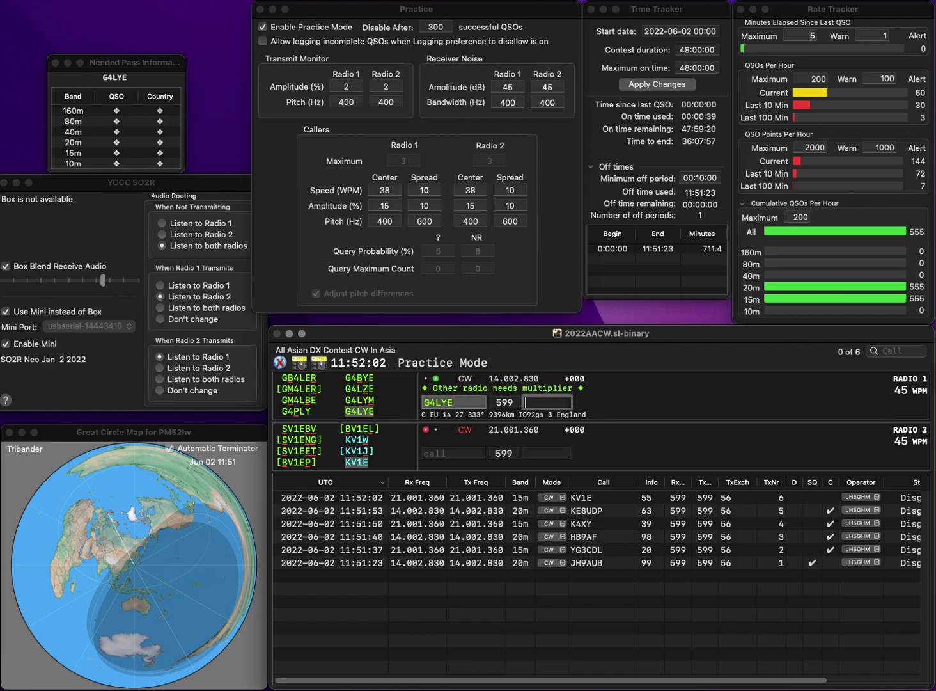
text(87)
key(Return)
Step: Answer NE4RD on Radio 2 and W1CVE on Radio 1, sending each the exchange
text(NE4RD)
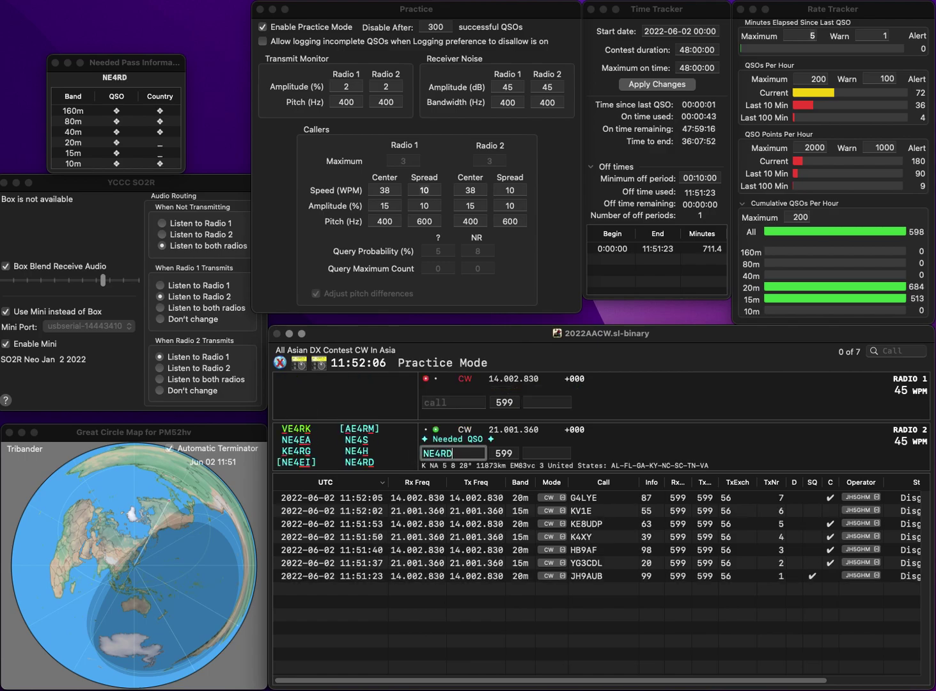
key(Return)
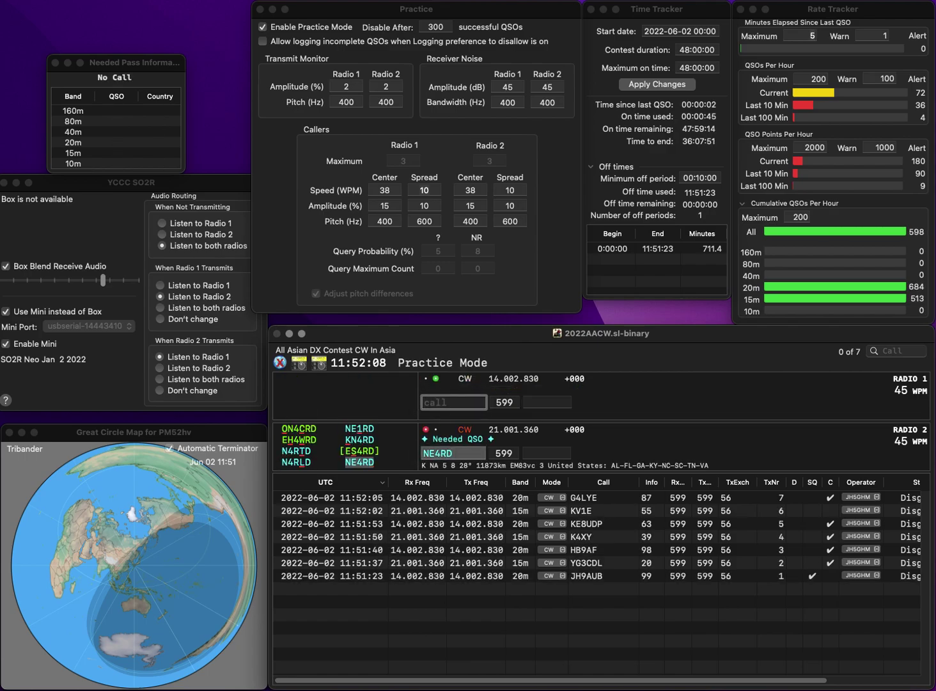
text(1CV)
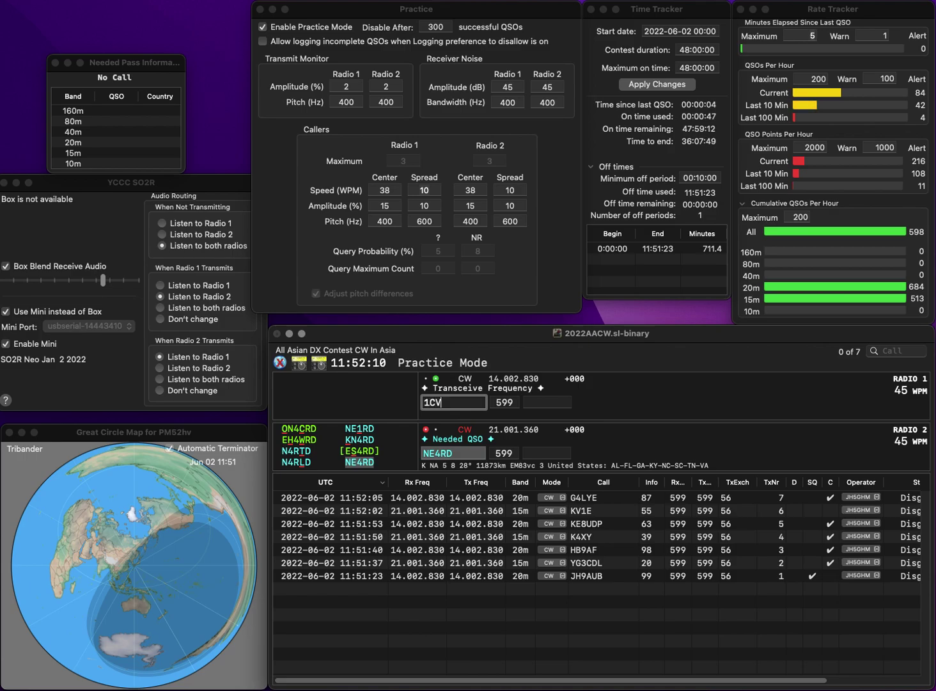
text(E)
key(Return)
text(29)
key(Return)
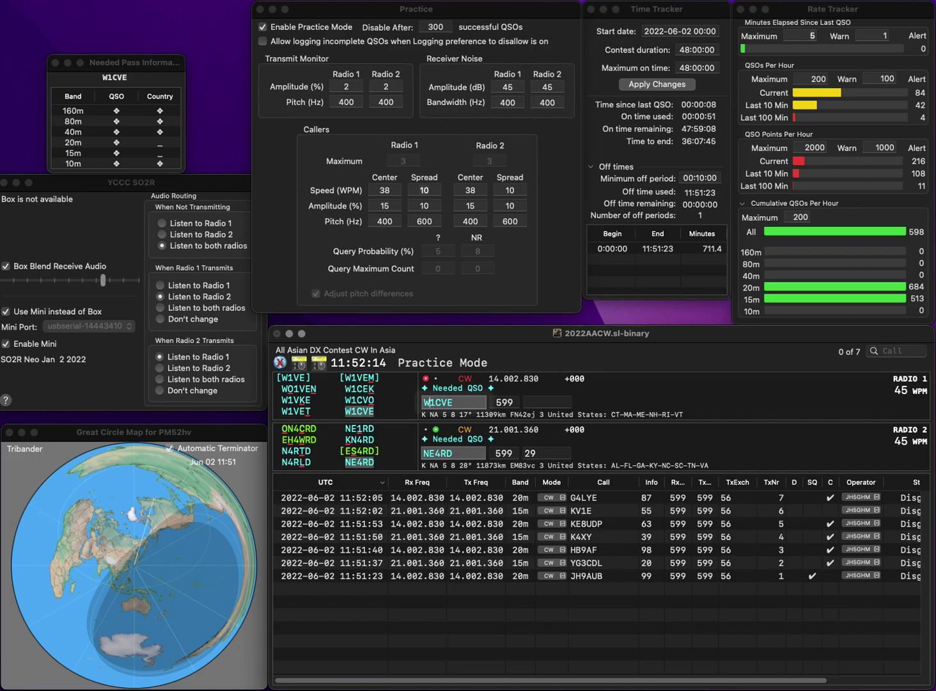
key(Tab)
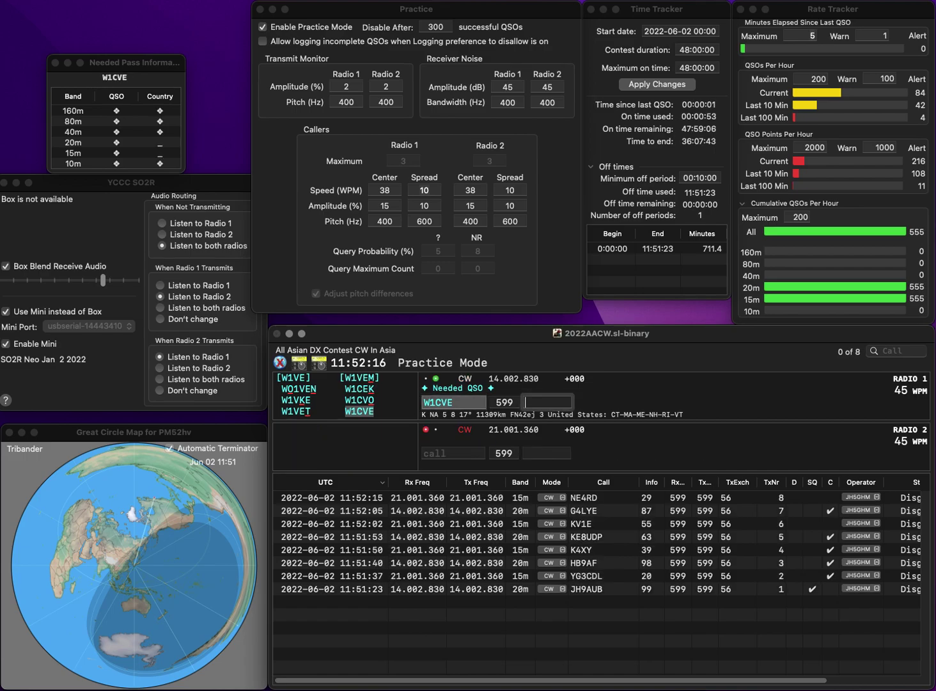
text(39)
key(Return)
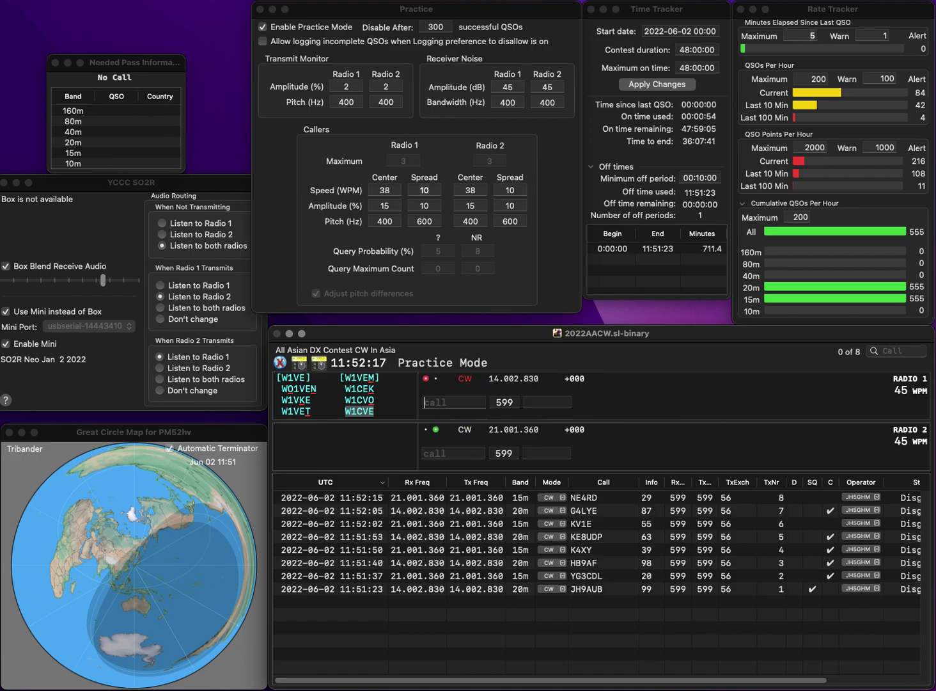
text(RD3ARU)
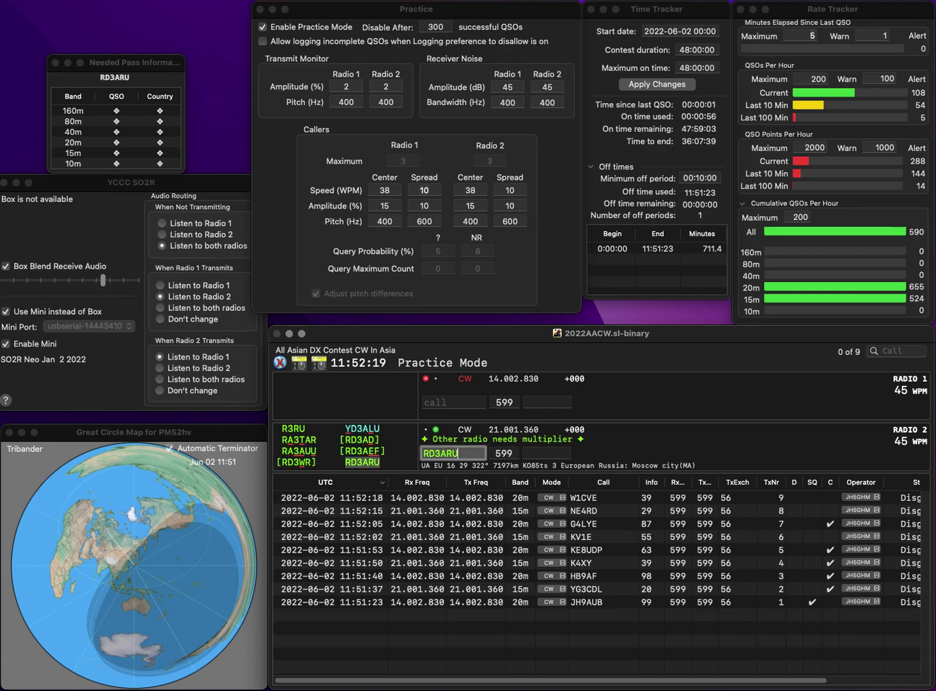
key(Return)
text(KB5WF)
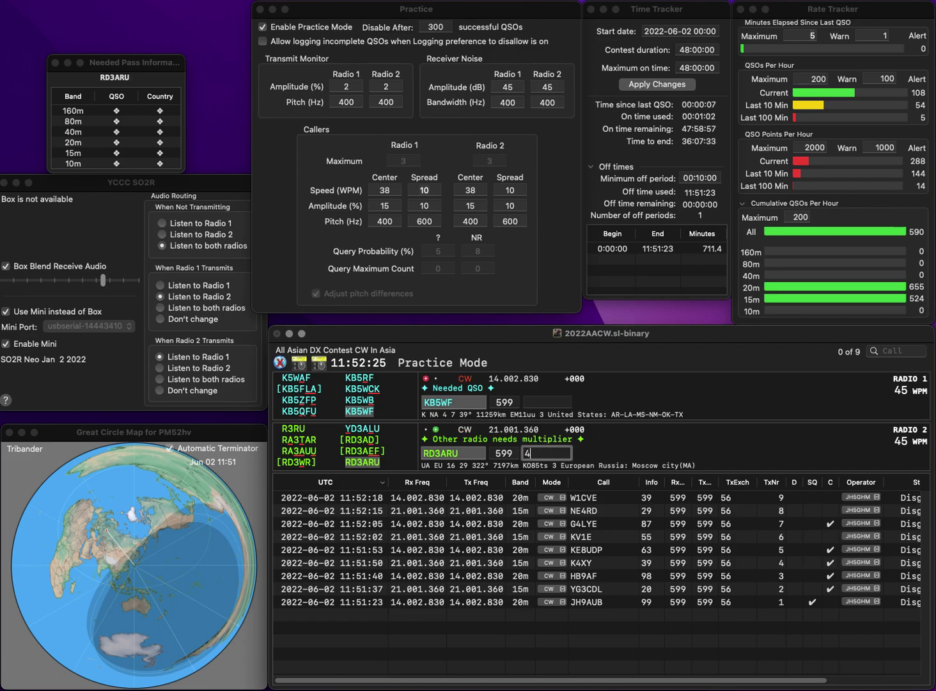
key(Return)
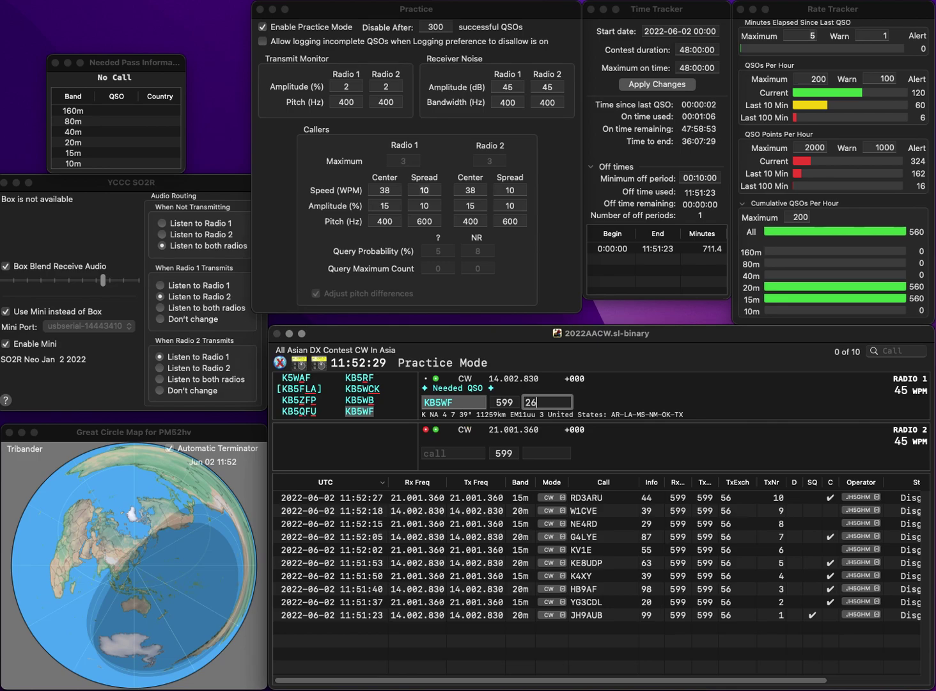
key(Return)
Step: Answer W5MT on Radio 2 and RK4K on Radio 1, sending each the exchange
text(W5MT)
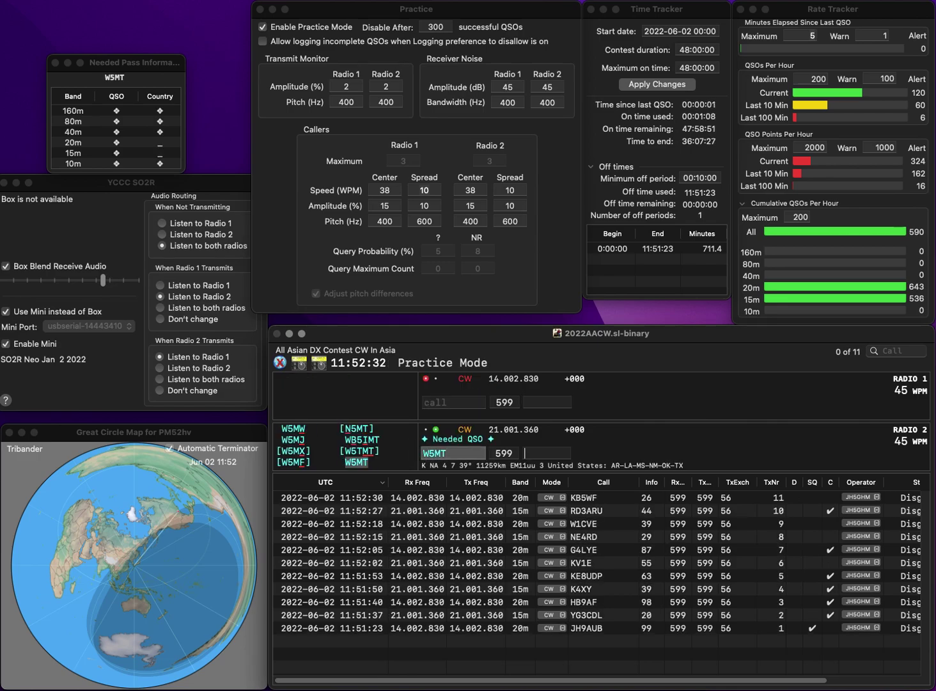
key(Return)
text(RK4K)
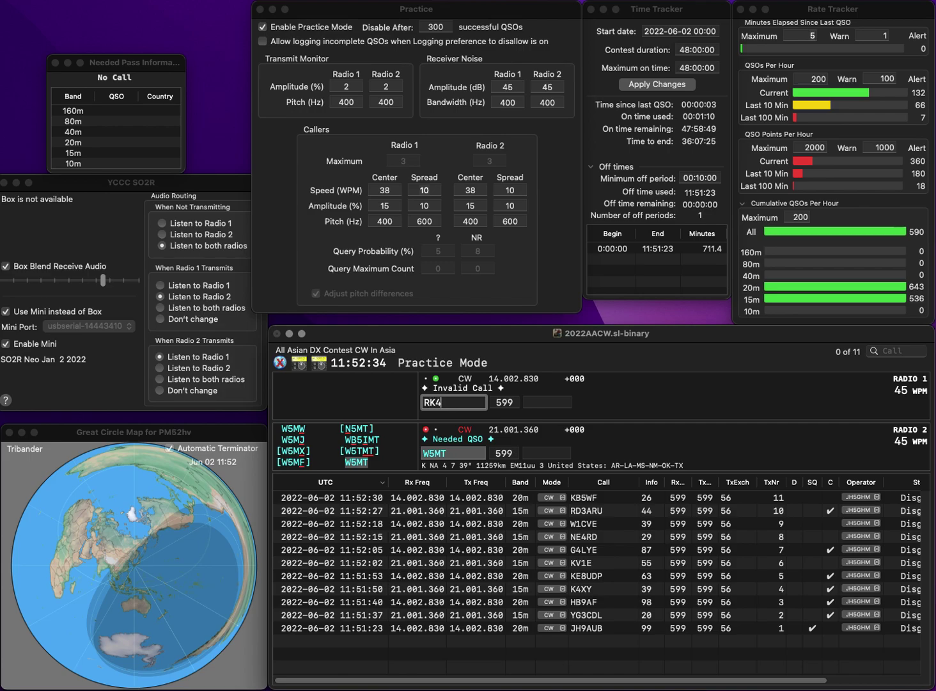
key(space)
key(Return)
key(space)
key(space)
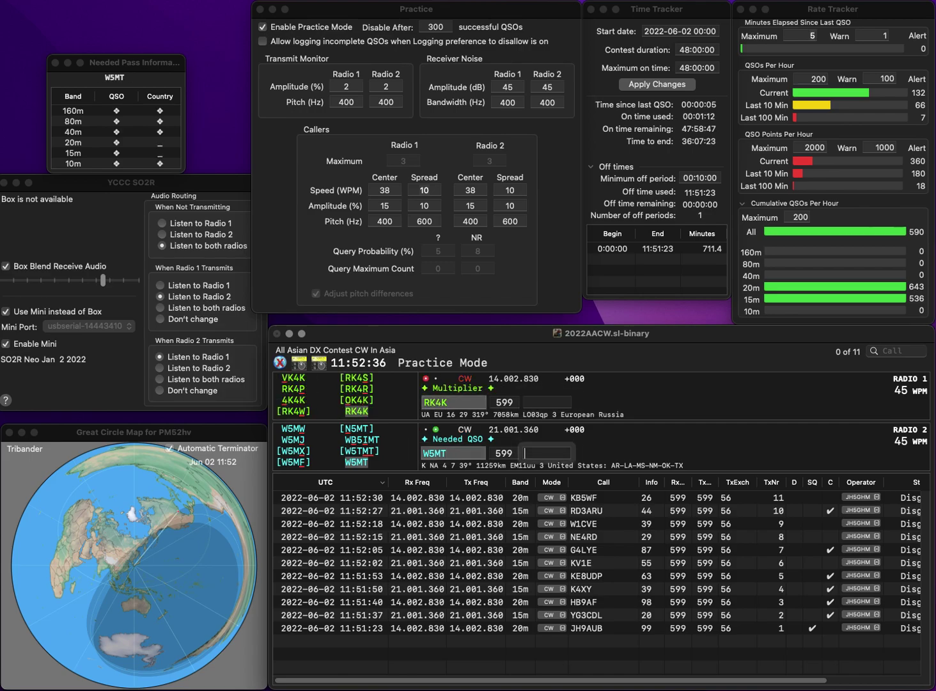
Step: Log W5MT on Radio 2 with exchange 54 and RK4K on Radio 1 with exchange 02
text(5)
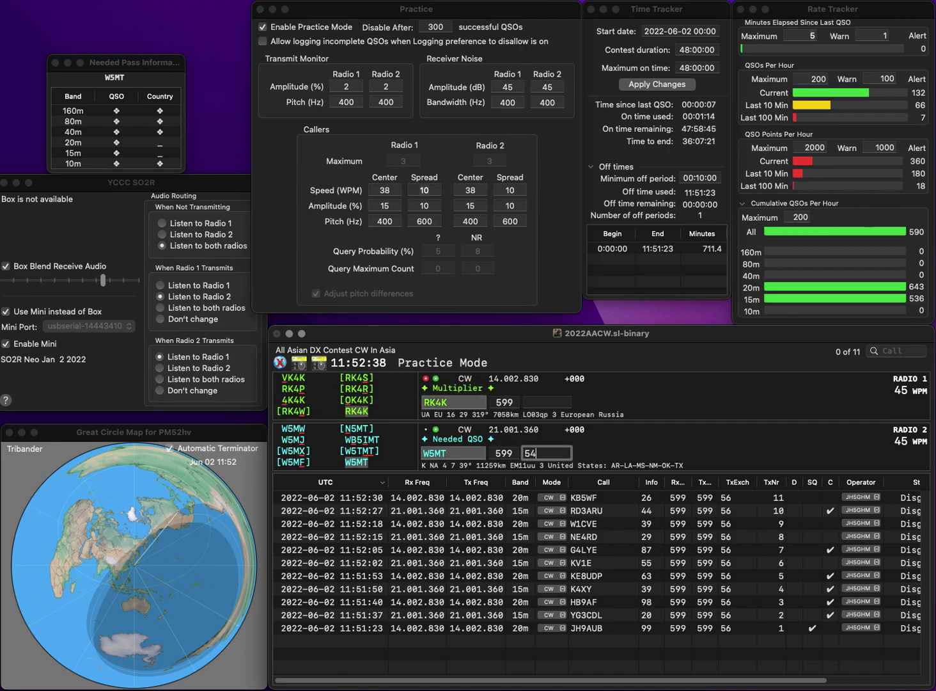
text(4)
key(Return)
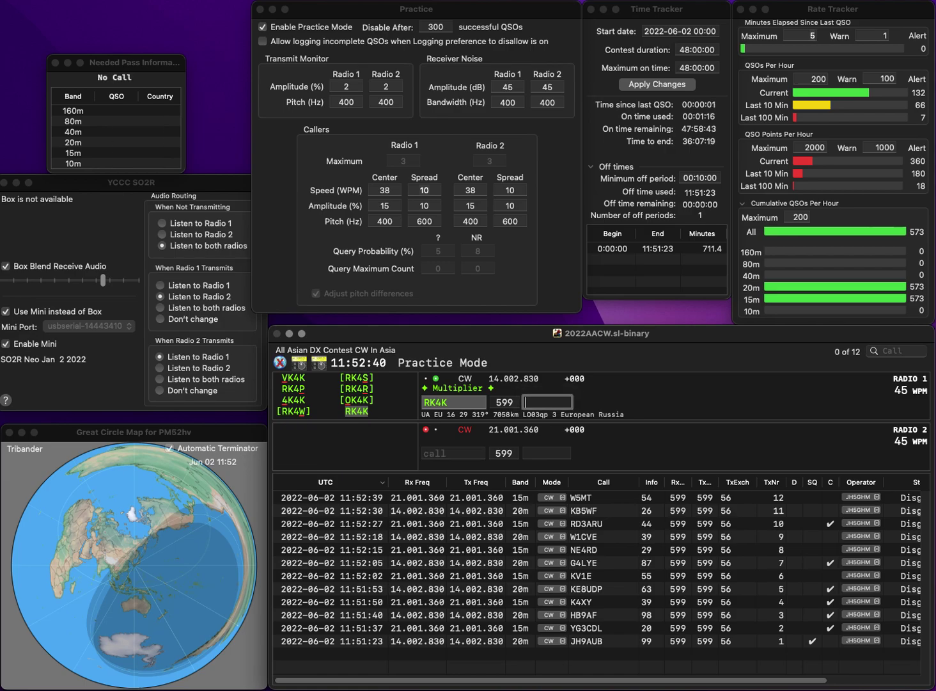
key(Return)
text(M3YBP)
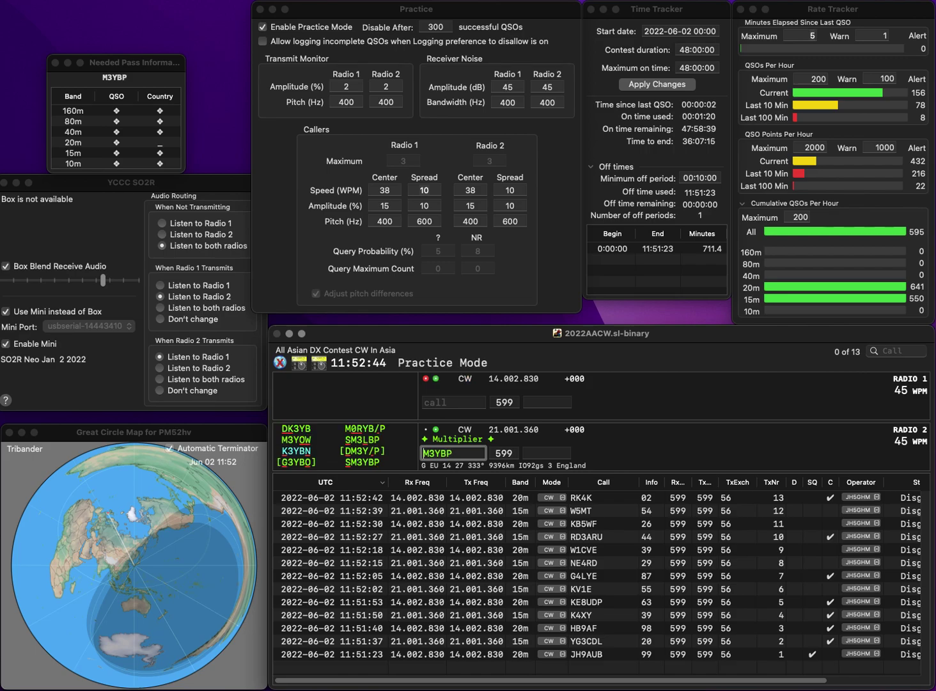
key(Home)
text(S)
key(Return)
text(0CDX)
key(Home)
text(UA)
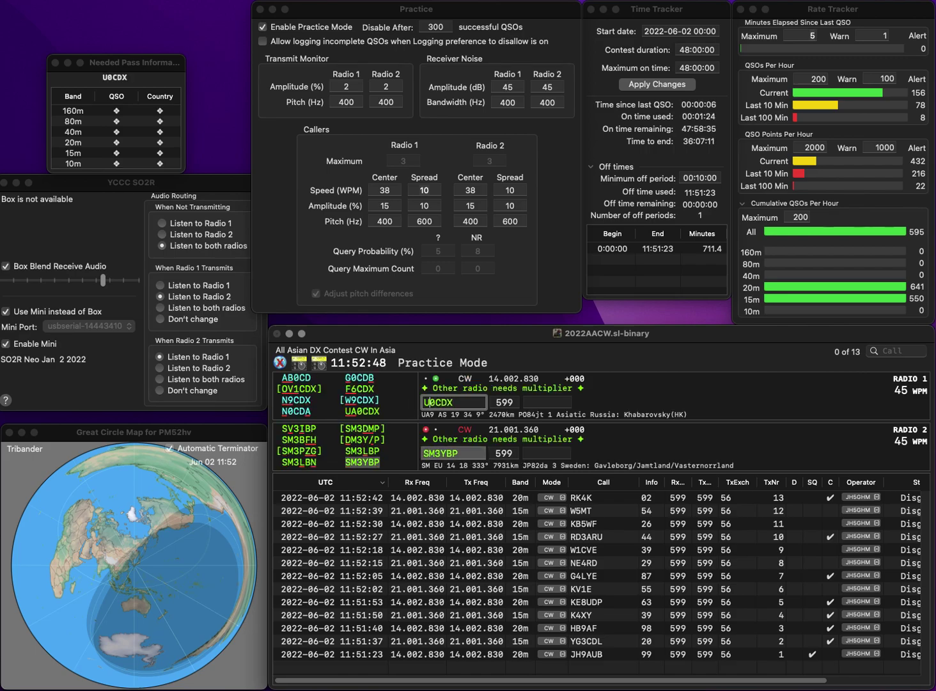
key(space)
key(Return)
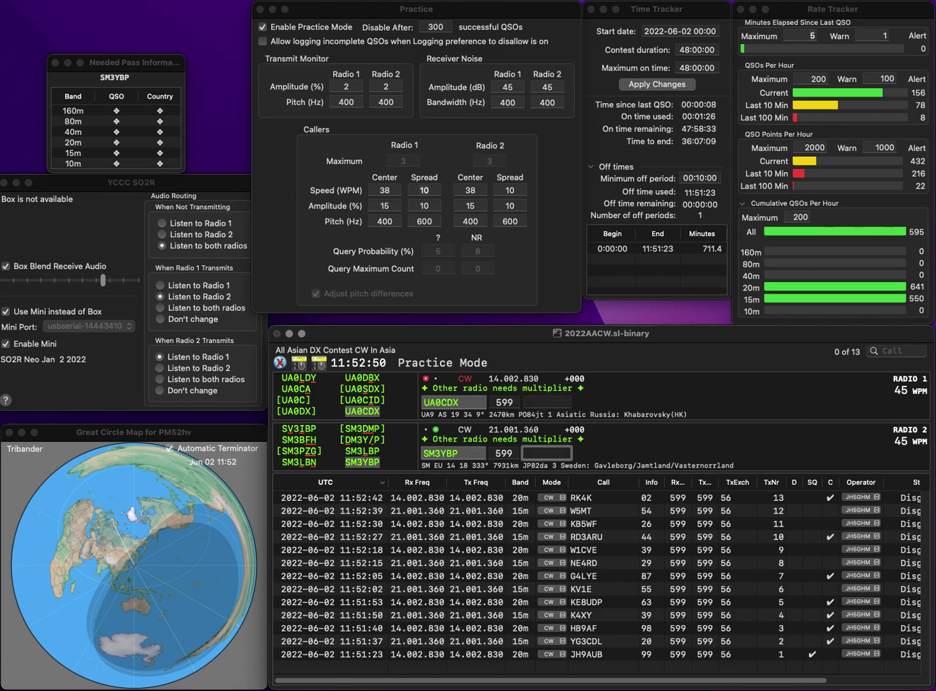
key(Return)
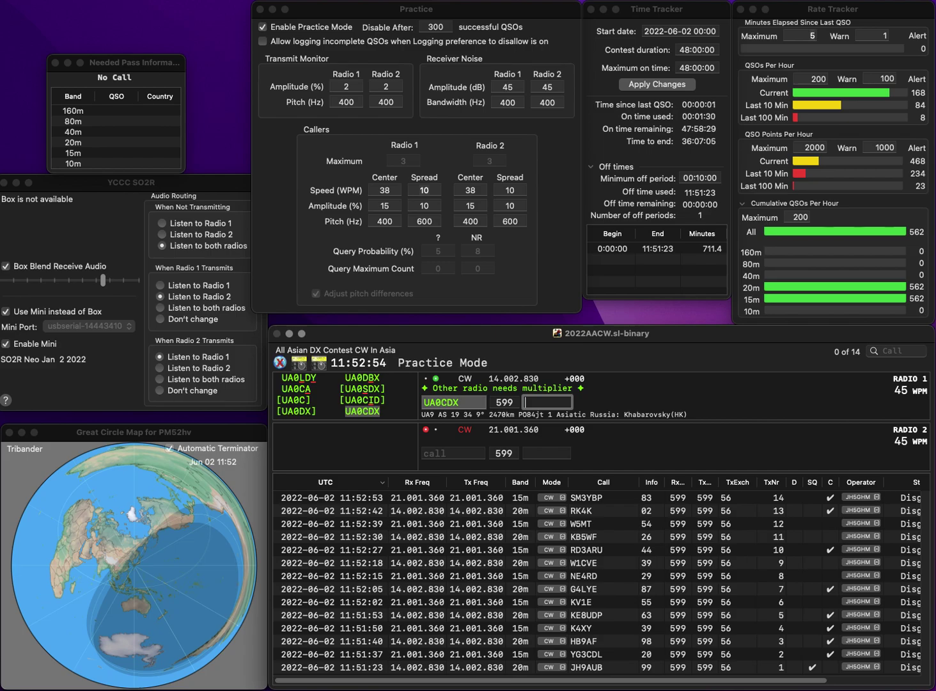
text(69)
key(Return)
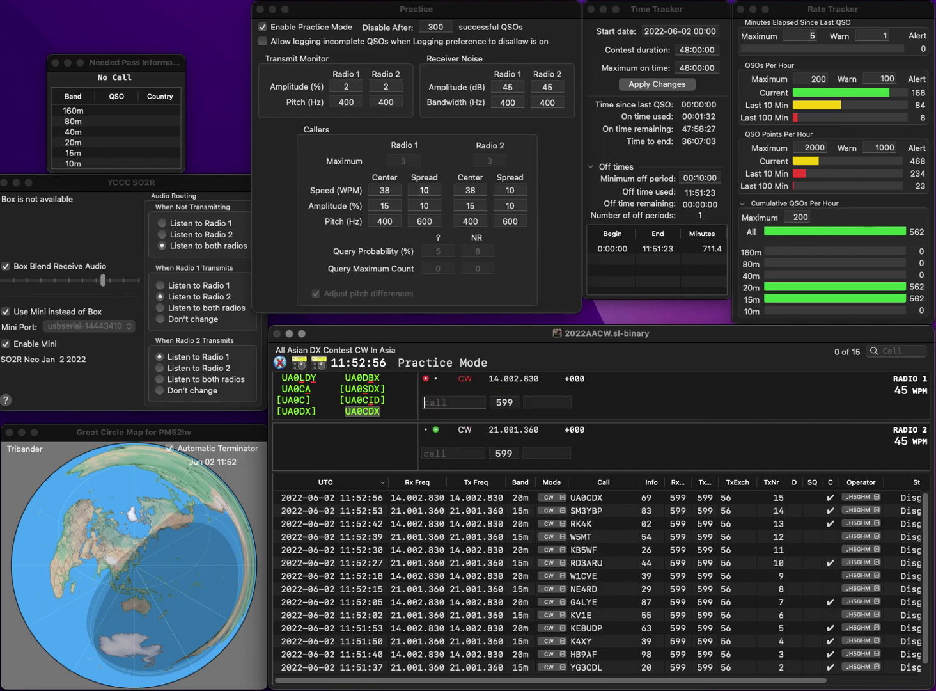
Step: Answer K9TA on Radio 2 and IO4X on Radio 1, sending each the exchange
text(K9TA)
key(Return)
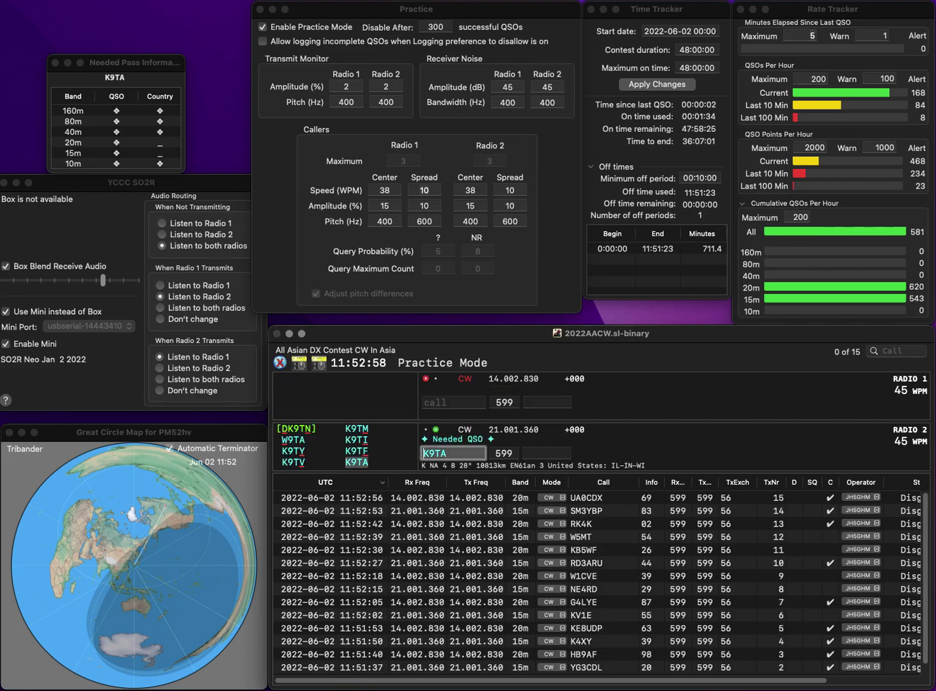
text(IO4X)
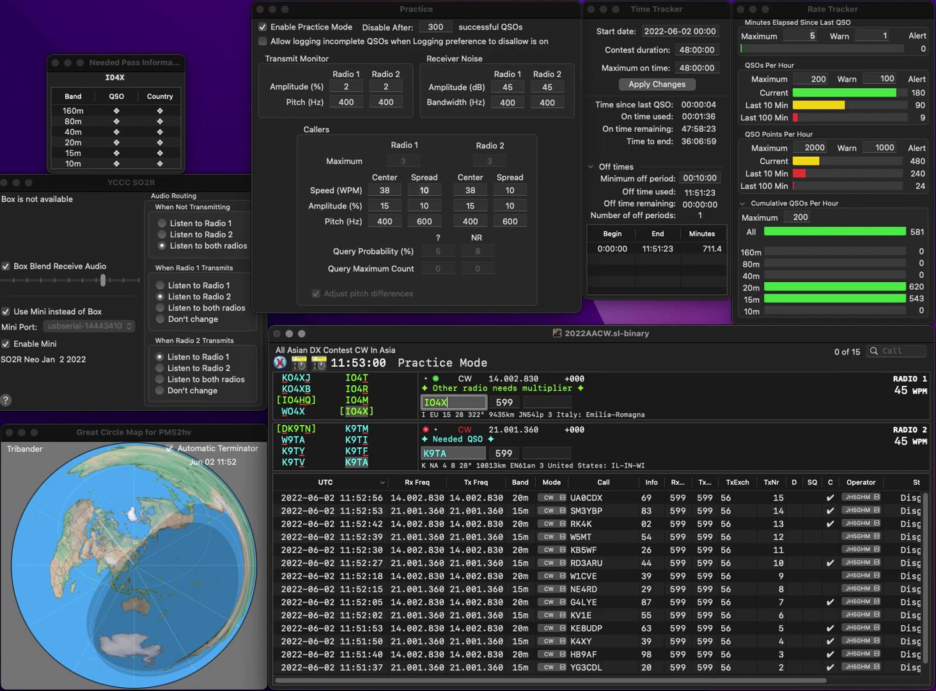
key(Return)
key(space)
text(D)
key(Return)
key(Down)
key(Return)
key(space)
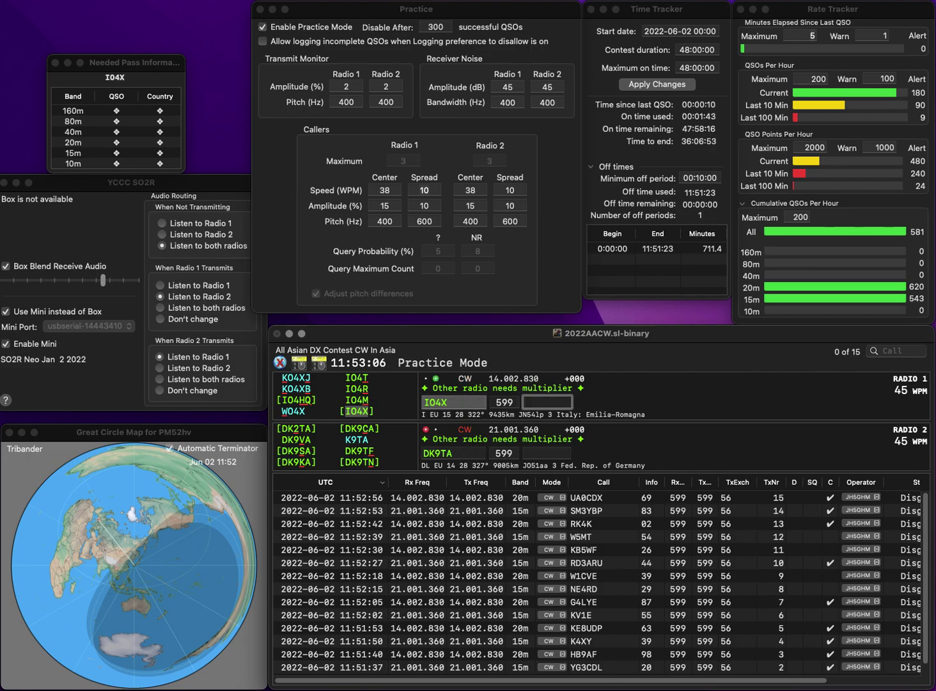
key(Return)
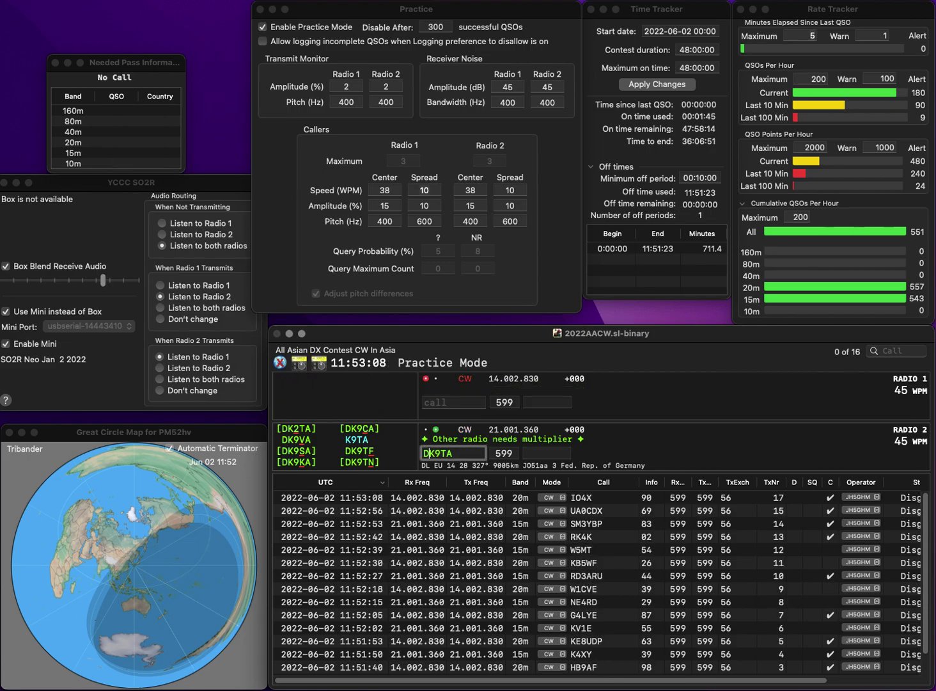
key(Delete)
text(8)
key(Return)
text(EA1)
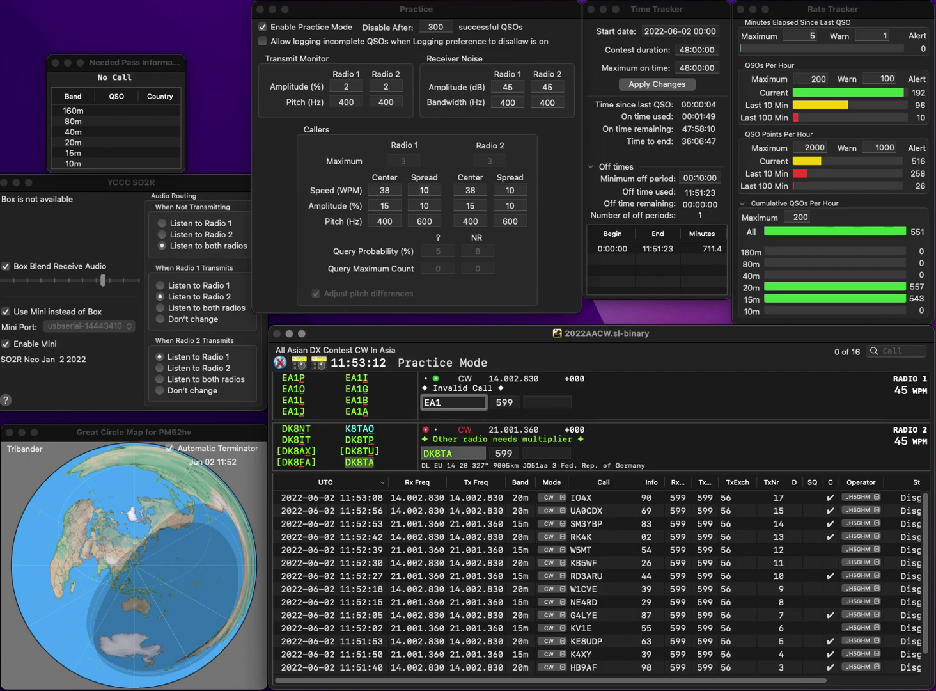
text(RN)
key(Return)
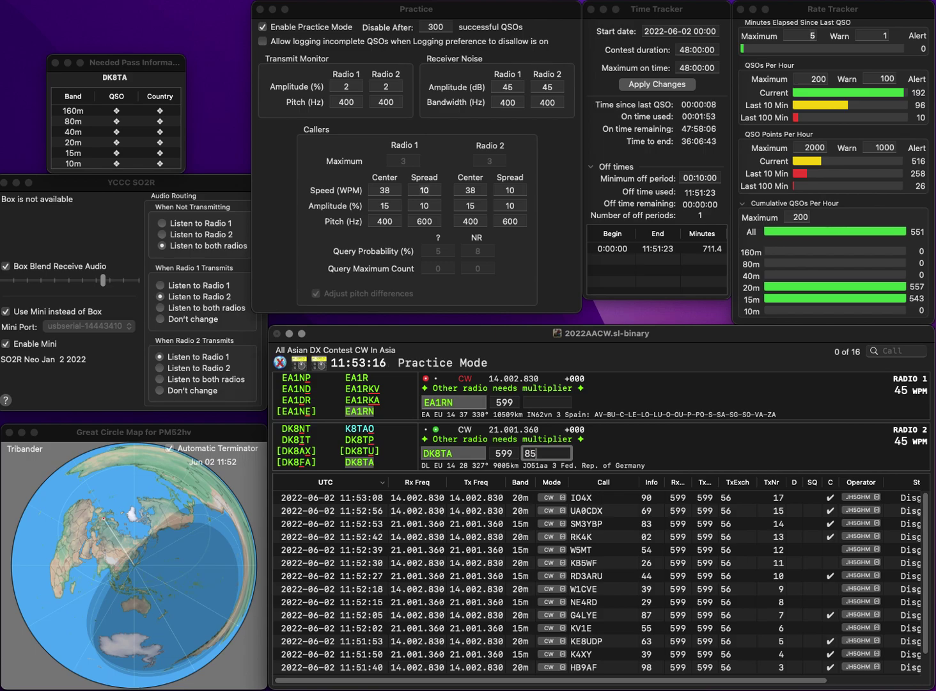
key(Return)
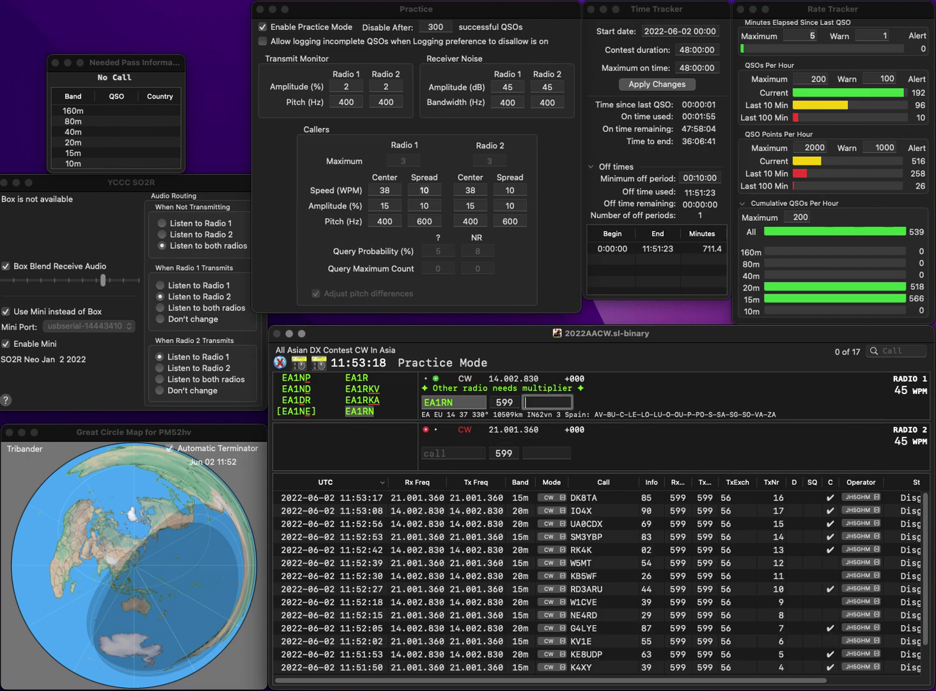
text(9)
key(Return)
text(OZ9ZA)
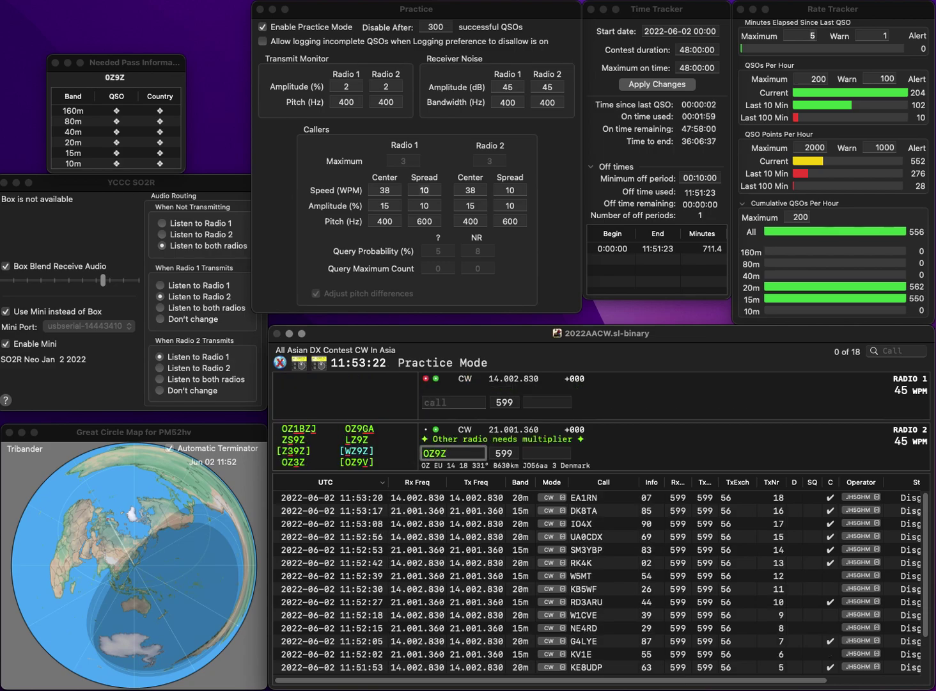
key(BackSpace)
key(BackSpace)
text(GA)
key(Return)
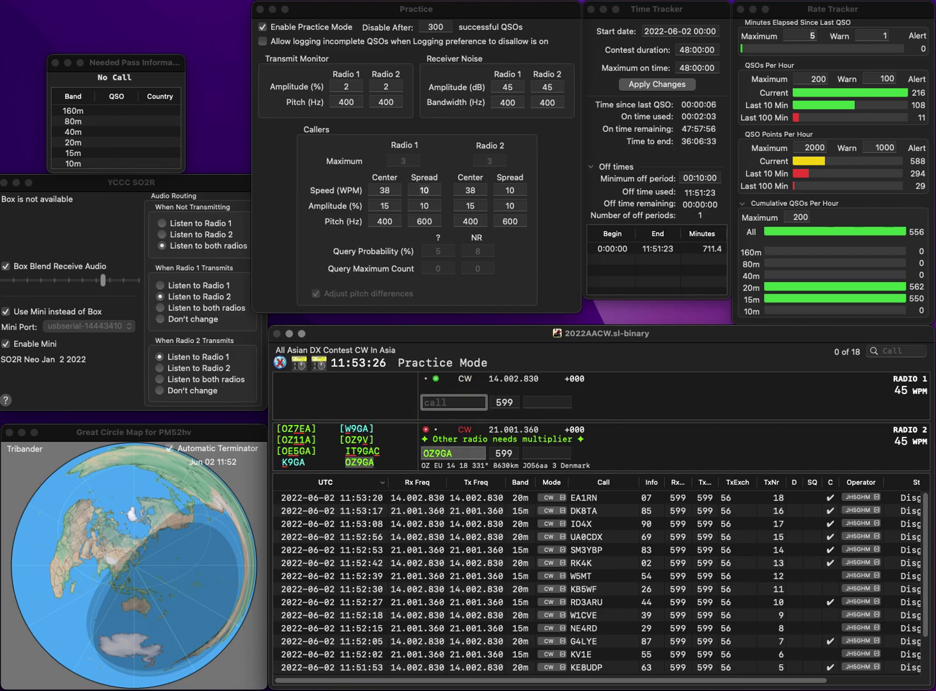
text(W0XW)
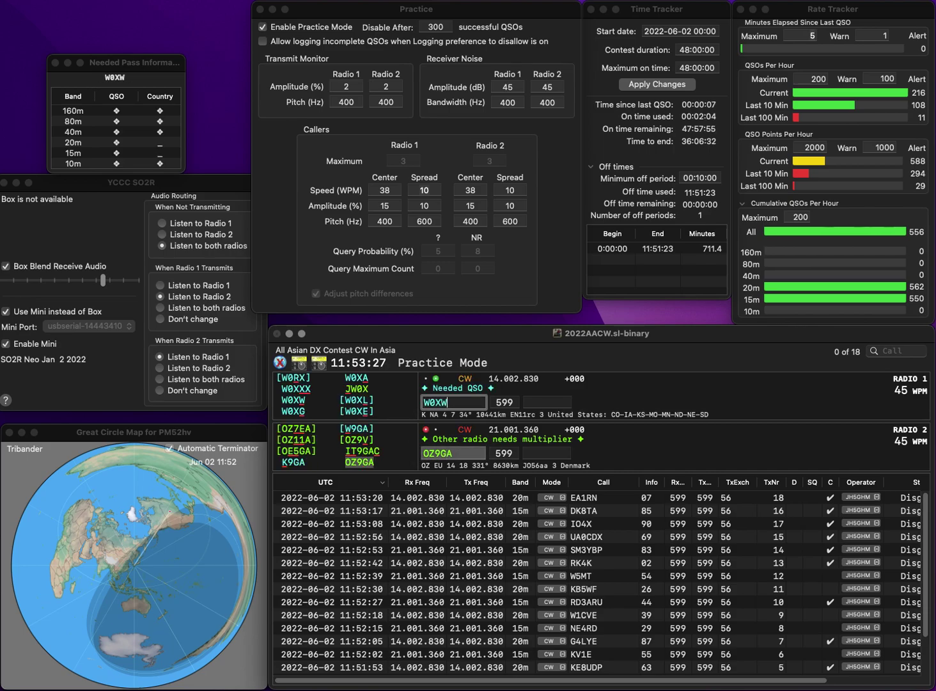
key(Return)
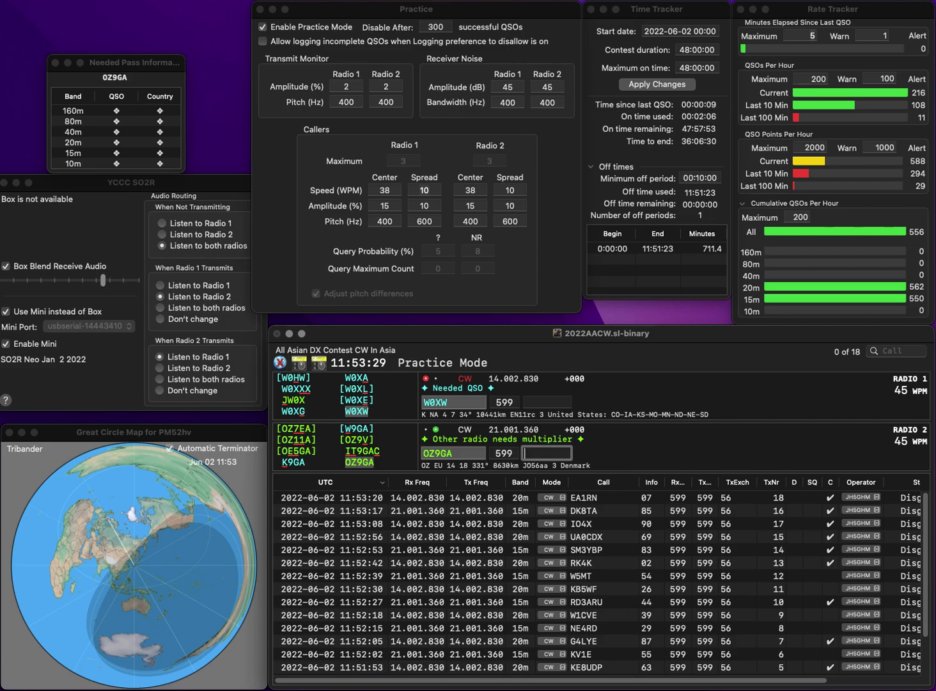
Step: Log OZ9GA on Radio 2 with exchange 69 and W0XW on Radio 1 with exchange 61
text(69)
key(Return)
text(61)
key(Return)
text(EA7)
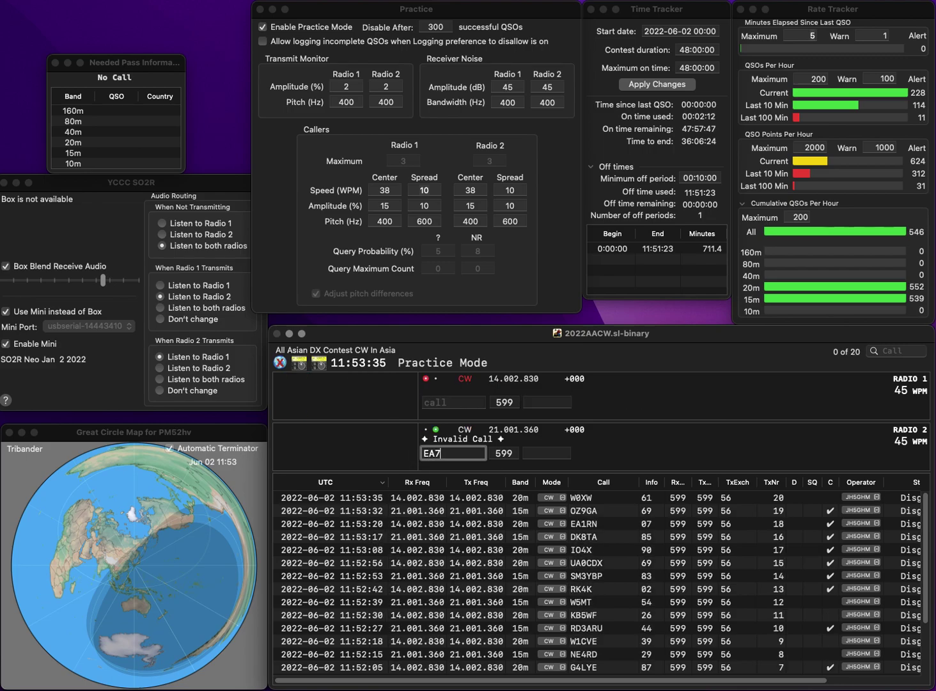
text(IZ)
key(Return)
text(W0NF)
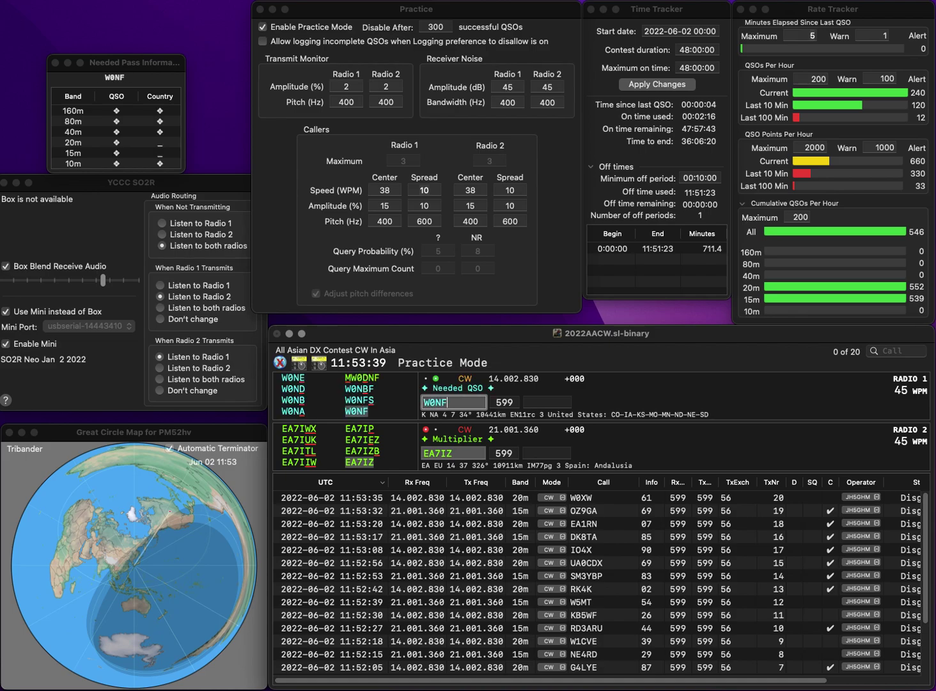
key(Return)
text(55)
key(Return)
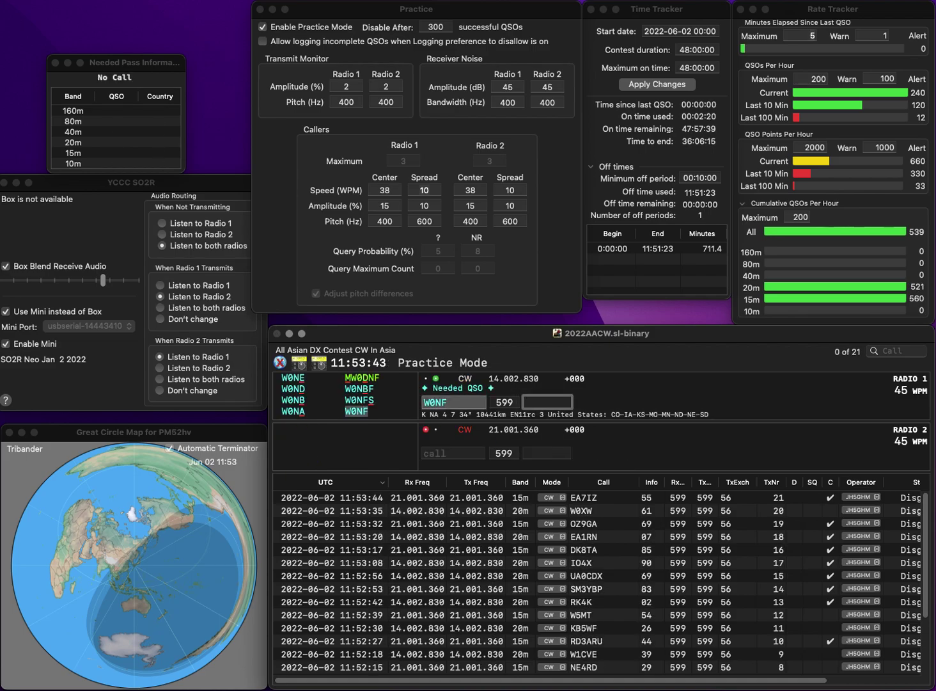
text(84)
key(Return)
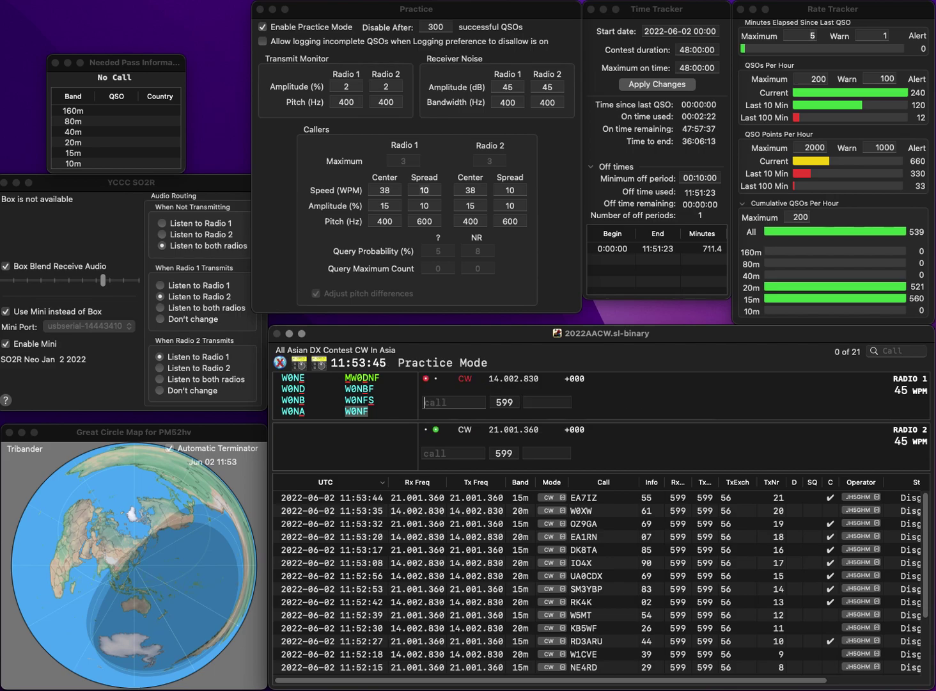
text(W)
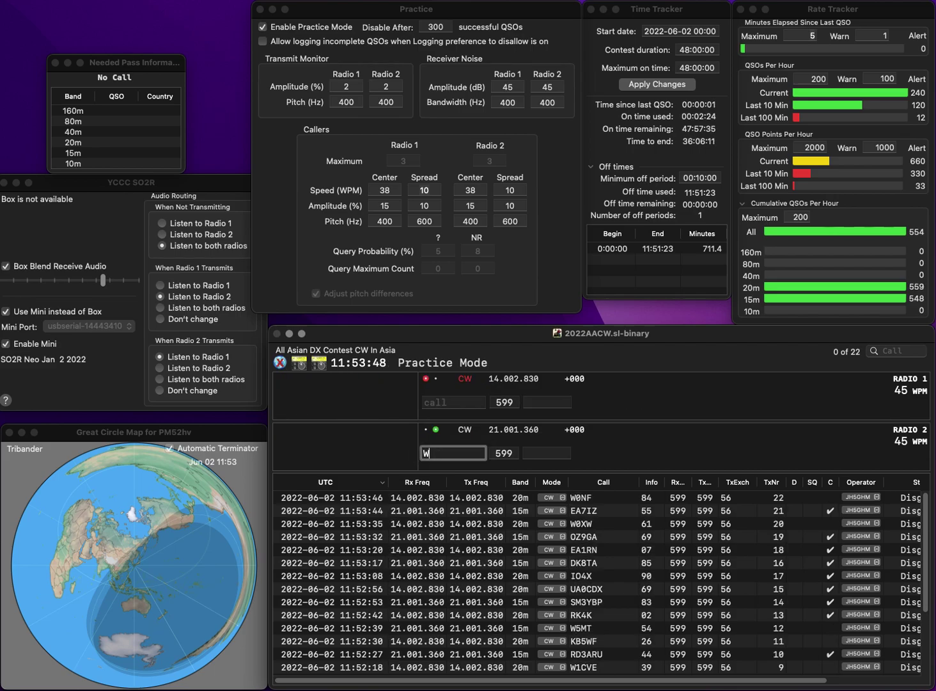
text(B0TU)
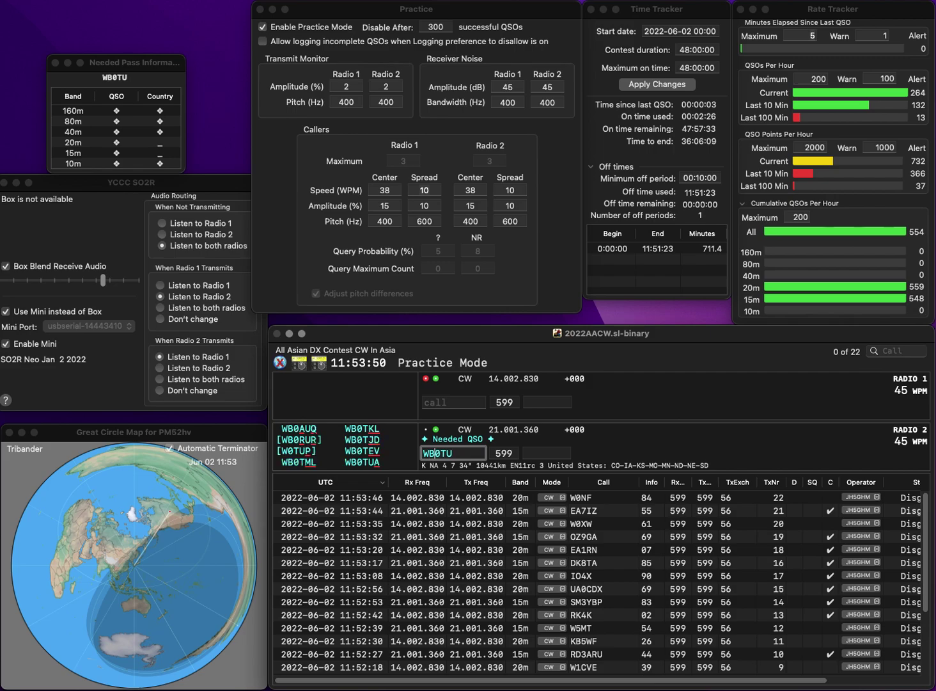
text(A)
key(Return)
text(NE7AM)
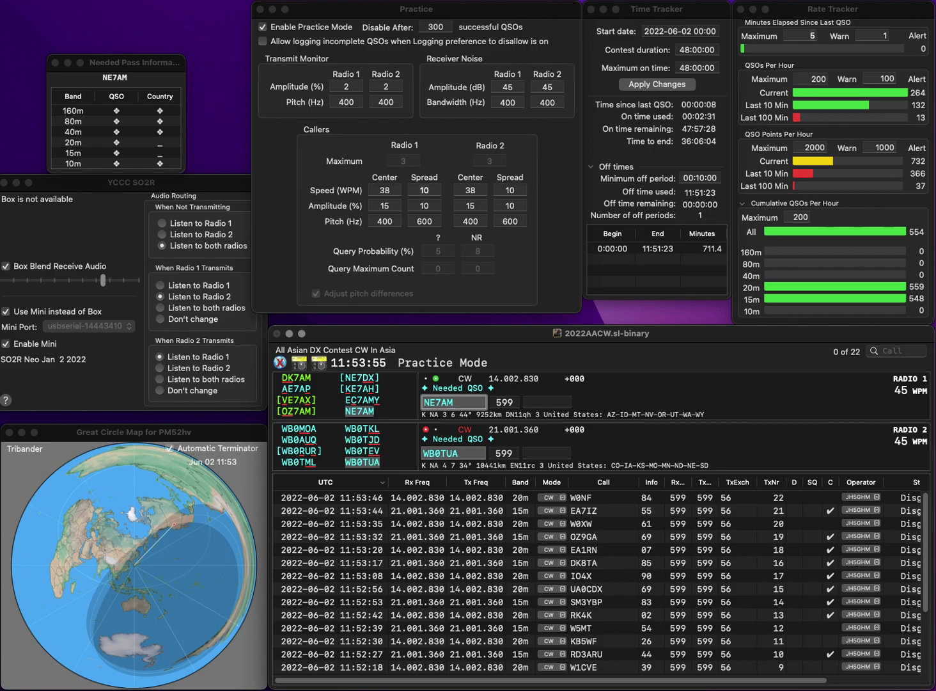
key(Return)
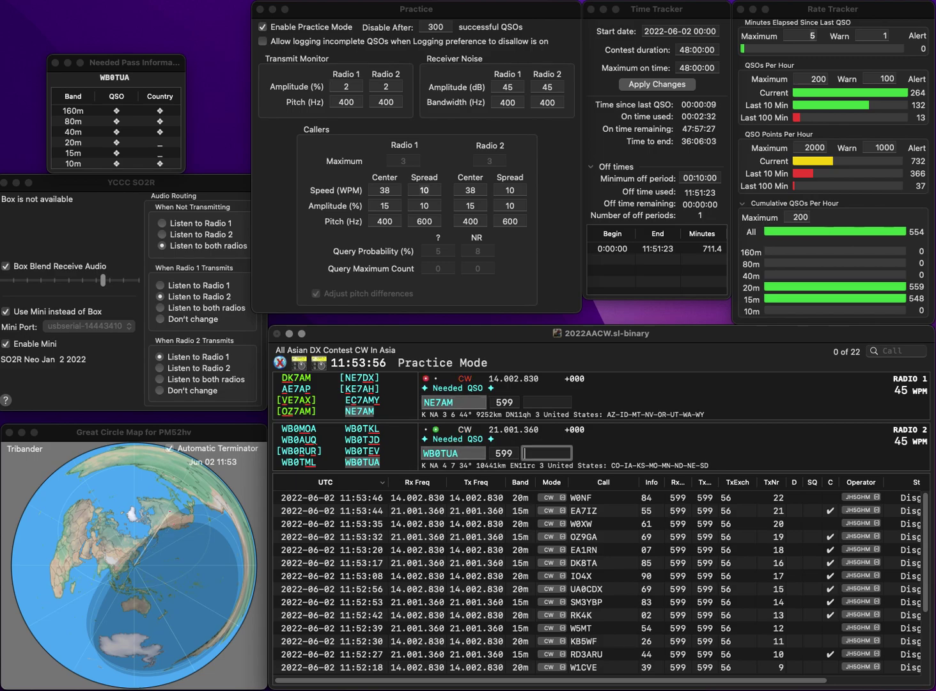
text(01)
key(Return)
text(9)
key(Return)
text(WB8VBE)
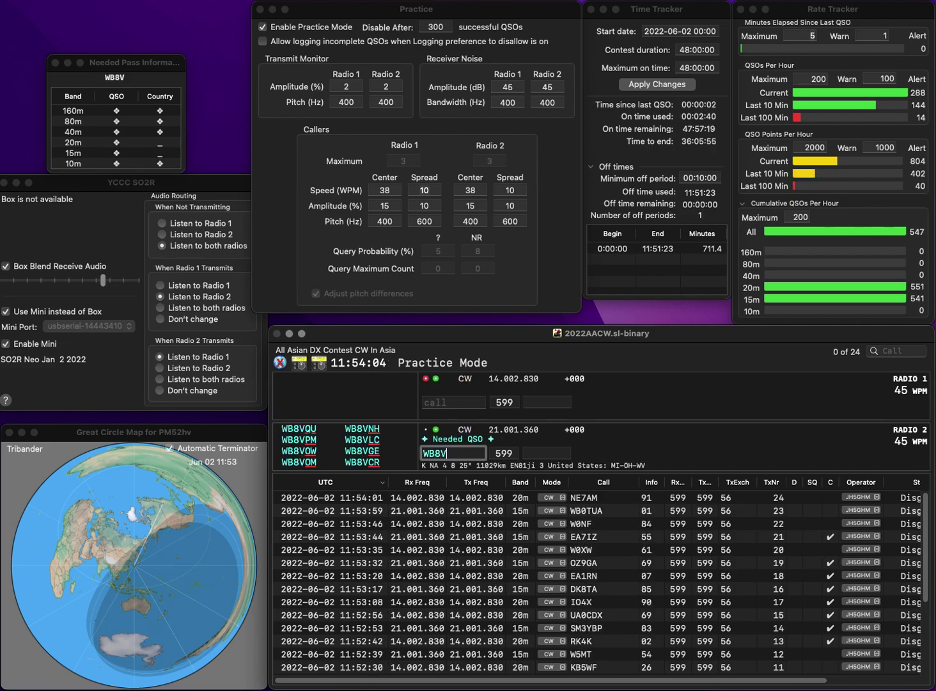
key(BackSpace)
key(BackSpace)
text(GE)
key(Return)
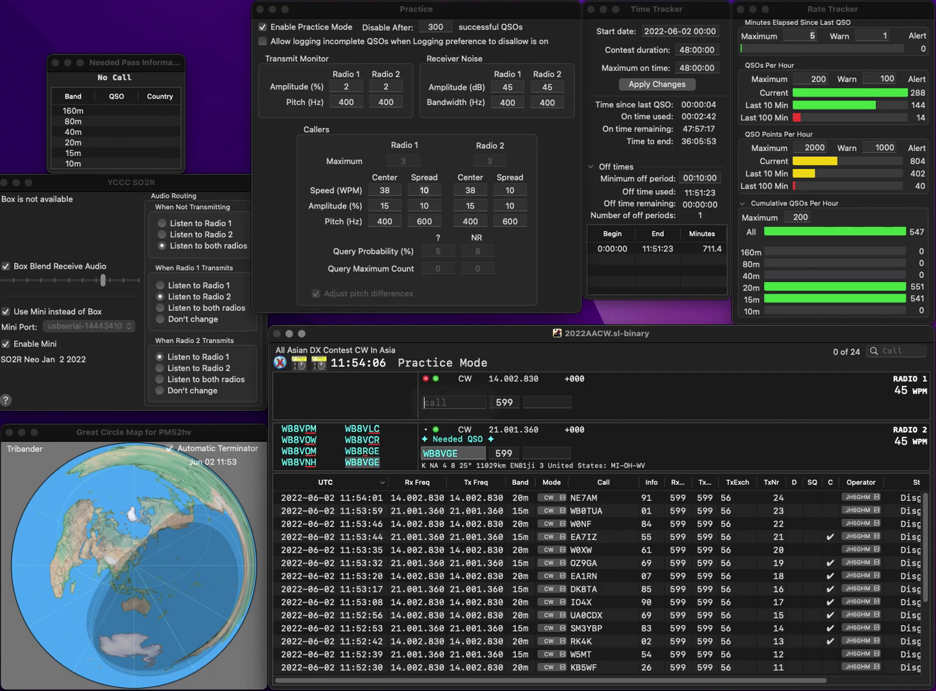
text(G)
text(EIDP)
click(430, 401)
key(Return)
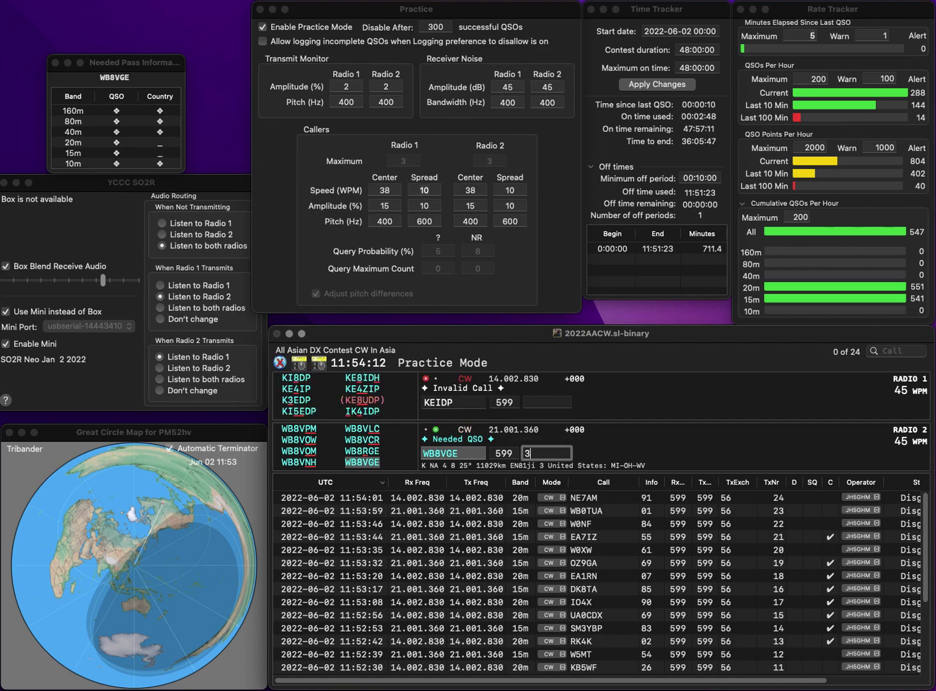
text(1)
click(427, 402)
key(Delete)
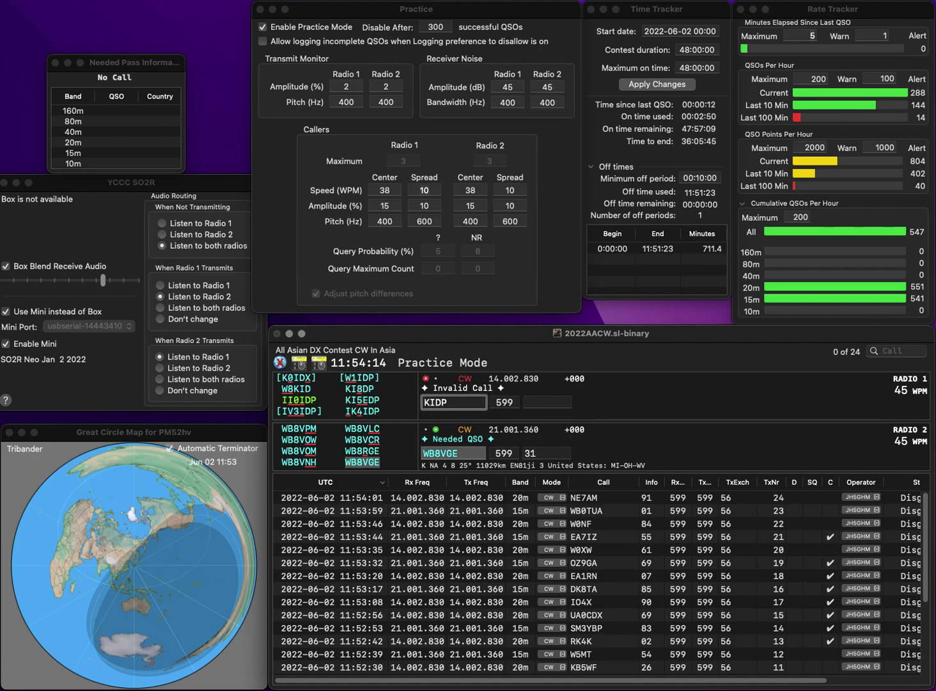
key(Return)
text(I5I)
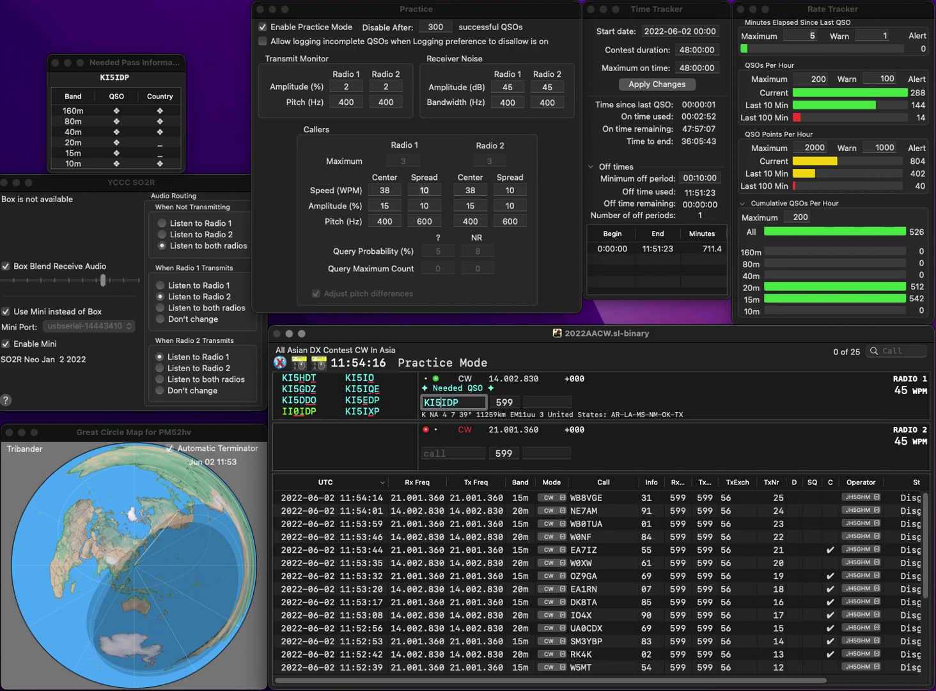
text(B)
key(Return)
text(3IAR)
key(Home)
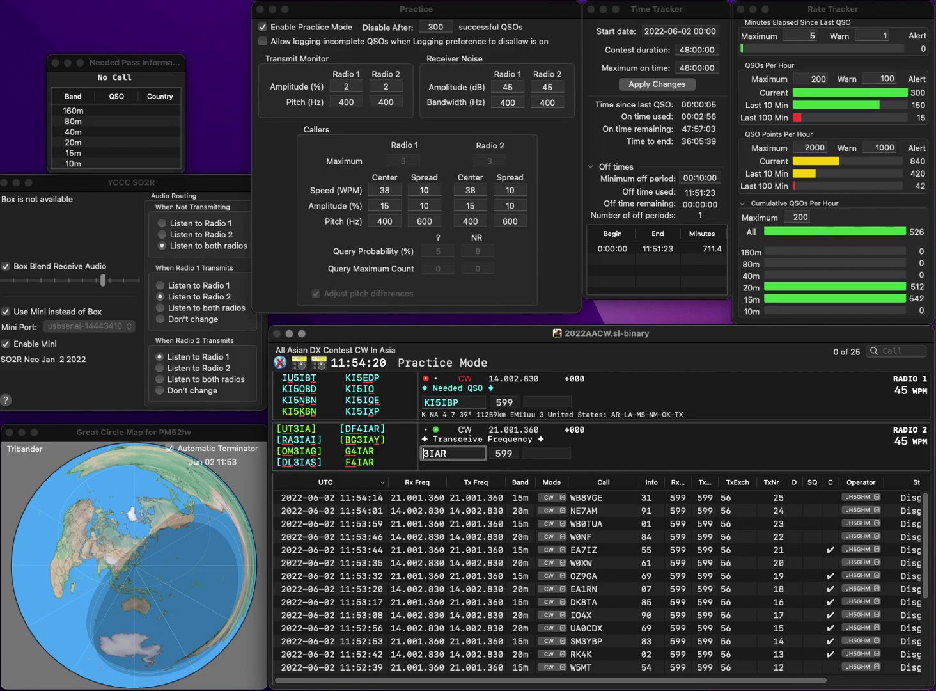
text(G)
key(Delete)
text(2)
key(Return)
click(454, 402)
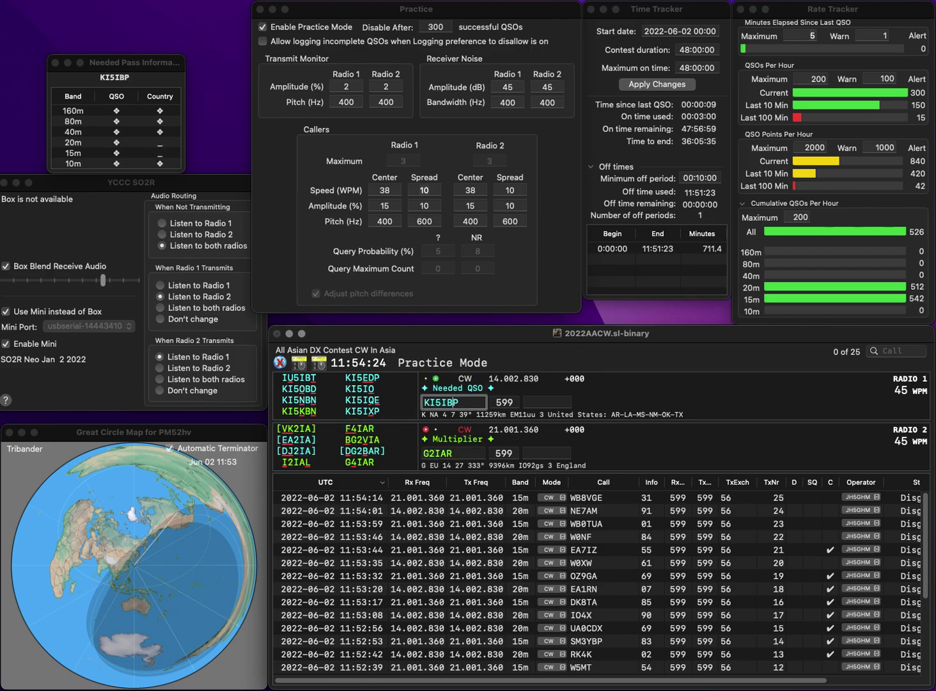
key(BackSpace)
key(BackSpace)
text(ED)
key(Return)
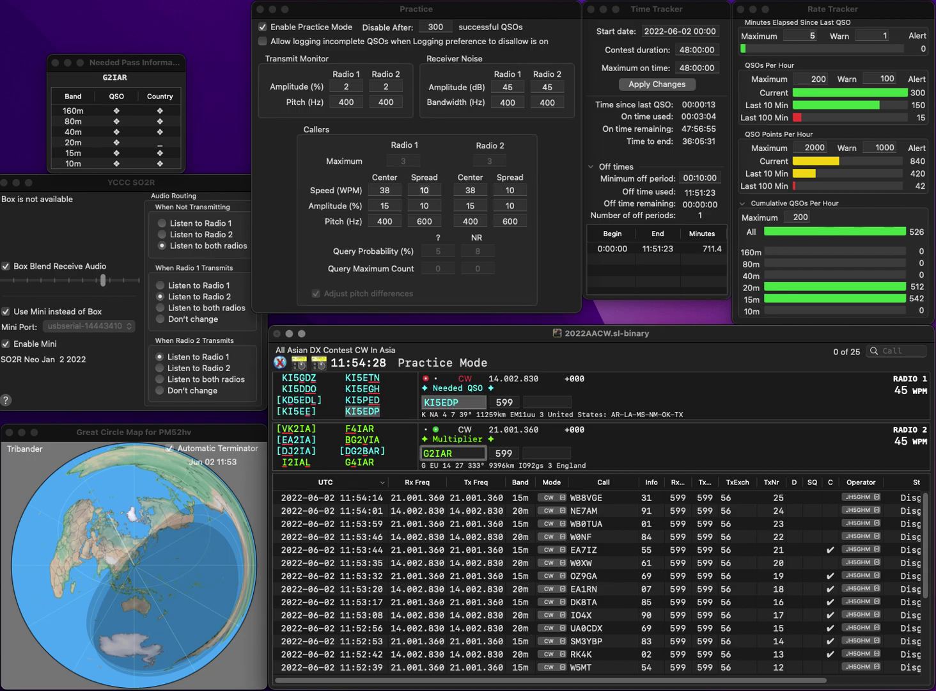
key(BackSpace)
text(4)
key(Return)
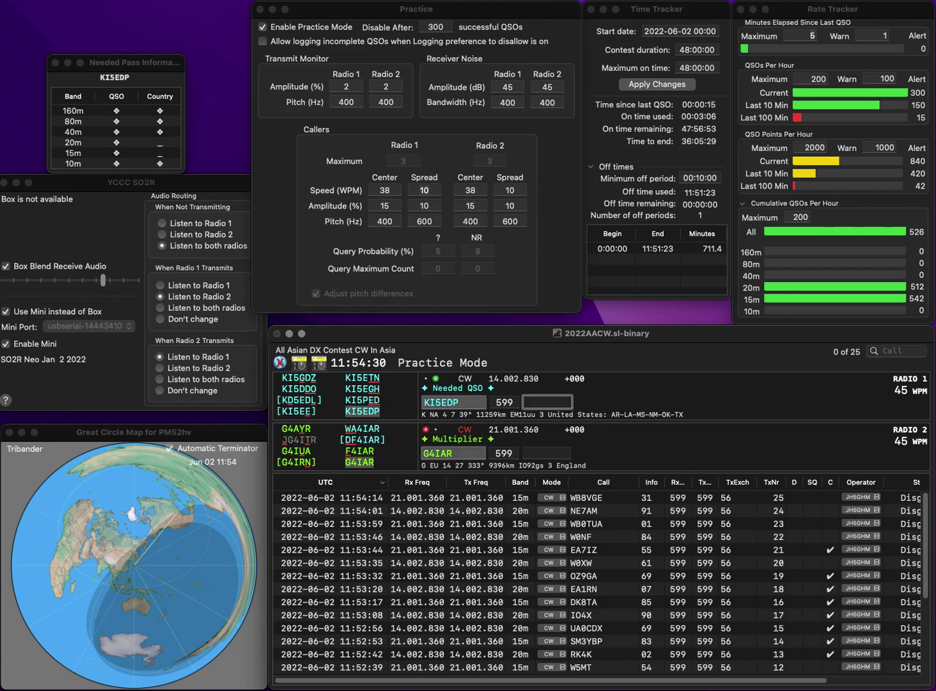
text(07)
key(Return)
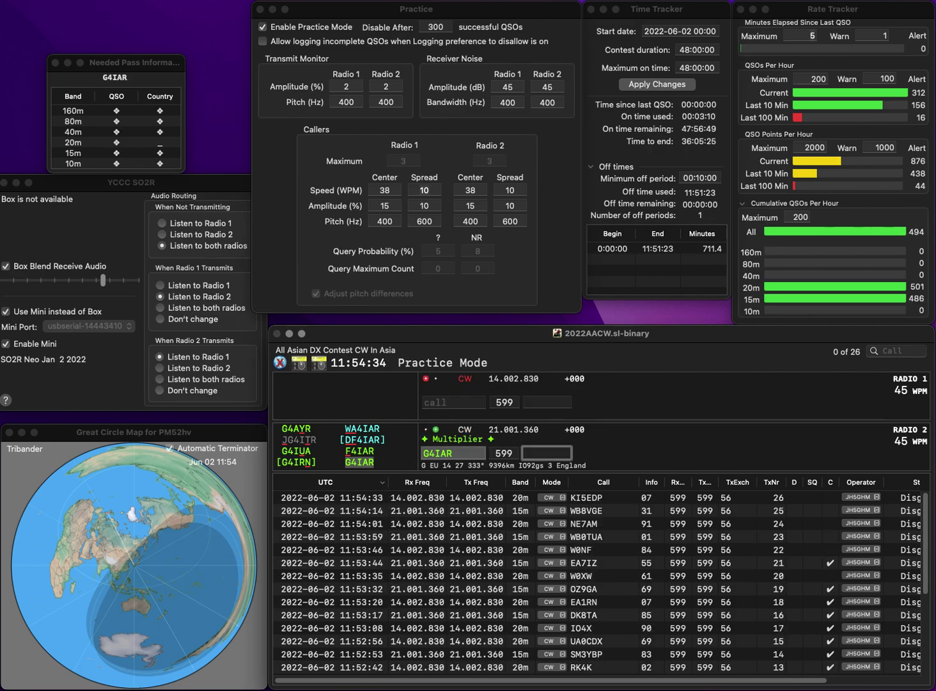
text(83)
key(Return)
text(ES9A)
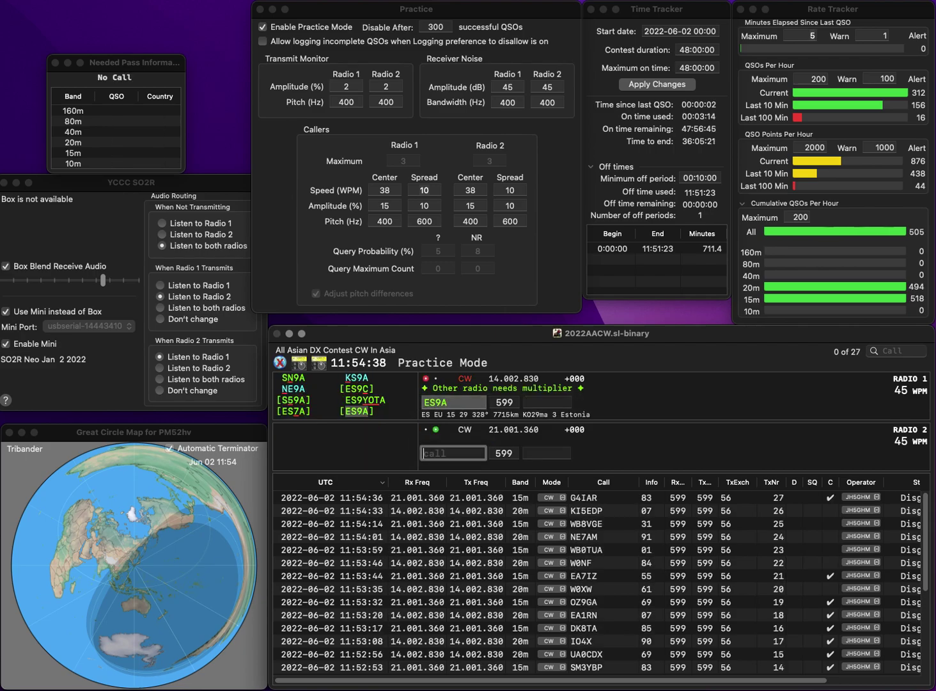
text(7OSL)
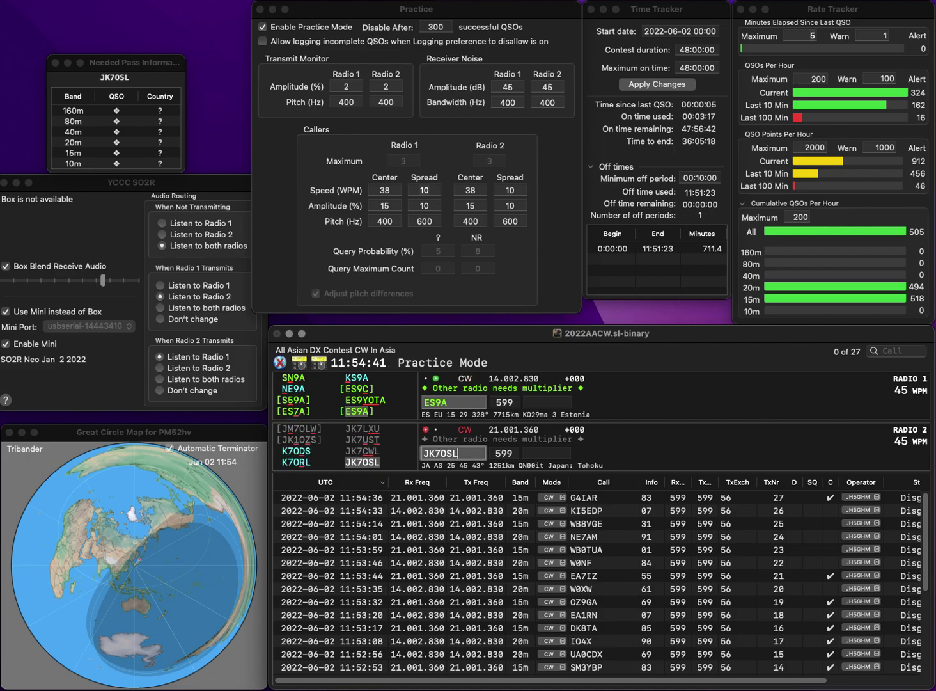
key(Return)
Step: Log ES9A on Radio 1 with exchange 49 and JK7OSL on Radio 2 with exchange 12
text(ES9A)
key(space)
text(49)
key(Return)
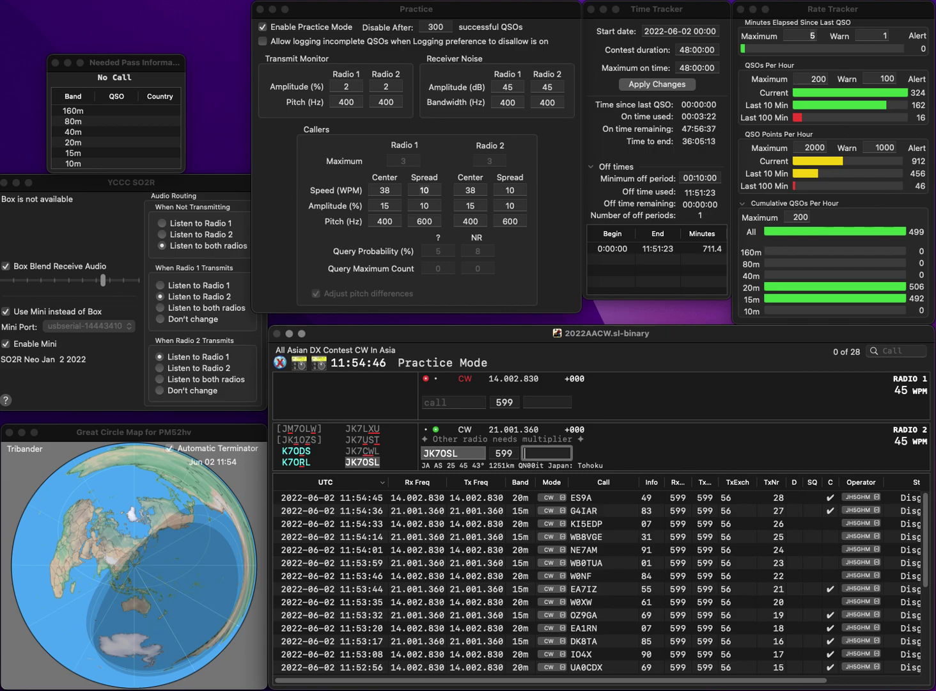
text(12)
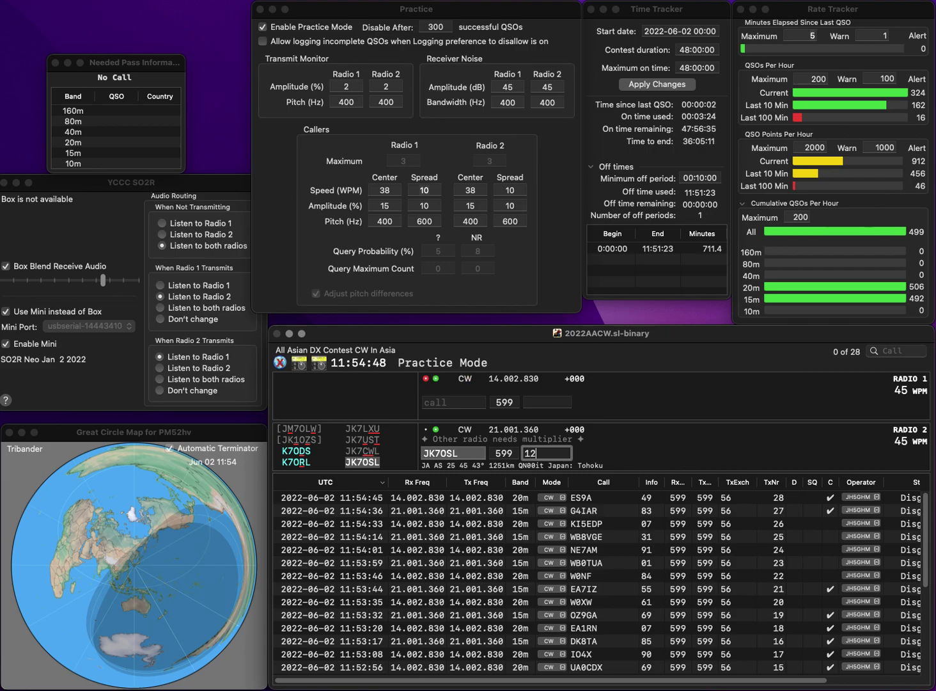
key(Return)
Step: Answer HP9SAM on Radio 1 and K2TXB on Radio 2, sending each the exchange
text(H9SA)
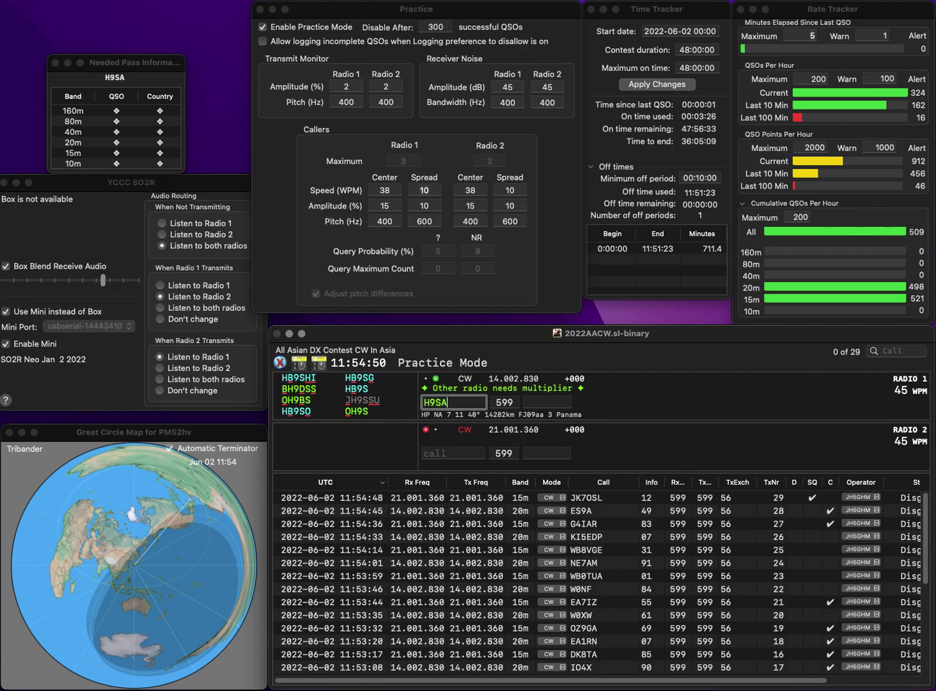
text(MP)
key(Return)
text(2TXB)
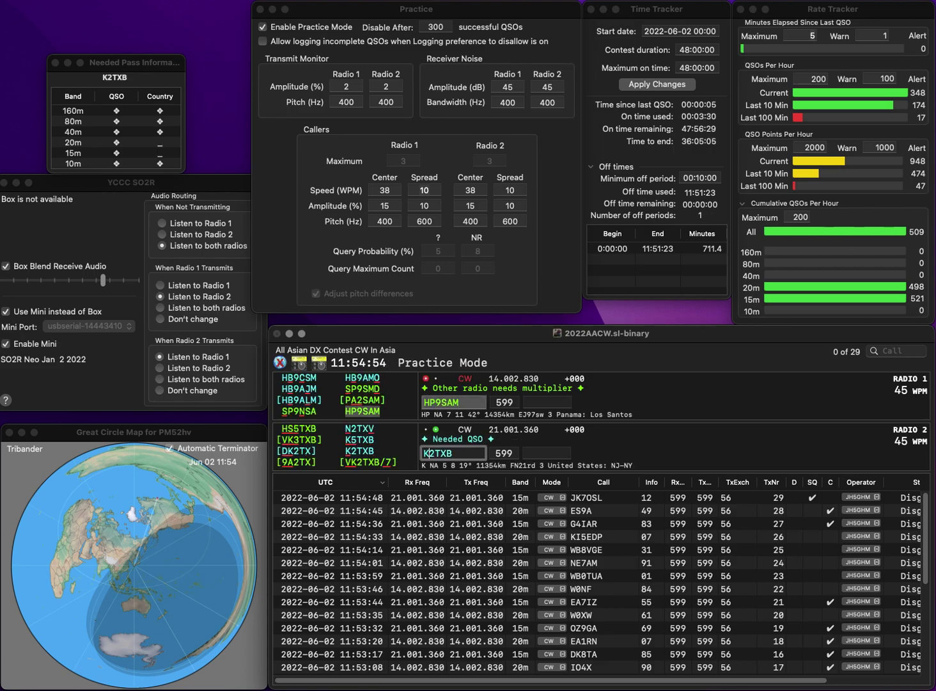
text(K)
key(Return)
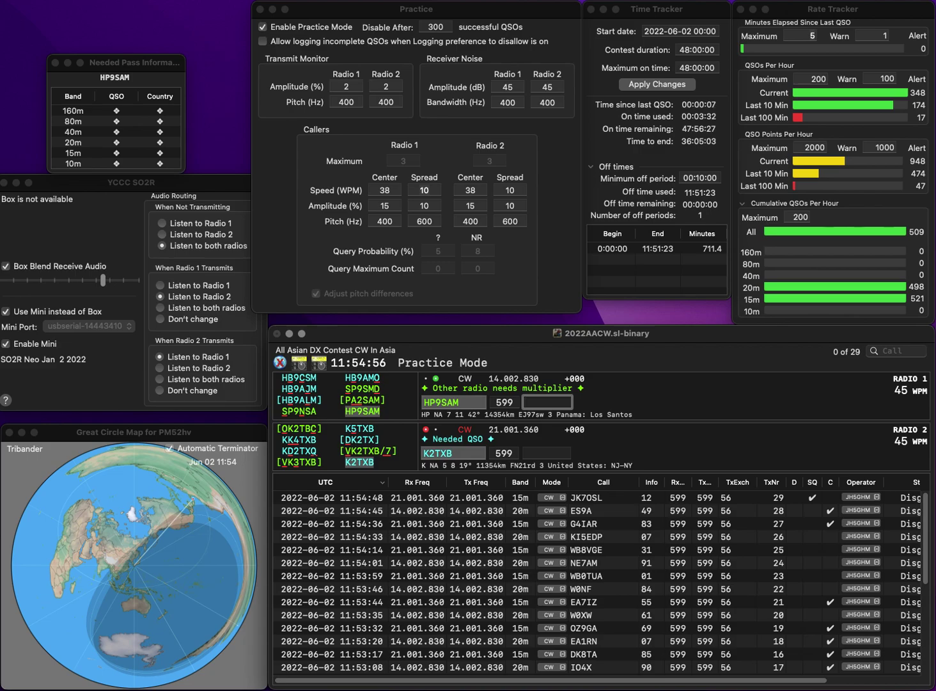
Step: Log HP9SAM on Radio 1 with exchange 09 and K2TXB on Radio 2 with exchange 66
text(09)
key(Return)
text(66)
key(Return)
Step: Send the partial call RUH on Radio 1 and answer YB2VYY on Radio 2 with the exchange
text(RUH)
key(Return)
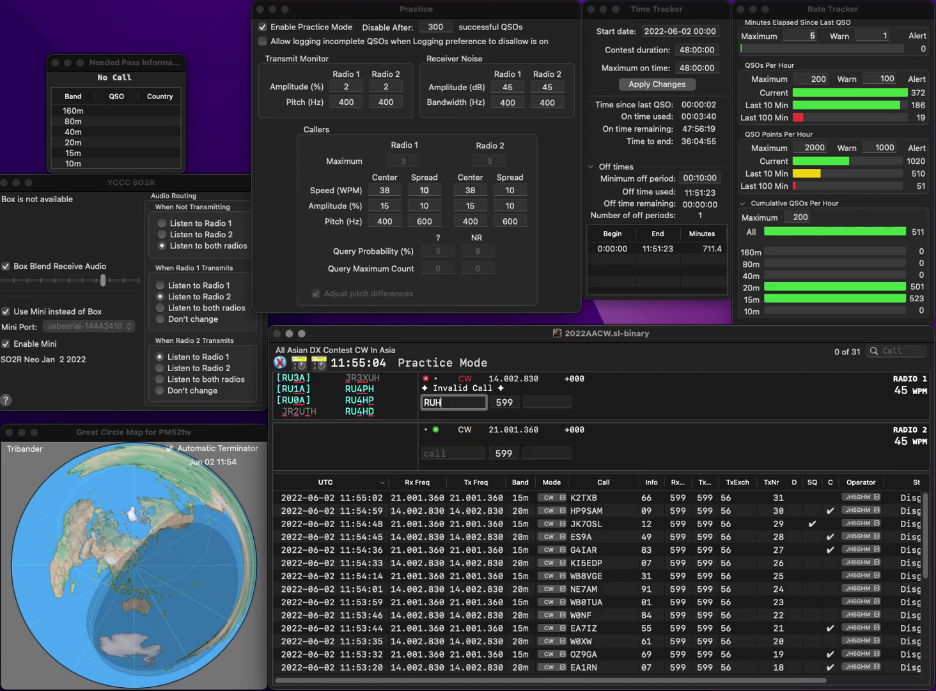
text(YB2)
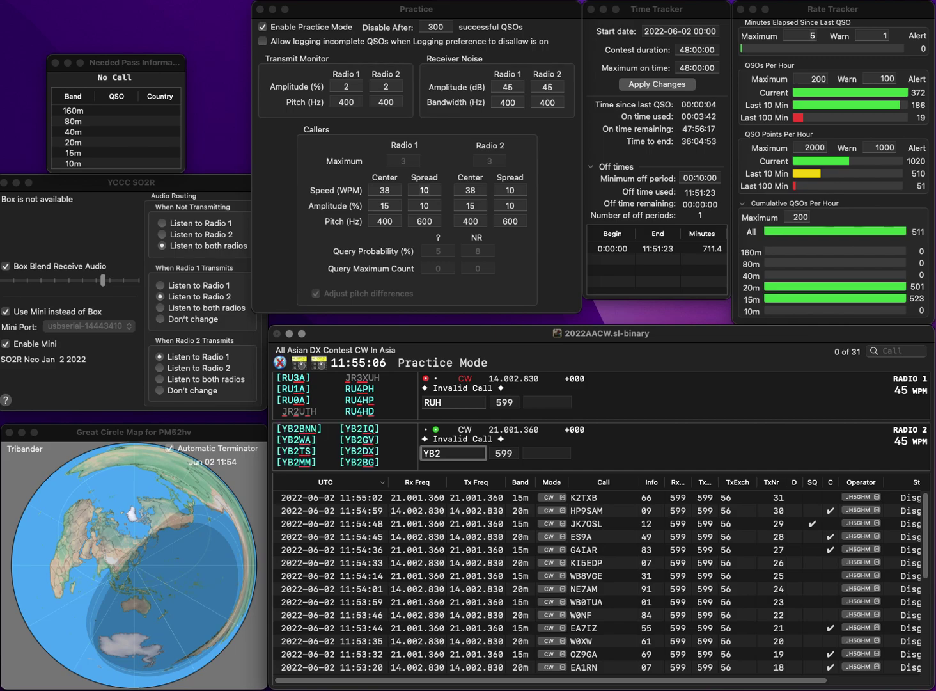
text(VYY)
key(Return)
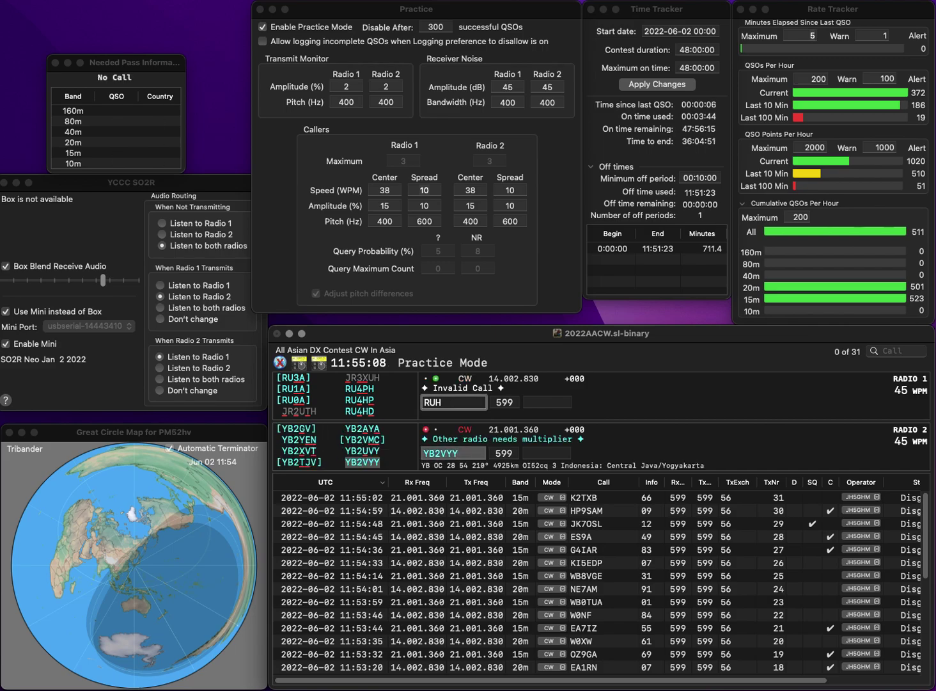
key(BackSpace)
key(BackSpace)
text(LU7H)
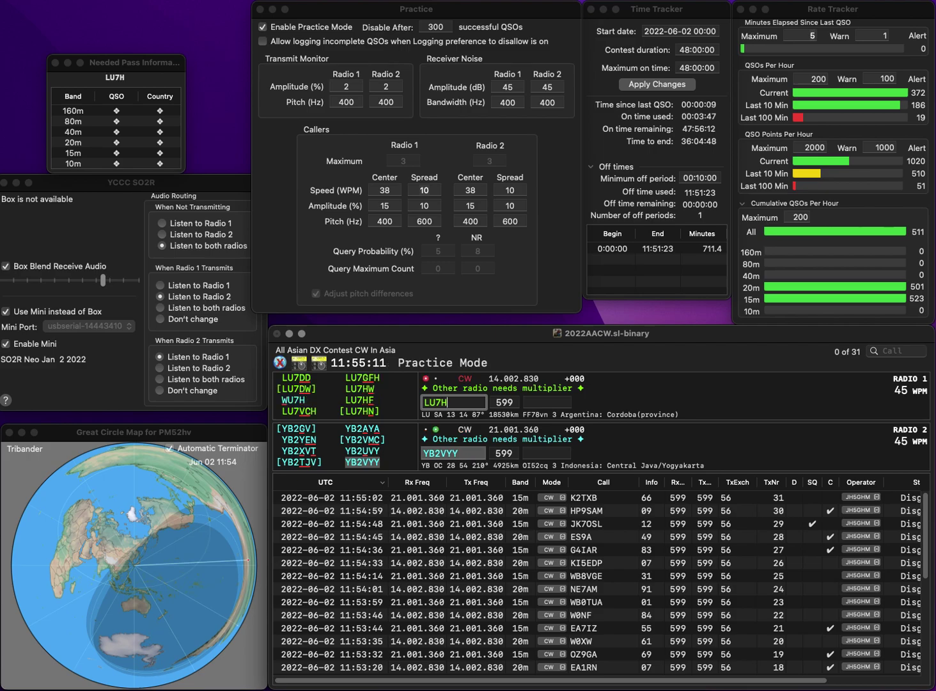
key(Return)
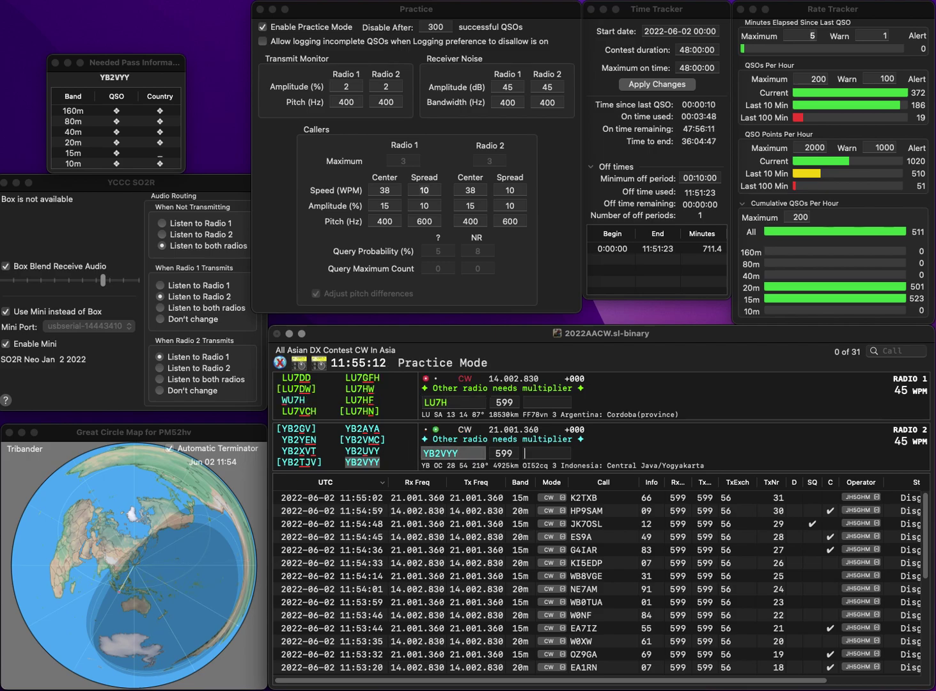
text(58)
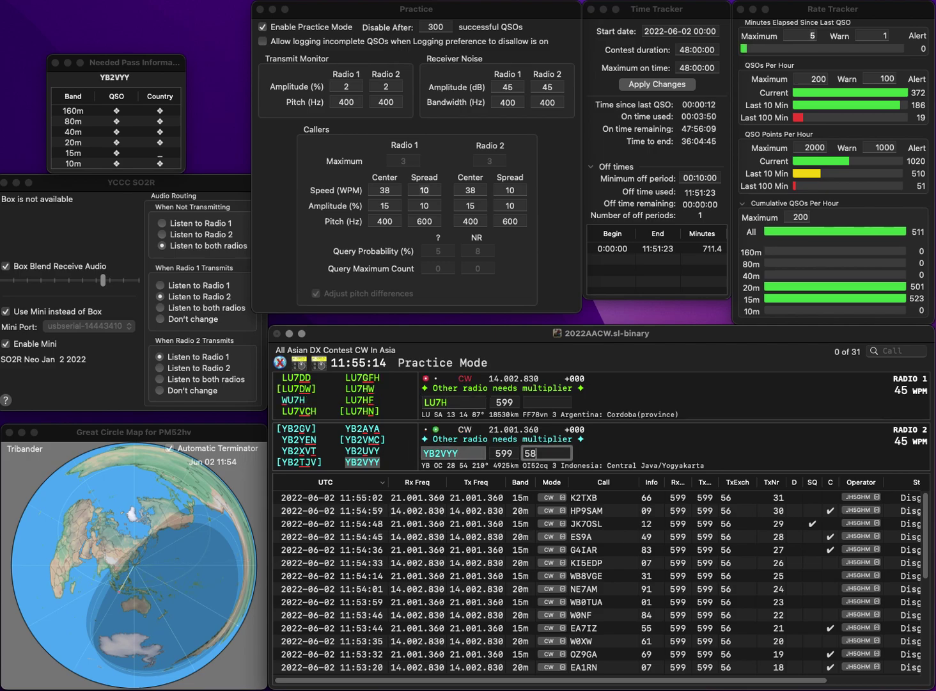
key(Return)
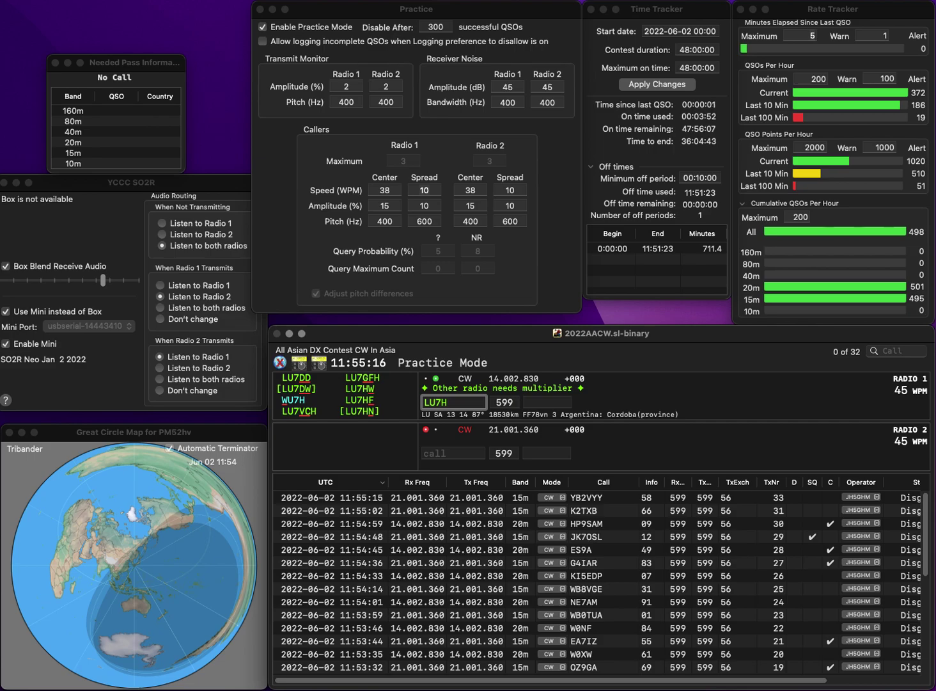
Step: Correct the Radio 1 call to LH7H and answer it, and answer KG0AQ on Radio 2 with the exchange
key(BackSpace)
text(H)
key(Return)
text(KG0AQ)
key(Return)
Step: Log LH7H on Radio 1 with exchange 56 and KG0AQ on Radio 2 with exchange 43
key(grave)
text(56)
key(Return)
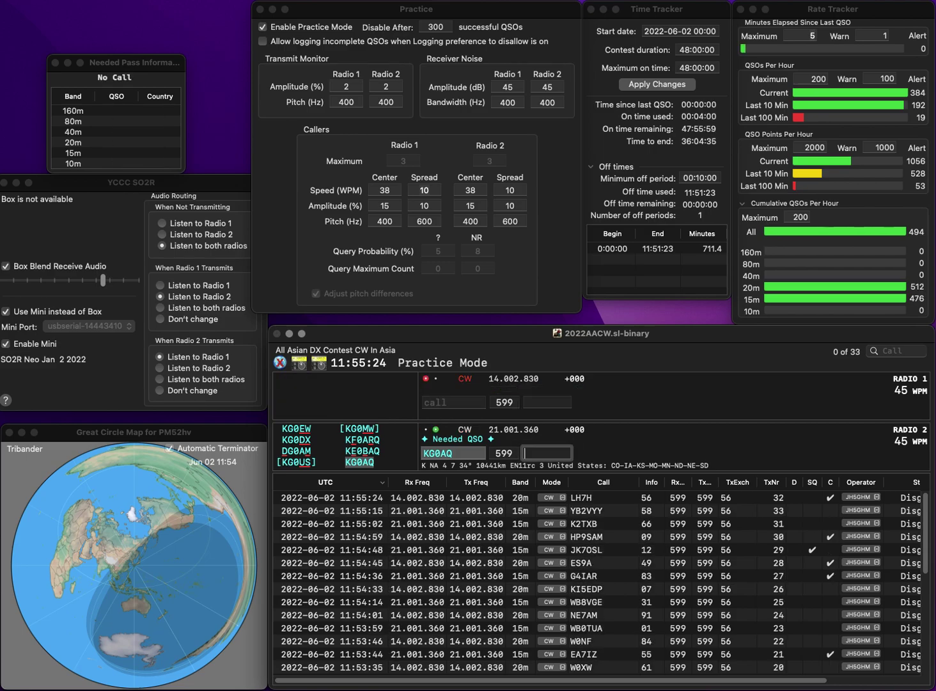
text(43)
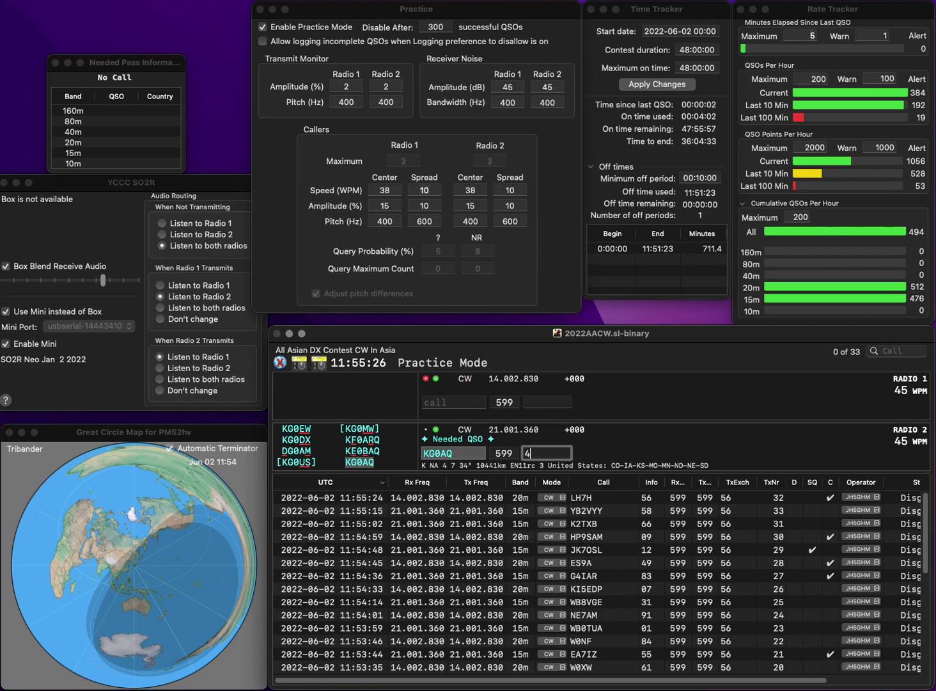
key(Return)
text(VK4X)
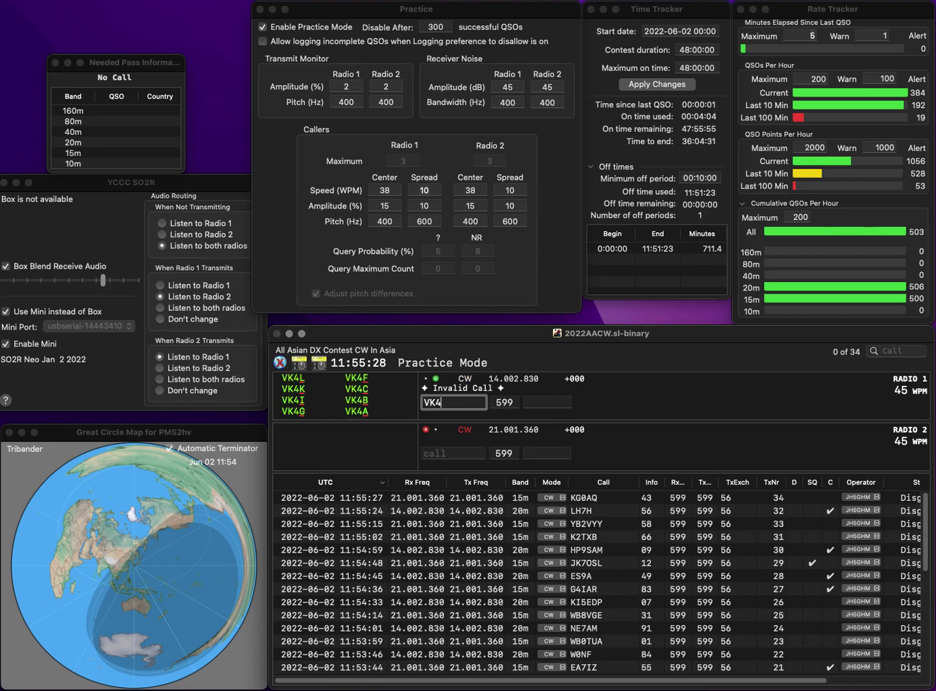
key(Return)
text(G7LXC)
key(Return)
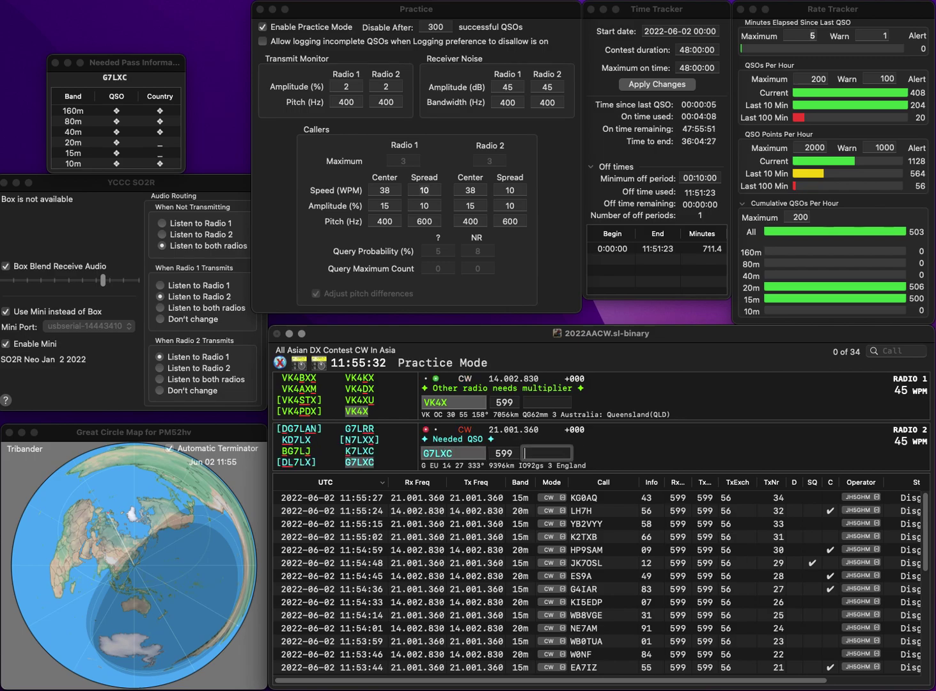
Step: Log VK4X on Radio 1 with exchange 01 and G7LXC on Radio 2 with exchange 35
text(01)
key(Return)
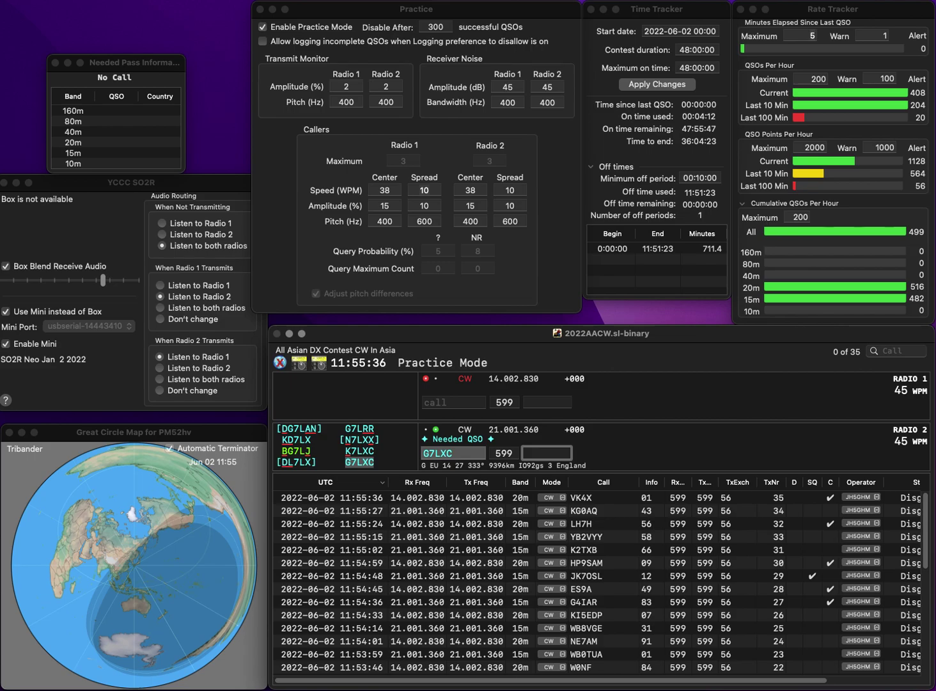
text(35)
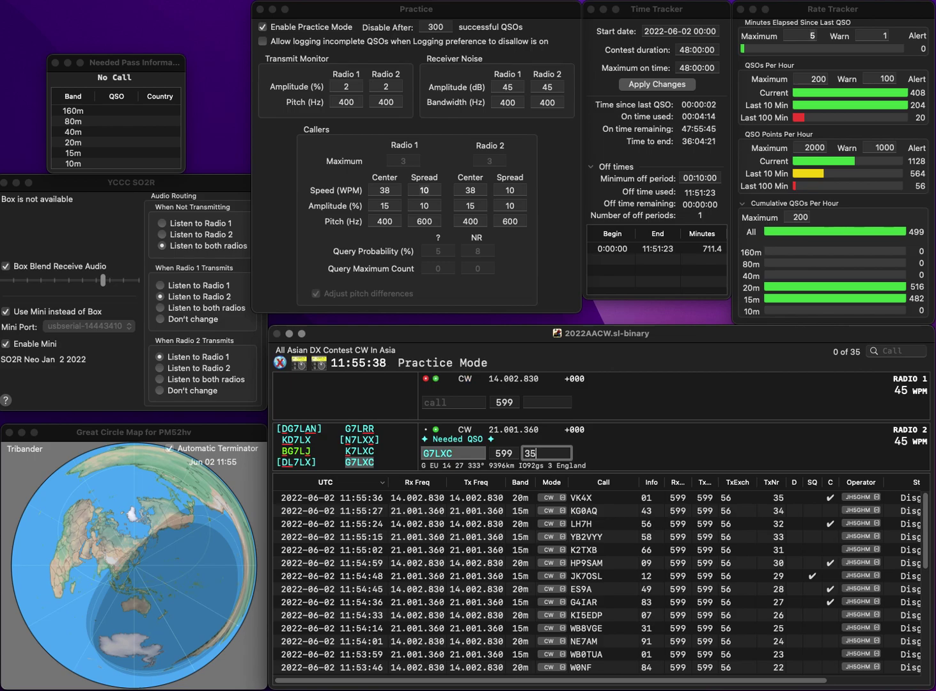
key(Return)
Step: Answer K0TJT on Radio 1 and KB5HCT on Radio 2, sending each the exchange
text(K0TJT)
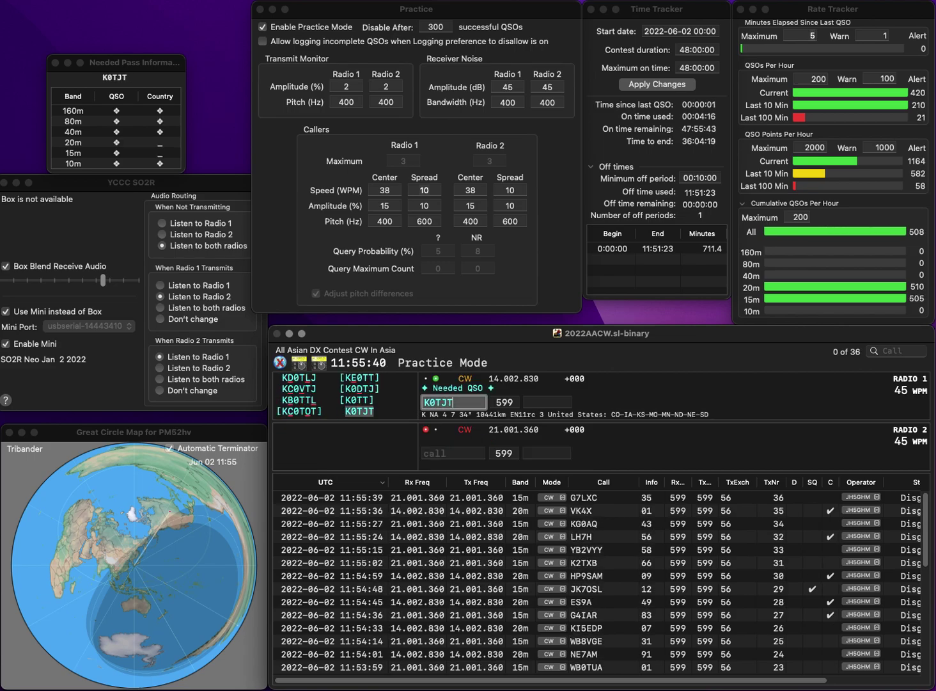
key(Return)
text(KB5HCT)
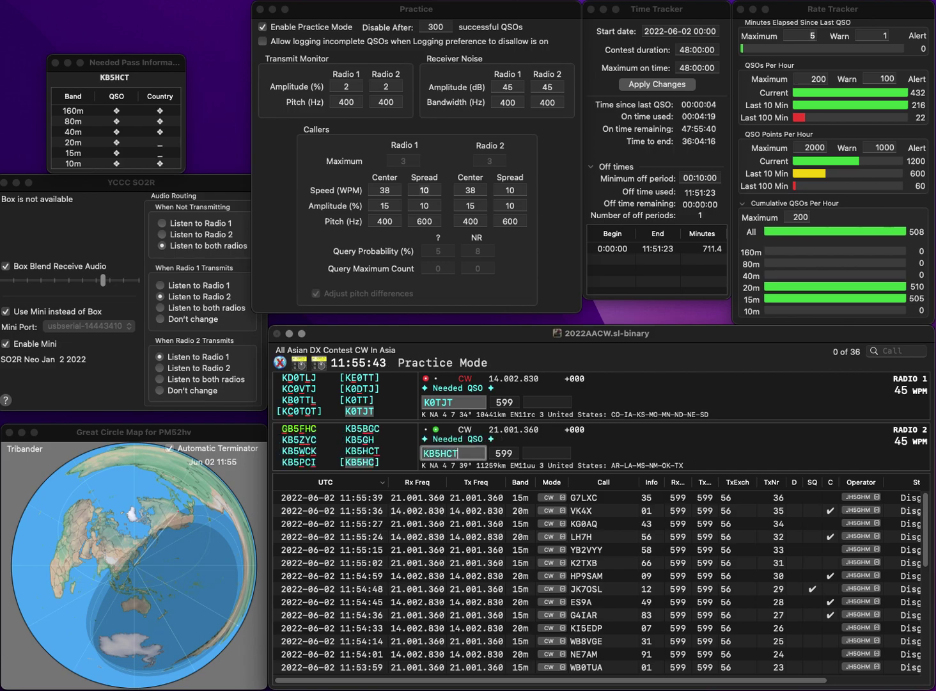
key(Return)
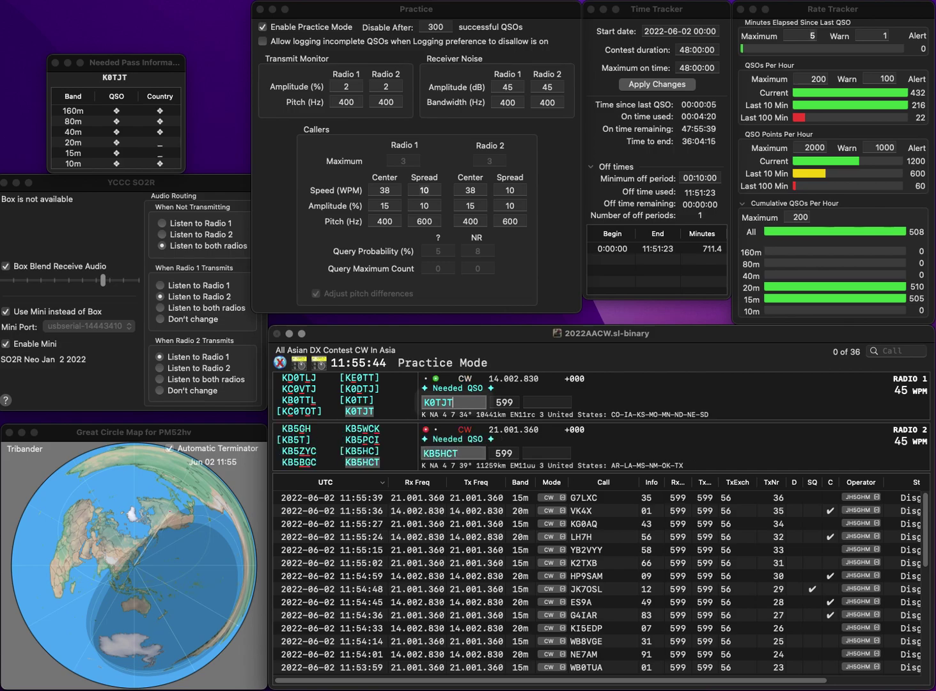
text(21)
key(Return)
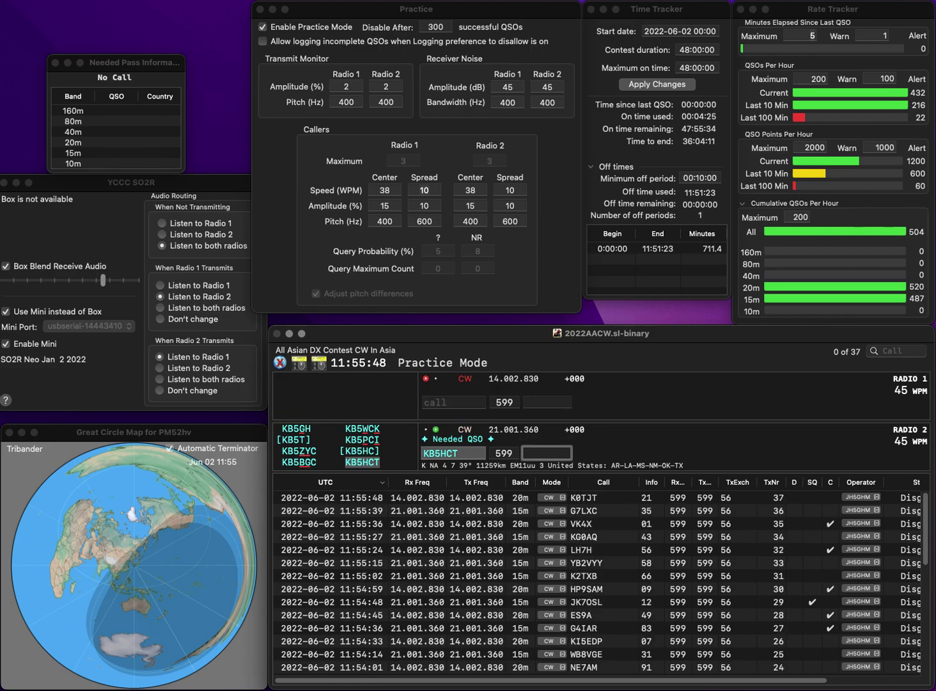
text(11)
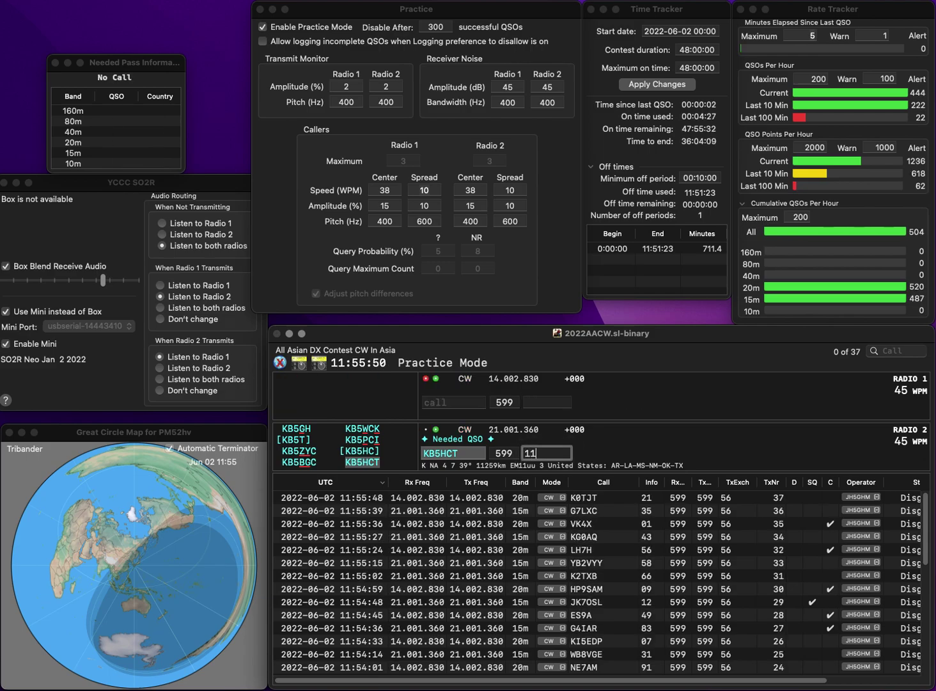
key(Return)
text(K1)
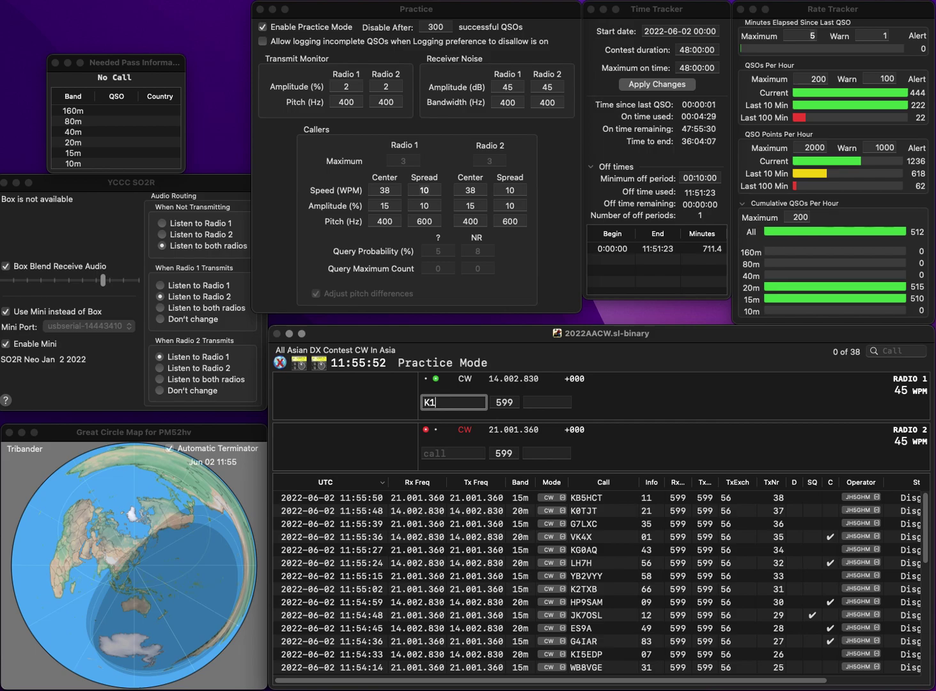
text(PIU)
key(Home)
text(J)
key(Return)
text(KC3ANX)
key(space)
key(Return)
key(space)
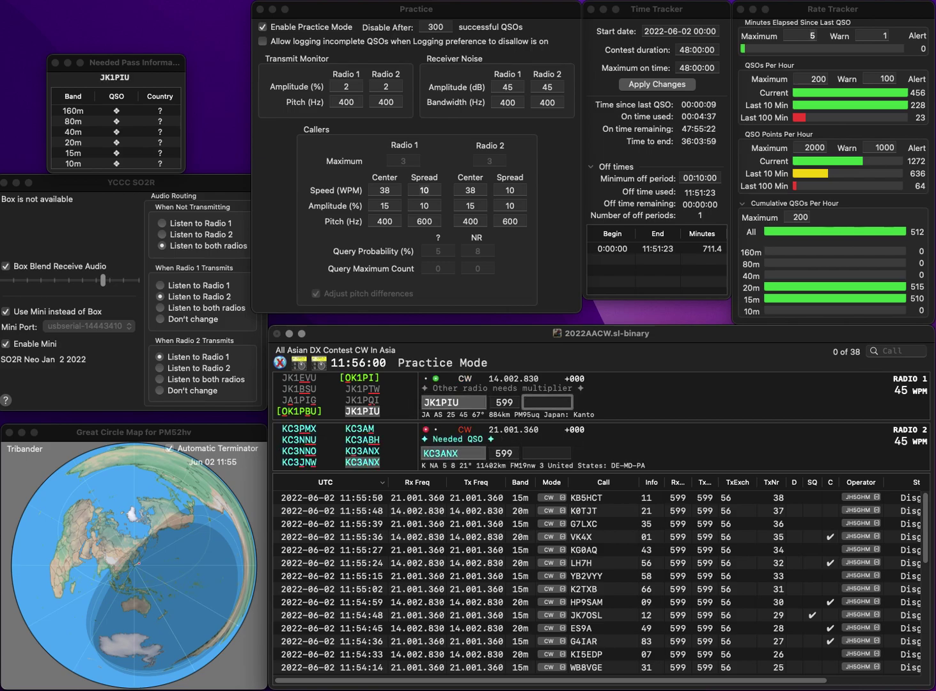
text(44)
key(Return)
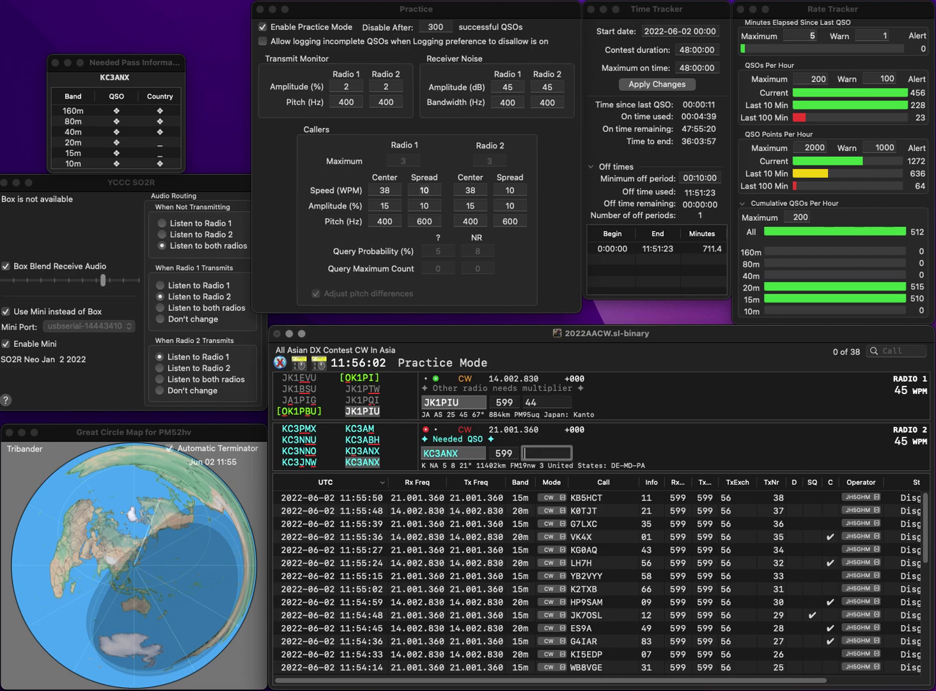
text(22)
key(Return)
text(DL5MAM)
key(Return)
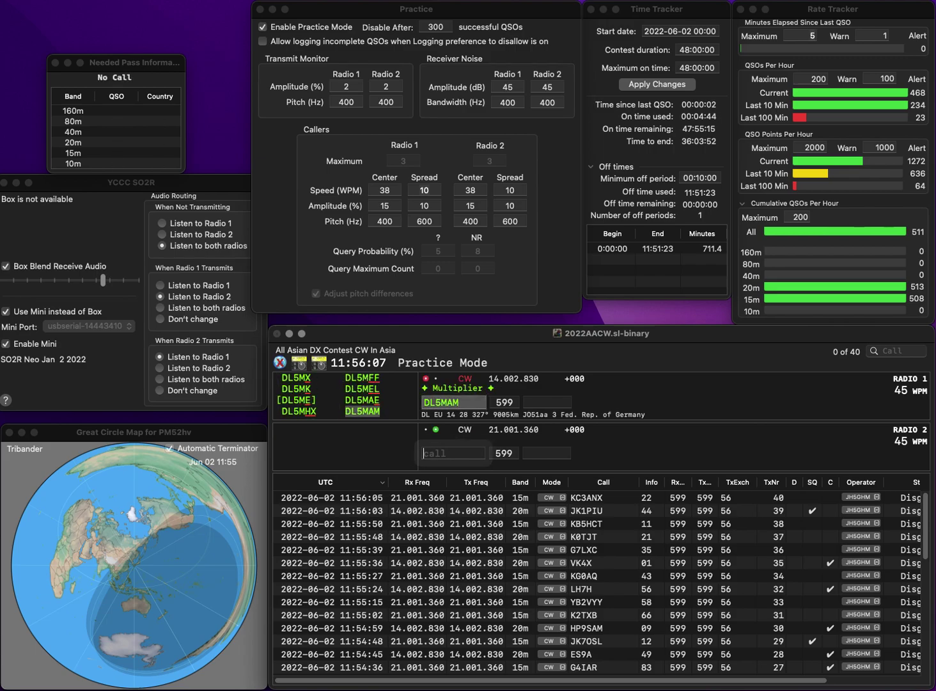
text(WD4LYV)
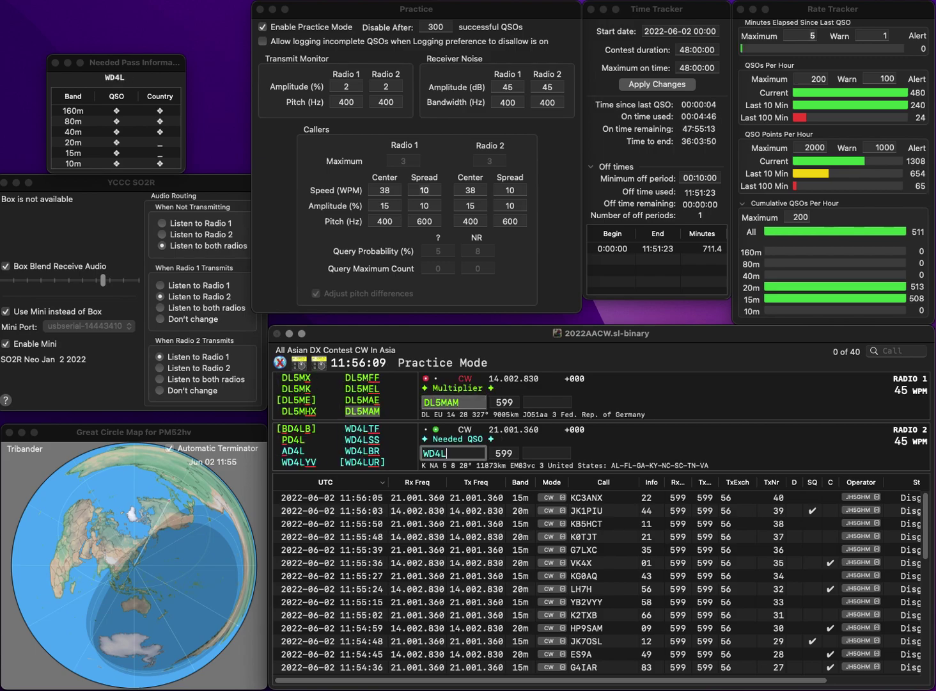
key(space)
key(Return)
key(space)
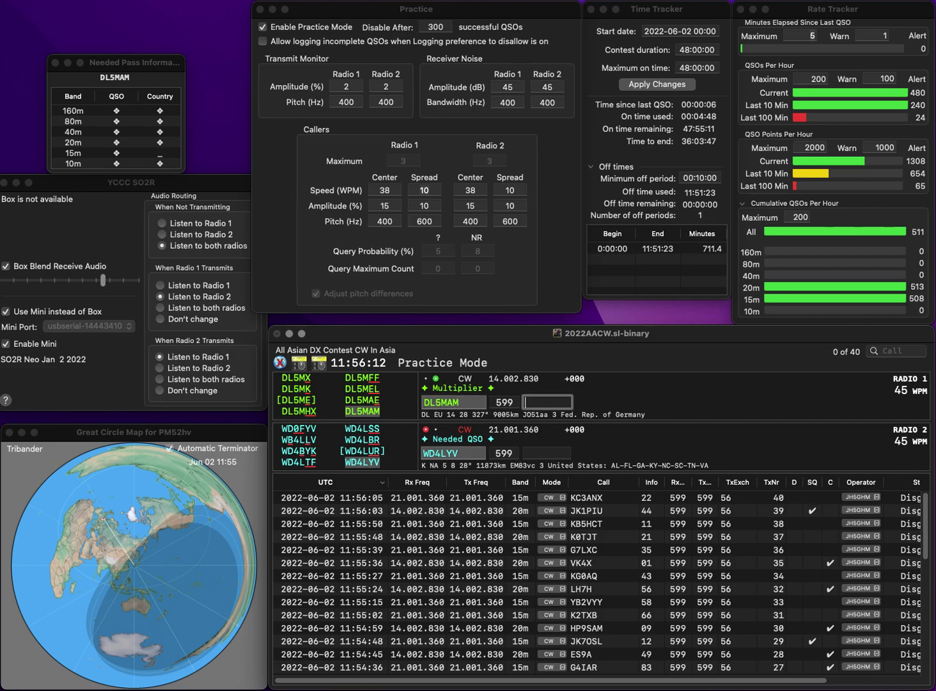
Step: Log DL5MAM on Radio 1 with exchange 38 and WD4LYV on Radio 2 with exchange 13
text(38)
key(Return)
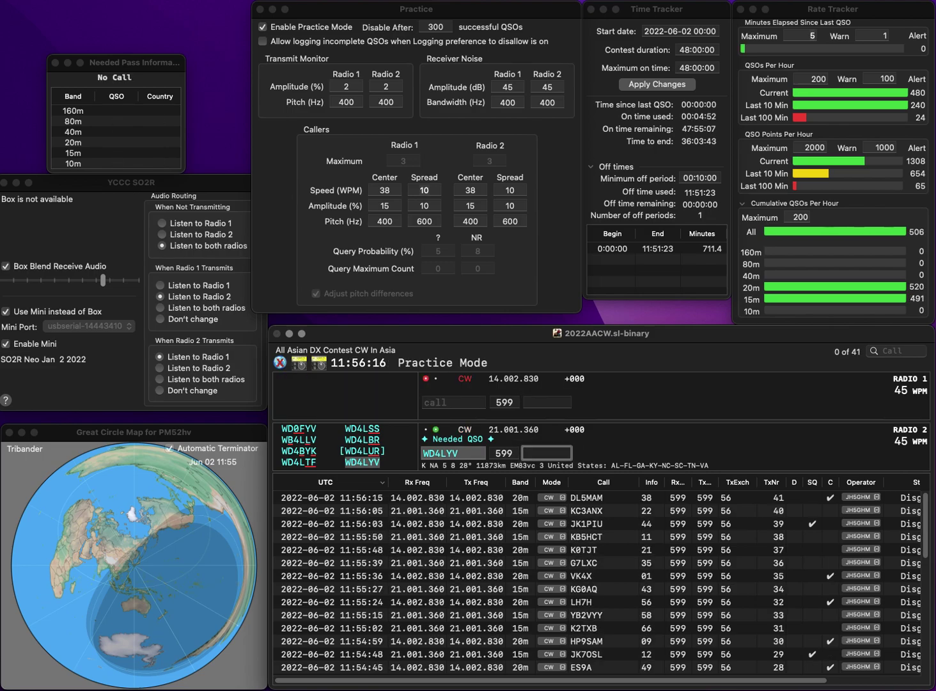
text(13)
key(Return)
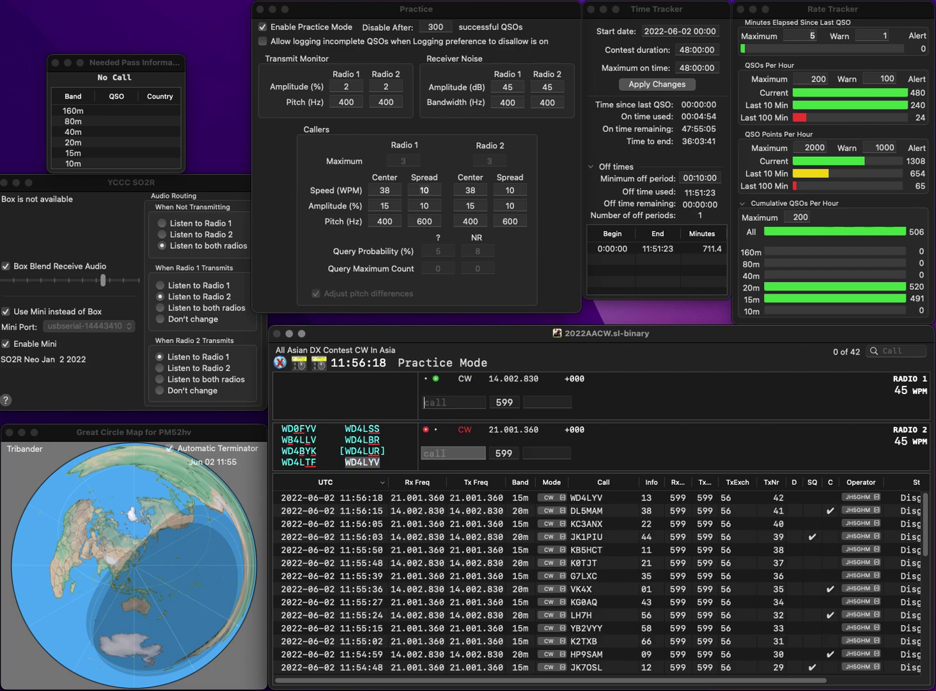
Step: Send the call WA8O on Radio 1 and the call VE2XL on Radio 2
text(WA7O)
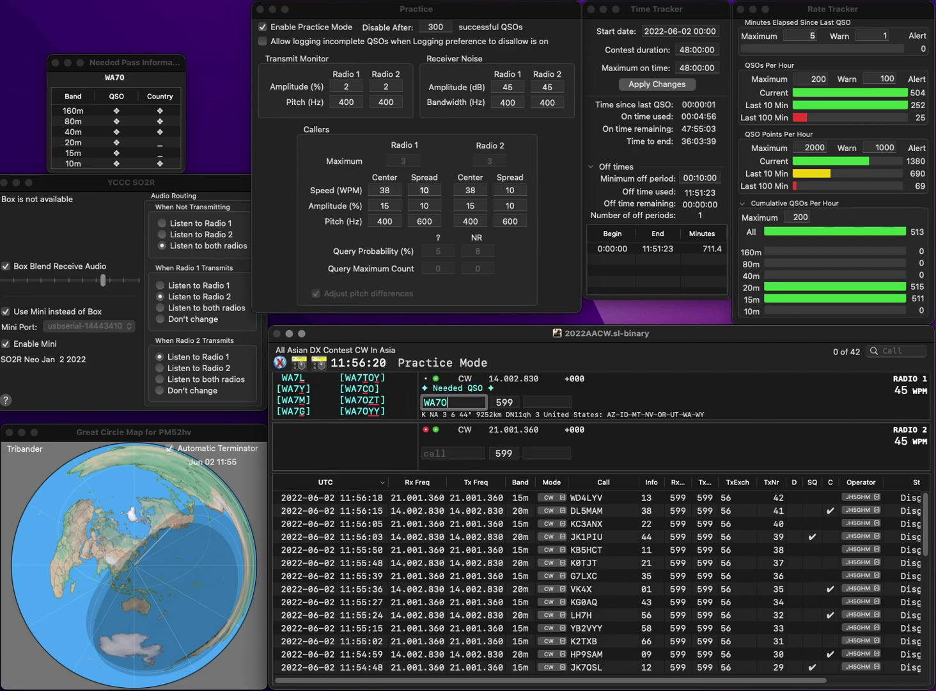
key(BackSpace)
key(BackSpace)
text(8O)
key(Return)
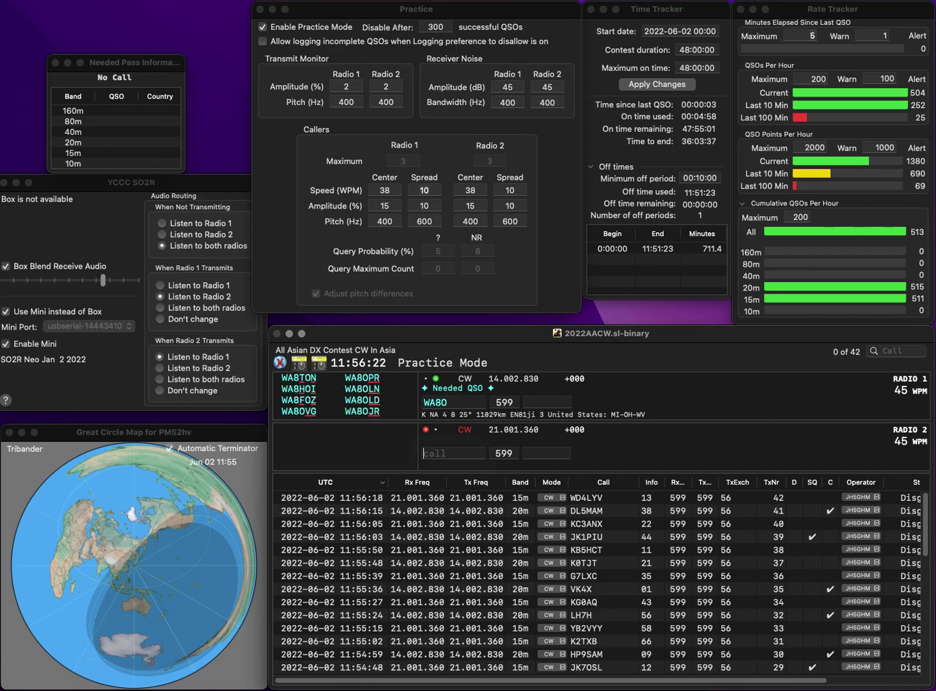
text(VE2XL)
key(Return)
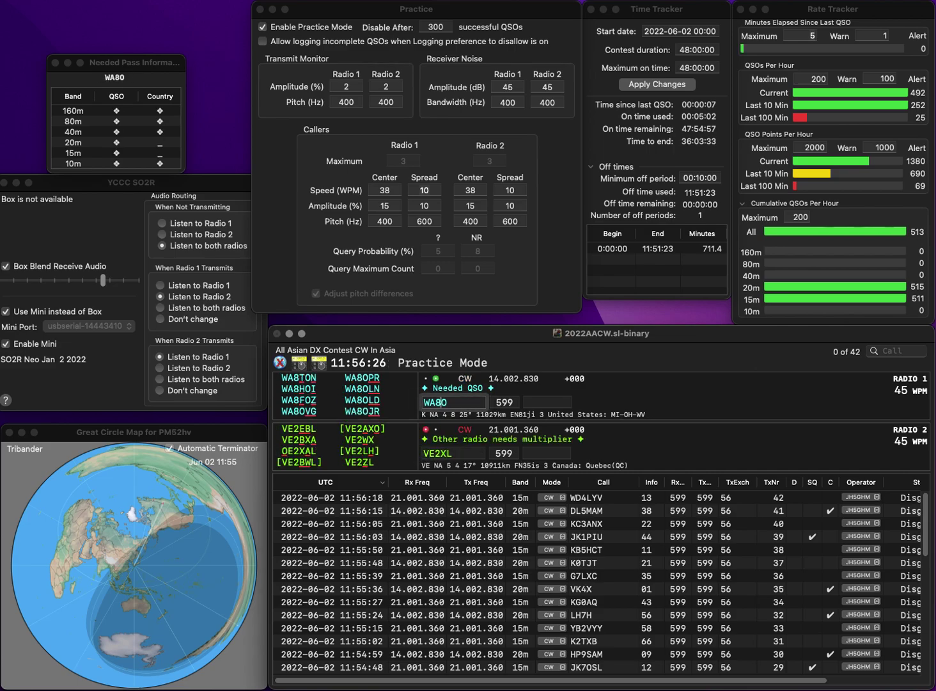
Step: Correct the calls to WA8Q on Radio 1 and VE3XL on Radio 2, sending each the exchange
key(Delete)
key(Return)
key(space)
key(Left)
key(Left)
key(BackSpace)
text(3)
key(Return)
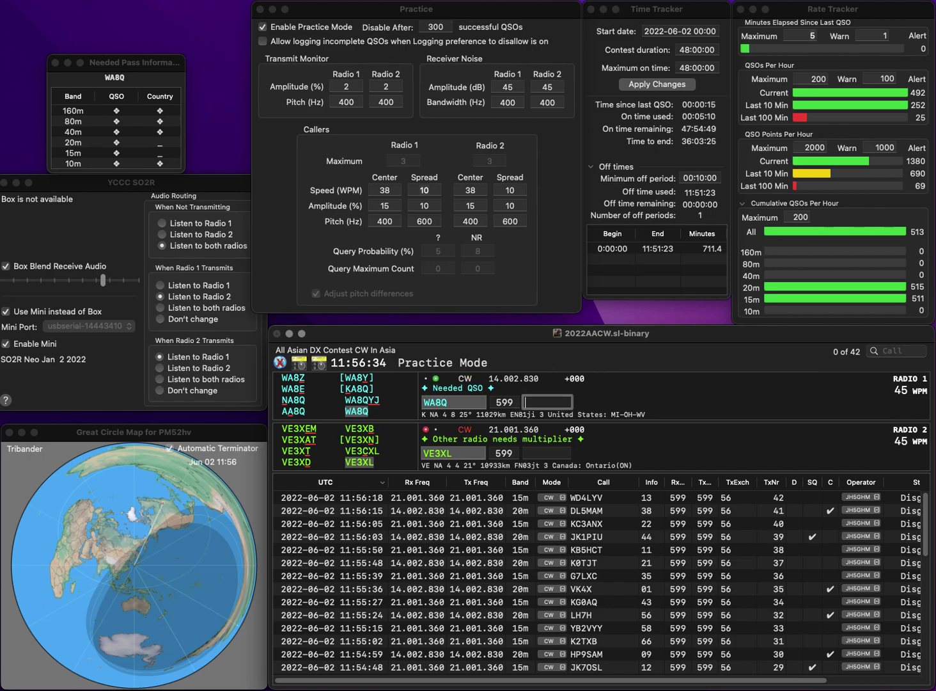
key(Return)
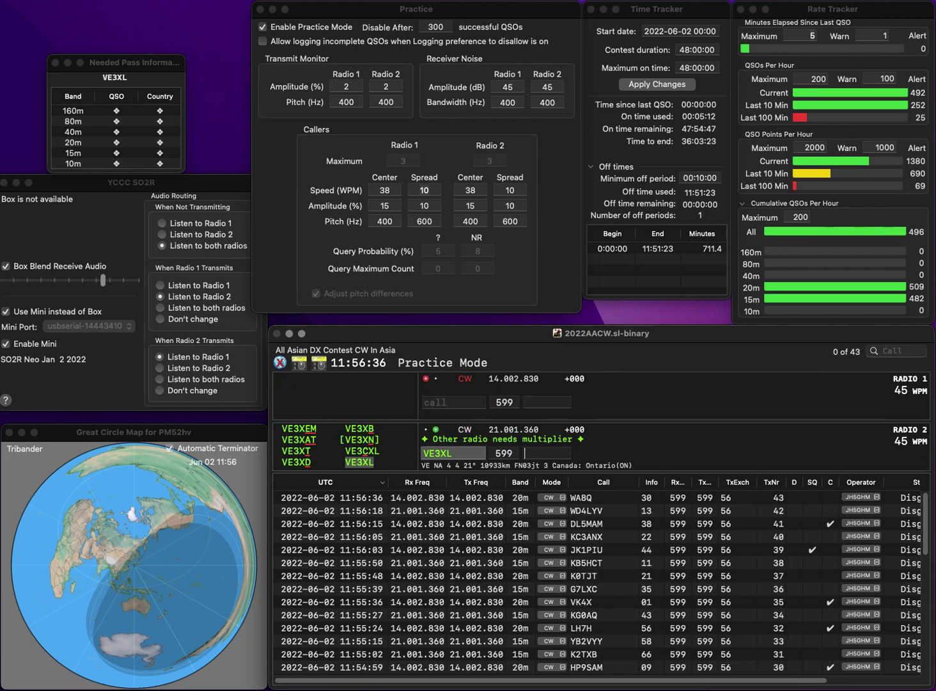
text(1)
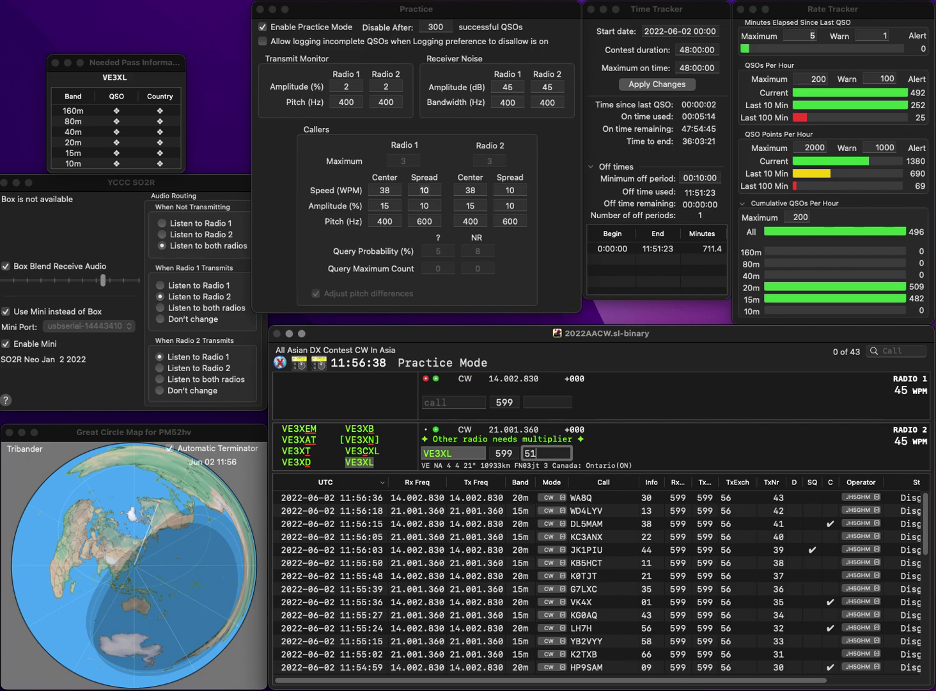
key(Return)
text(W3TTT)
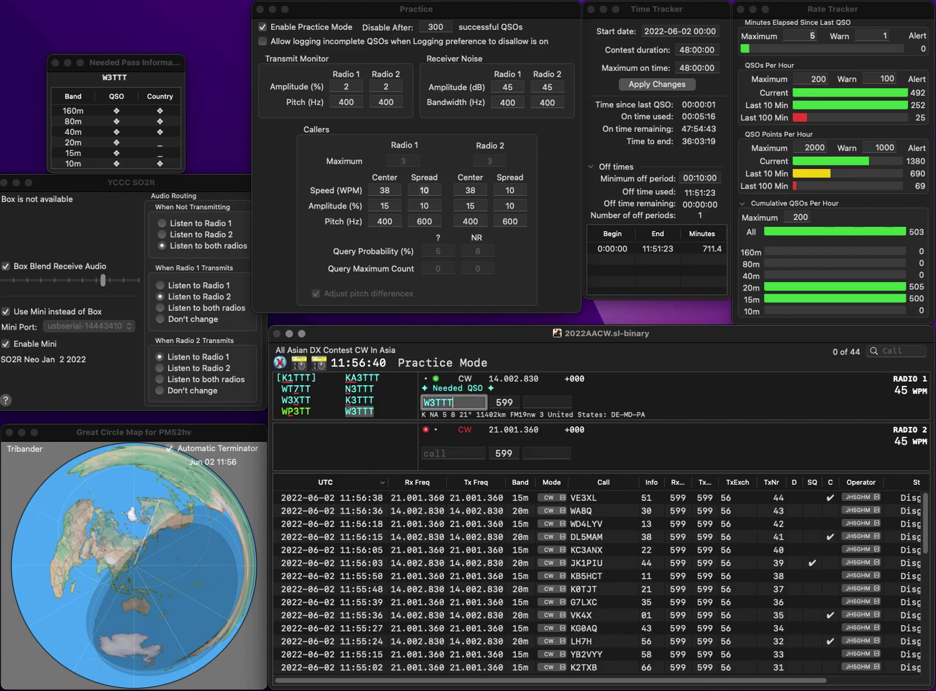
key(Return)
text(GL1)
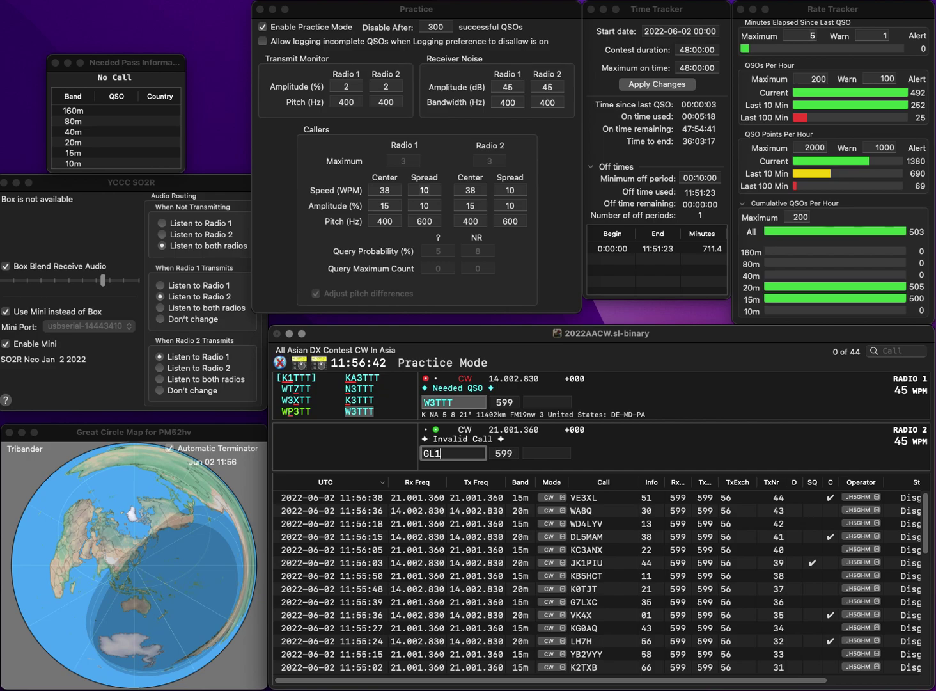
text(JLA)
key(Home)
key(Delete)
text(7)
key(BackSpace)
key(Delete)
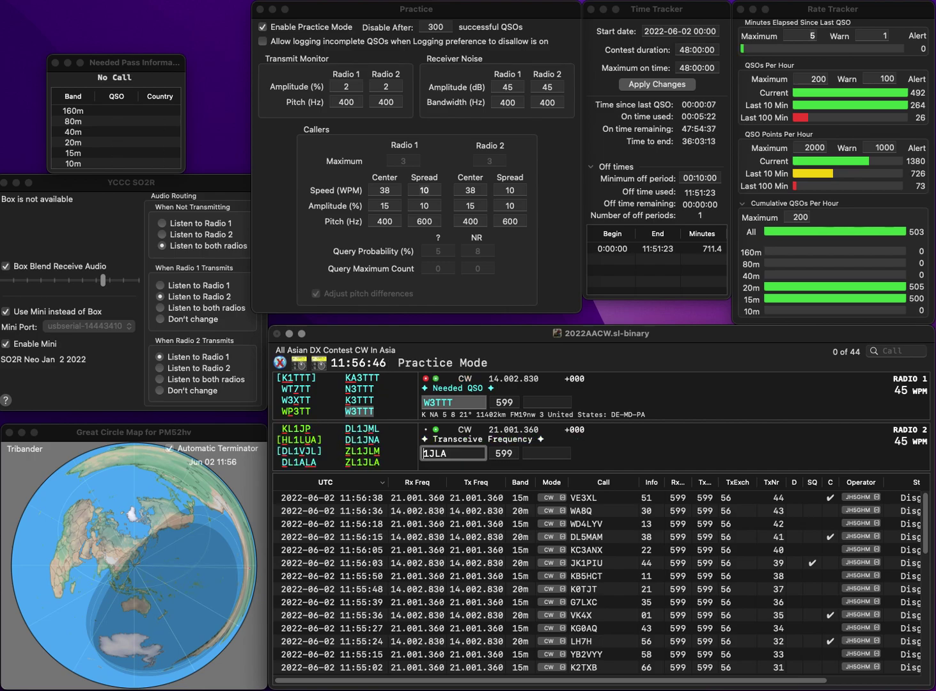
text(ZL)
key(Return)
key(Return)
key(Return)
key(space)
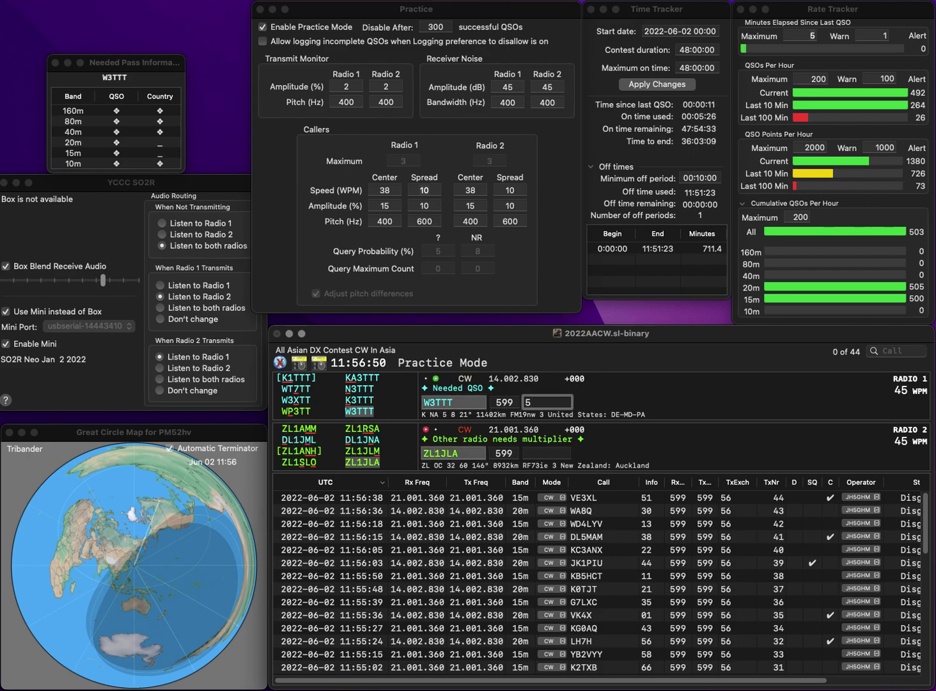
text(51)
key(Return)
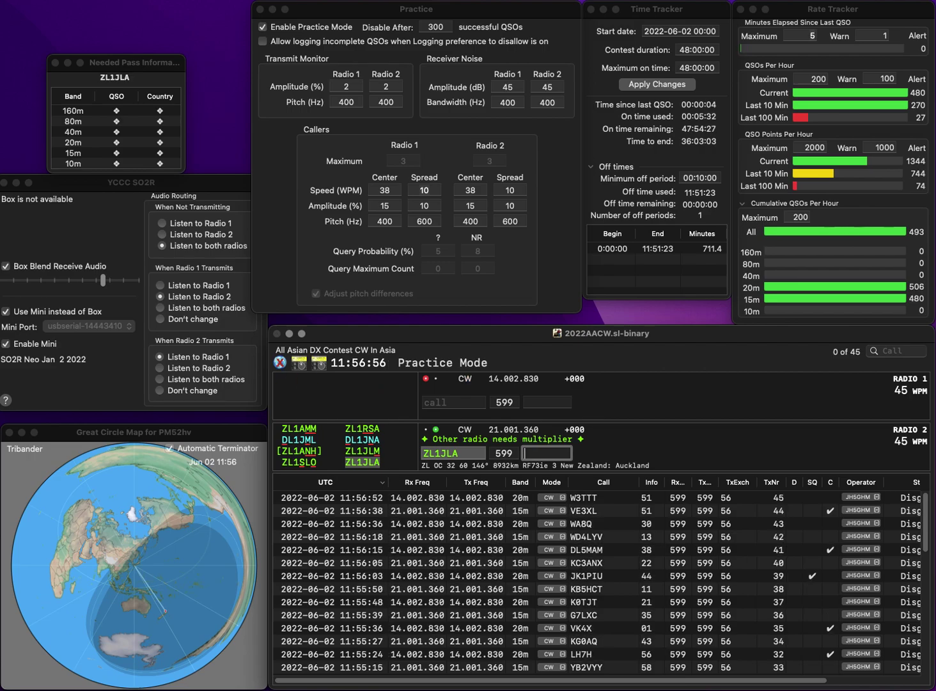
key(Return)
text(JA4DNB)
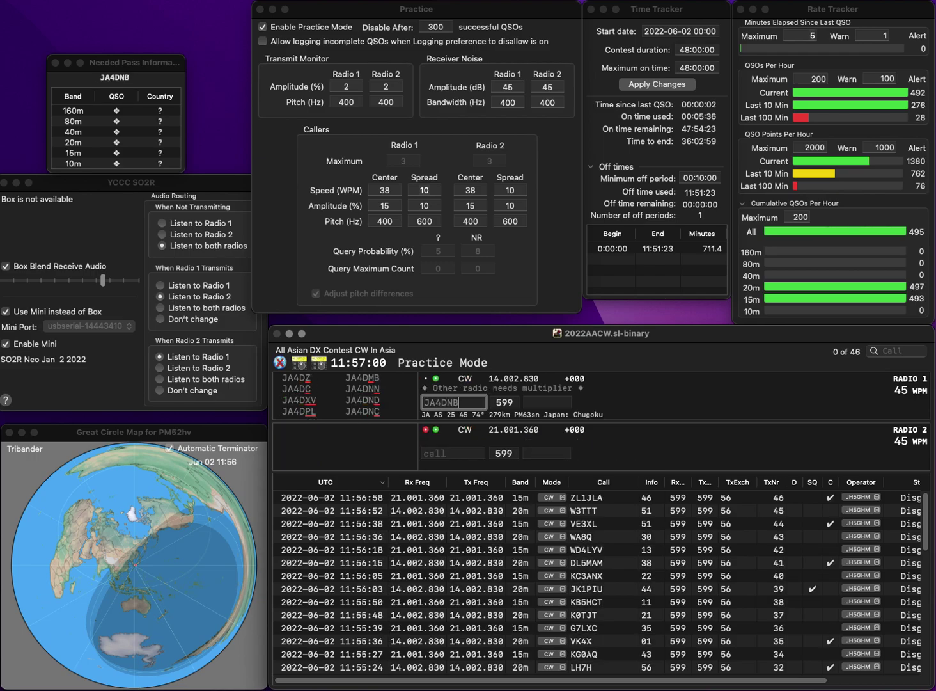
key(BackSpace)
text(D)
key(Return)
text(OM2)
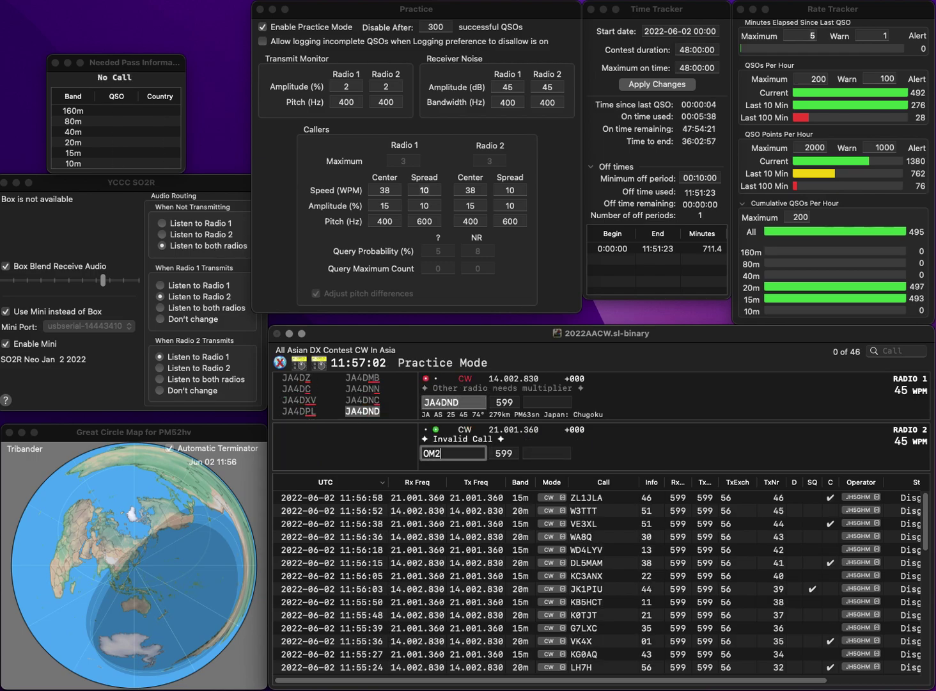
text(LAN)
key(Home)
key(Delete)
text(9)
key(Return)
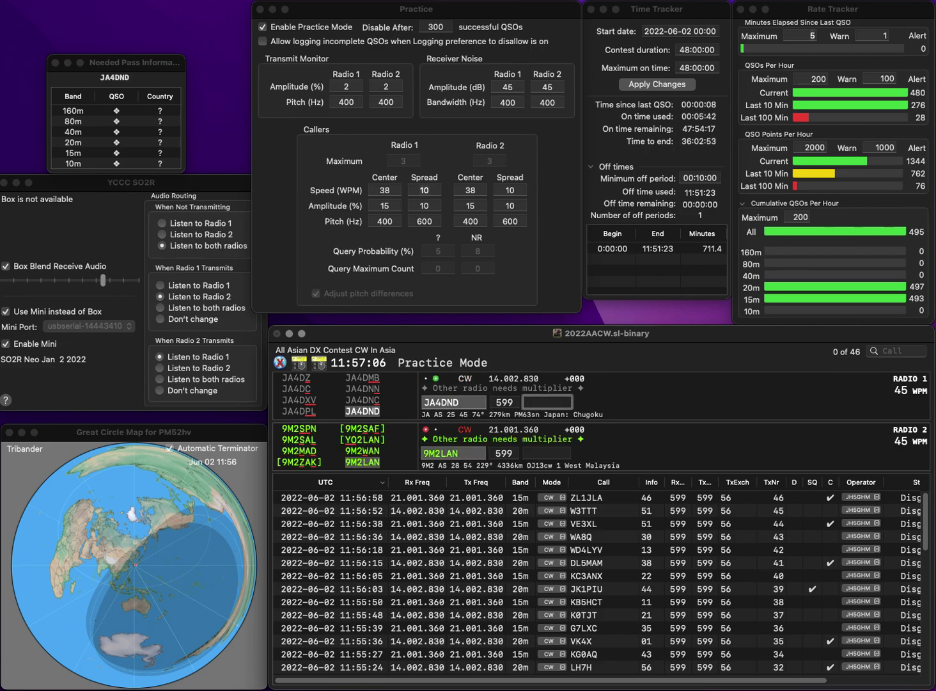
Step: Log JA4DND on Radio 1 with exchange 86 and 9M2LAN on Radio 2 with exchange 96
key(Return)
text(96)
key(Return)
Step: Answer N6ZO on Radio 1 with the exchange and send the partial call HR on Radio 2
text(D)
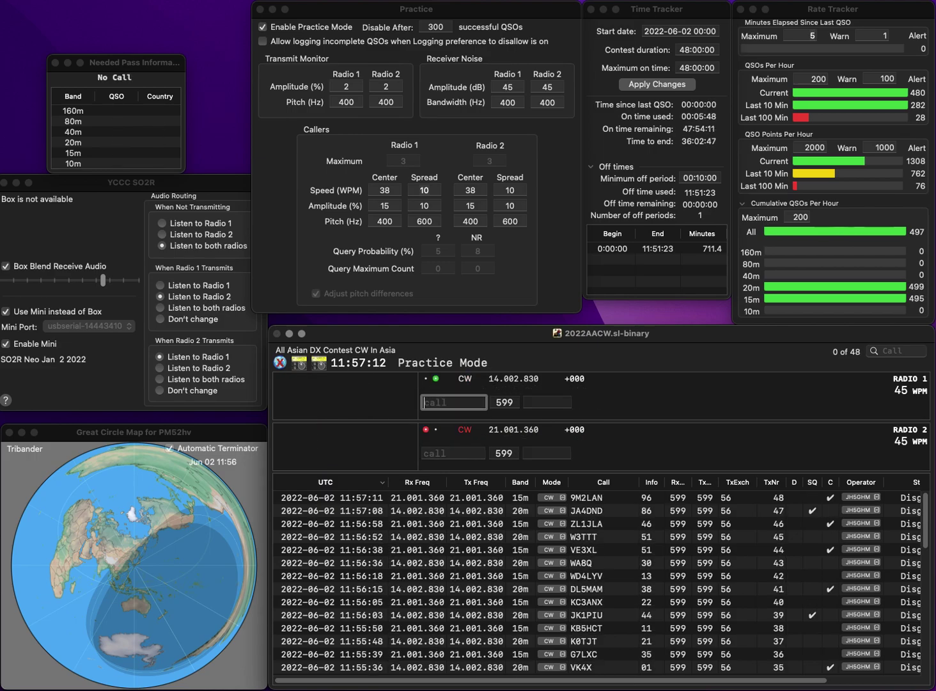
text(N6ZO)
key(Return)
text(DHR)
key(Left)
key(Left)
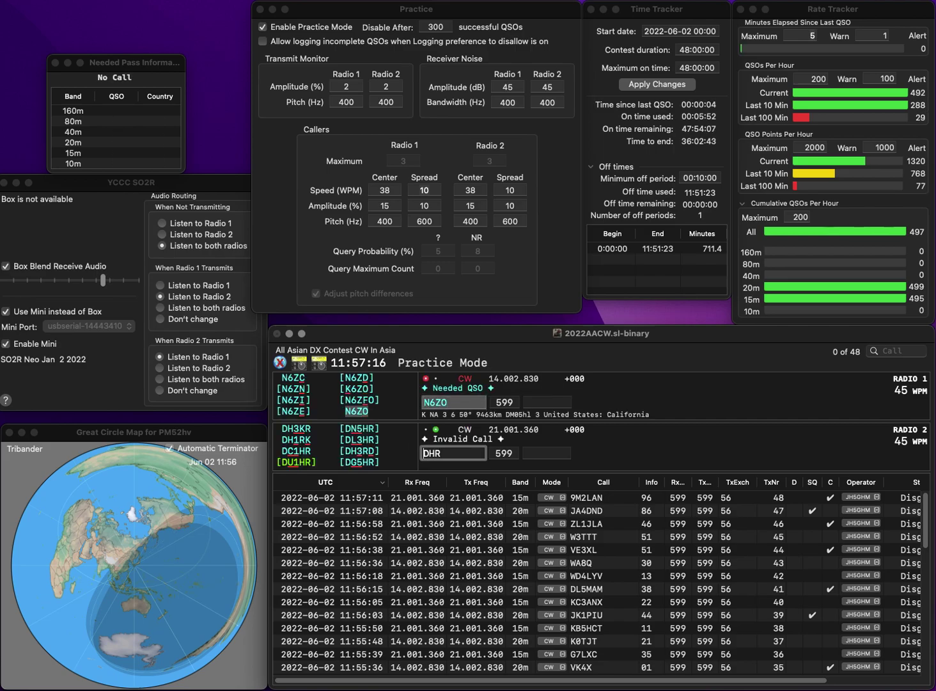
key(BackSpace)
key(Return)
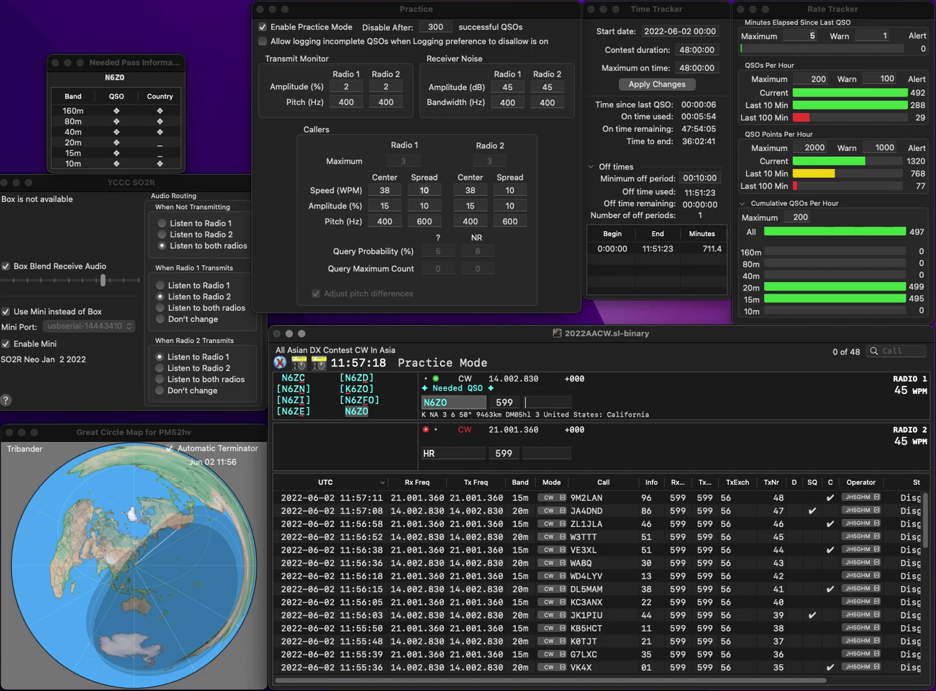
text(03)
key(Return)
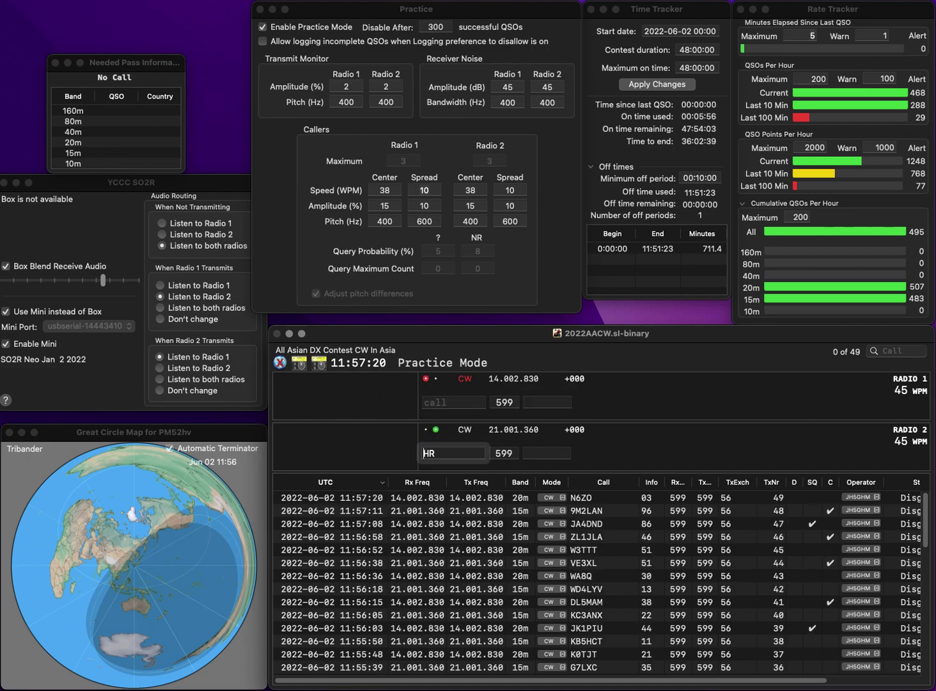
text(DM5)
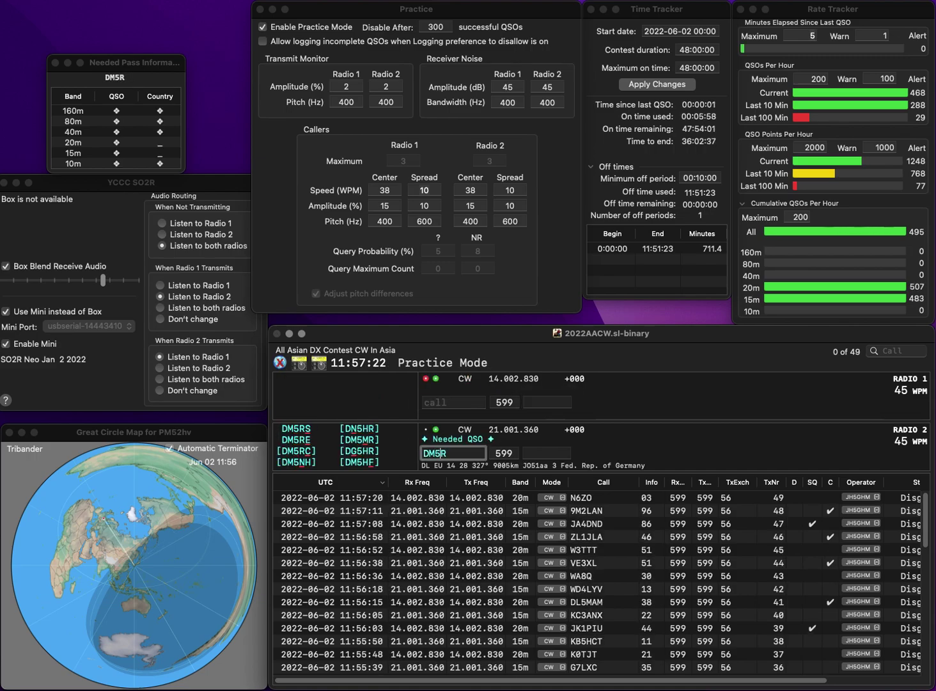
key(Return)
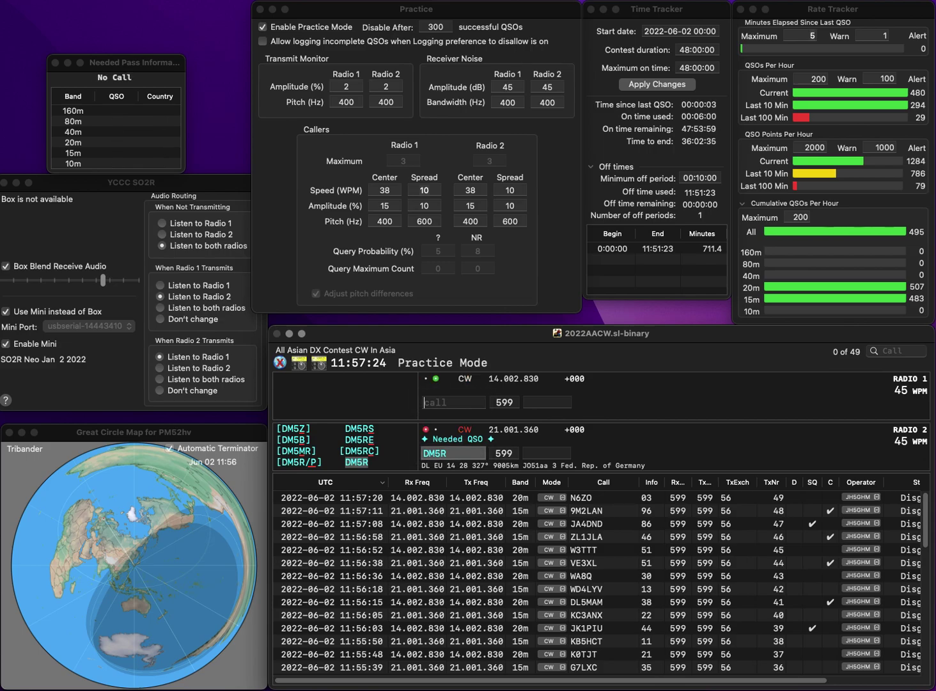
text(Y2)
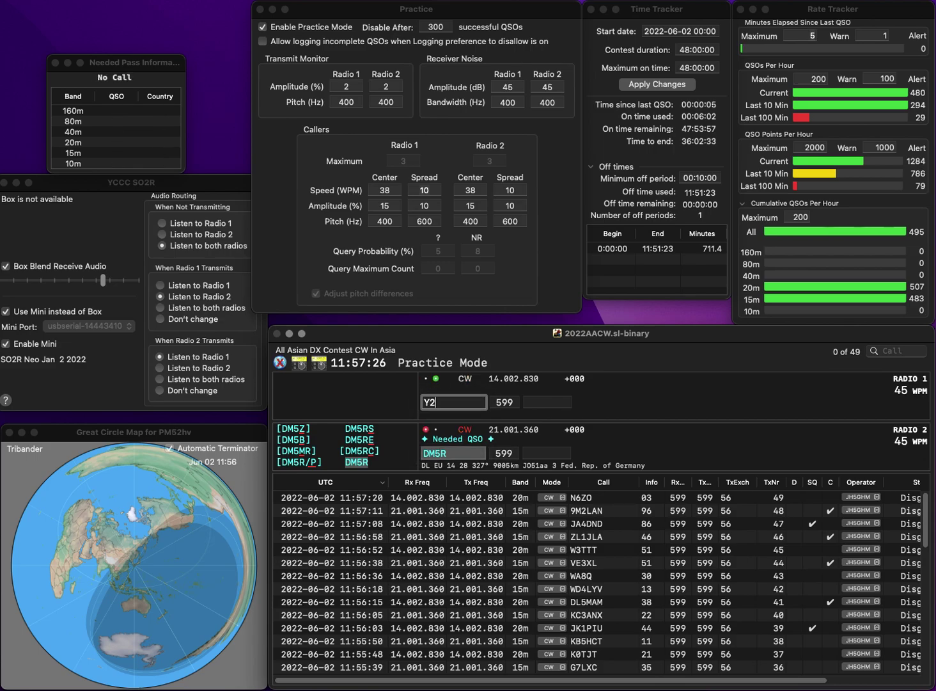
text(TT)
key(Home)
text(U)
key(Return)
key(Left)
text(H)
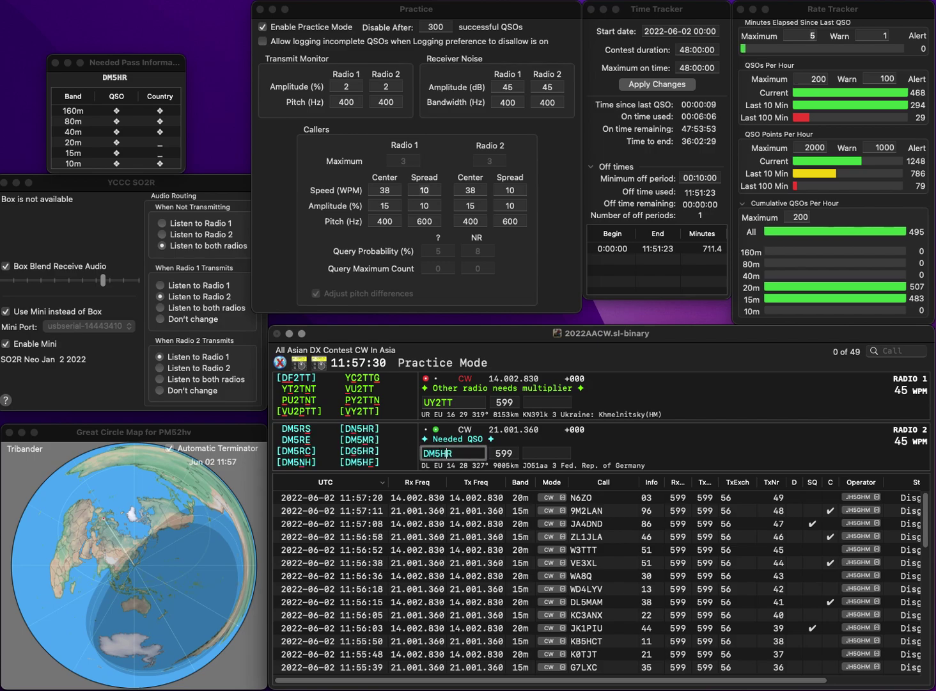
key(Delete)
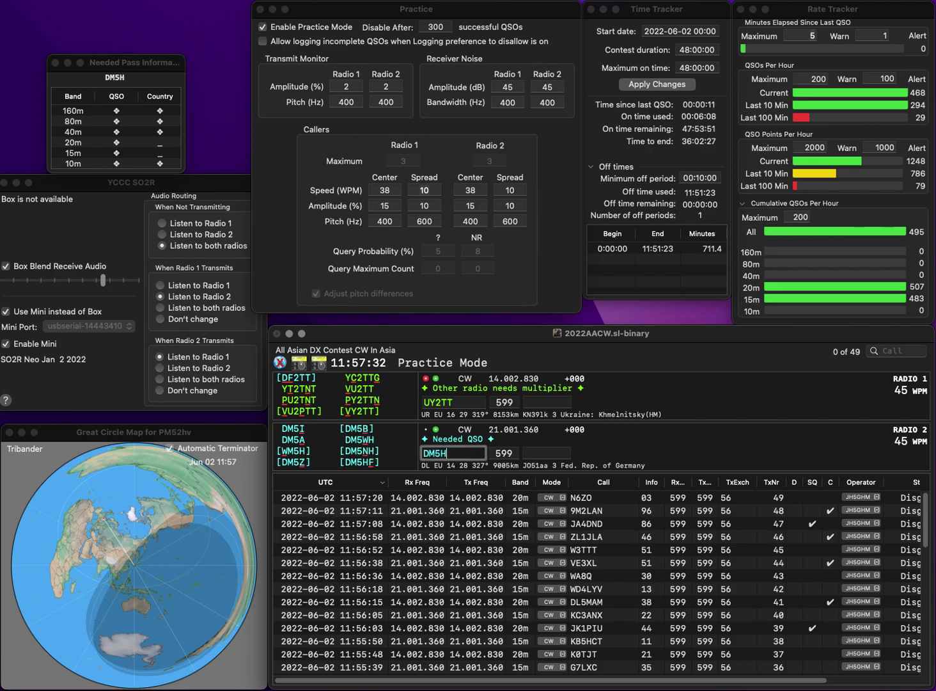
key(Up)
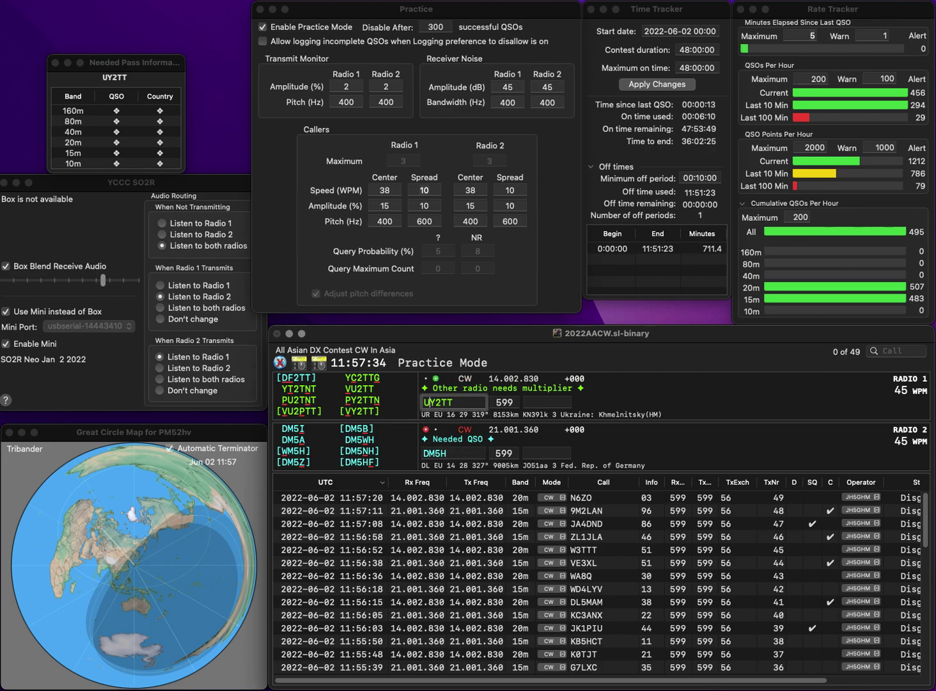
text(V)
key(Delete)
key(Return)
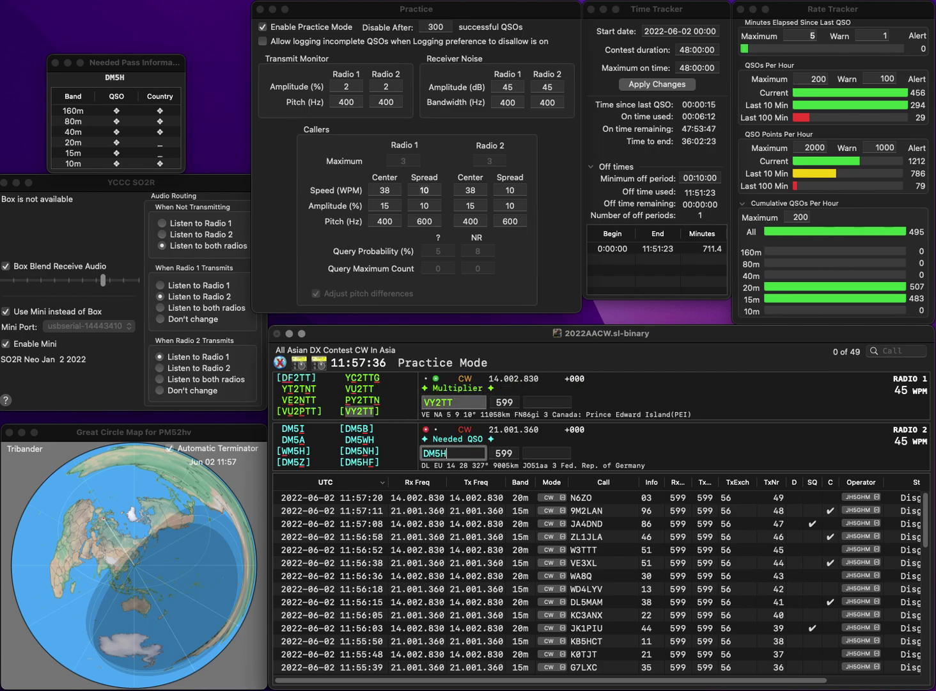
key(BackSpace)
key(BackSpace)
text(N5HR)
key(Return)
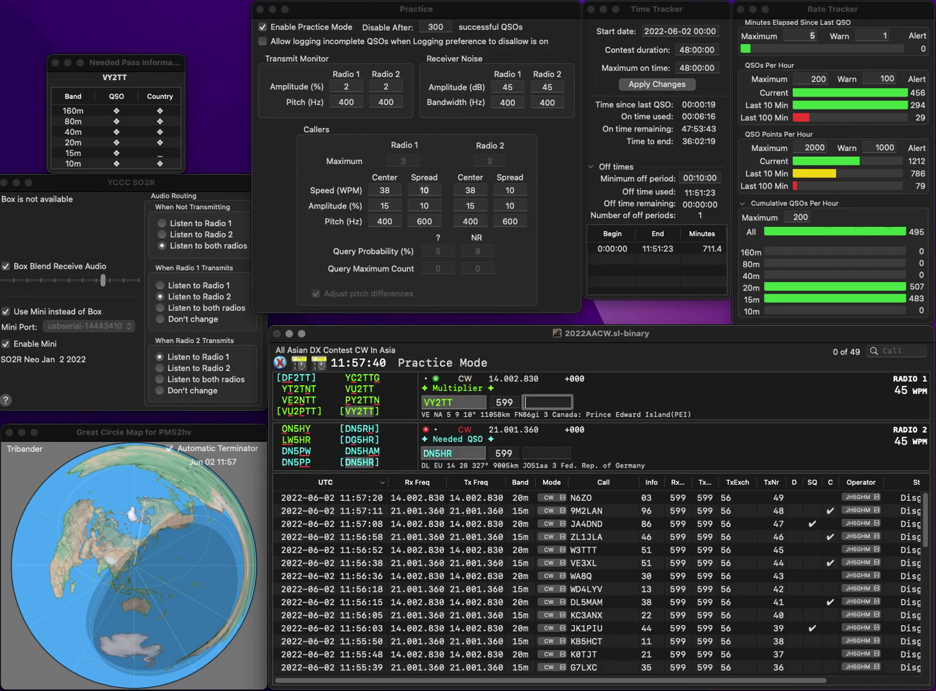
text(57)
key(Return)
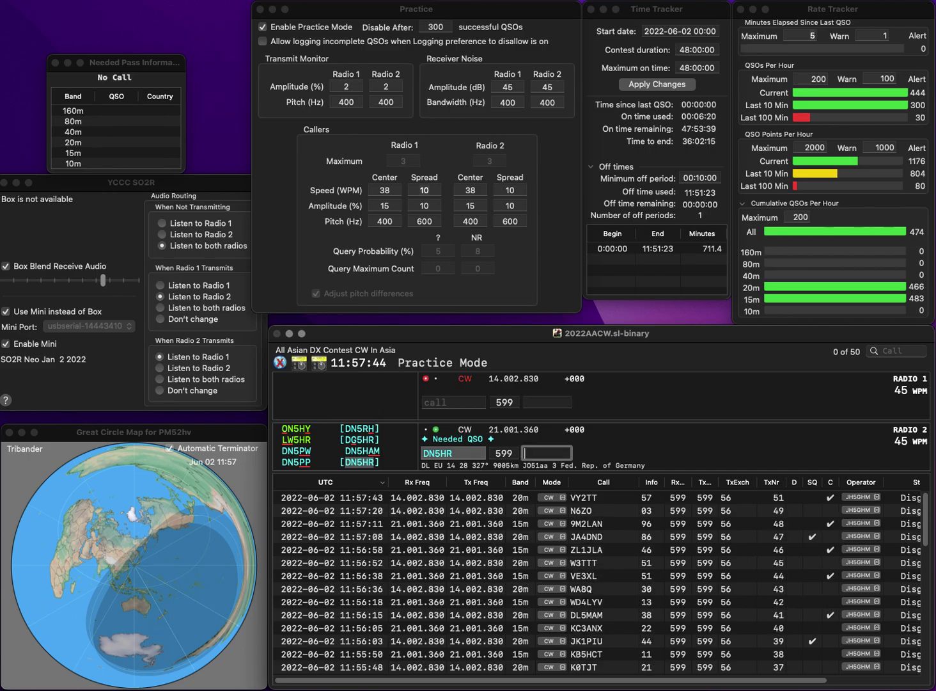
text(21)
key(Return)
Step: Answer DR6N on Radio 1 and W3KX on Radio 2, sending each the exchange
text(DRTN)
key(Left)
key(BackSpace)
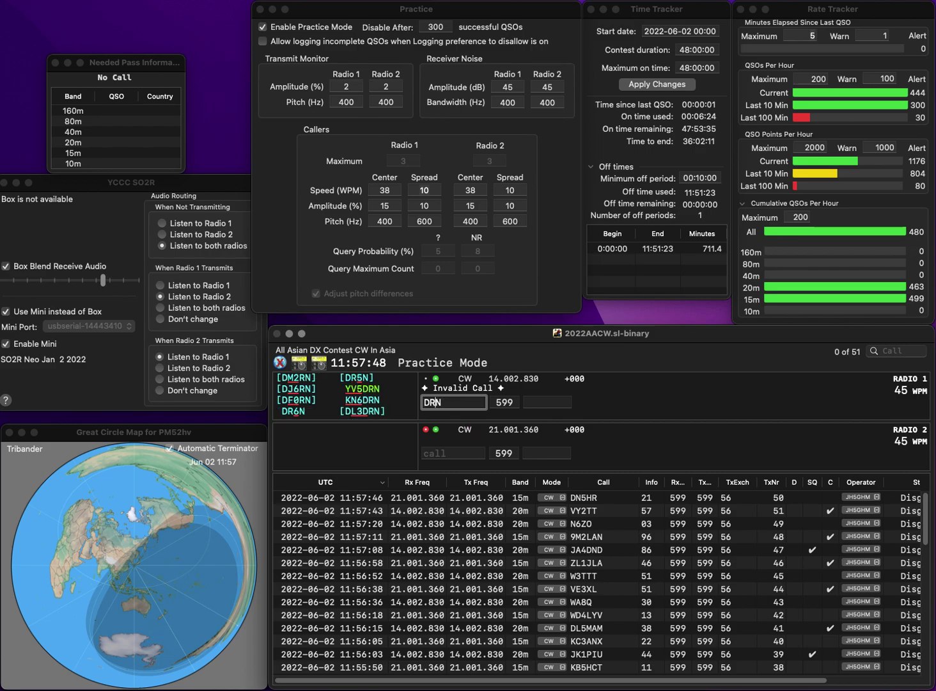
text(6)
key(Return)
text(W3)
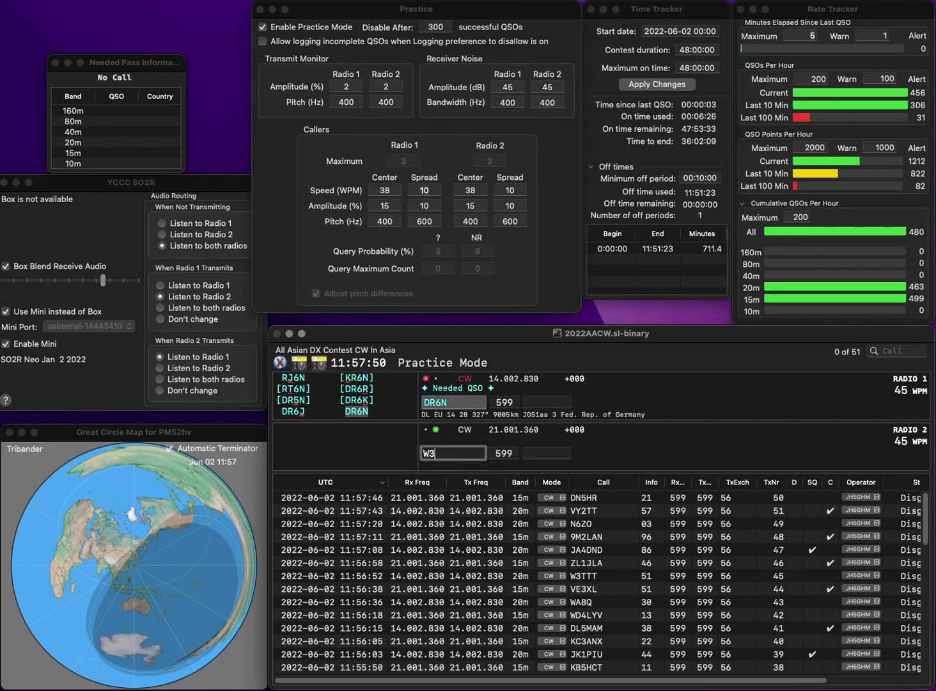
text(KX)
key(Return)
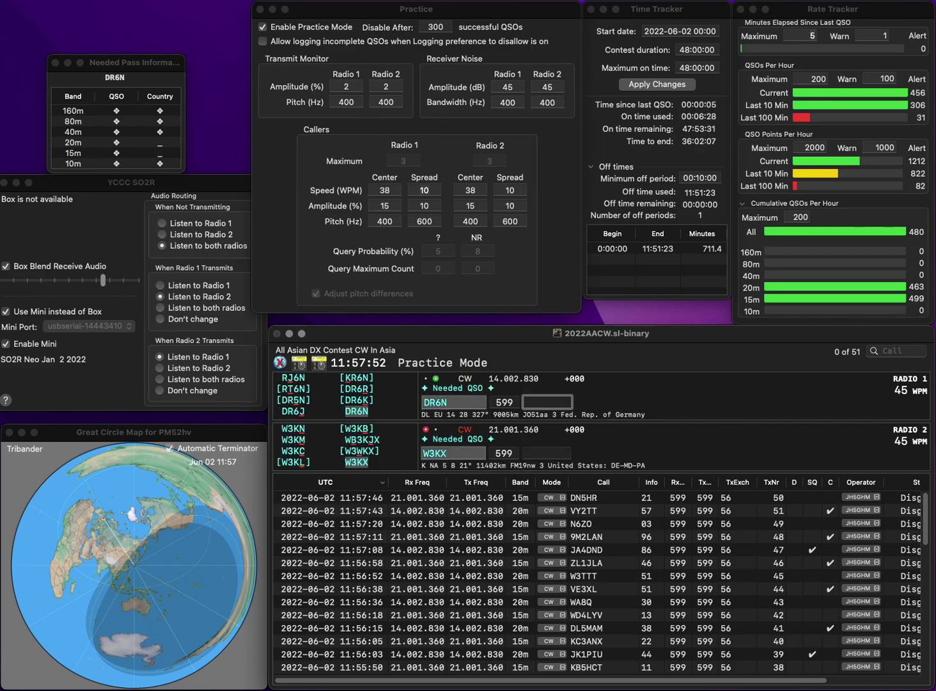
text(02)
key(Return)
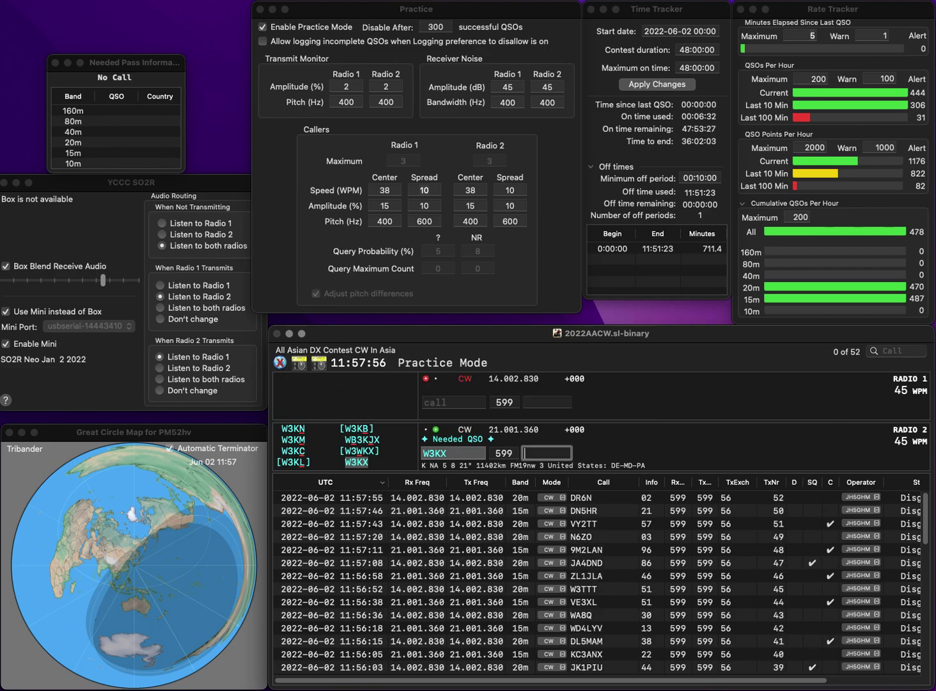
click(453, 402)
text(JH1UGN)
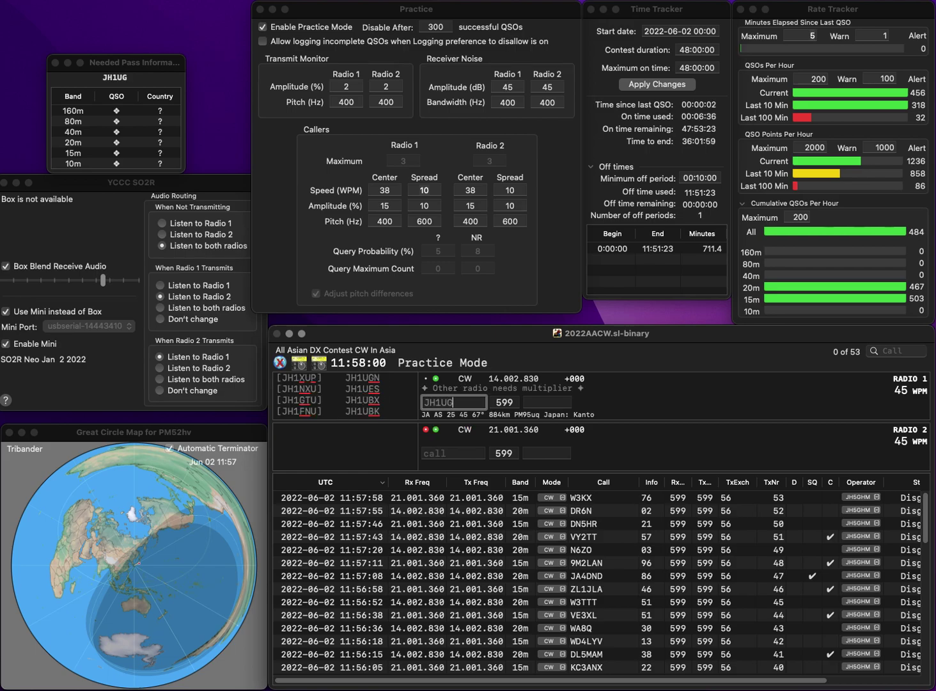
key(Return)
text(B0)
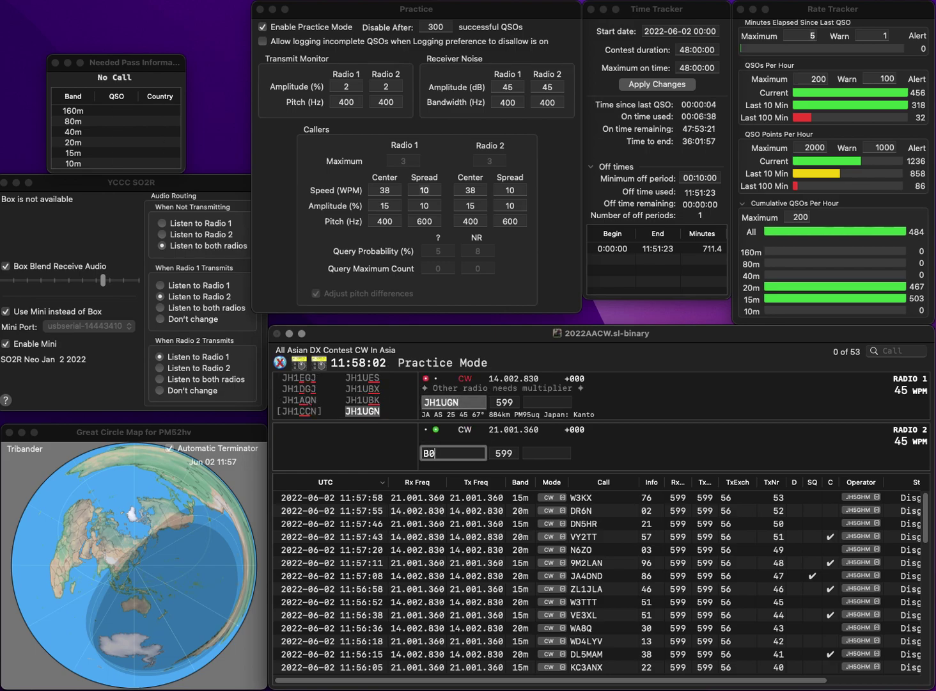
text(YXVH)
key(Home)
text(W)
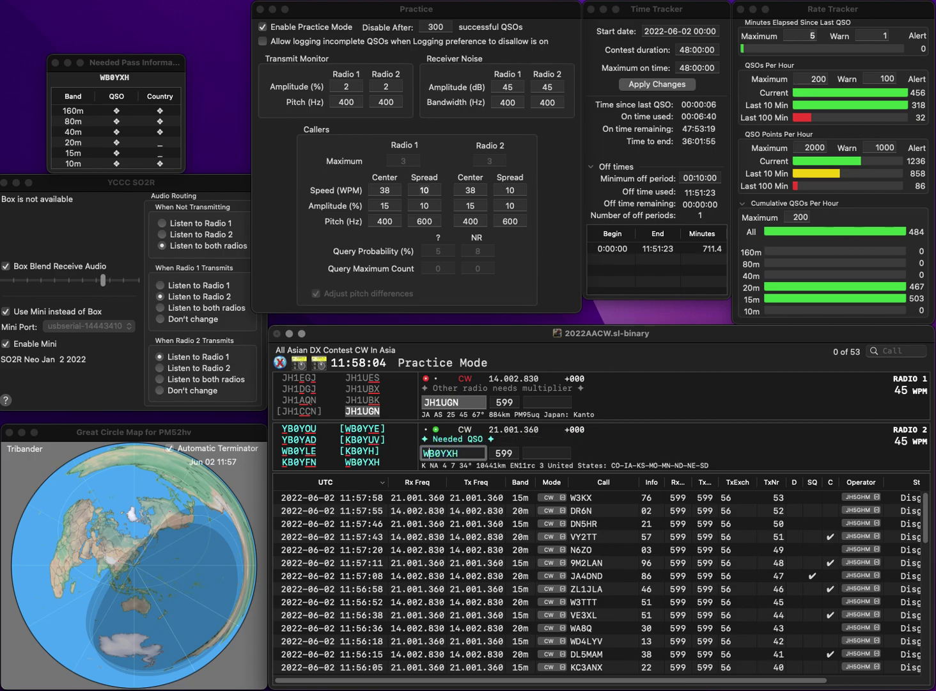
key(Return)
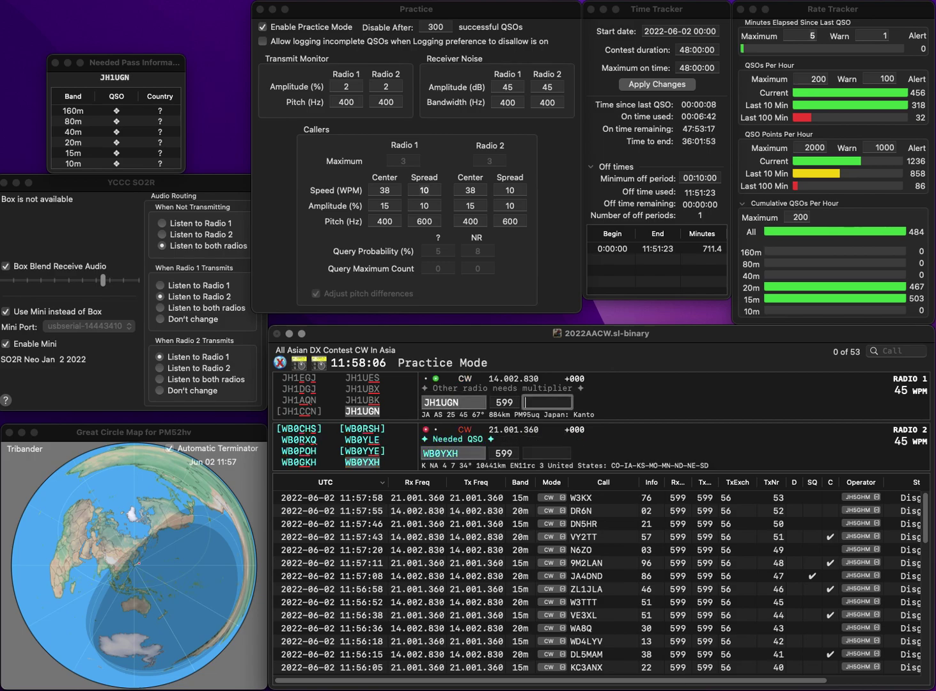
Step: Log JH1UGN on Radio 1 with exchange 51 and WB0YXH on Radio 2 with exchange 94
key(Return)
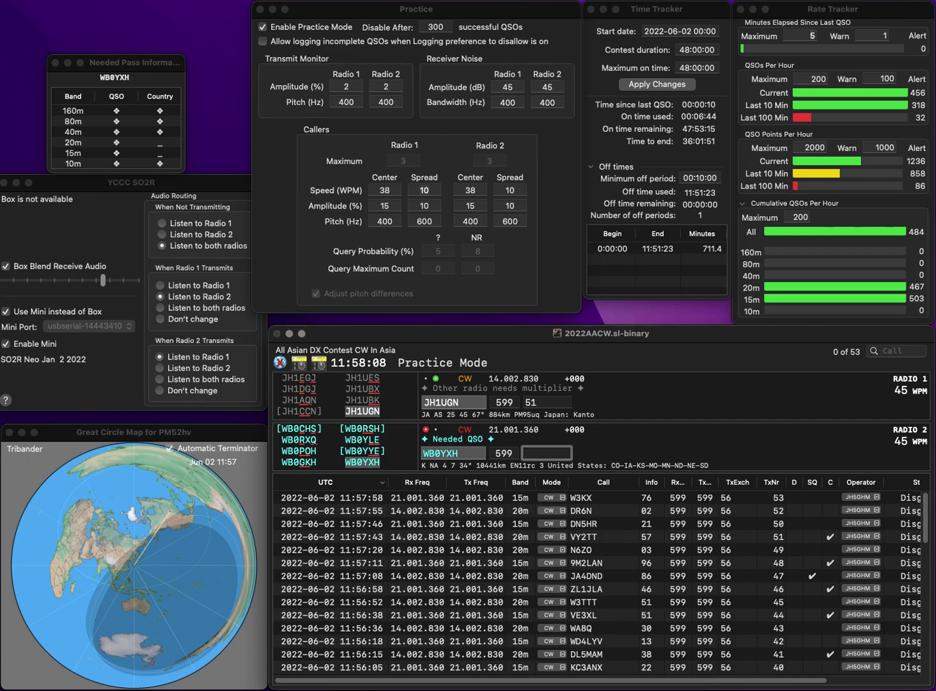
text(94)
key(Return)
Step: Answer K4JKL on Radio 1 and W2CCC on Radio 2, sending each the exchange
text(K4JKL)
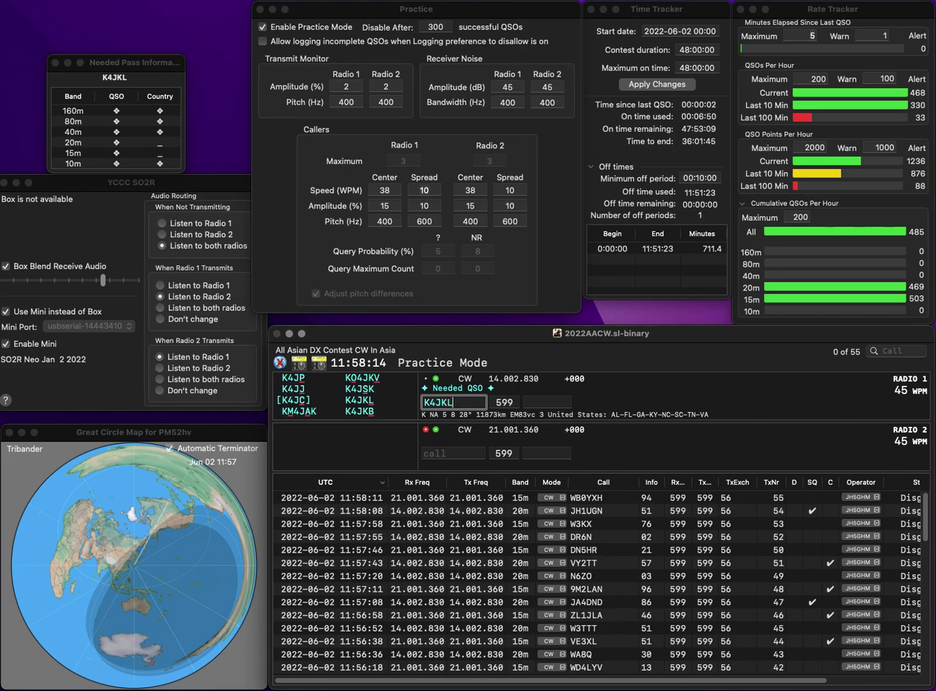
key(Return)
text(W2CCC)
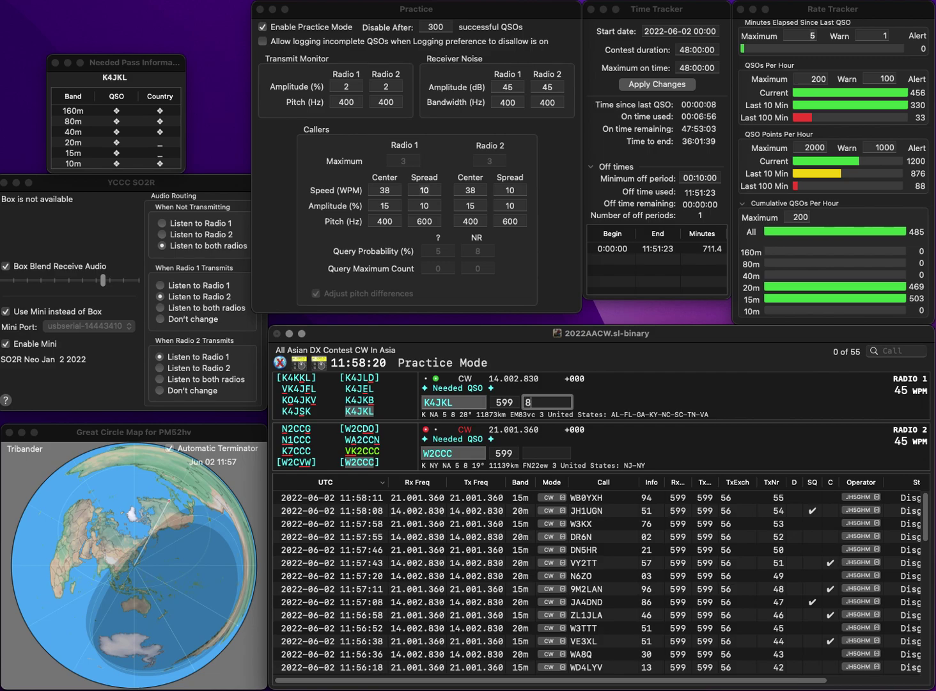
text(87)
key(Return)
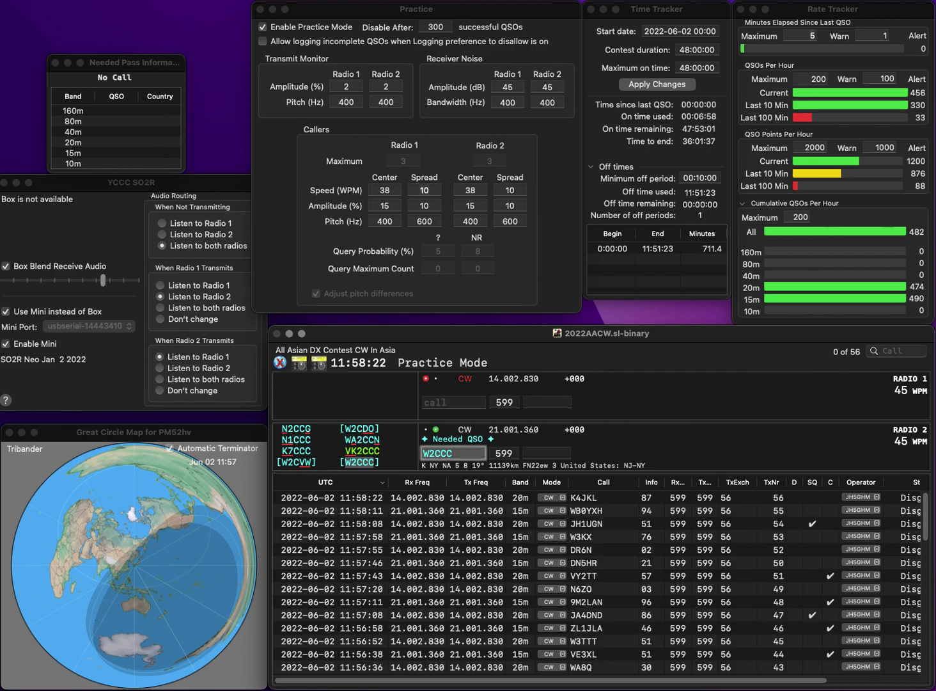
key(Return)
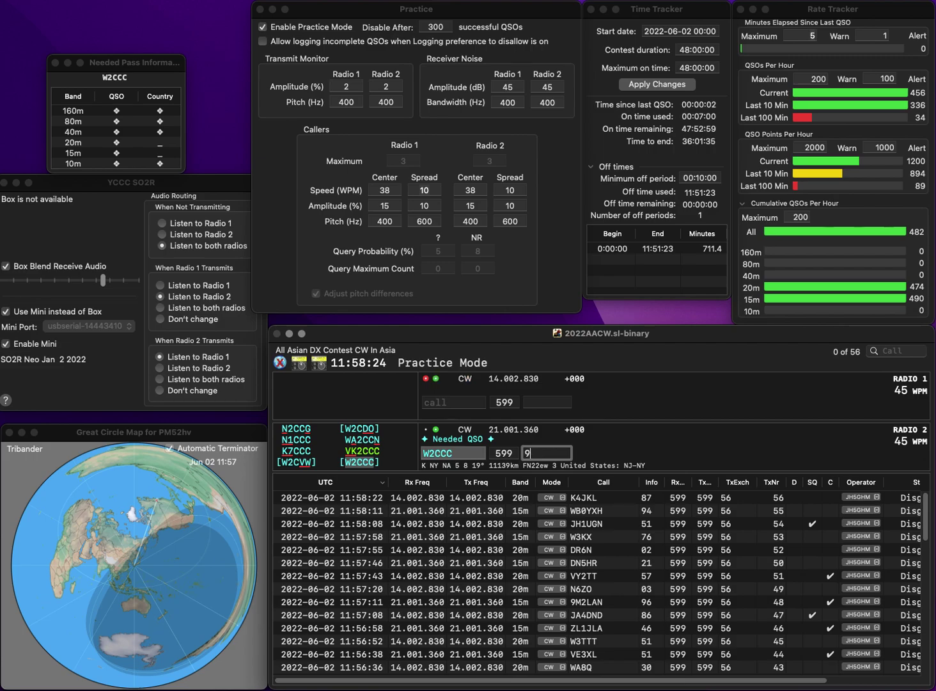
text(99)
key(Return)
text(JA0HPG)
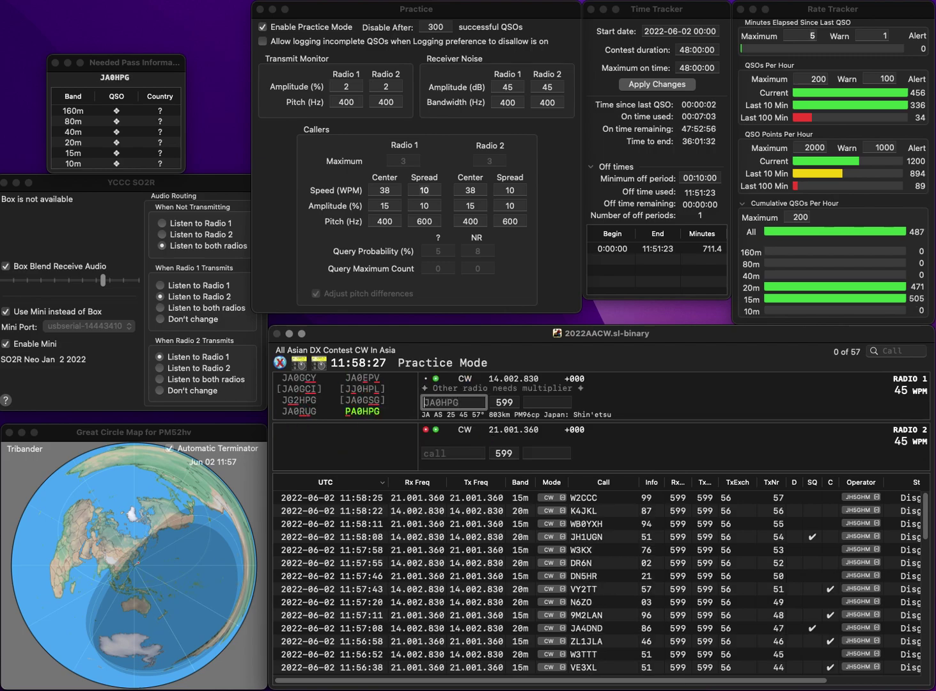
key(Delete)
text(W)
key(BackSpace)
text(PG)
key(Return)
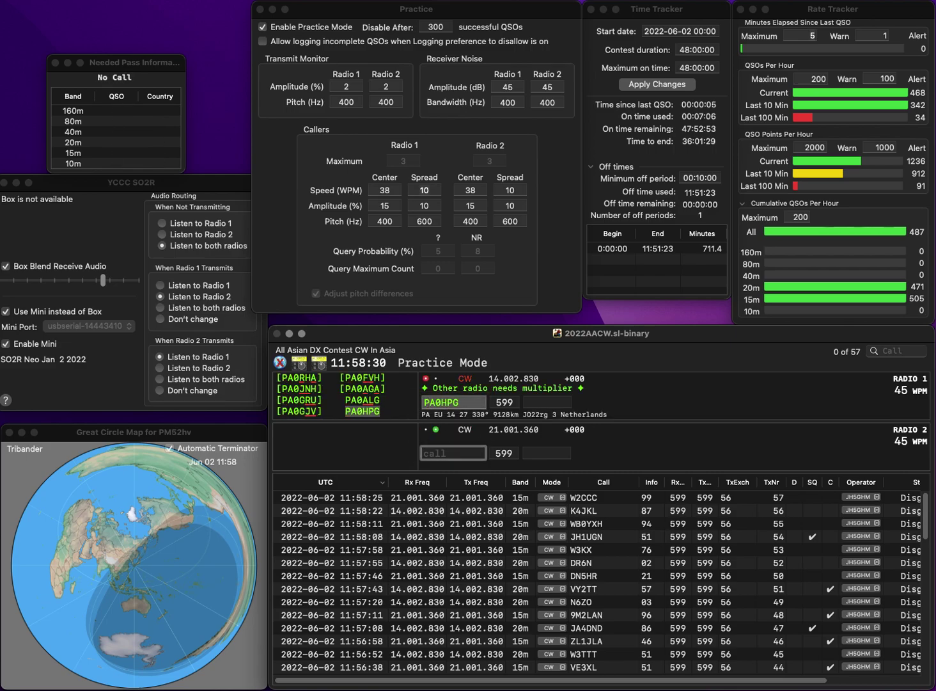
text(W4HZD)
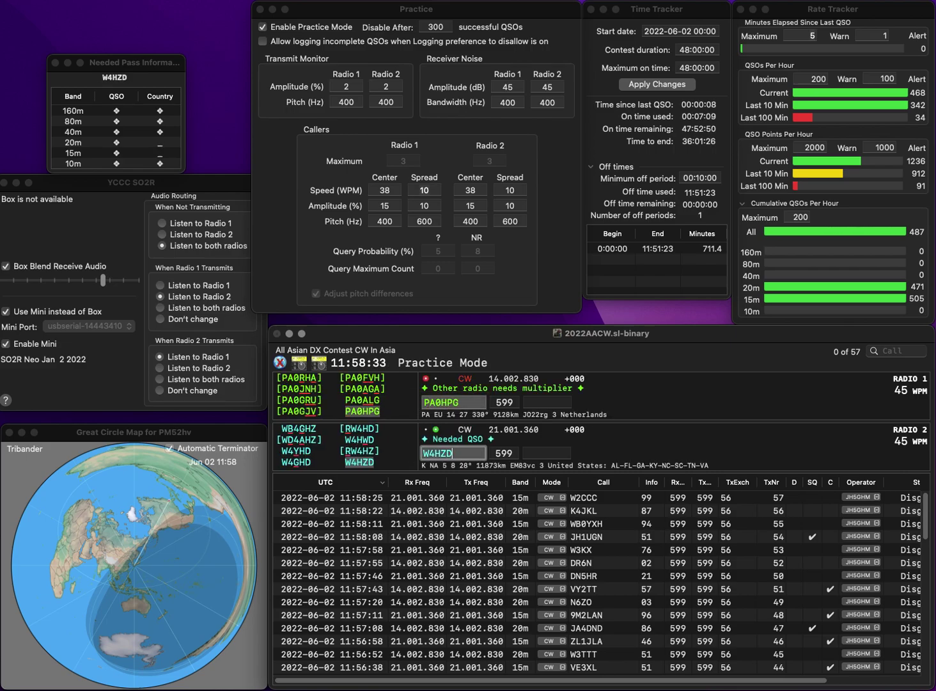
key(Return)
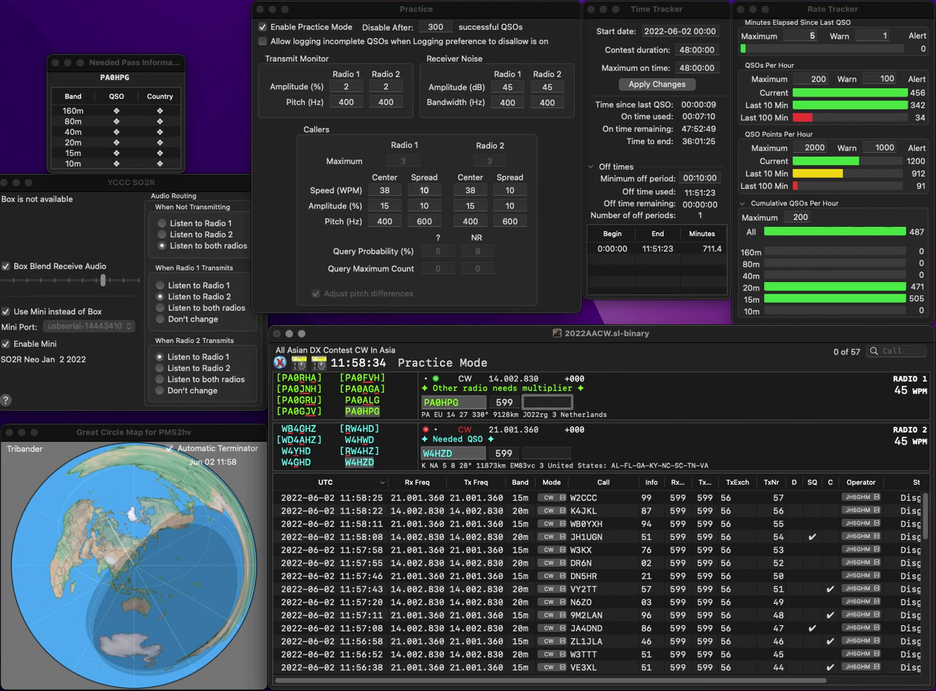
Step: Log PA0HPG on Radio 1 with exchange 61 and W4HZD on Radio 2 with exchange 65
text(61)
key(Return)
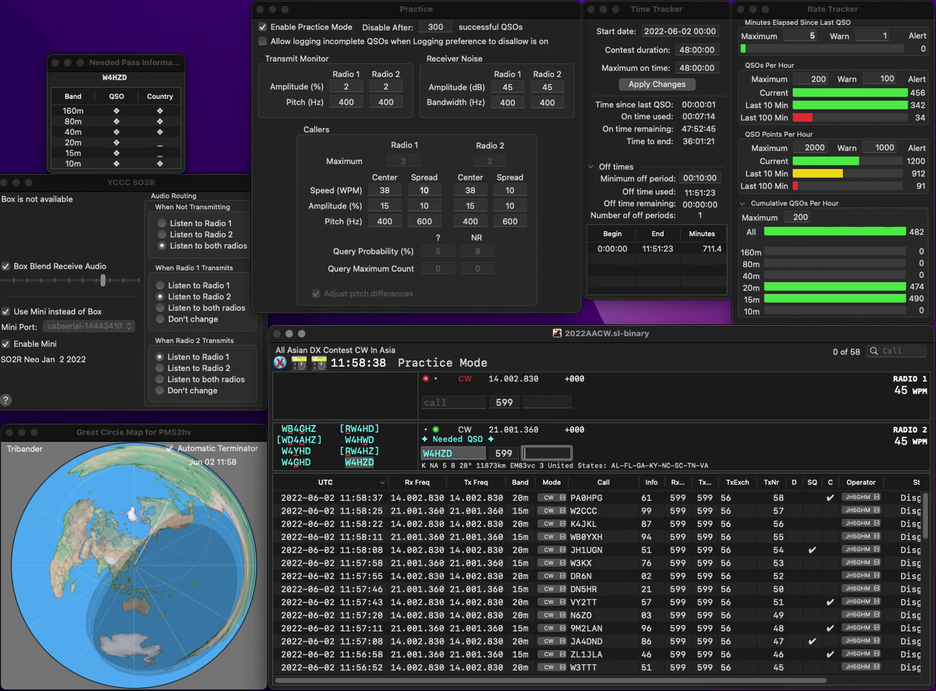
text(65)
key(Return)
Step: Answer JA3DAY on Radio 1 with the exchange and enter K2MN as the call on Radio 2
text(K)
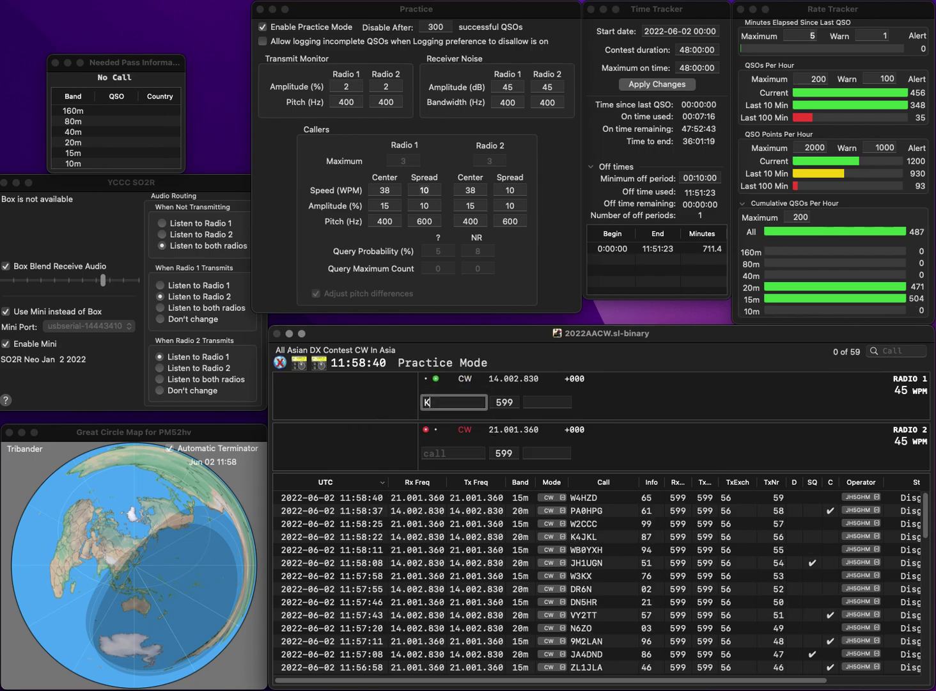
text(JA3DAY)
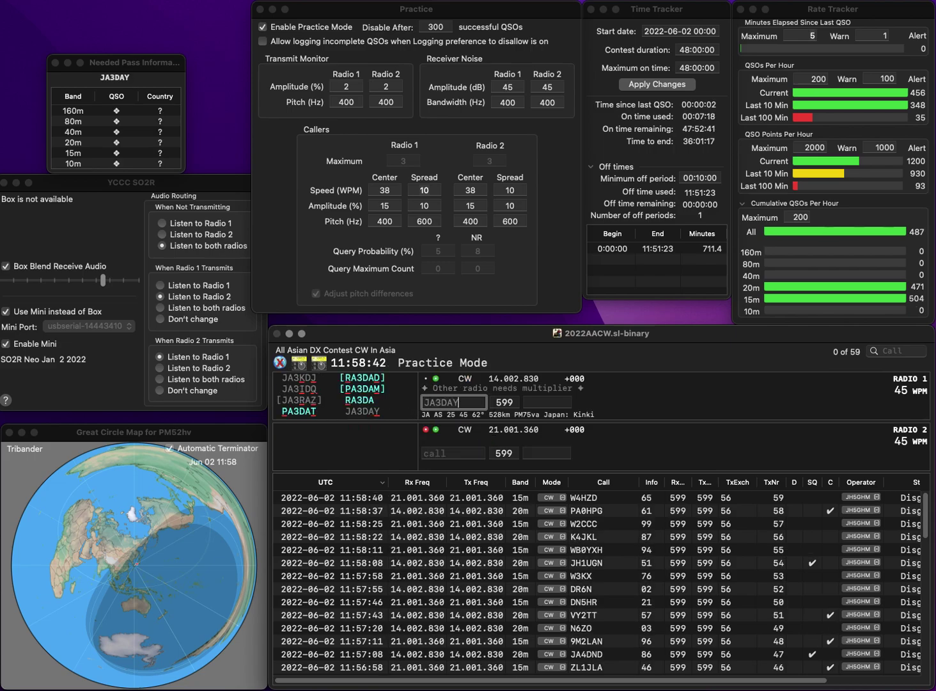
key(Return)
text(2M)
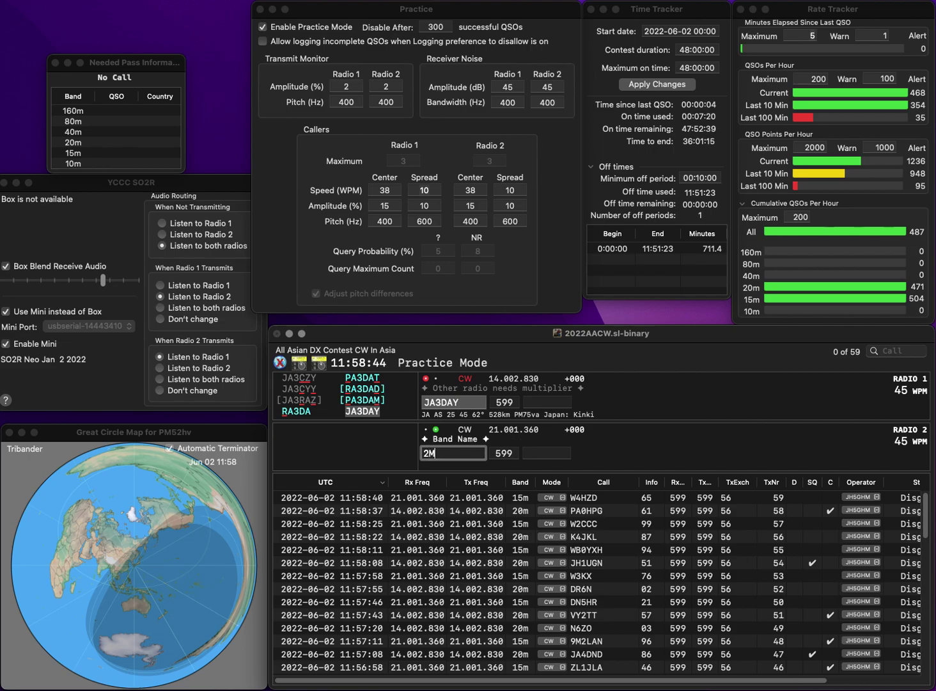
text(NK2MN)
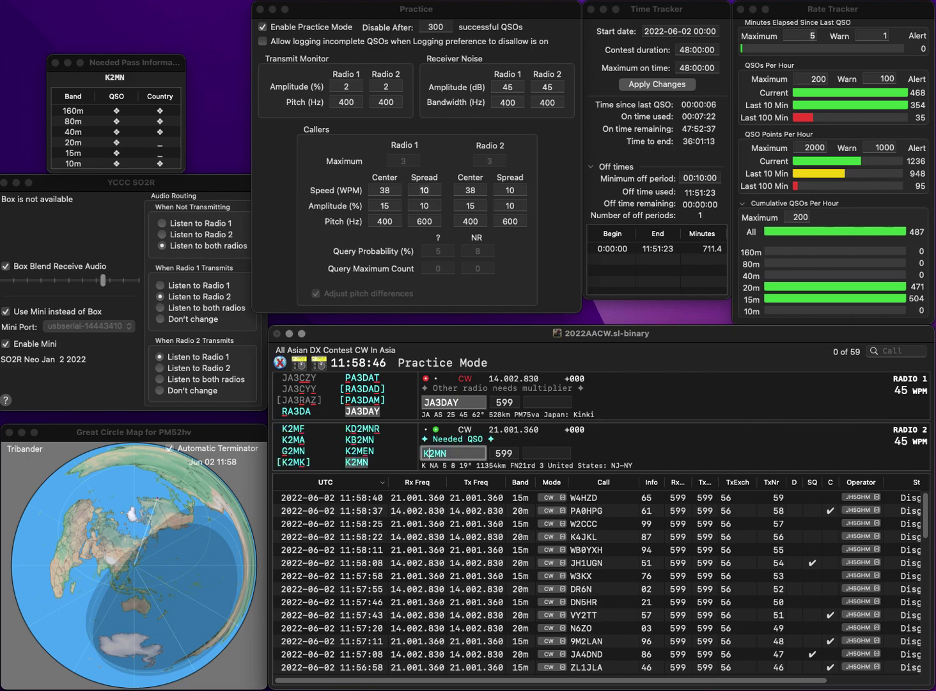
key(Up)
key(space)
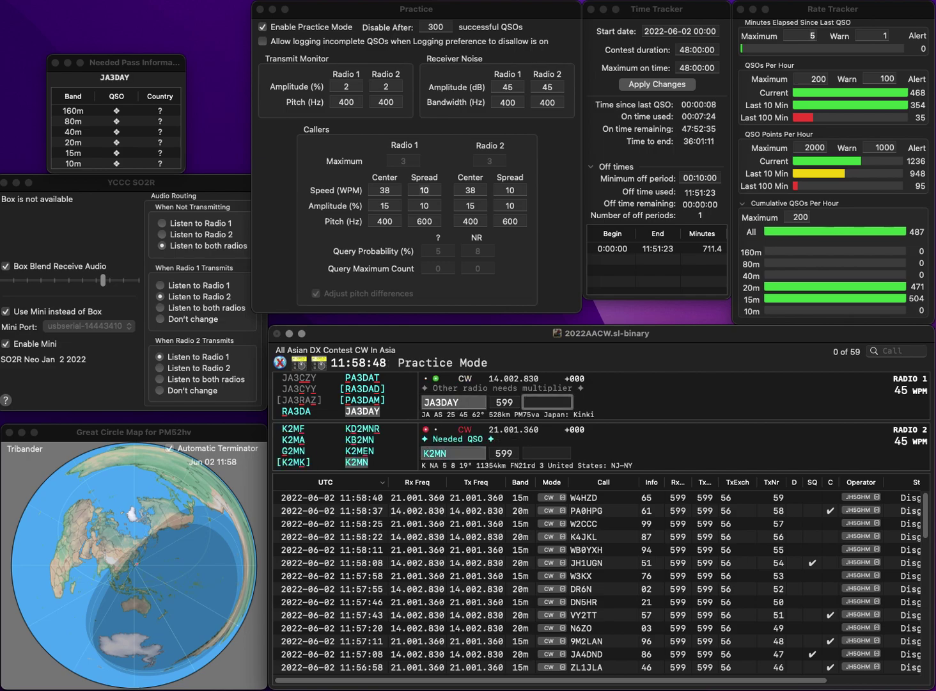
text(35)
key(Return)
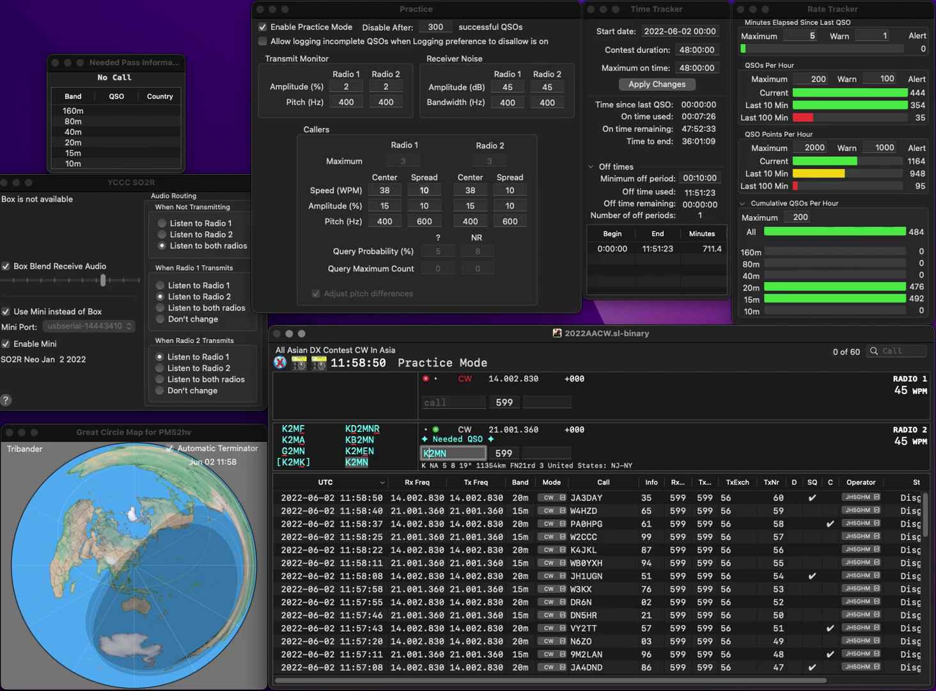
key(Left)
key(Left)
key(Left)
text(B)
key(Return)
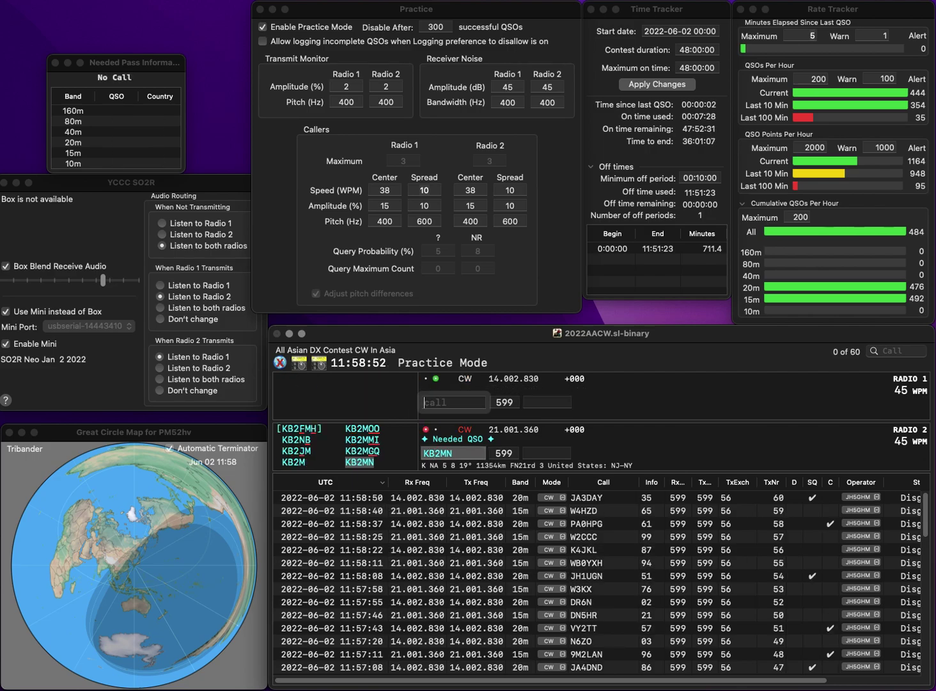
Step: Answer KB2YEW on Radio 1, sending the exchange, and return to the received exchange for Radio 2
text(KB2YEW)
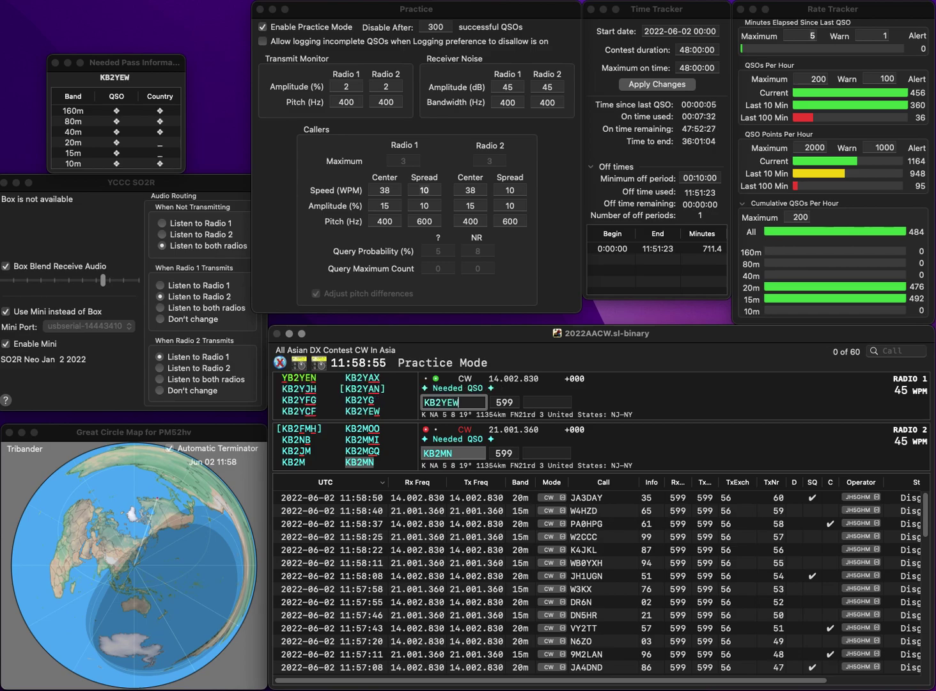
key(Return)
key(Tab)
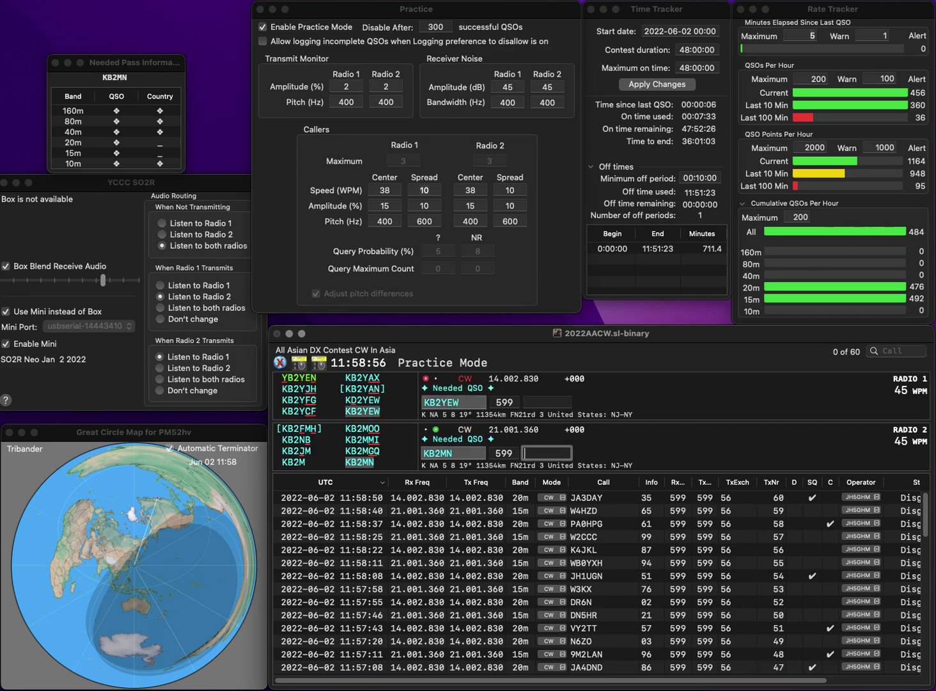
key(Return)
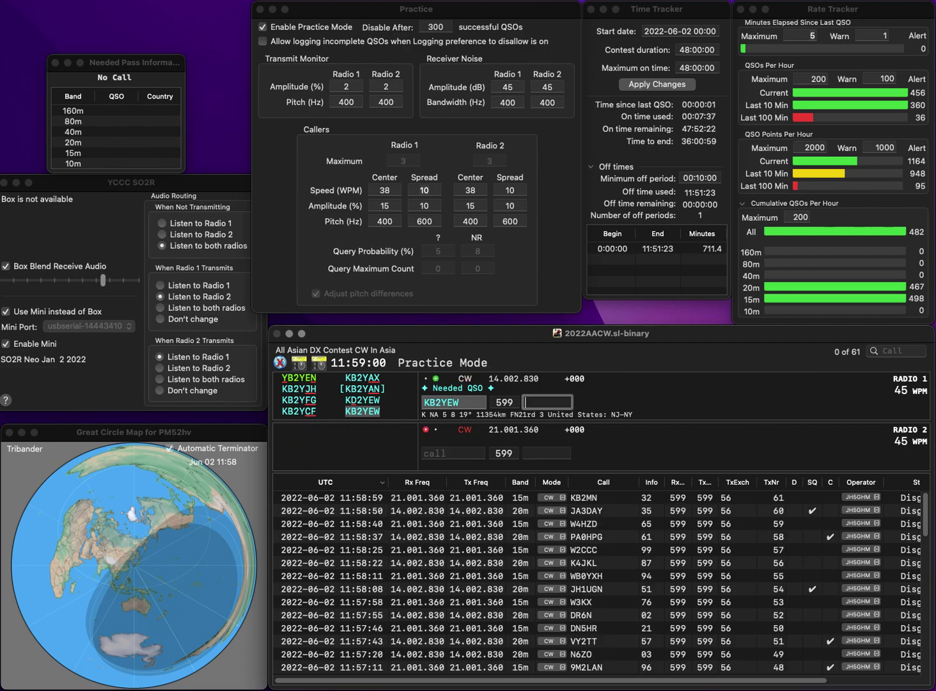
text(16)
key(Return)
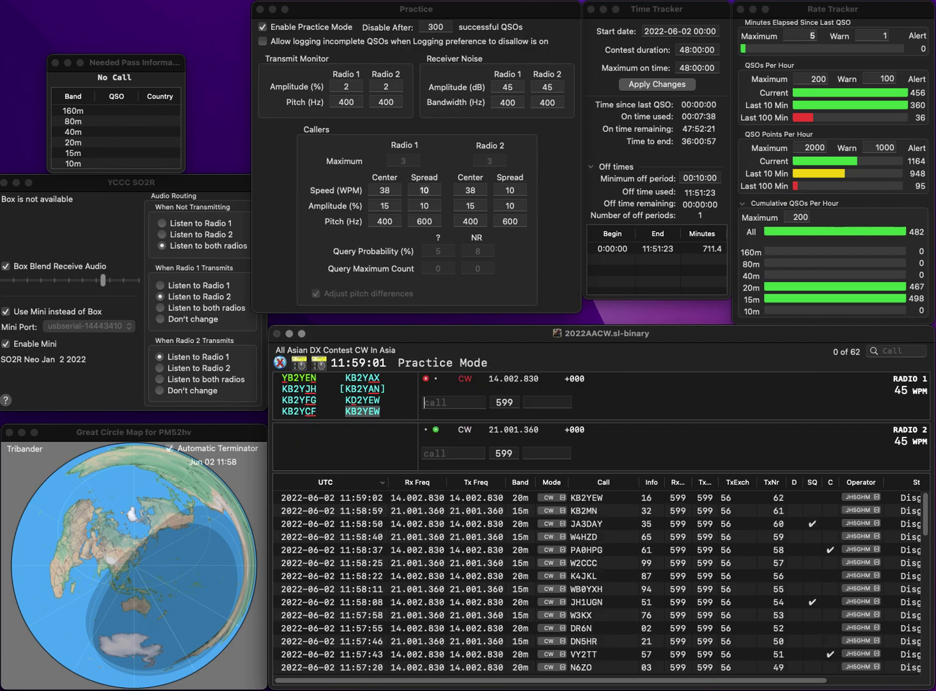
text(KN4JN)
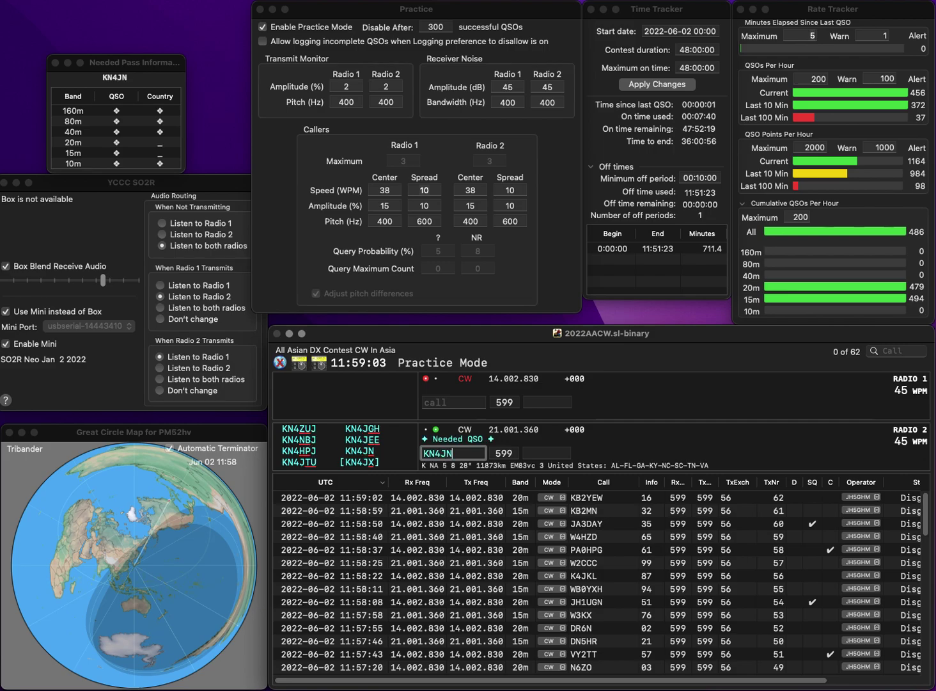
key(Return)
text(9V)
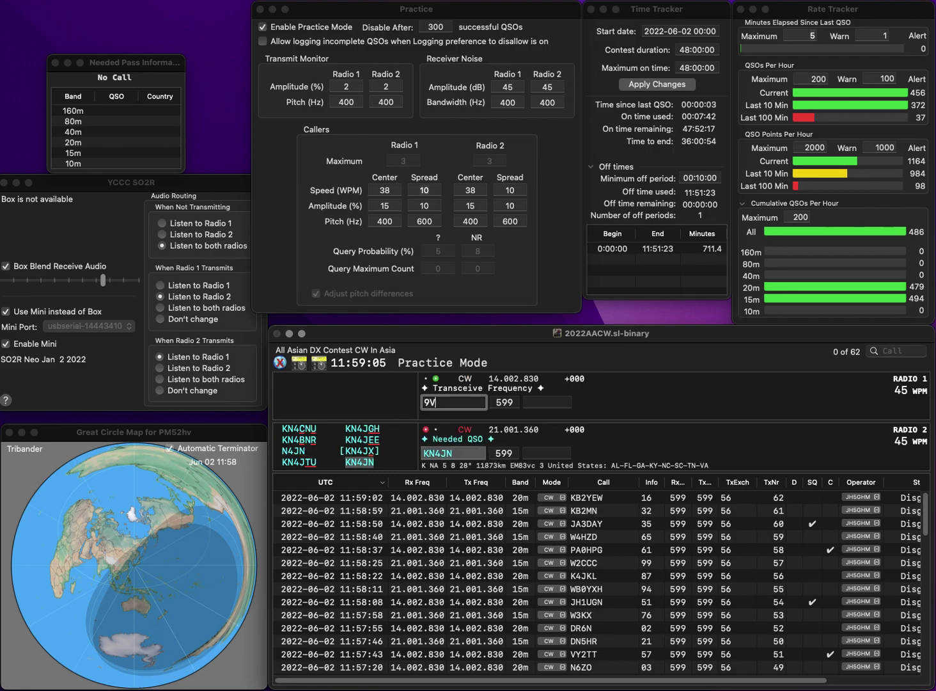
text(1CD)
key(Return)
key(space)
text(2)
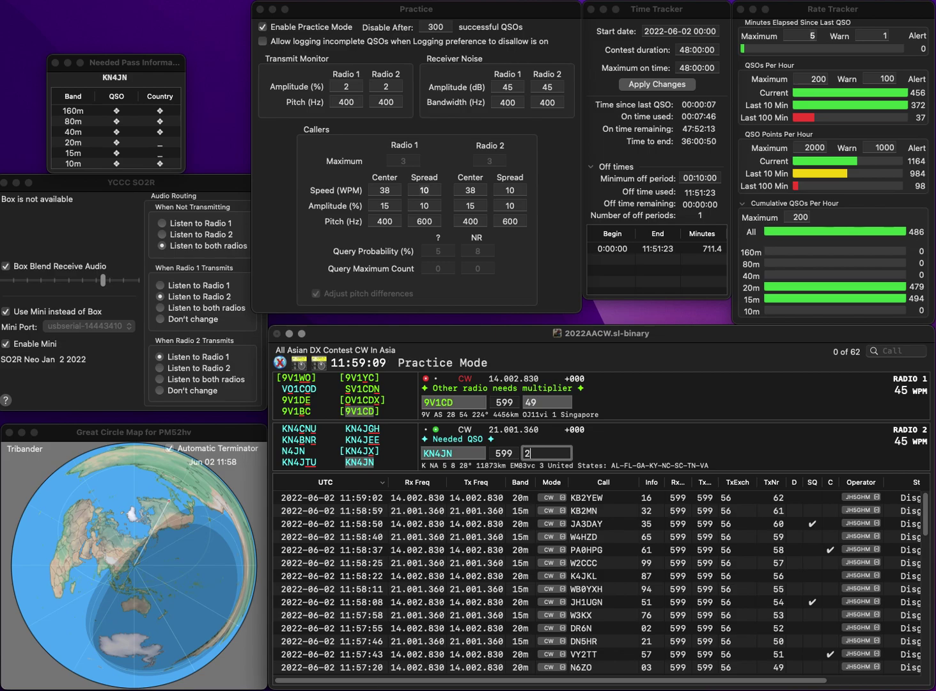
text(6)
key(Return)
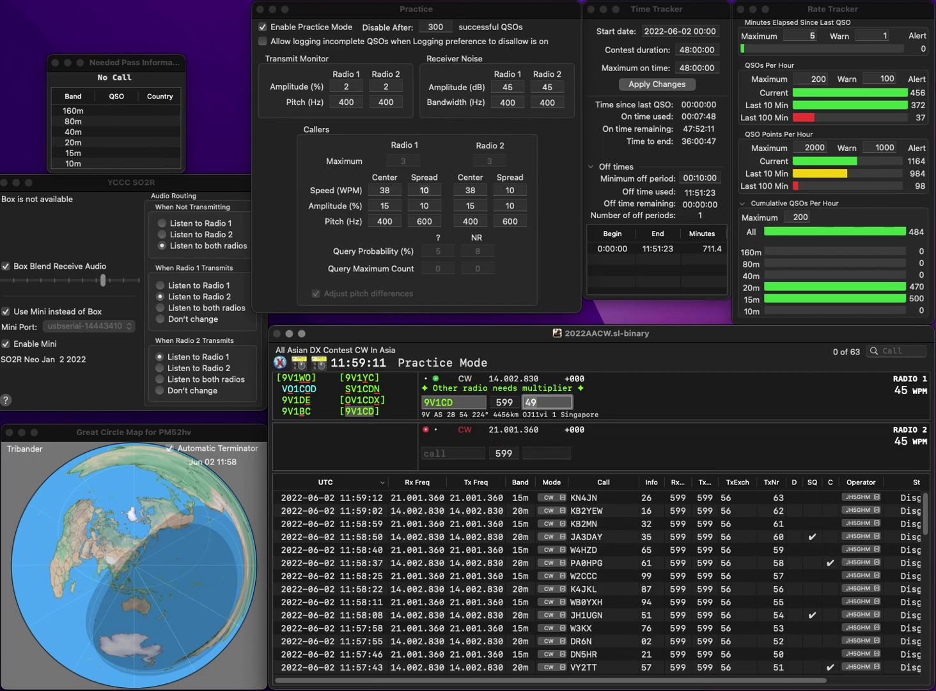
text(91)
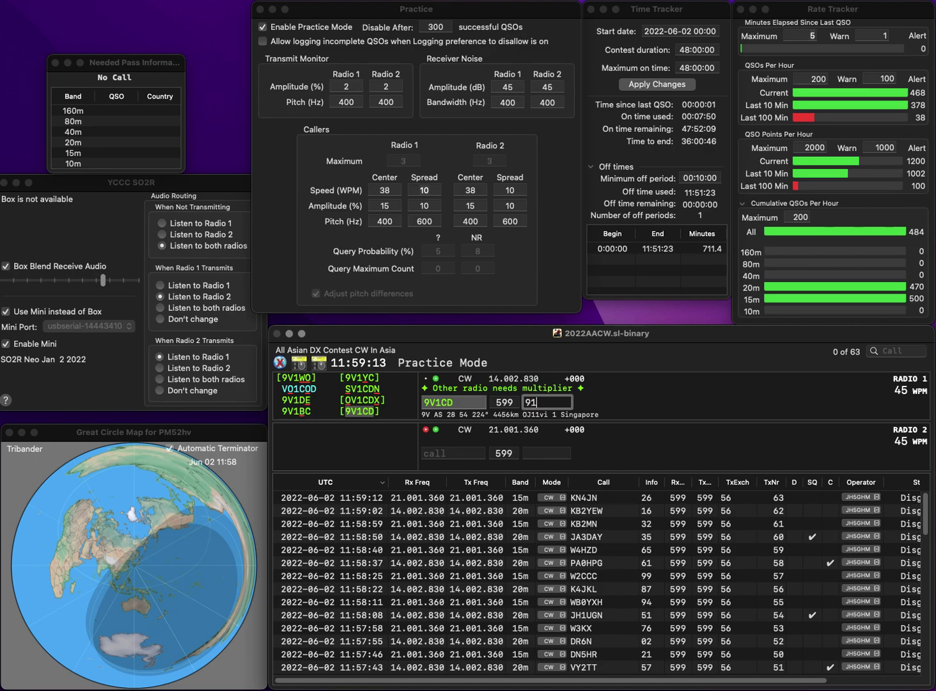
key(Return)
Step: Answer IZ2DII on Radio 2 and KC8RMR on Radio 1, sending each the exchange
text(IZ2DII)
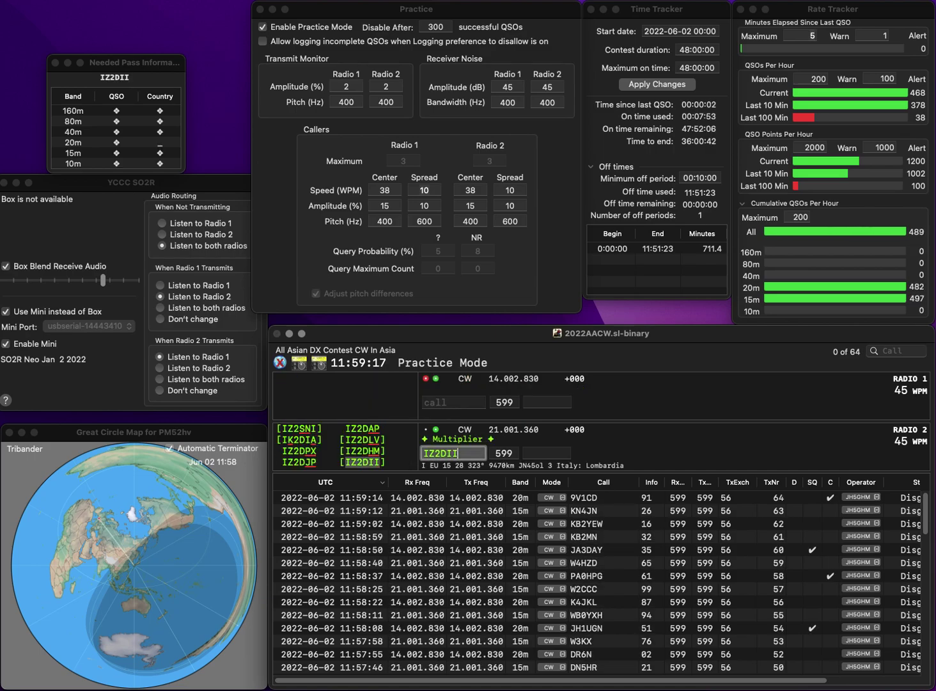
key(Return)
text(KC8RMR)
key(Tab)
text(61)
key(Return)
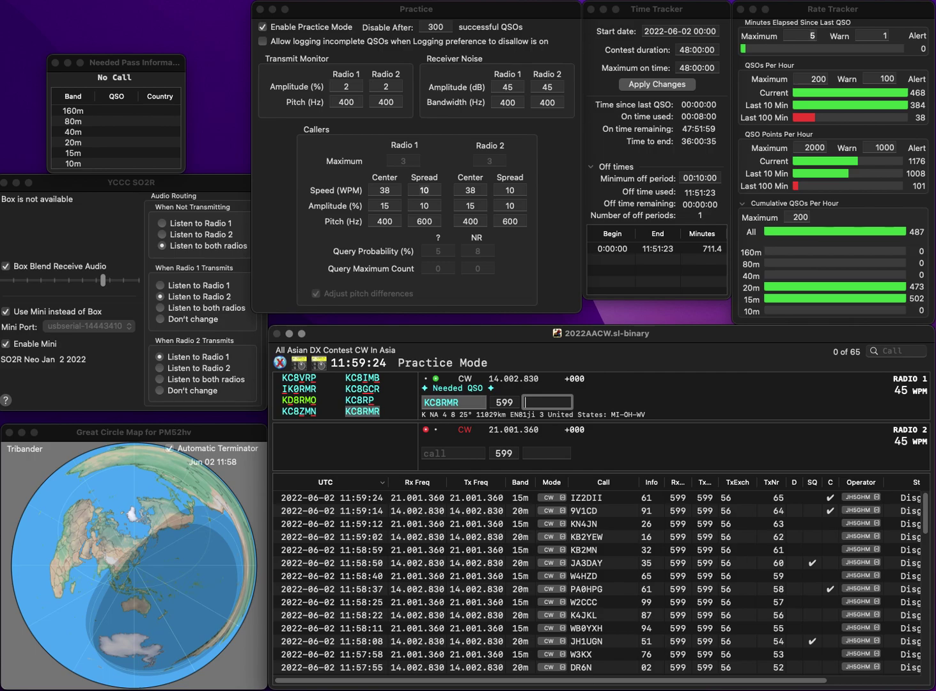
text(12)
key(Return)
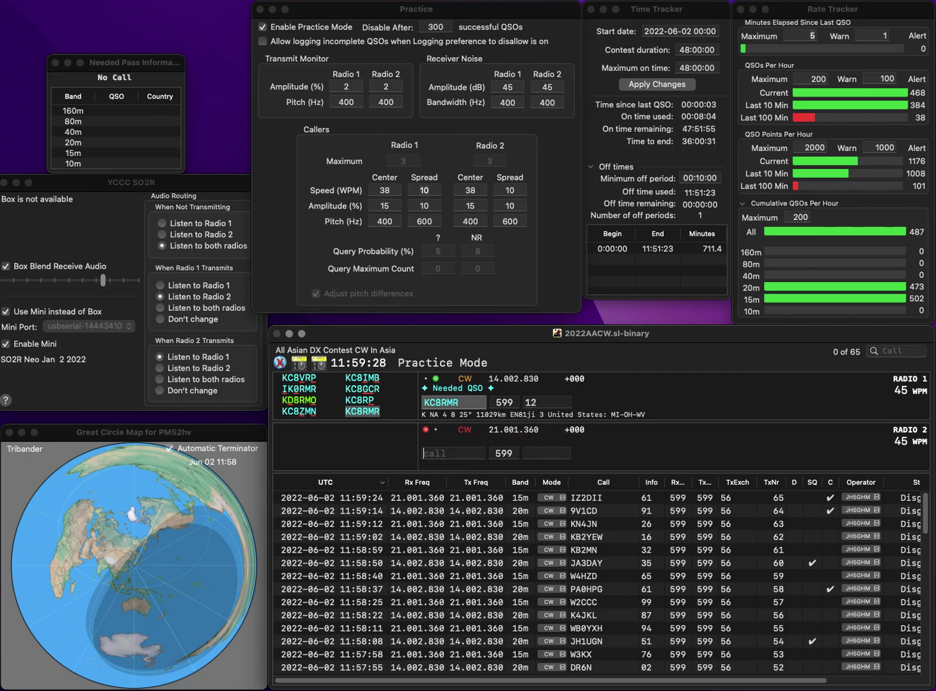
Step: Answer S52BB on Radio 2, sending the exchange
text(S)
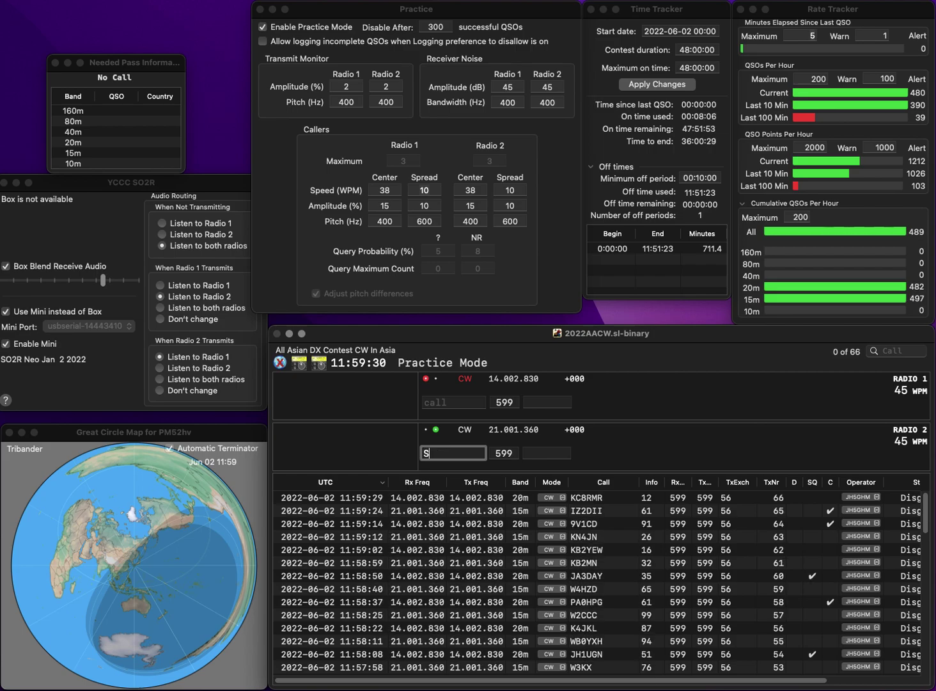
text(52BB)
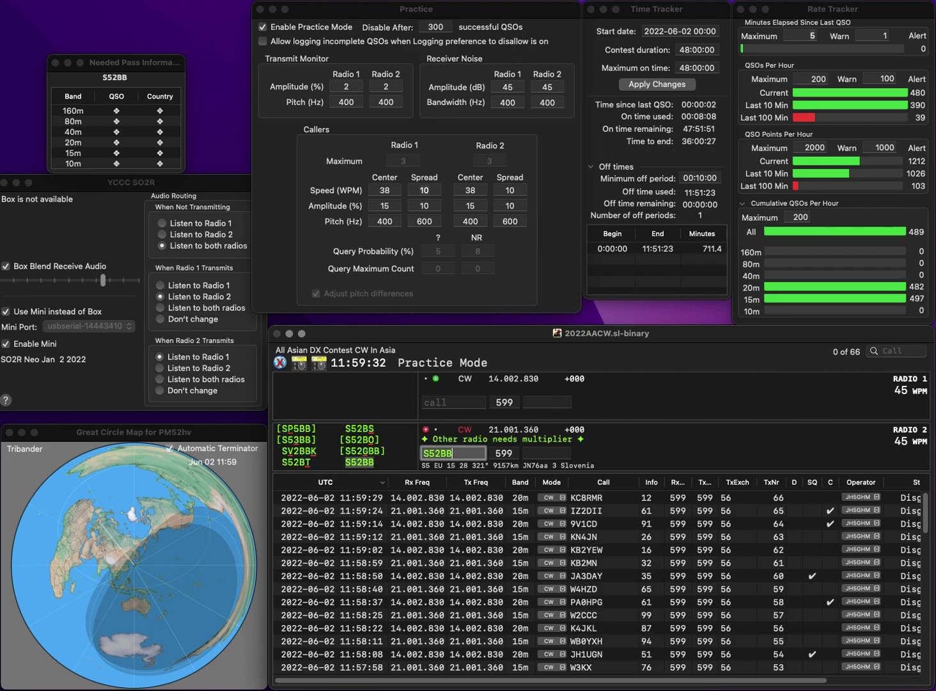
key(Return)
text(R2Z)
key(Left)
key(Left)
key(Left)
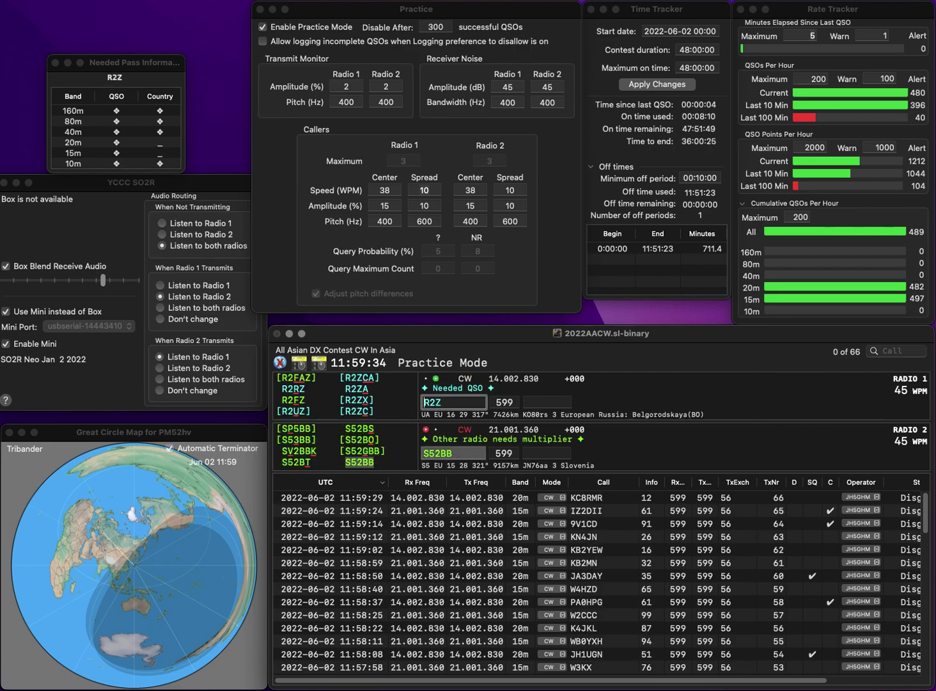
text(U)
key(BackSpace)
text(V)
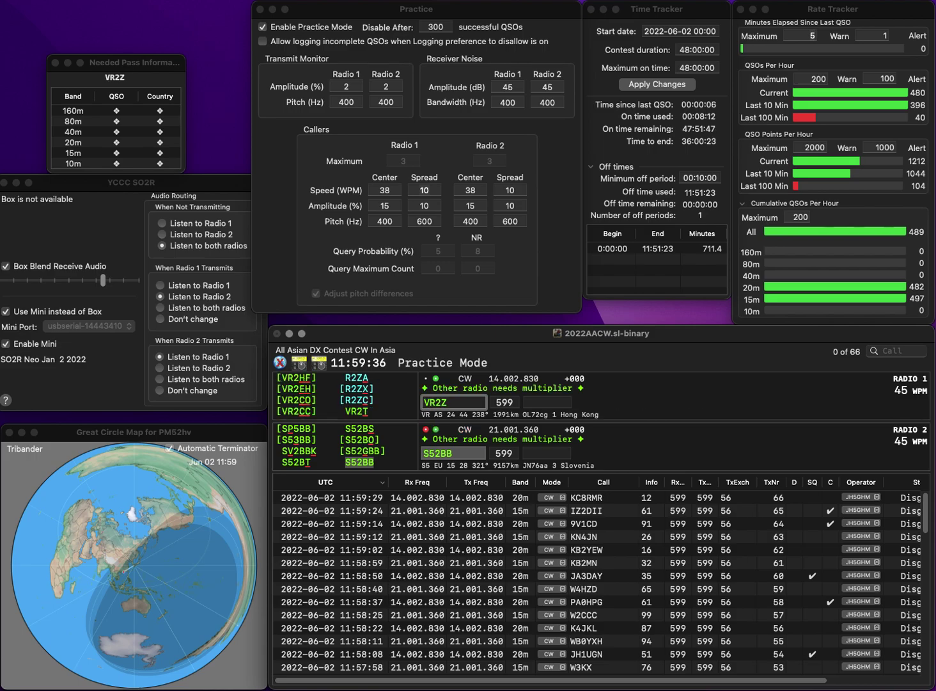
key(Return)
text(7)
key(Return)
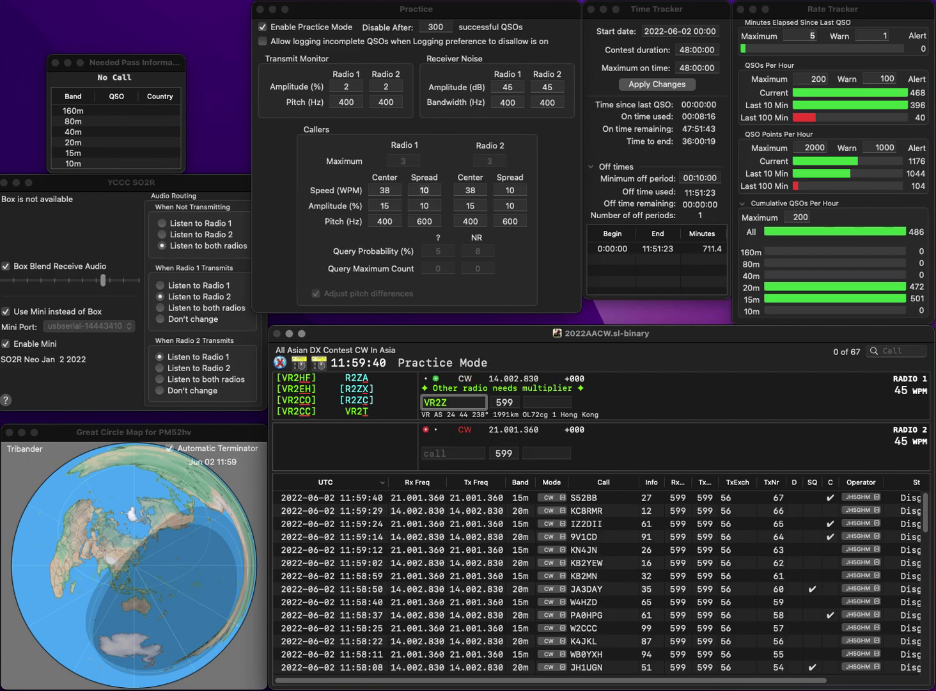
Step: Correct the Radio 1 call to VL3Z and answer it, sending the exchange
key(Delete)
text(L)
key(Delete)
text(3)
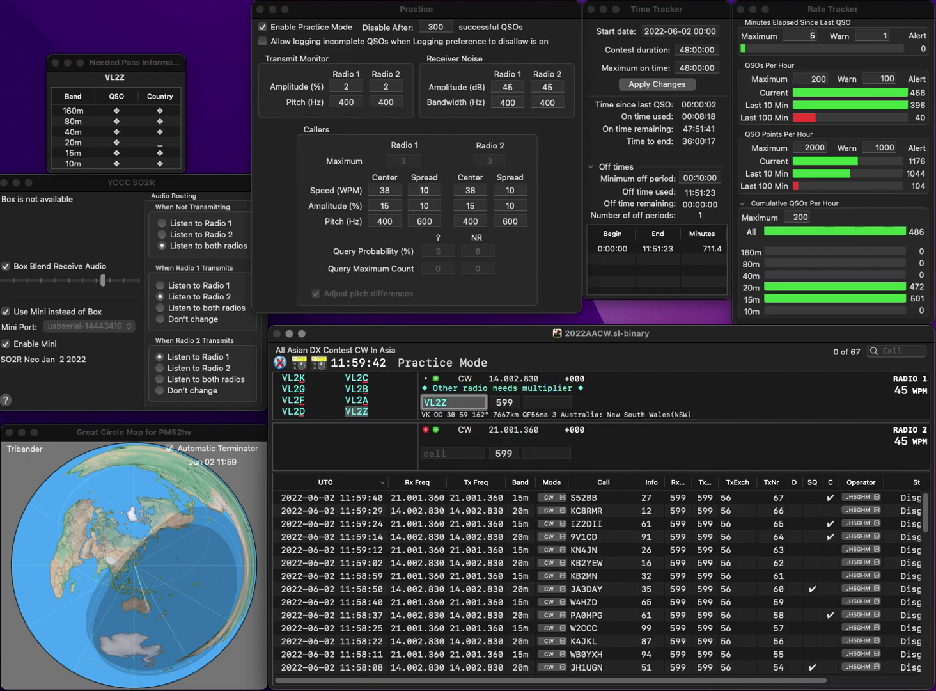
key(Return)
Step: Enter GW4FOI as the call on Radio 2, fixing its prefix, and answer it with the exchange
text(D)
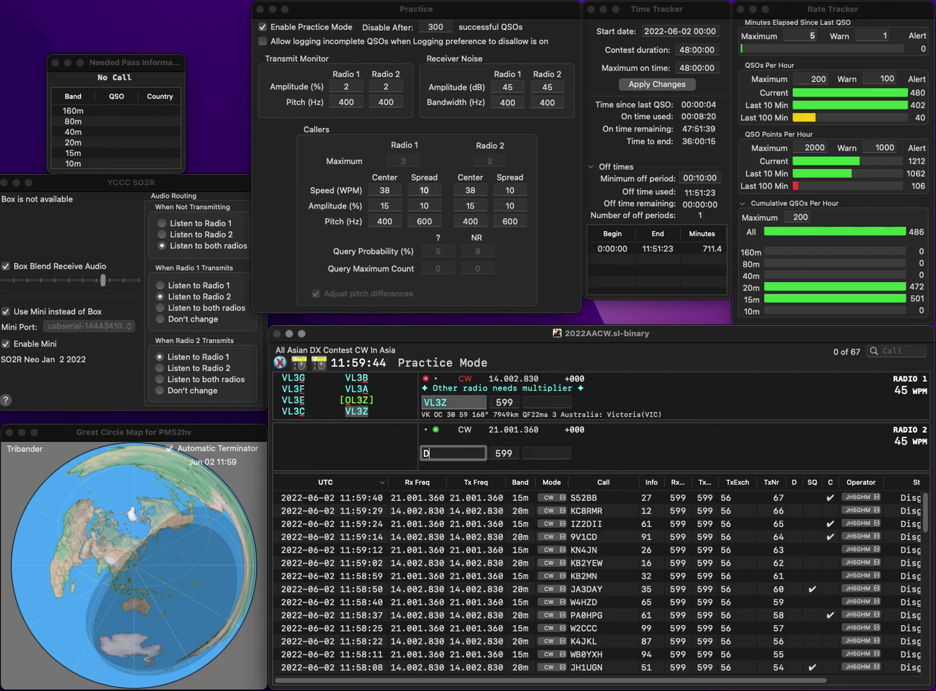
text(W4FOI)
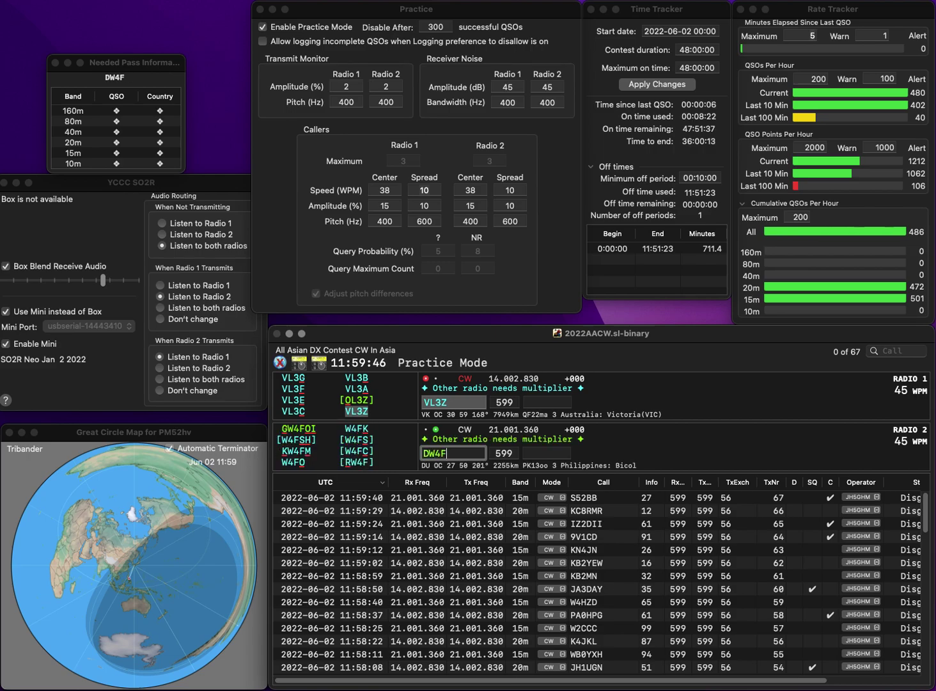
key(Home)
key(Delete)
text(G)
key(Return)
text(3)
click(430, 453)
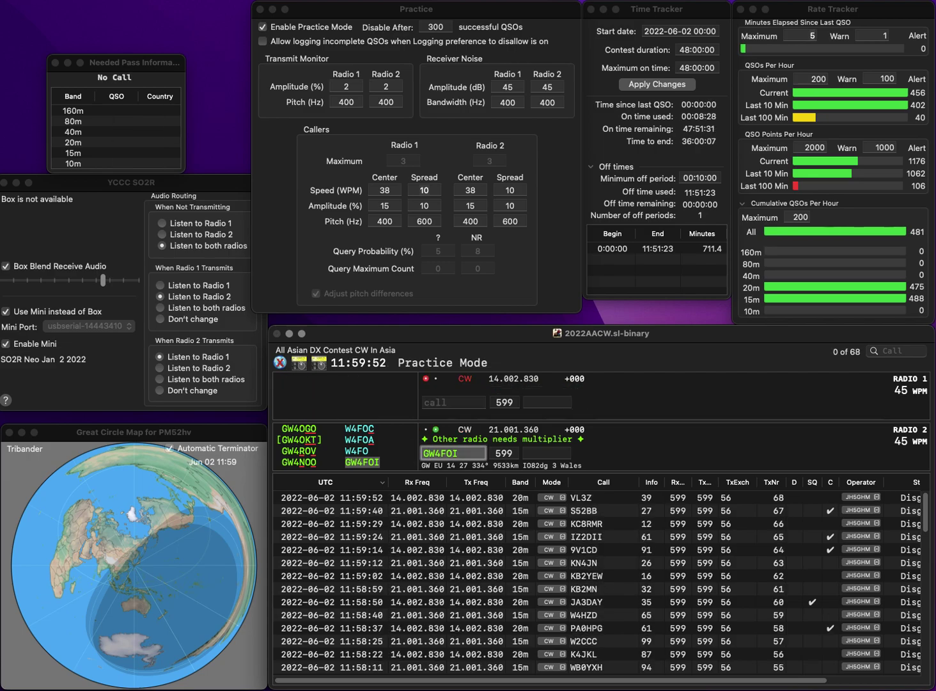
click(525, 452)
text(35)
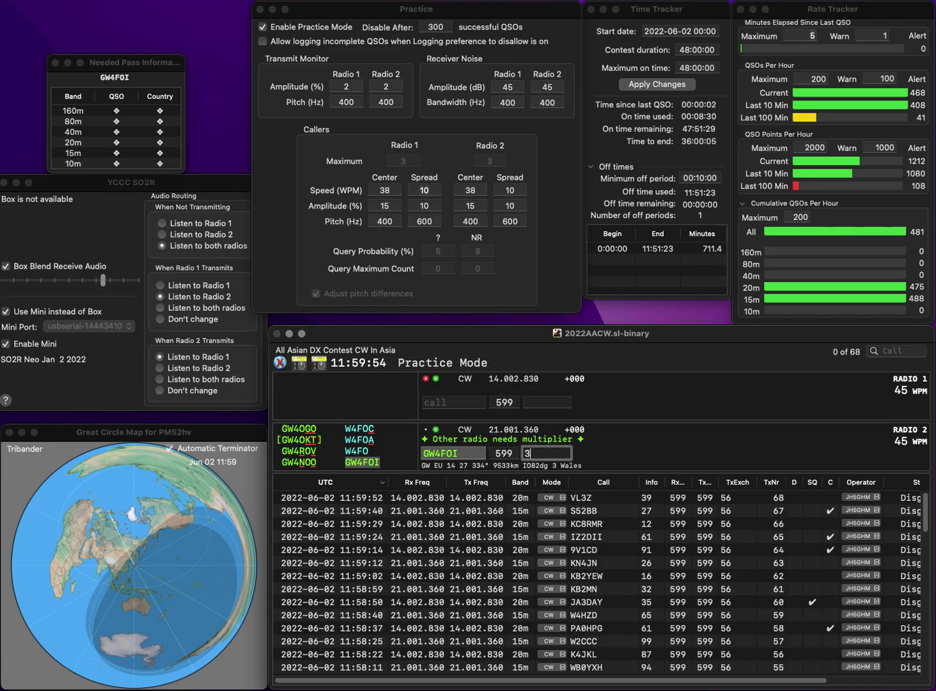
key(Return)
Step: Answer 9A4DC on Radio 1 and KC3SN on Radio 2, sending each the exchange
text(9A4DC)
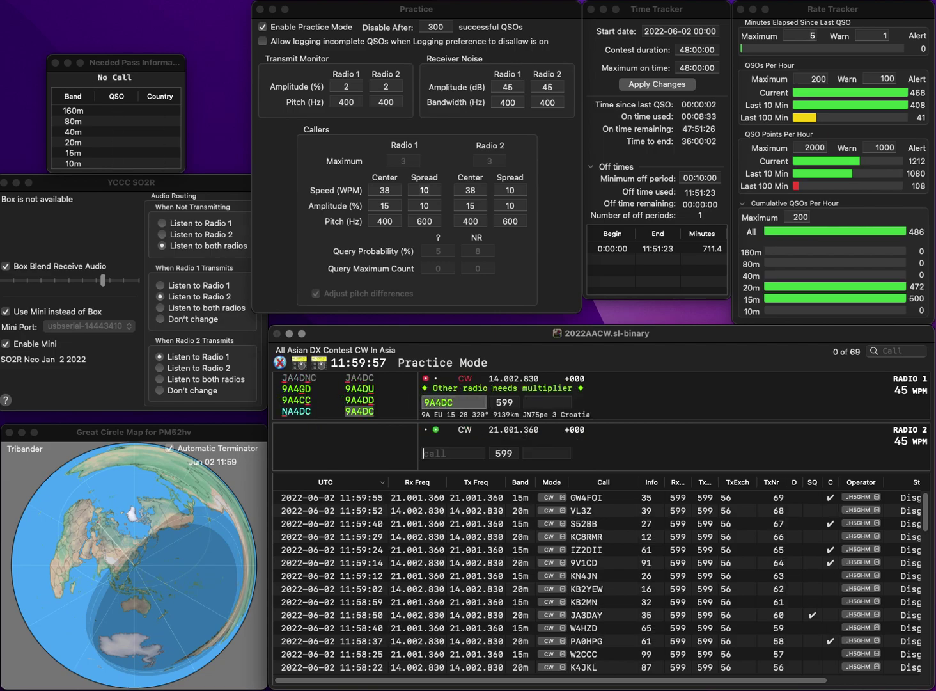
key(Return)
text(KC3HN)
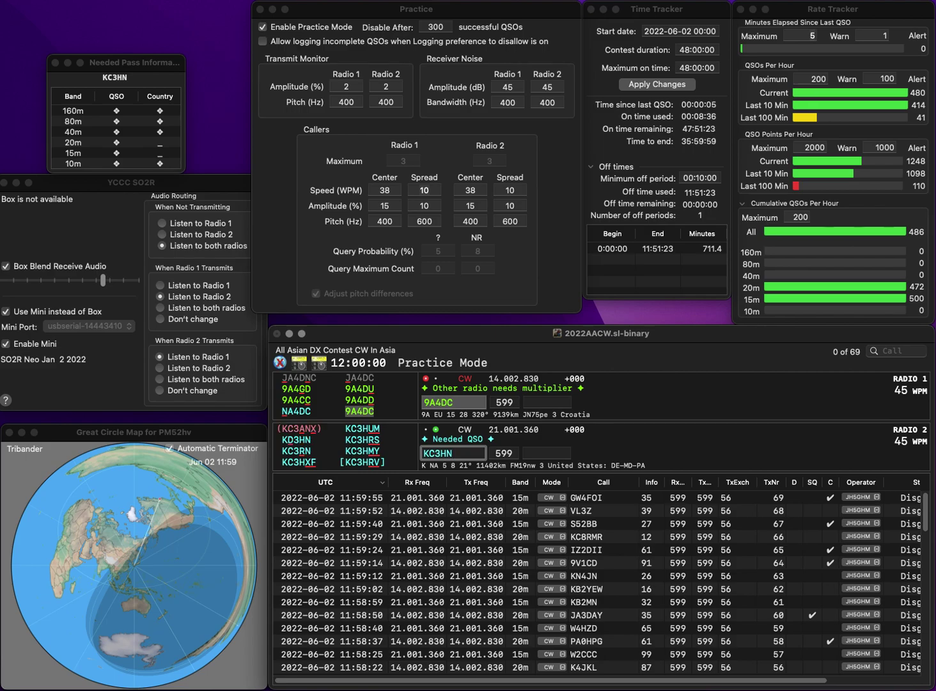
text(S)
key(Return)
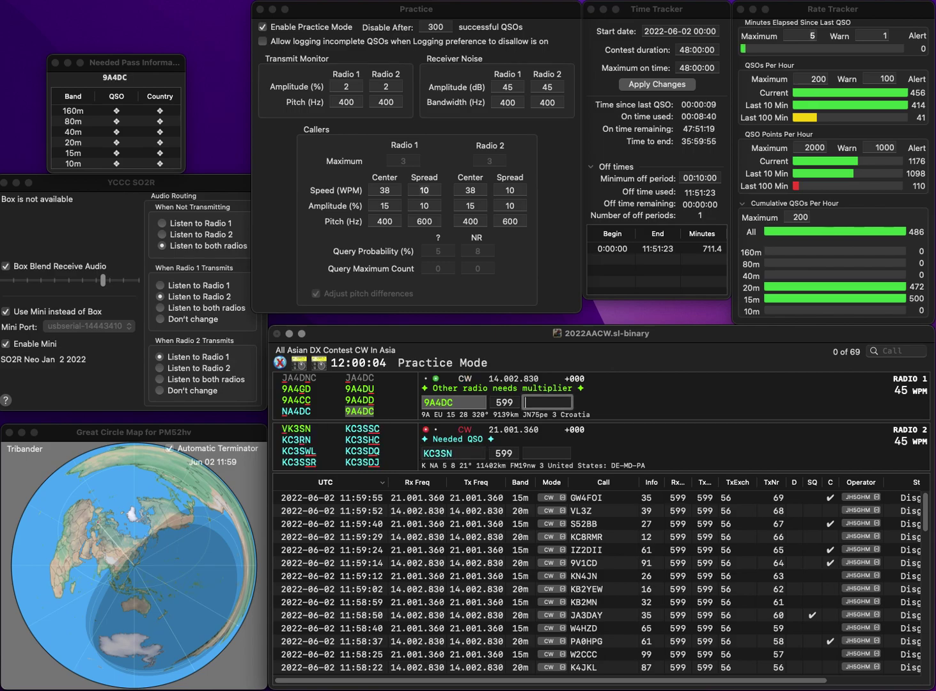
text(70)
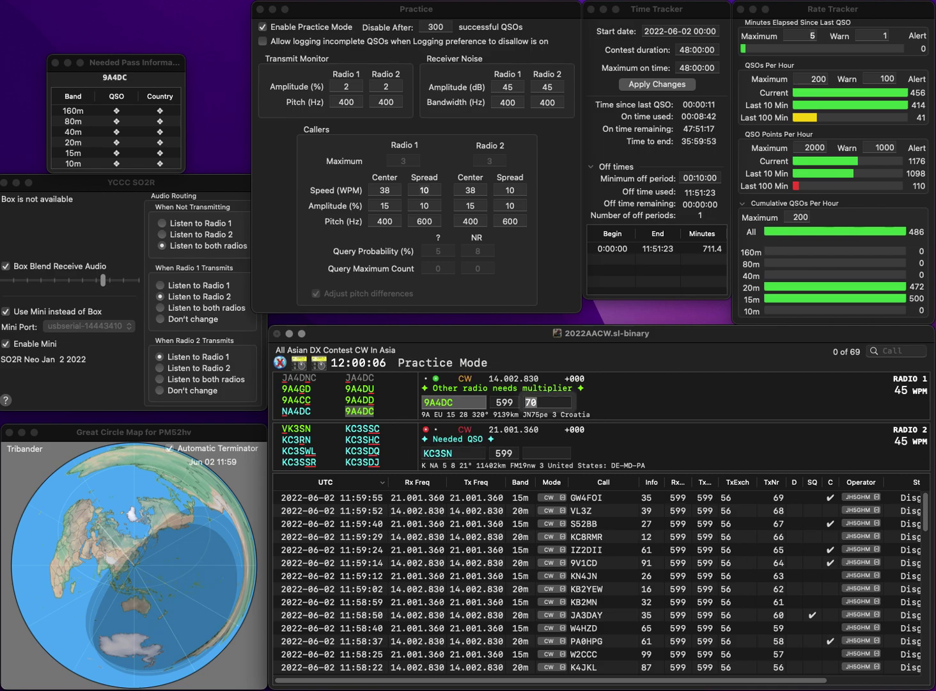
key(Return)
key(Delete)
text(4H)
key(Delete)
key(Return)
text(K7EFZ)
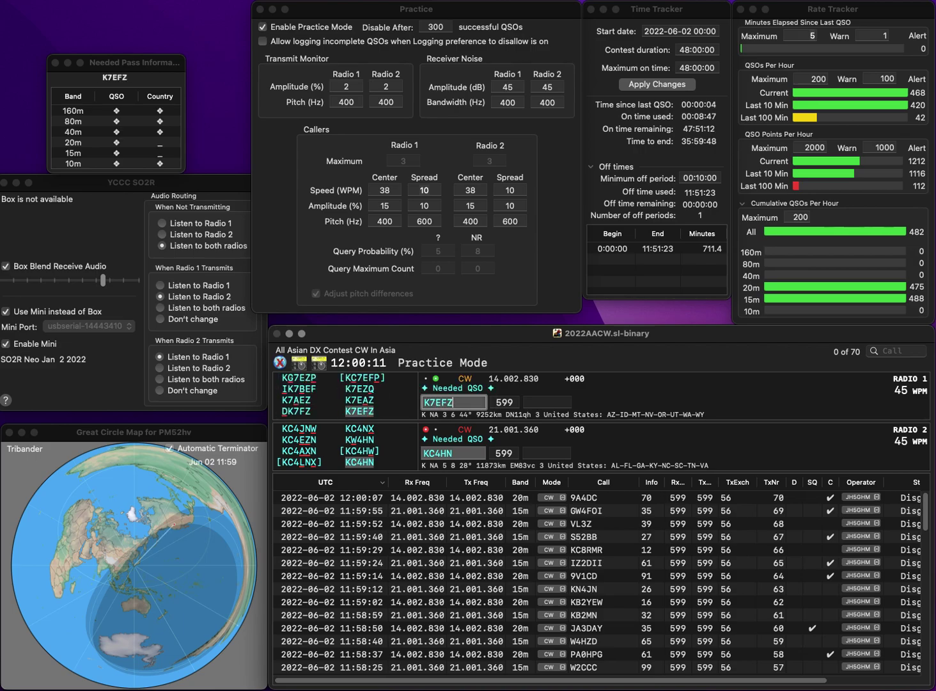
key(Return)
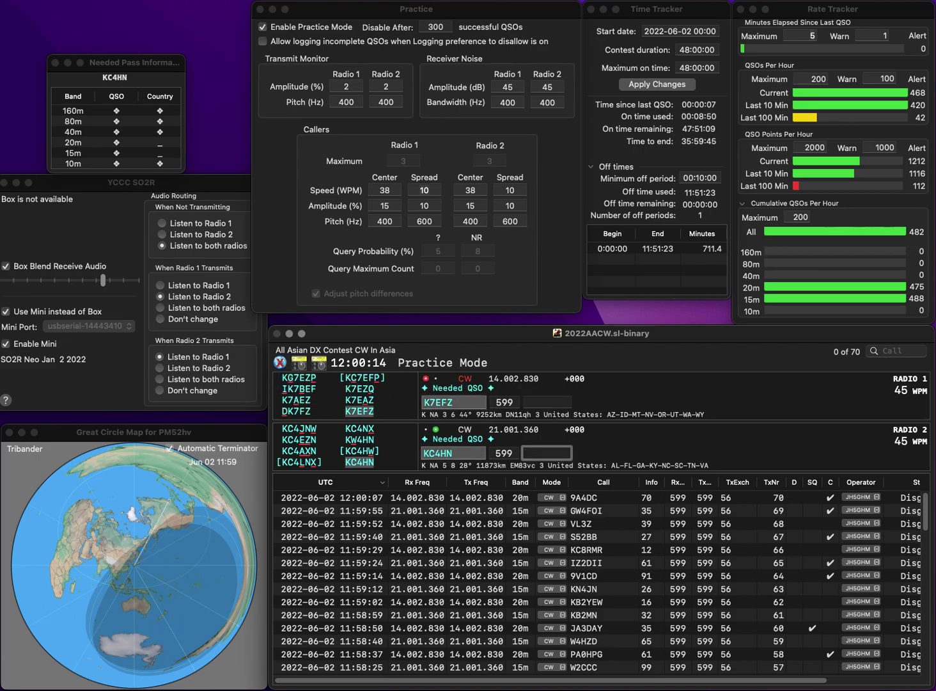
text(94)
key(Return)
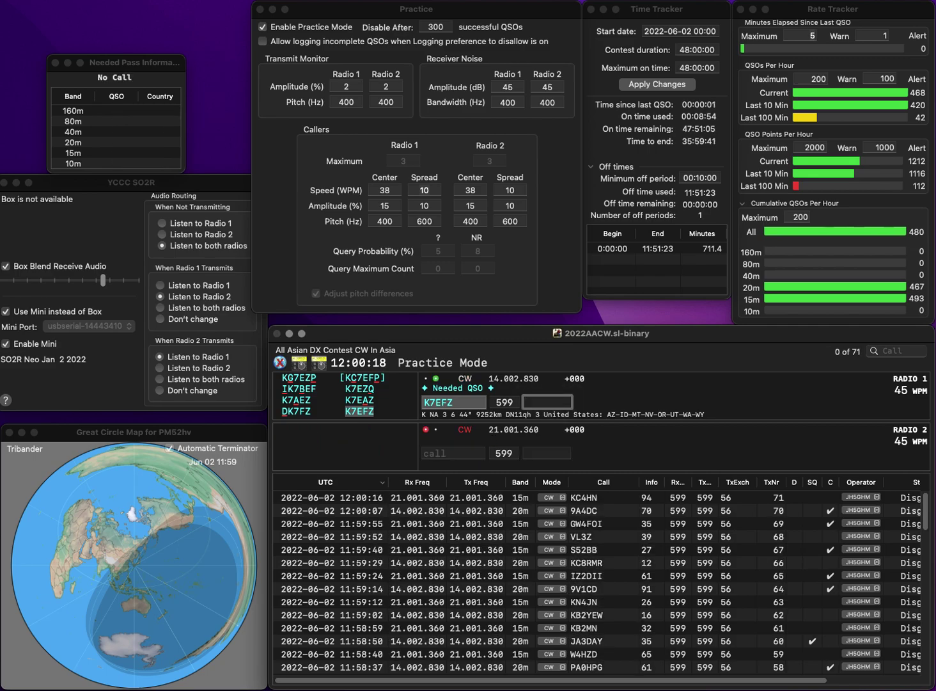
text(7)
key(Return)
Step: Enter the Radio 2 caller, correct the call to BD4A and send the exchange
text(DB4A)
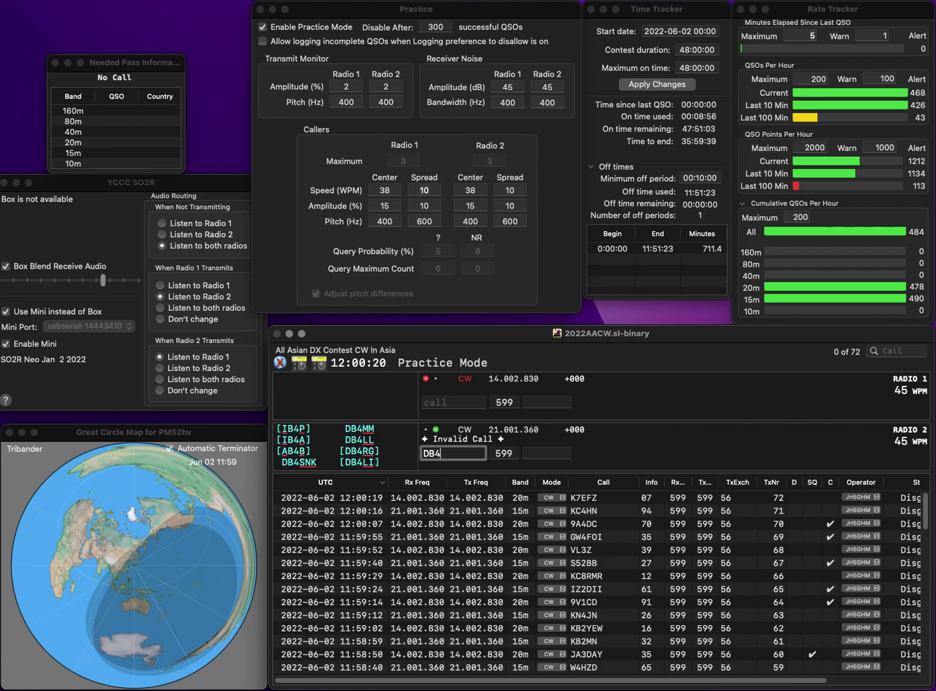
key(Delete)
key(Right)
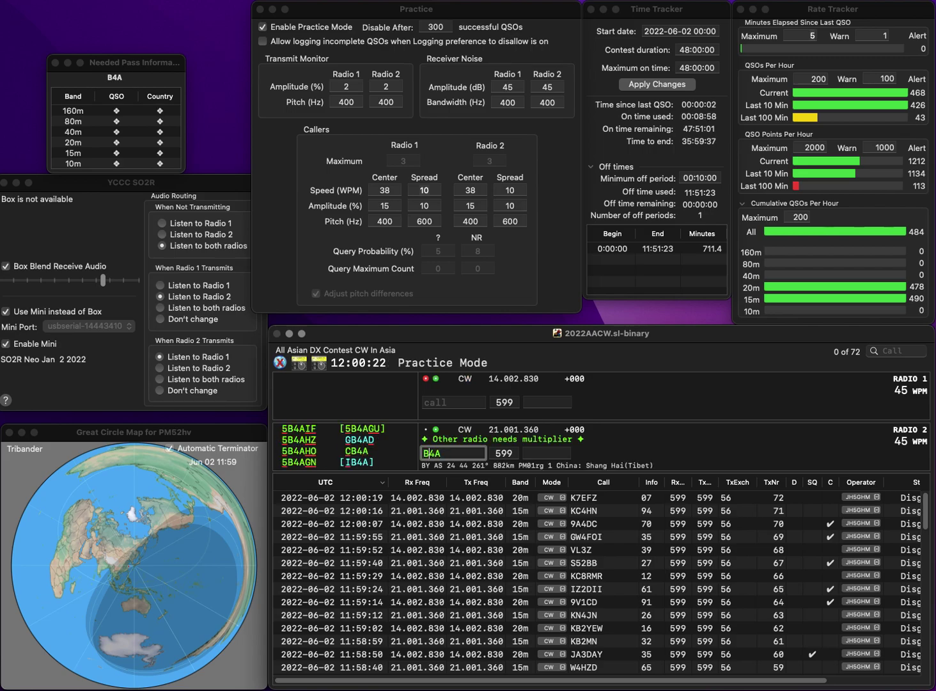
text(D)
key(Up)
key(Return)
key(Return)
Step: Answer NC8C on Radio 1, sending the exchange
text(N)
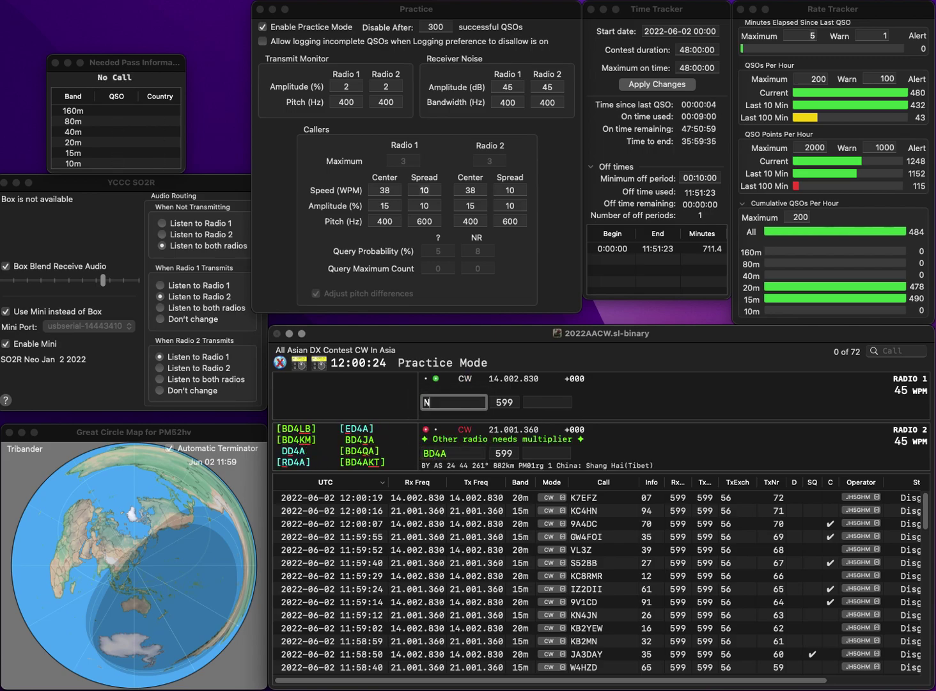
text(C8C)
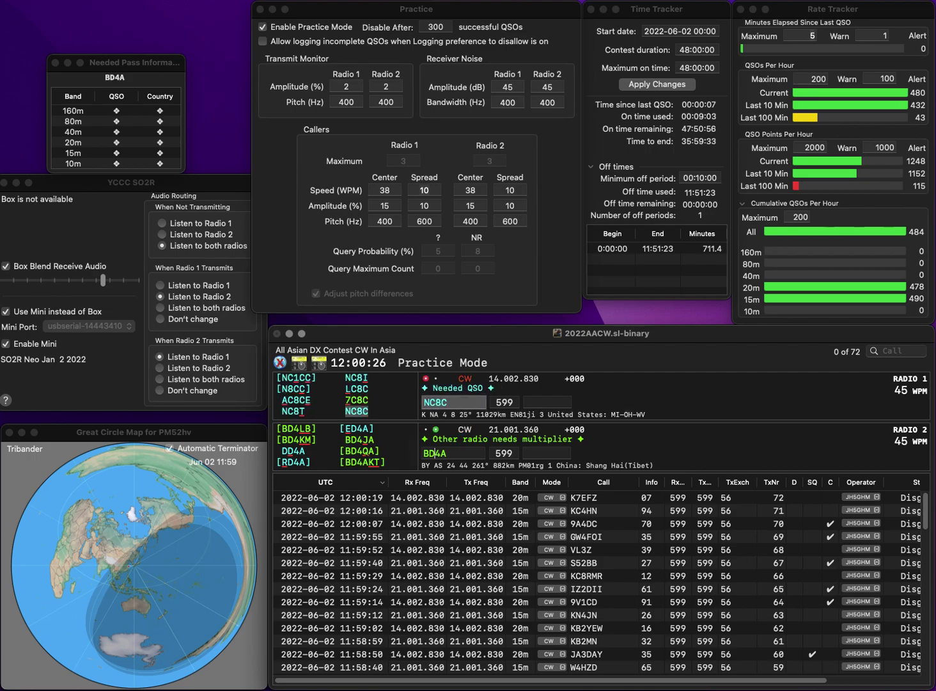
key(Return)
Step: Re-enter the Radio 2 call and correct it to DD4A, resending the exchange
text(DB4A)
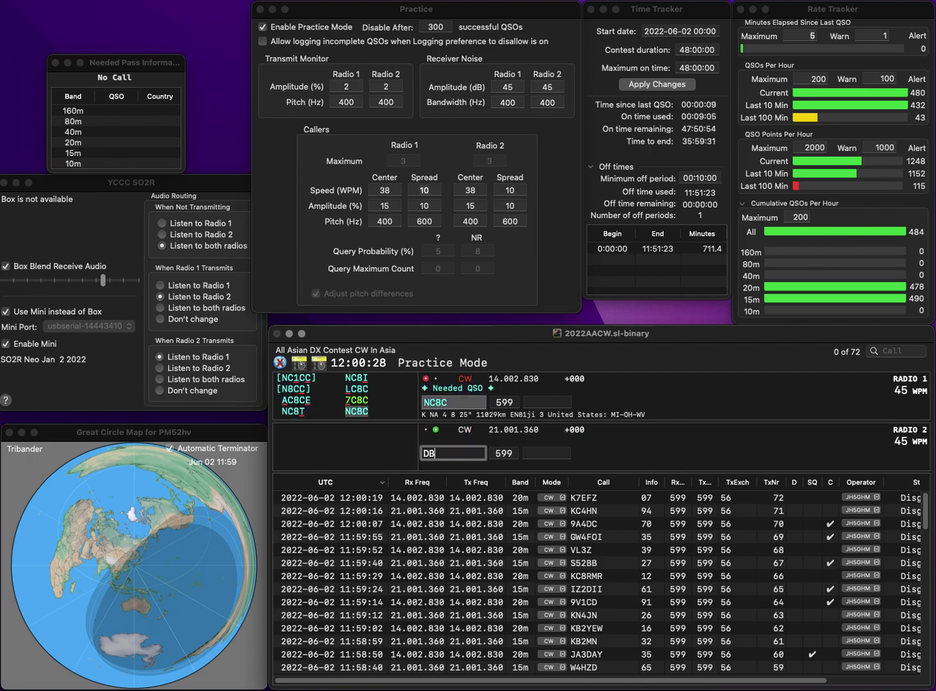
key(Tab)
key(Tab)
key(Left)
key(Left)
key(BackSpace)
text(D)
key(Return)
Step: Log NC8C on Radio 1 with exchange 22 and DD4A on Radio 2 with exchange 44
key(Tab)
text(22)
key(Return)
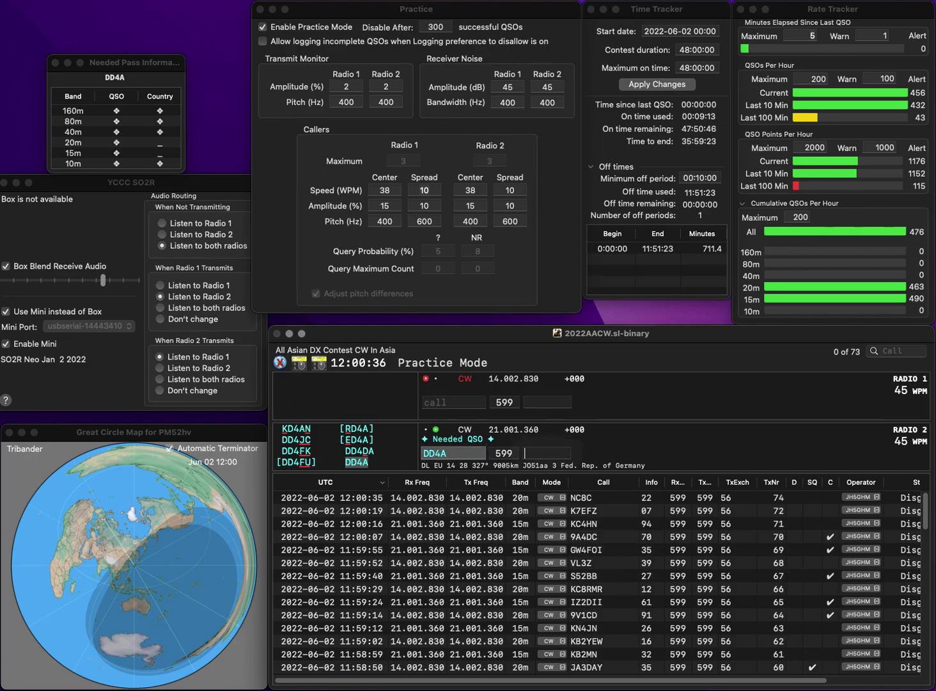
key(Return)
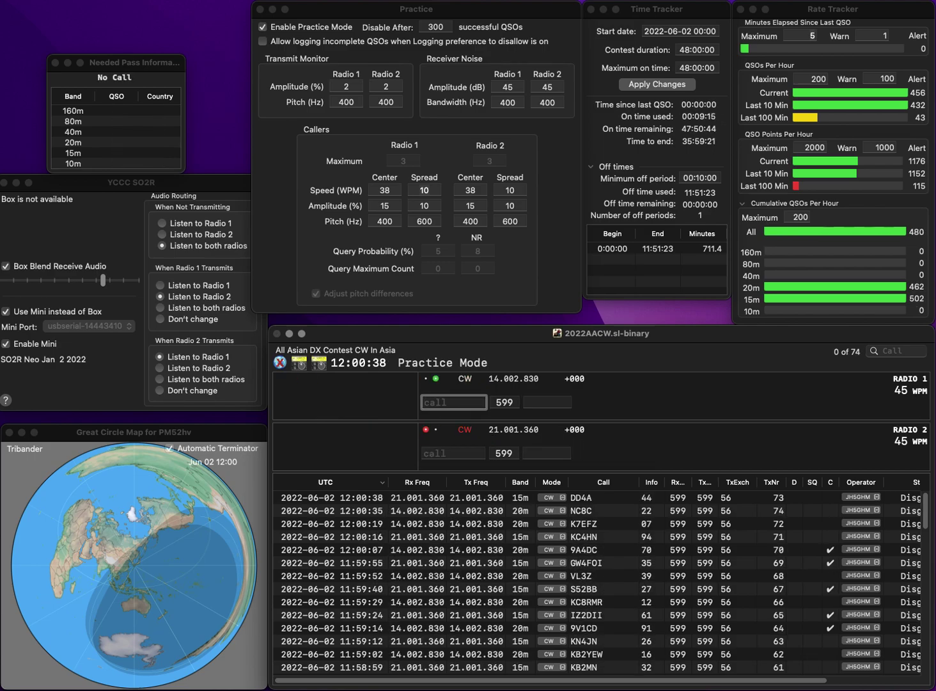
Step: Answer VY2ZM on Radio 1 and UW7CN on Radio 2, sending each the exchange
text(VY2ZM)
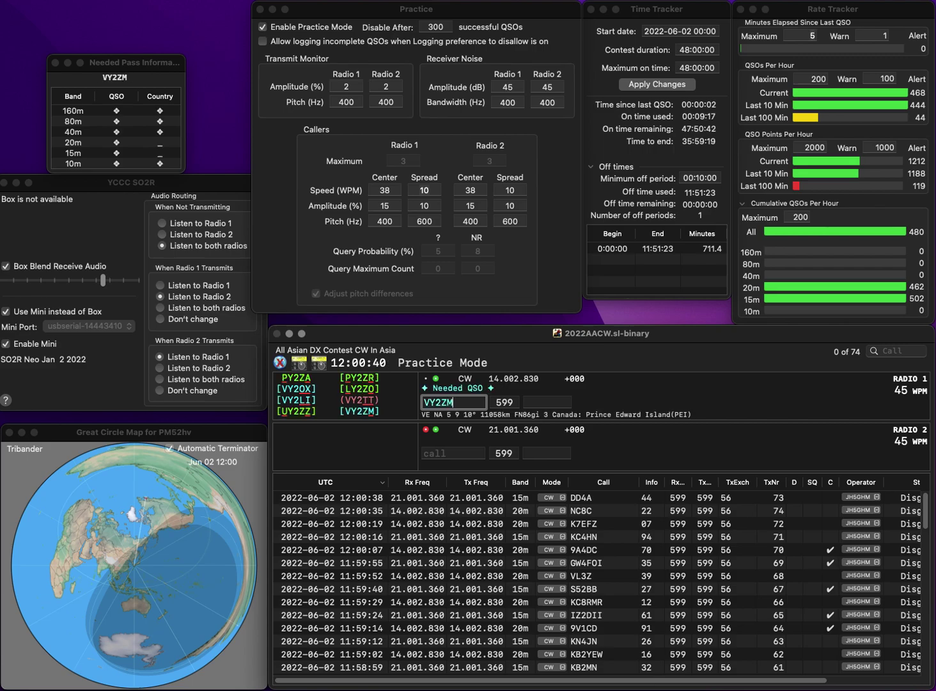
key(Return)
text(W7CN)
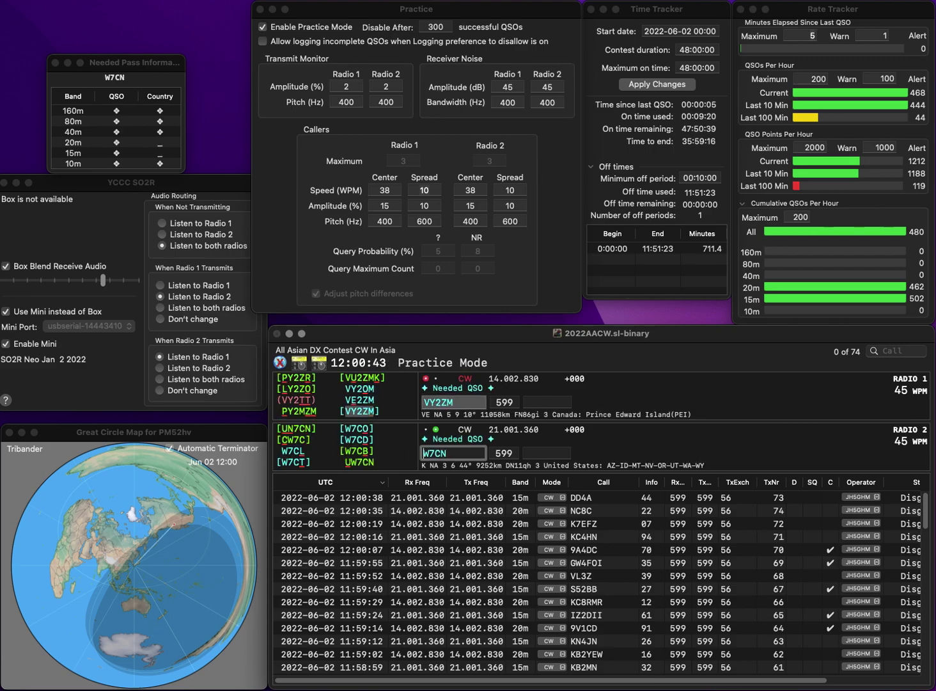
key(Home)
text(U)
key(Return)
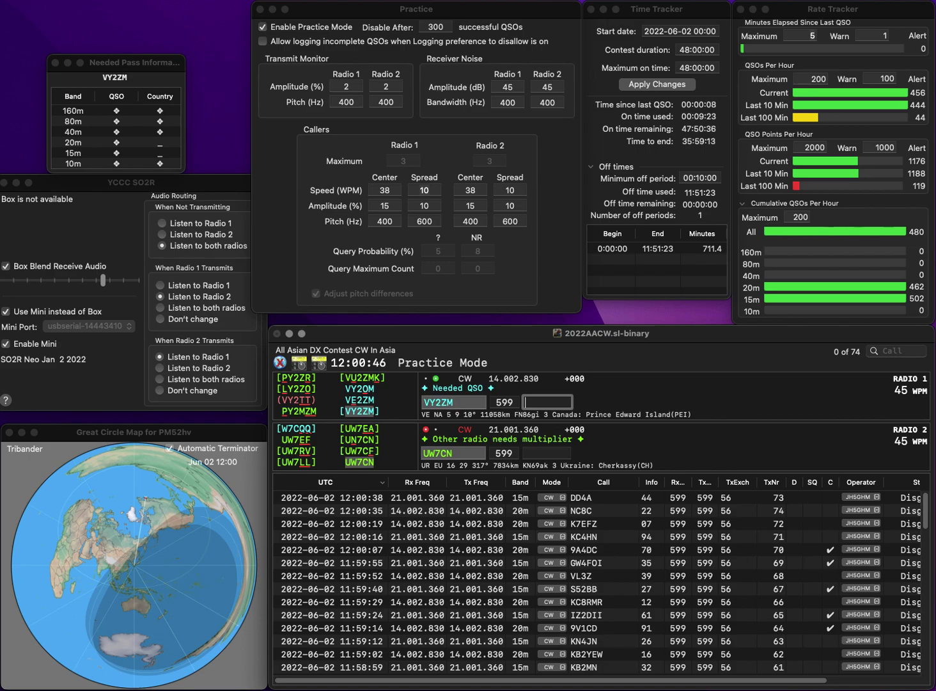
Step: Log VY2ZM on Radio 1 with exchange 13 and UW7CN on Radio 2 with exchange 86
key(Return)
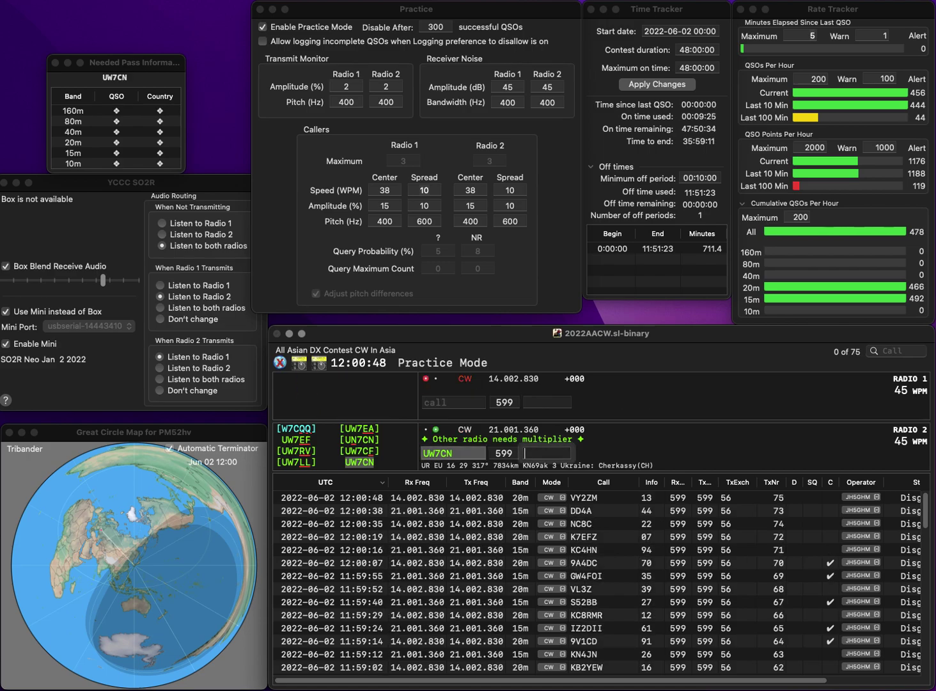
text(8)
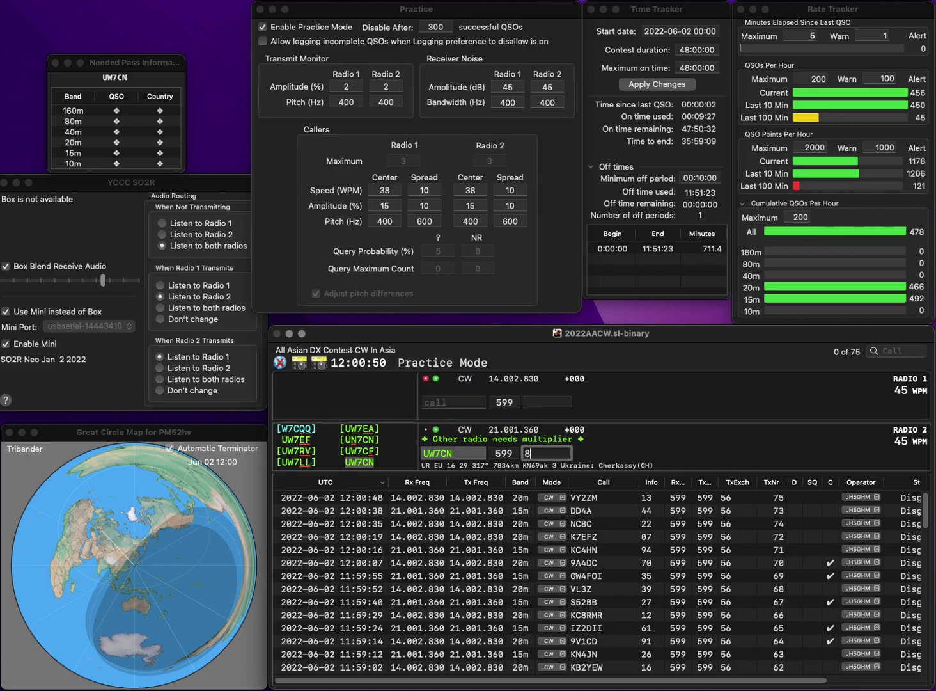
text(6)
key(Return)
Step: Answer W6KH on Radio 1 and RA6GW on Radio 2, sending each the exchange
text(W)
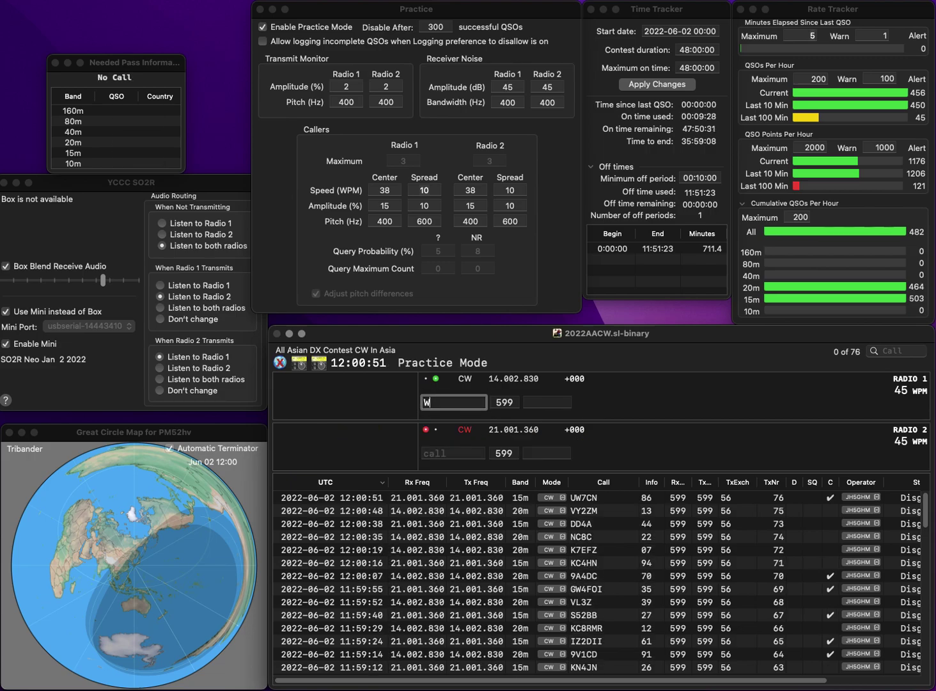
text(KH)
text(6)
key(Return)
text(6GW)
key(super+Left)
text(R)
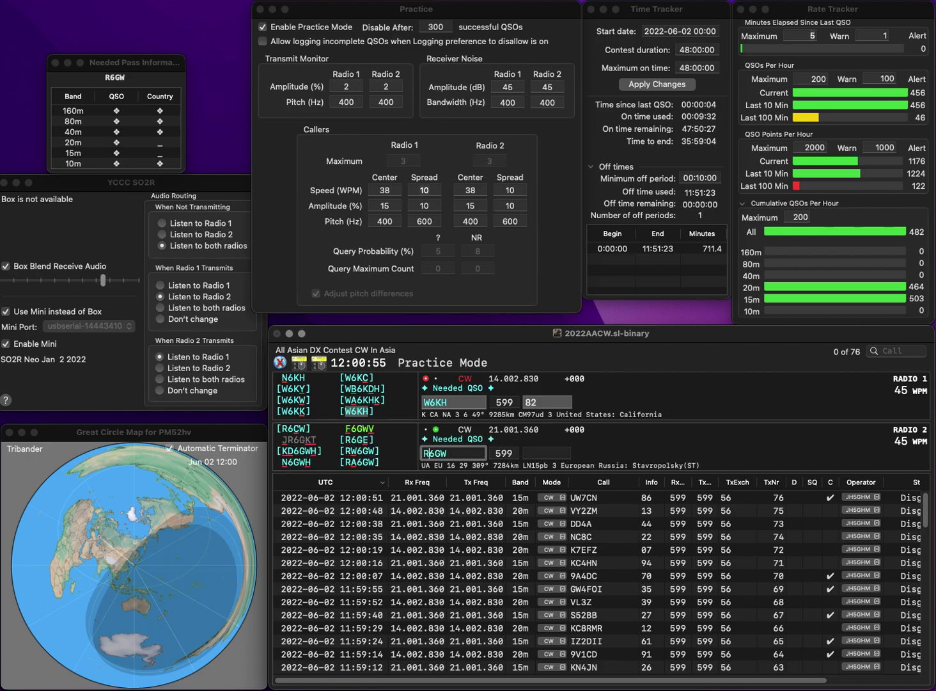
text(A)
key(Return)
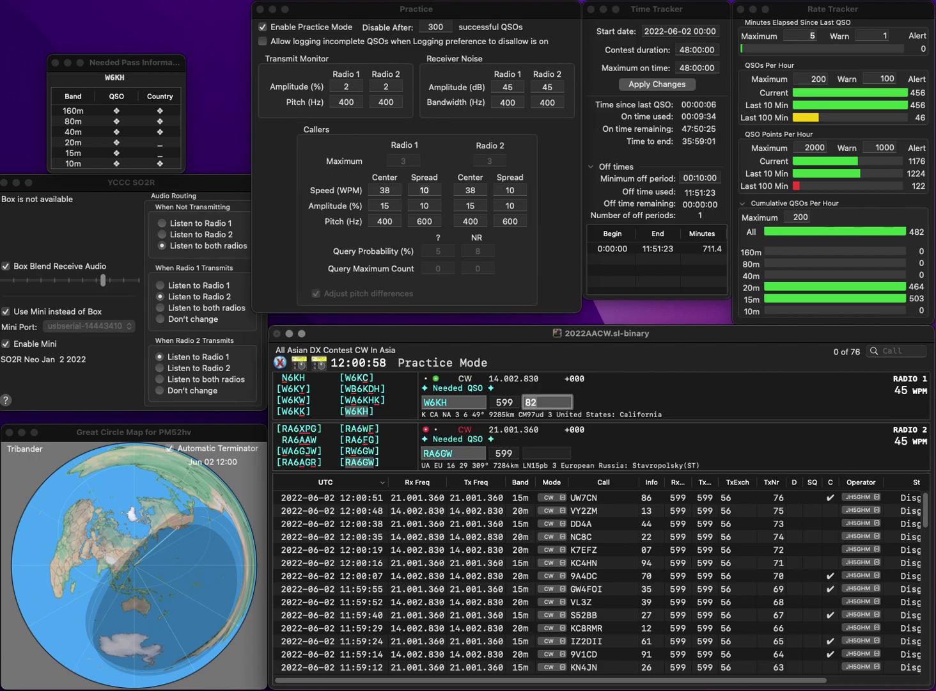
Step: Log W6KH on Radio 1 with exchange 22 and RA6GW on Radio 2 with exchange 38
text(22)
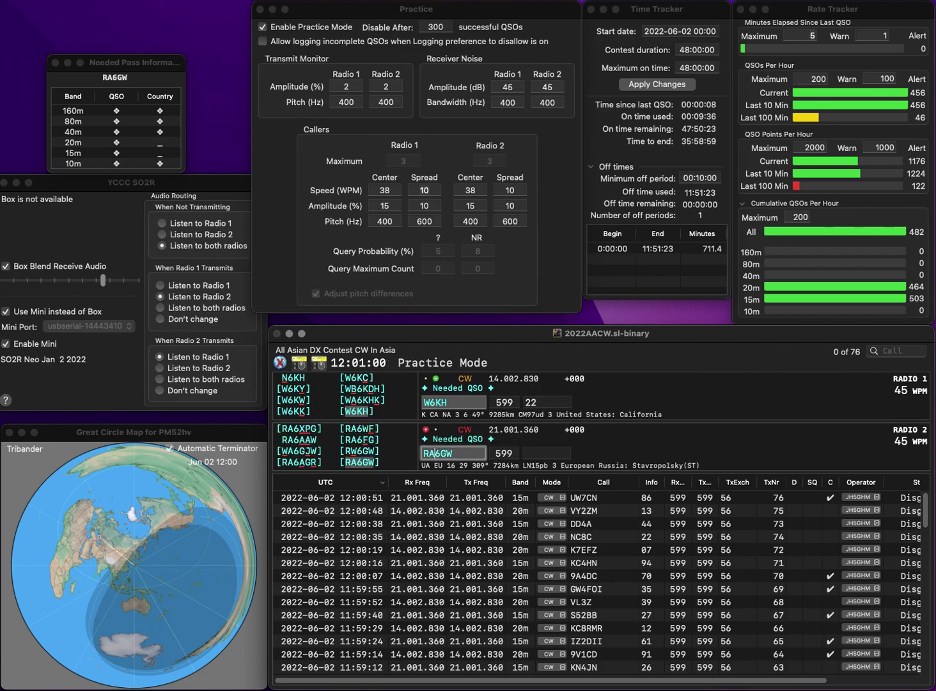
key(Return)
text(38)
key(Return)
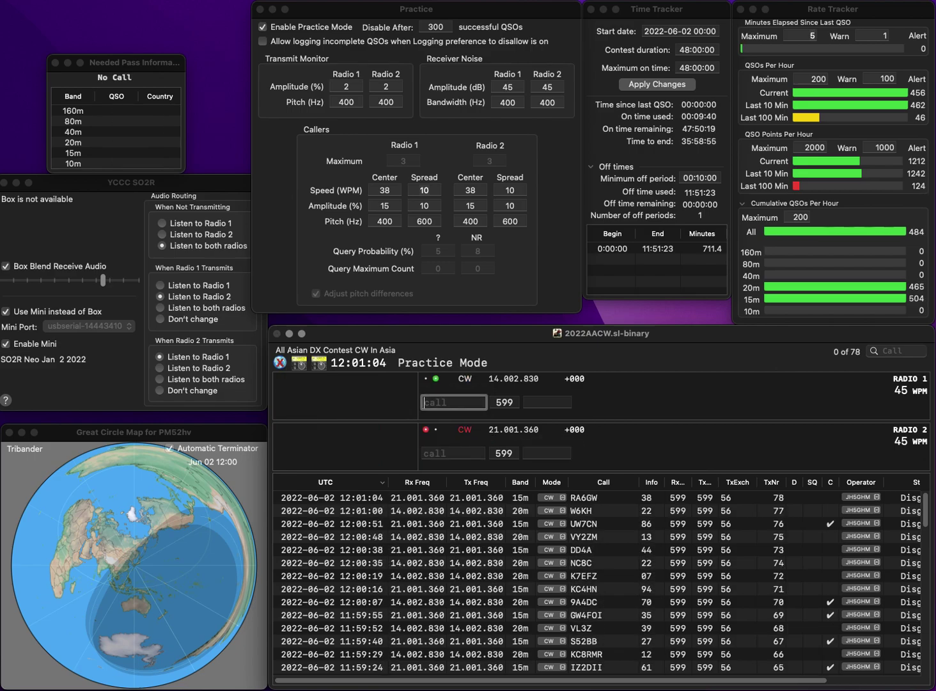
Step: Answer G3XTT on Radio 1 and OH8TU on Radio 2, sending each the exchange
text(GXTT)
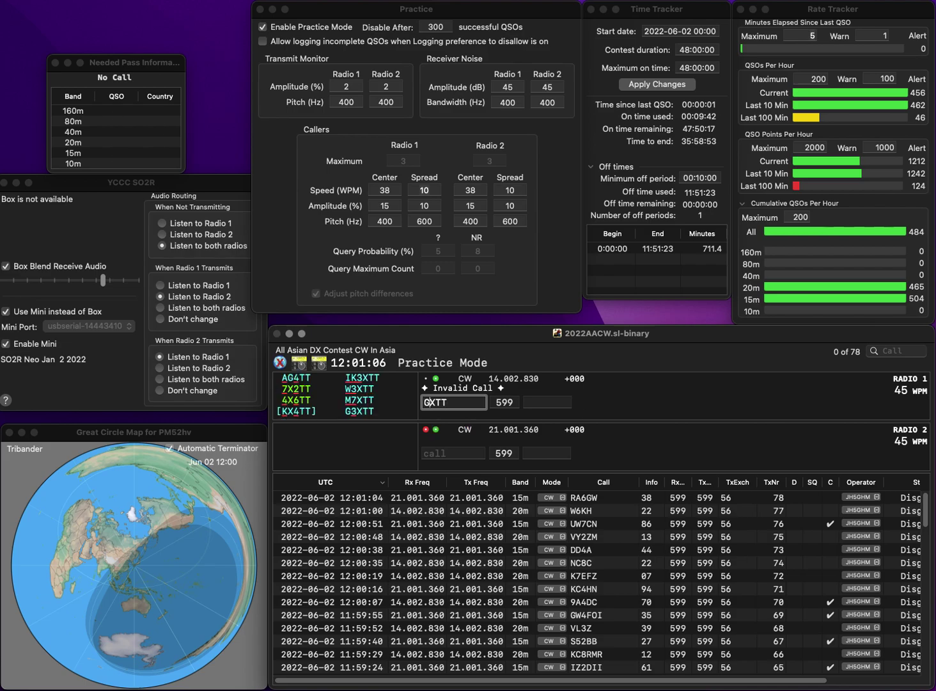
text(3)
key(Return)
text(IOH8)
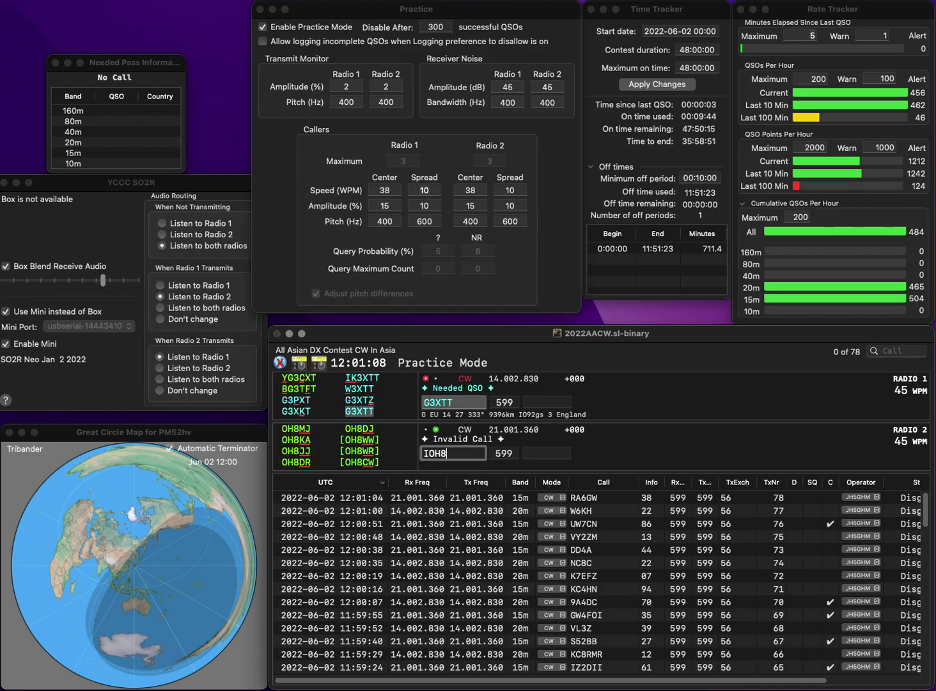
text(TU)
key(Home)
key(Delete)
key(Return)
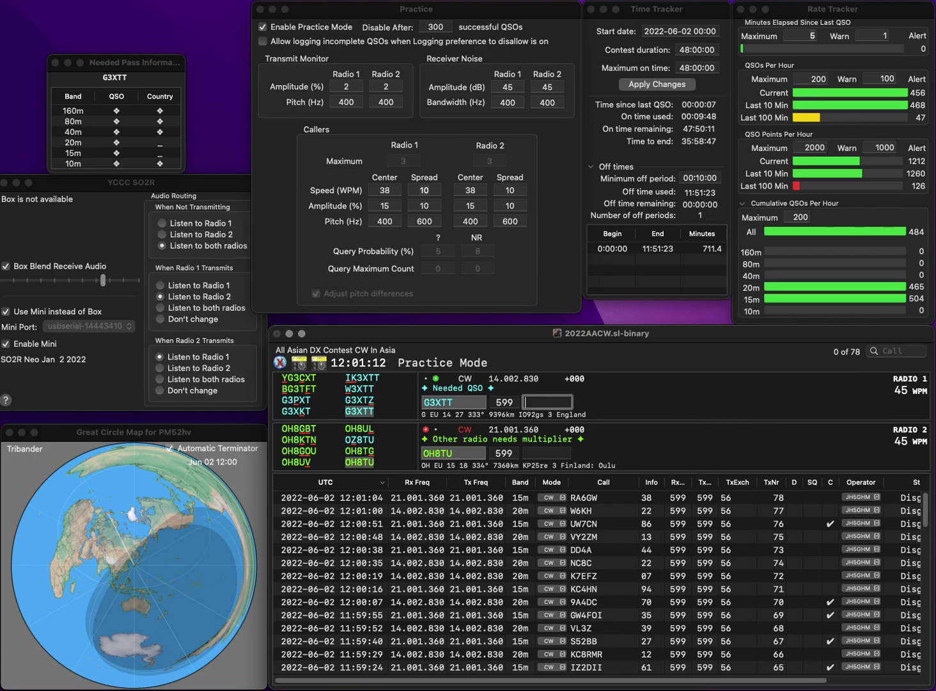
text(05)
key(Return)
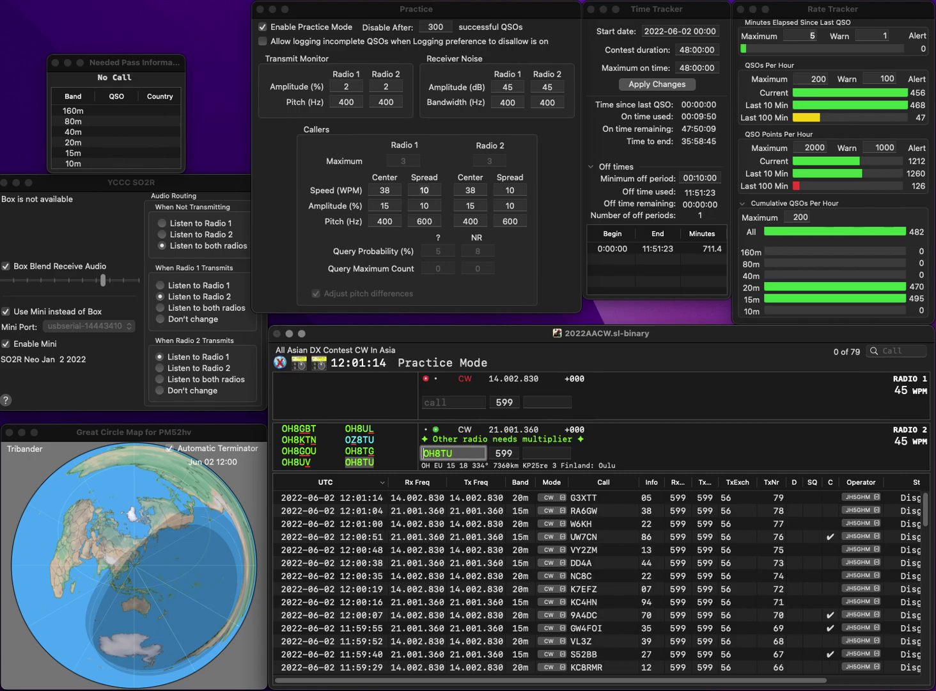
text(68)
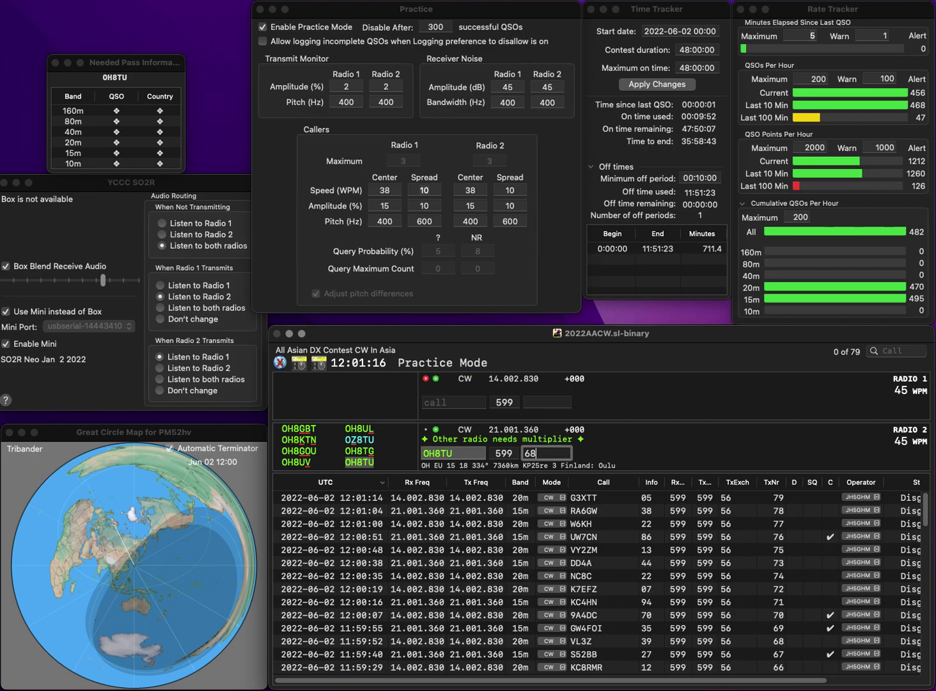
key(Return)
text(K)
text(LH)
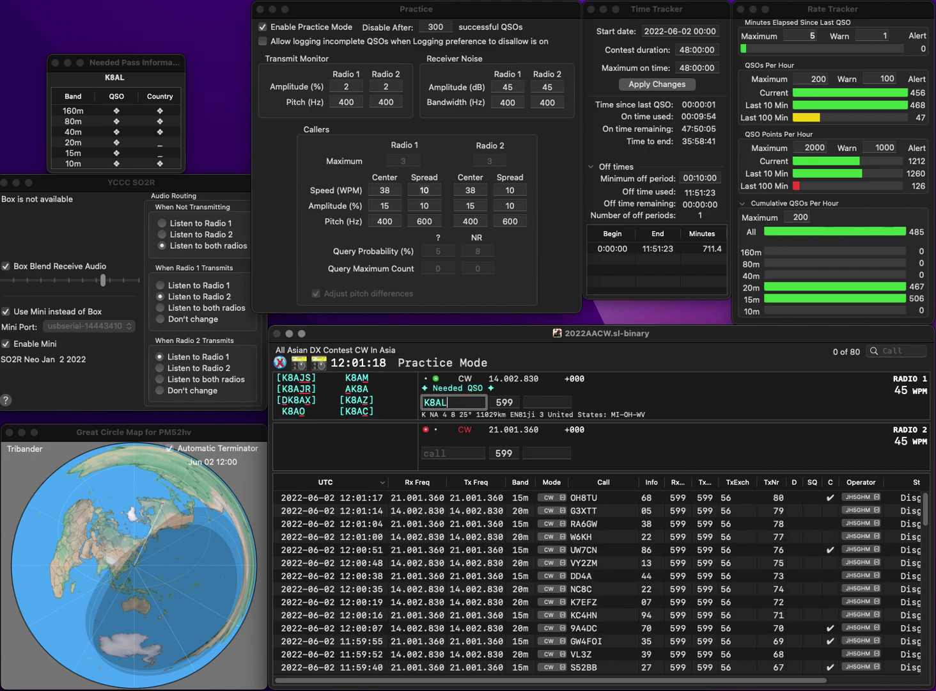
key(Return)
text(G31A)
key(BackSpace)
key(BackSpace)
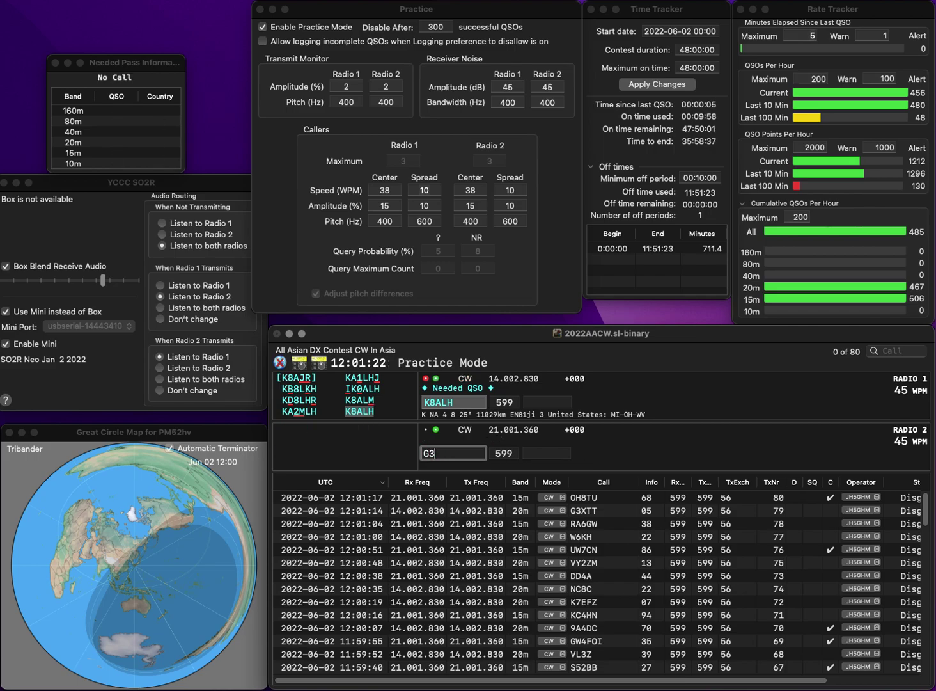
key(Up)
key(space)
text(11)
key(Return)
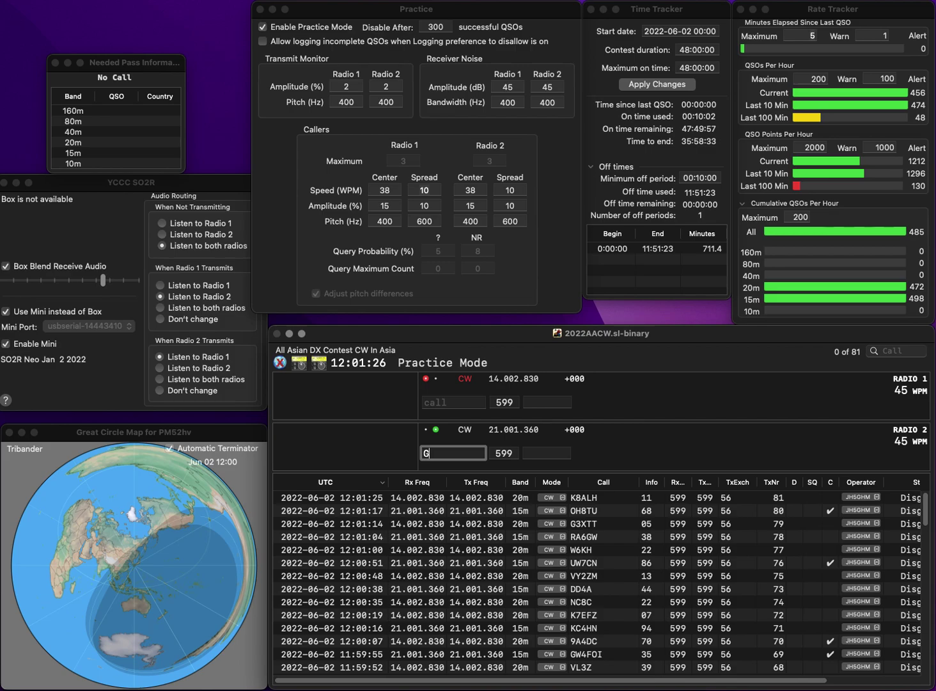
text(Z3)
key(Return)
text(6ACN)
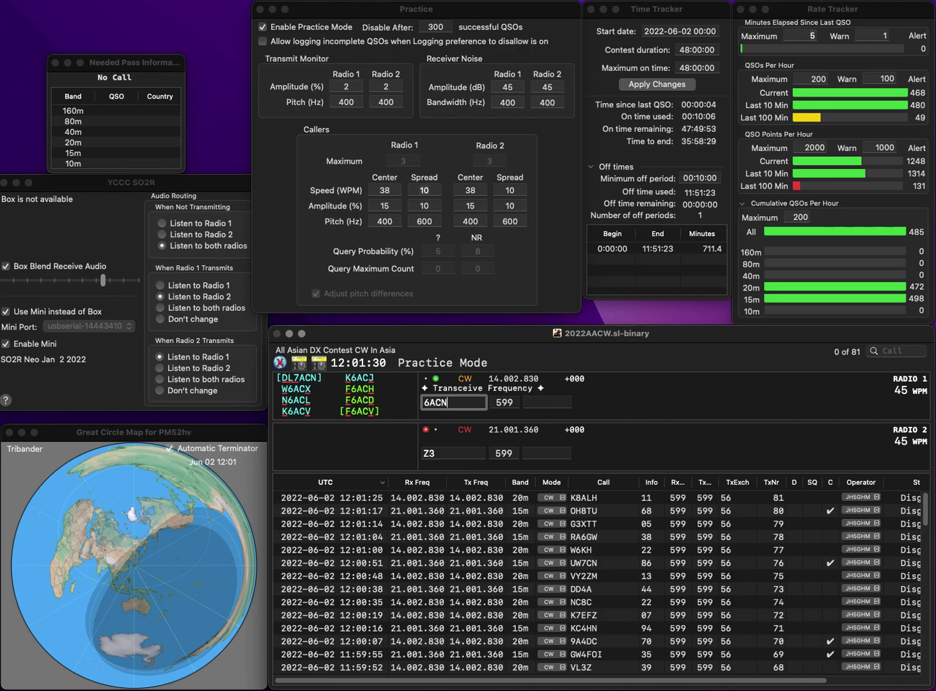
key(Home)
text(VE)
key(Return)
key(BackSpace)
text(F1A)
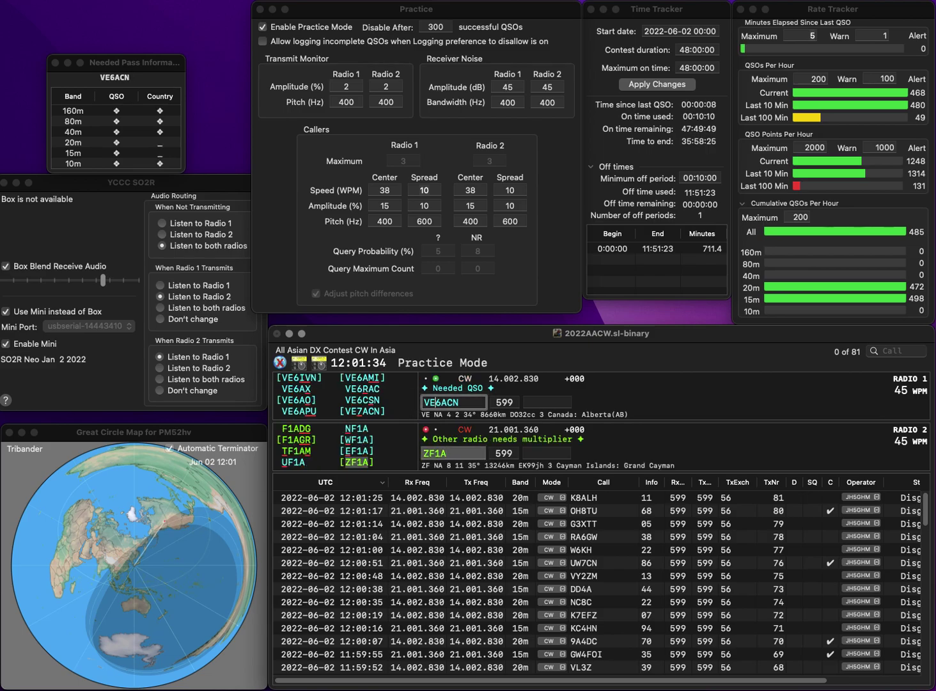
key(Delete)
text(7)
key(Return)
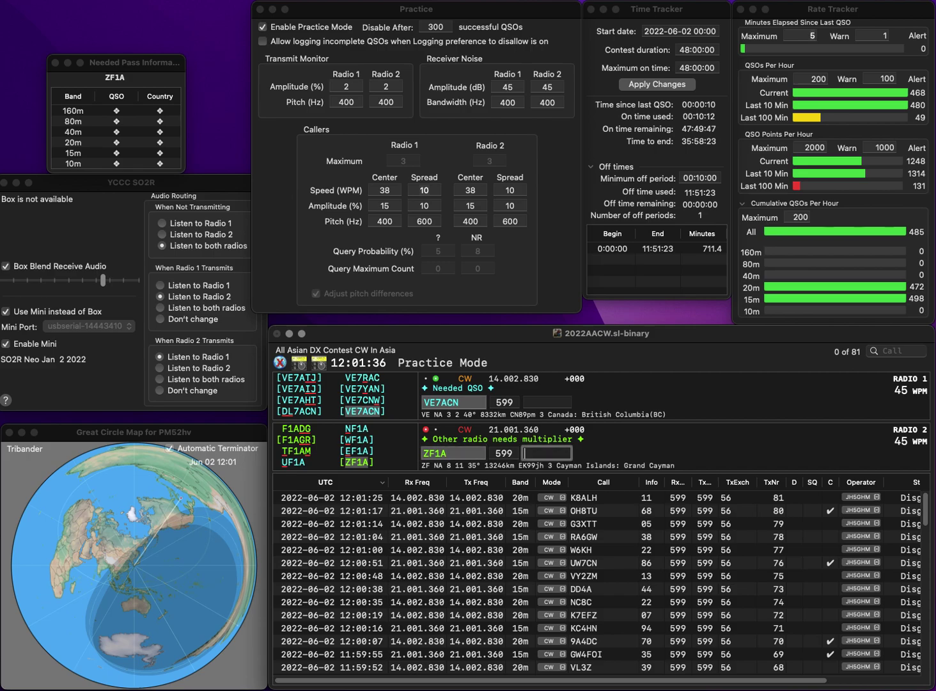
text(47)
key(Return)
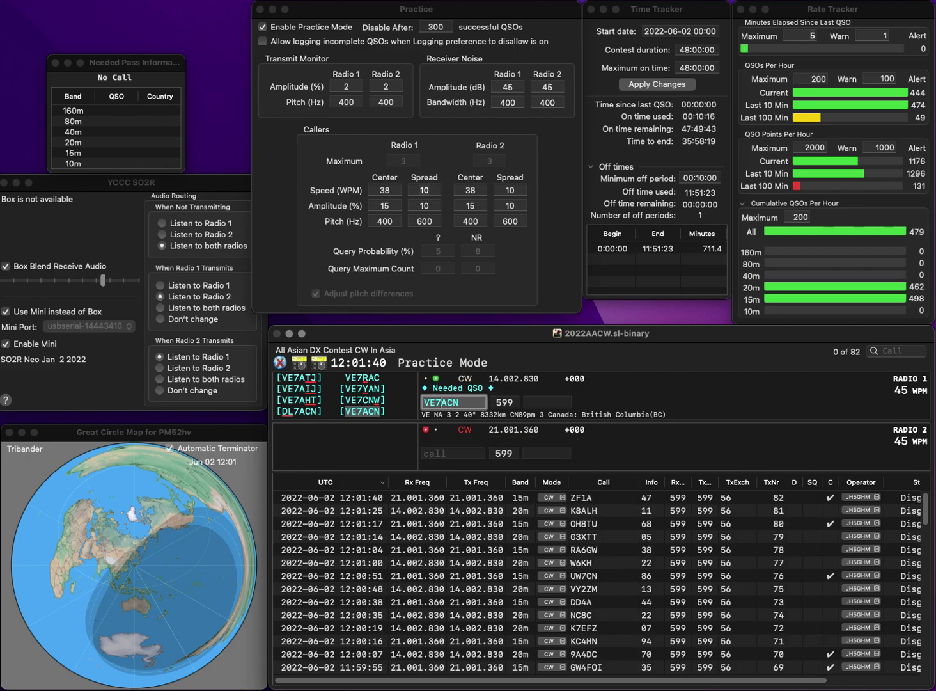
text(66)
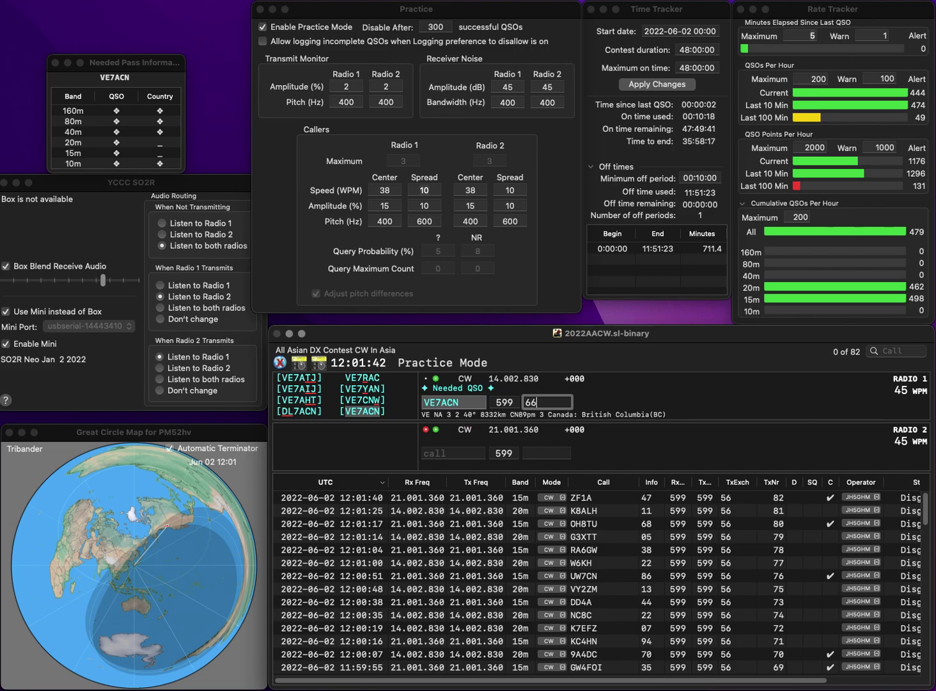
key(Return)
text(YC2DXW)
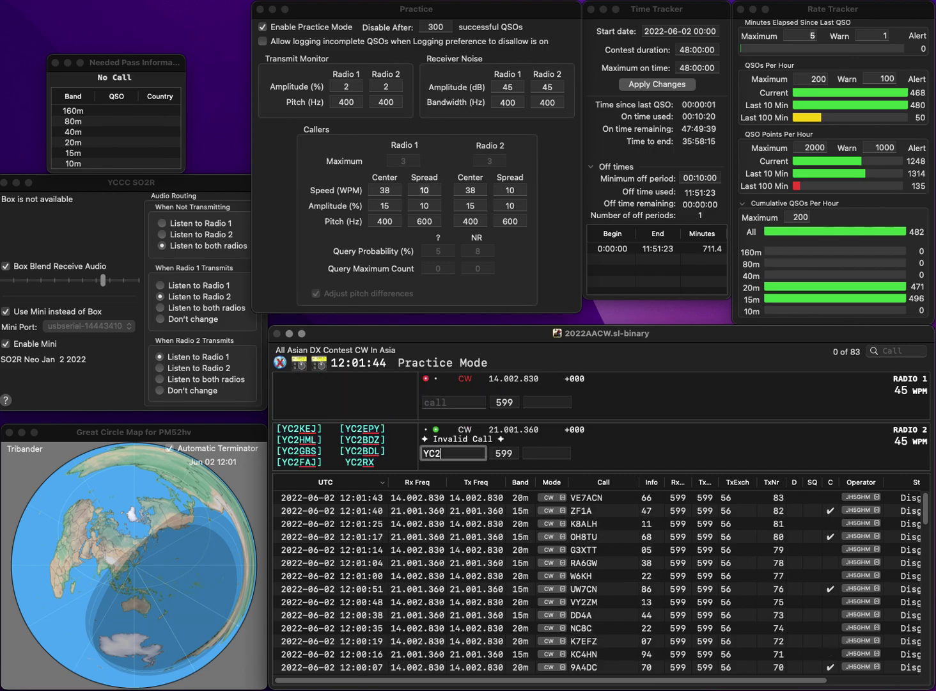
key(Return)
text(WB8C)
key(BackSpace)
key(Return)
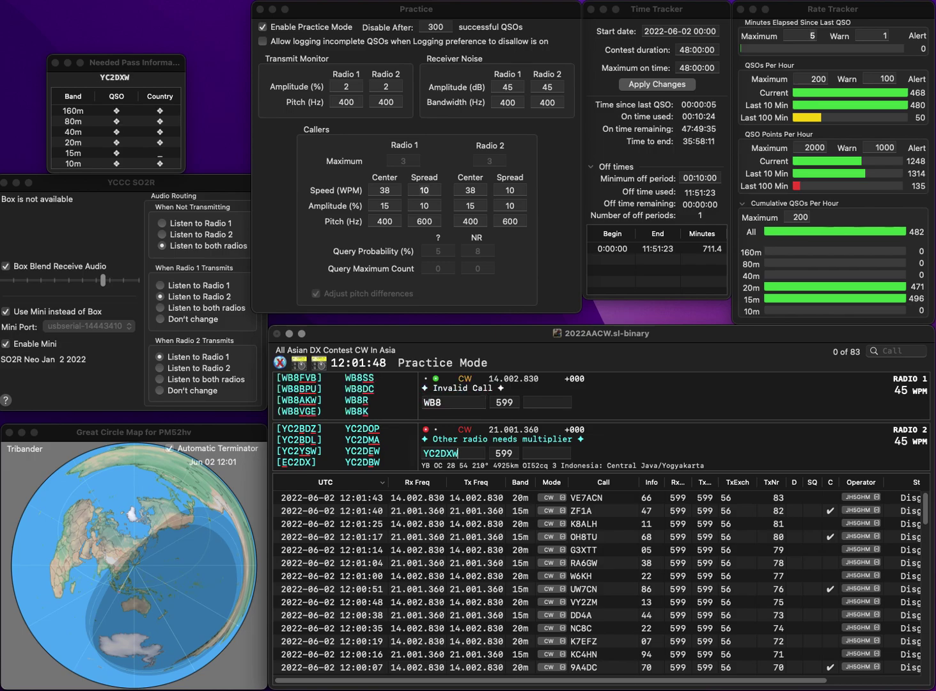
key(Left)
key(BackSpace)
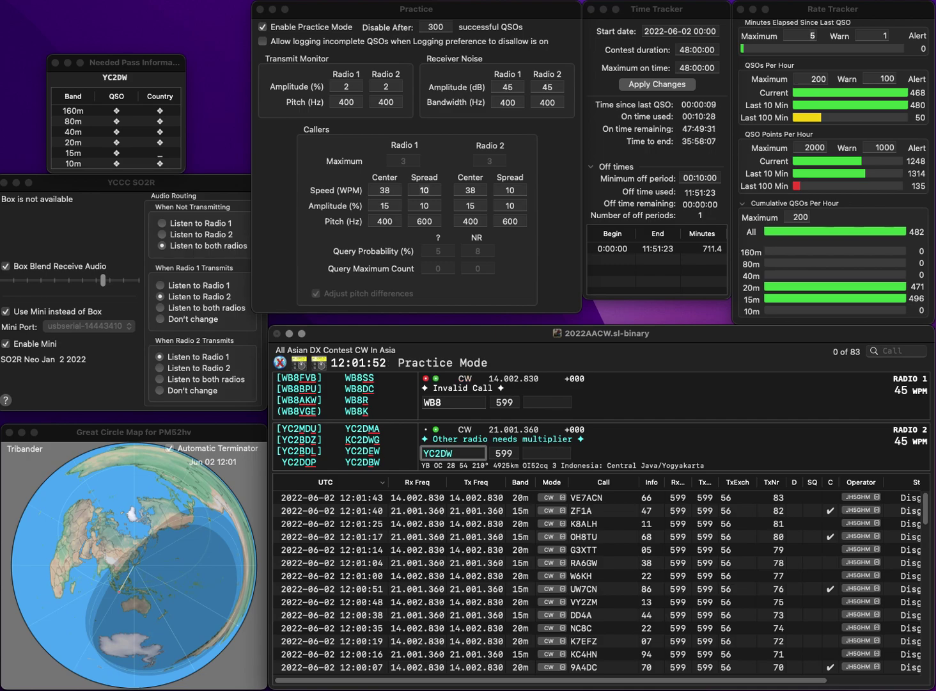
text(B)
key(Return)
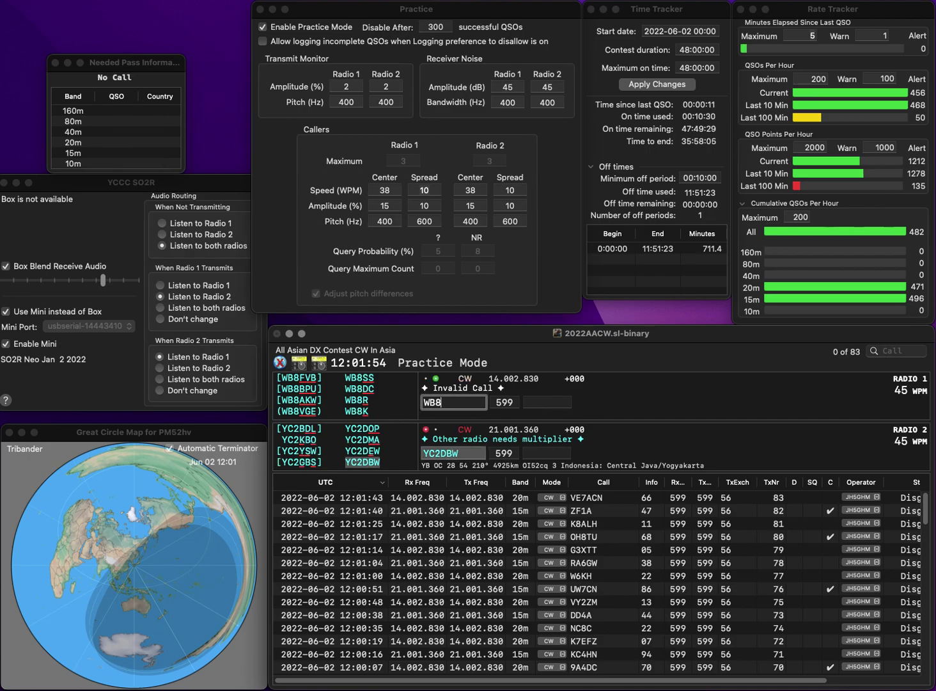
text(DII)
key(ctrl+a)
key(Right)
key(Right)
key(BackSpace)
text(D)
key(Return)
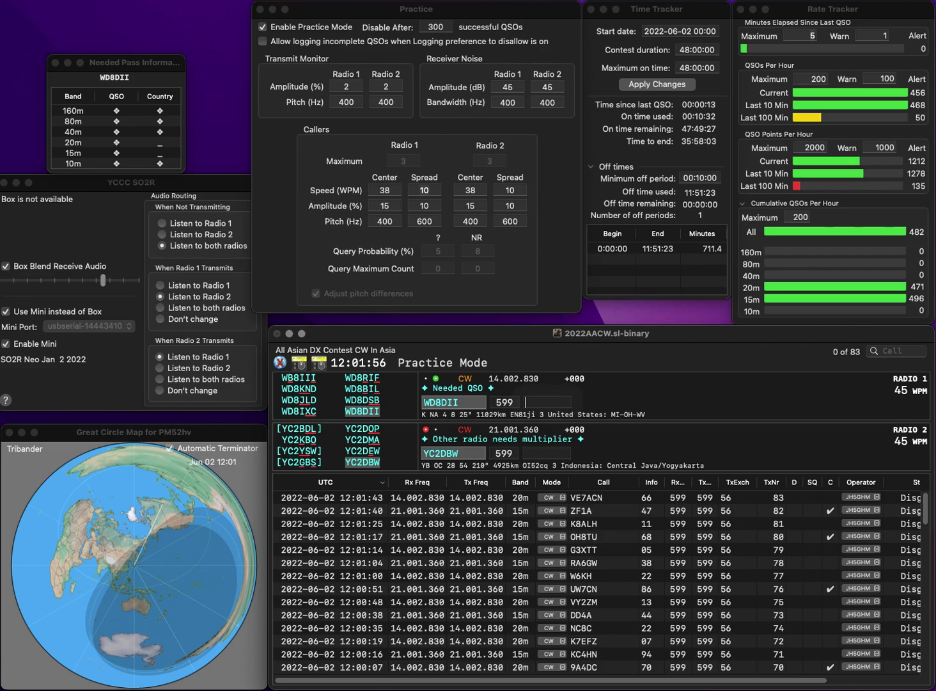
Step: Log YC2DBW on Radio 2 with exchange 29 and WD8DII on Radio 1 with exchange 82
text(29)
key(Return)
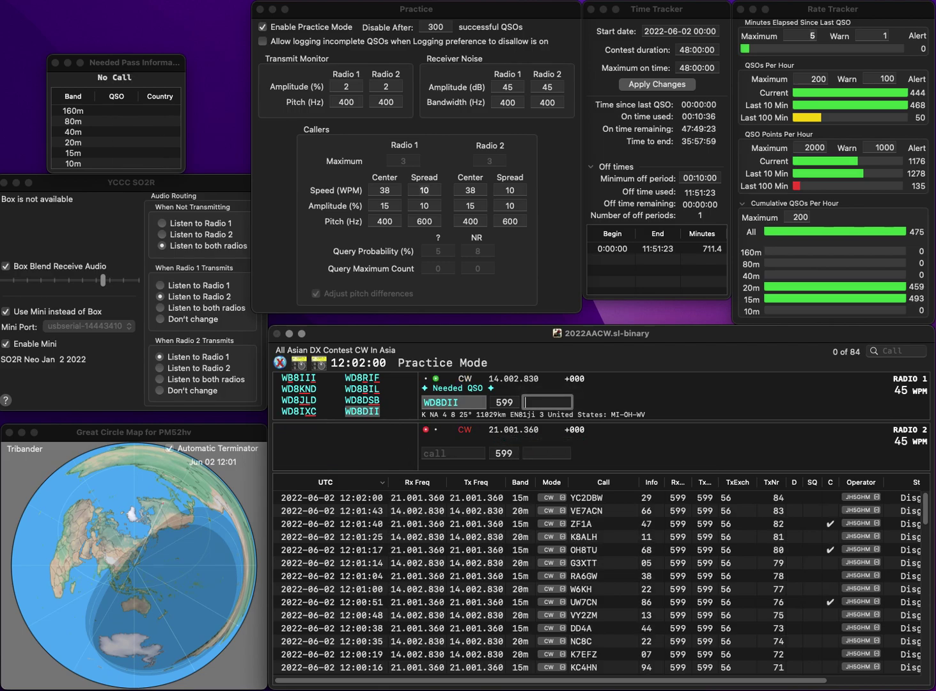
text(82)
key(Return)
text(KD6I)
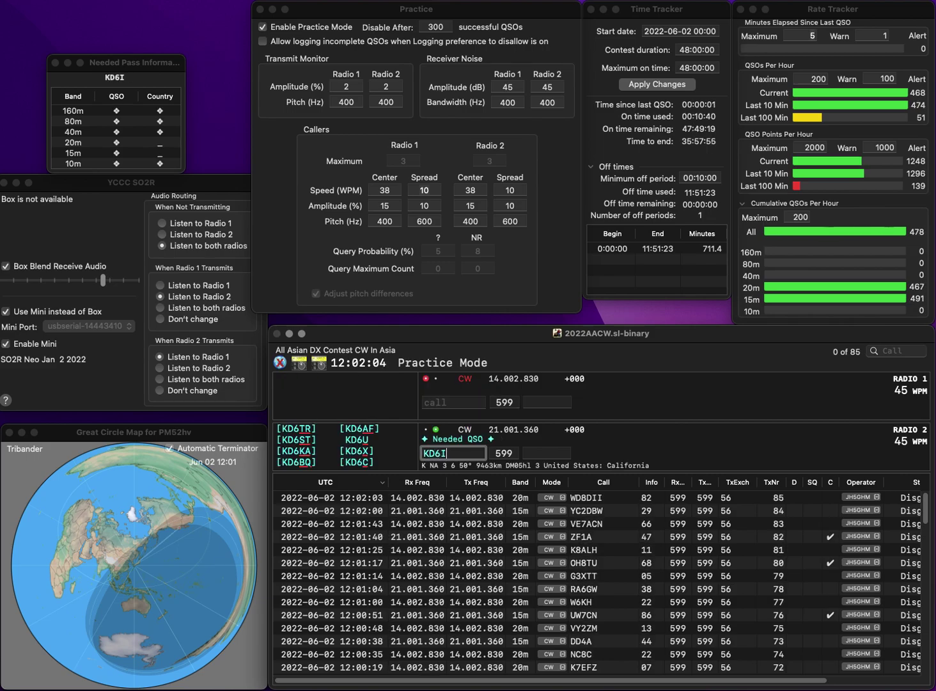
text(QW)
key(Return)
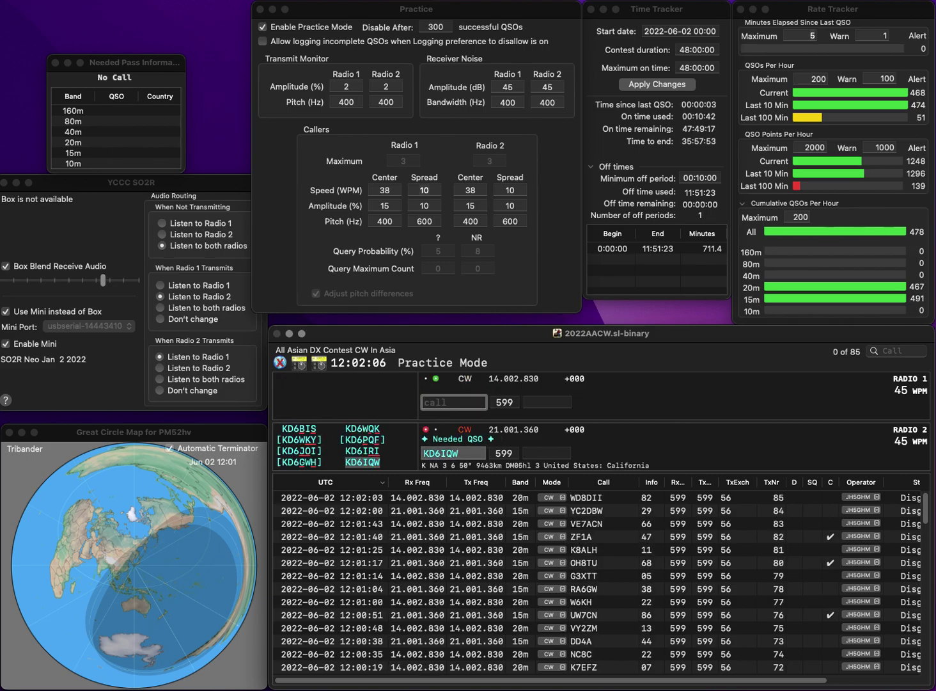
text(PY5DK)
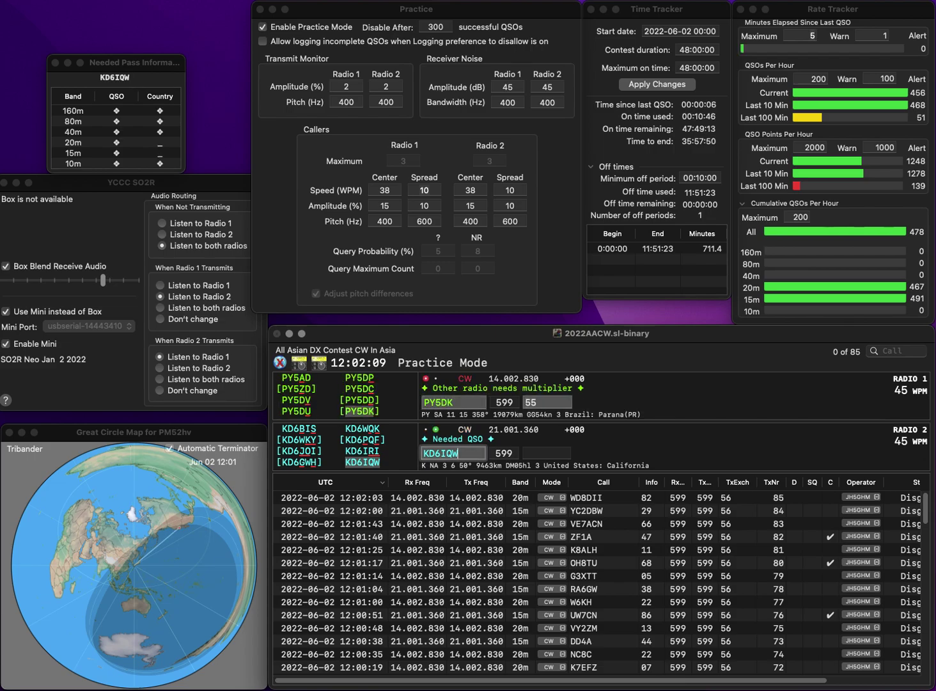
Step: Log KD6IQW on Radio 2 with exchange 95 and PY5DK on Radio 1 with exchange 97
key(Tab)
text(9)
key(Return)
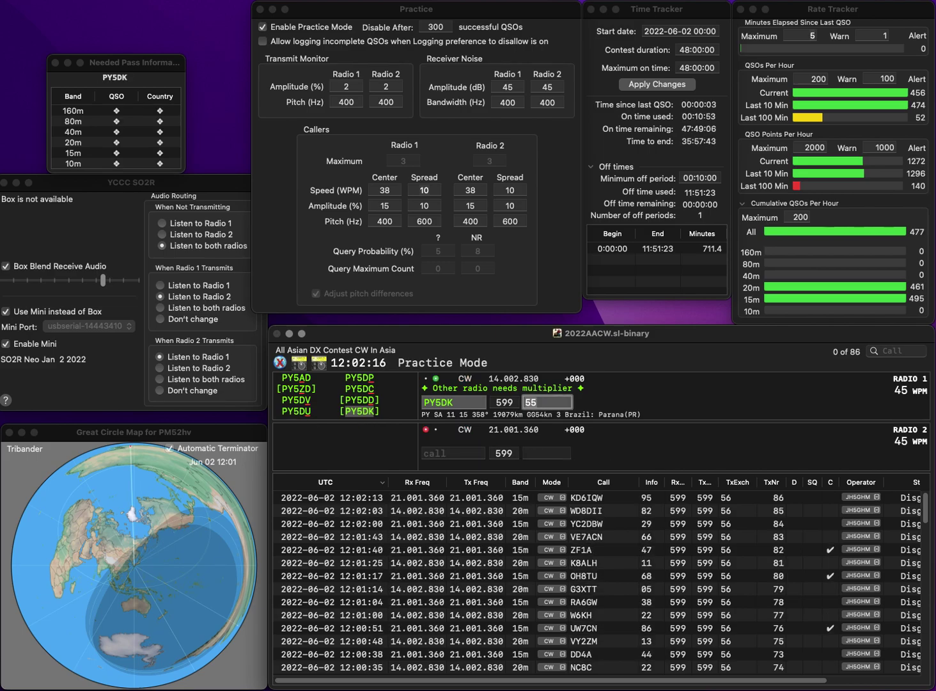
text(97)
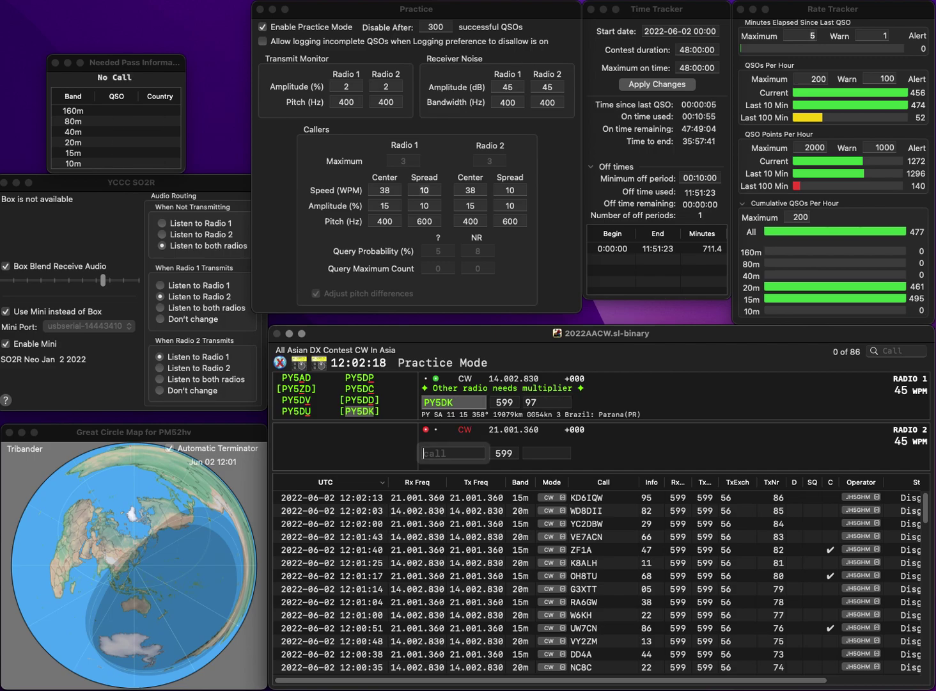
key(Return)
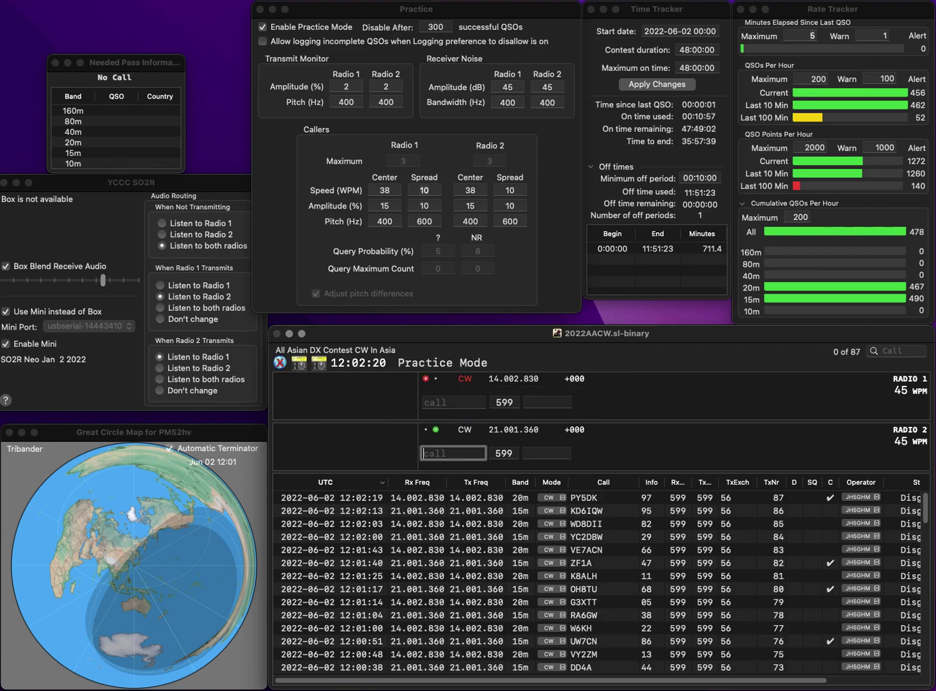
Step: Answer W7YDT on Radio 1 and LZ7A on Radio 2, sending each the exchange
text(6ZA)
click(452, 402)
text(W7YDT)
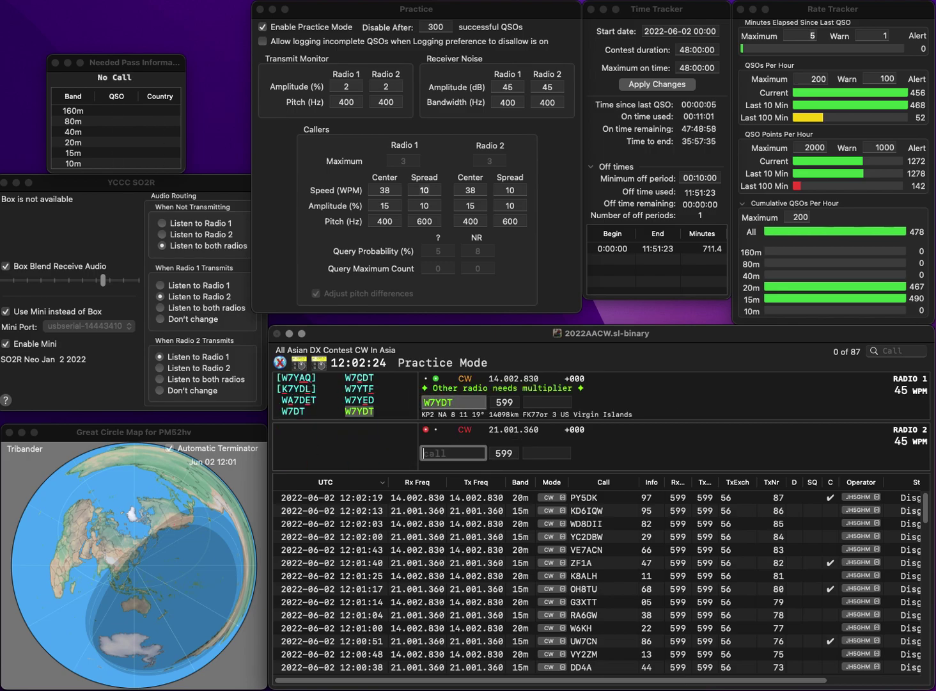
text(LZ)
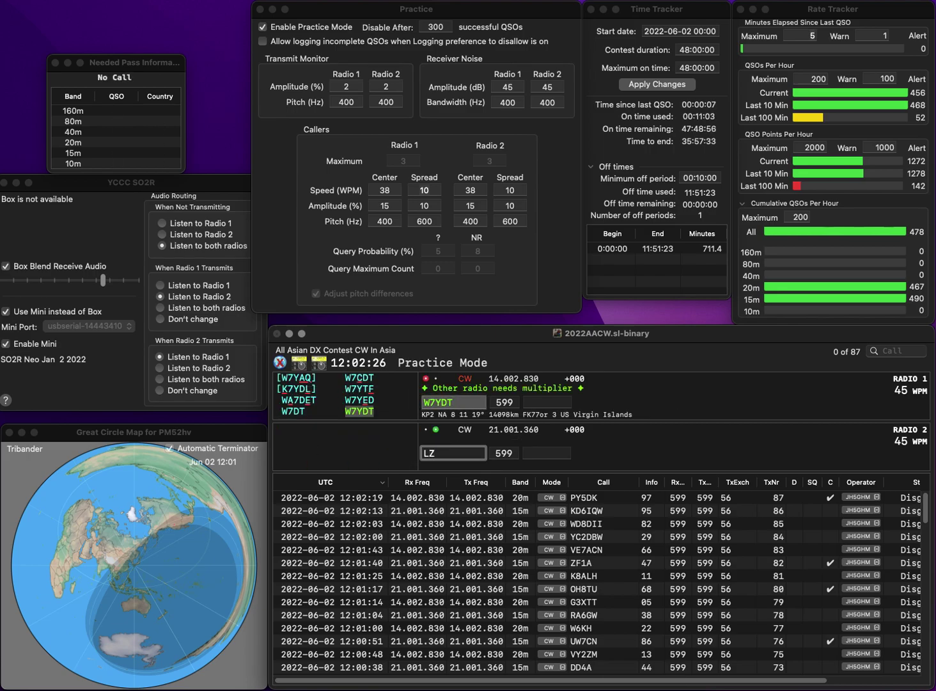
text(7A)
key(Return)
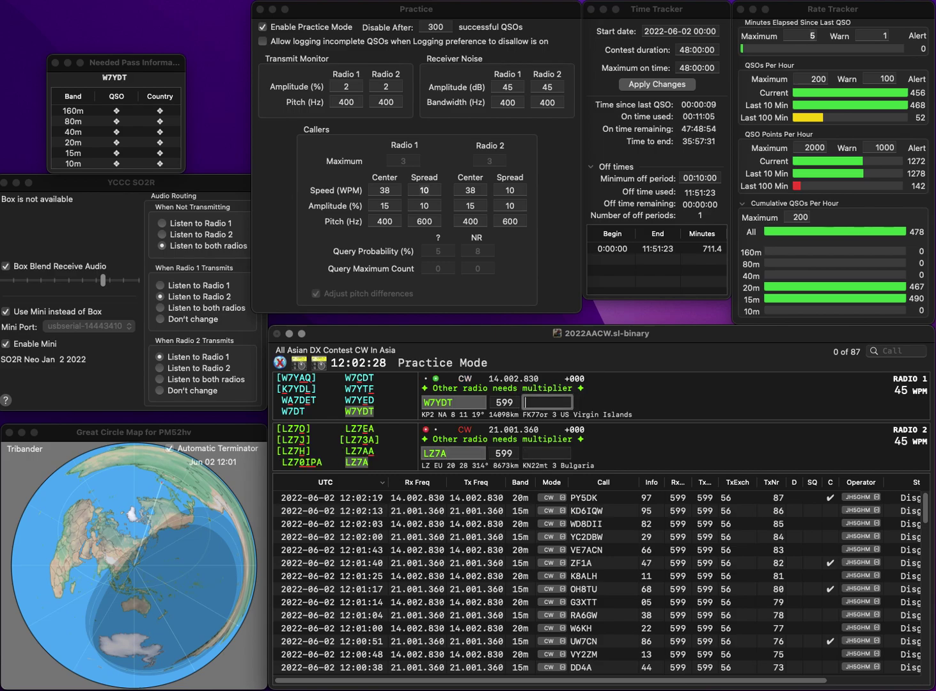
Step: Log W7YDT on Radio 1 with exchange 79 and LZ7A on Radio 2 with exchange 04
text(7)
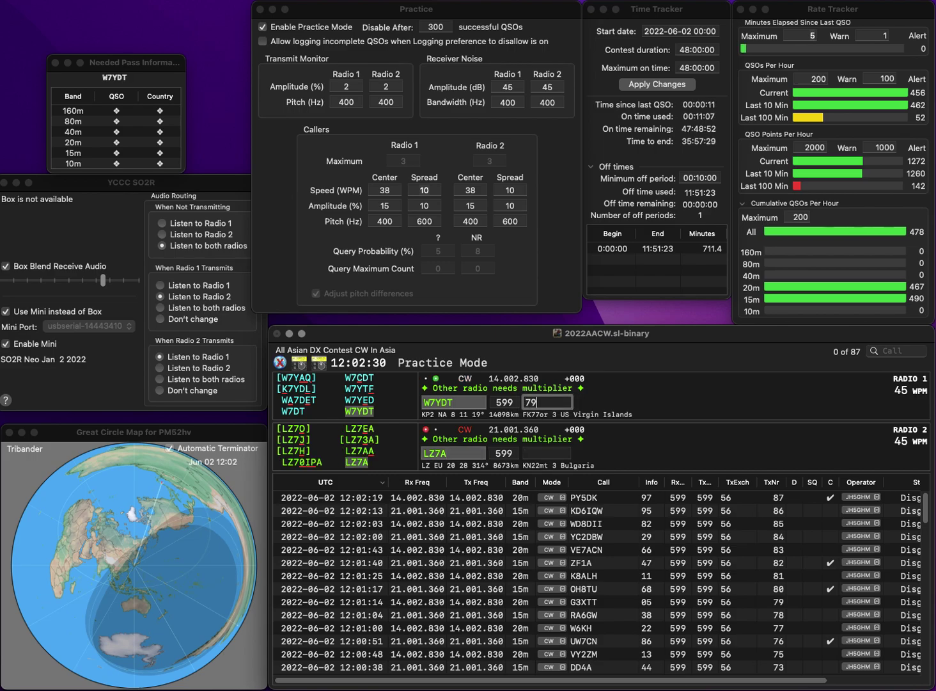
text(9)
key(Return)
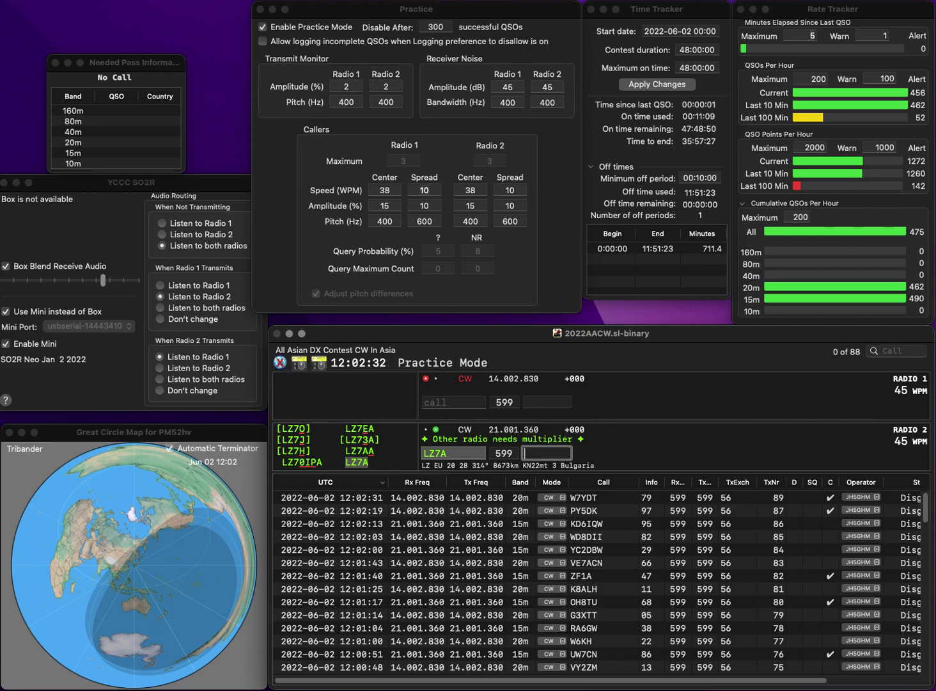
text(04)
key(Return)
text(W3LAS)
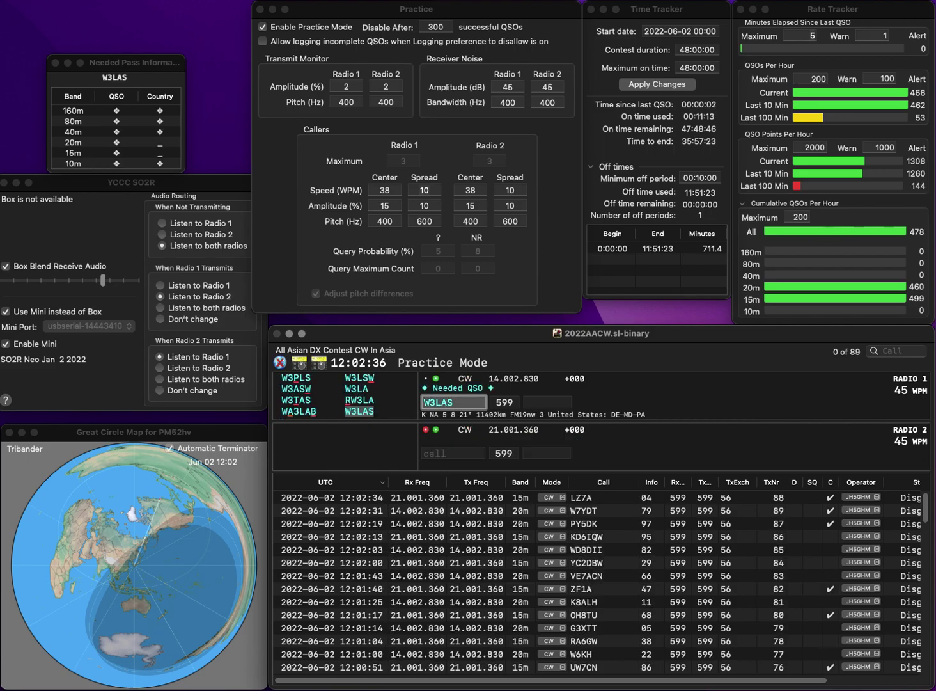
key(Return)
text(OM3W)
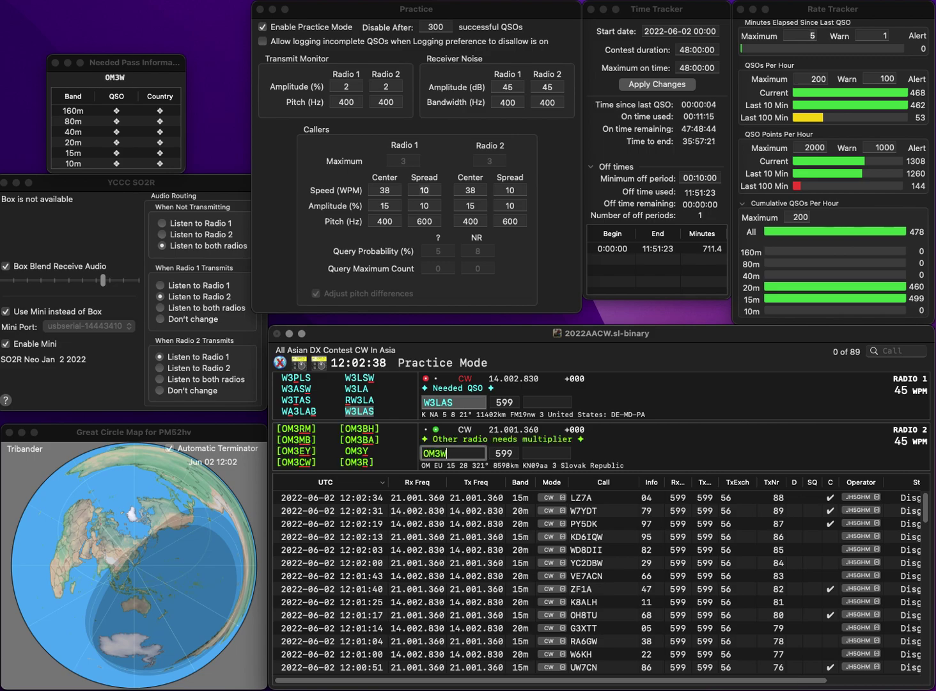
text(BY)
key(Return)
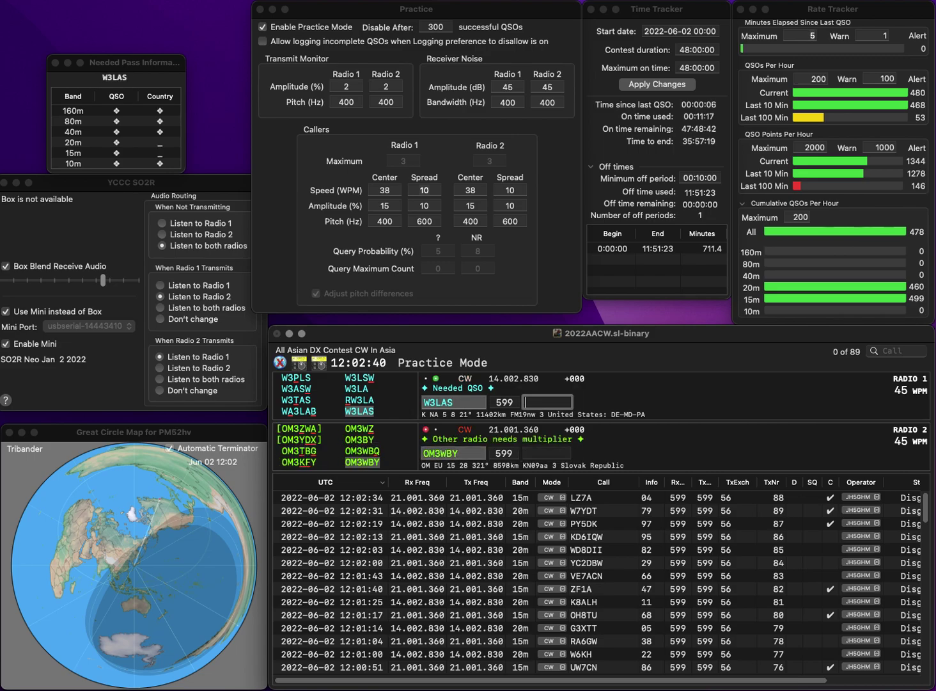
text(07)
key(Return)
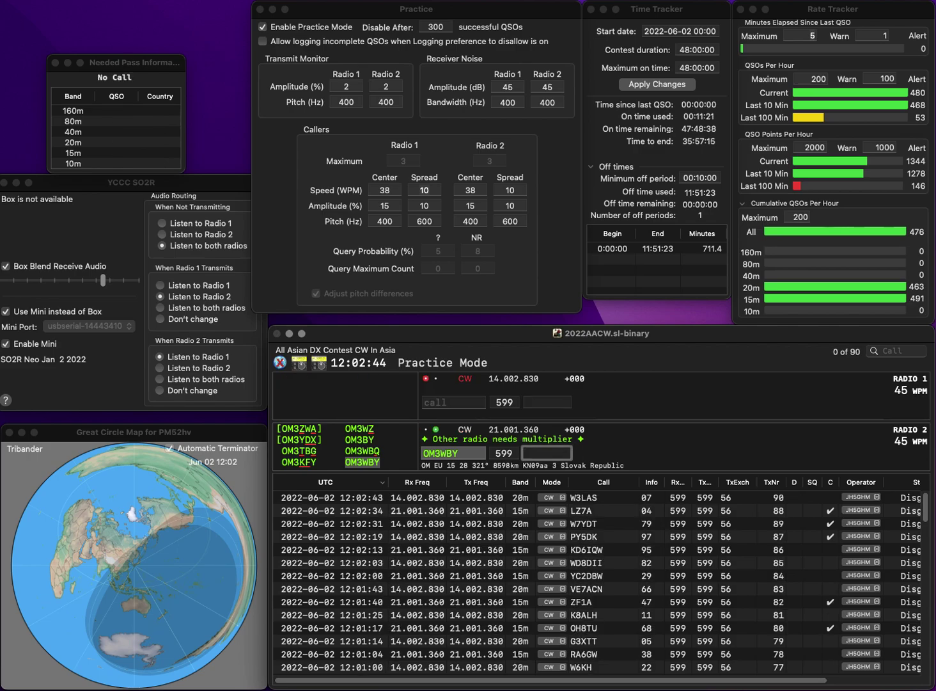
text(57)
key(Return)
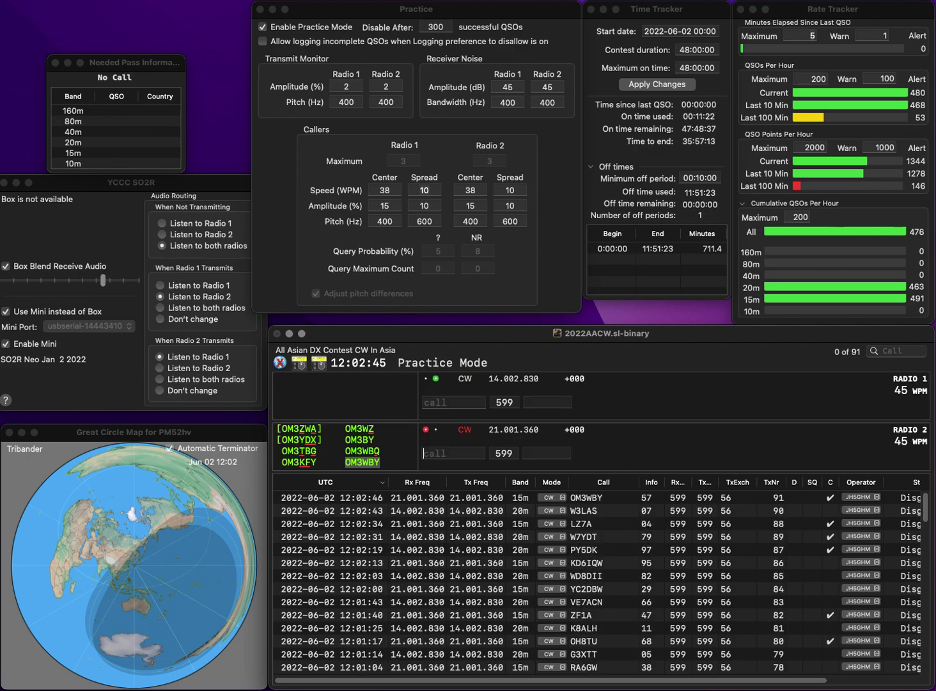
text(W7DGJ)
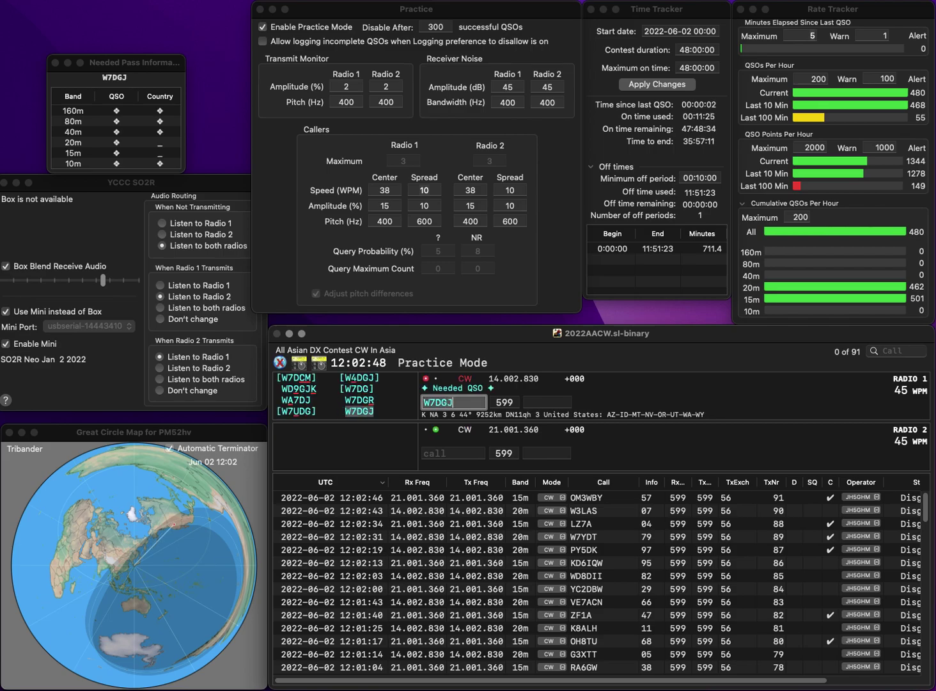
key(Return)
text(SM)
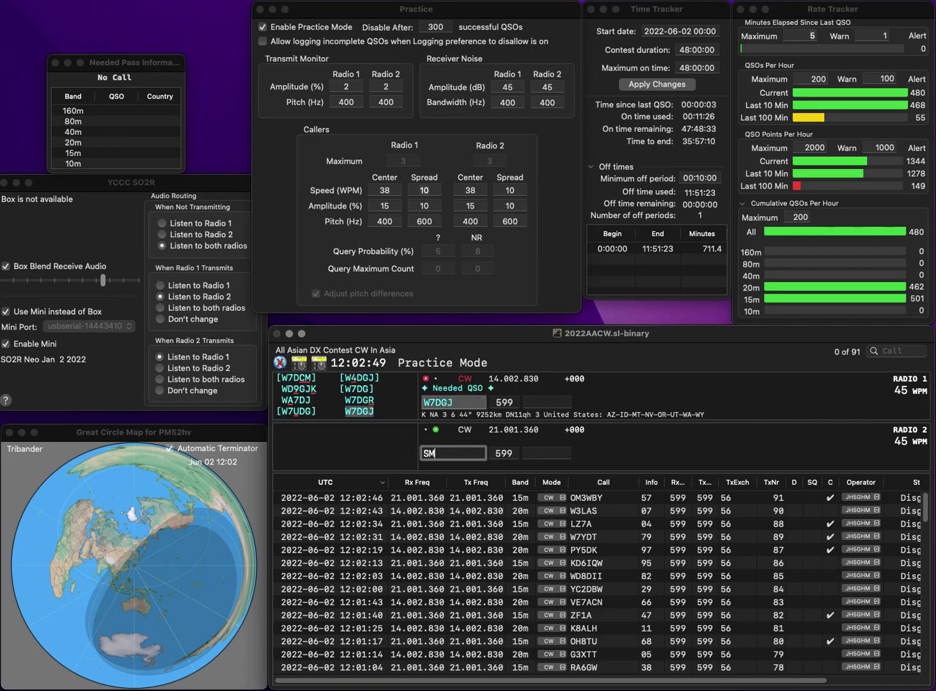
text(M6M)
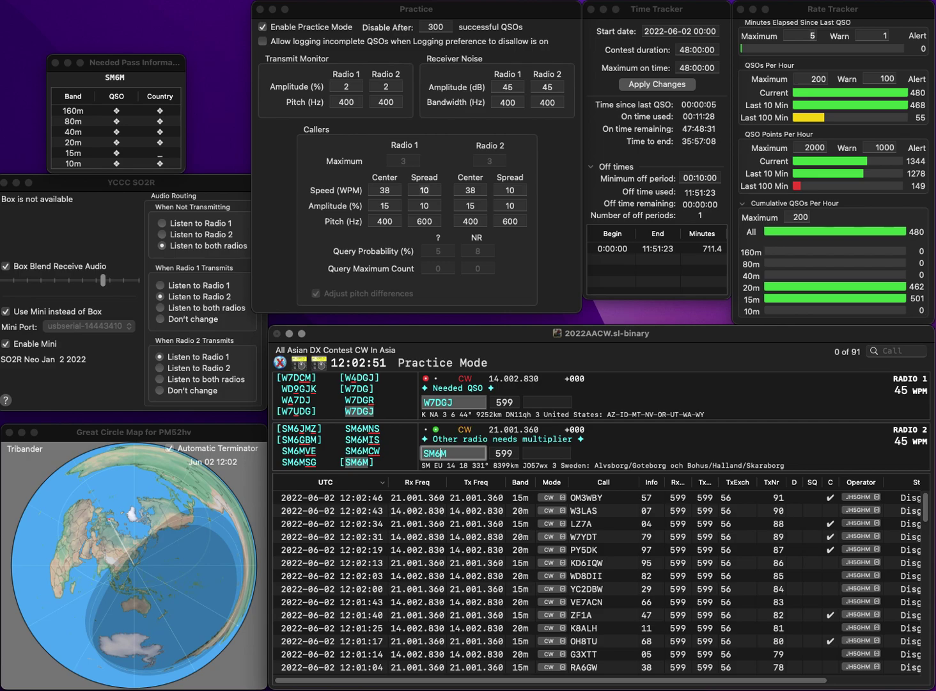
key(Return)
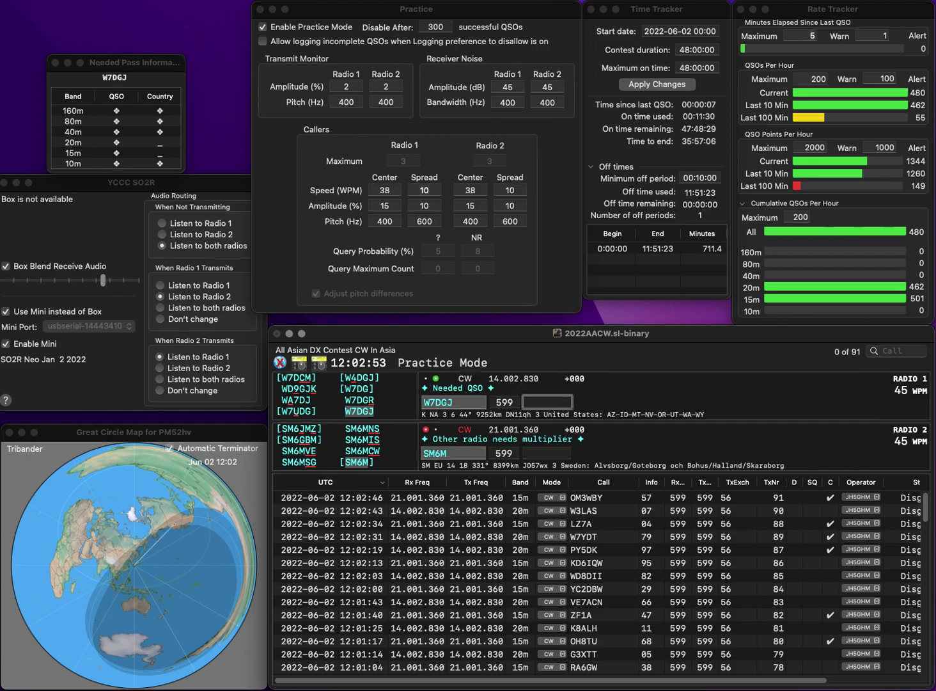
text(88)
key(Return)
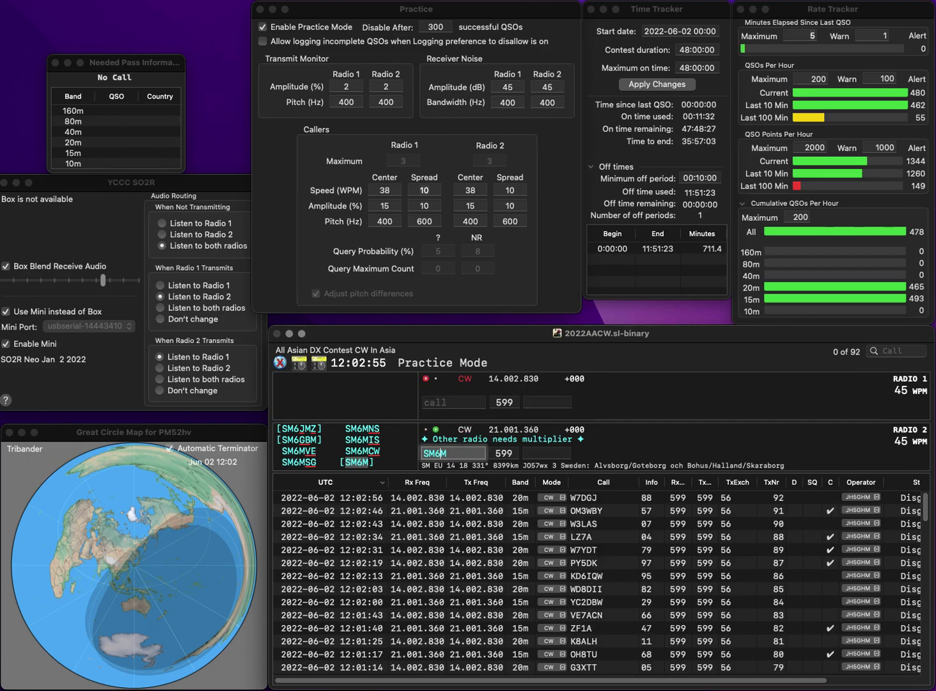
key(BackSpace)
text(3)
key(Return)
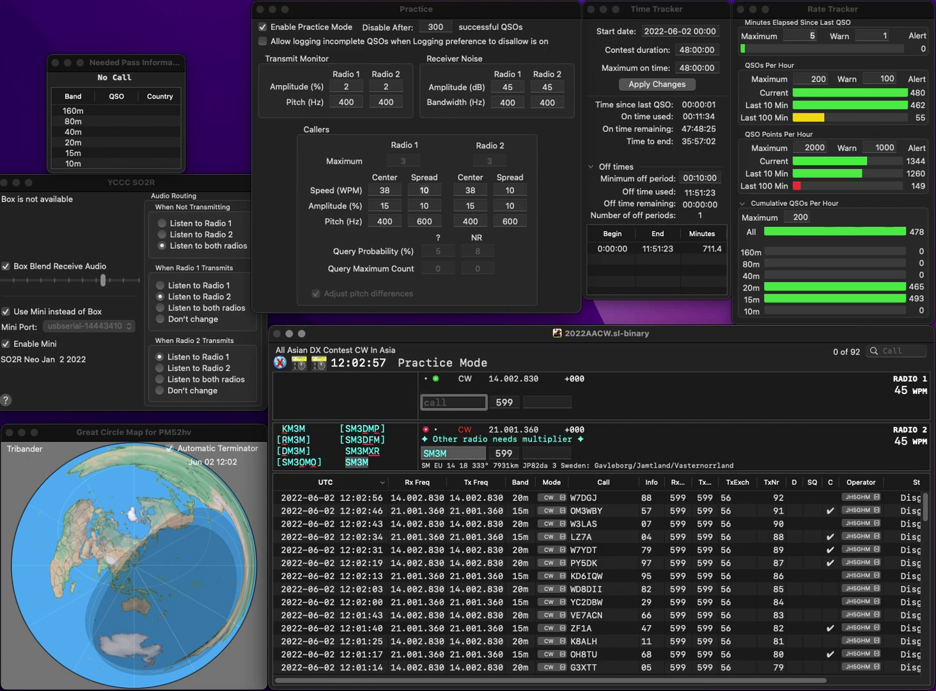
Step: Answer N2UA on Radio 1 with the exchange and return to the SM3M contact on Radio 2
text(N2UA)
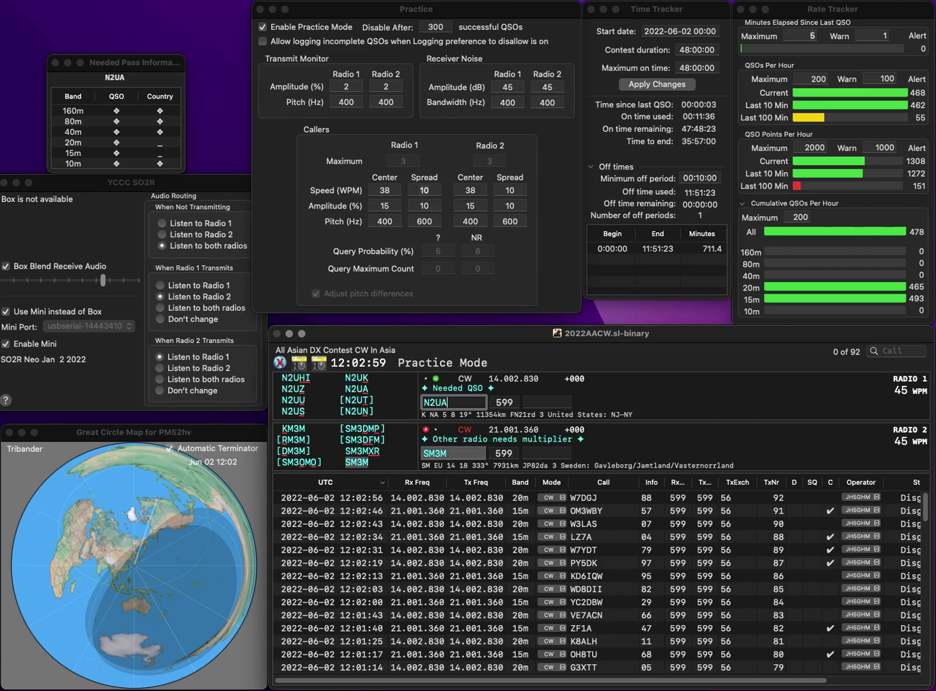
key(Return)
key(space)
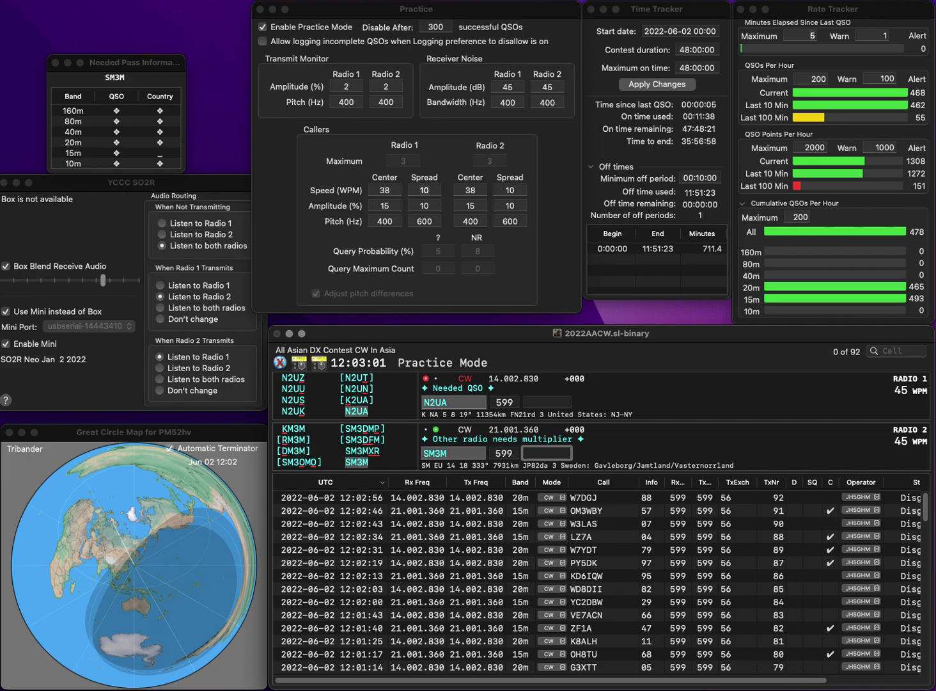
text(10)
key(Return)
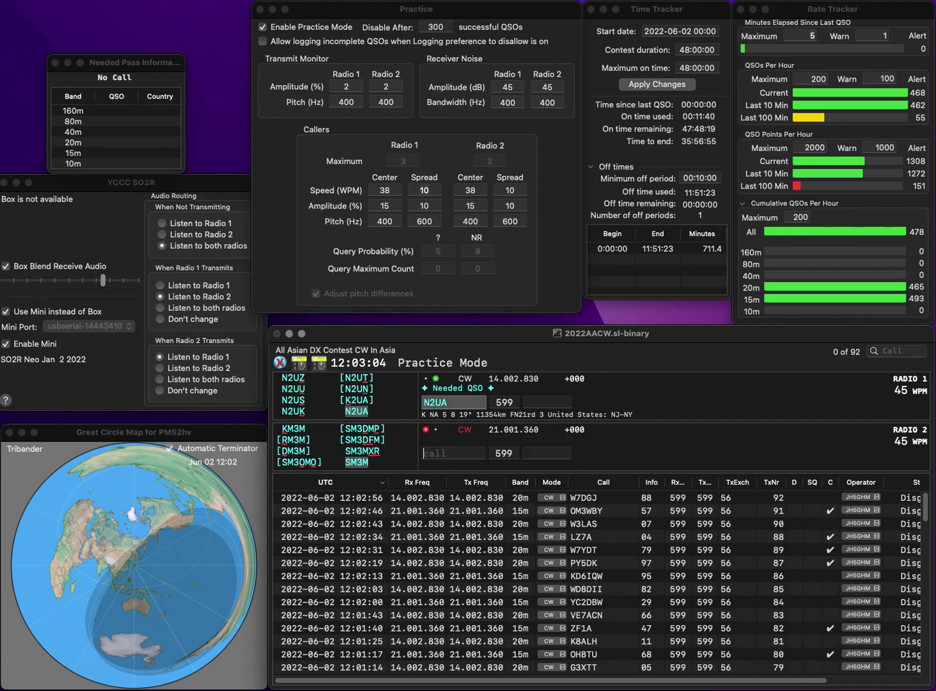
text(92)
key(Return)
text(DJ)
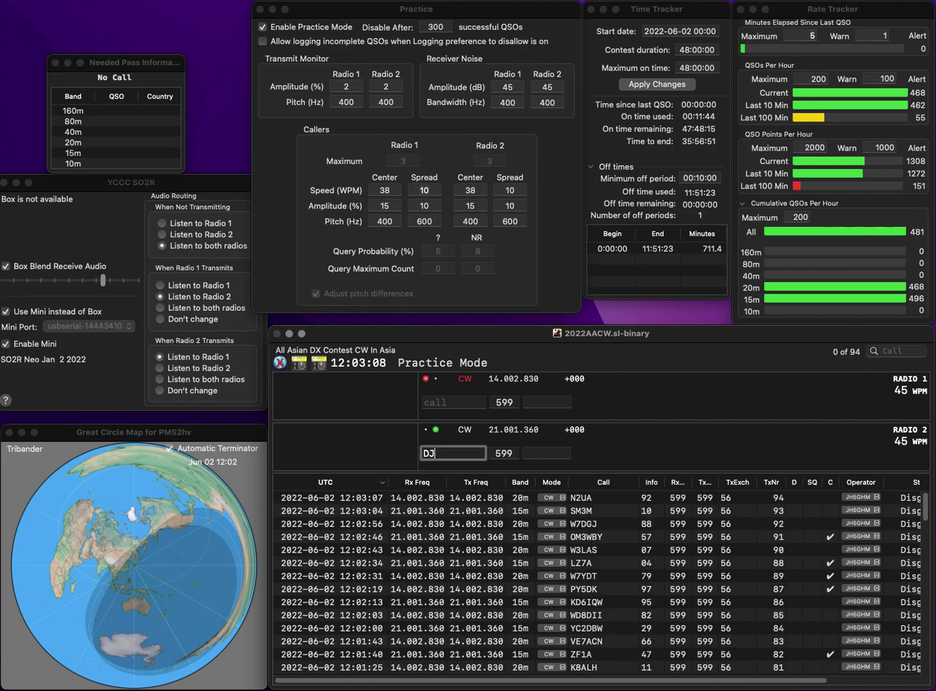
text(7RL)
key(Return)
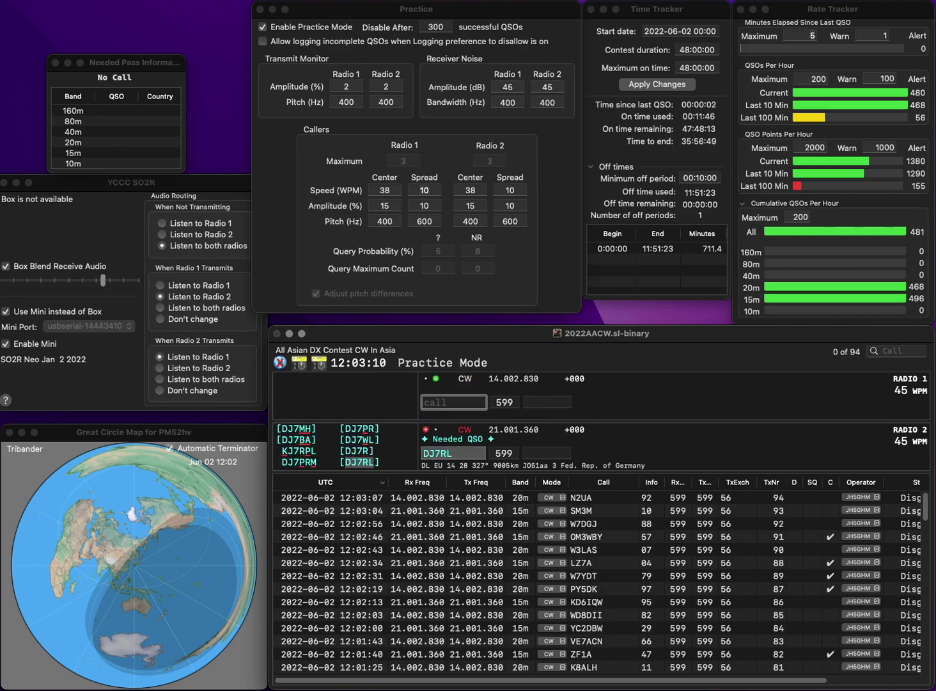
text(NP3K)
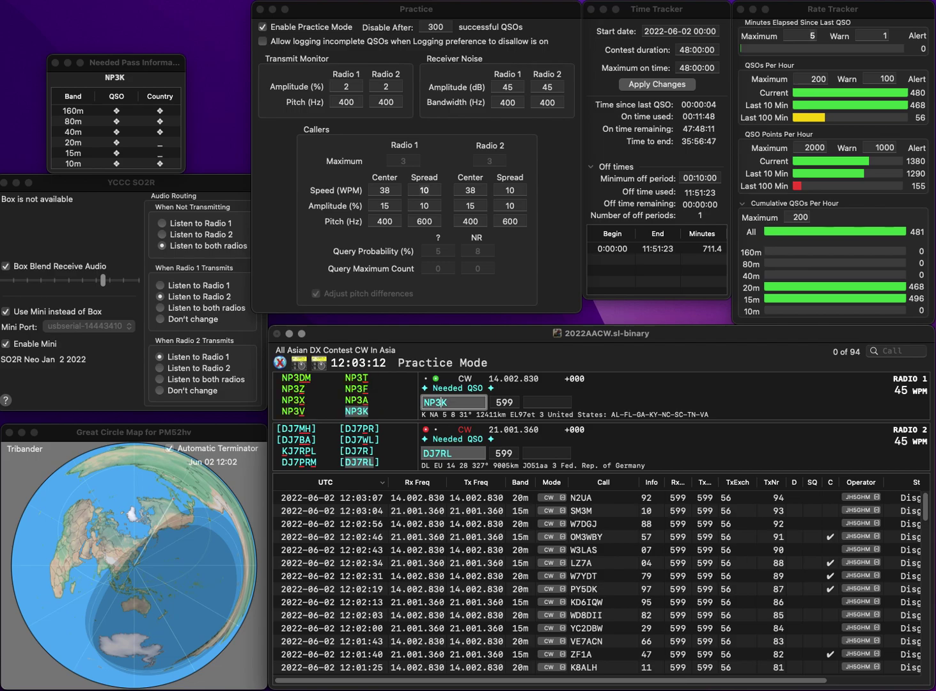
key(Return)
key(space)
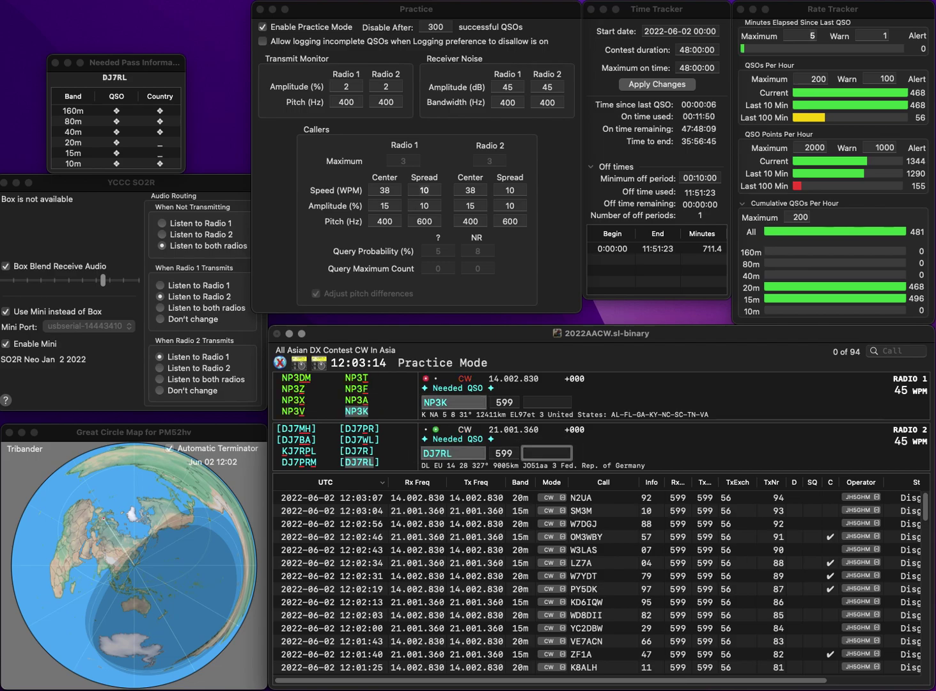
text(46)
key(Return)
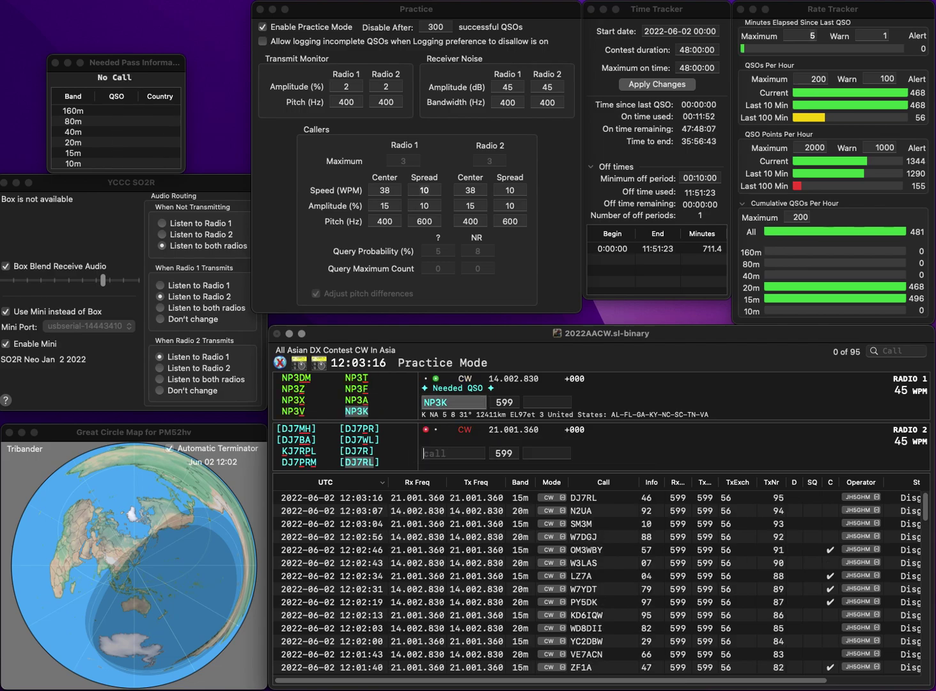
text(47)
key(Return)
text(K9)
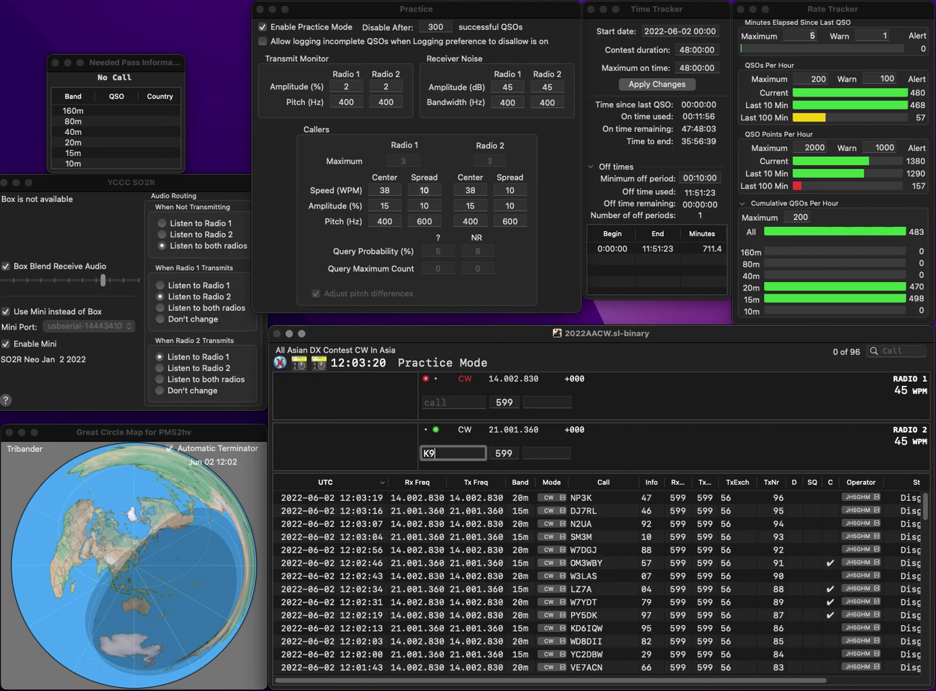
text(YY)
key(Return)
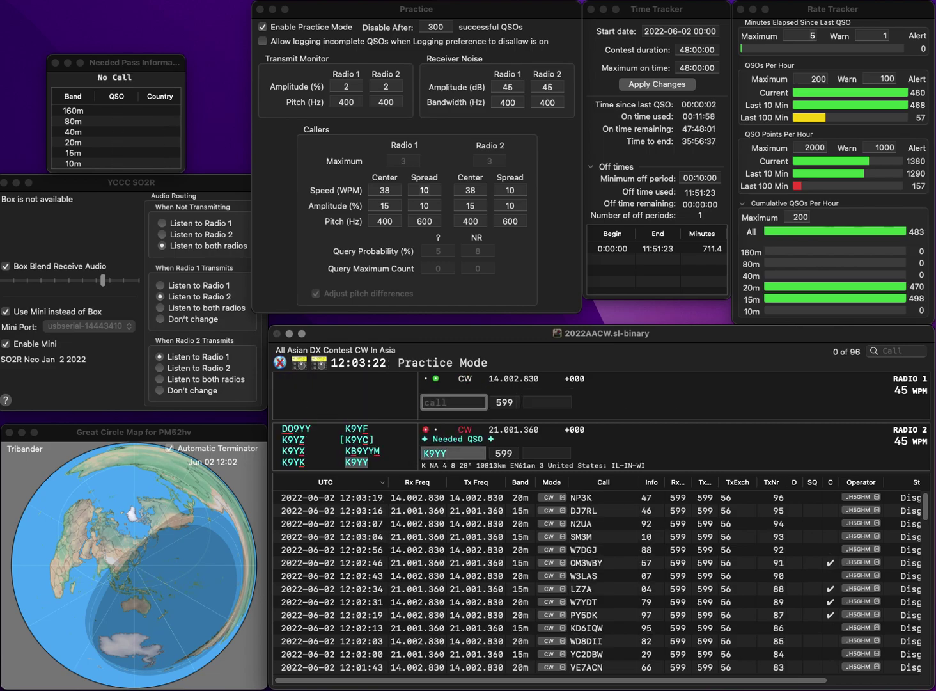
text(M6DJK)
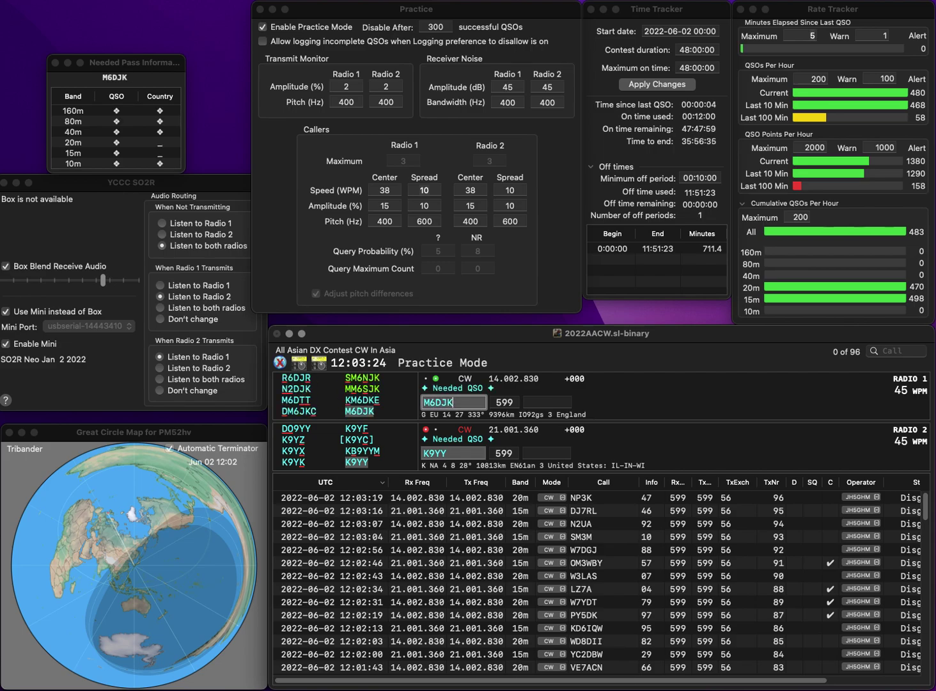
key(Return)
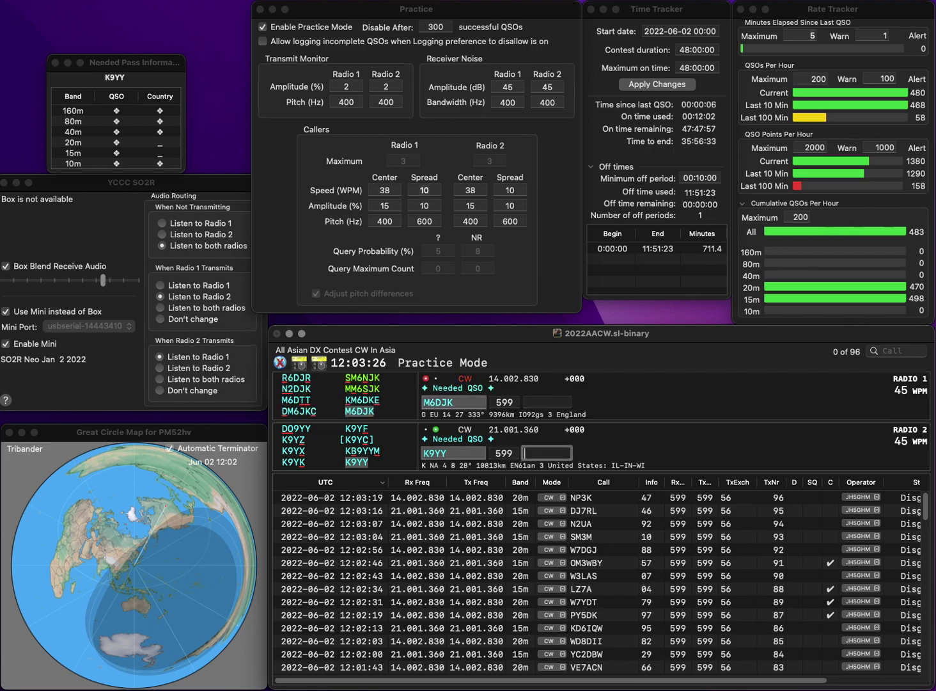
text(07)
key(Return)
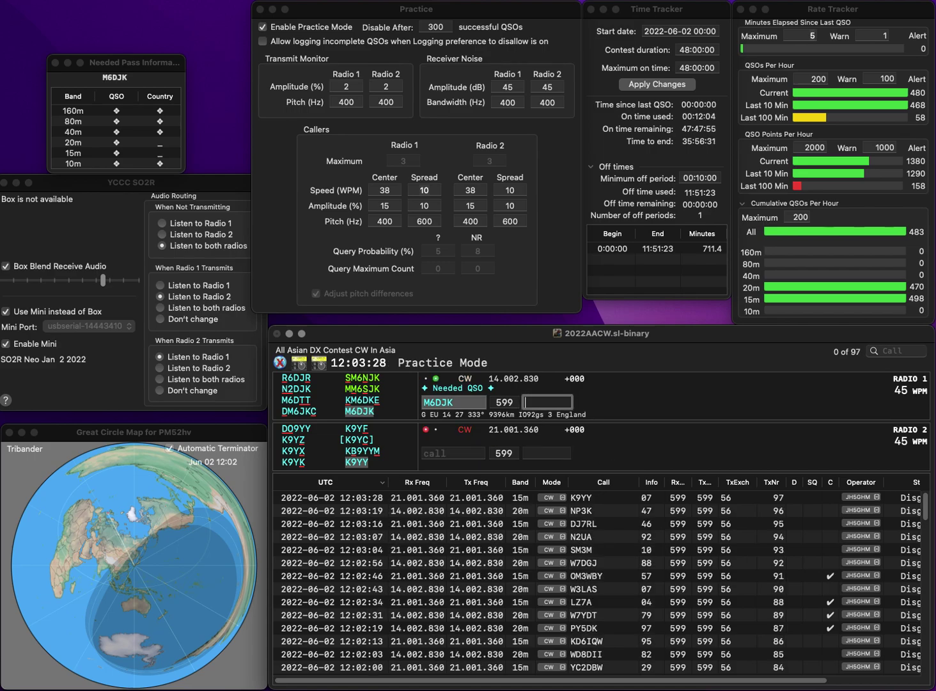
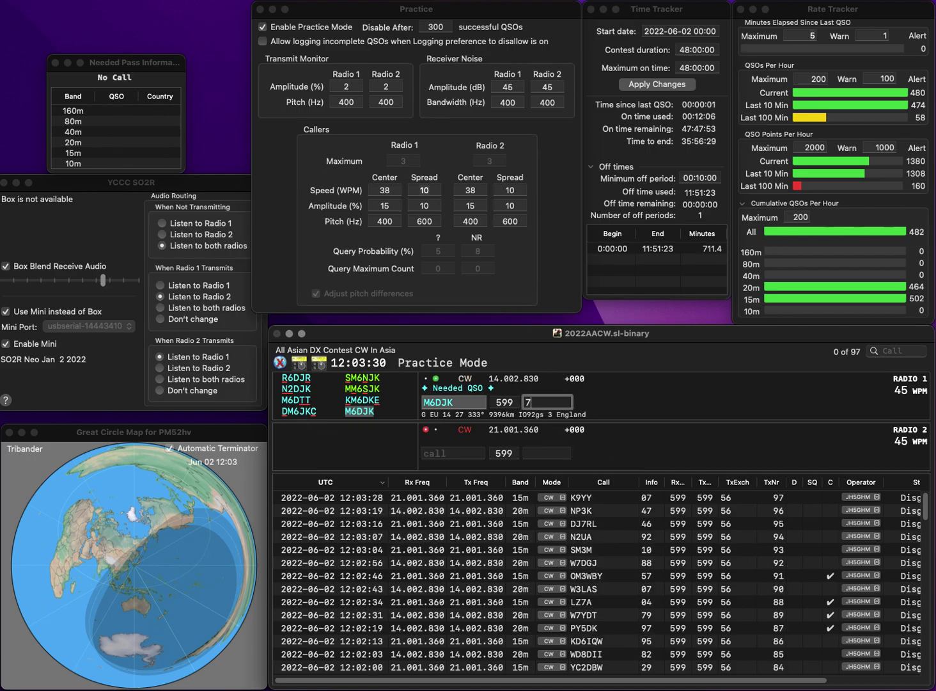
text(70)
key(Return)
text(K3)
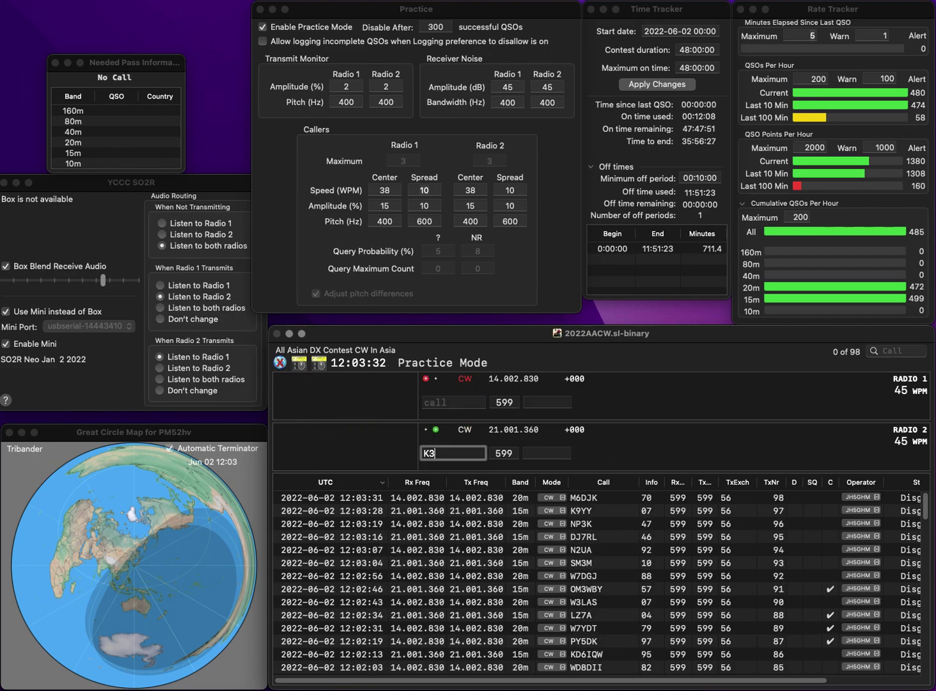
text(MBVK3MB)
key(Return)
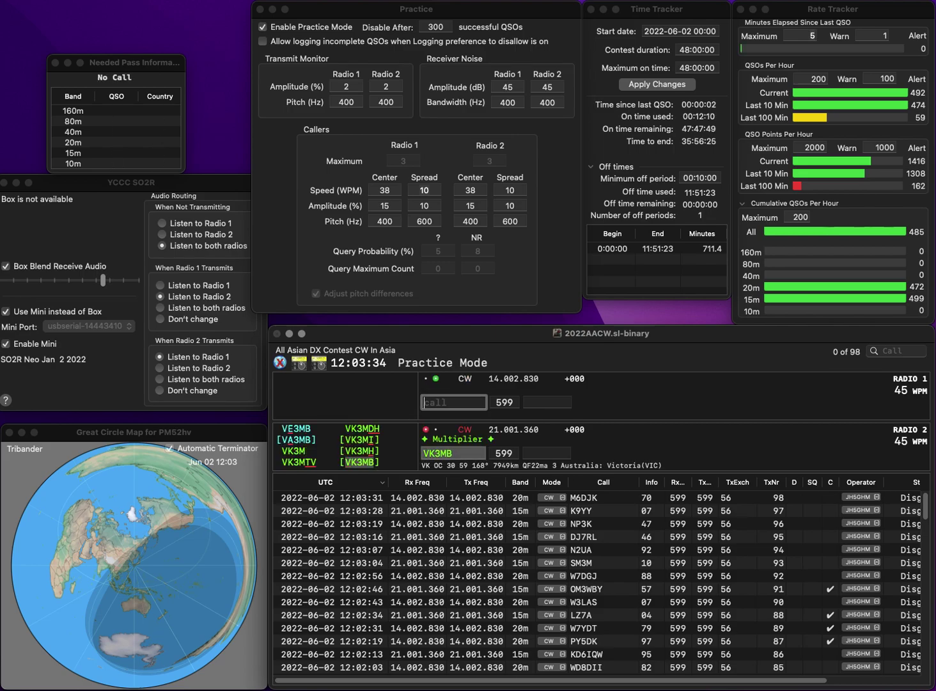
text(N2DEQ)
key(Return)
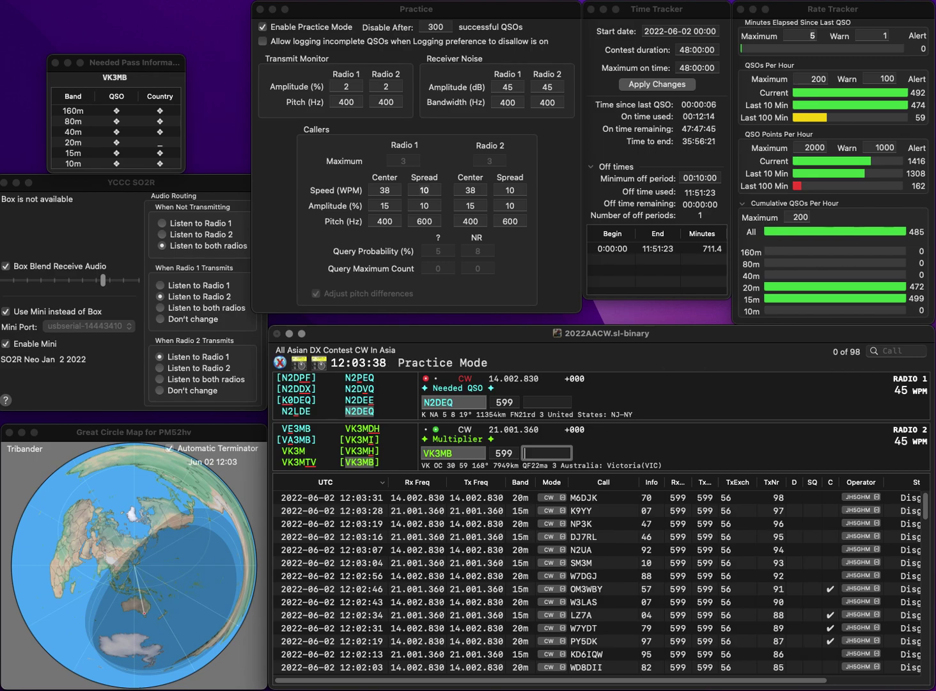
text(51)
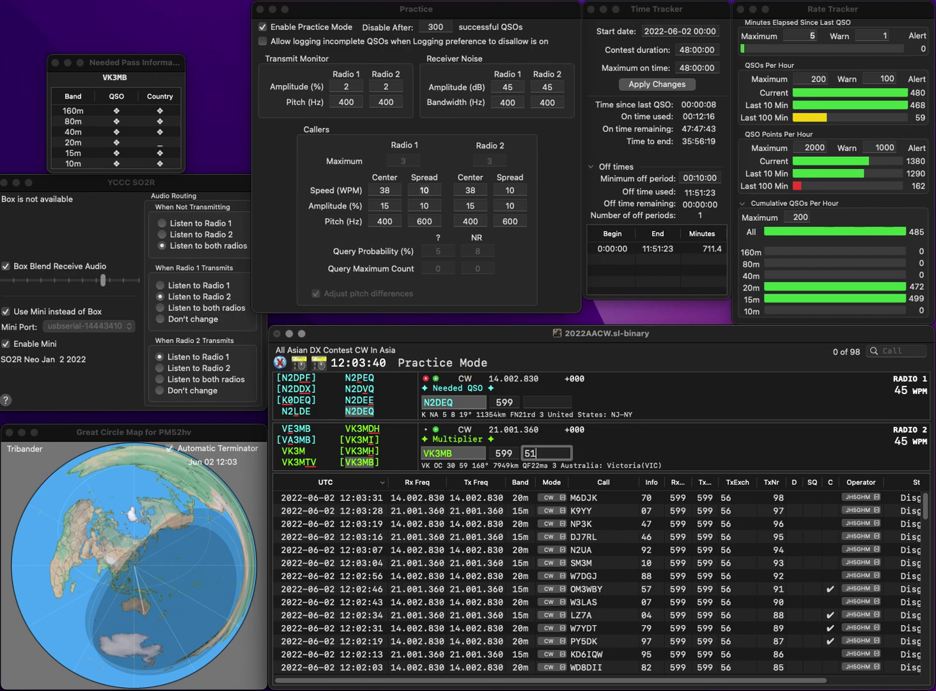
key(Return)
text(65)
key(Return)
Step: Send the partial call KM on Radio 2, answer W4AU on Radio 1, and complete the Radio 2 call as KM7DX
text(K)
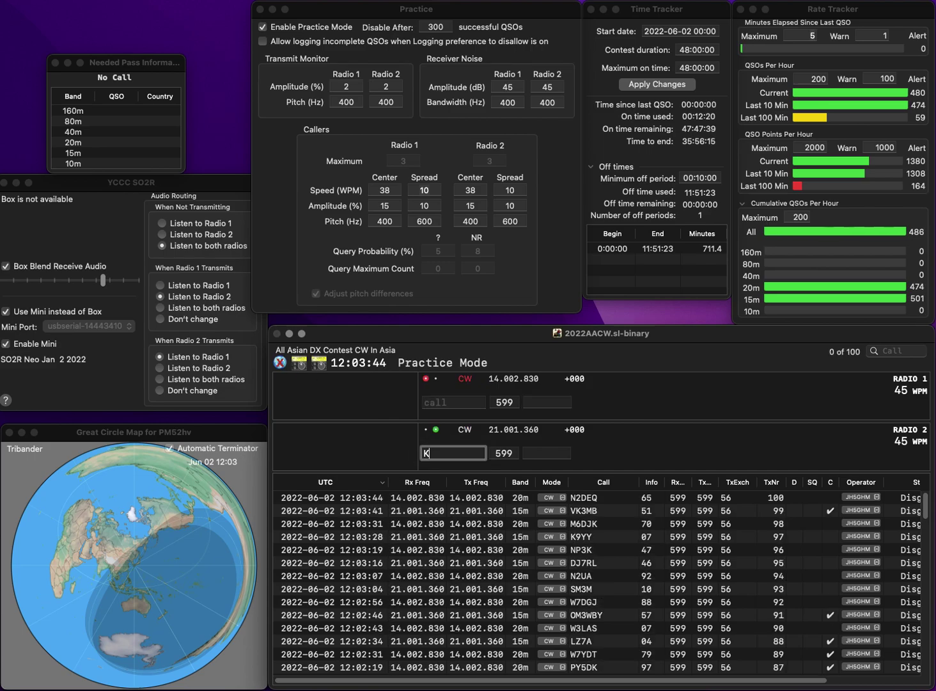
text(M)
key(Return)
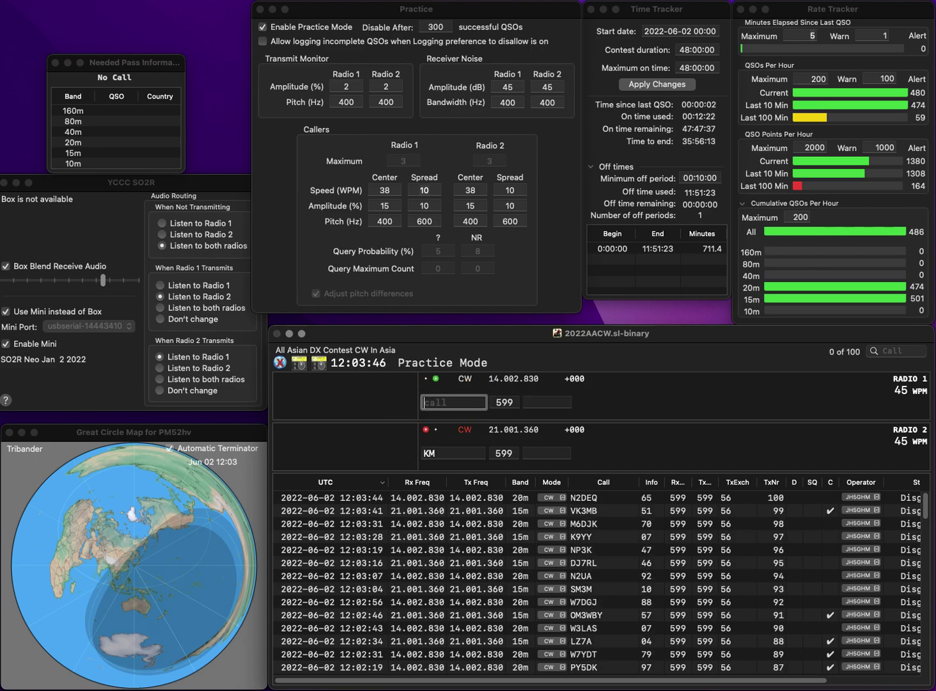
text(W4AU)
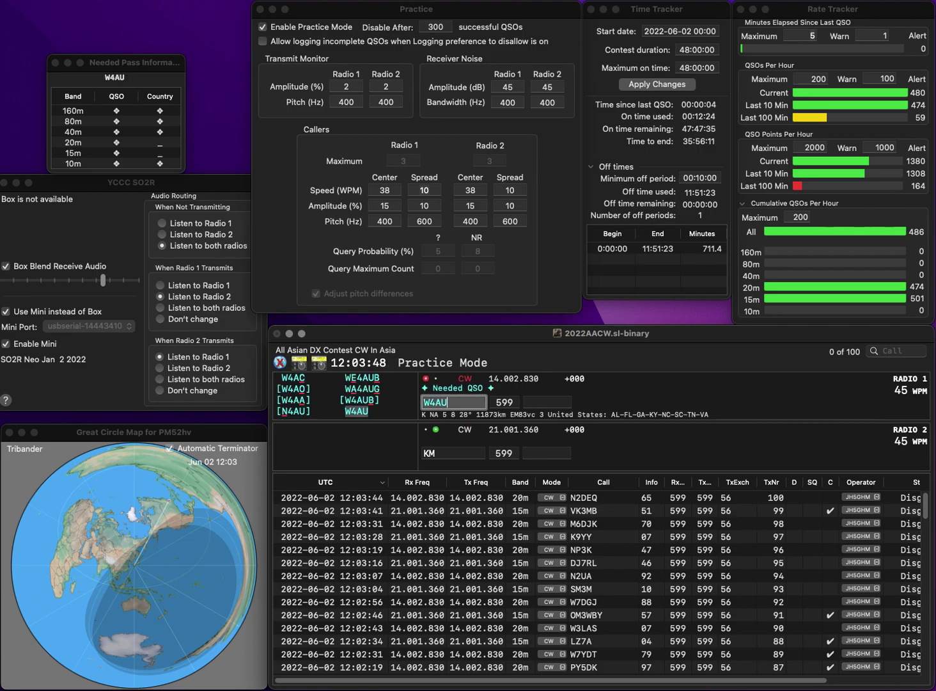
key(Return)
text(7DX)
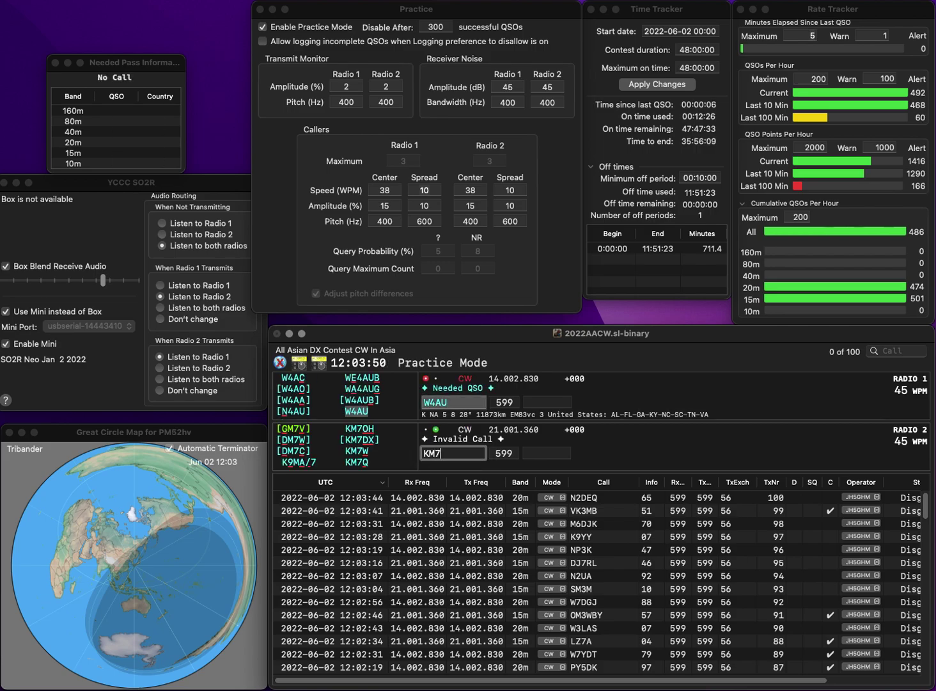
key(Return)
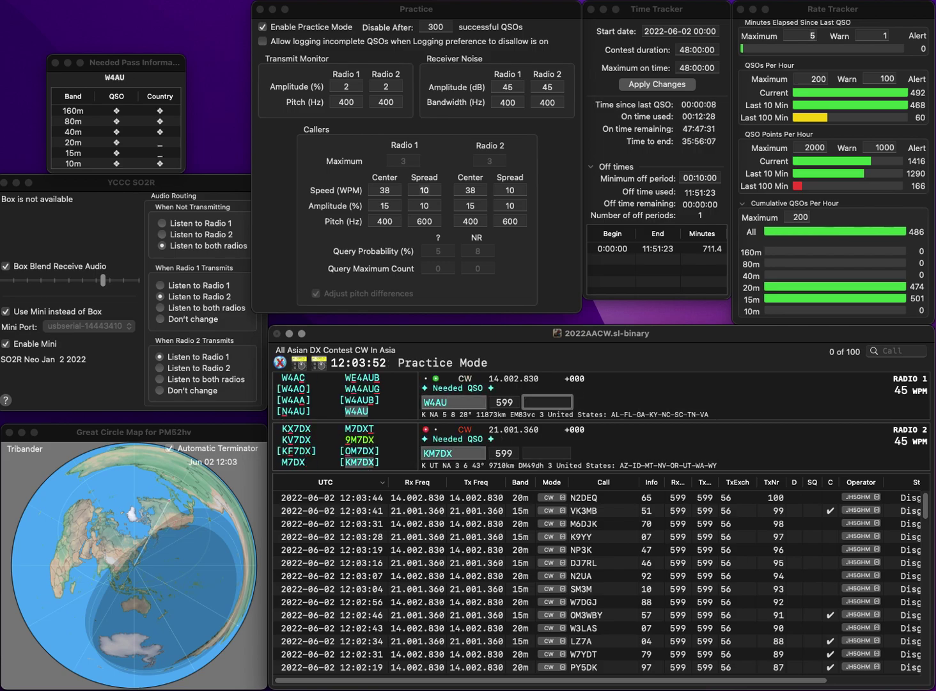
text(86)
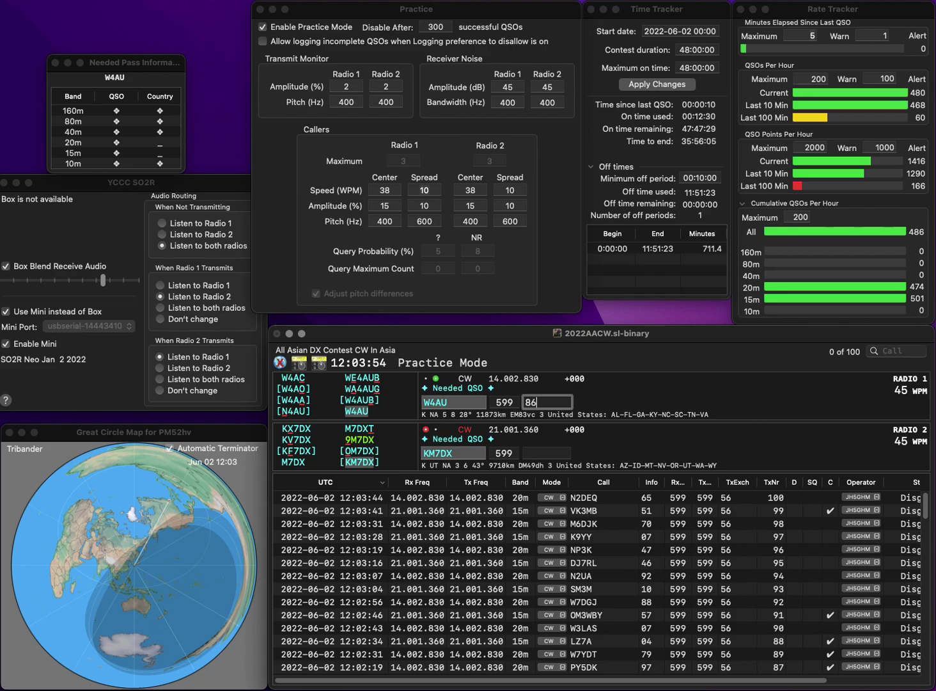
key(Return)
text(74)
key(Return)
text(IN)
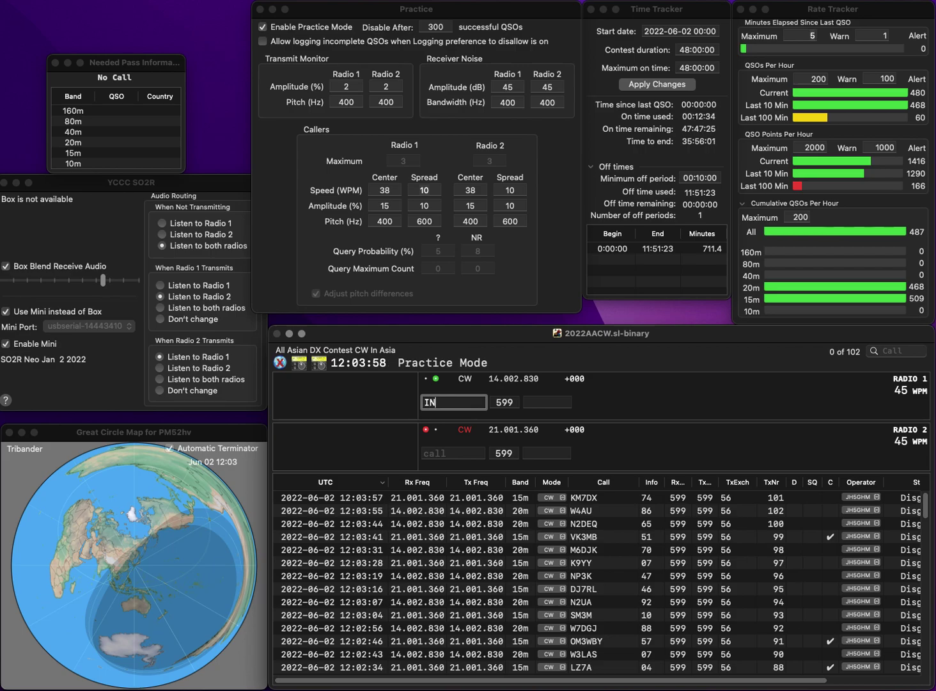
text(3ZDR)
key(Return)
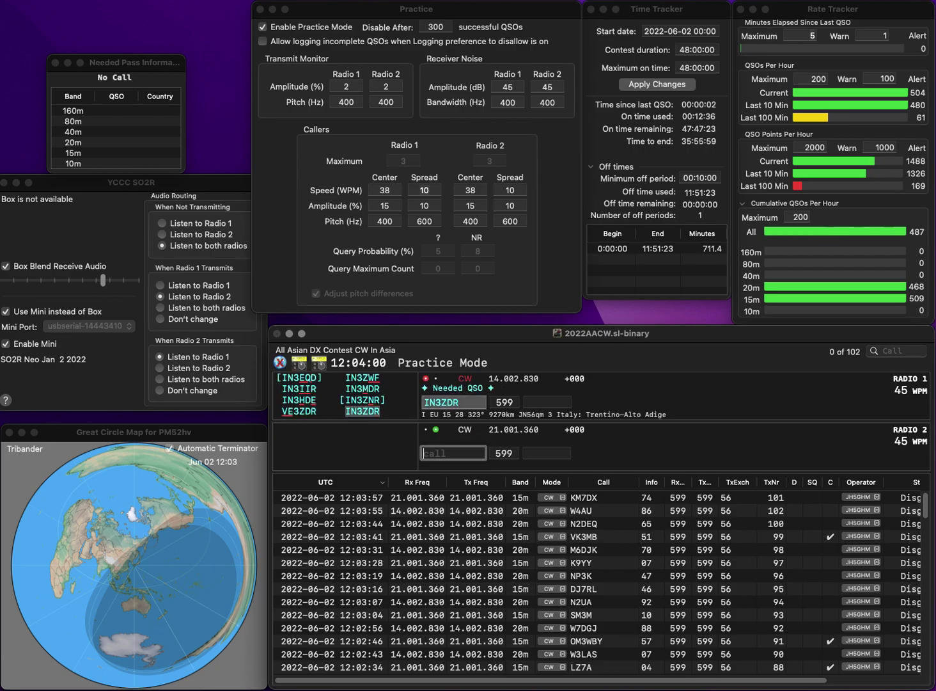
text(1EUD)
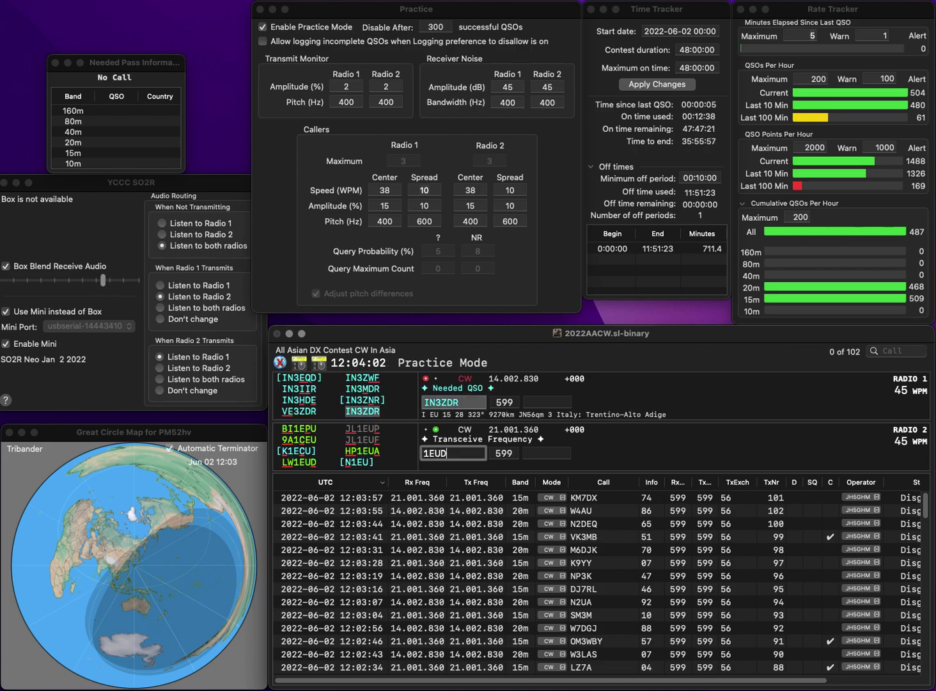
key(super+Left)
text(LW)
key(Return)
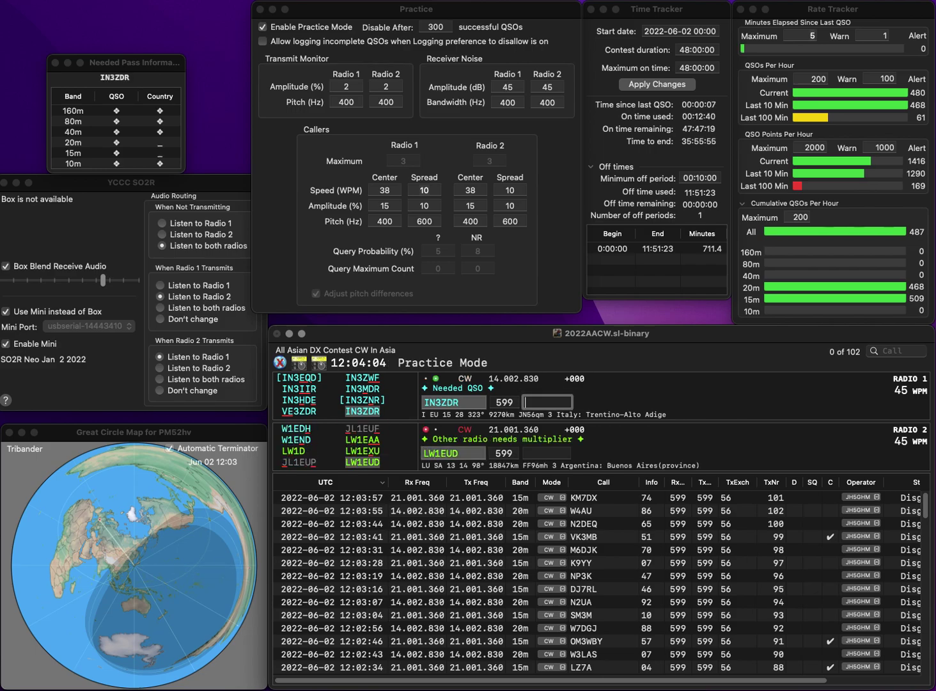
Step: Log IN3ZDR on Radio 1 with exchange 21 and LW1EUD on Radio 2 with exchange 53
text(21)
key(Return)
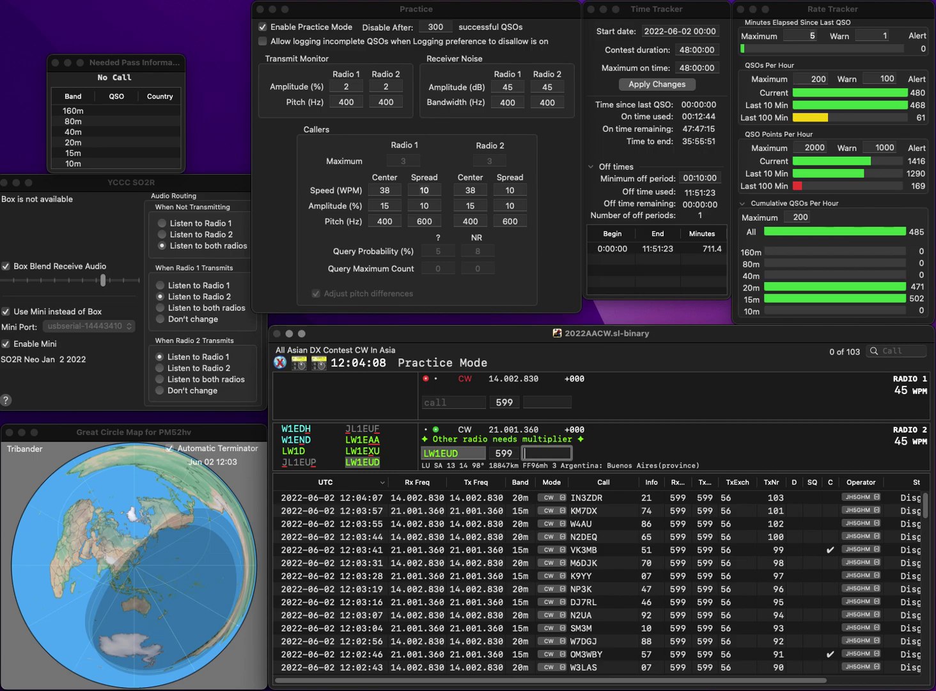
text(5)
key(Return)
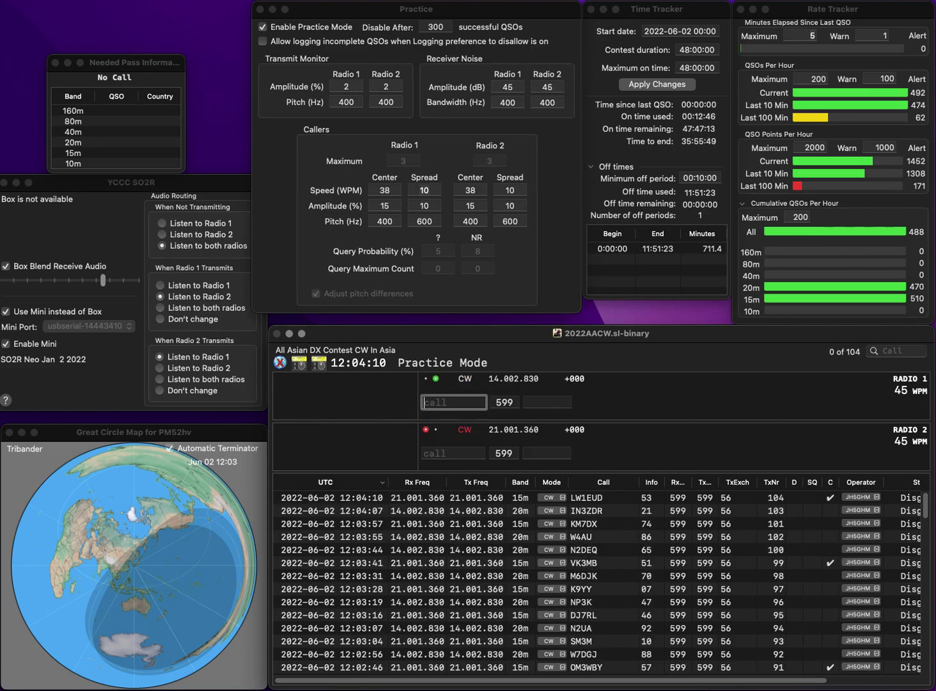
text(D1KKT)
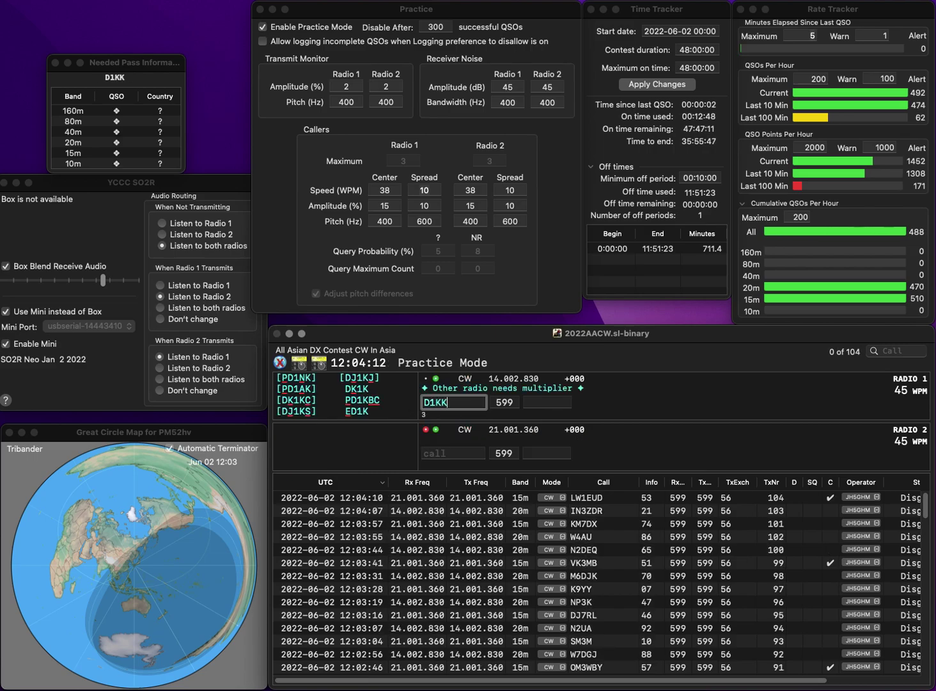
key(Left)
key(Left)
key(Left)
key(Left)
key(BackSpace)
text(K)
key(Return)
text(OK1)
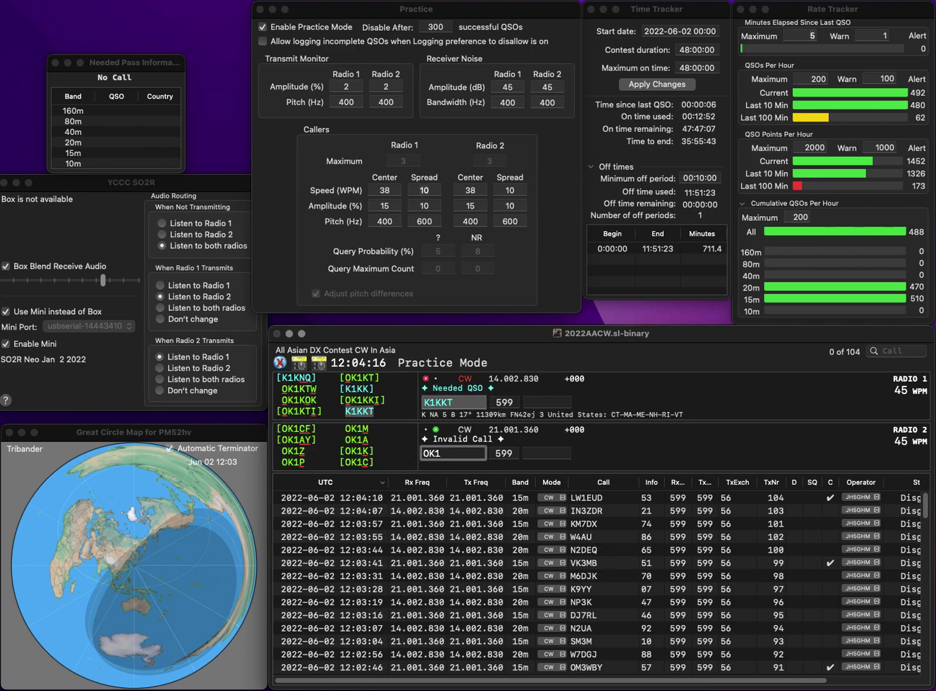
text(HES)
key(Return)
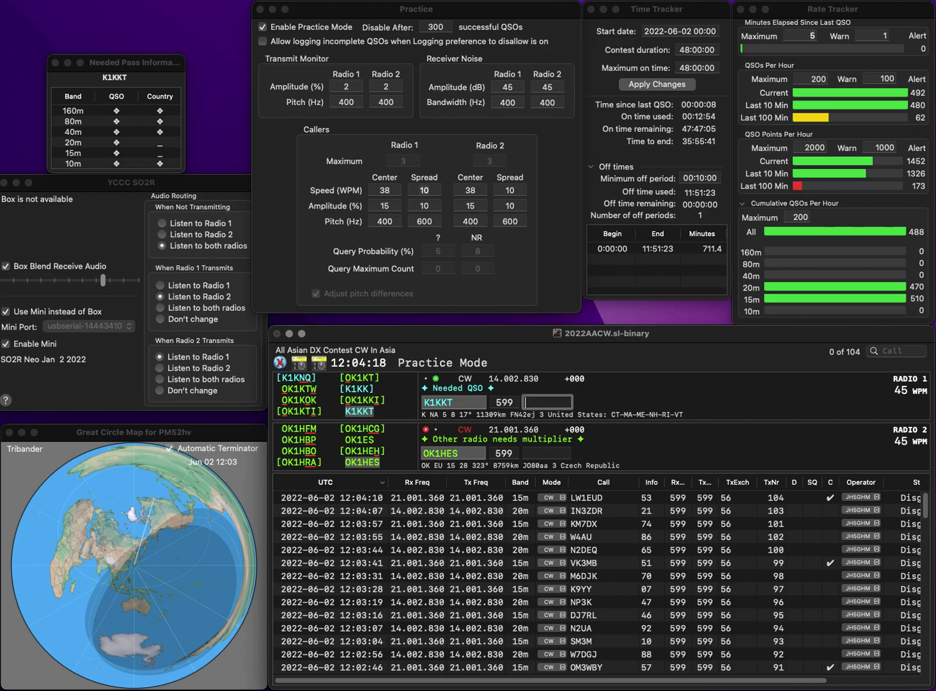
Step: Log K1KKT on Radio 1 with exchange 25 and return to the OK1HES call on Radio 2 for editing
key(Return)
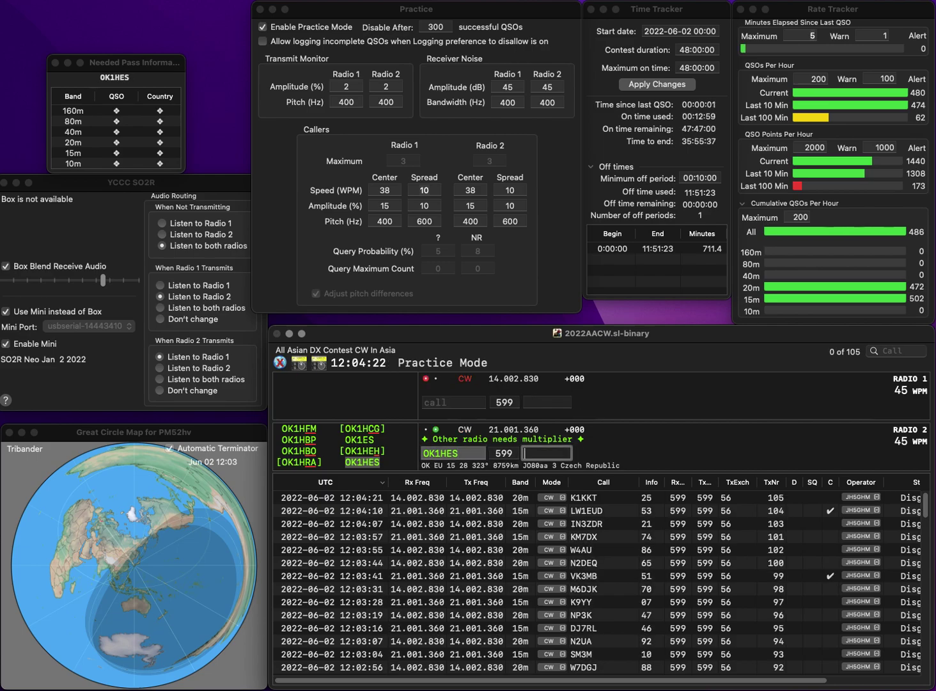
key(space)
key(Left)
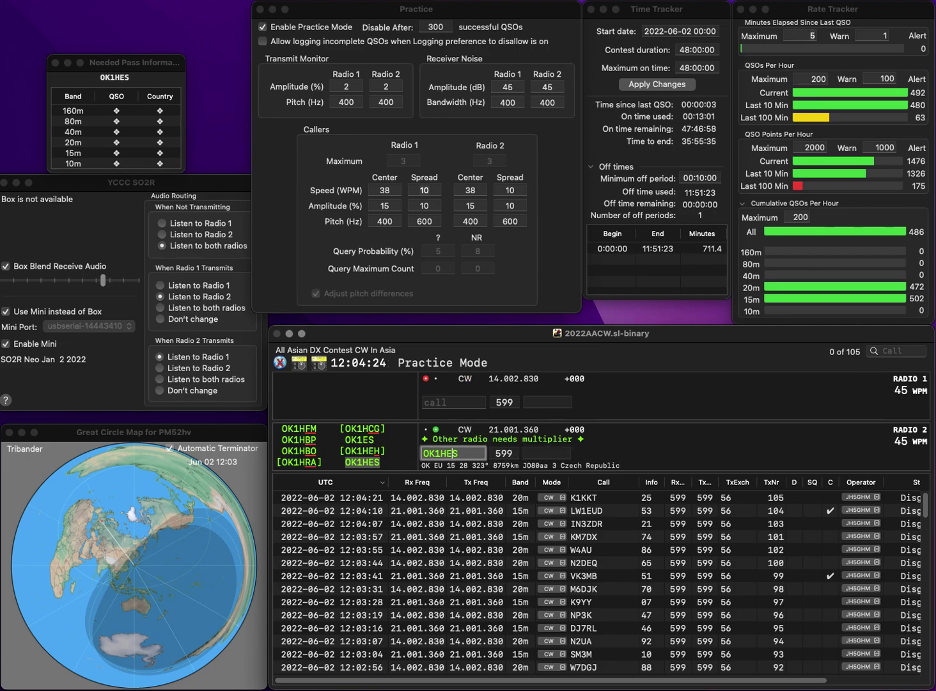
key(BackSpace)
text(I)
key(Return)
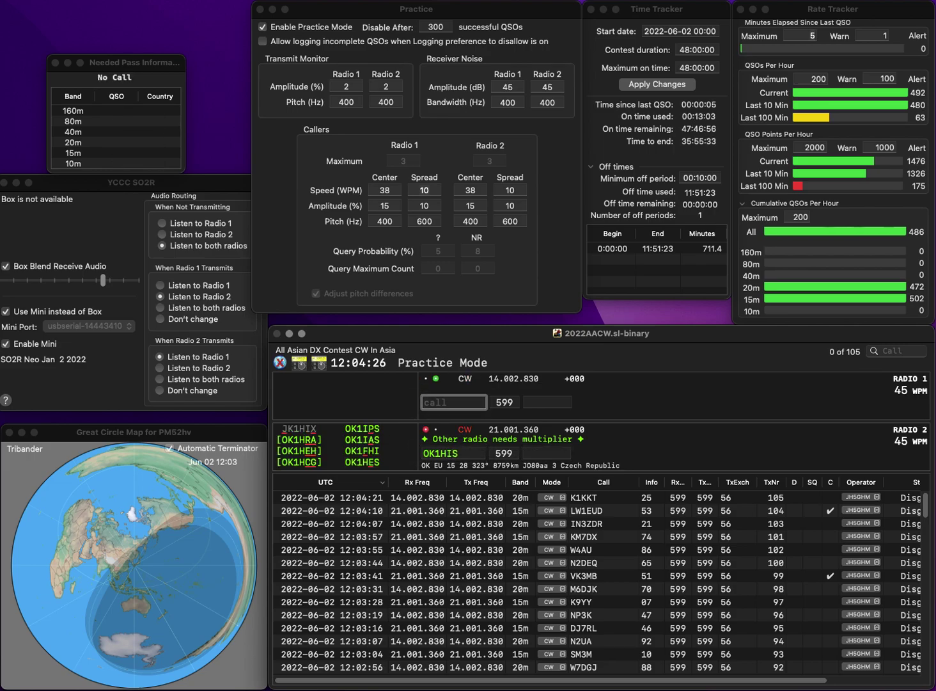
text(2FF)
key(Left)
key(Left)
key(Left)
text(K)
key(Return)
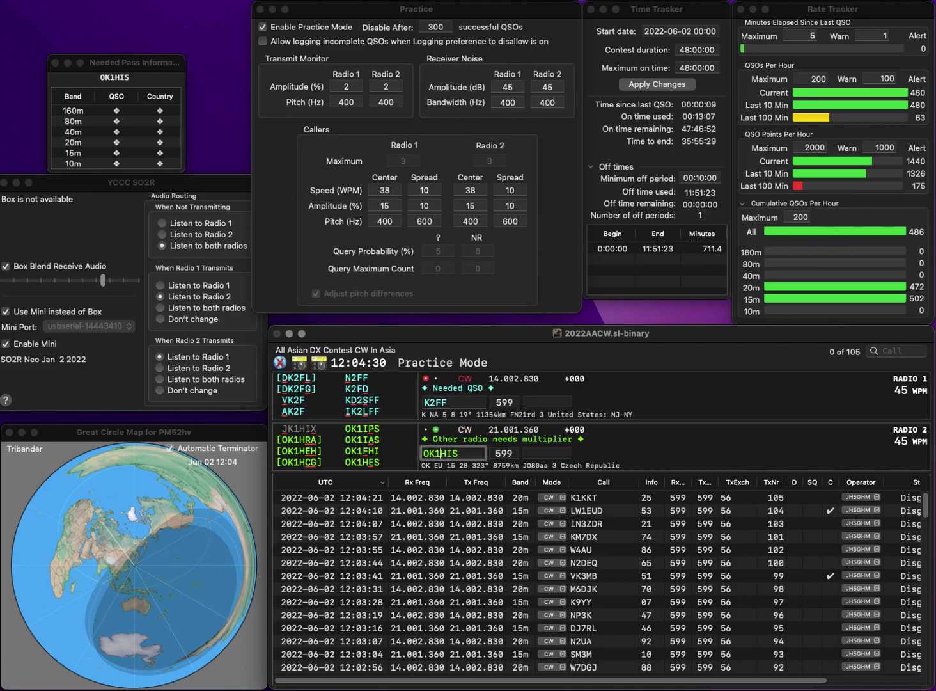
key(Left)
key(Left)
key(BackSpace)
key(Delete)
key(Delete)
text(HEH)
key(Return)
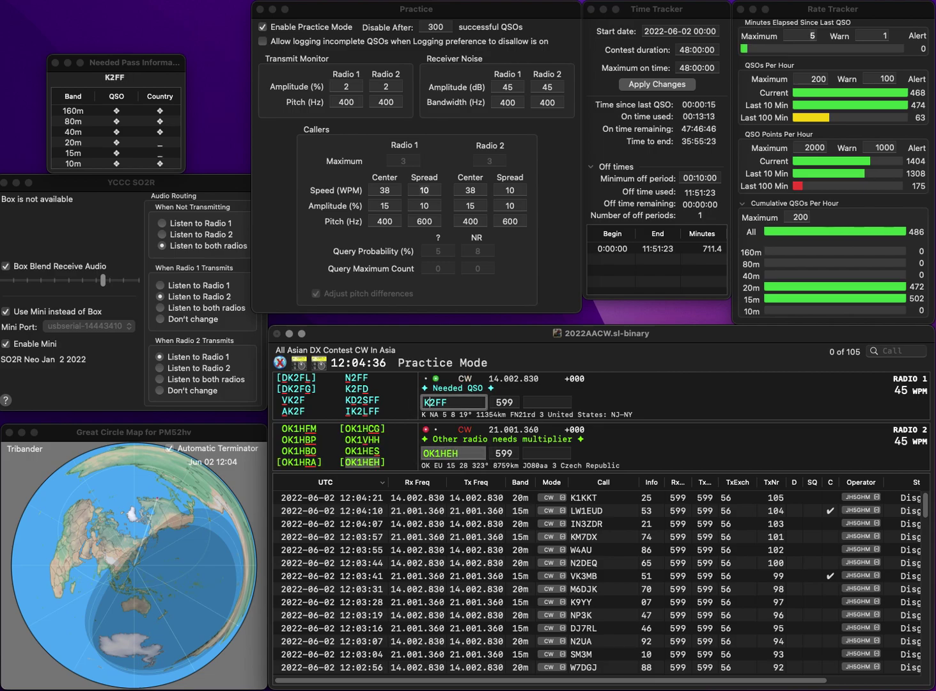
Step: Correct the Radio 1 callsign to K3FF and log OK1HEH on Radio 2 with received exchange 59
key(Delete)
text(3)
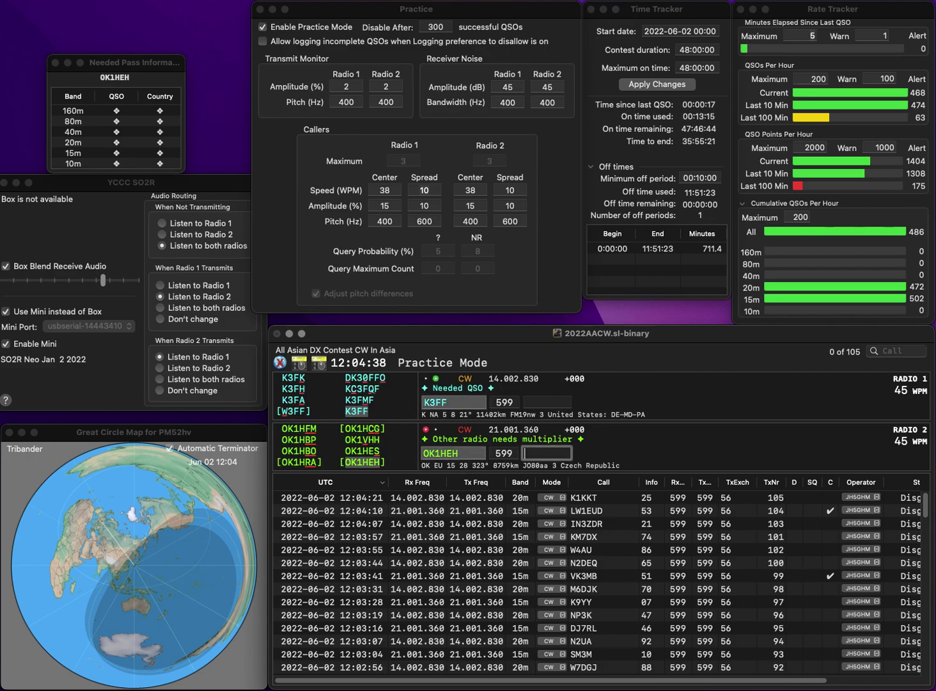
text(59)
key(Return)
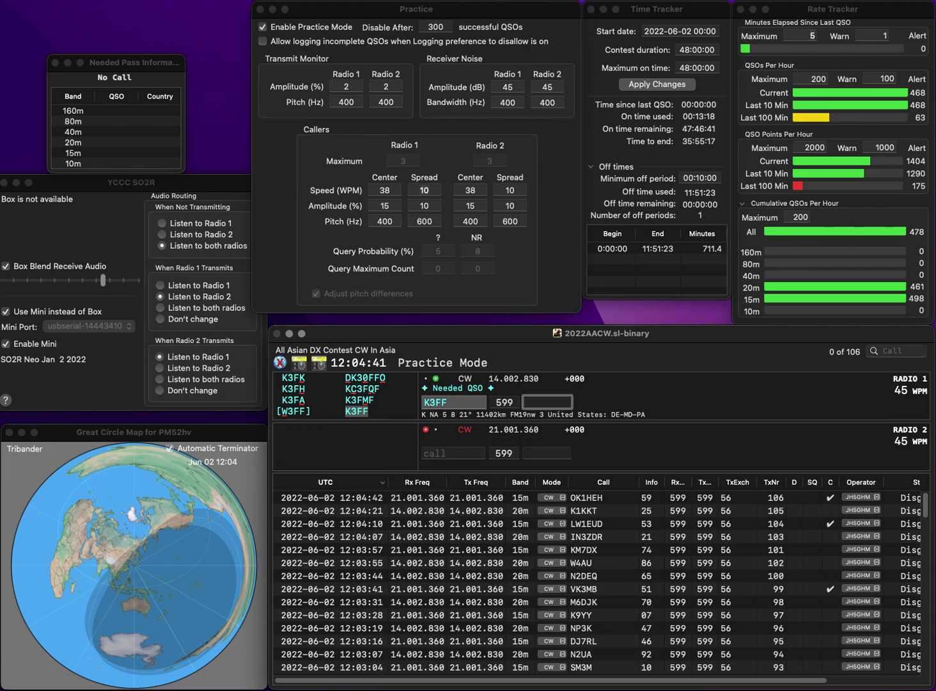
Step: Log K3FF on Radio 1 with received exchange 71 and answer K8VIC on Radio 2
text(71)
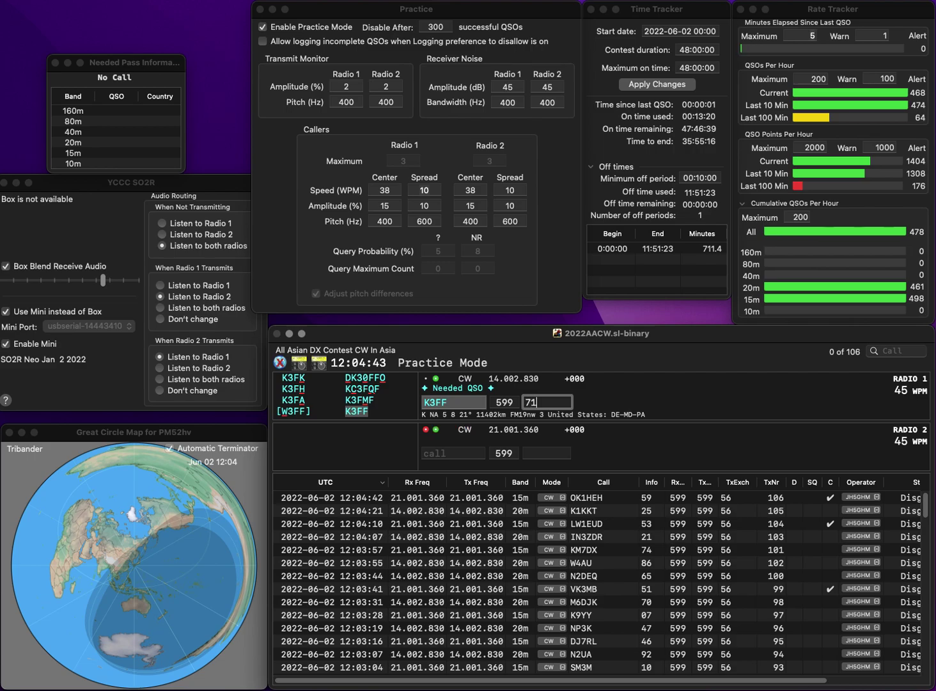
key(Return)
text(8)
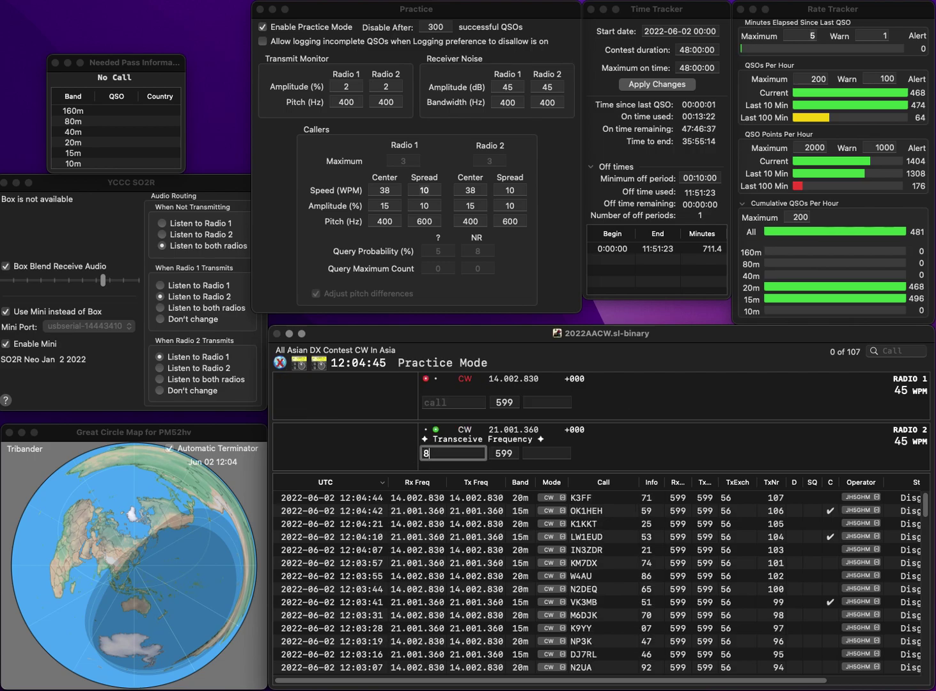
text(VIC)
key(Home)
text(K)
key(Return)
text(K)
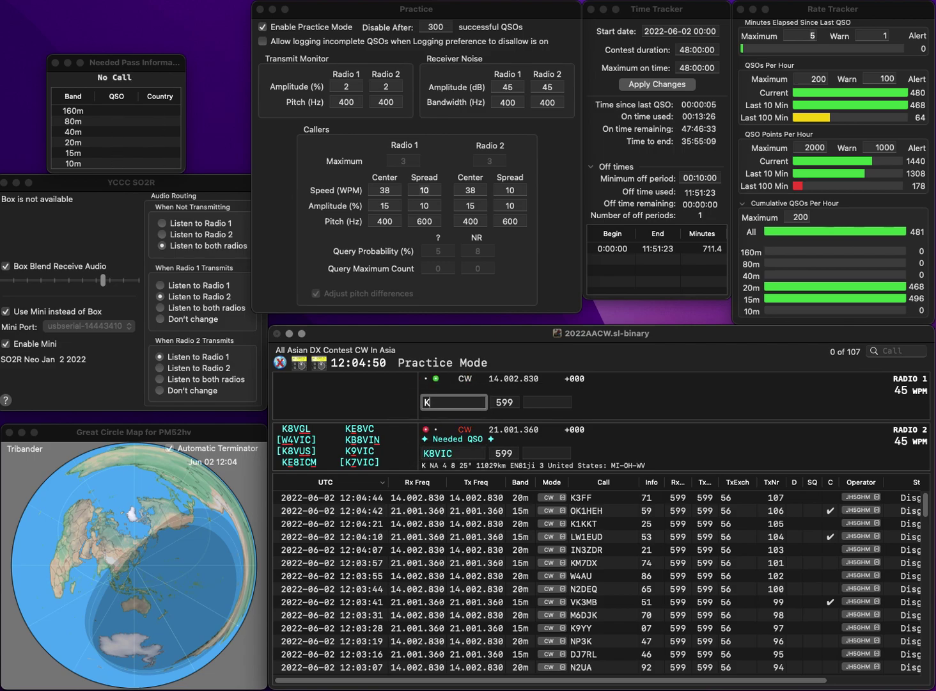
text(2RR)
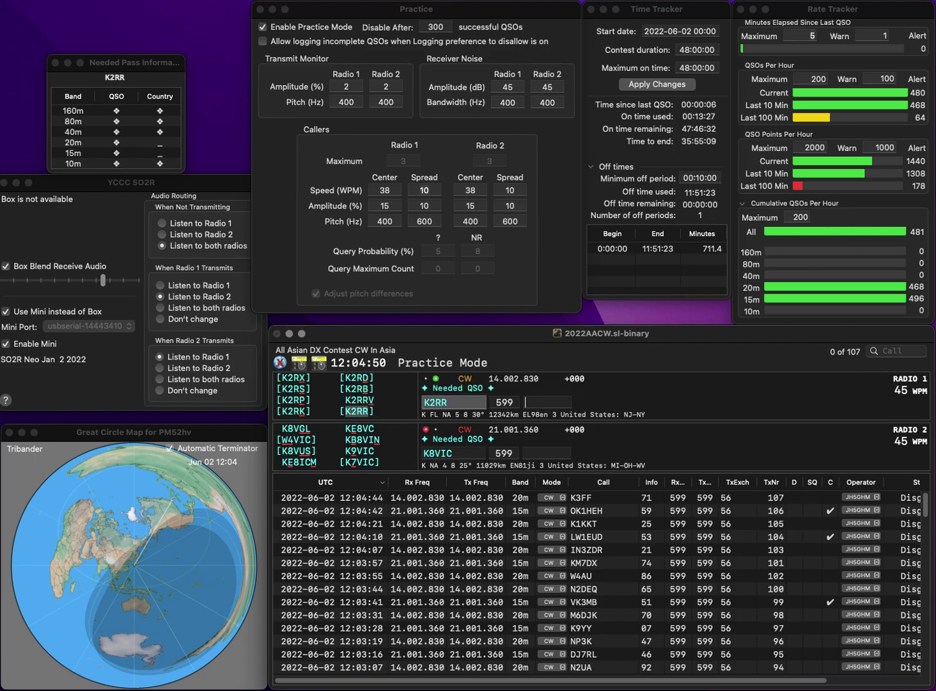
key(Return)
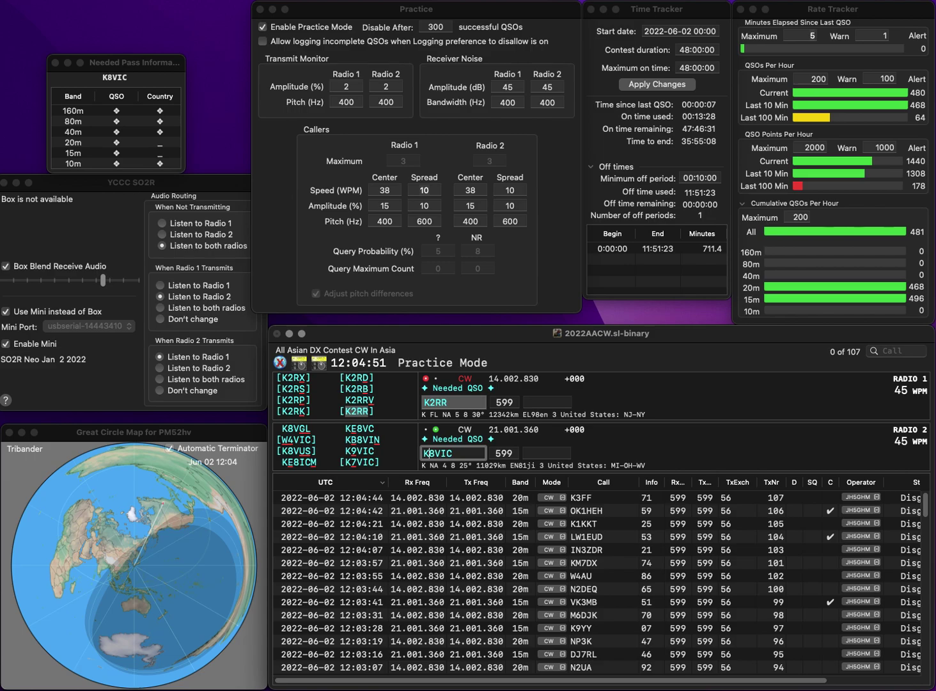
key(Delete)
text(9)
key(Return)
text(3)
text(5)
text(A)
key(Return)
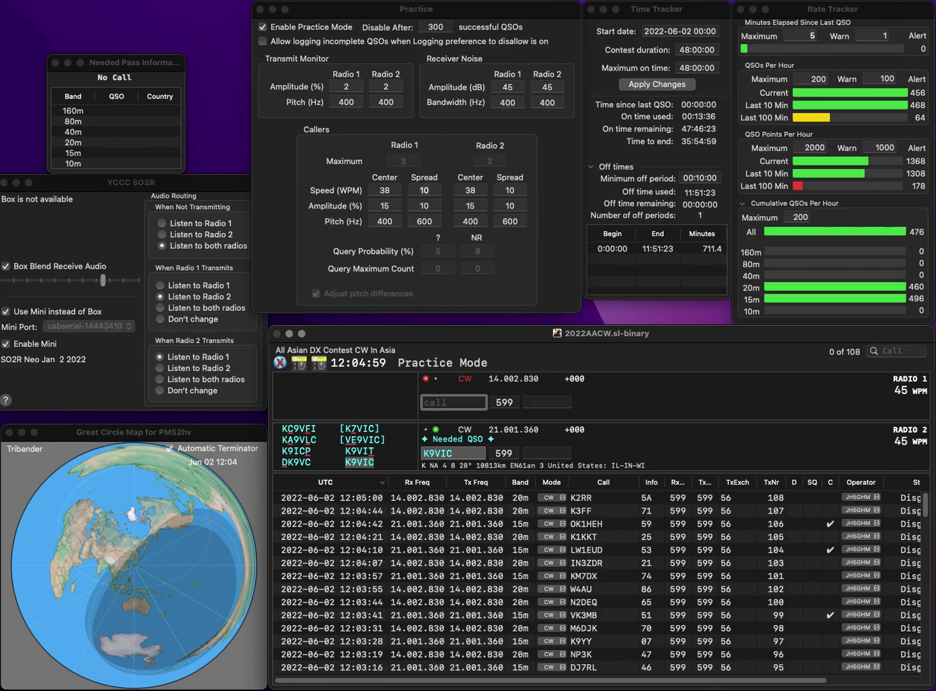
key(Return)
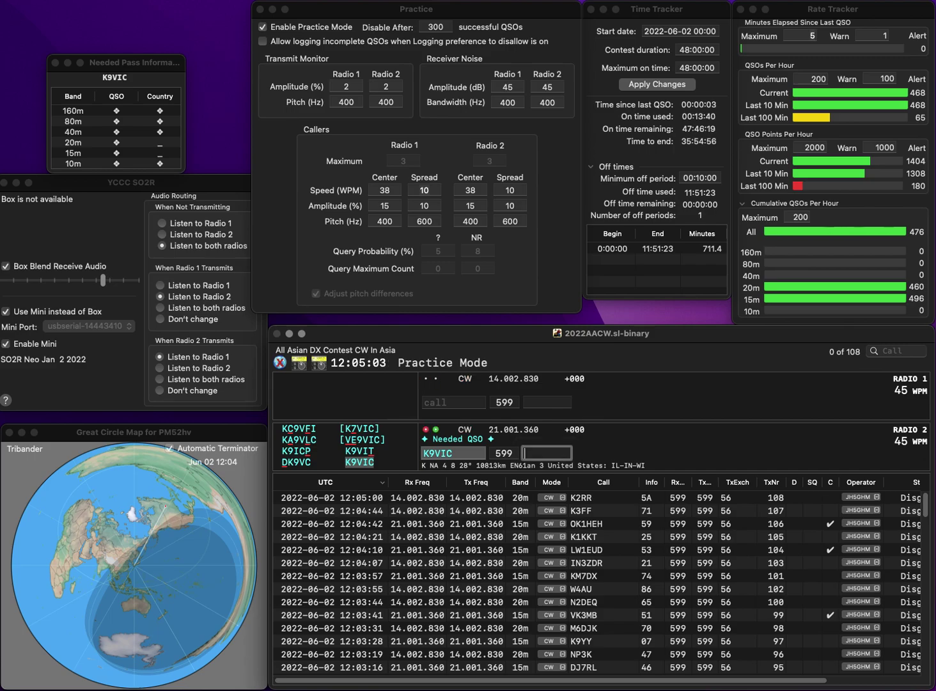
text(81)
key(Return)
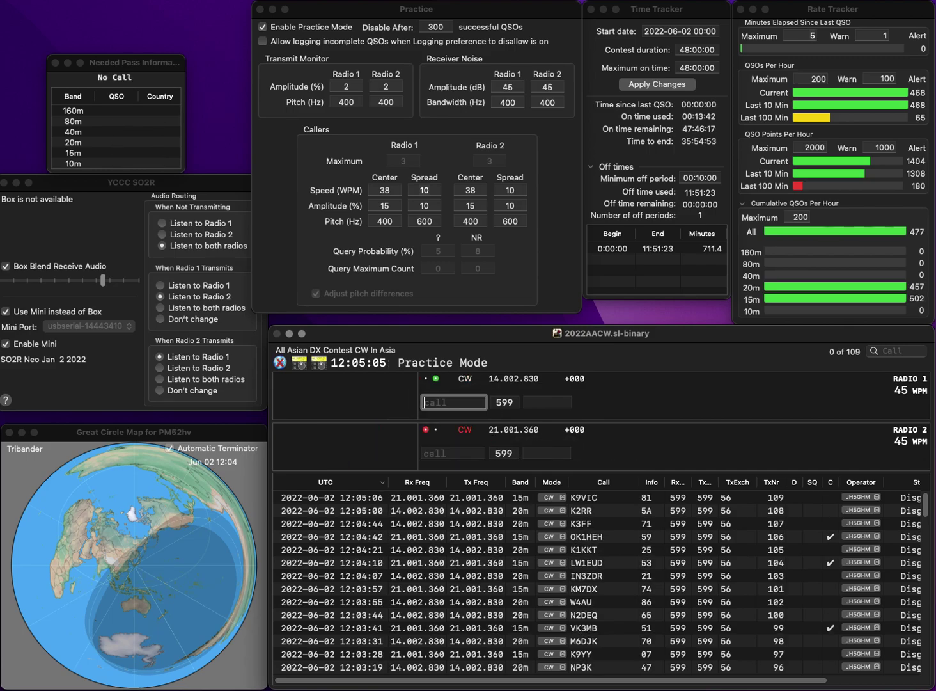
text(EA2RCF)
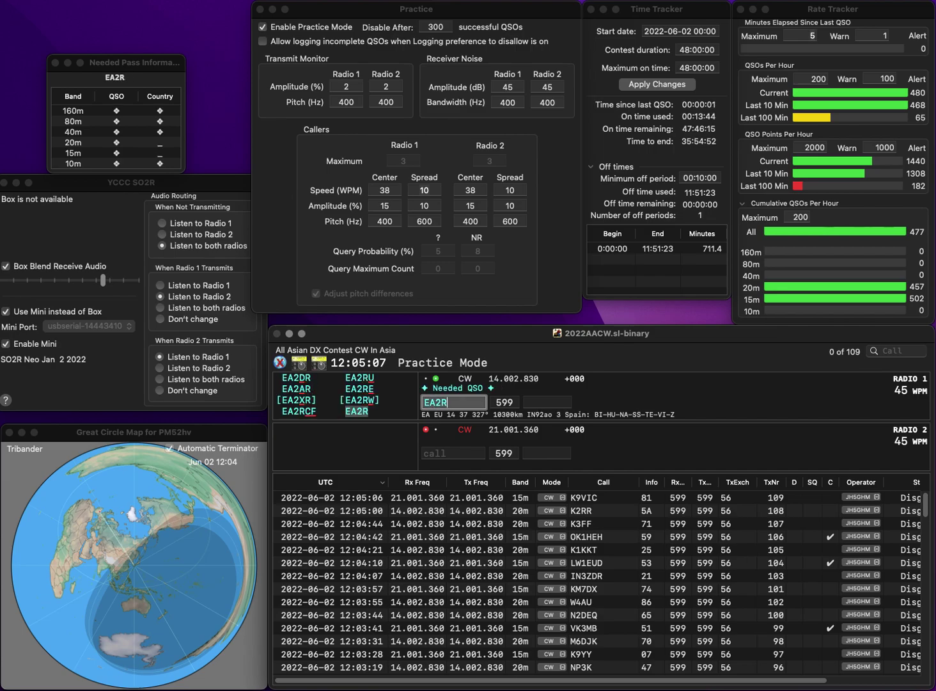
key(Return)
text(4AAX)
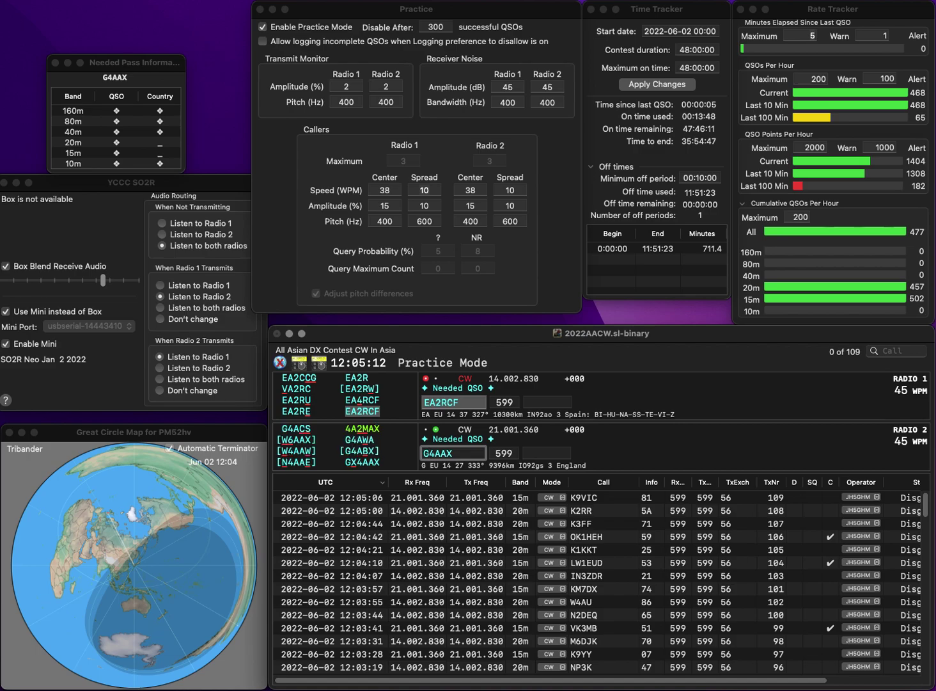
key(Home)
text(GX)
key(Return)
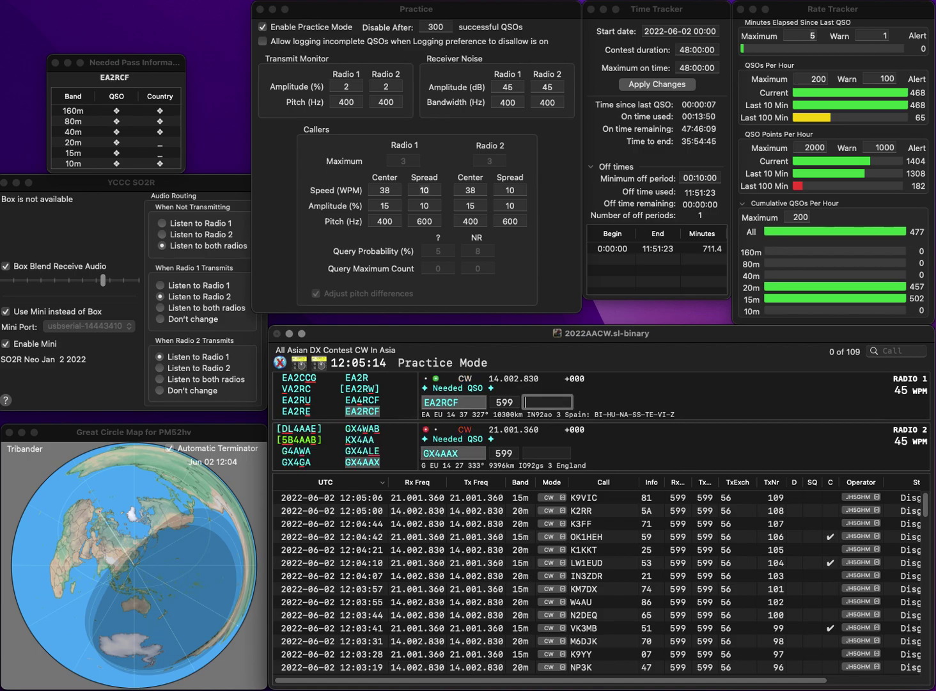
text(73)
key(Return)
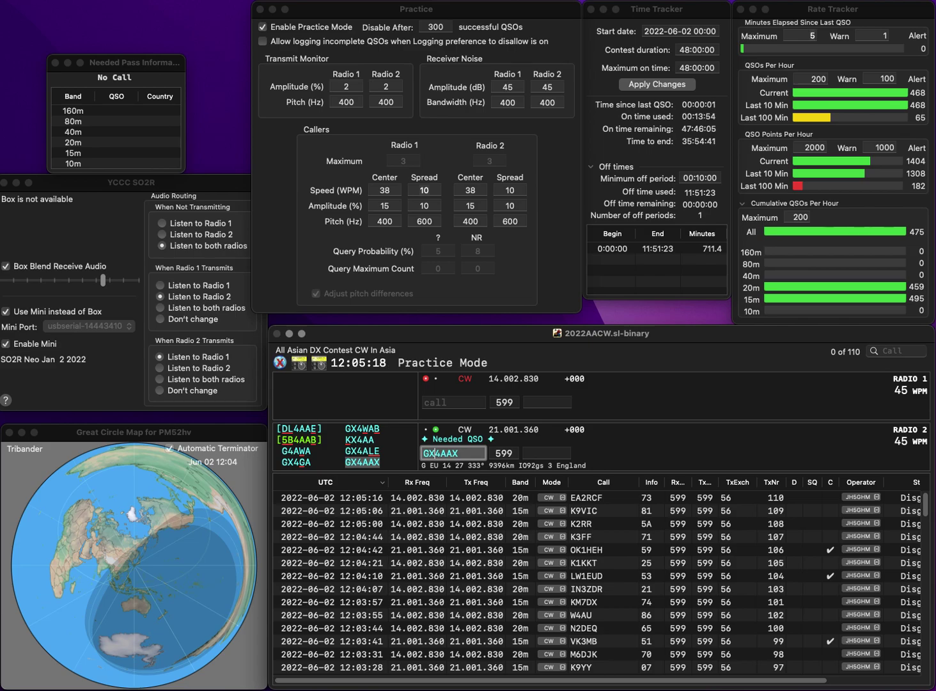
key(space)
text(92)
key(Return)
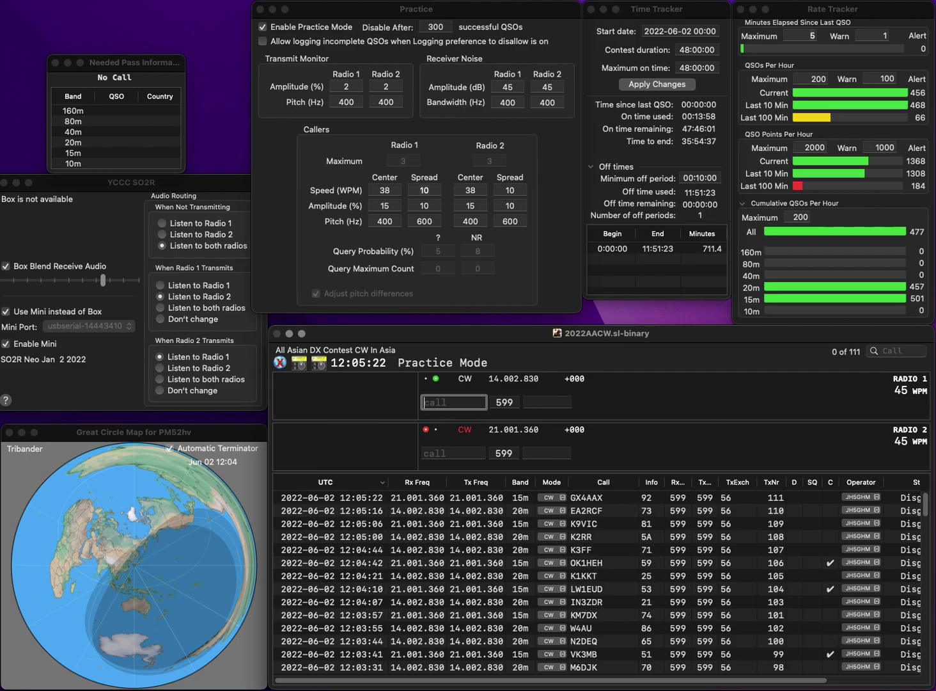
text(1W)
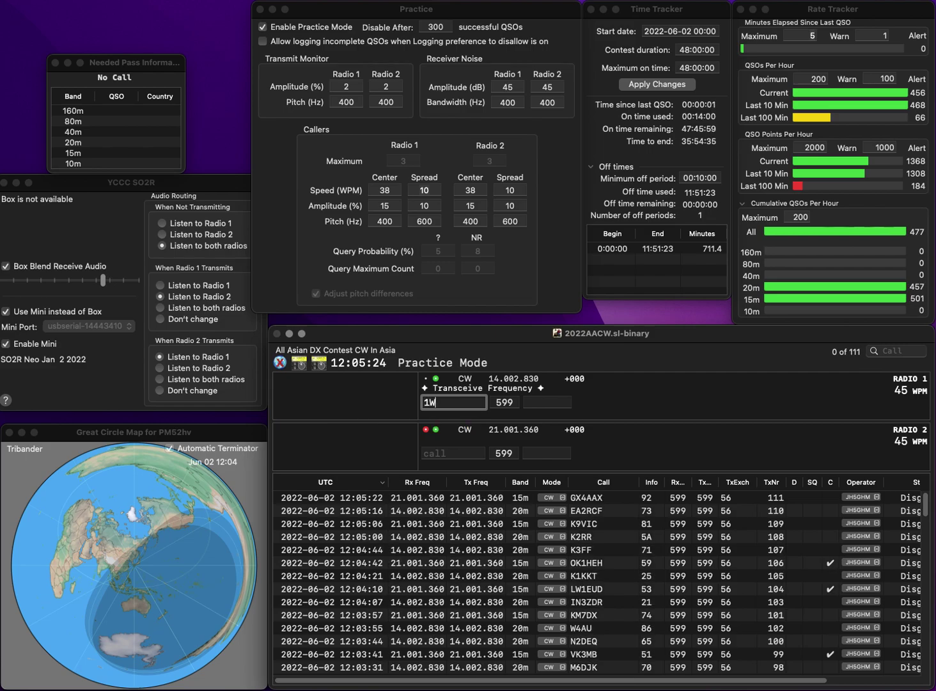
text(RTC)
key(Return)
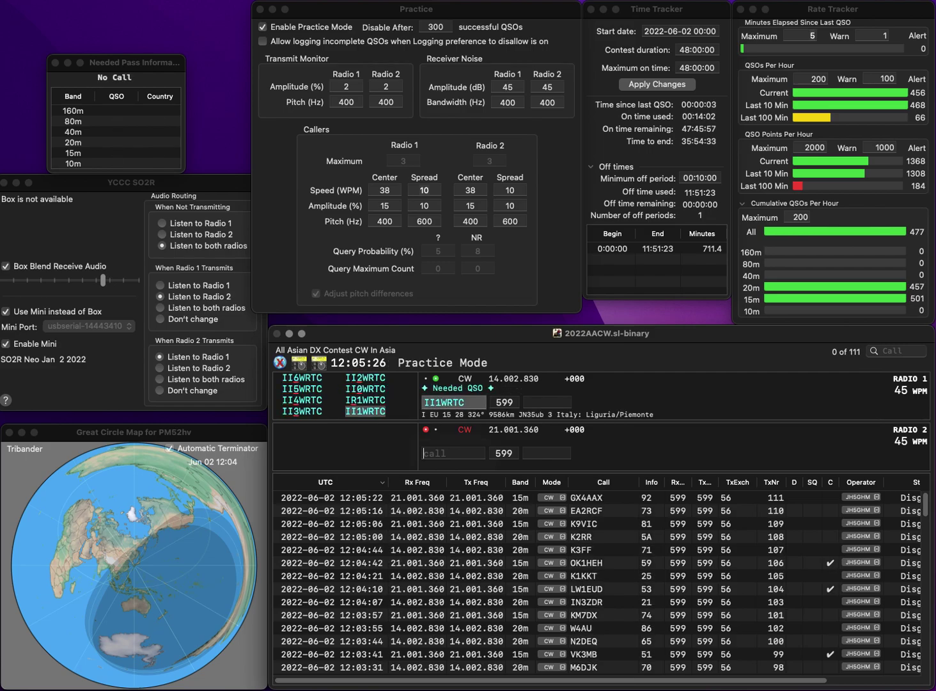
text(JE8CLT)
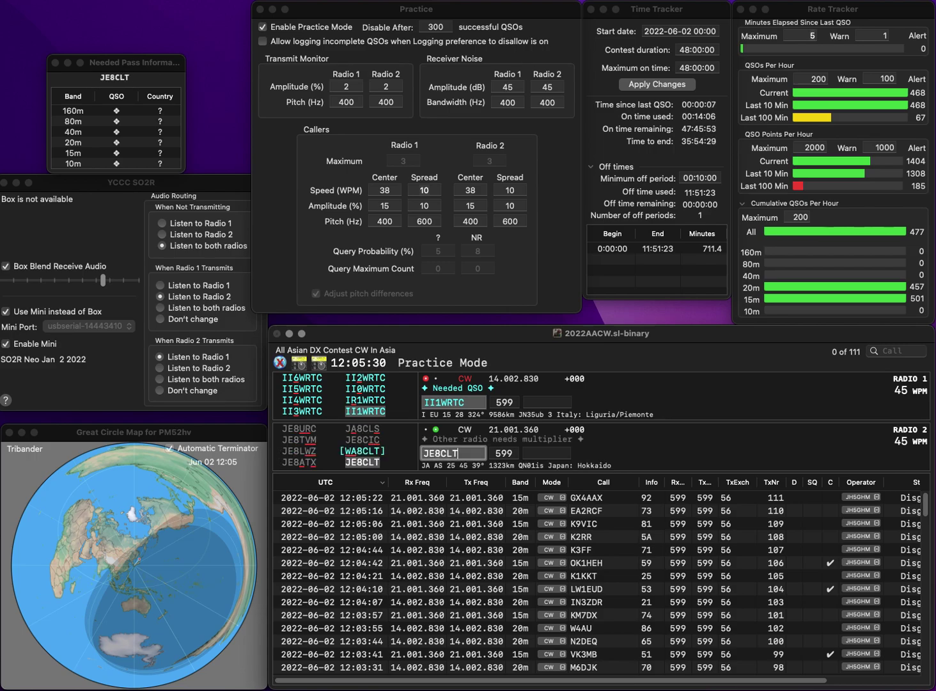
key(Return)
text(41)
key(Return)
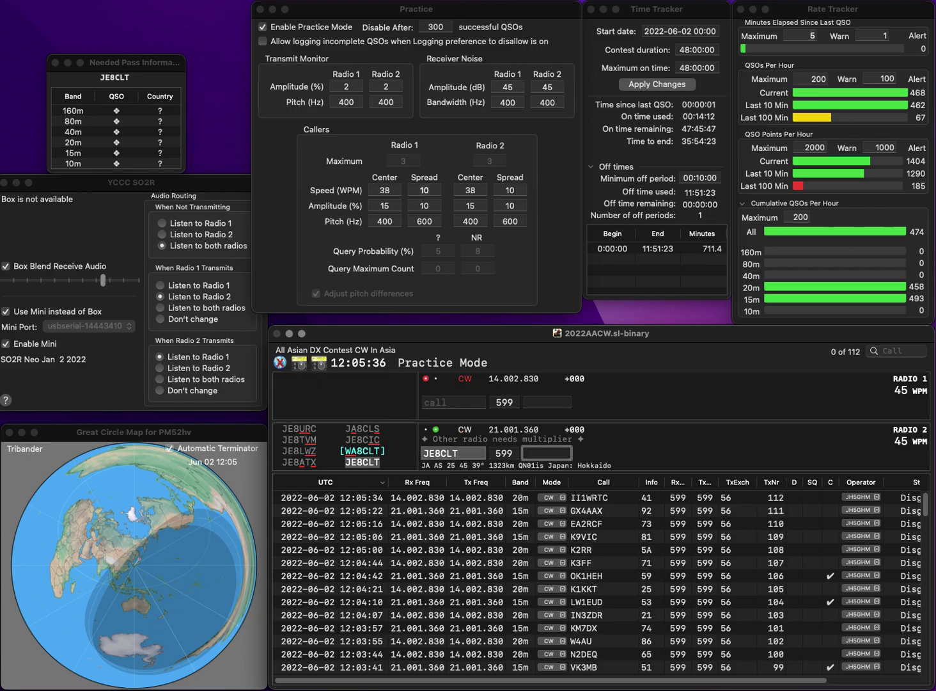
text(01)
key(Return)
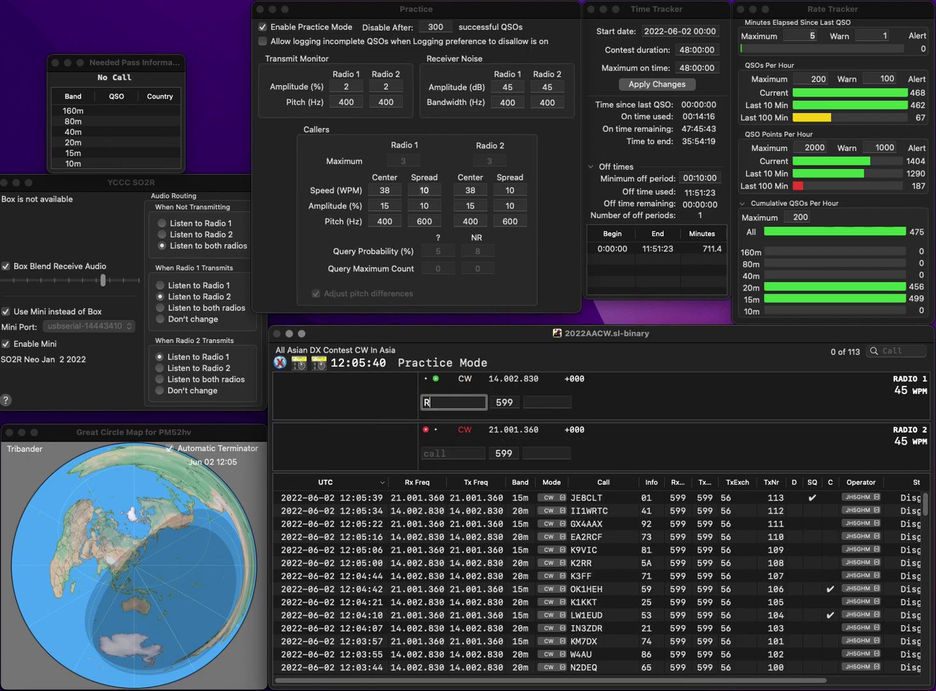
Step: Enter RK3LC as the Radio 1 callsign and send the reply to the caller
text(RK3L)
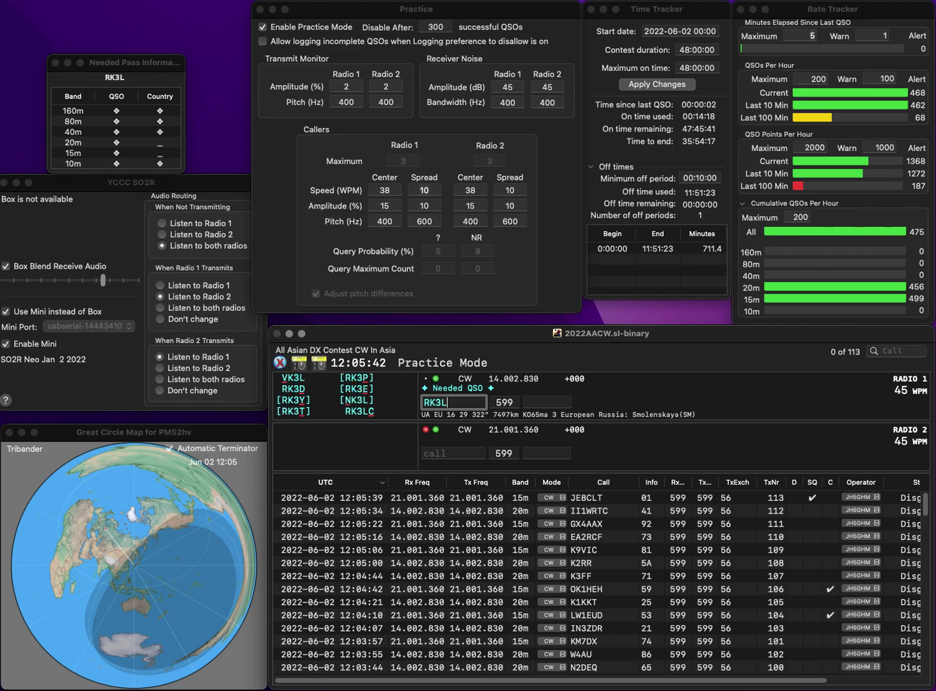
text(C)
key(Return)
text(VT)
key(Return)
key(Down)
text(1)
key(Return)
key(Tab)
text(1)
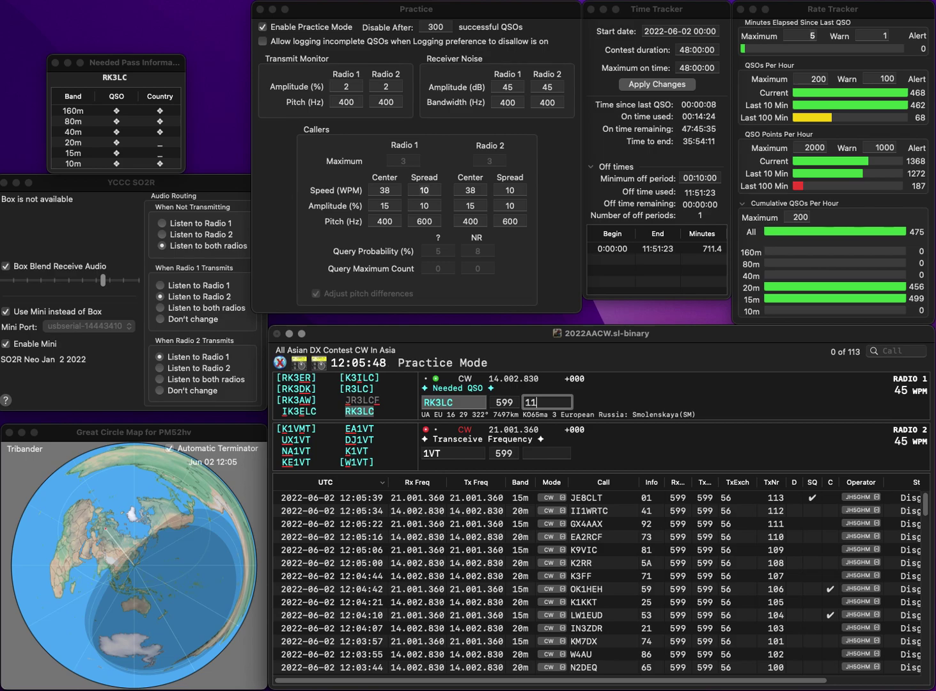
key(Return)
text(KE)
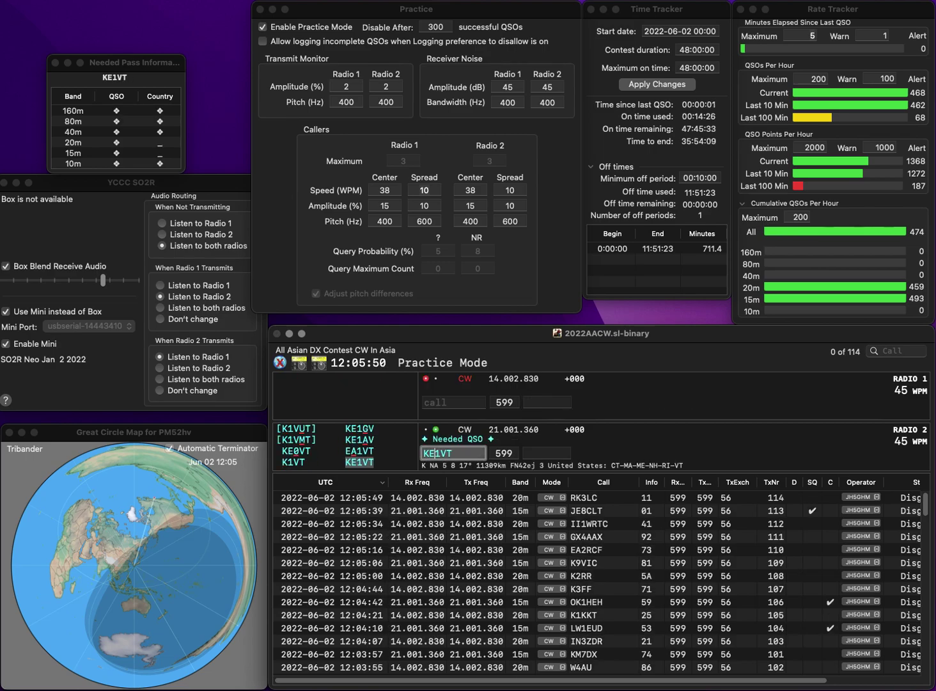
key(Return)
text(JB0RF)
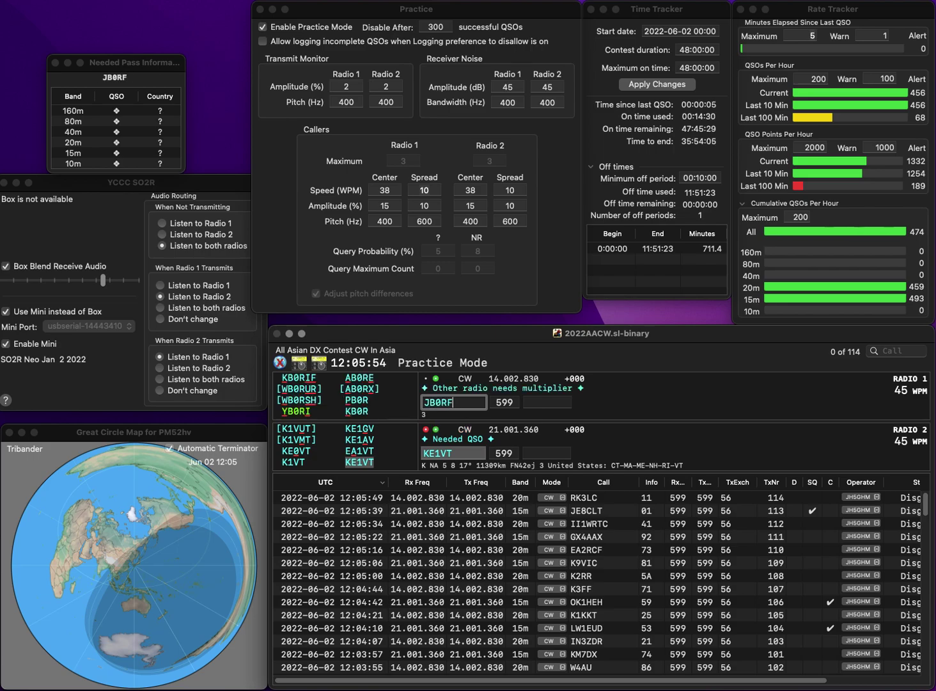
text(RW)
key(Return)
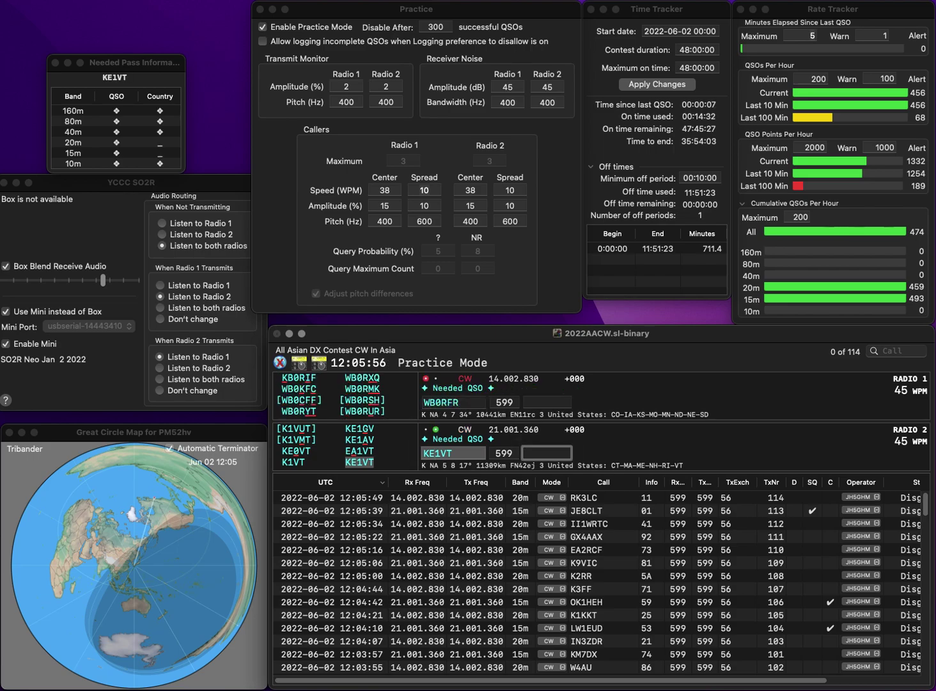
text(03)
key(Return)
key(BackSpace)
key(BackSpace)
text(UR)
key(Return)
Step: Enter HA8LLH as the Radio 2 callsign and send the reply to the caller
text(S)
key(BackSpace)
text(H8LLH)
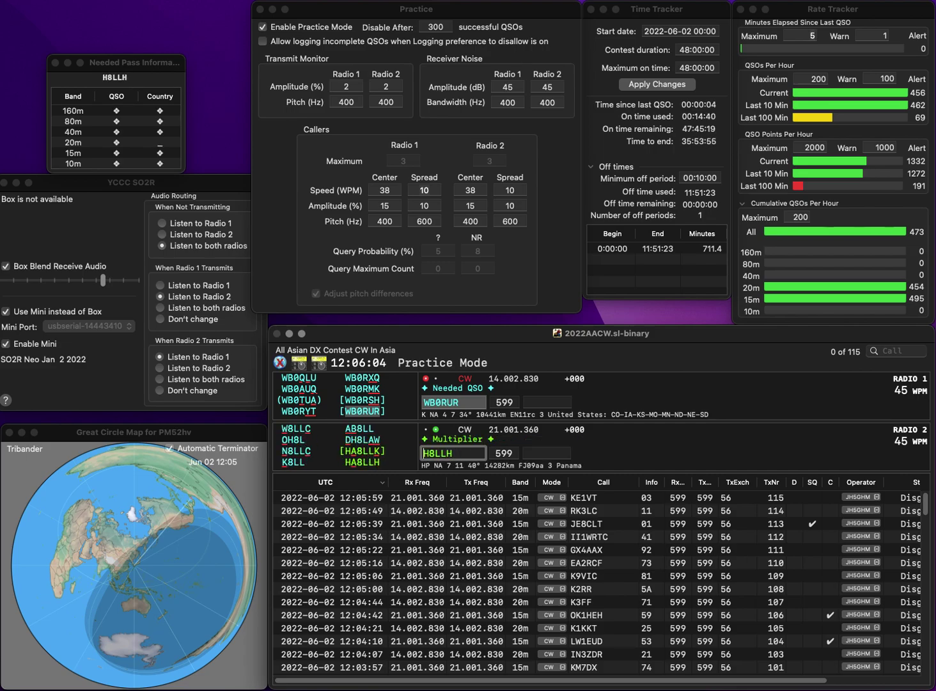
key(Right)
text(A)
key(Return)
text(69)
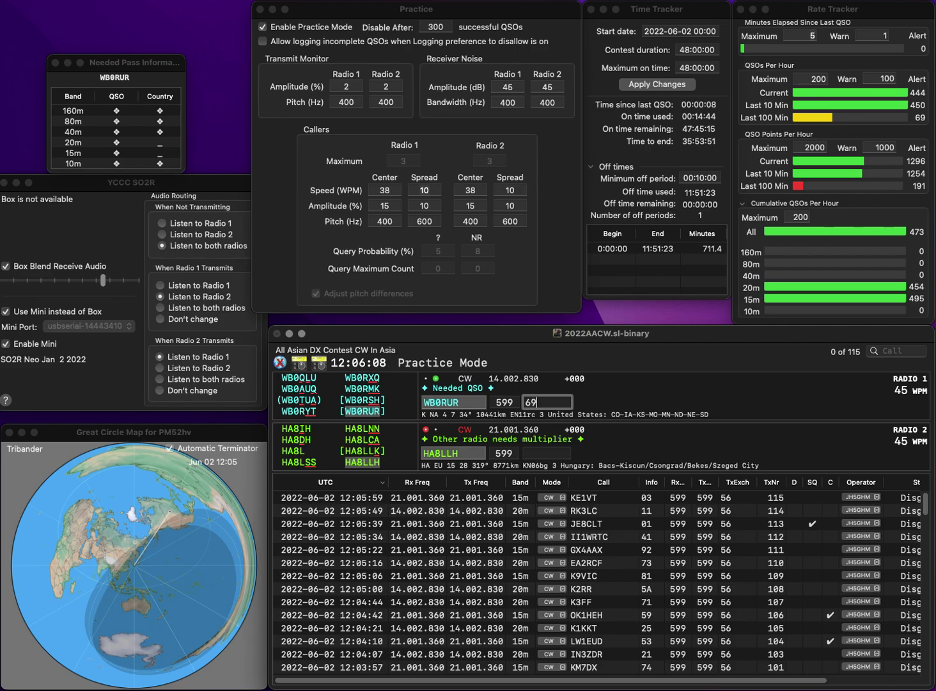
key(Return)
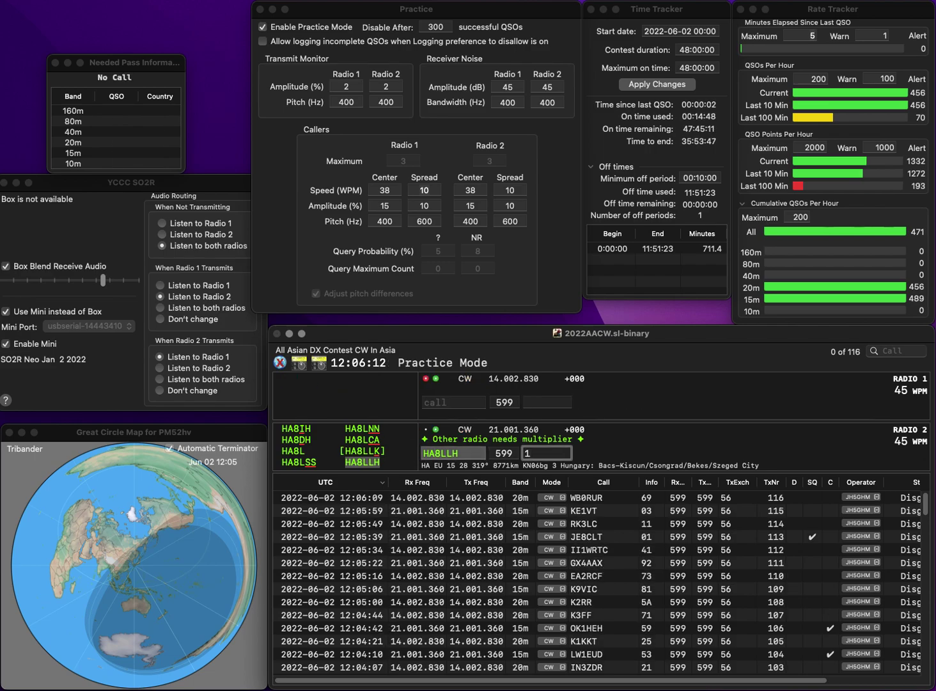
text(18)
key(Return)
click(452, 401)
text(JP1FGQ)
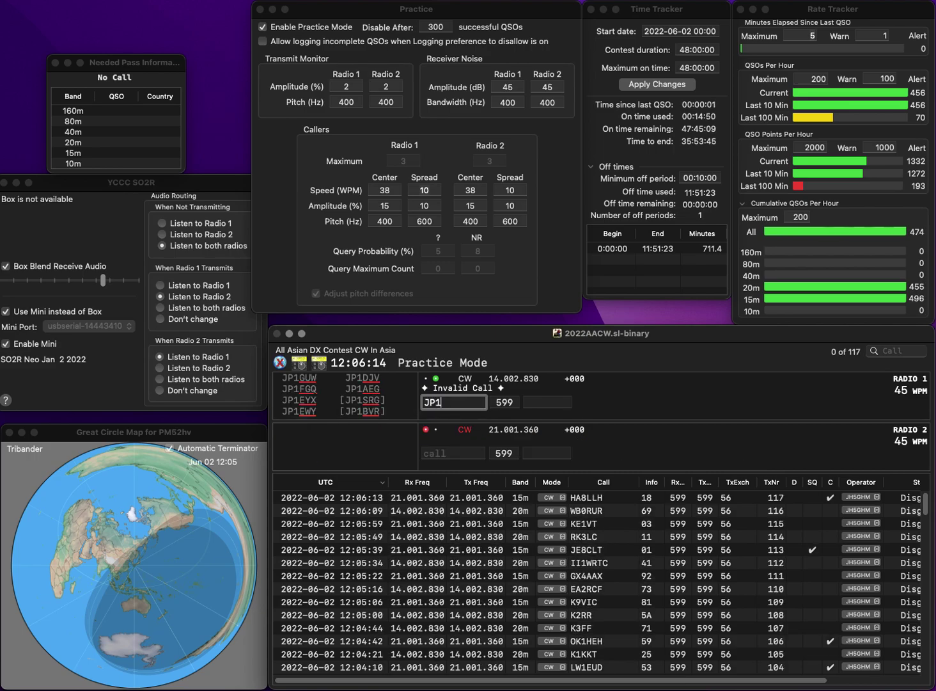
key(Return)
text(LB2TG)
key(Return)
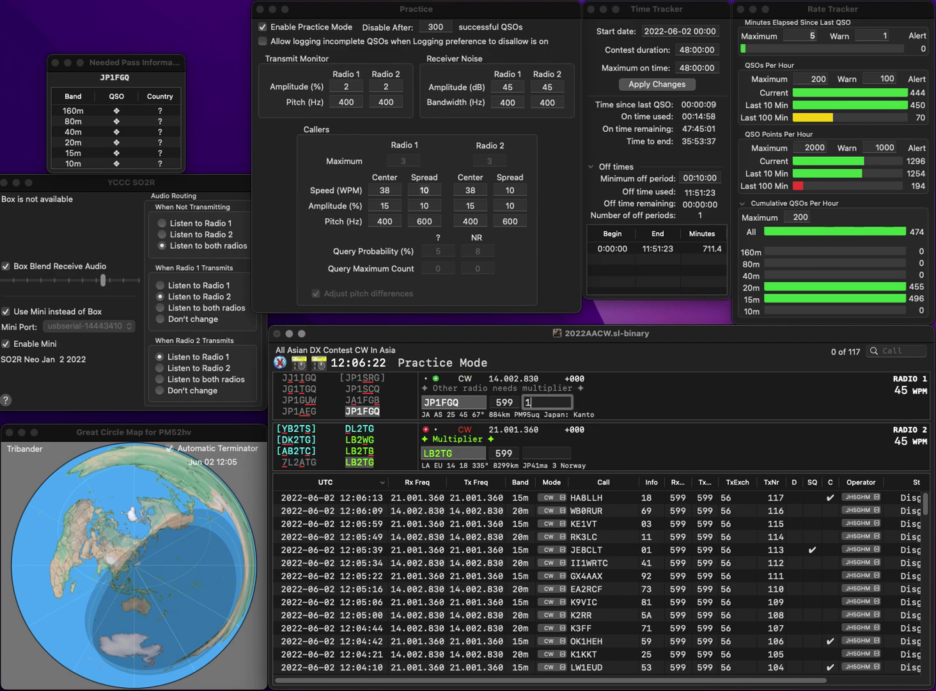
key(Return)
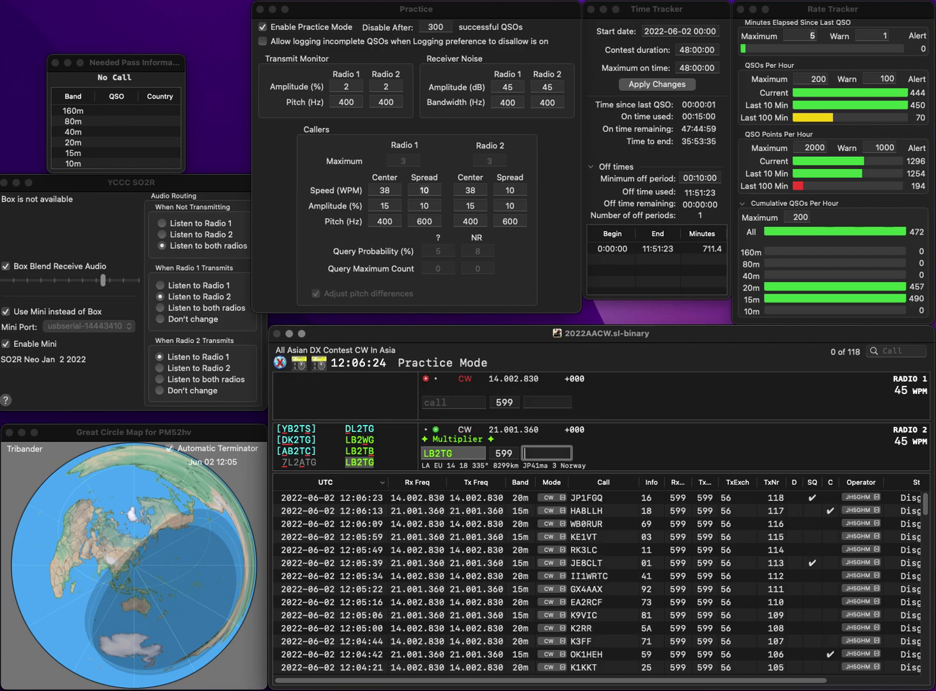
text(65)
key(Return)
Step: Enter K1MC as the Radio 1 callsign and send the reply to the caller
text(K1MC)
key(Return)
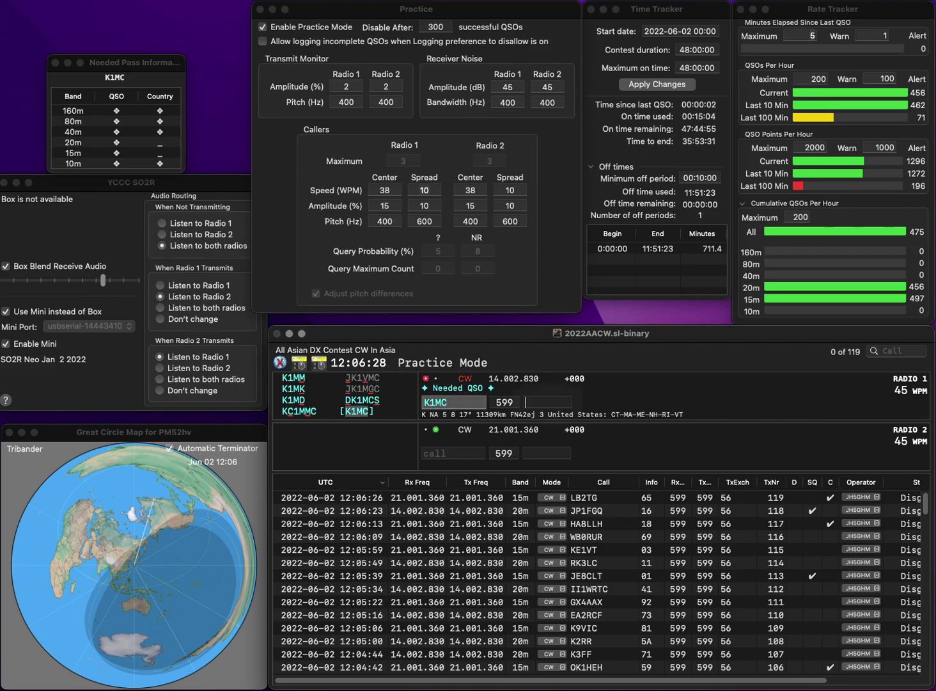
Step: Answer K1TH on Radio 2 and log both contacts, K1MC with received exchange 12 and K1TH with 89
text(K1TH)
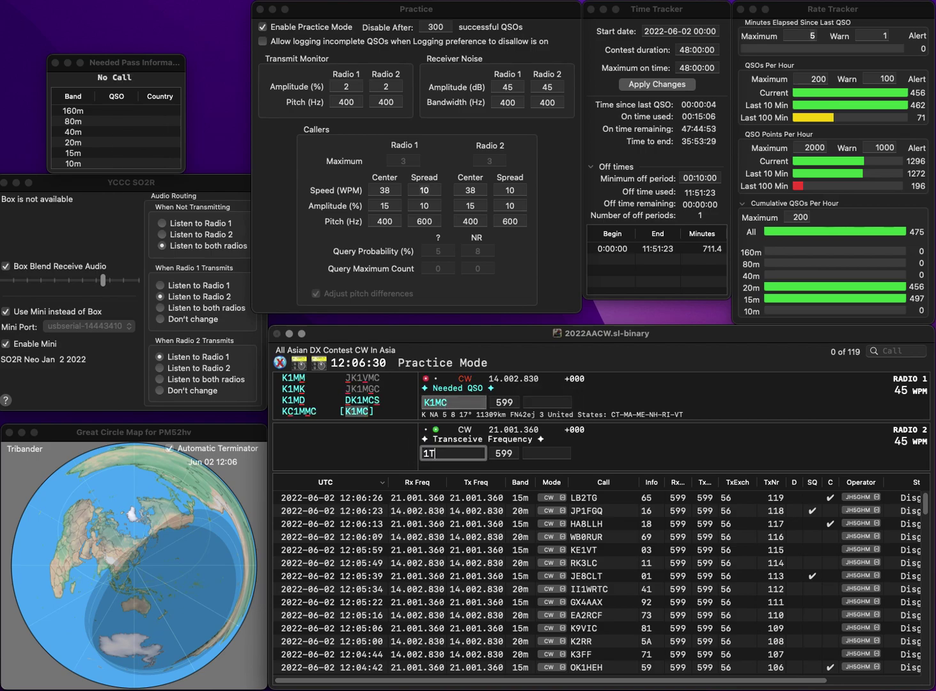
key(Return)
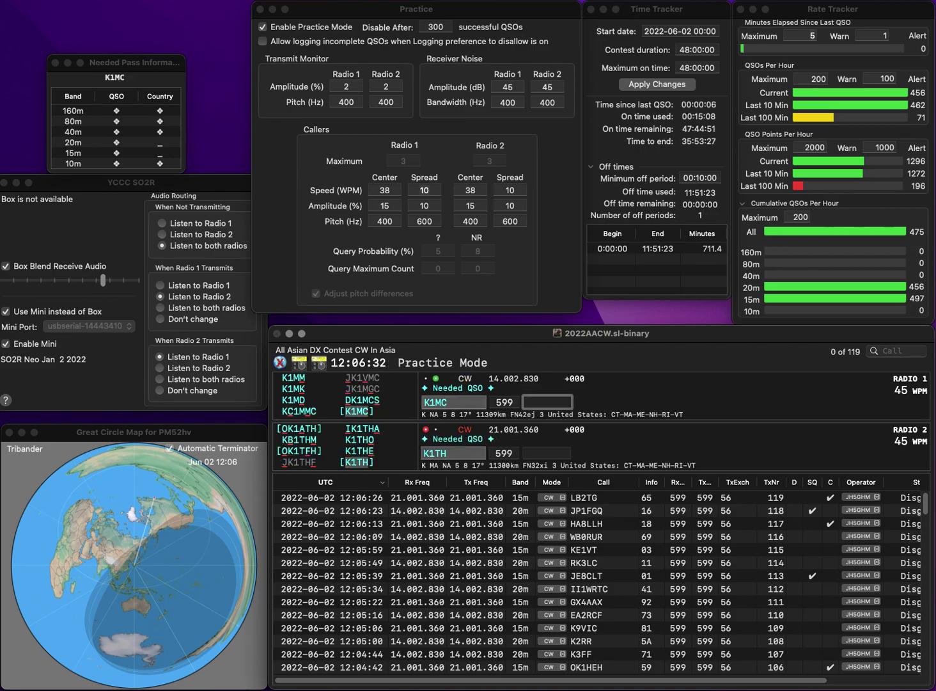
text(12)
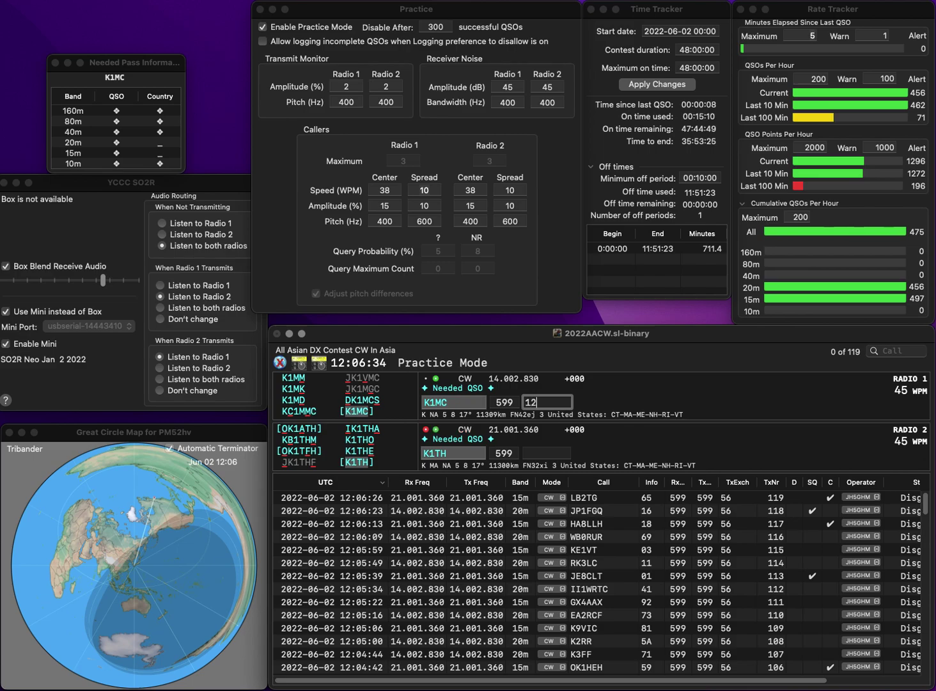
key(Return)
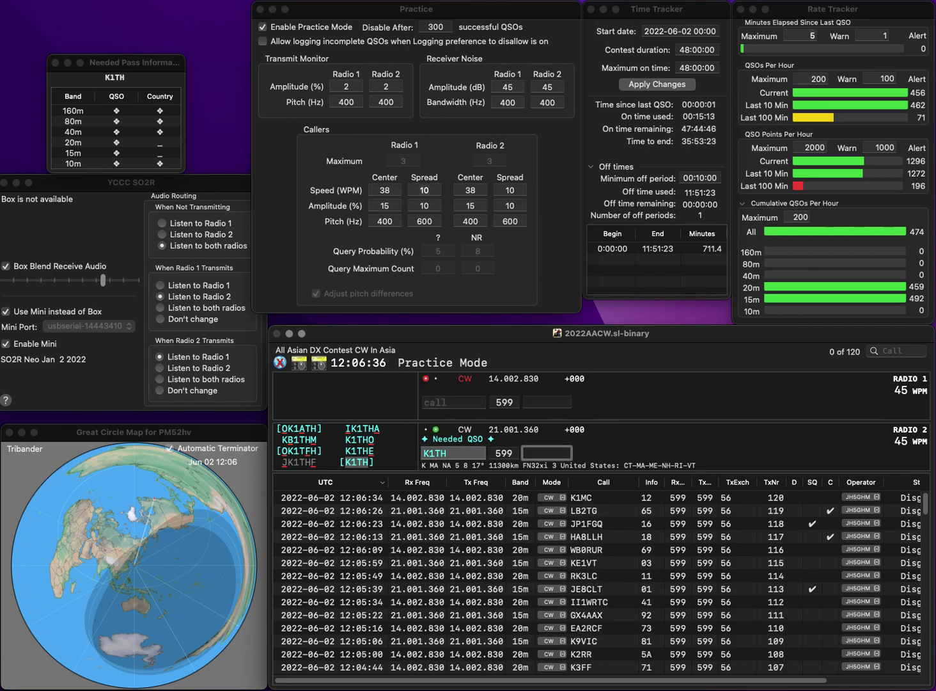
key(Return)
text(DL4DRW)
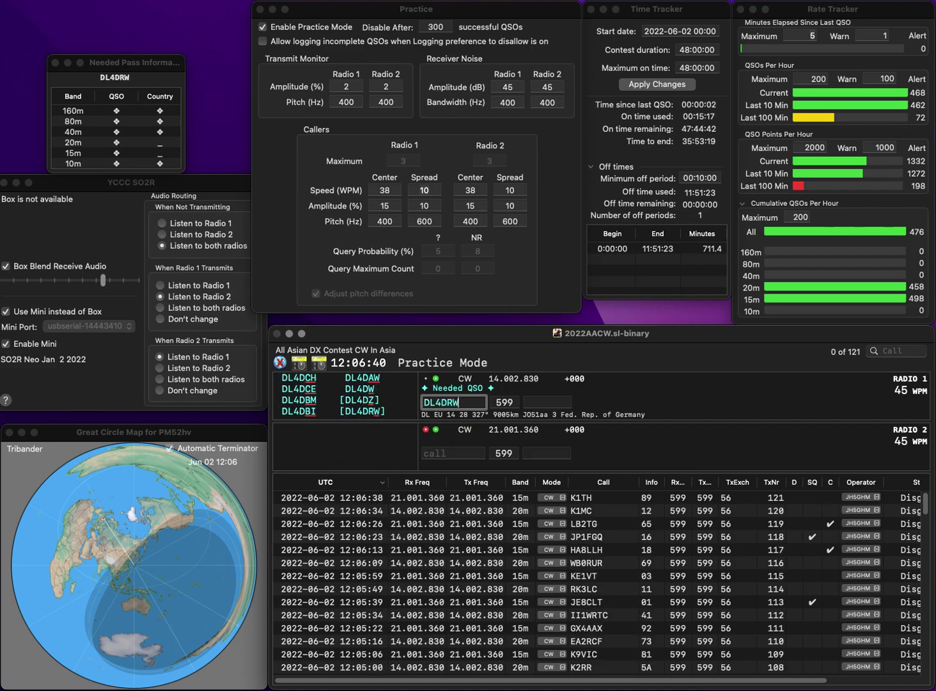
key(Return)
text(KI0MH)
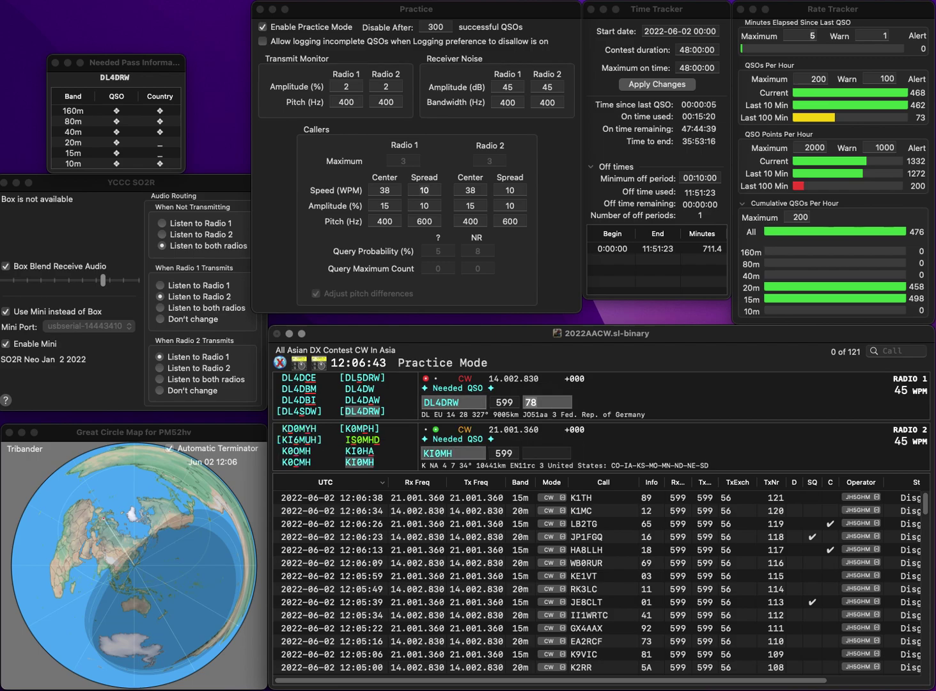
key(Return)
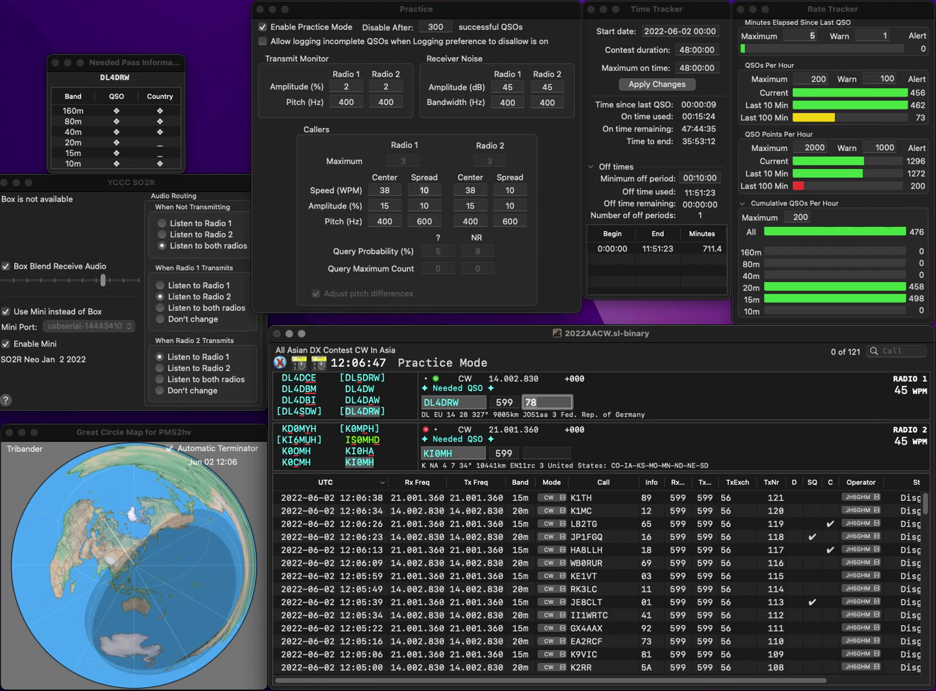
key(Return)
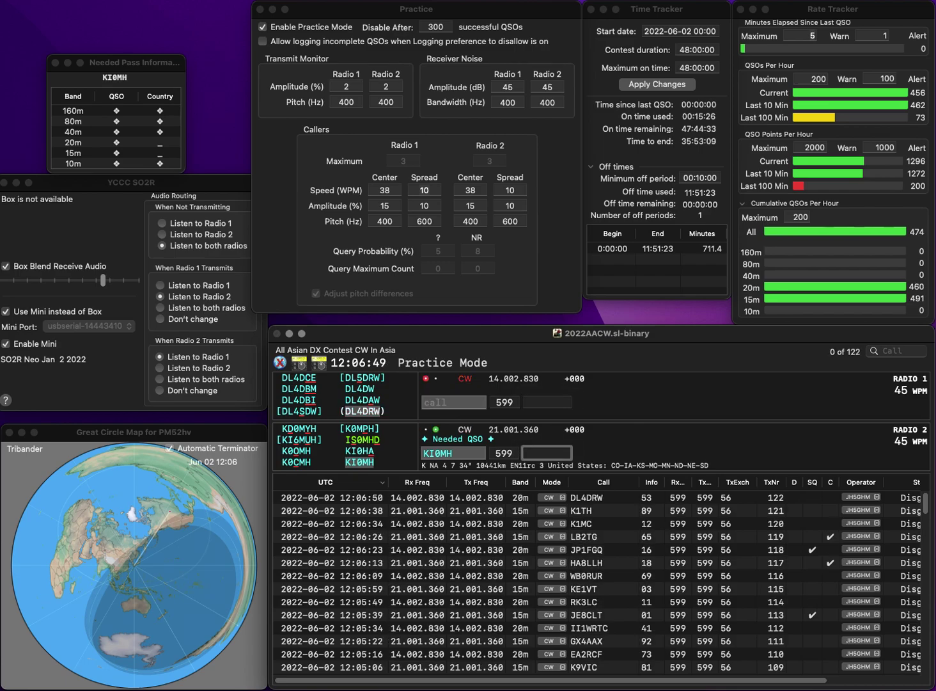
text(16)
key(Return)
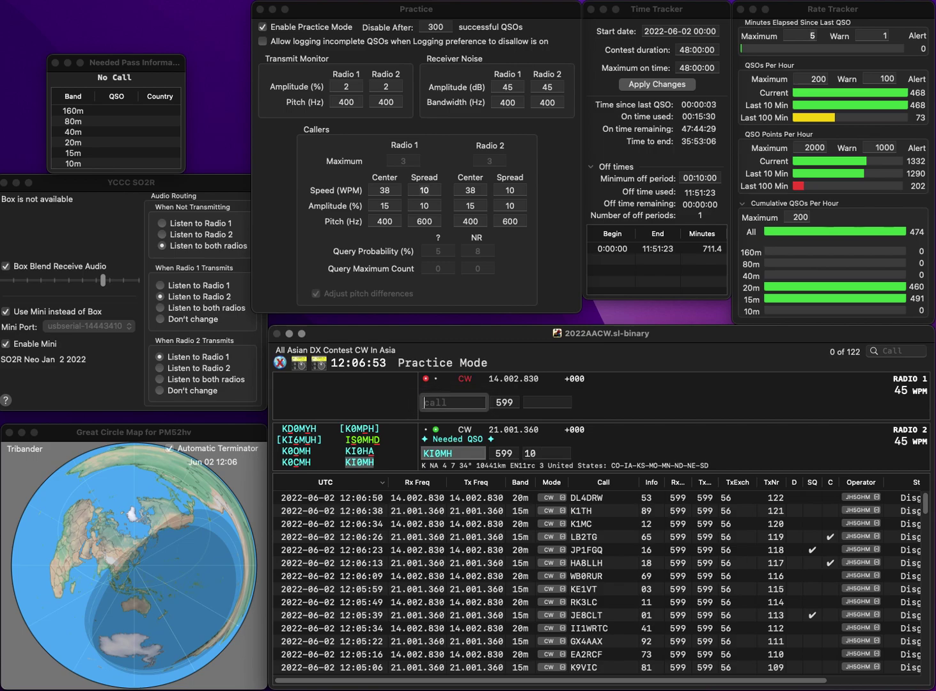
text(DL)
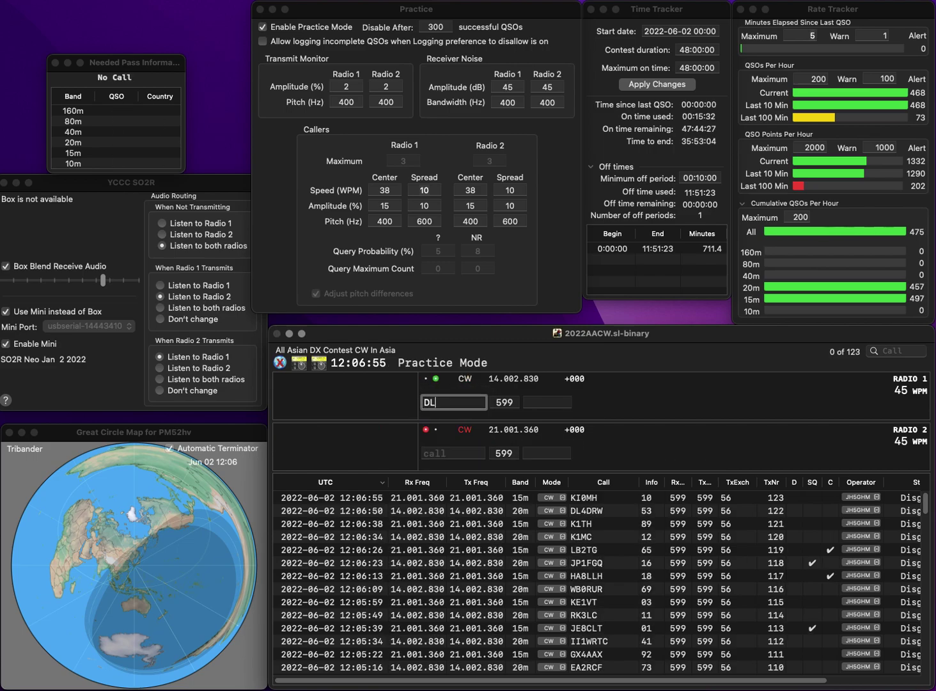
text(2AWW)
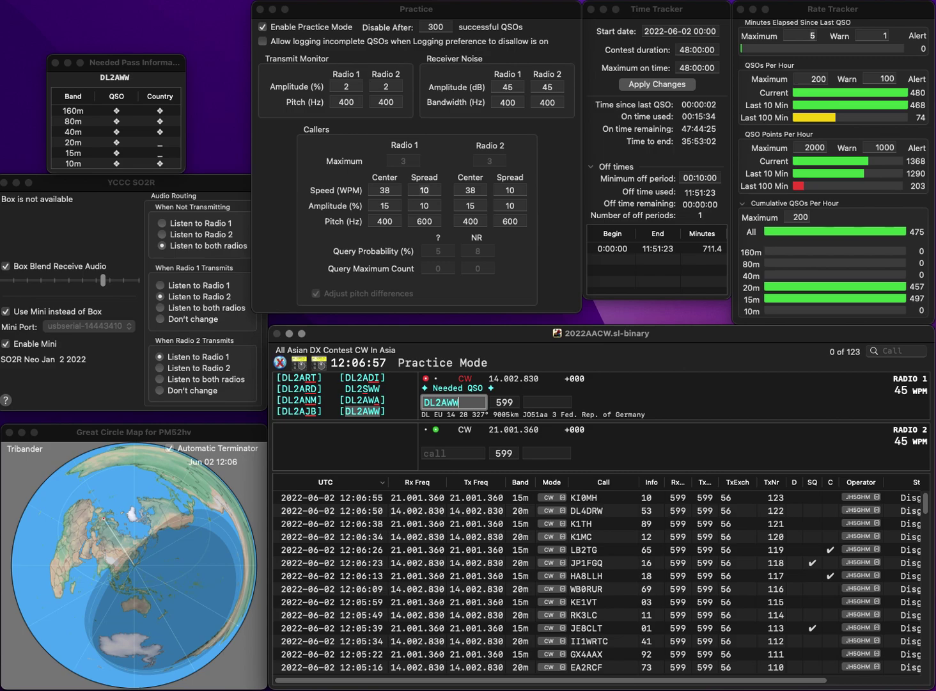
key(Return)
text(LP)
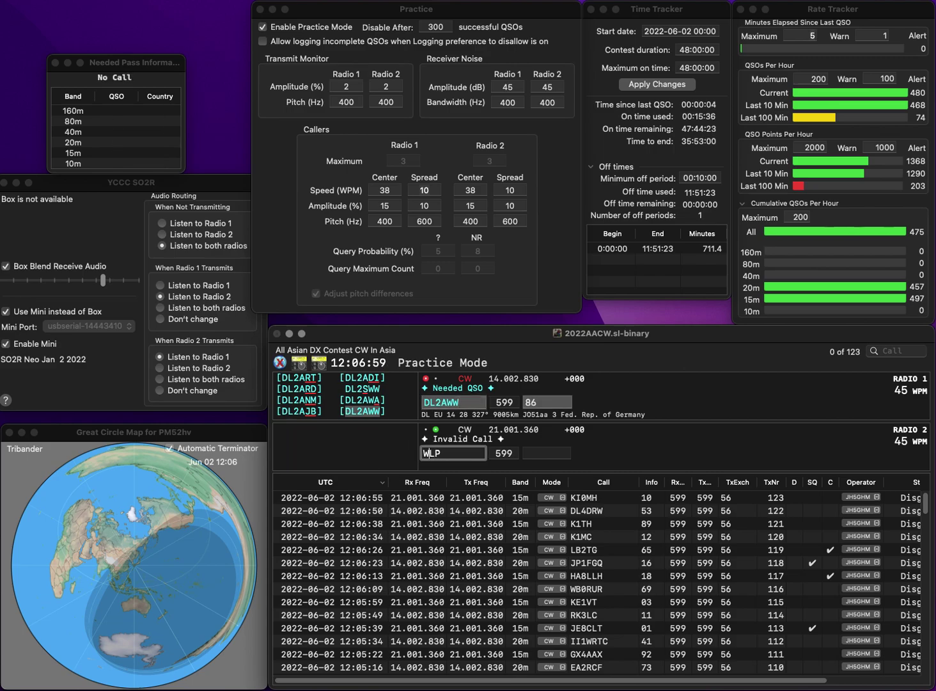
key(super+Left)
text(W3)
key(BackSpace)
text(4)
key(Return)
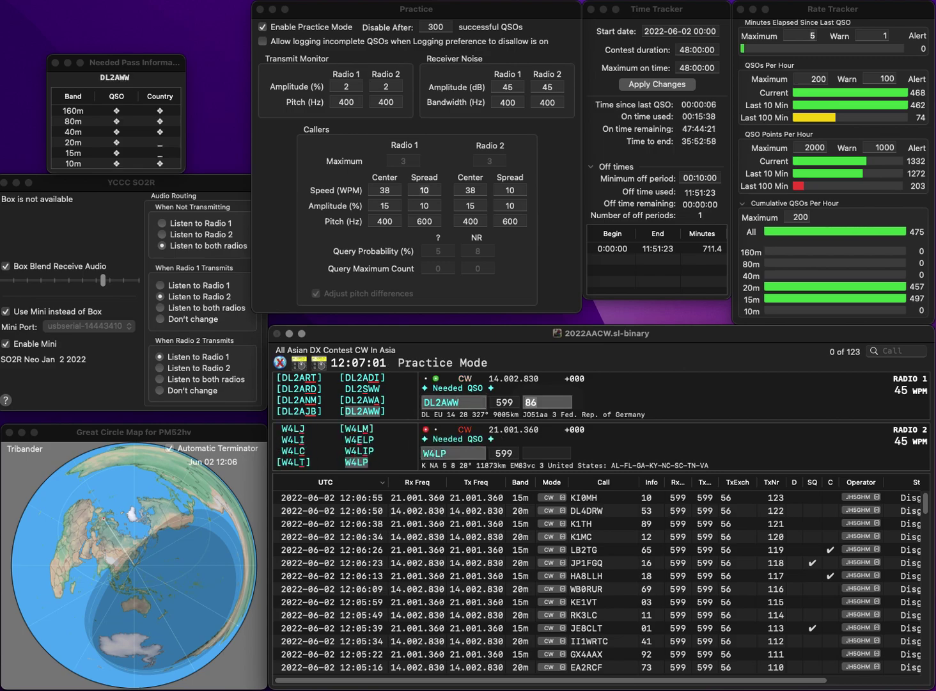
text(8)
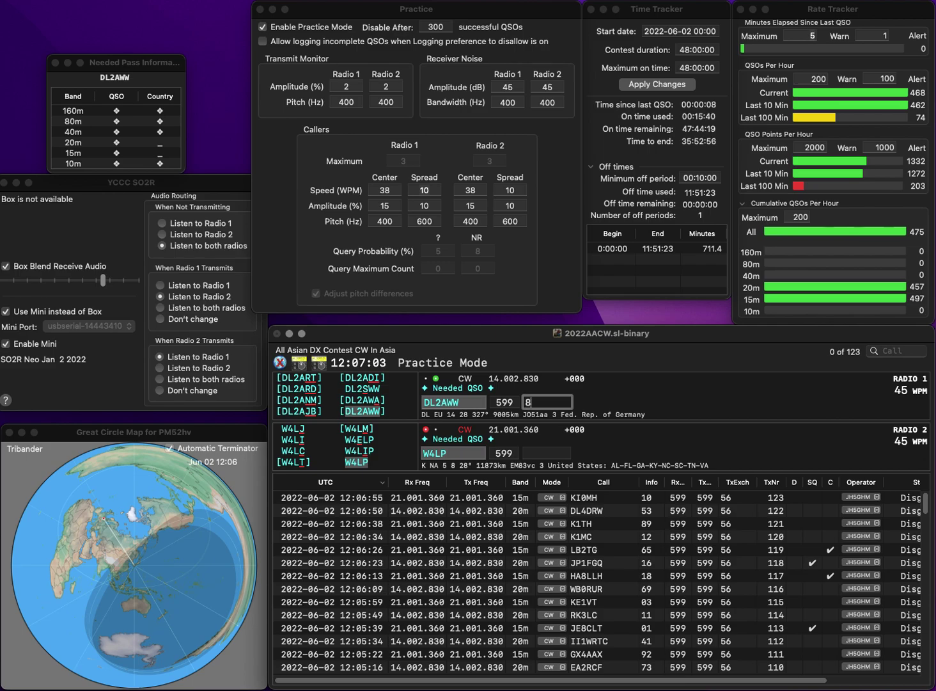
key(BackSpace)
text(0)
key(Return)
text(8)
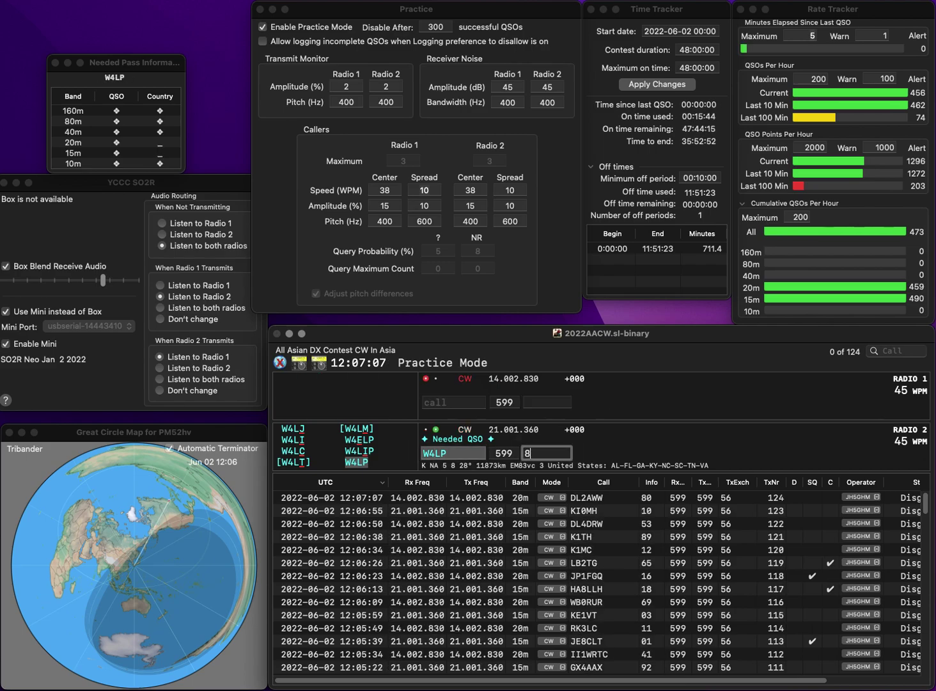
key(BackSpace)
text(78)
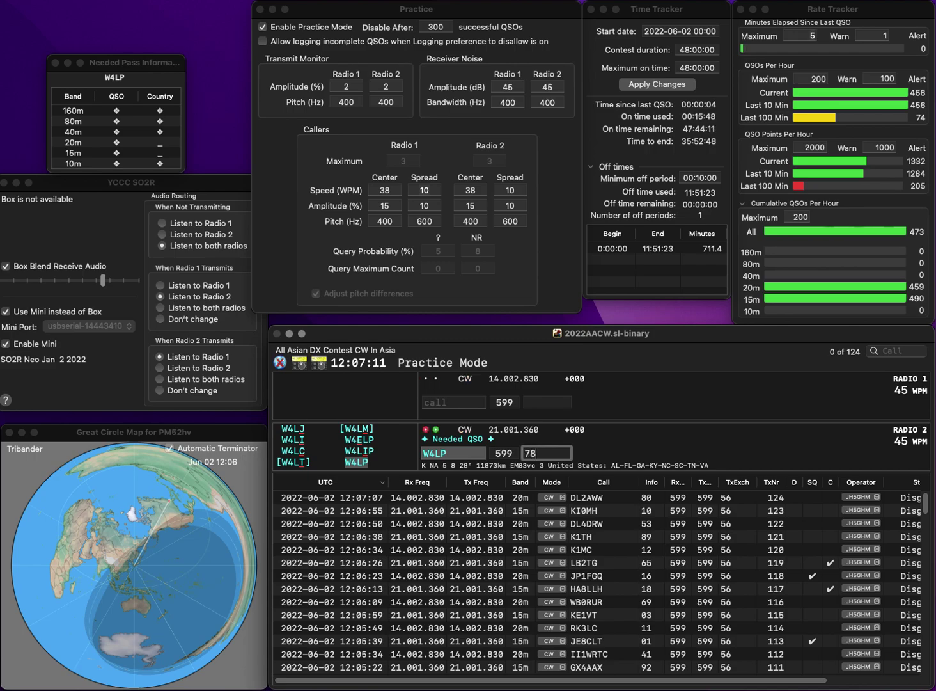
key(Return)
Step: Enter and answer callsign RA4ACX on Radio 1 and send the partial callsign CW on Radio 2
text(RA4ACX)
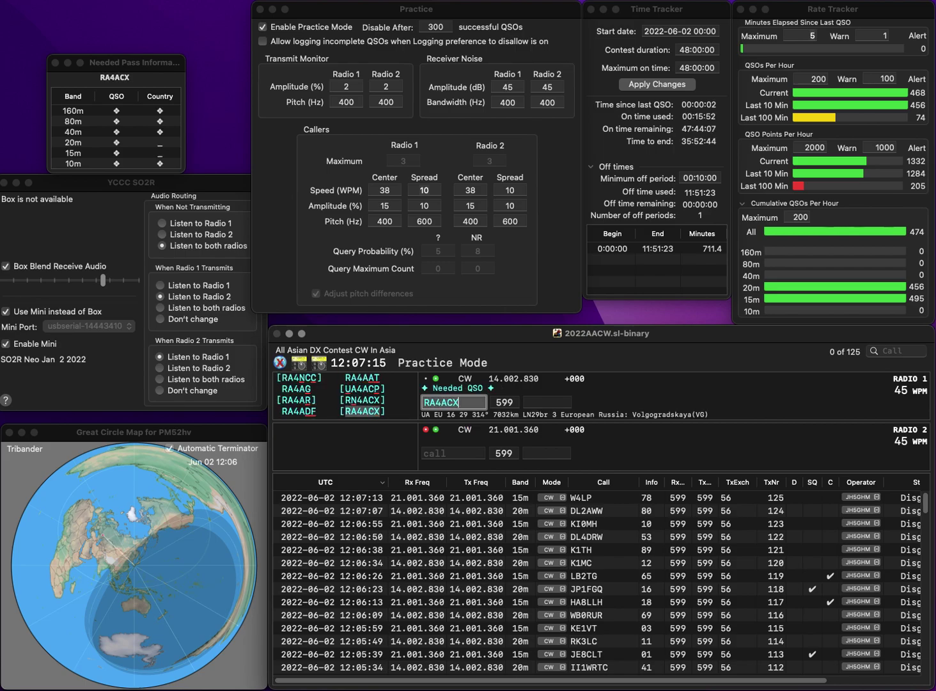
key(Return)
text(CW)
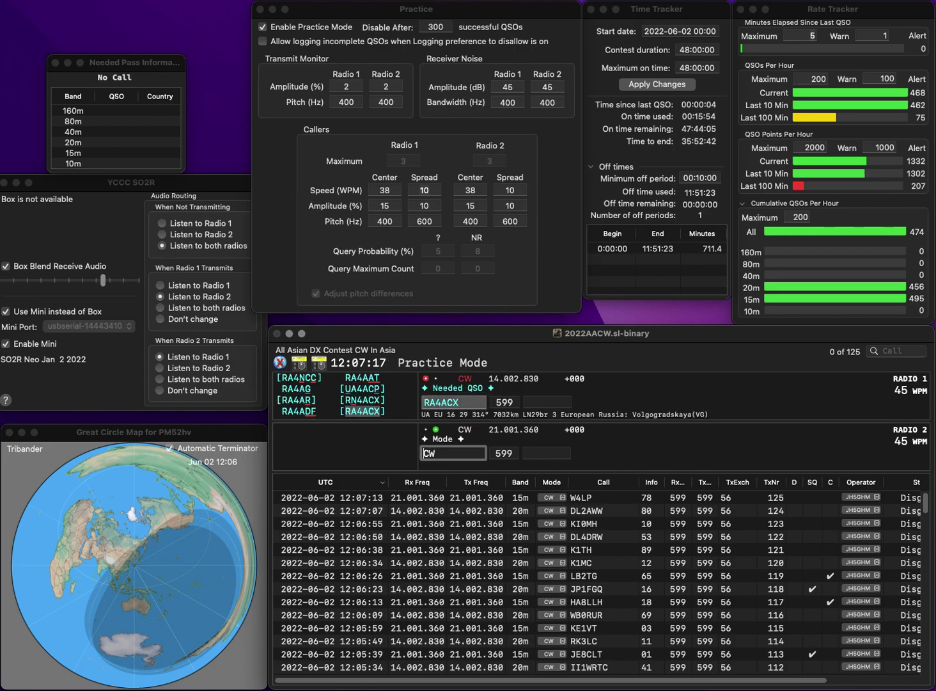
key(Return)
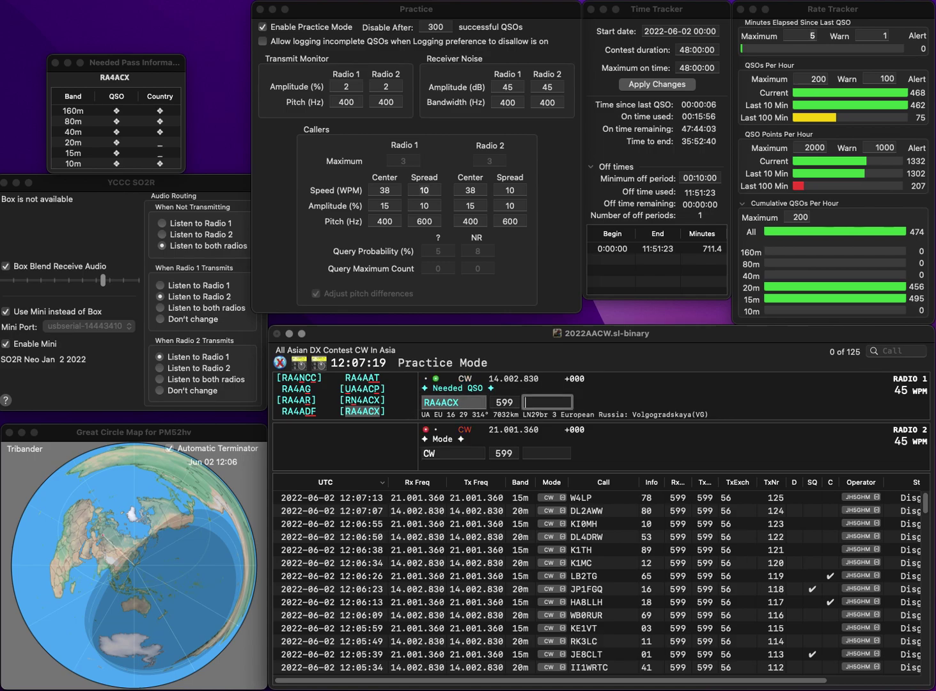
Step: Log RA4ACX on Radio 1 with received exchange 01 and answer the Radio 2 caller with the completed callsign BA5CW
text(01)
key(Return)
text(5)
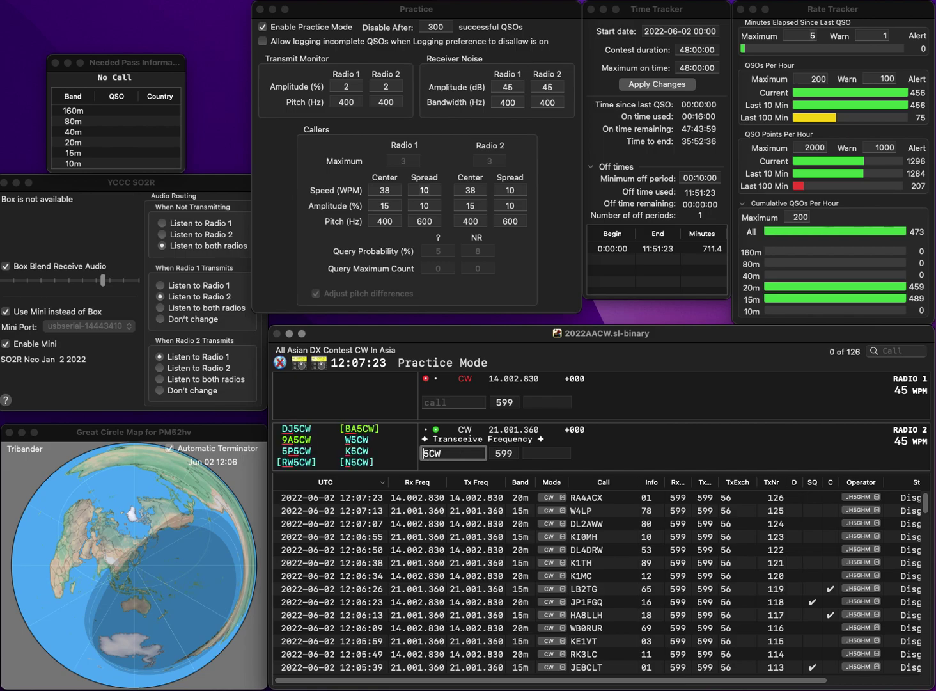
text(BA)
key(Return)
text(JA9EJG)
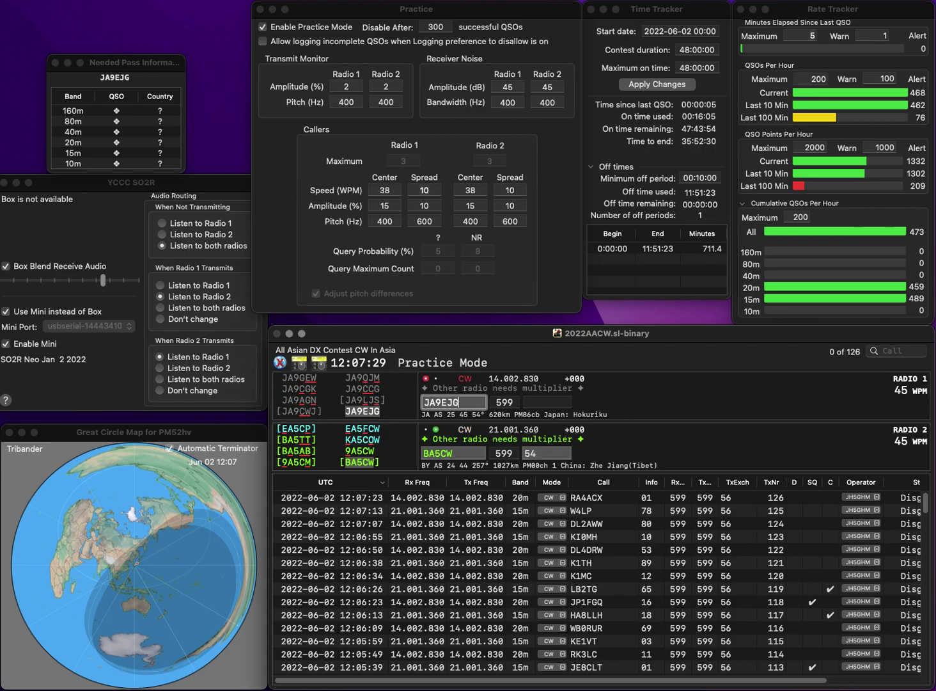
key(Return)
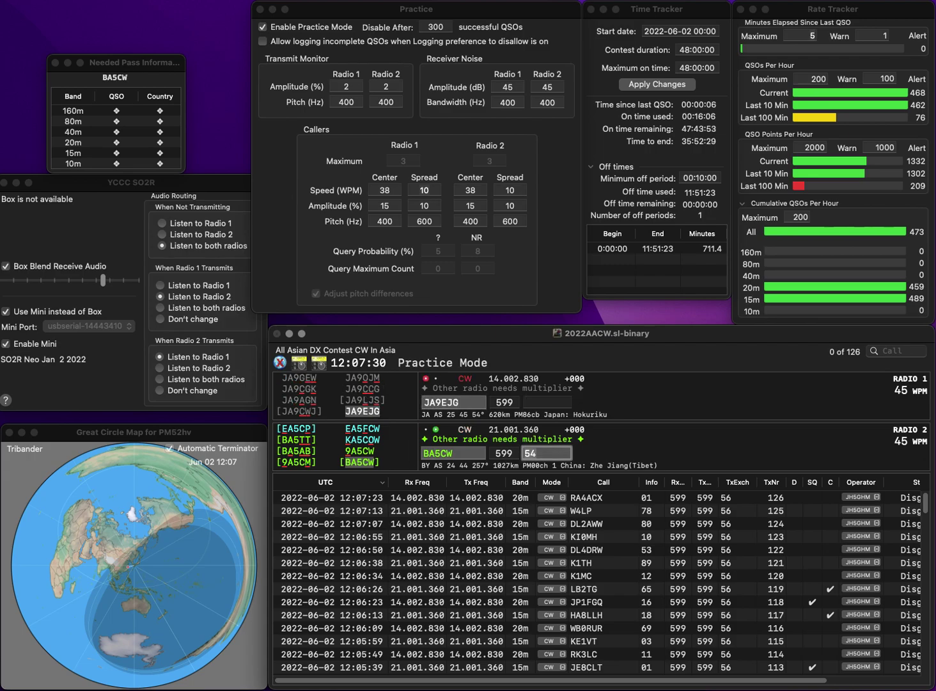
text(67)
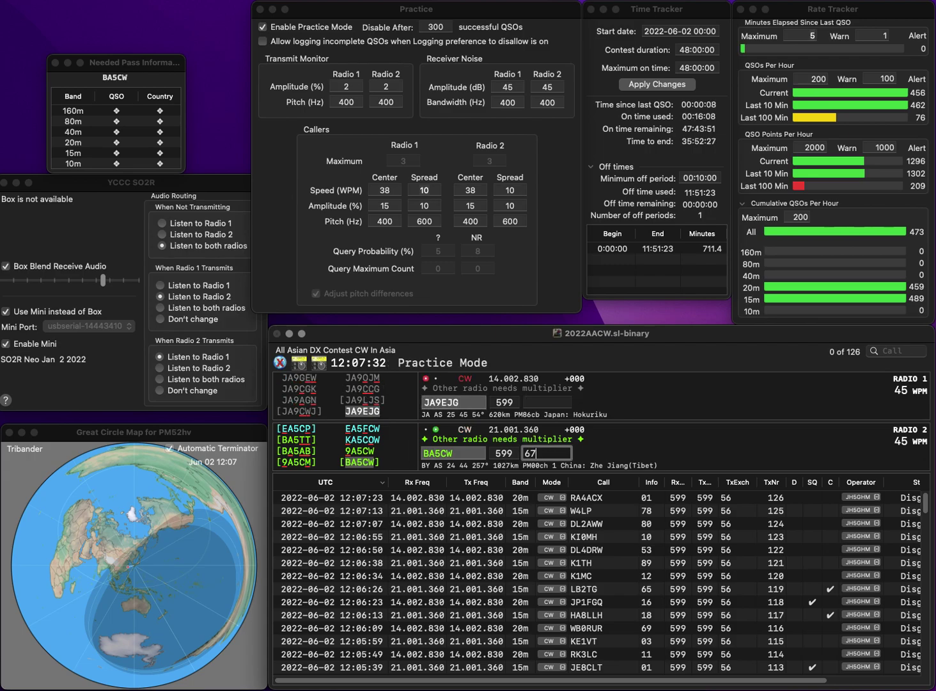
key(Return)
text(8)
key(Return)
text(O)
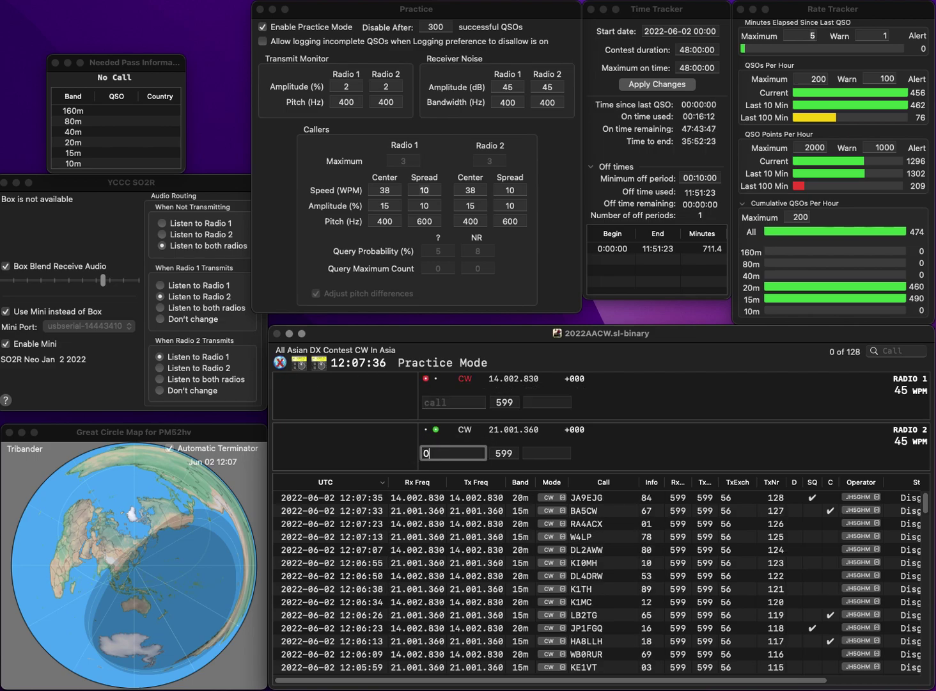
text(K2MBP)
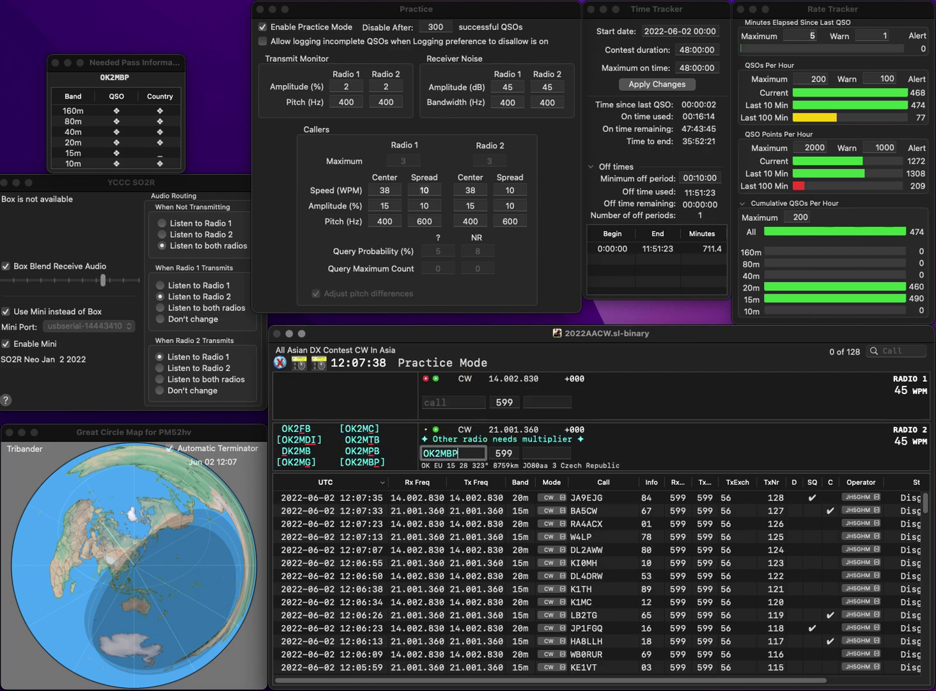
key(Return)
text(NOY)
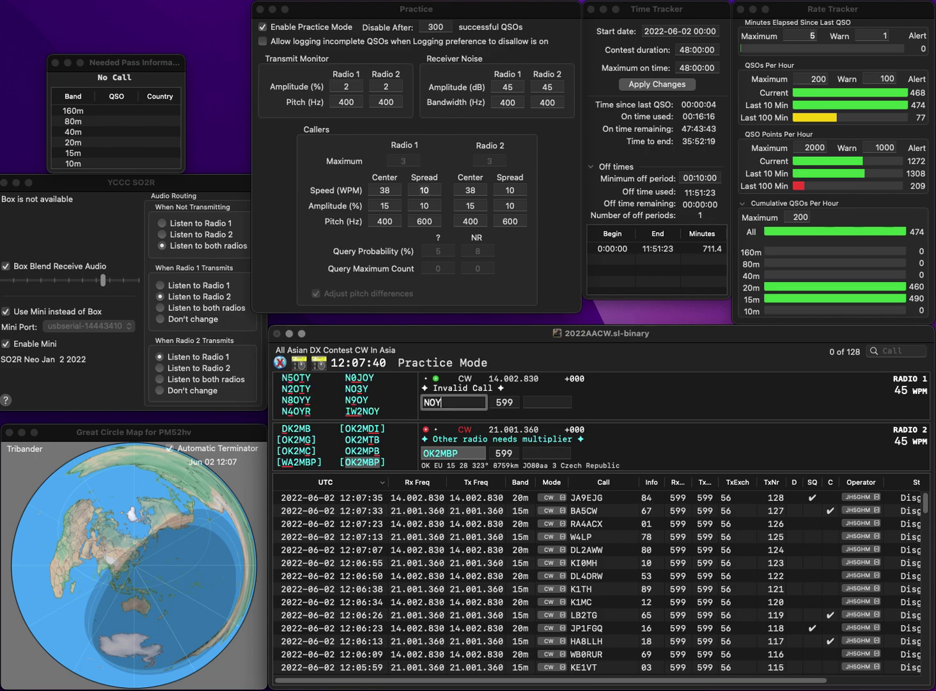
text(R4)
key(Return)
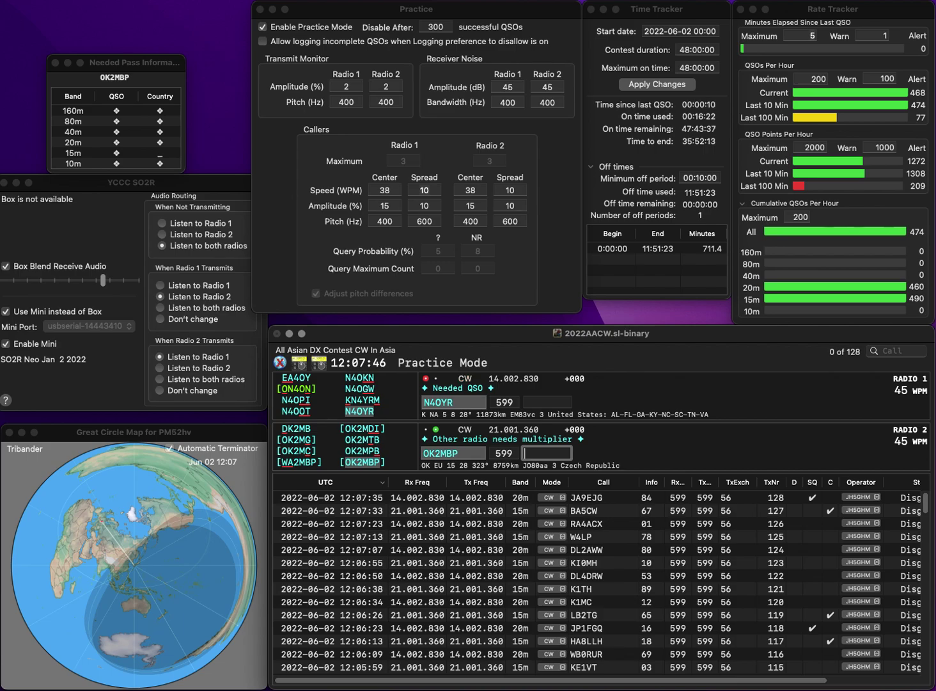
key(Return)
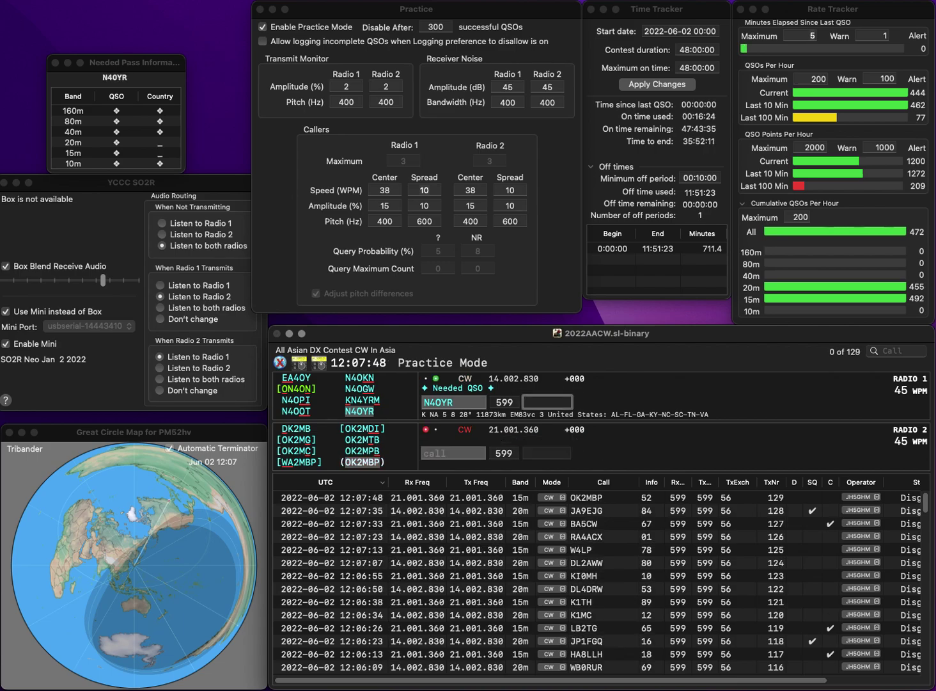
text(85)
key(Return)
text(G4P)
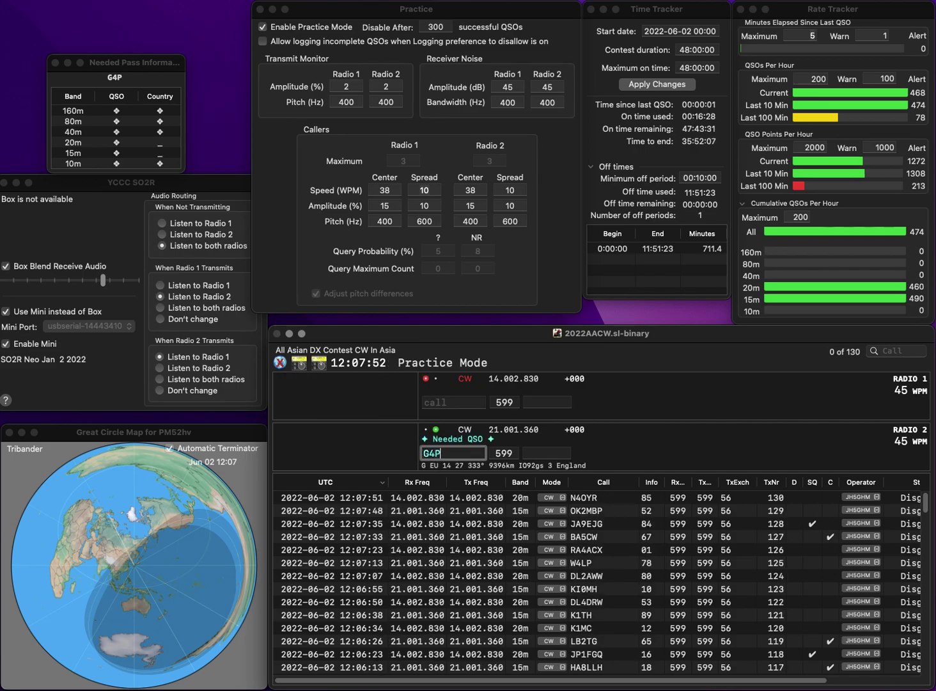
text(NC)
key(Return)
text(K)
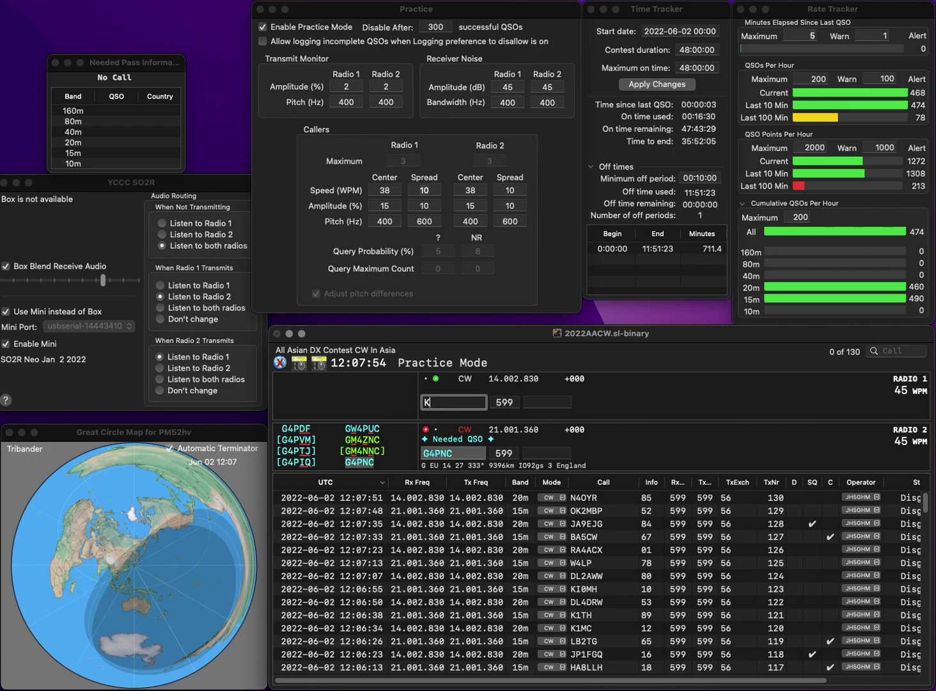
text(L2WX)
key(Return)
key(space)
text(36)
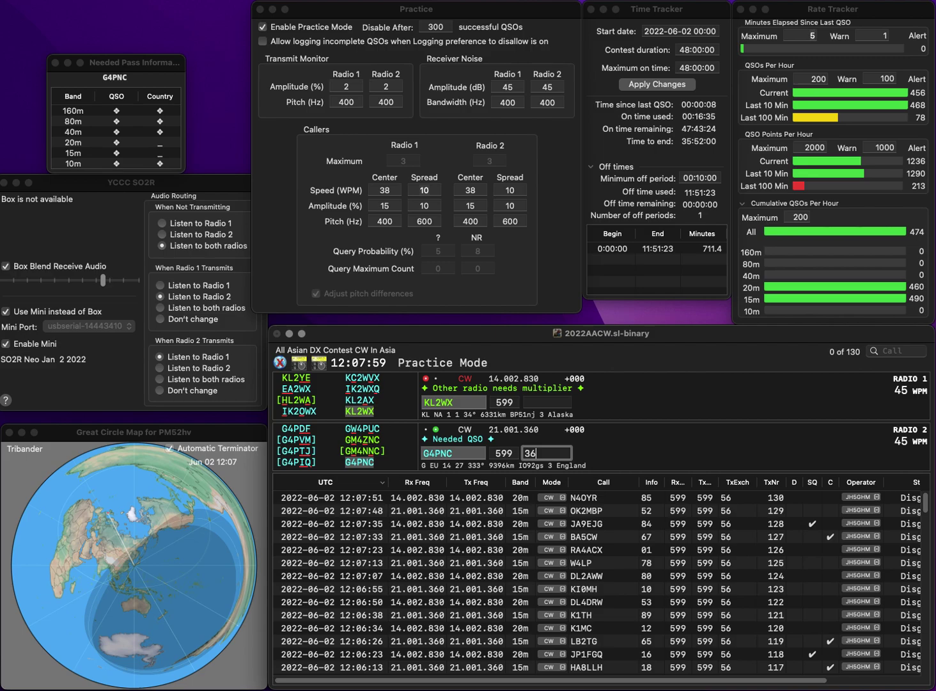
key(Return)
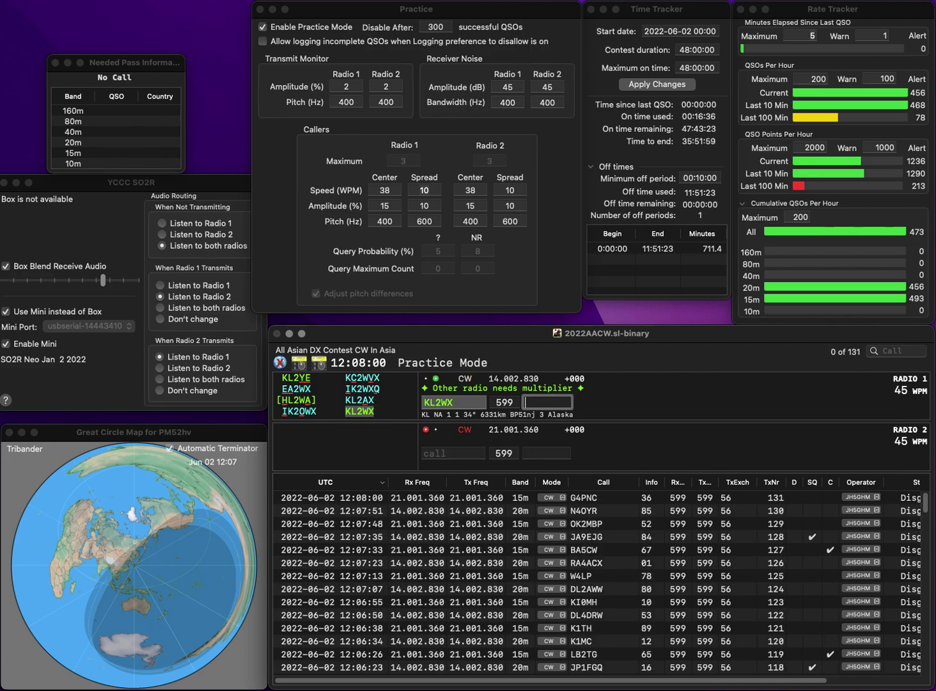
text(19)
key(Return)
Step: Enter and answer callsign KC3HRS on Radio 2 and send the partial callsign NN on Radio 1
text(KC3)
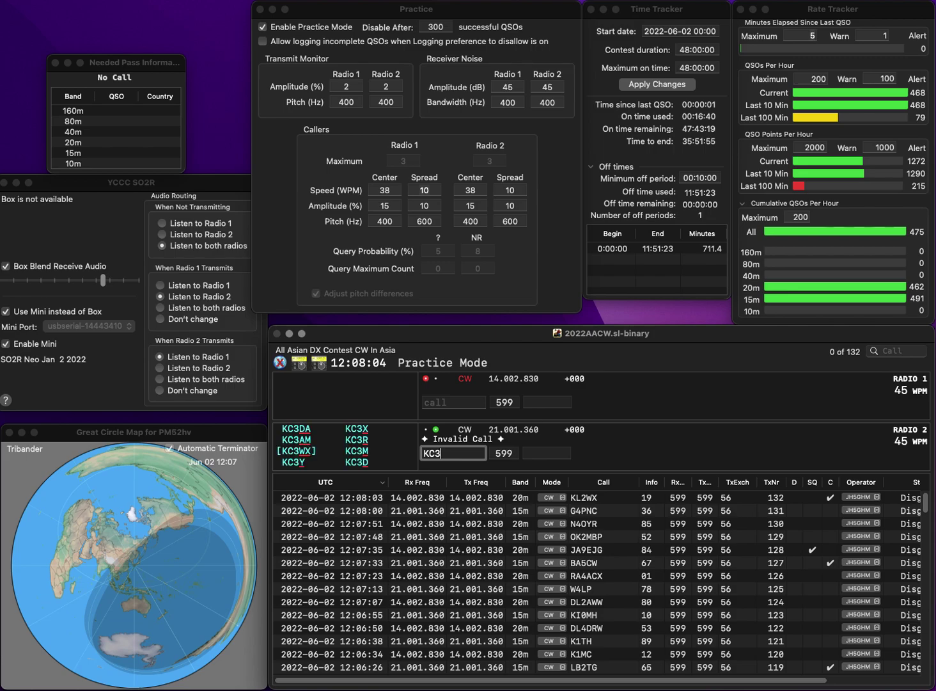
text(HRS)
key(Return)
text(NJ)
key(BackSpace)
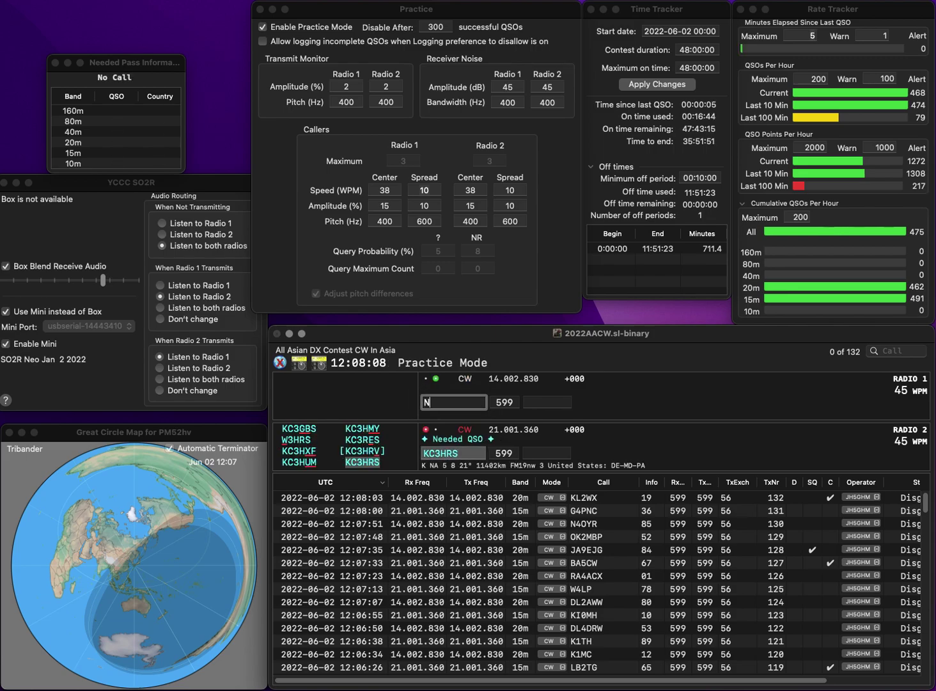
text(N)
key(Return)
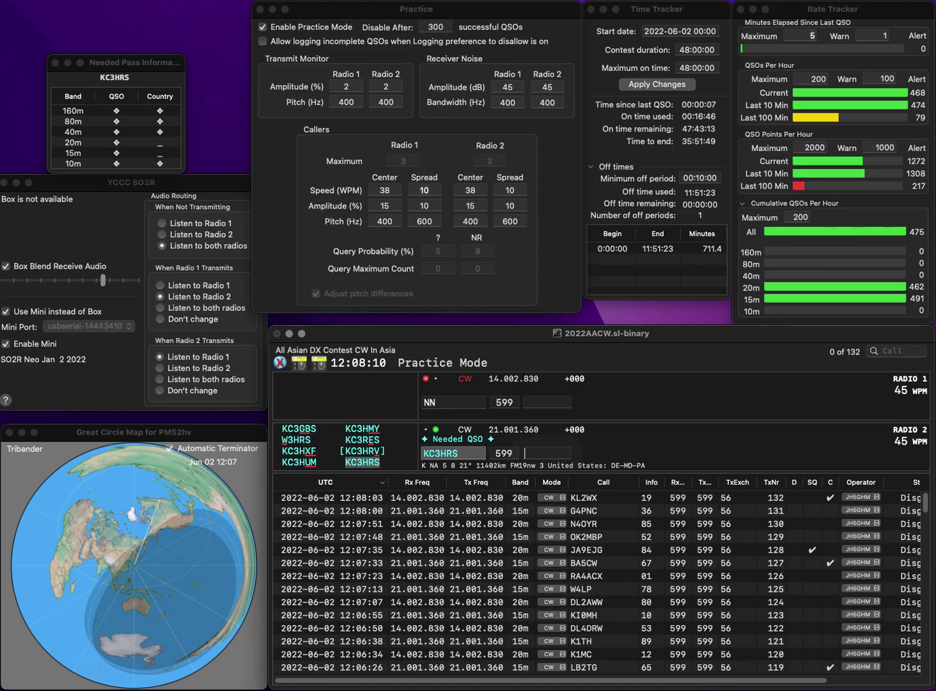
text(21)
key(Return)
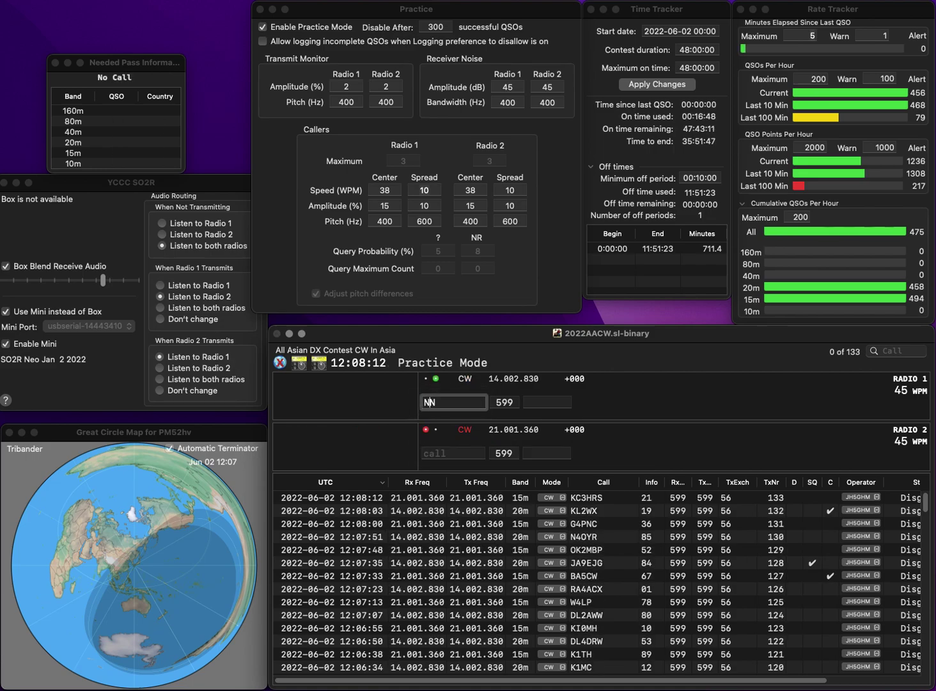
text(N3RD)
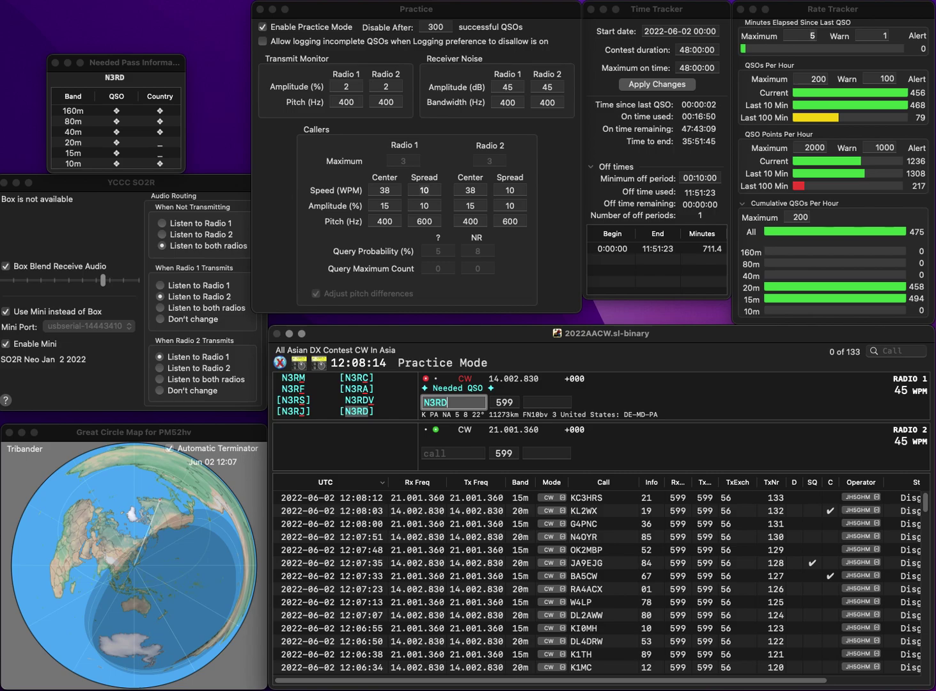
key(Return)
text(IK7)
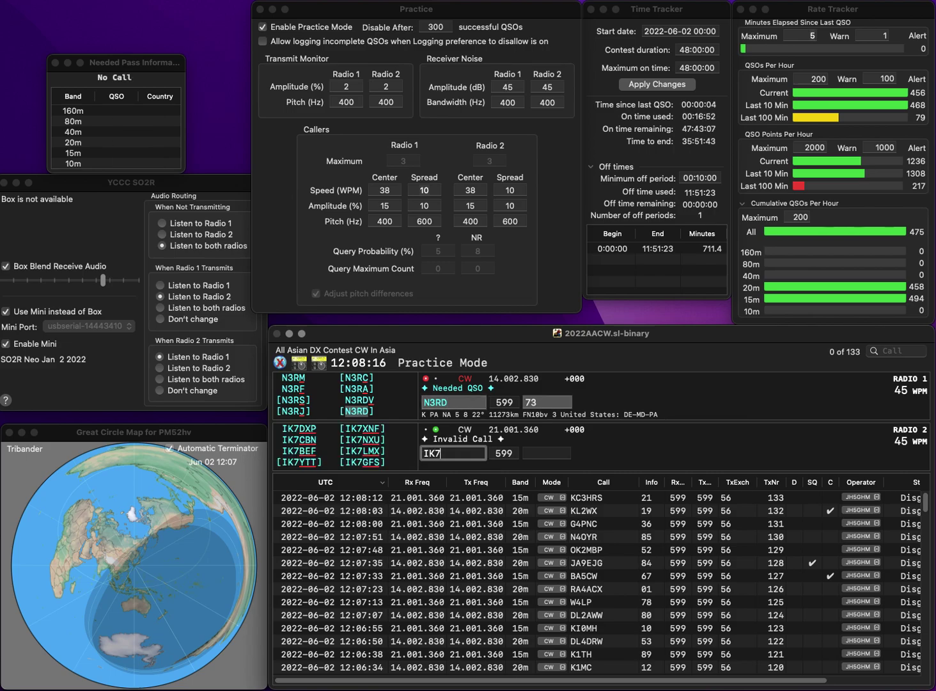
key(Return)
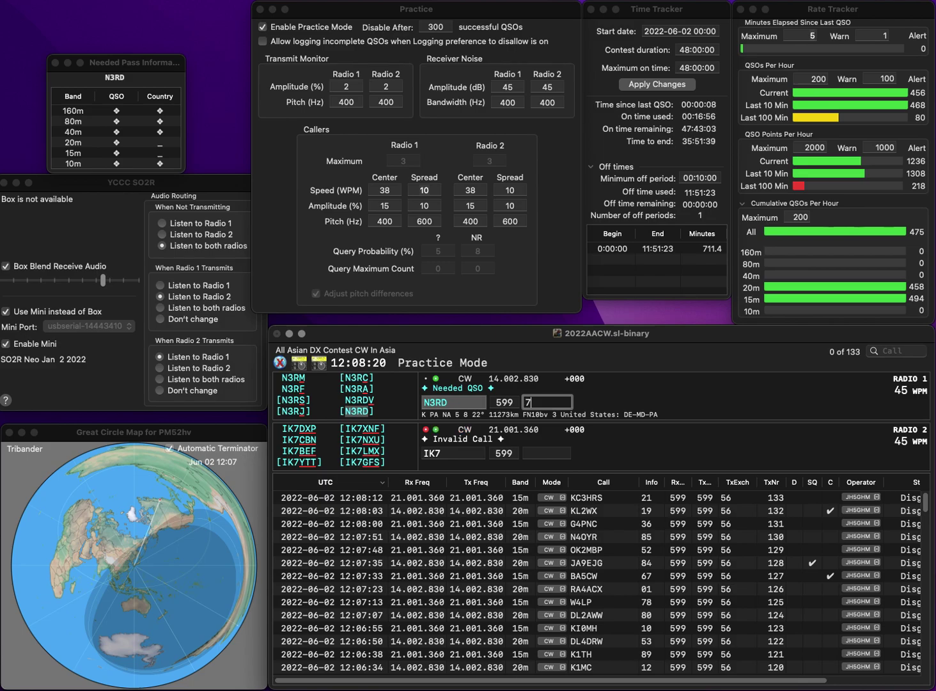
key(Return)
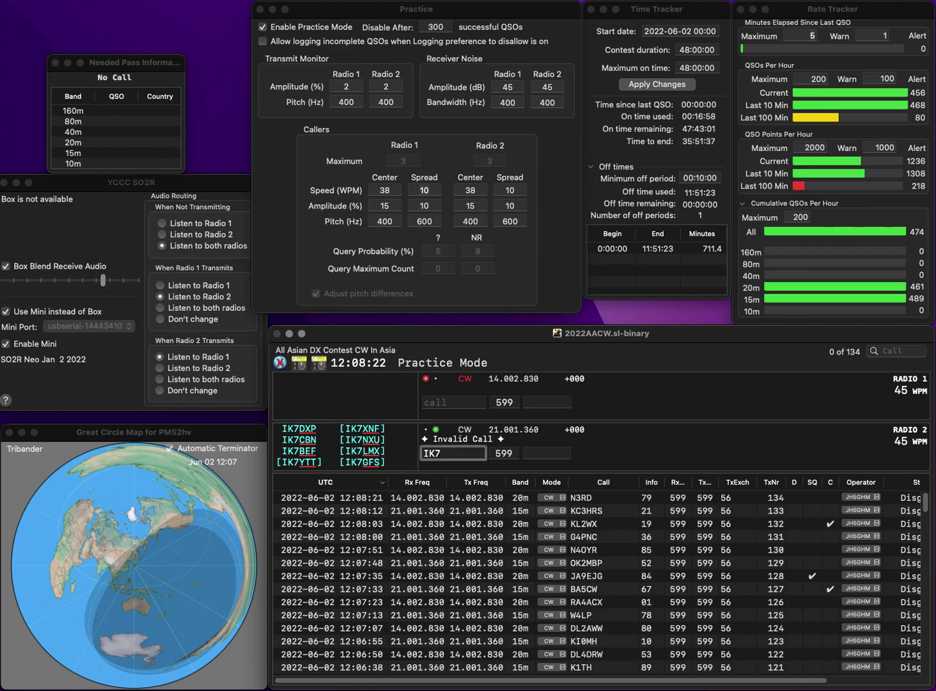
Step: Complete and answer callsign IK7LVE on Radio 2, and enter and answer AA1LS on Radio 1
text(LVE)
key(Return)
text(AA1LS)
key(Return)
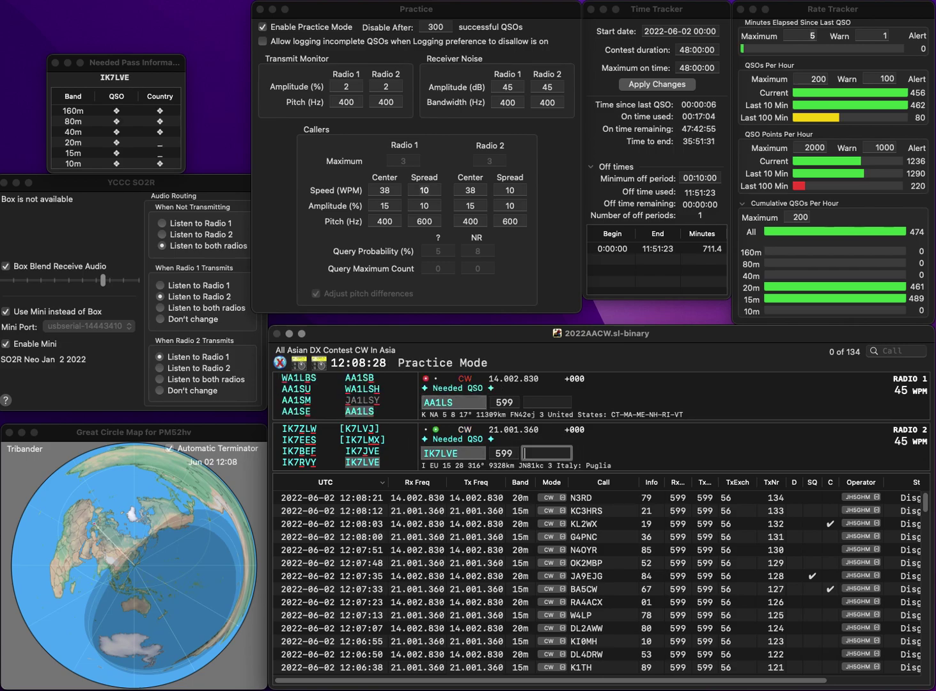
key(Return)
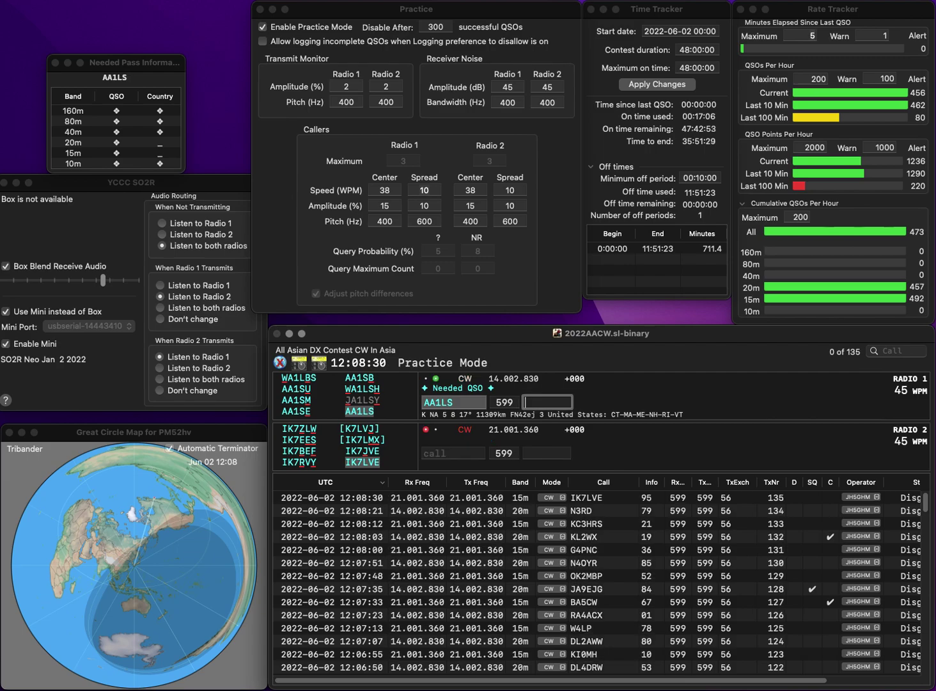
text(2)
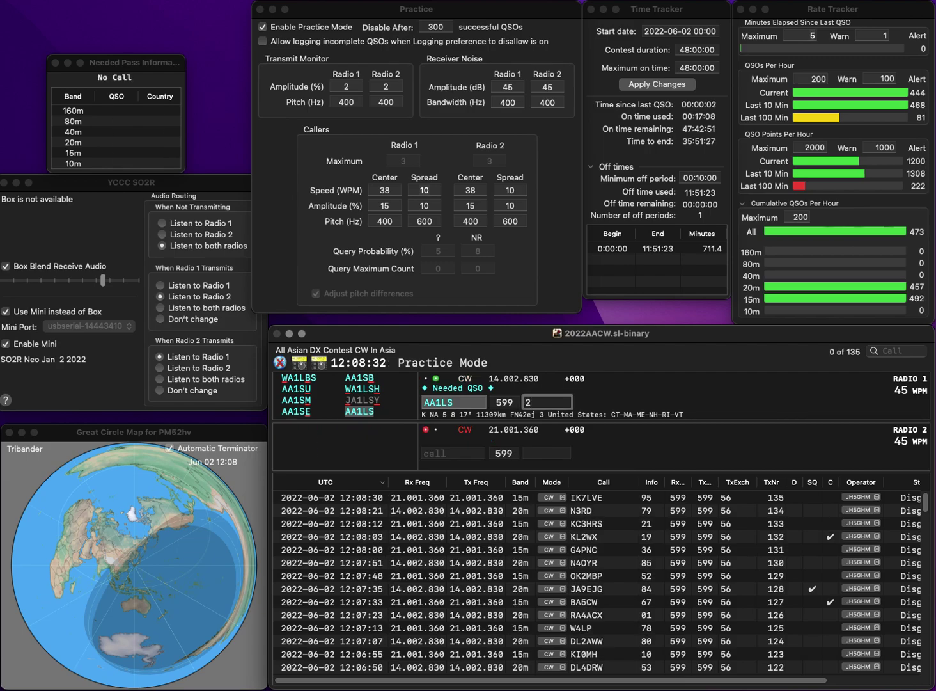
text(7)
key(Return)
text(AA3TT)
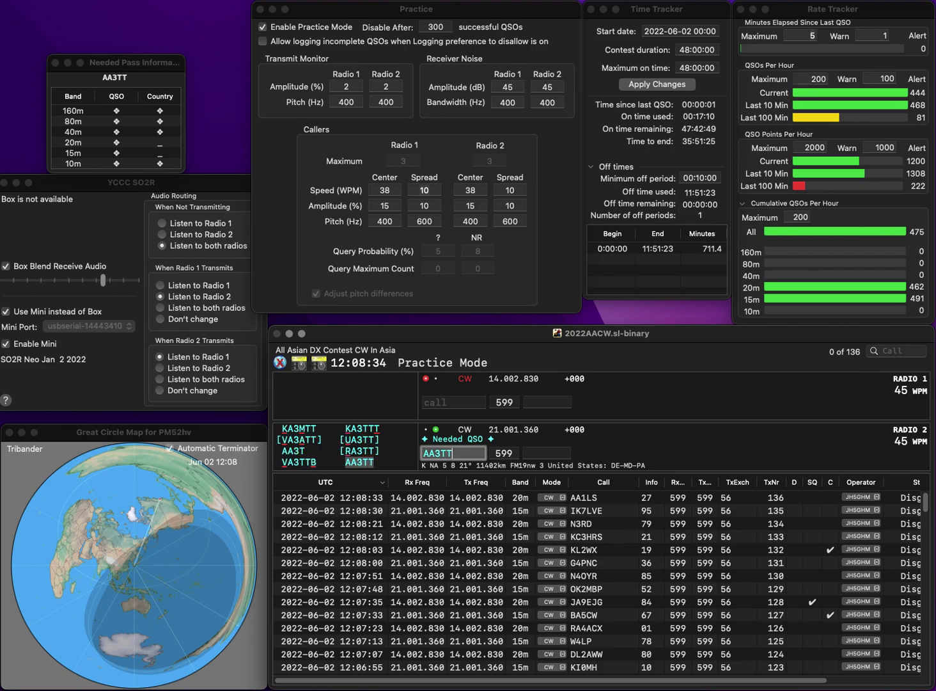
key(Return)
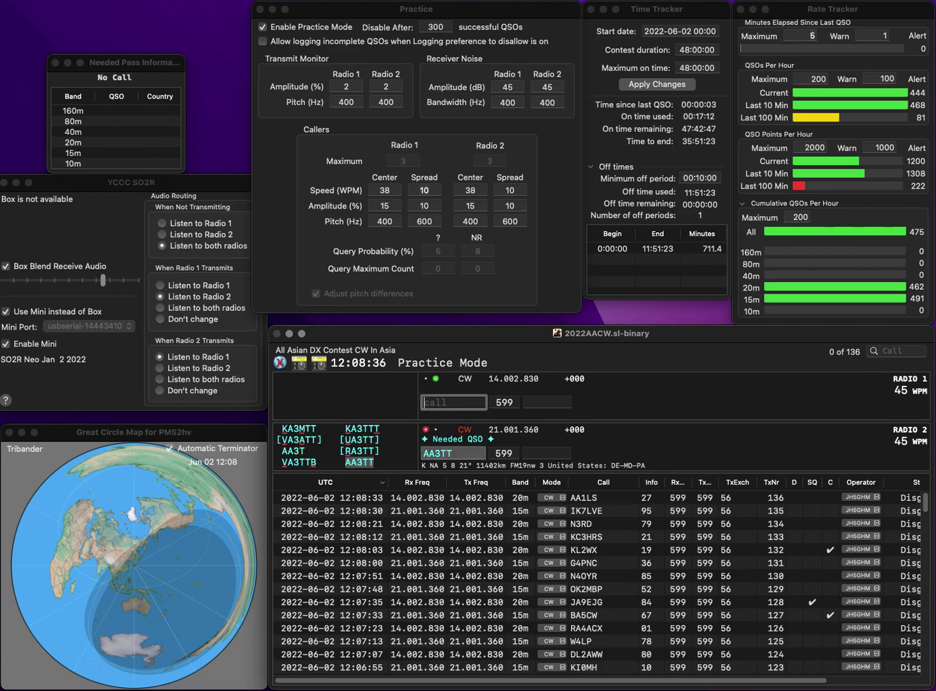
text(F4HZZ)
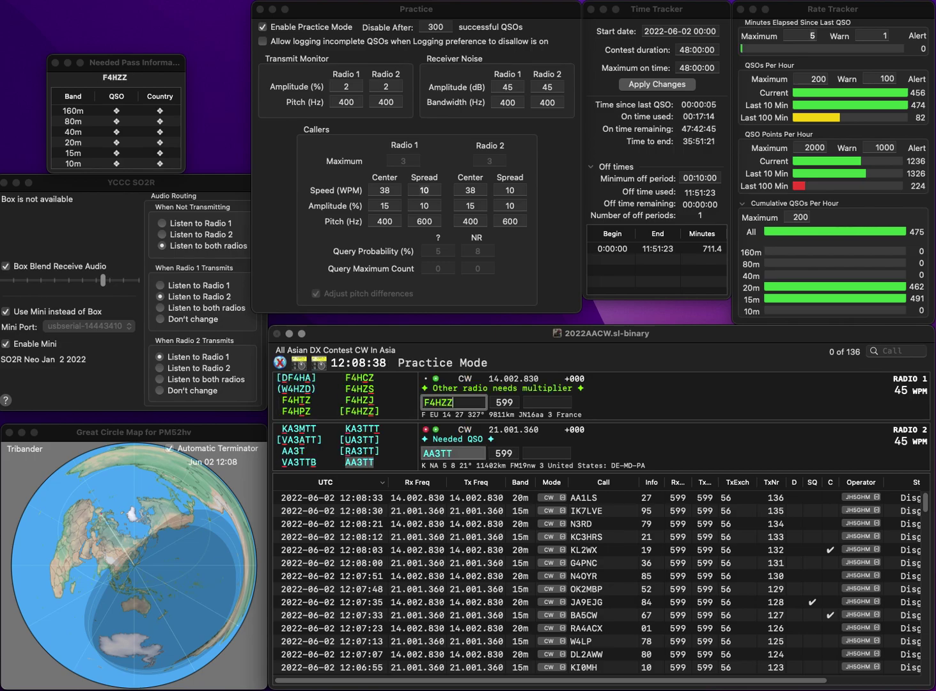
key(Return)
text(82)
key(Return)
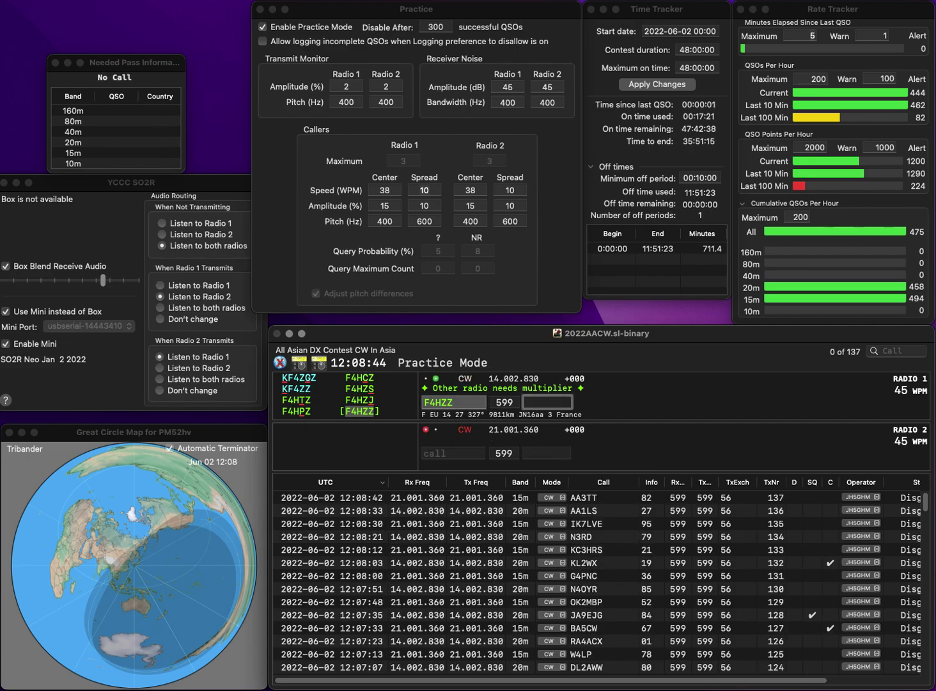
text(02)
key(Return)
text(W5)
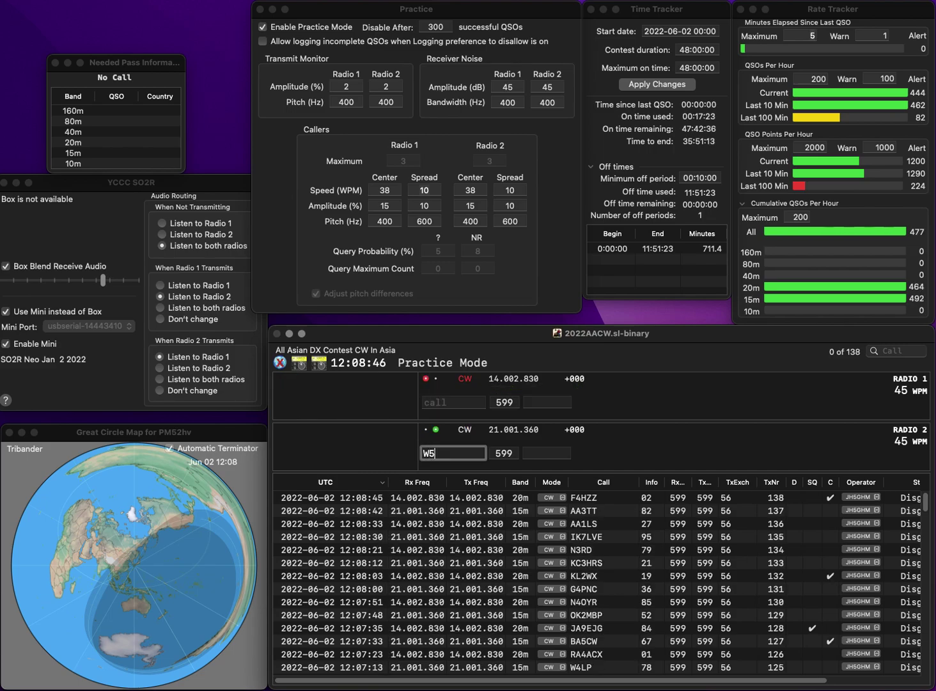
text(ABA)
key(Return)
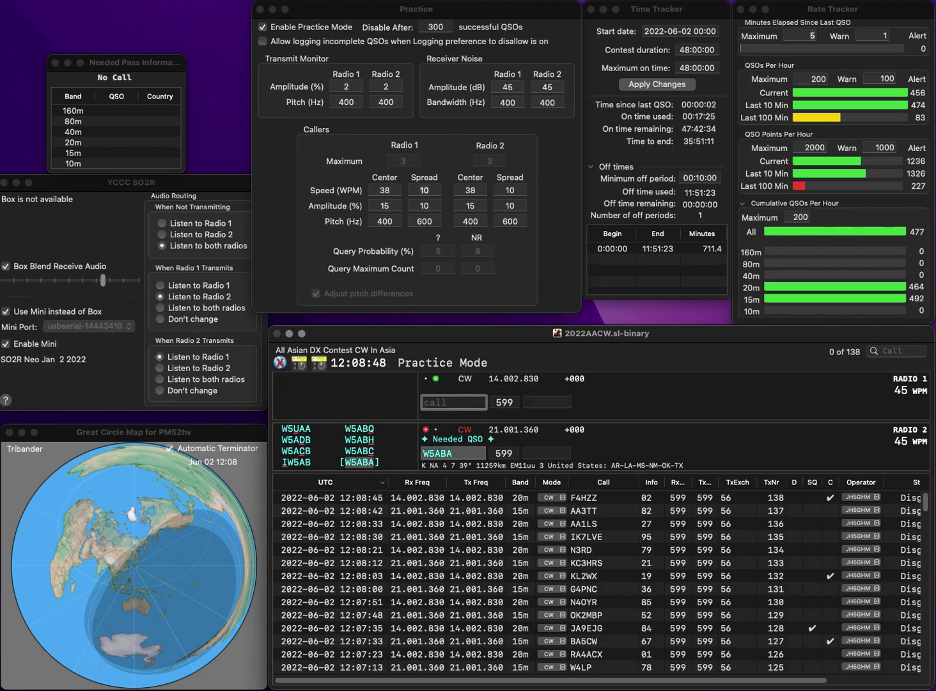
text(IZ2DII)
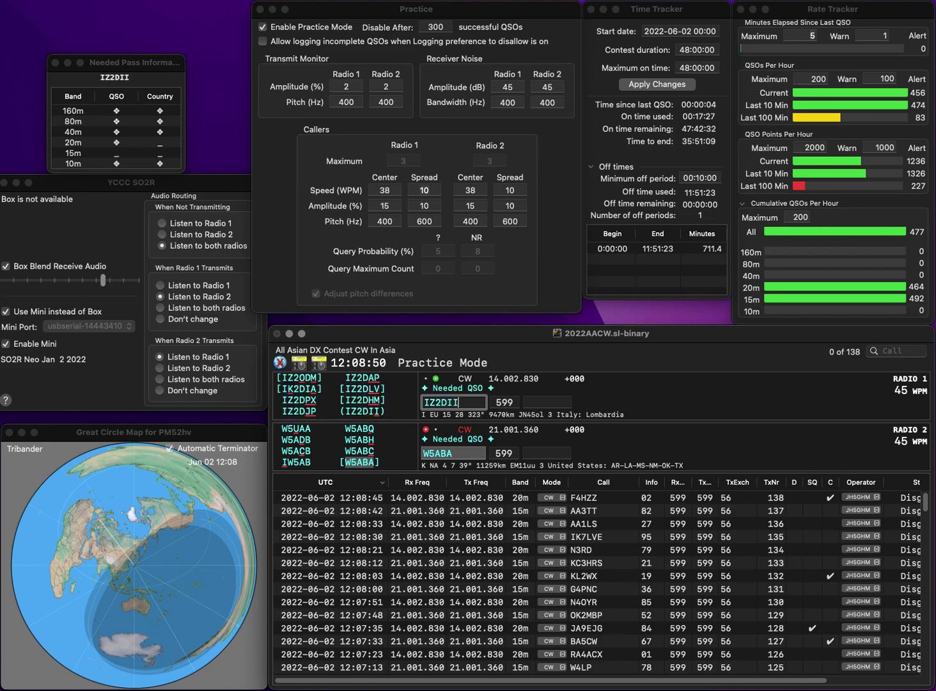
key(Return)
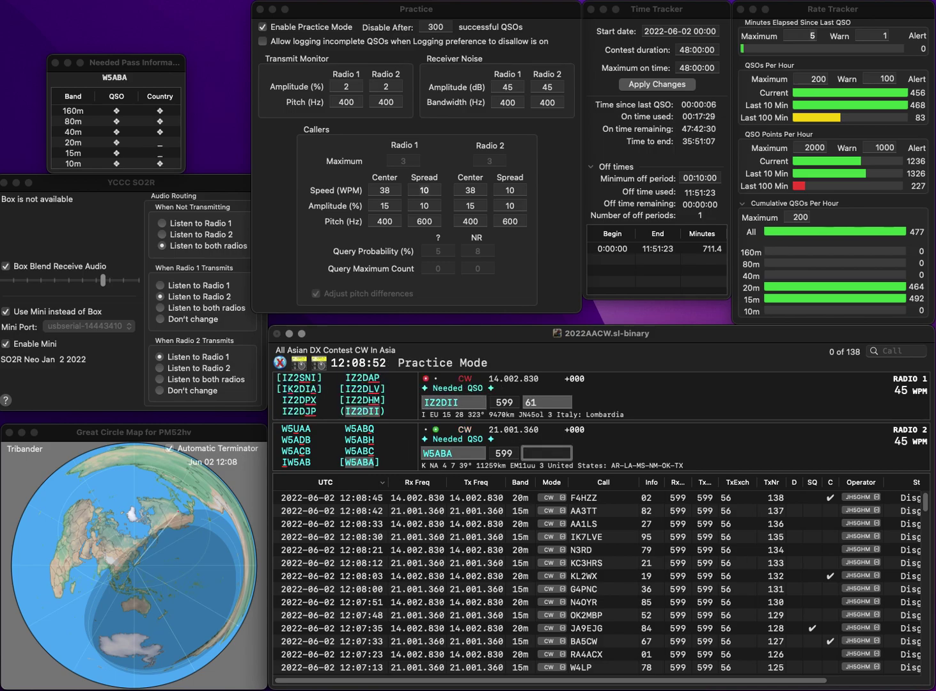
text(99)
key(Return)
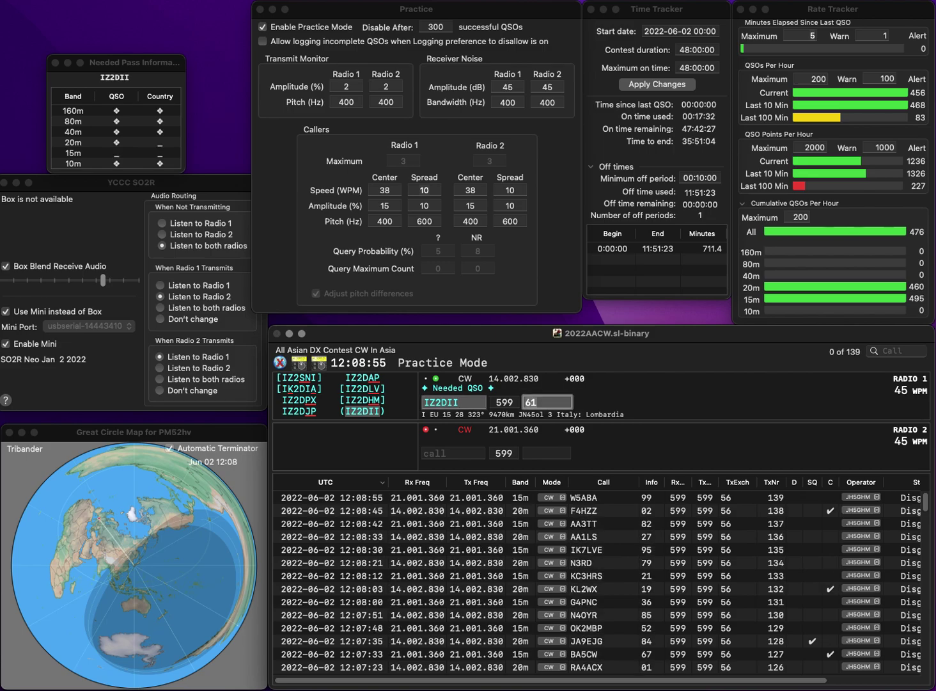
text(9)
key(Return)
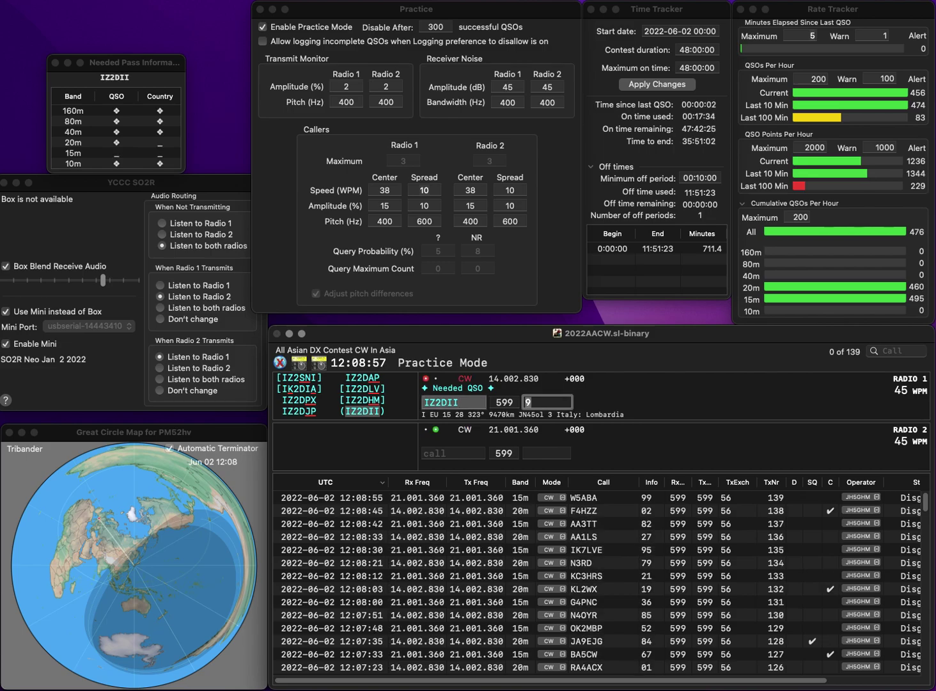
text(0)
key(Return)
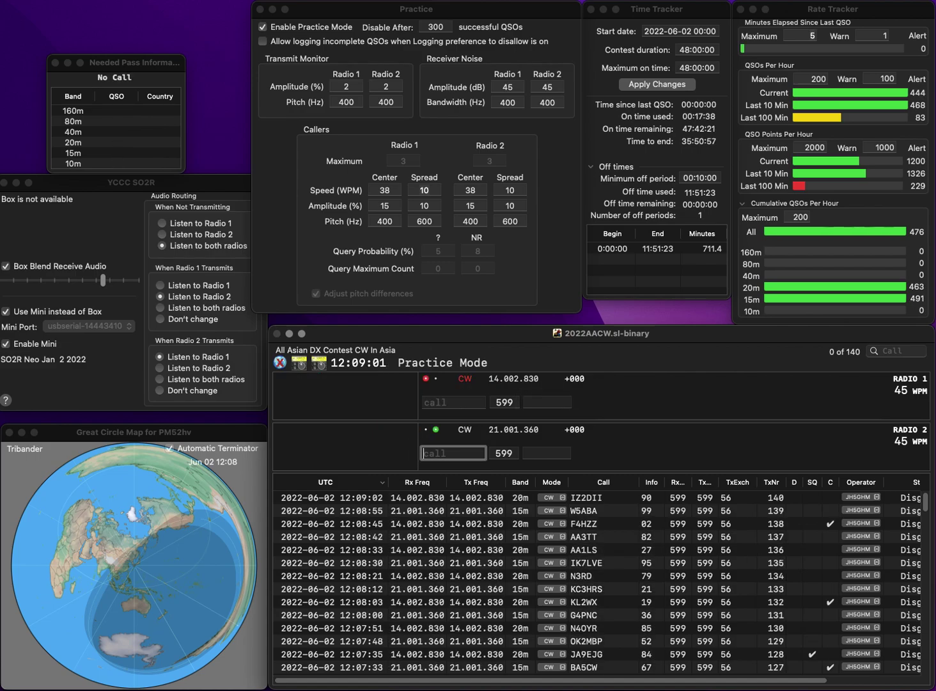
text(JF3MYU)
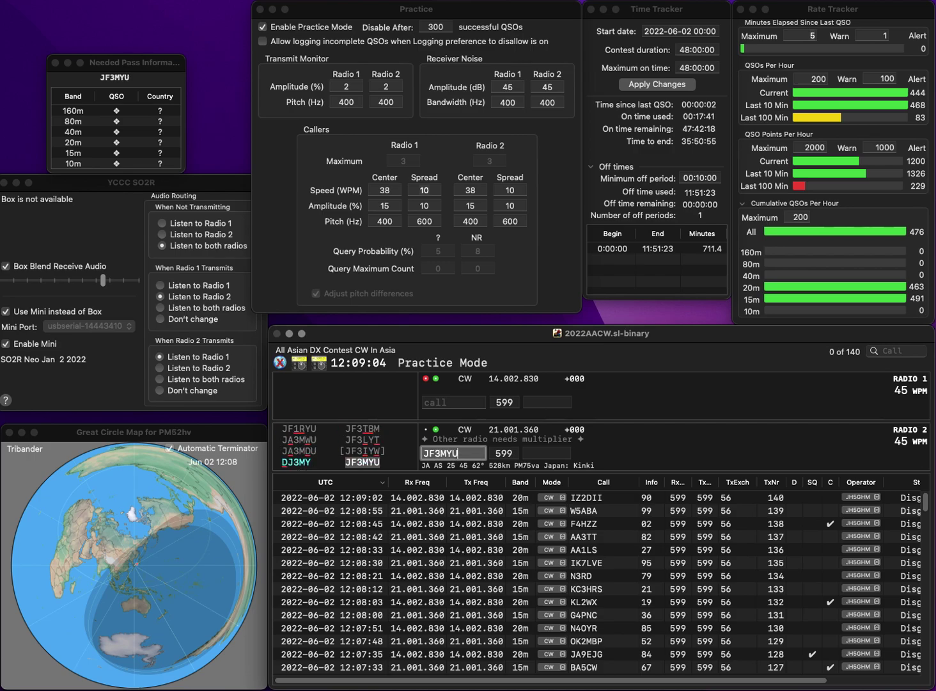
key(Return)
text(K0EWS)
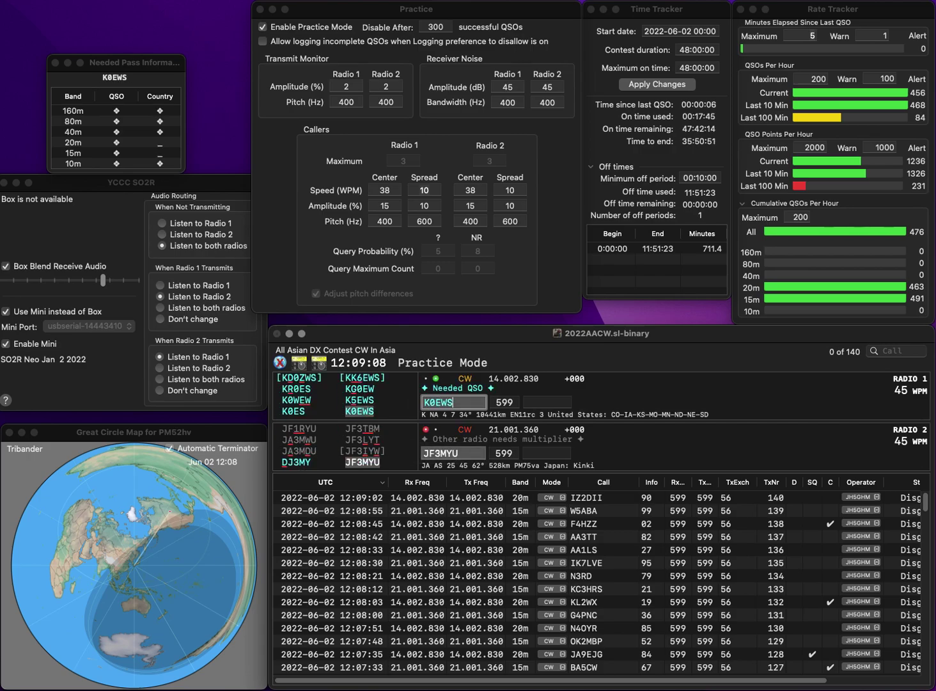
key(Return)
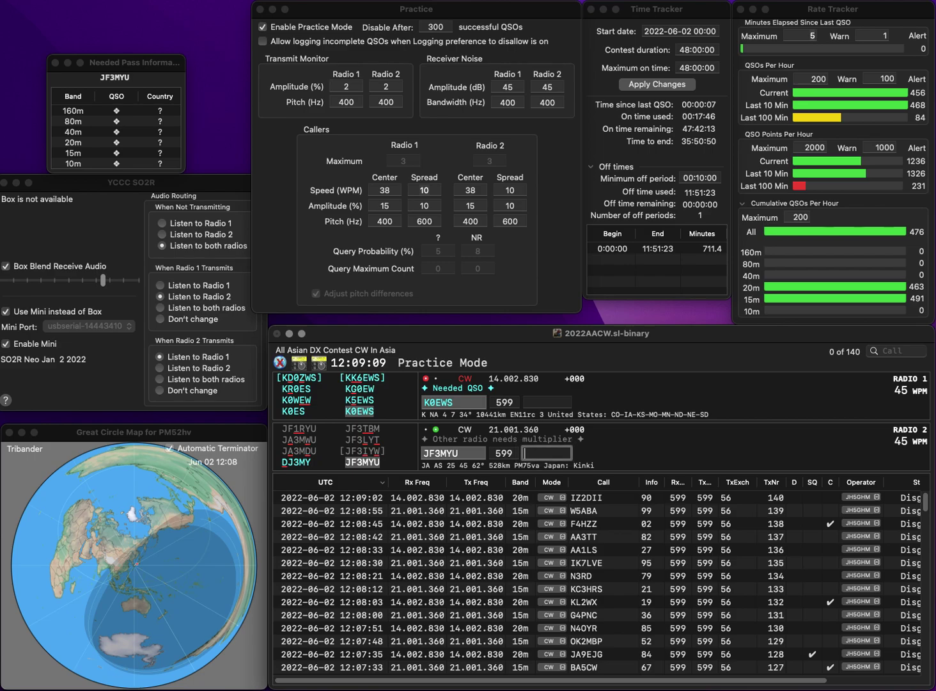
text(59)
key(Return)
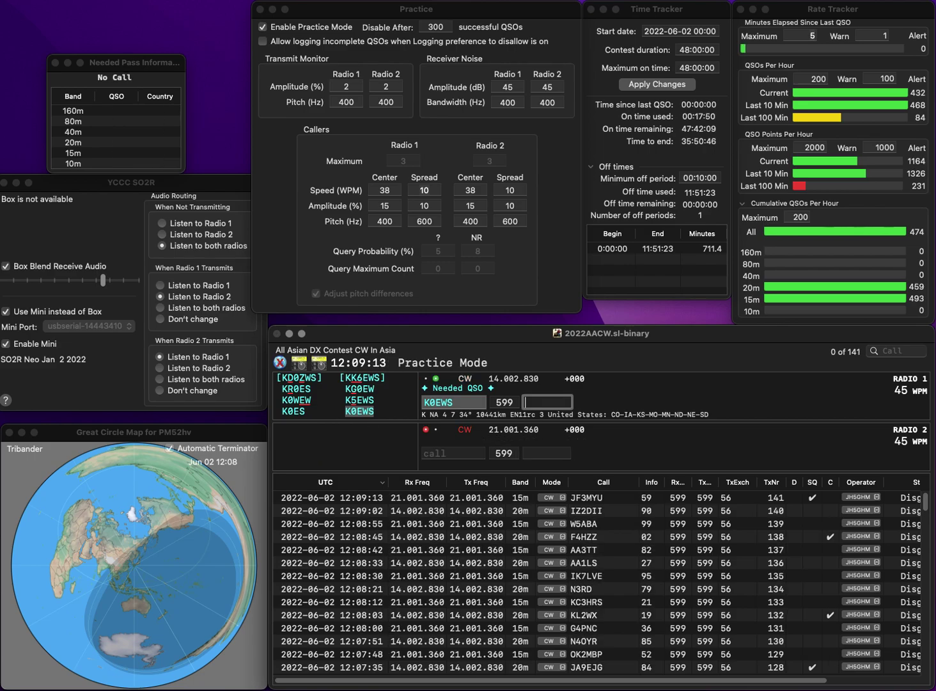
text(93)
key(Return)
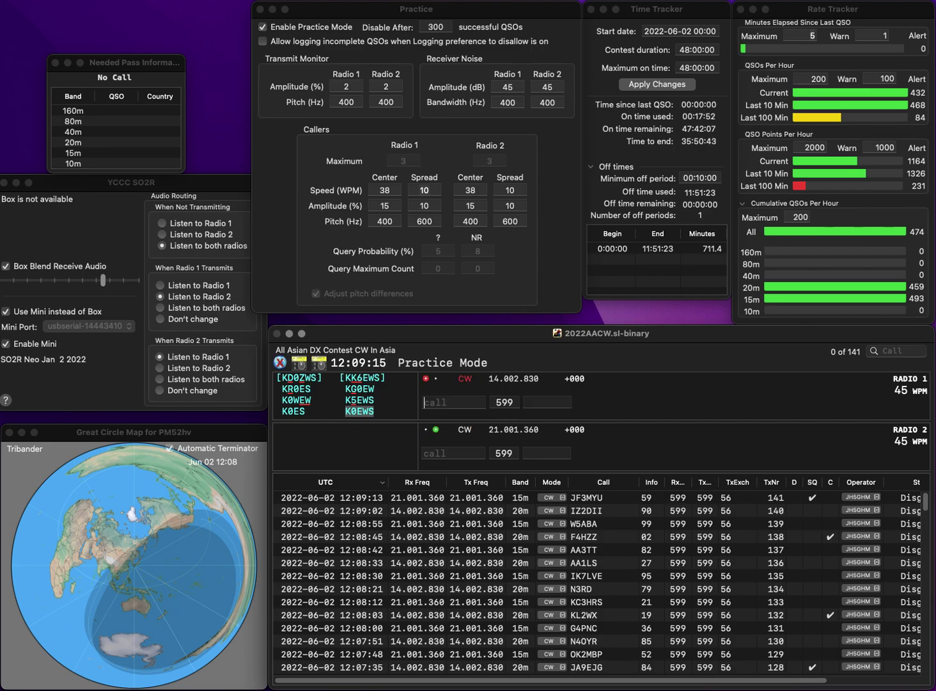
text(EA5J)
key(Return)
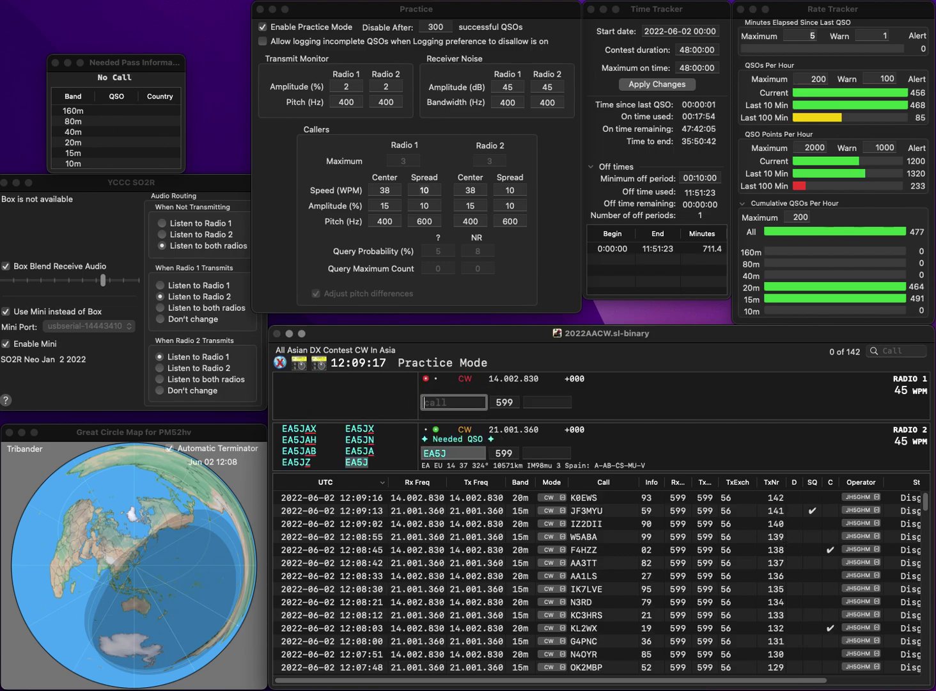
text(IO)
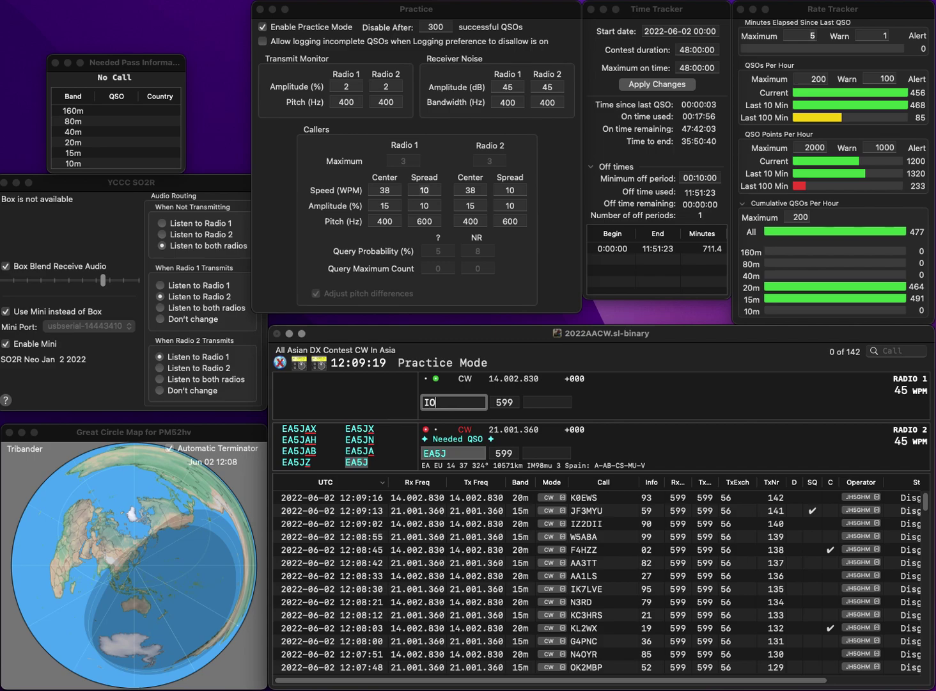
text(700OMP)
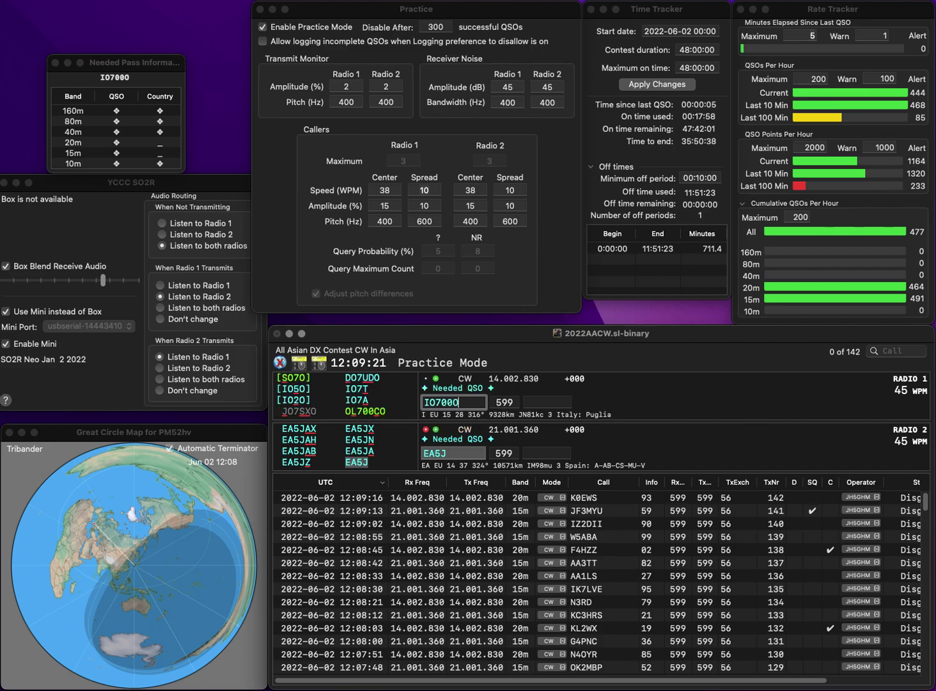
click(429, 402)
key(BackSpace)
key(Right)
text(M)
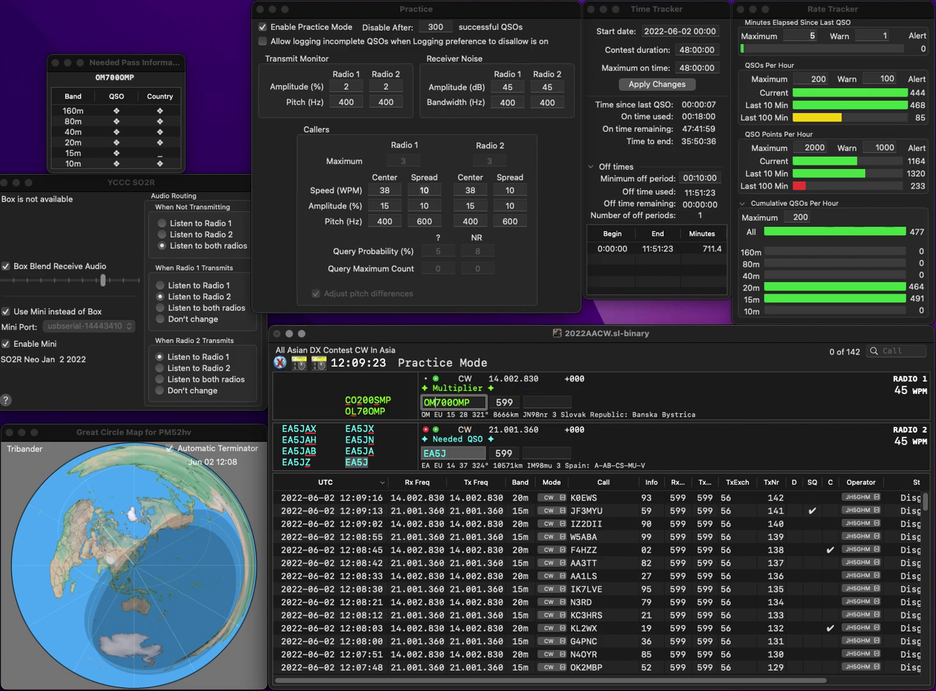
key(Return)
key(space)
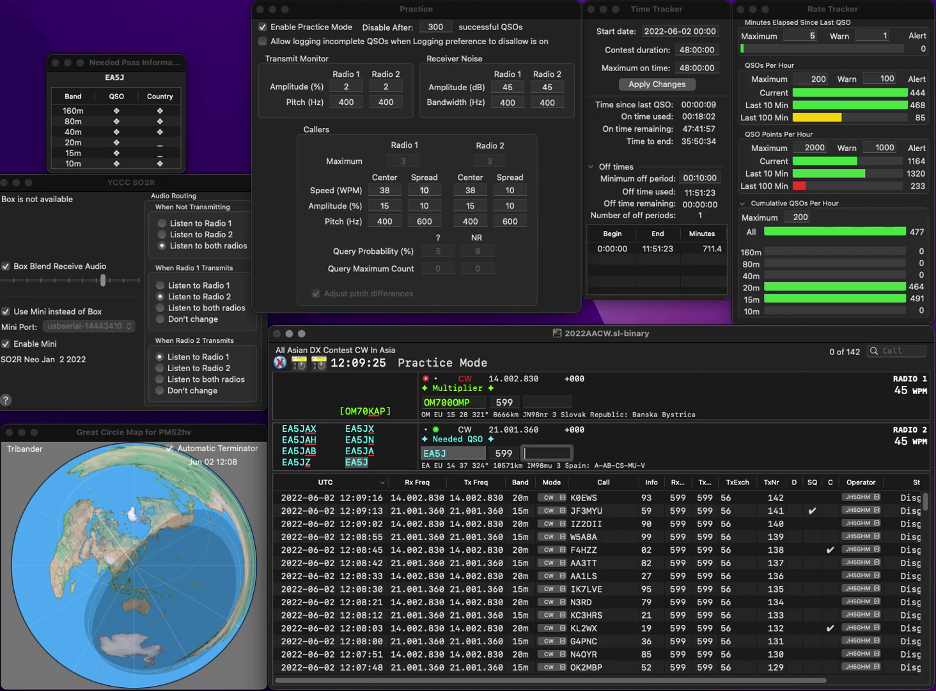
key(Return)
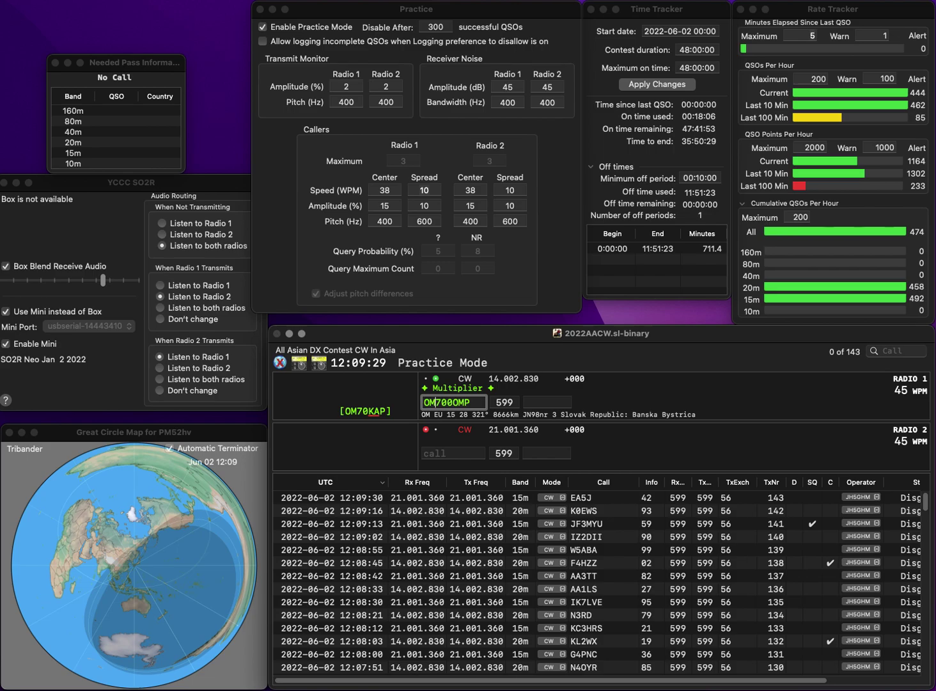
key(BackSpace)
text(L)
key(Right)
key(Right)
key(Right)
key(Right)
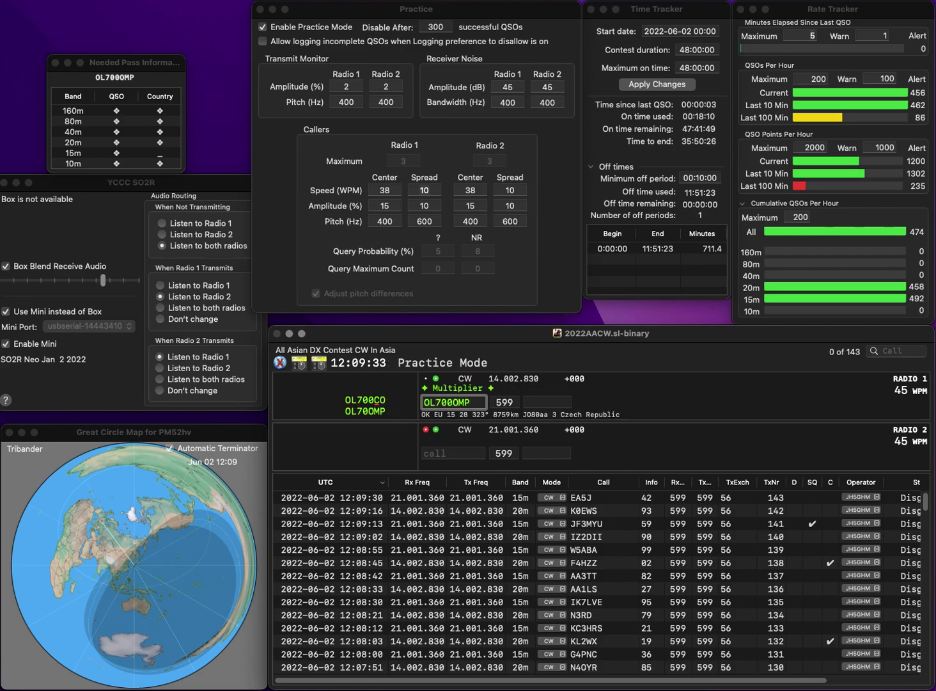
key(BackSpace)
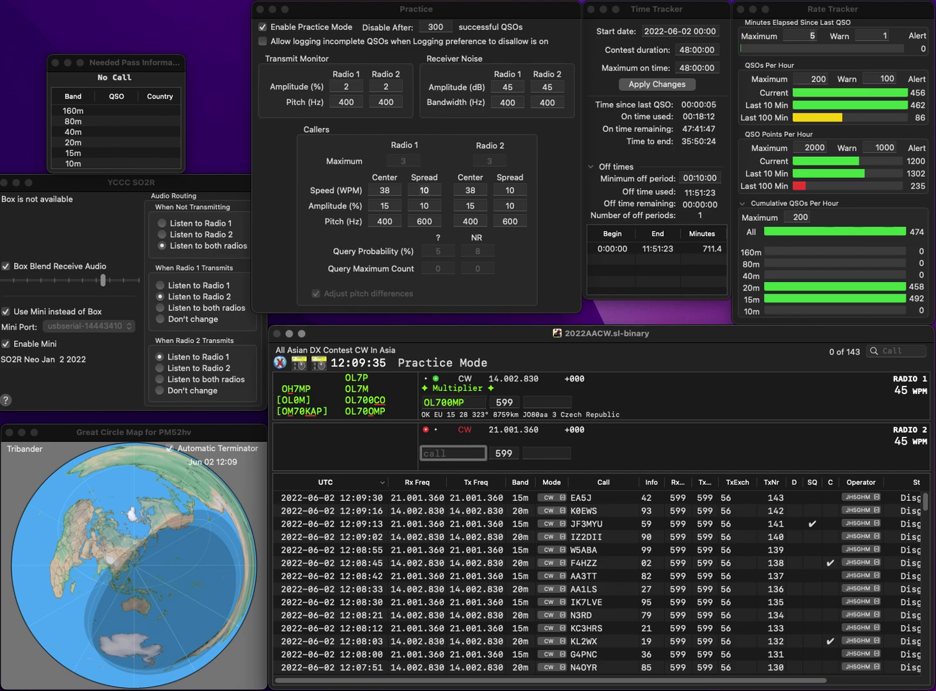
key(Delete)
text(O)
key(Return)
text(EM1U)
key(Up)
key(space)
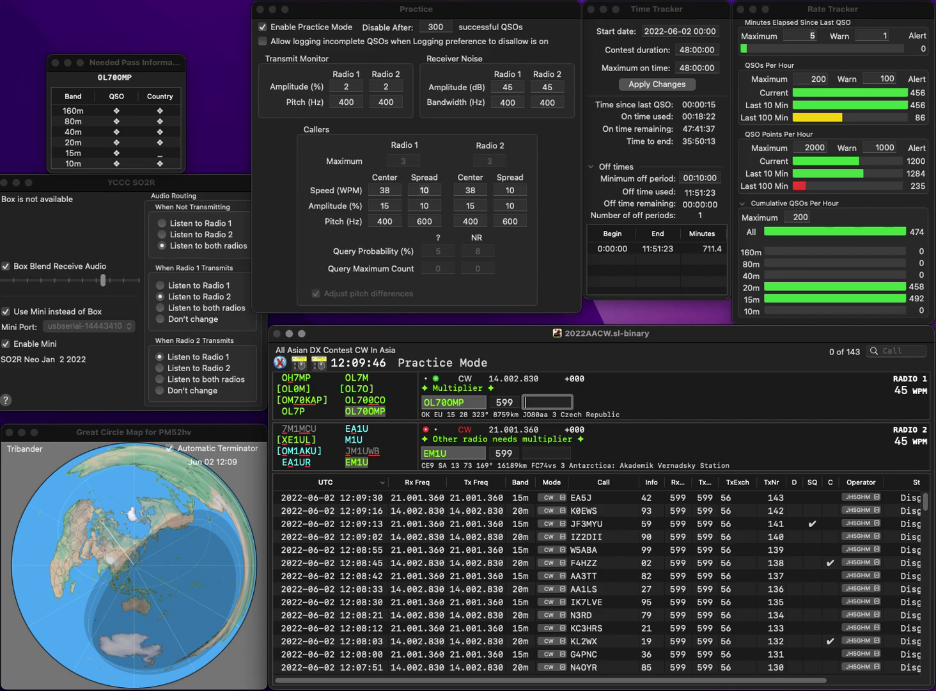
text(06)
key(Return)
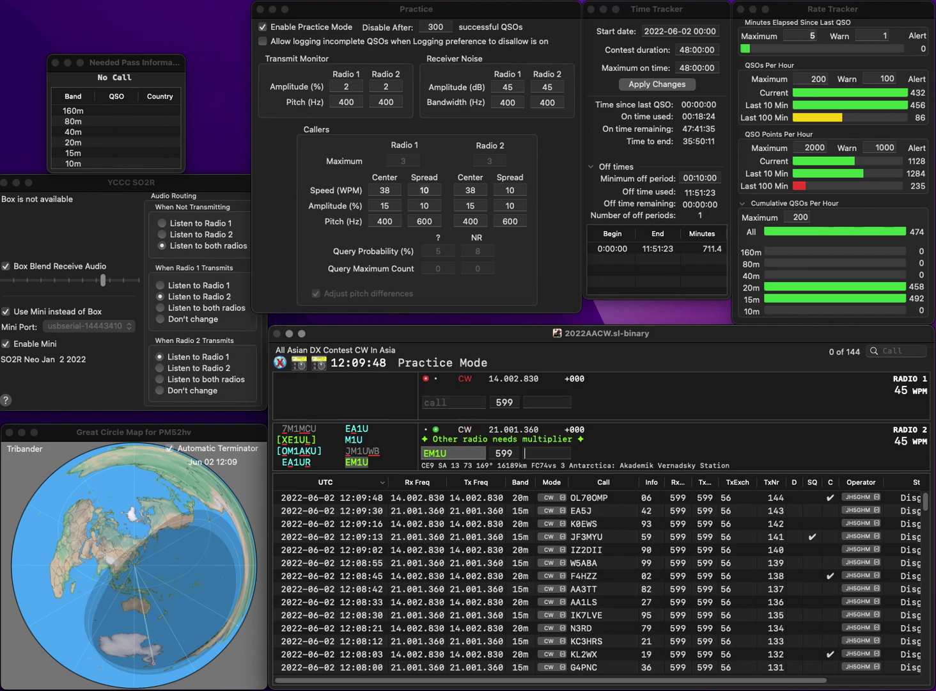
text(12)
key(Return)
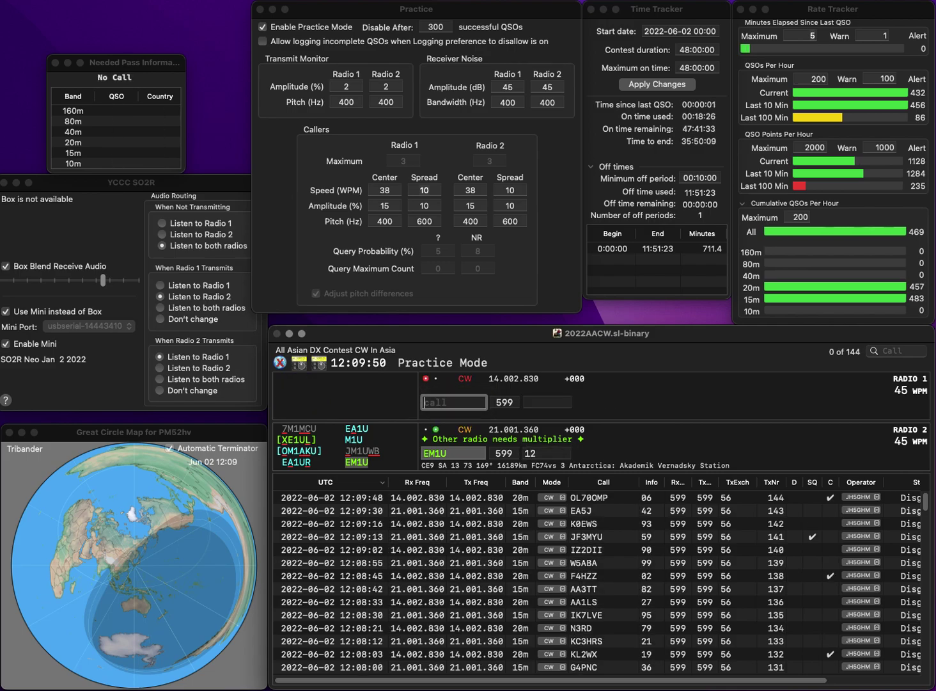
text(G2)
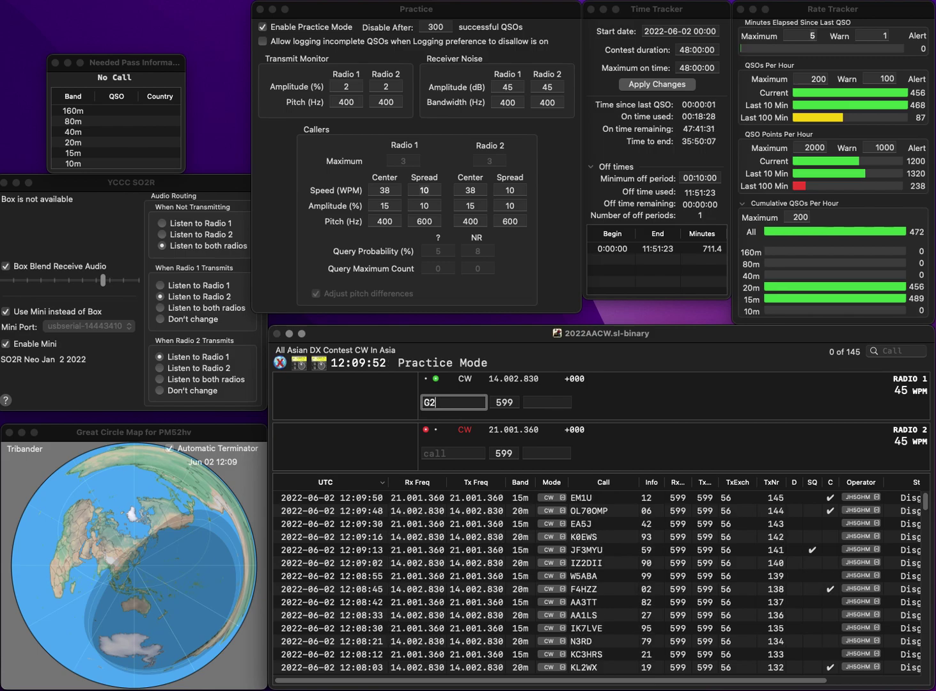
text(KJ)
key(Return)
text(7BC)
key(Home)
text(DL)
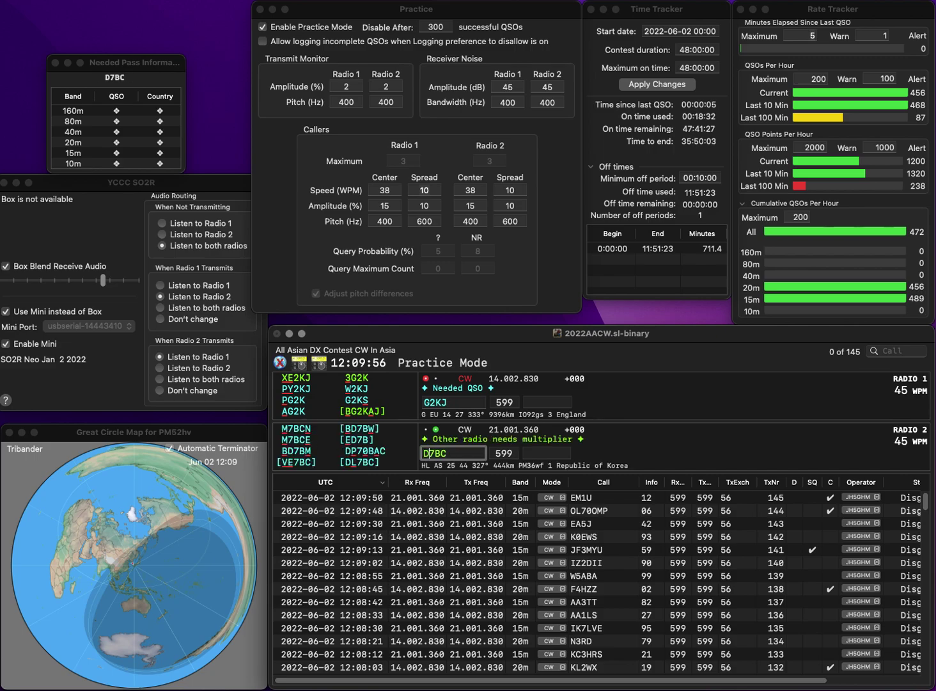
key(Return)
key(Escape)
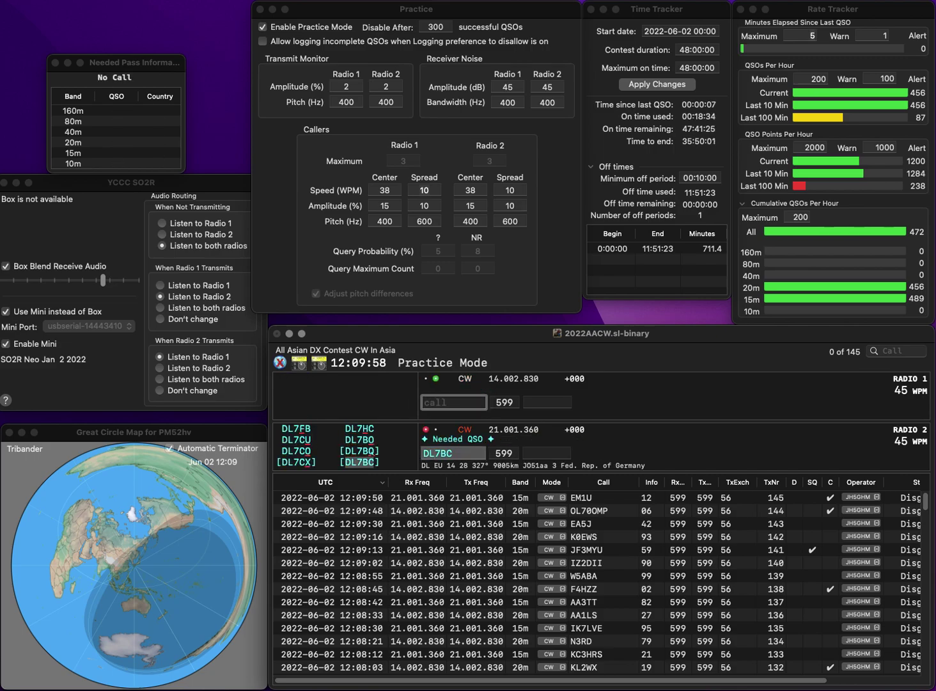
text(G2KA)
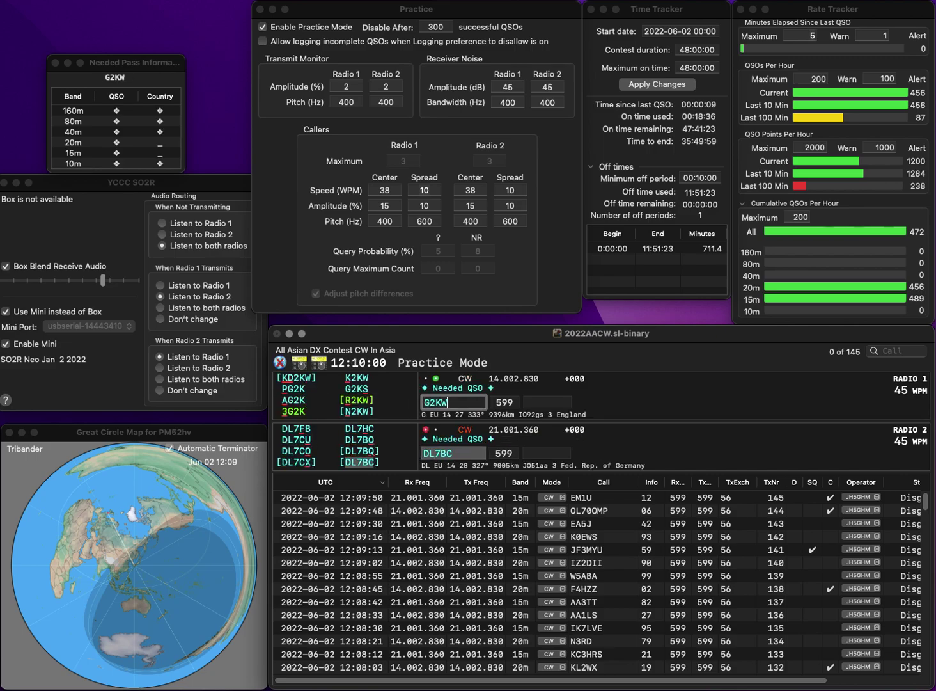
text(J)
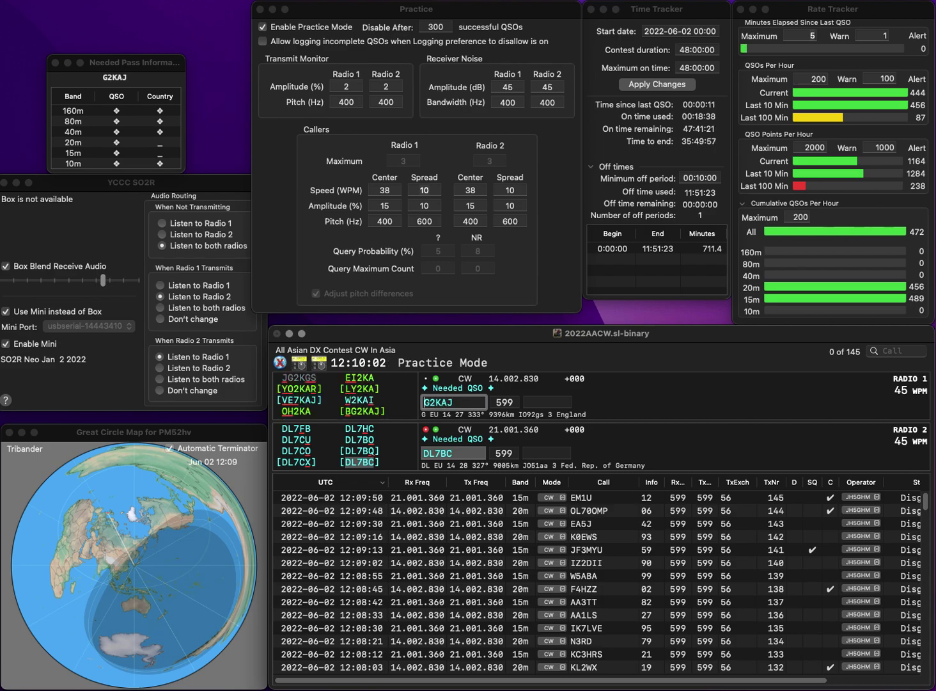
key(Home)
text(B)
key(Return)
key(Tab)
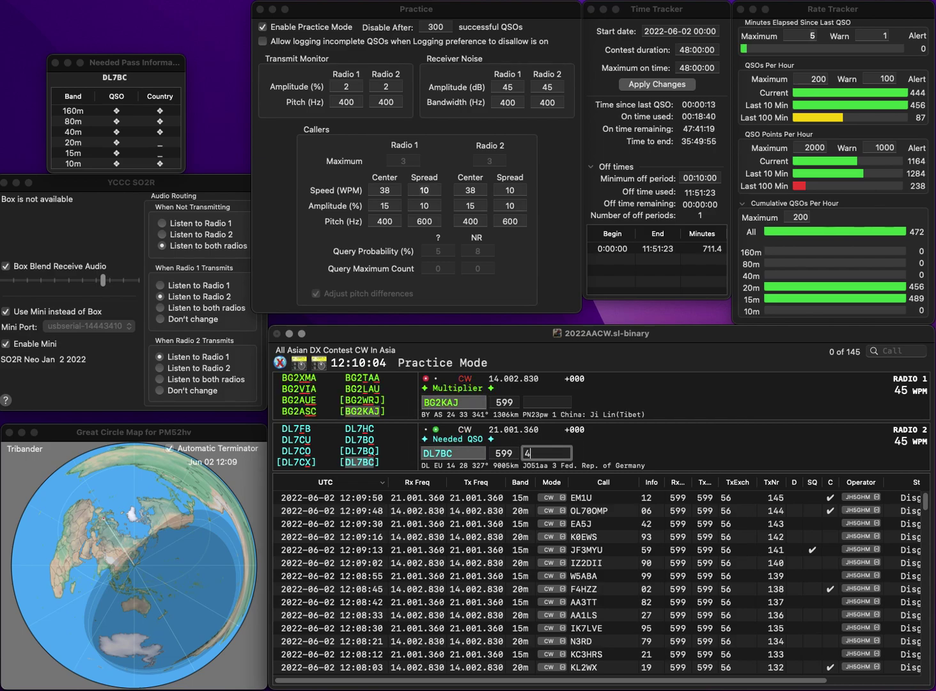
text(40)
key(Return)
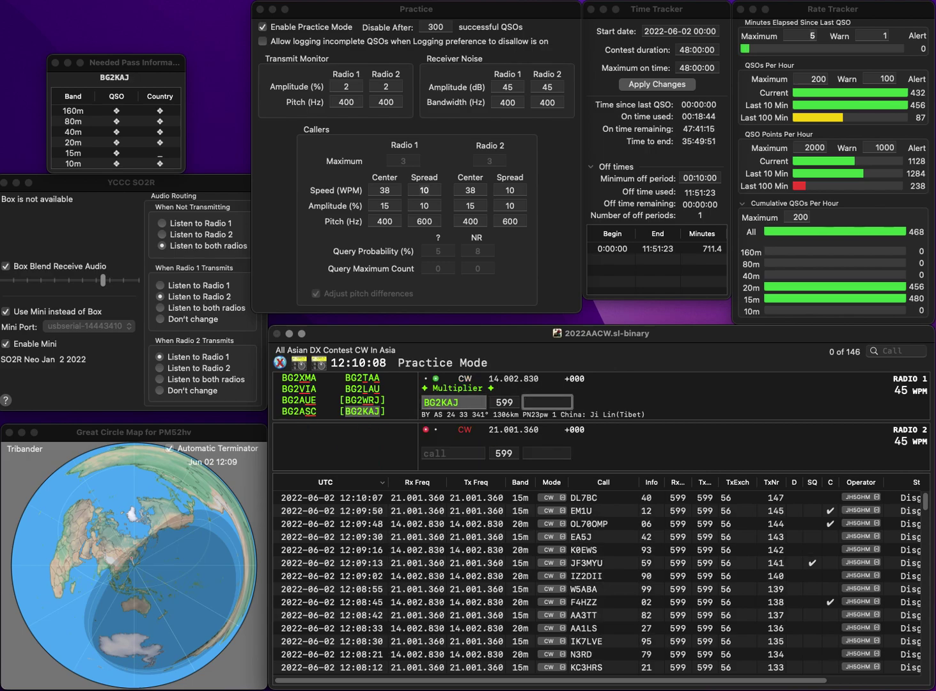
text(38)
key(Return)
text(0K1FIM)
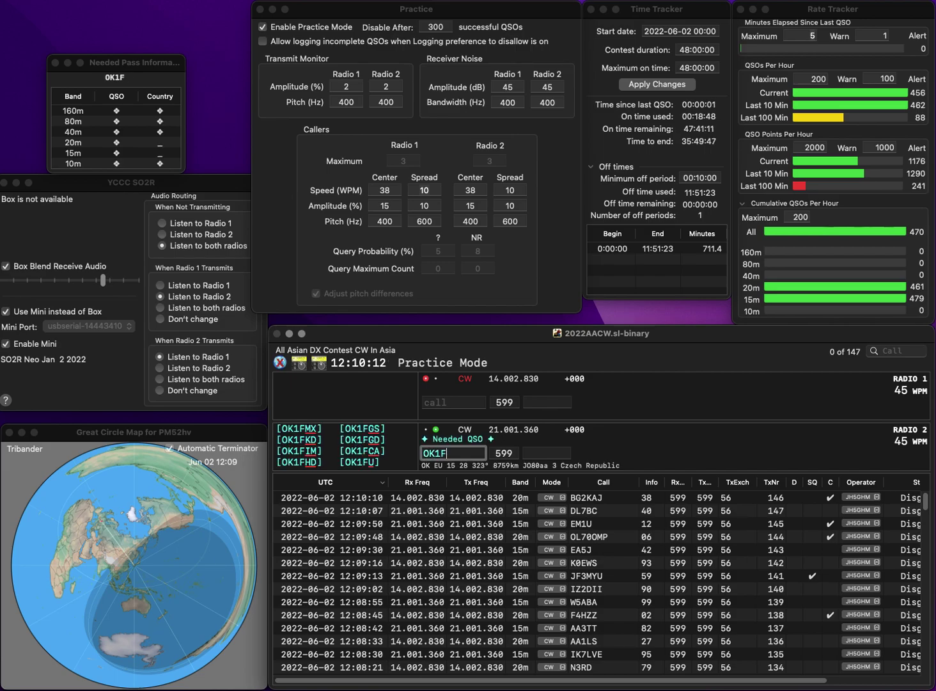
key(Return)
text(JG)
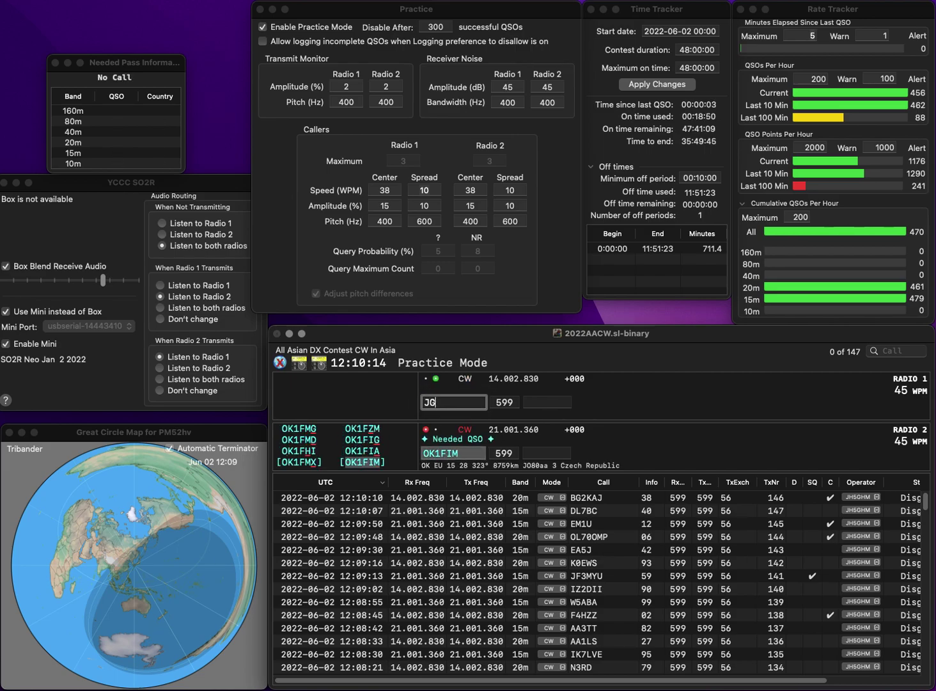
text(1AVR)
key(Return)
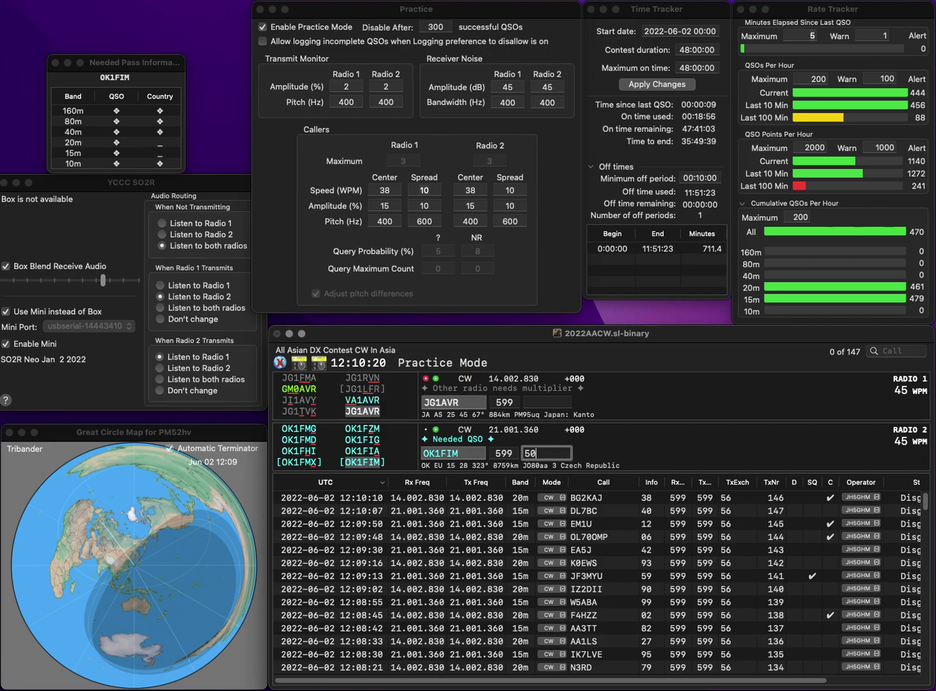
Step: Log OK1FIM on Radio 2 with received exchange 50 and JG1AVR on Radio 1 with 33
key(Return)
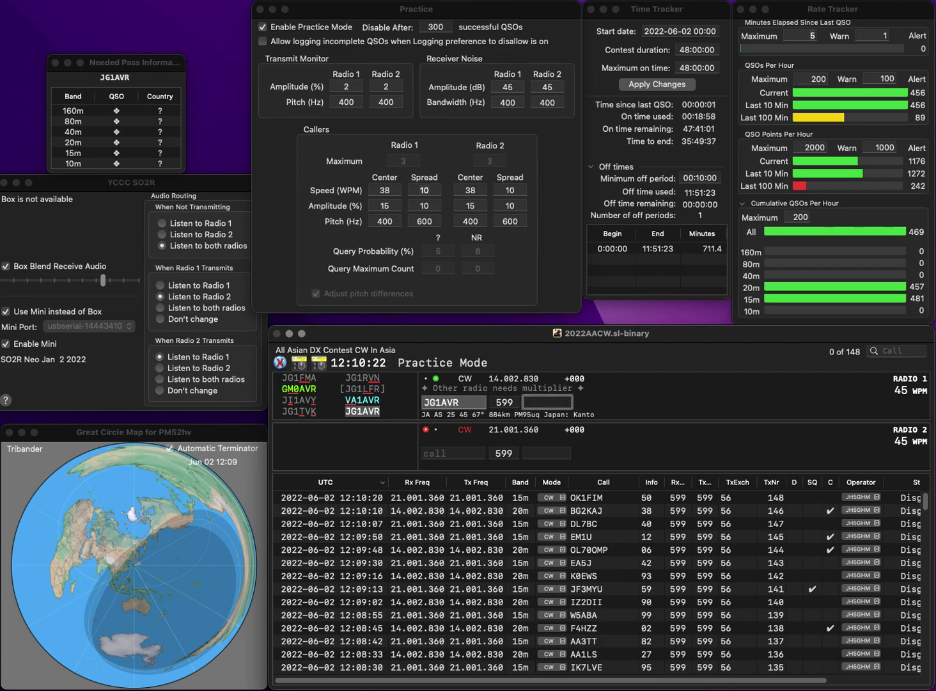
text(33)
key(Return)
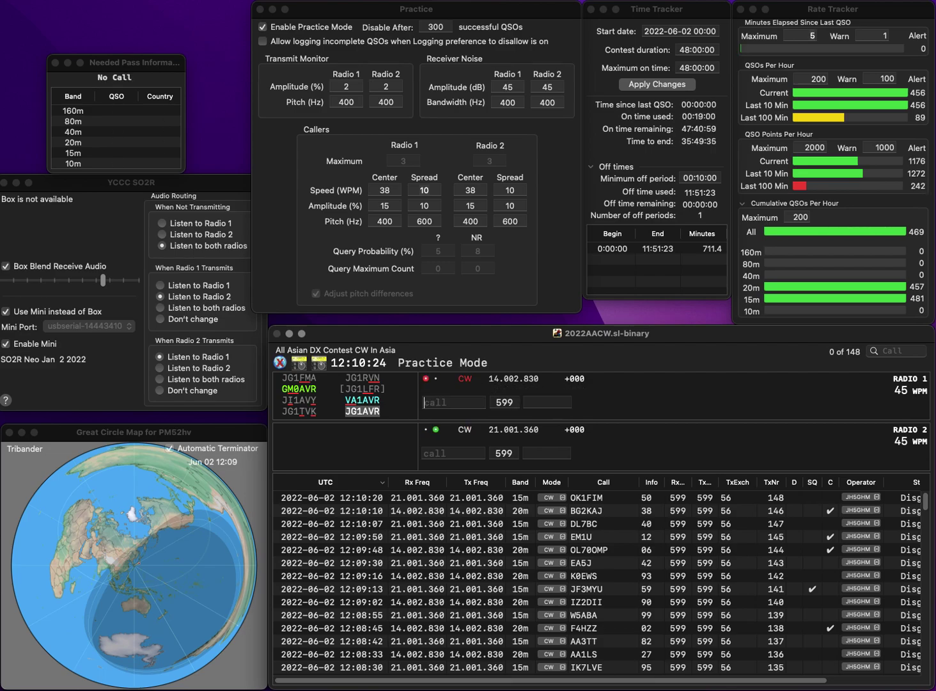
text(1FTL)
key(super+Left)
text(VE)
key(Return)
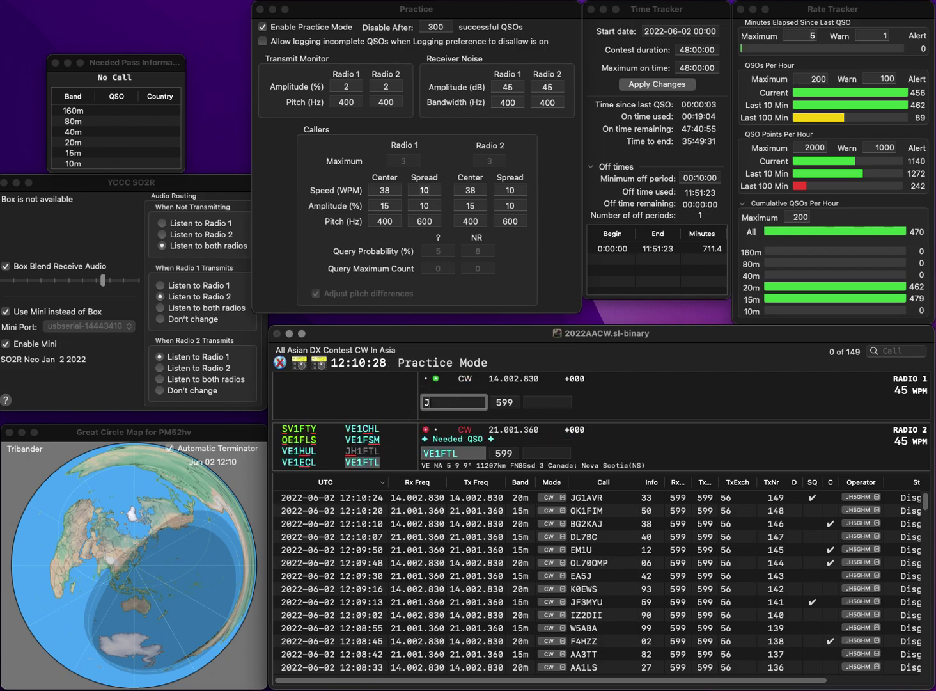
text(JT1CS)
key(Return)
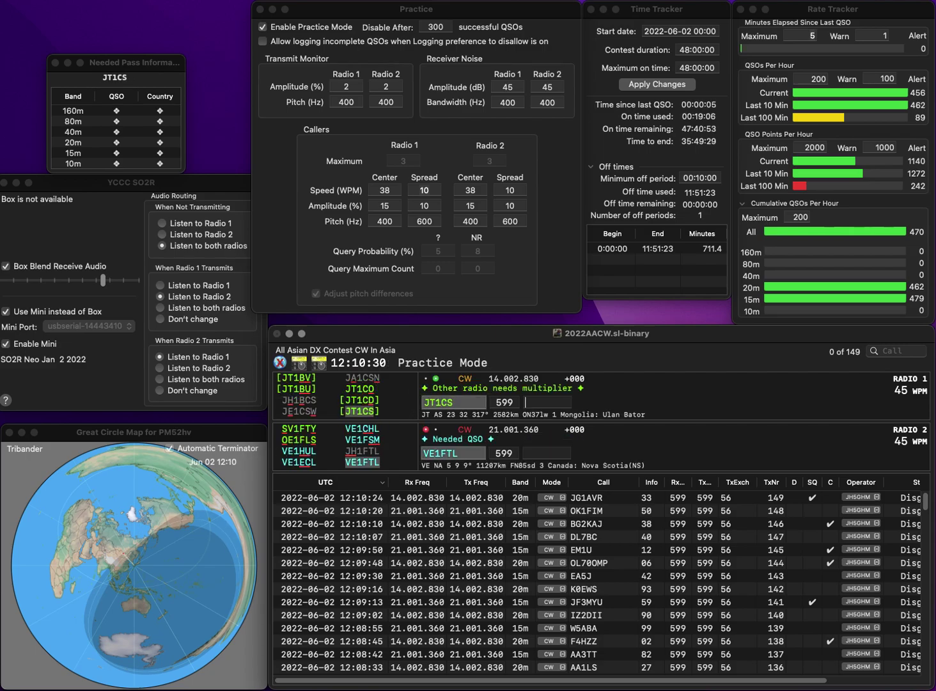
Step: Correct the Radio 2 callsign to JH1FTL and answer that station
key(BackSpace)
key(BackSpace)
text(JH)
key(Return)
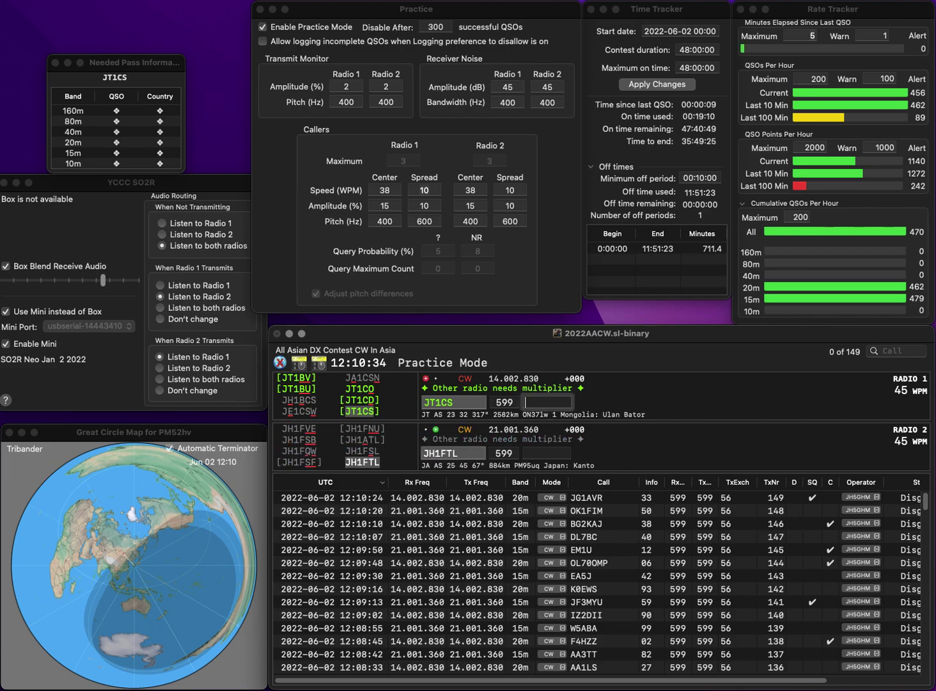
text(30)
key(Return)
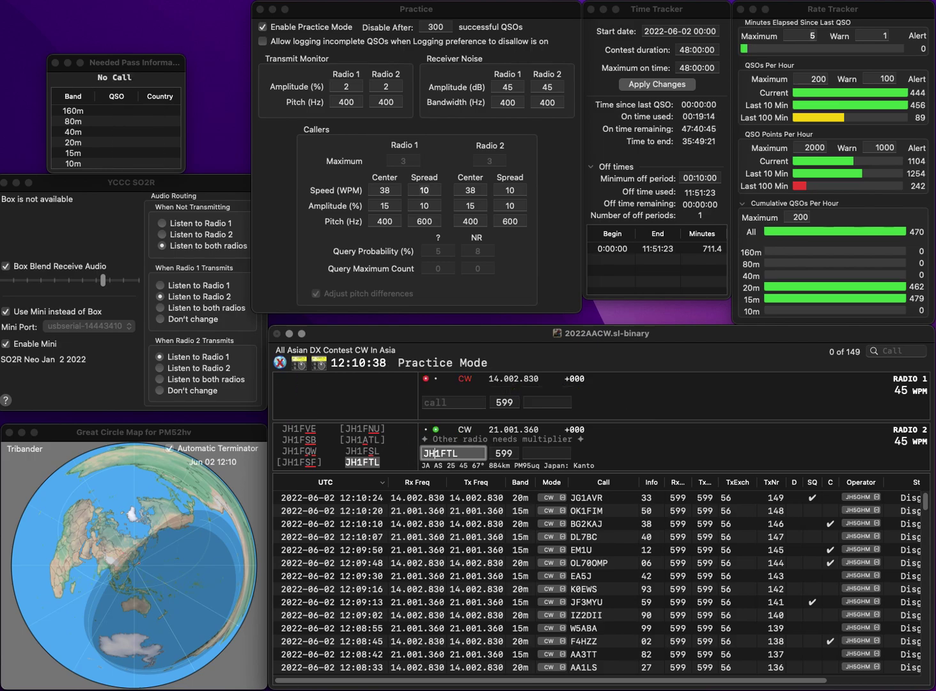
text(41)
key(Return)
text(R)
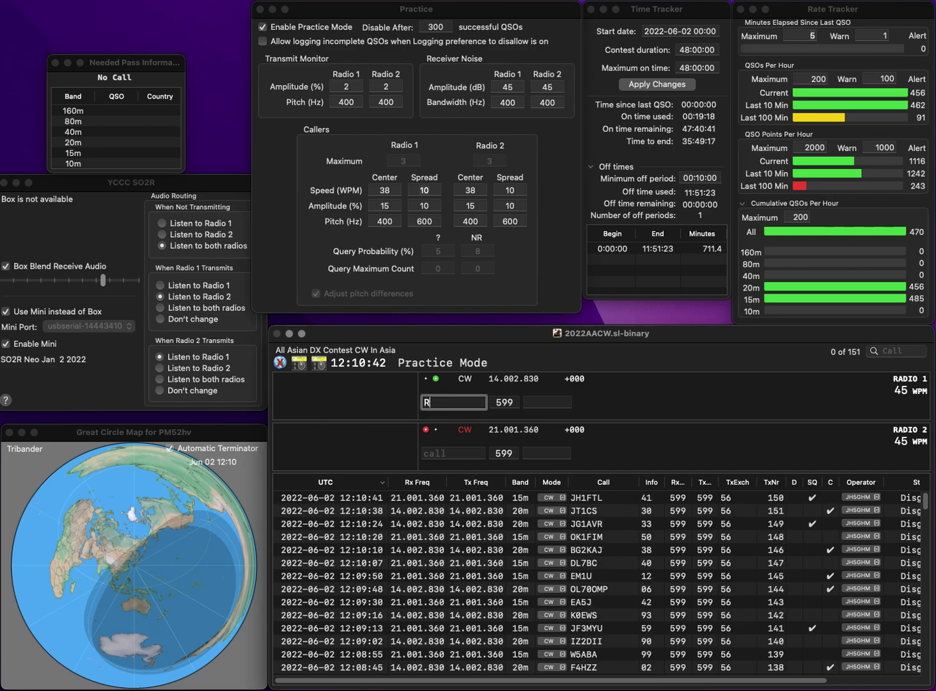
text(U4HP)
key(Return)
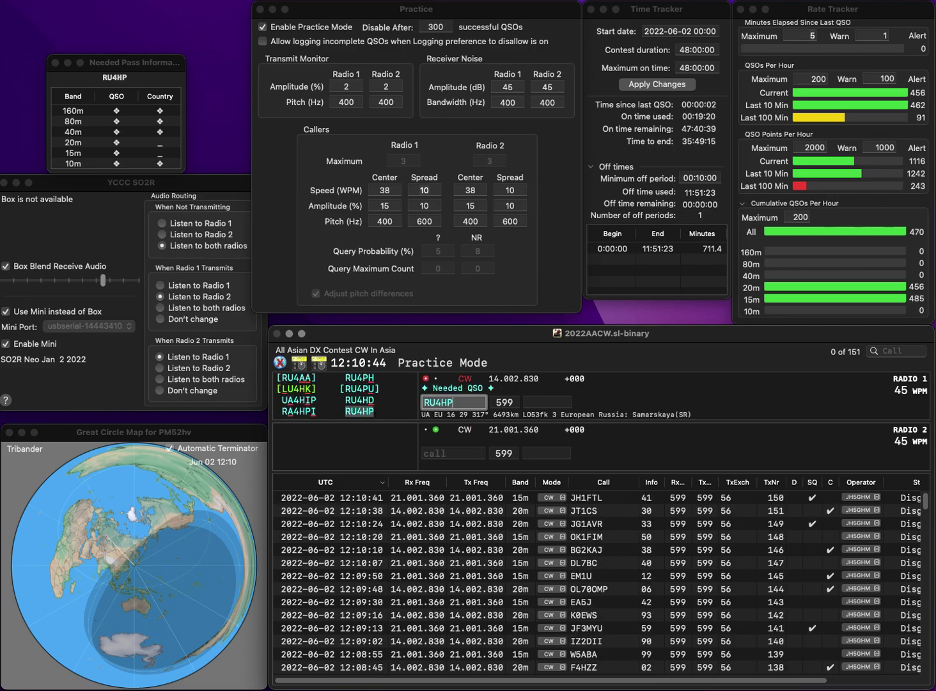
text(8JSG)
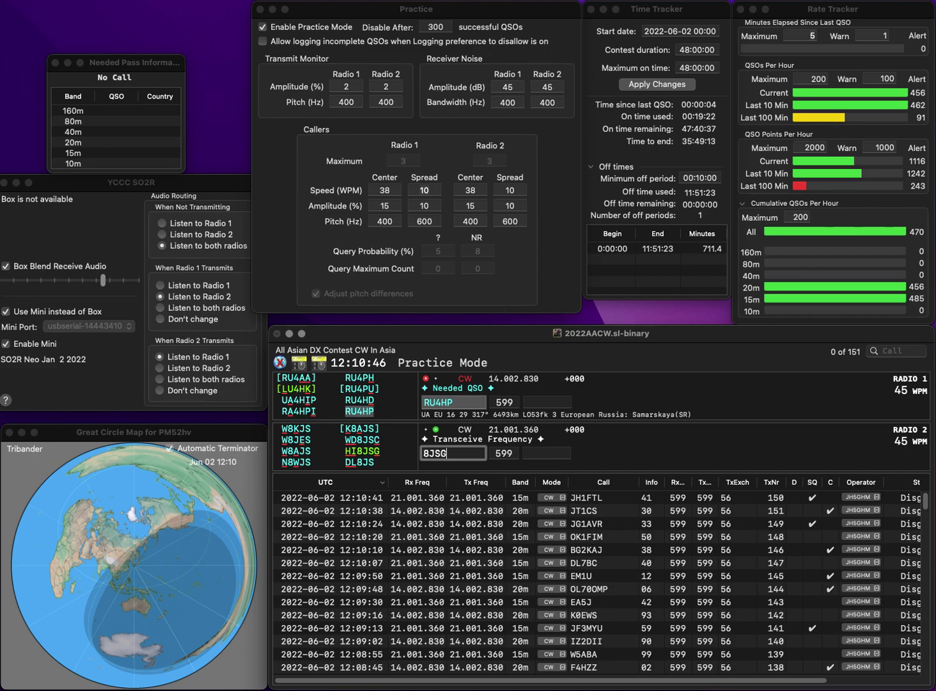
key(Home)
text(HI)
key(Return)
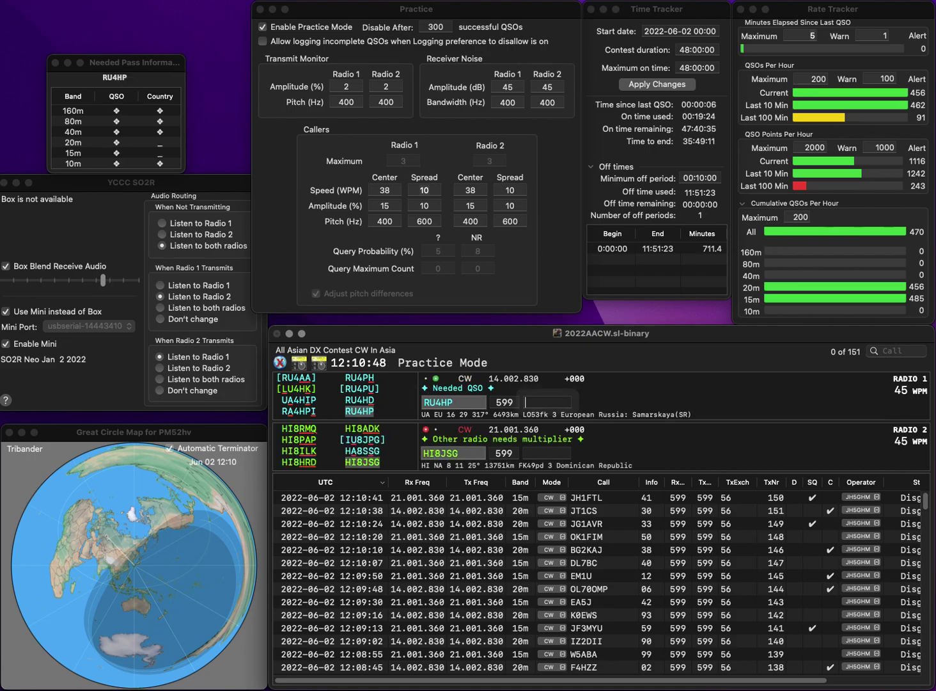
text(55)
key(Return)
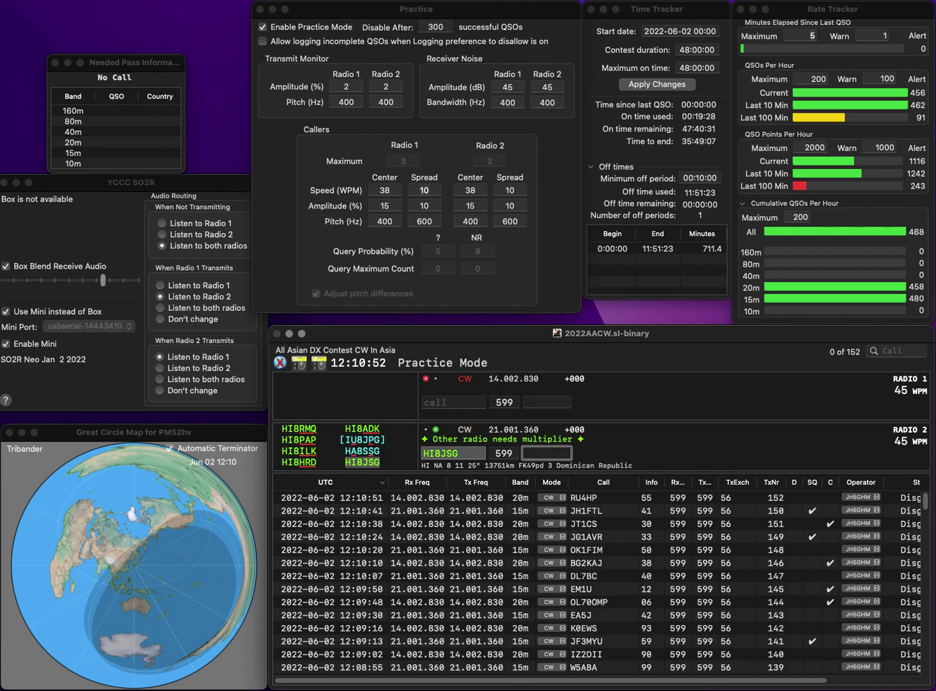
text(97)
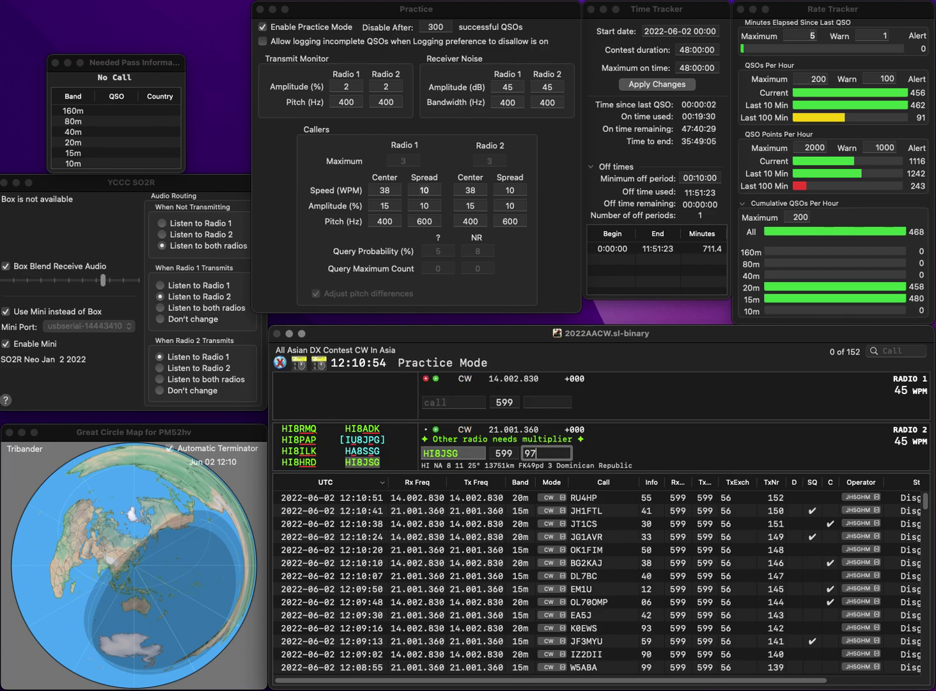
key(Return)
Step: Enter and answer YT2MDM on Radio 1 and KD2GXL on Radio 2
text(YT2MDM)
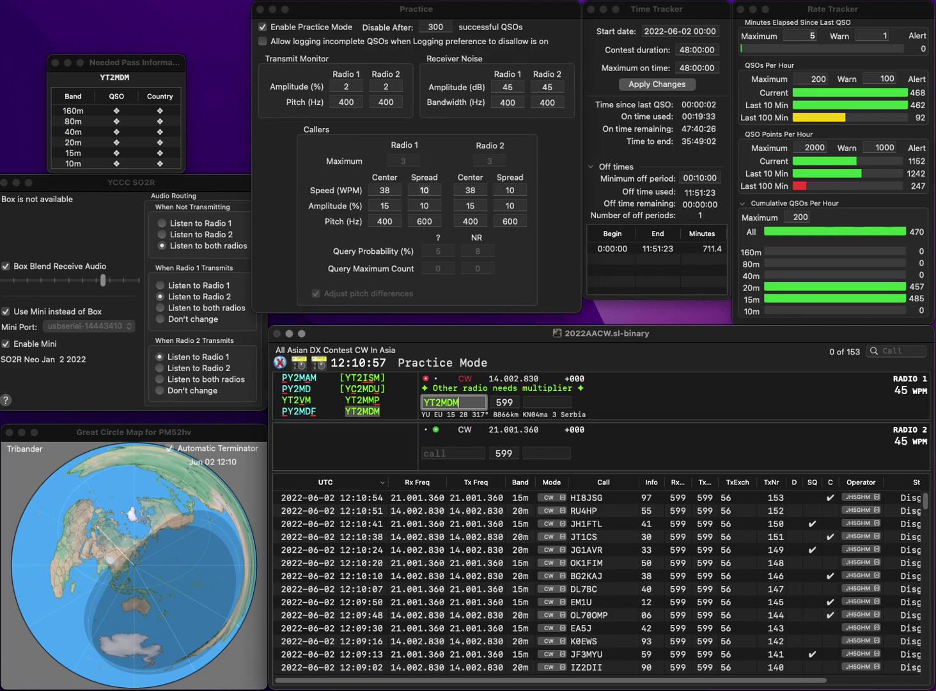
key(Return)
text(D2GXL)
key(Home)
text(K)
key(Return)
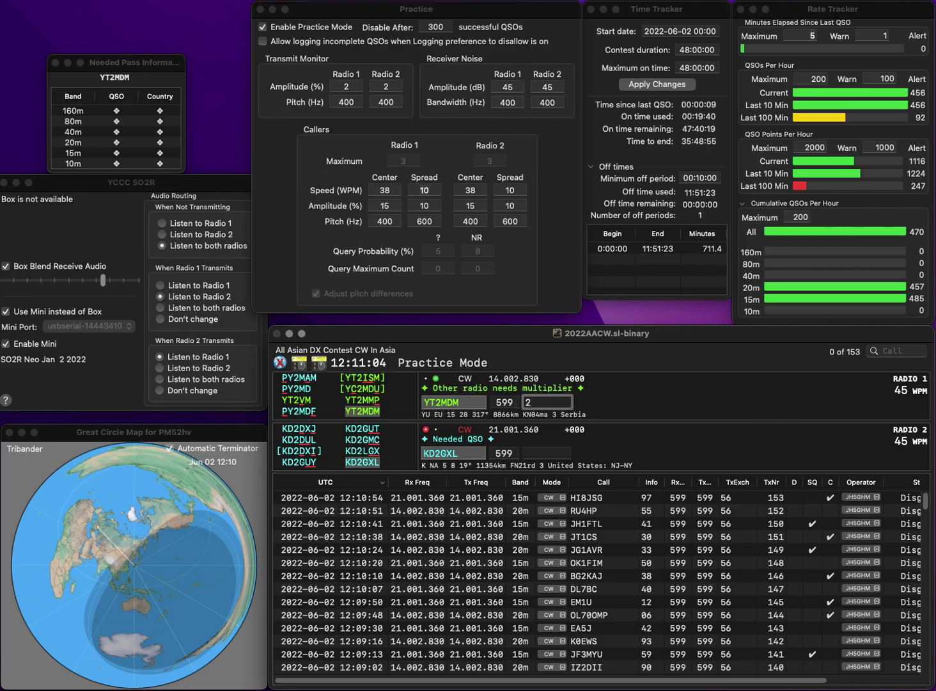
key(Return)
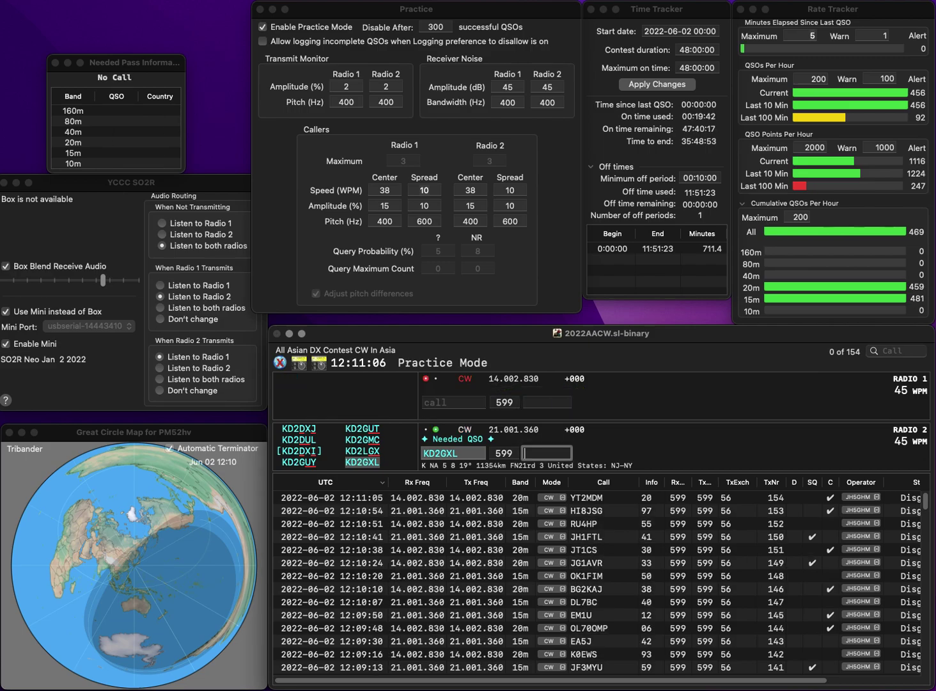
text(0N)
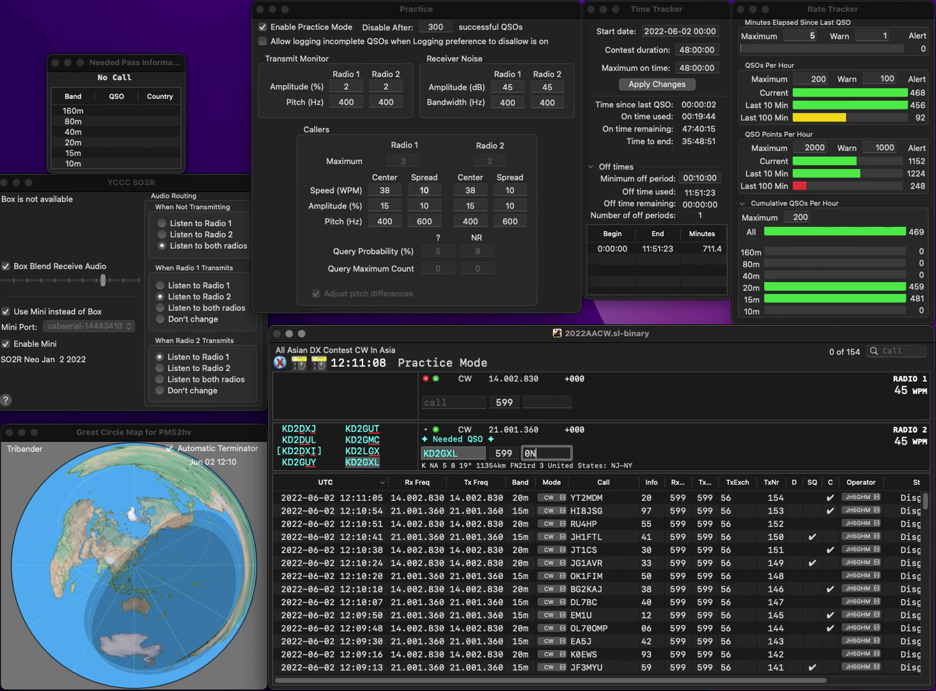
key(Return)
text(KK4F)
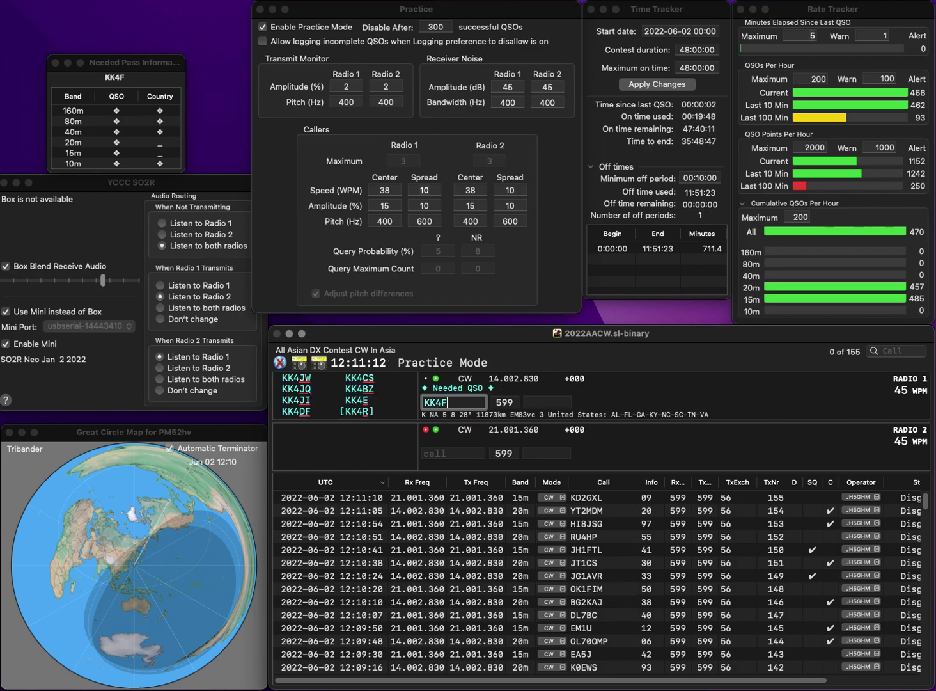
text(OF)
key(Return)
text(C)
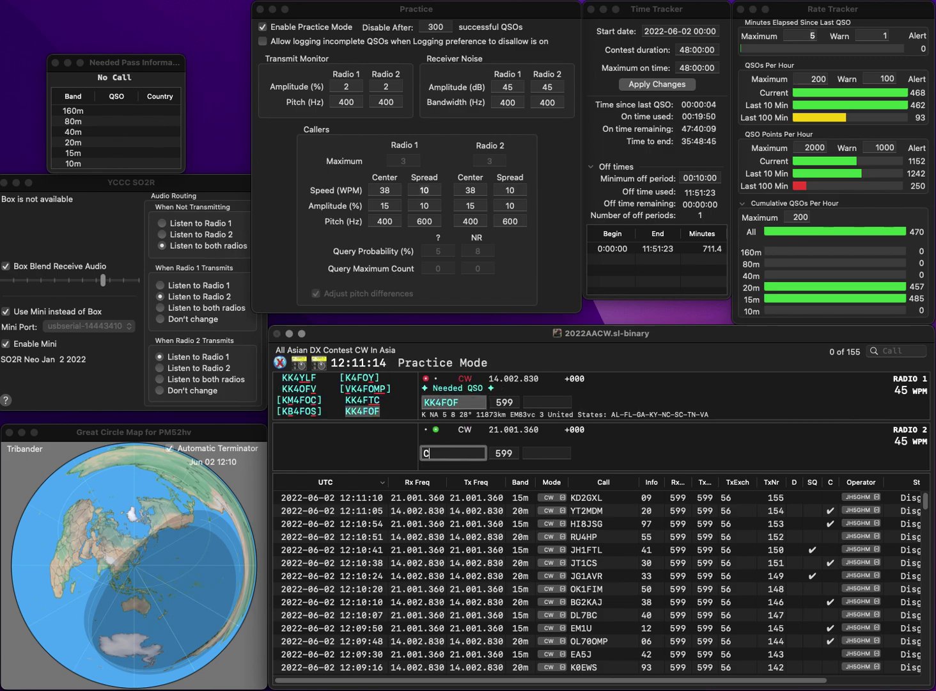
text(0MQ)
key(Home)
text(K)
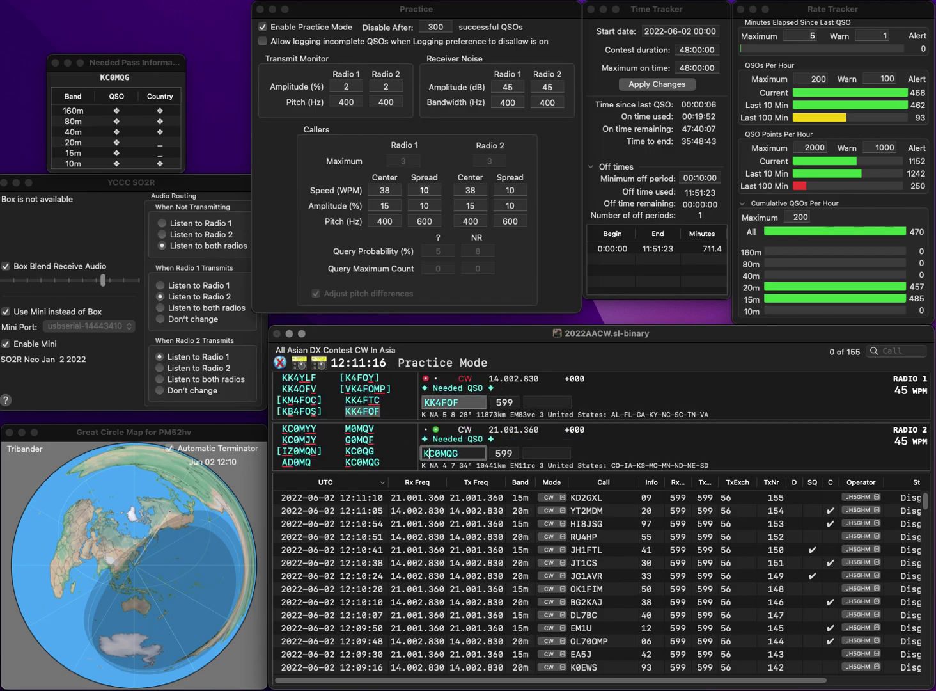
key(Return)
key(space)
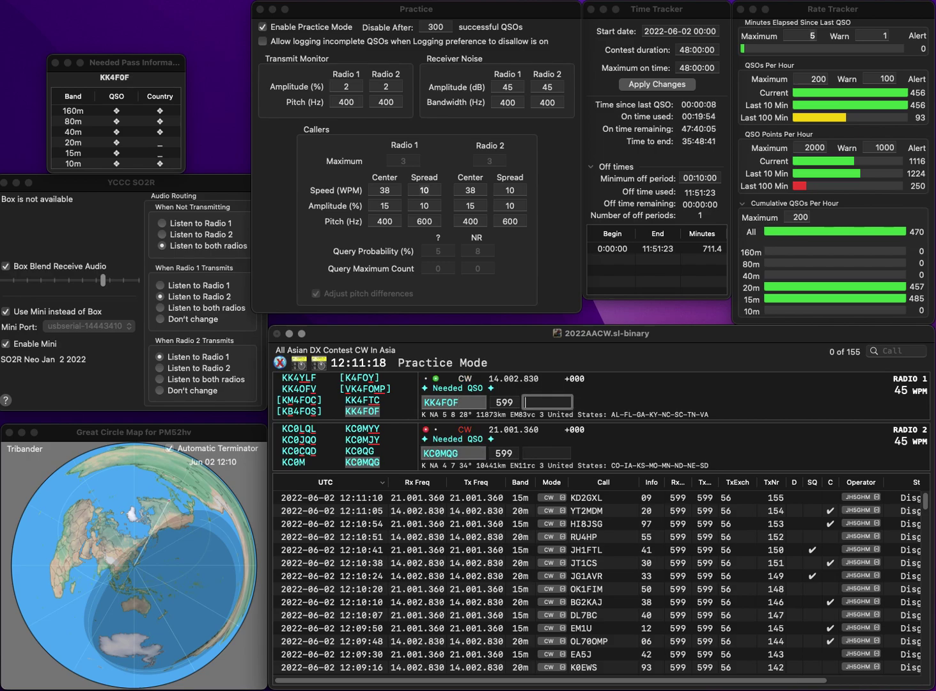
text(0)
key(BackSpace)
text(97)
key(Return)
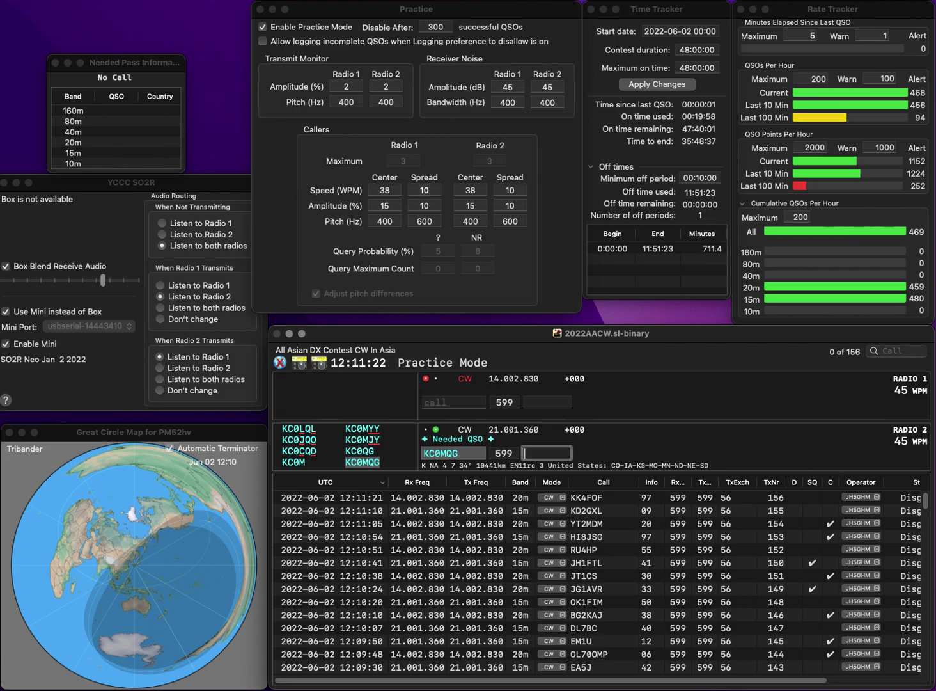
text(36)
key(Return)
Step: Send partial callsigns 3Y on Radio 1 and C2R on Radio 2, and complete and answer the Radio 1 callsign as AK3Y
text(3Y)
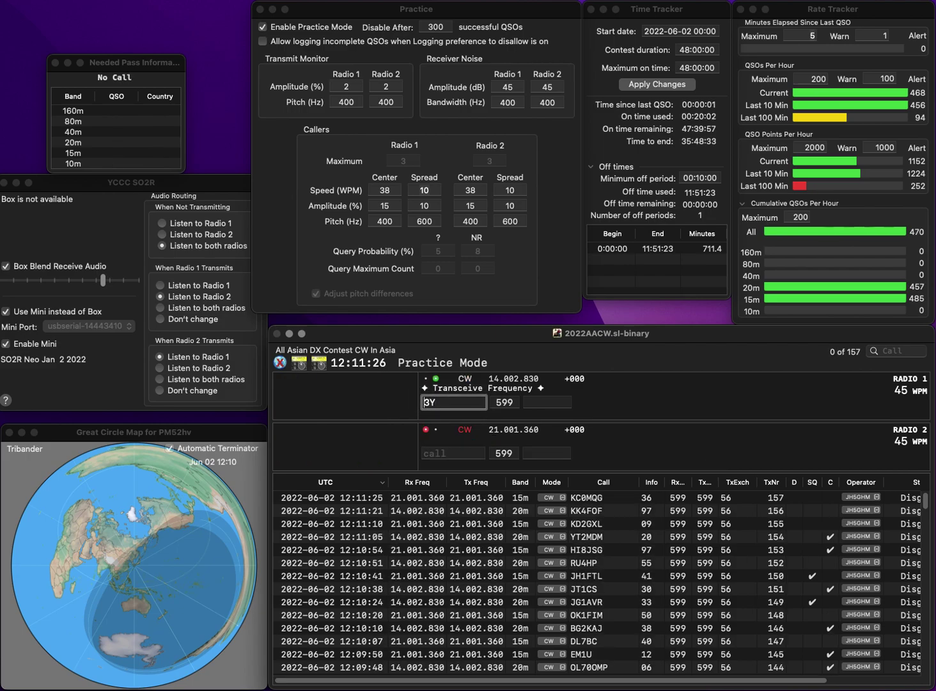
key(Return)
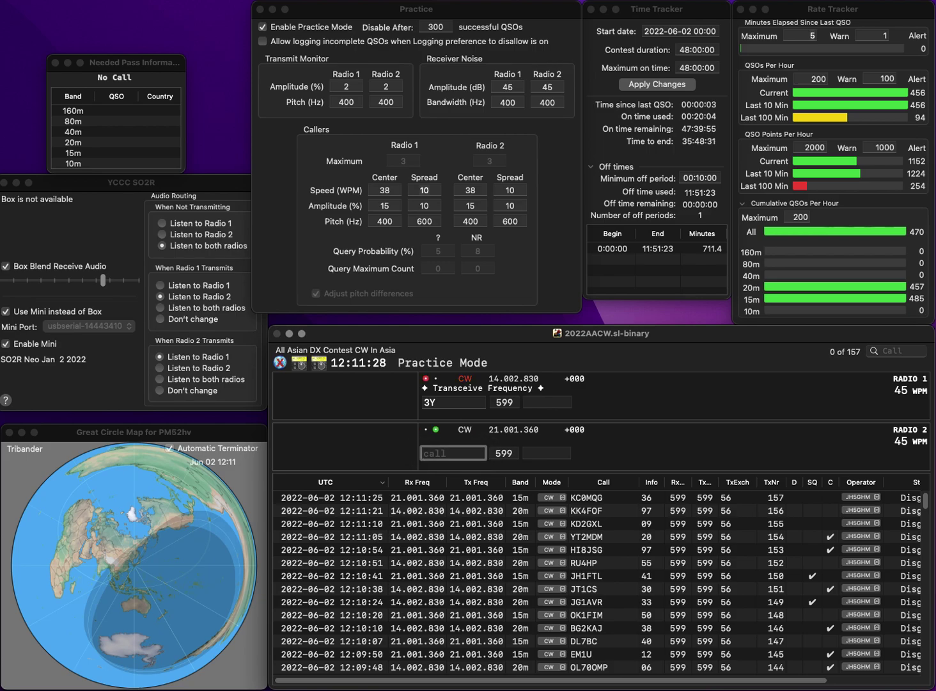
text(C2R)
key(Return)
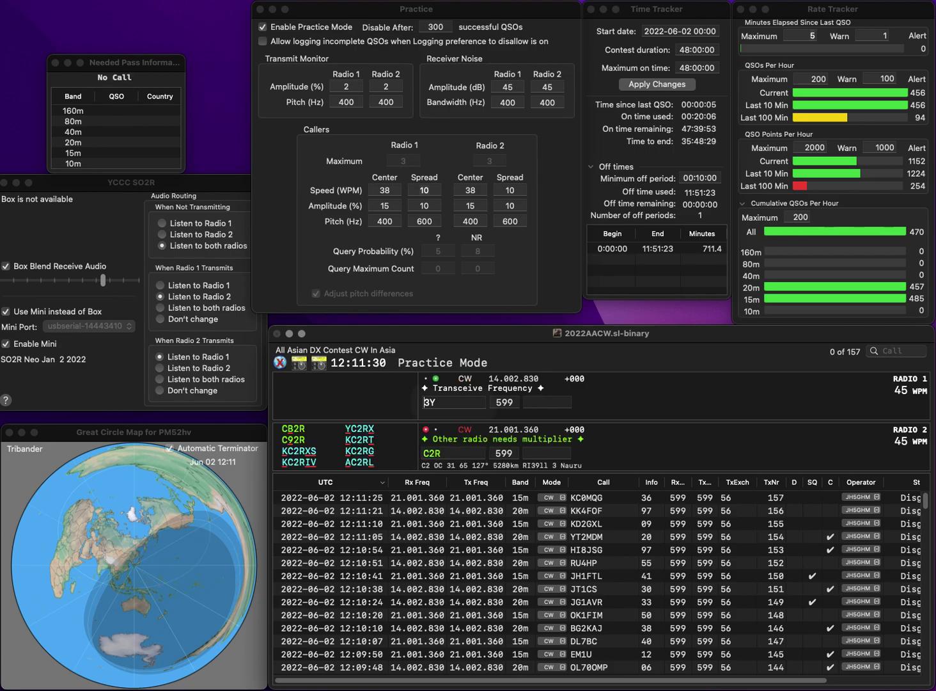
text(AK)
key(Return)
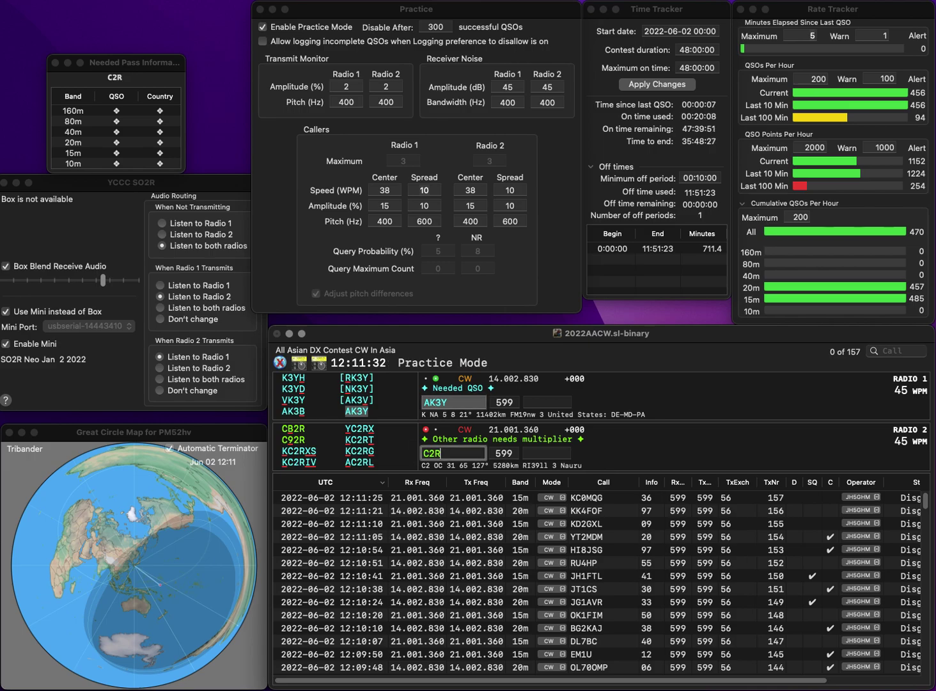
key(Left)
key(Left)
key(BackSpace)
text(C9)
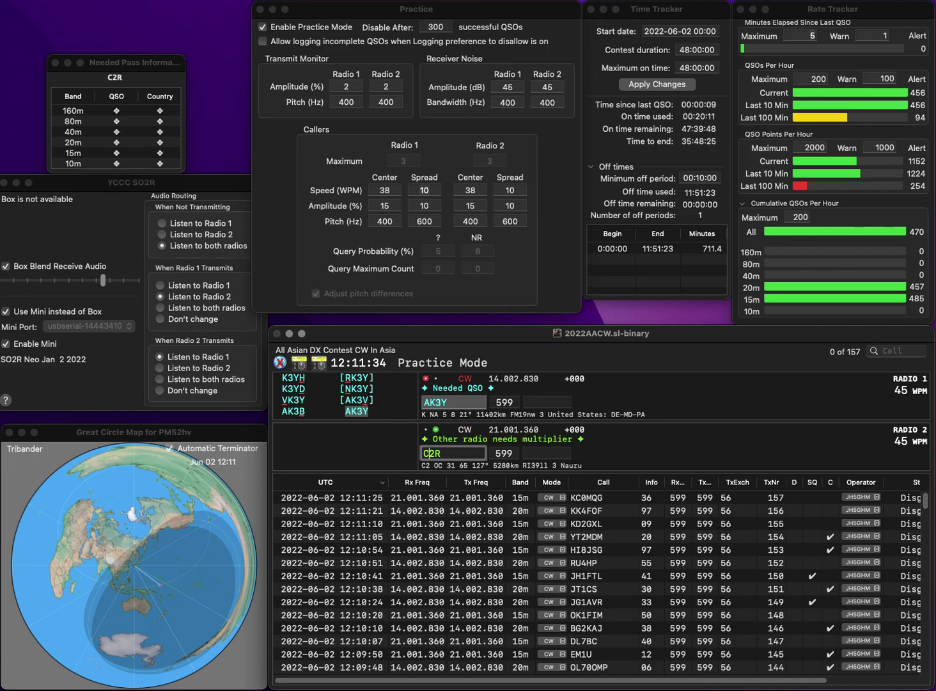
key(Return)
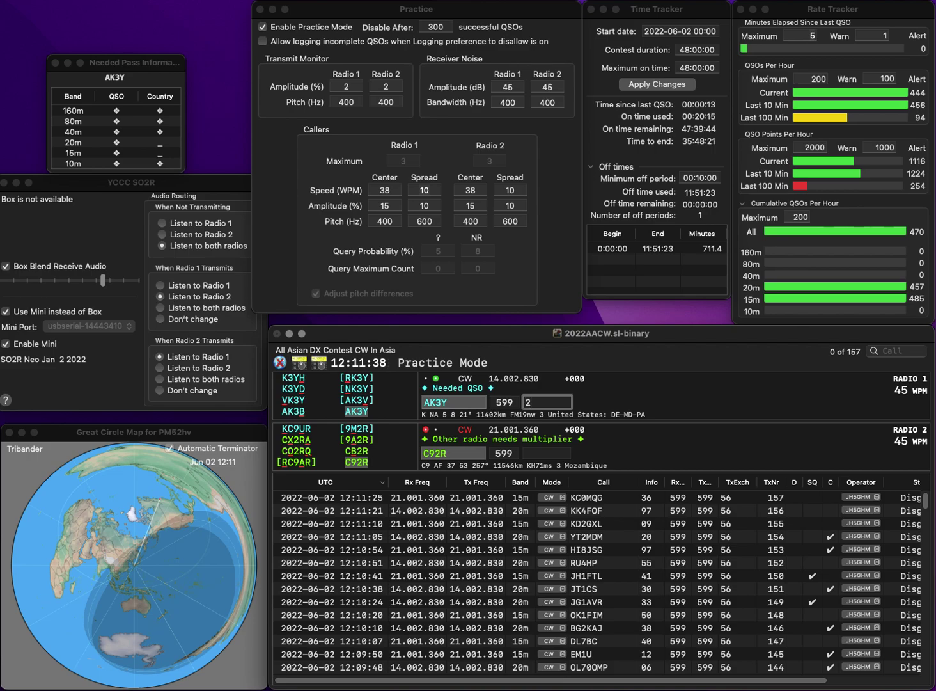
Step: Log AK3Y on Radio 1 with received exchange 20 and C92R on Radio 2 with 51
key(Return)
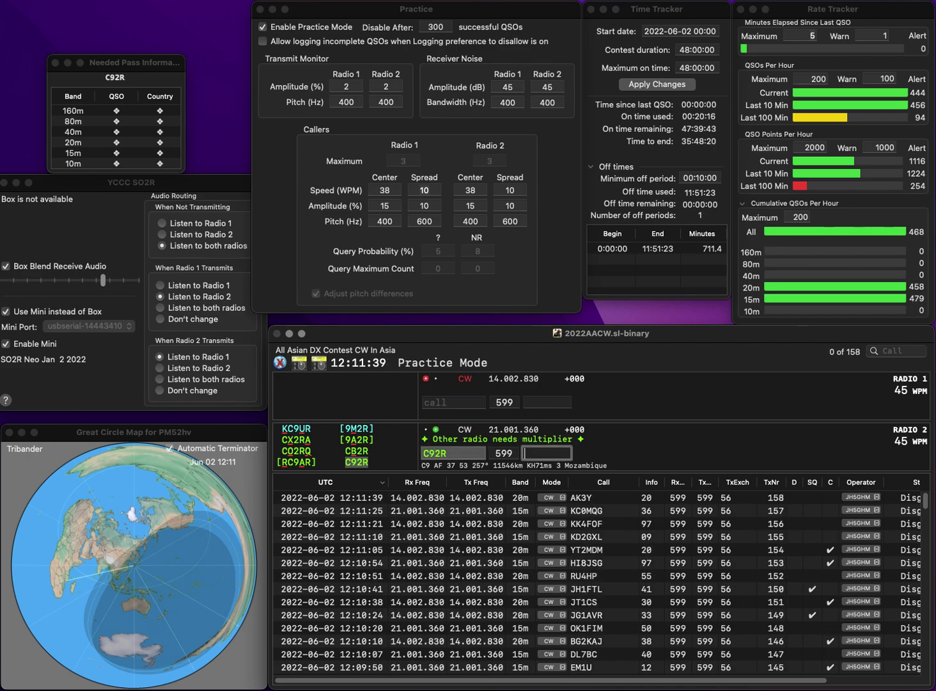
text(51)
key(Return)
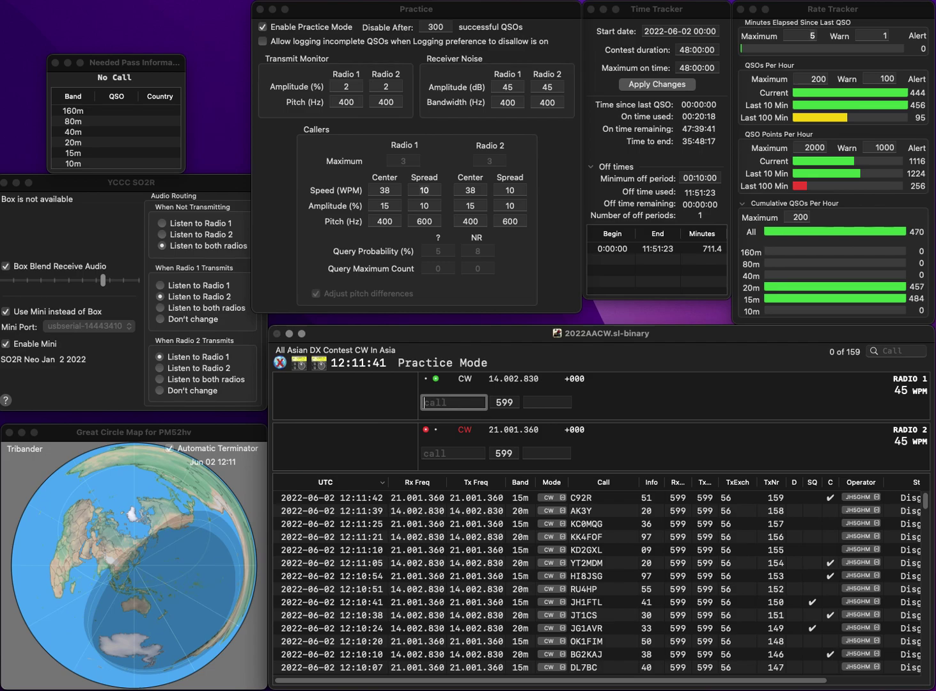
text(A7AHV)
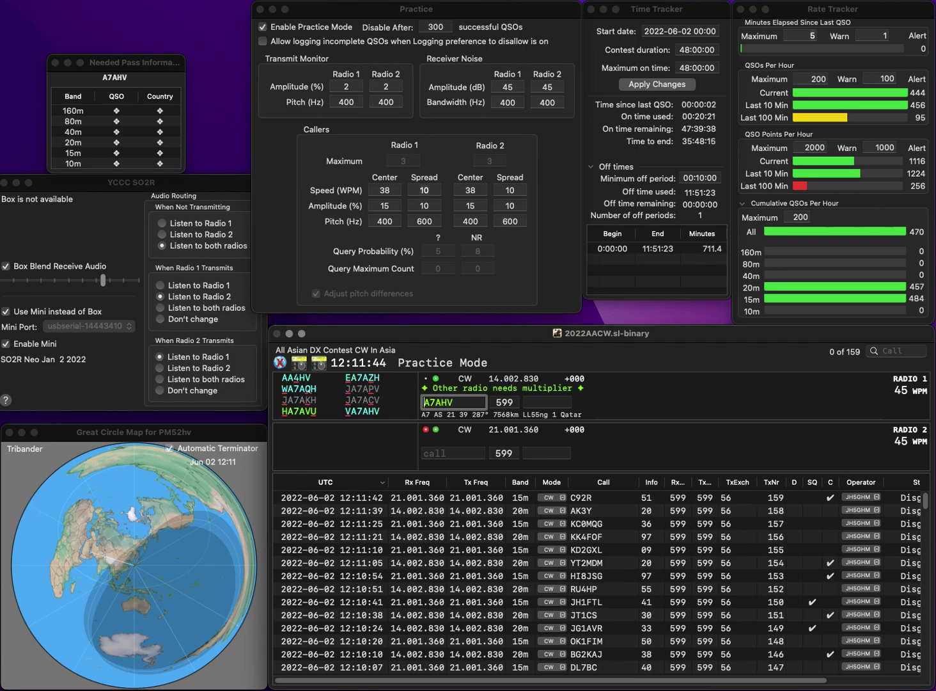
key(super+Left)
text(V)
key(Return)
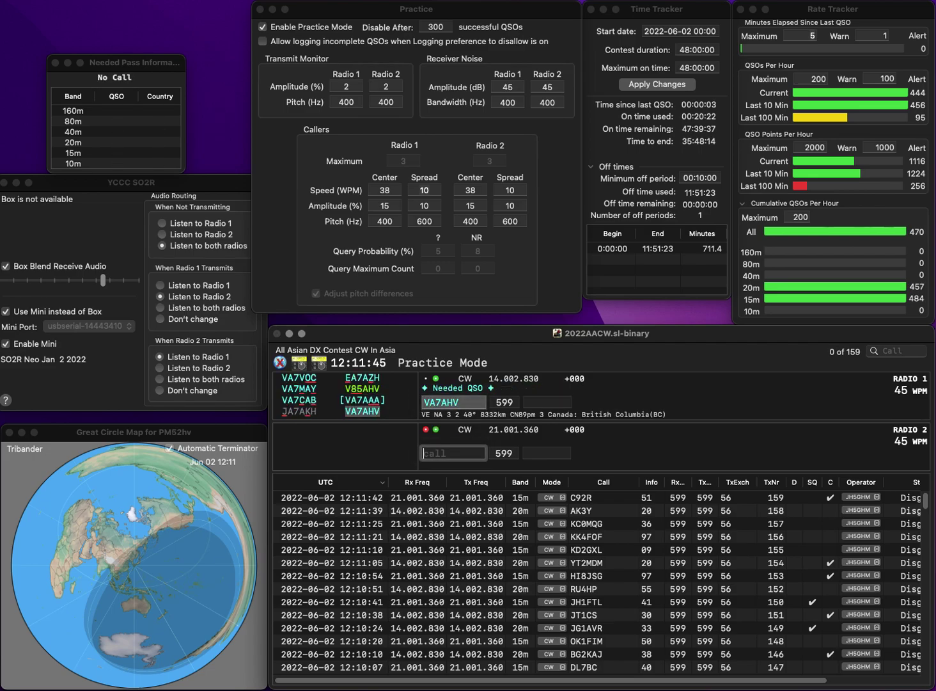
text(SP8AB)
key(Return)
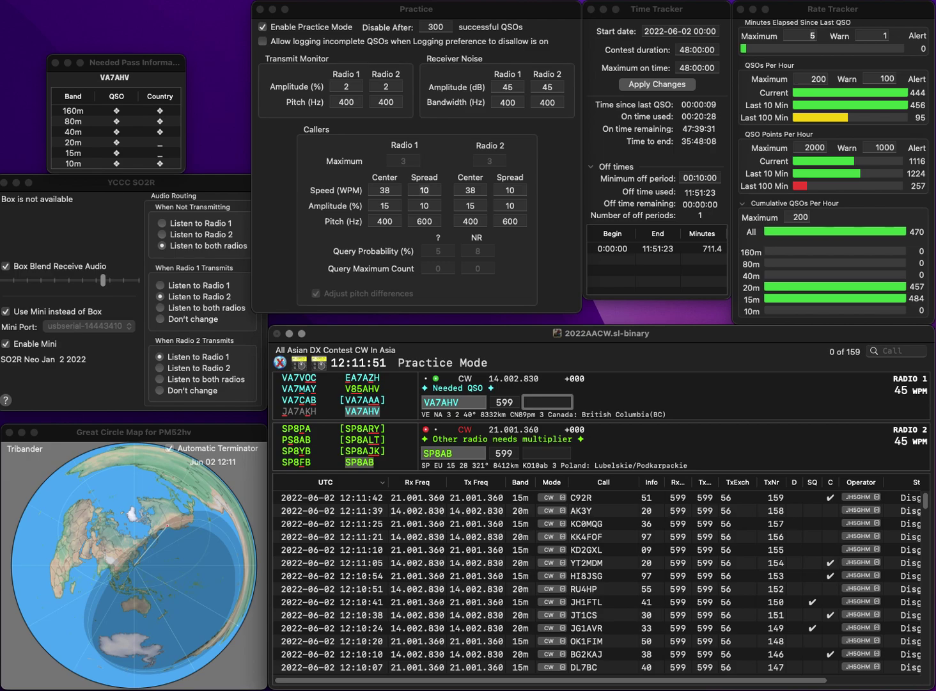
text(84)
key(Return)
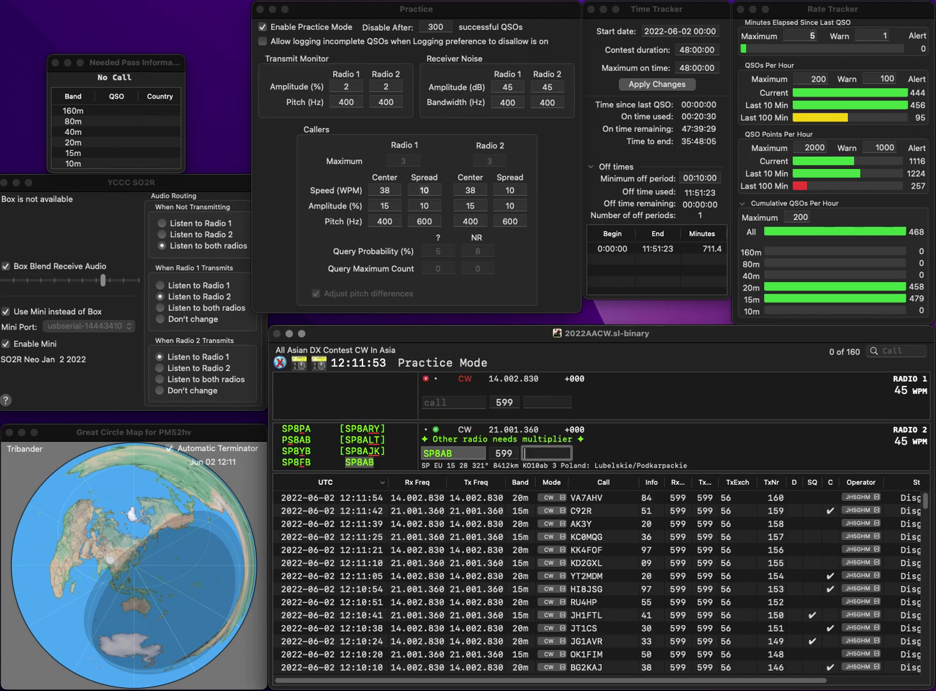
text(3)
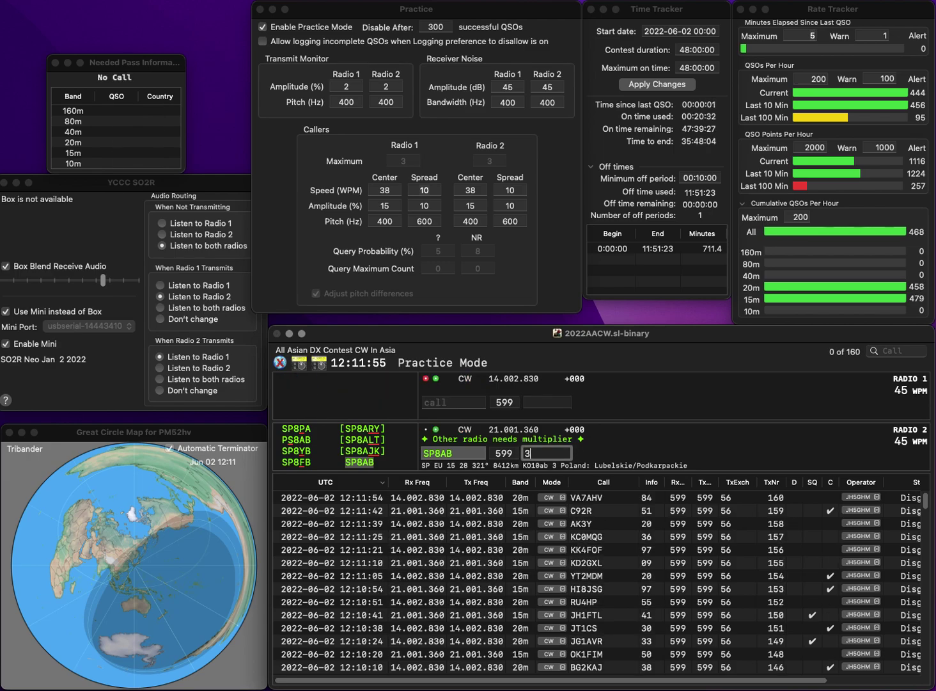
text(6)
key(Return)
text(KH1)
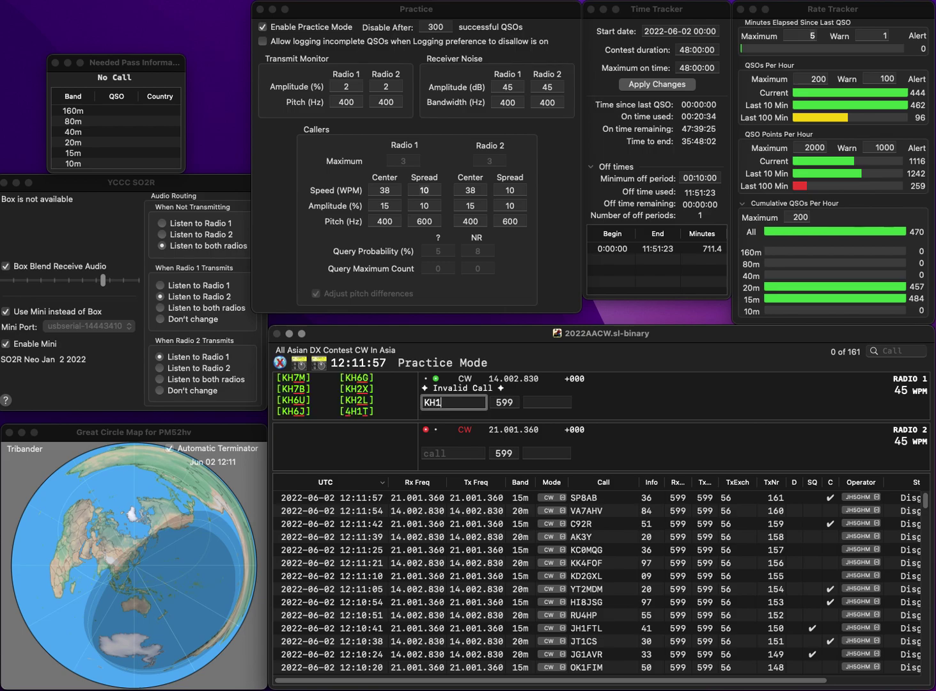
text(DH)
key(Left)
key(Left)
key(Left)
key(Left)
key(BackSpace)
text(D)
key(Return)
text(G)
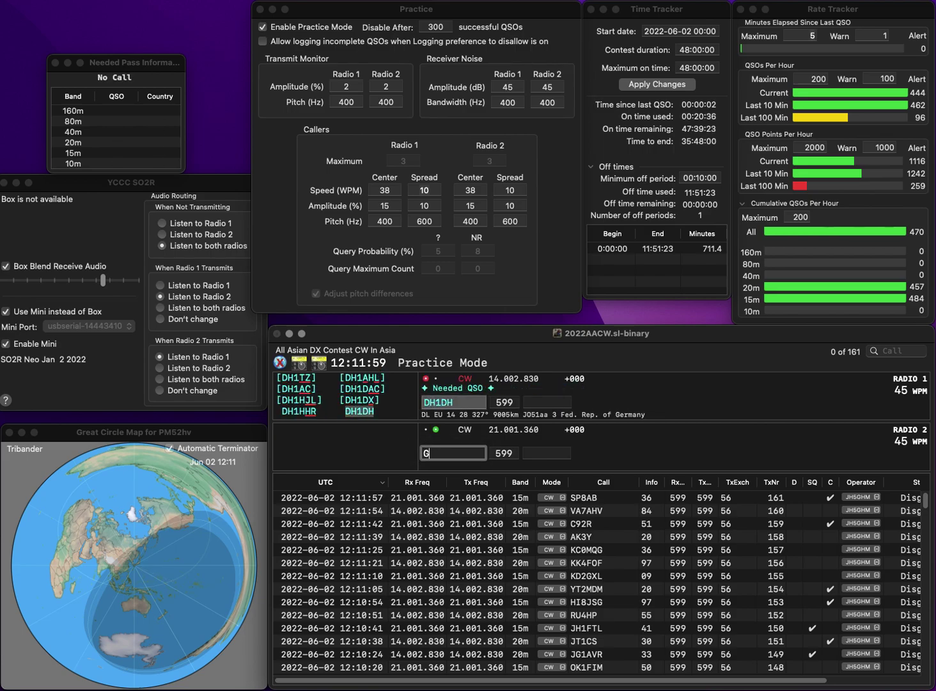
text(3YBO)
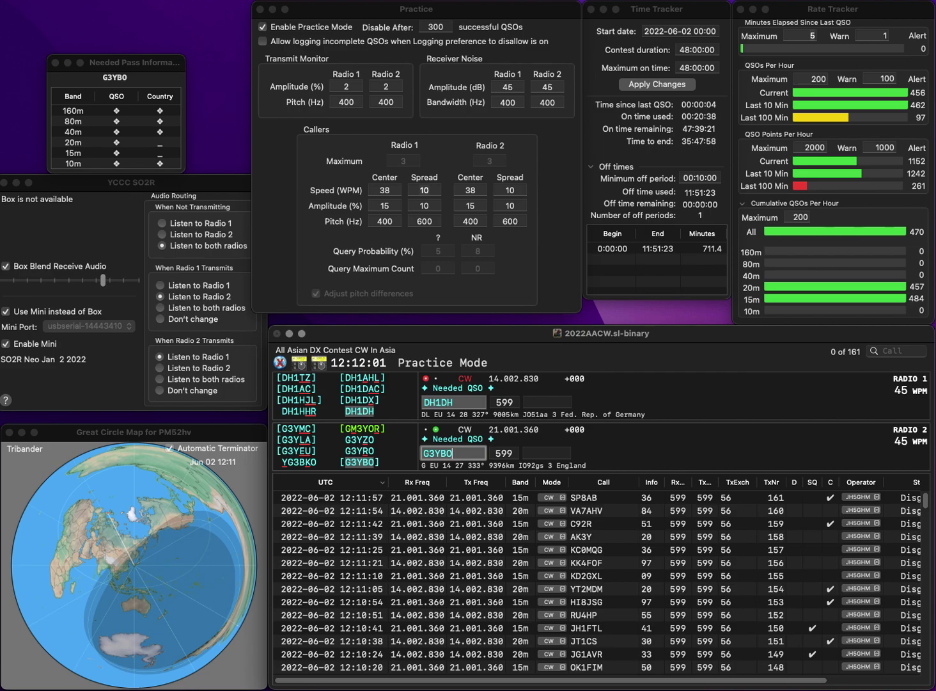
key(Return)
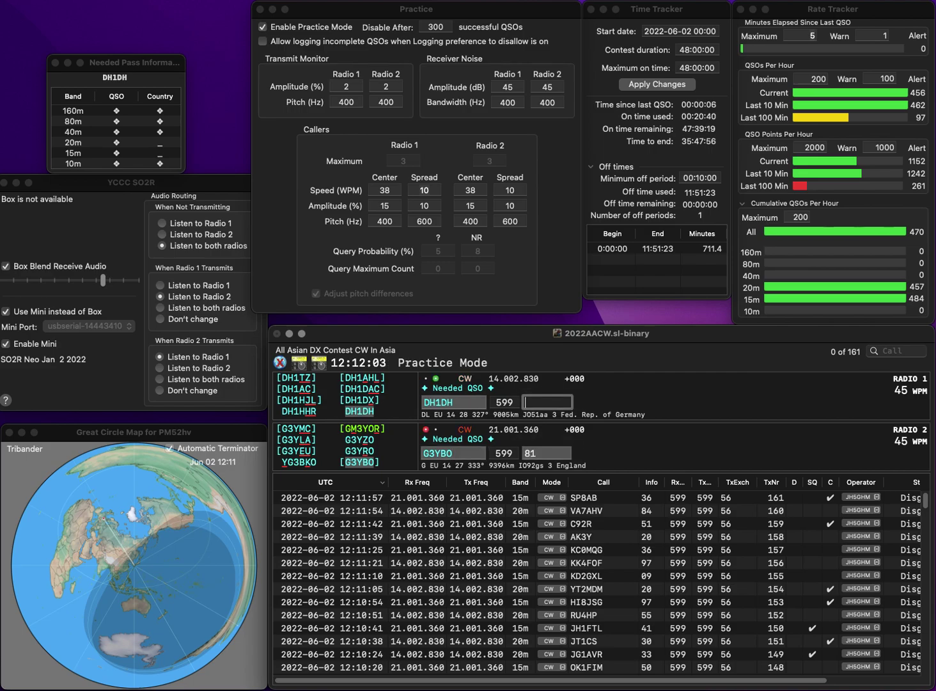
Step: Log DH1DH on Radio 1 with received exchange 34 and G3YBO on Radio 2 with 14
text(34)
key(Return)
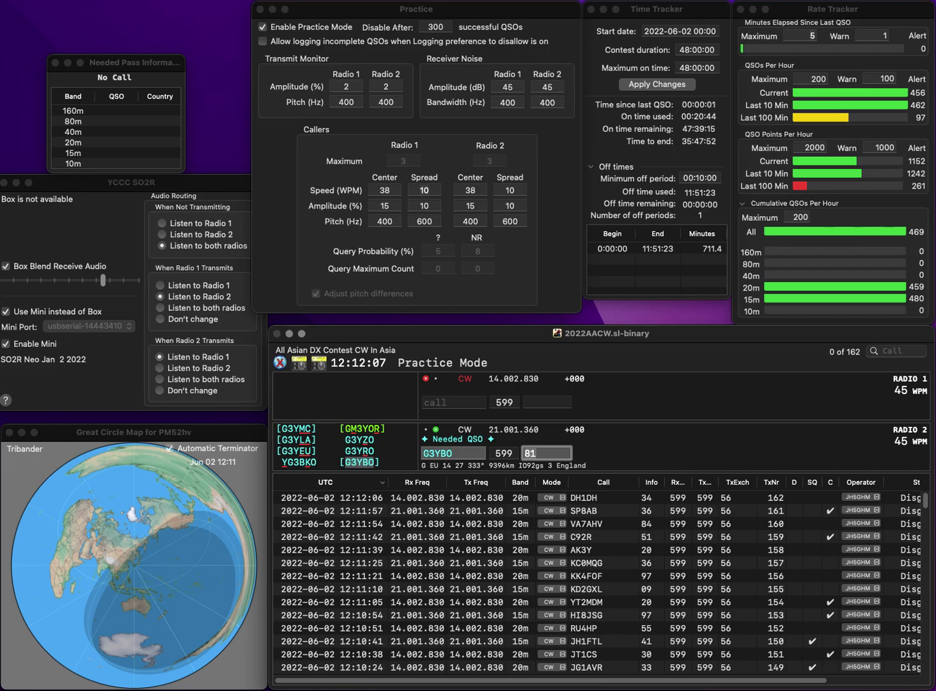
text(1)
key(Return)
Step: Enter and answer W7HO on Radio 1 and OK5X on Radio 2
text(W7HO)
key(Return)
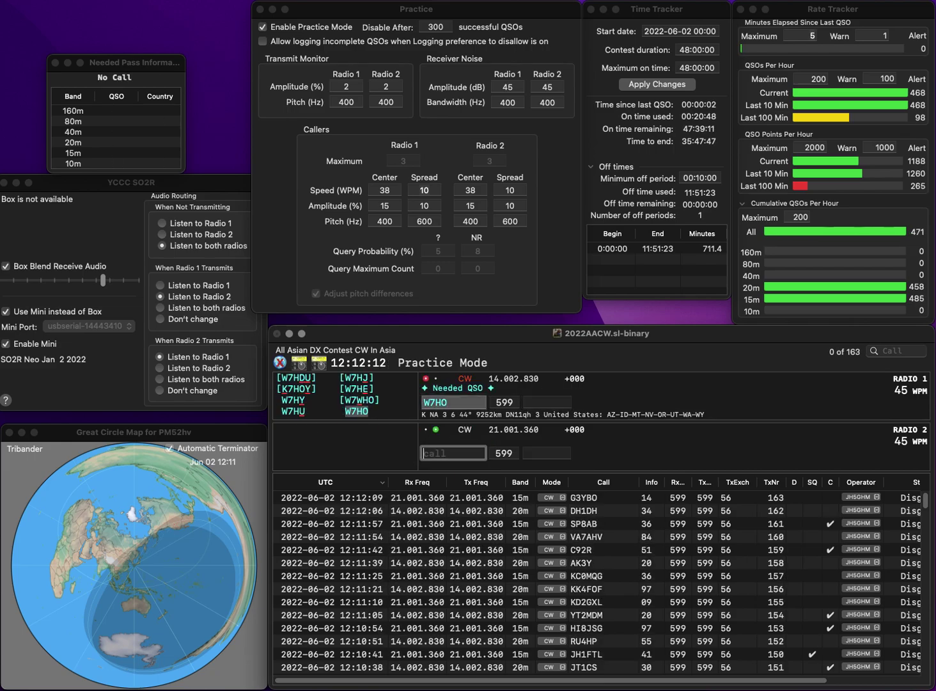
text(OK5X)
key(Return)
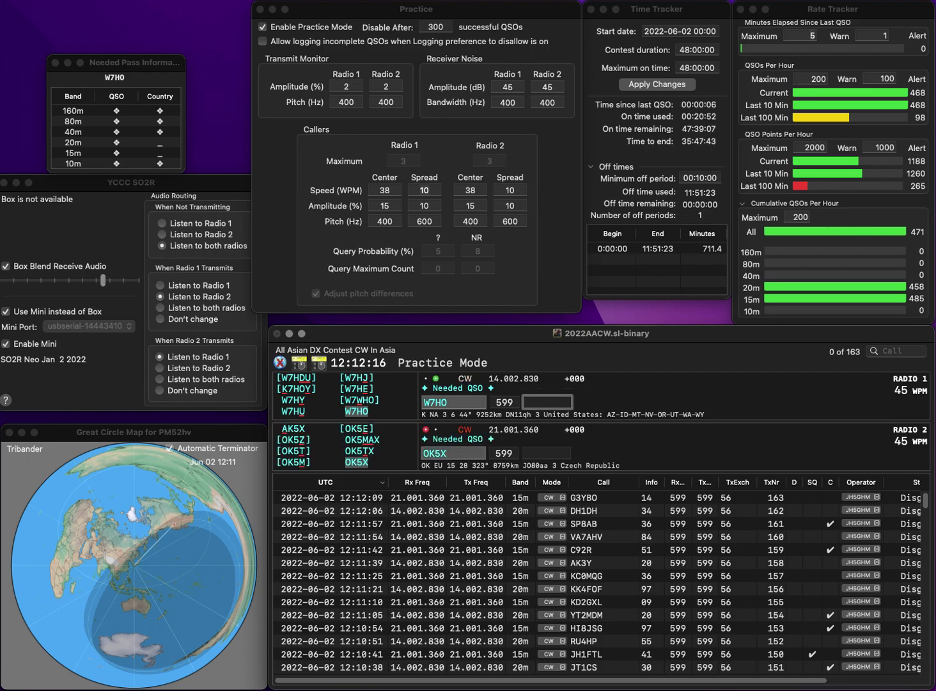
Step: Log W7HO on Radio 1 with received exchange 04 and OK5X on Radio 2 with 75
key(Return)
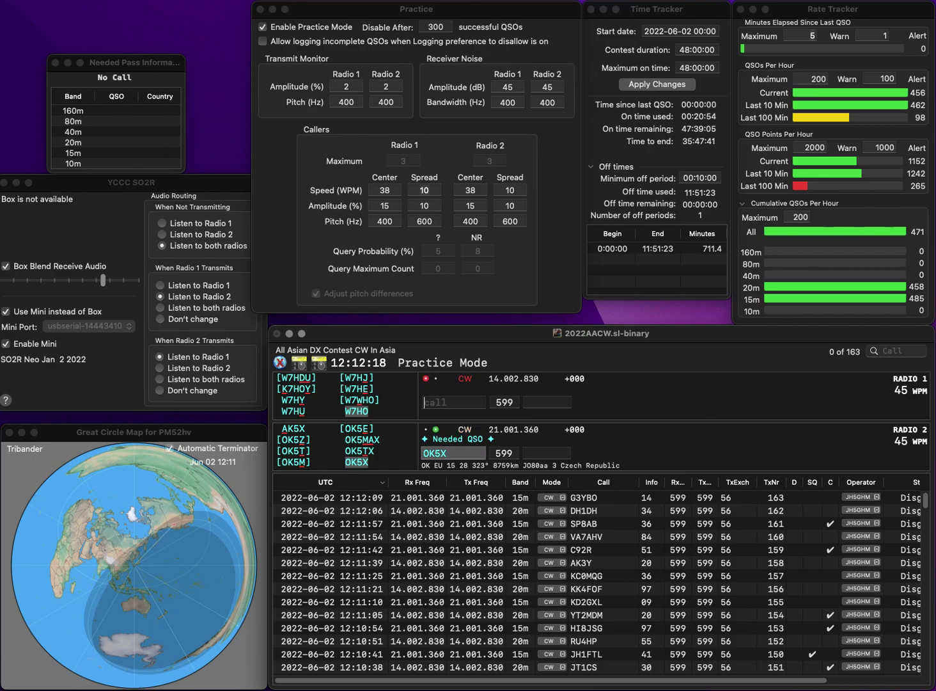
text(75)
key(Return)
Step: Enter and answer S54O on Radio 1 and LZ75VP on Radio 2
text(S54)
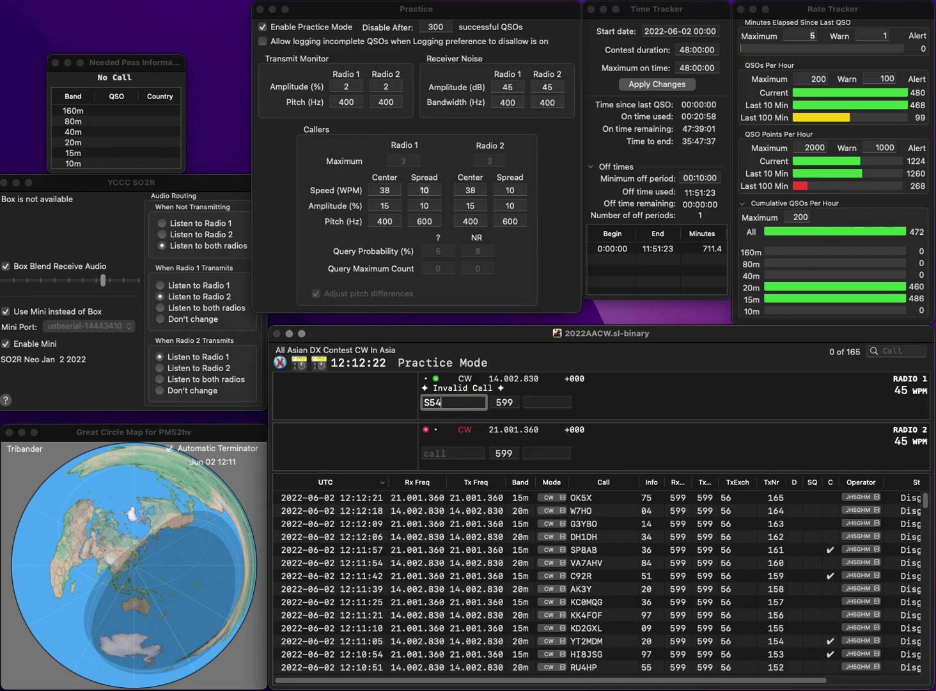
text(O)
key(Return)
text(LZ75)
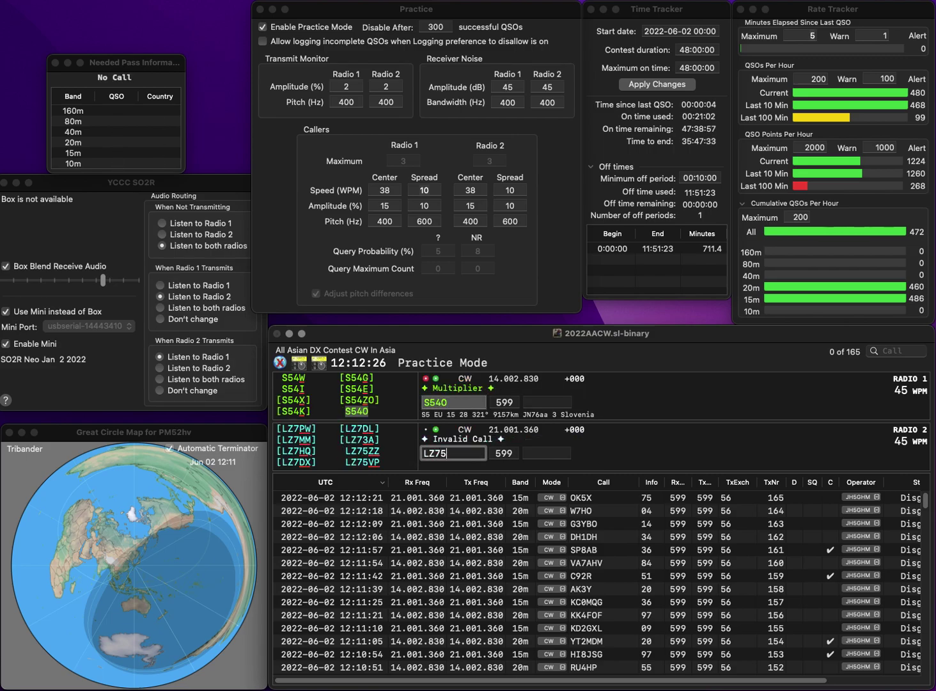
text(VP)
key(Return)
key(space)
text(02)
key(Return)
key(space)
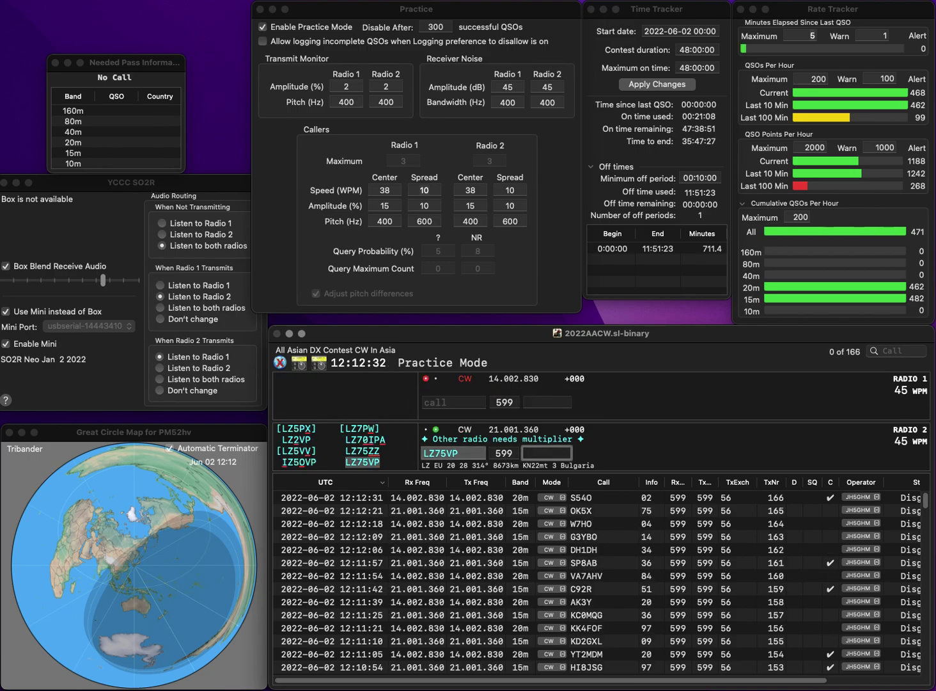
text(5)
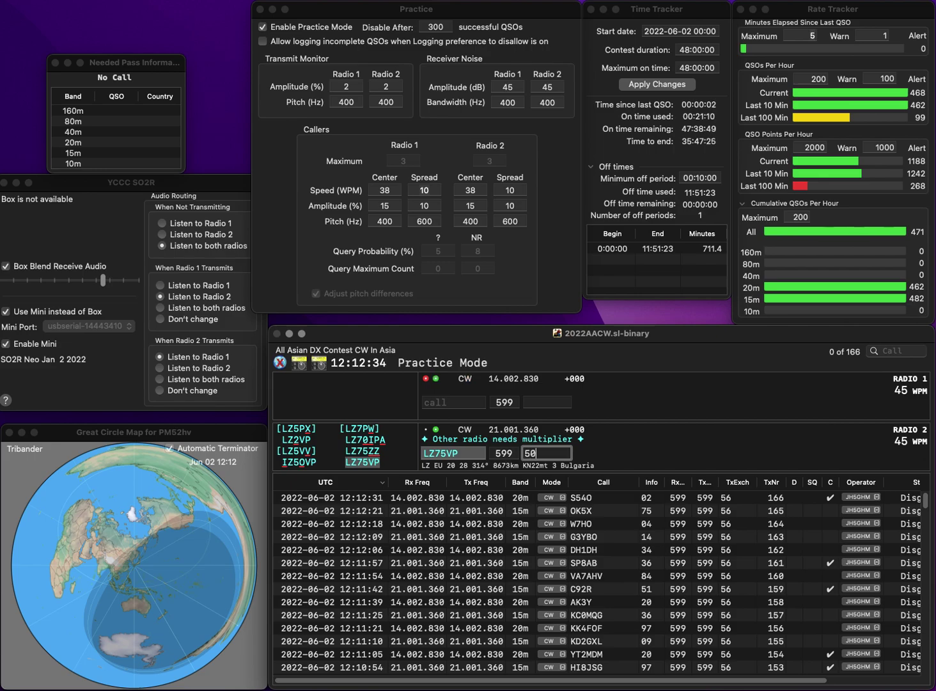
text(0)
key(Return)
Step: Enter and answer AD6AF on Radio 1 and W4WT on Radio 2
text(AD6AF)
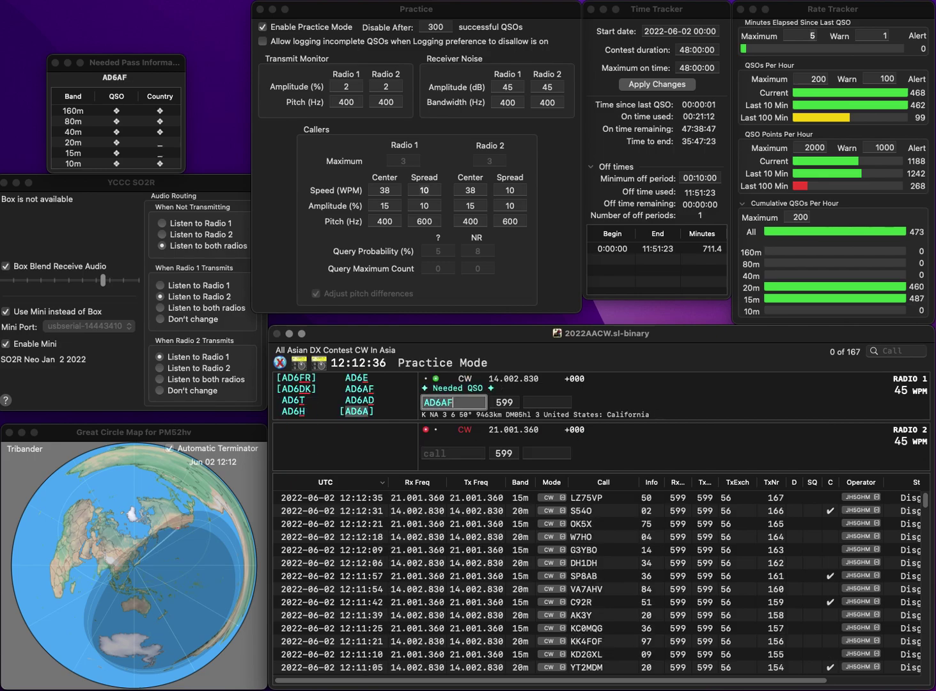
key(Return)
text(W4WT)
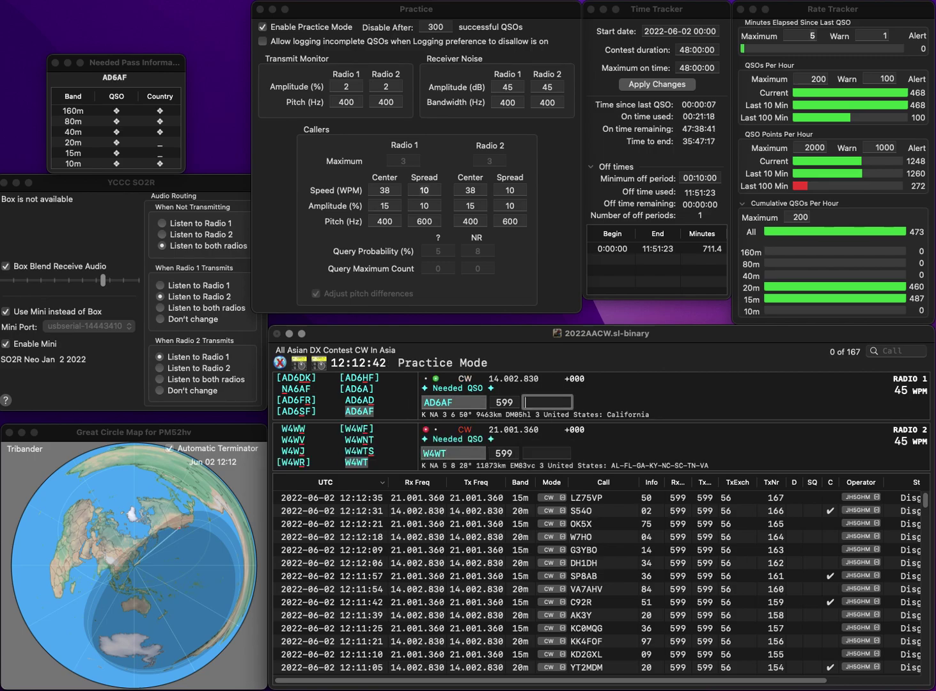
key(BackSpace)
text(96)
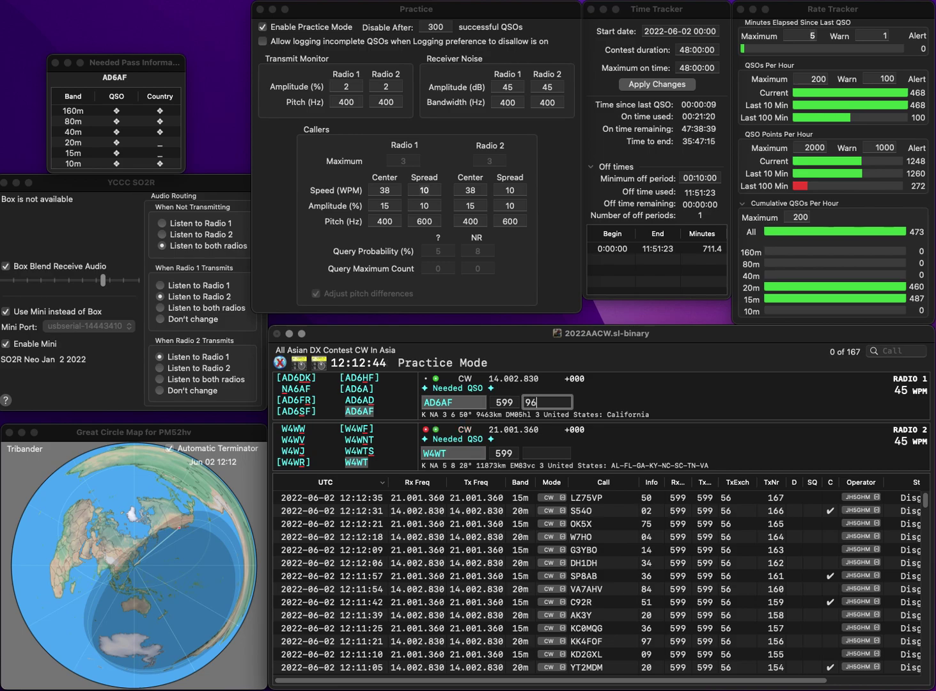
key(Return)
text(62)
key(Return)
text(K6TOP)
key(Return)
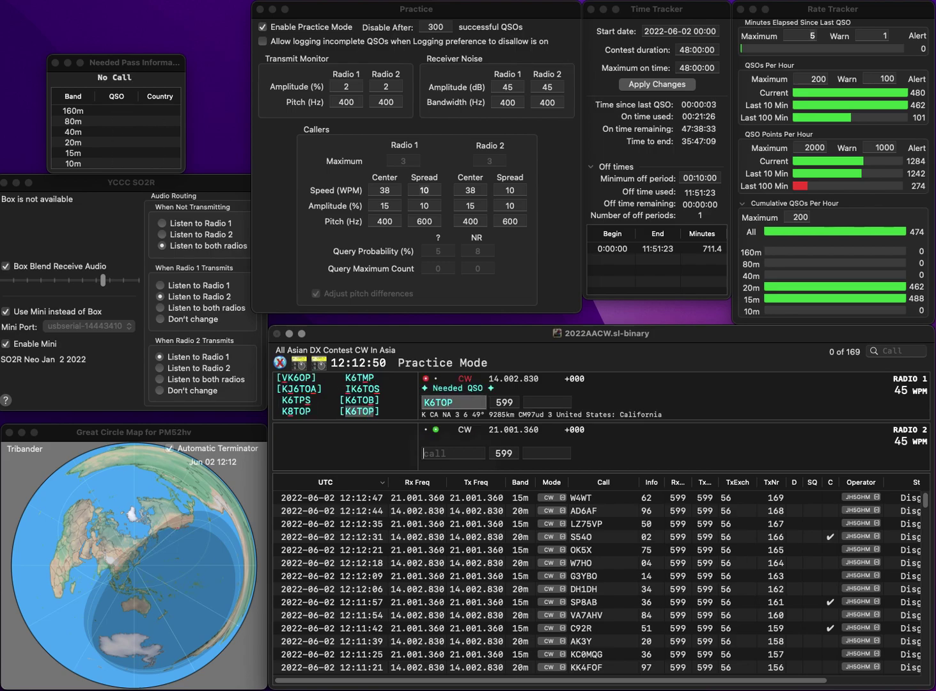
text(7DP)
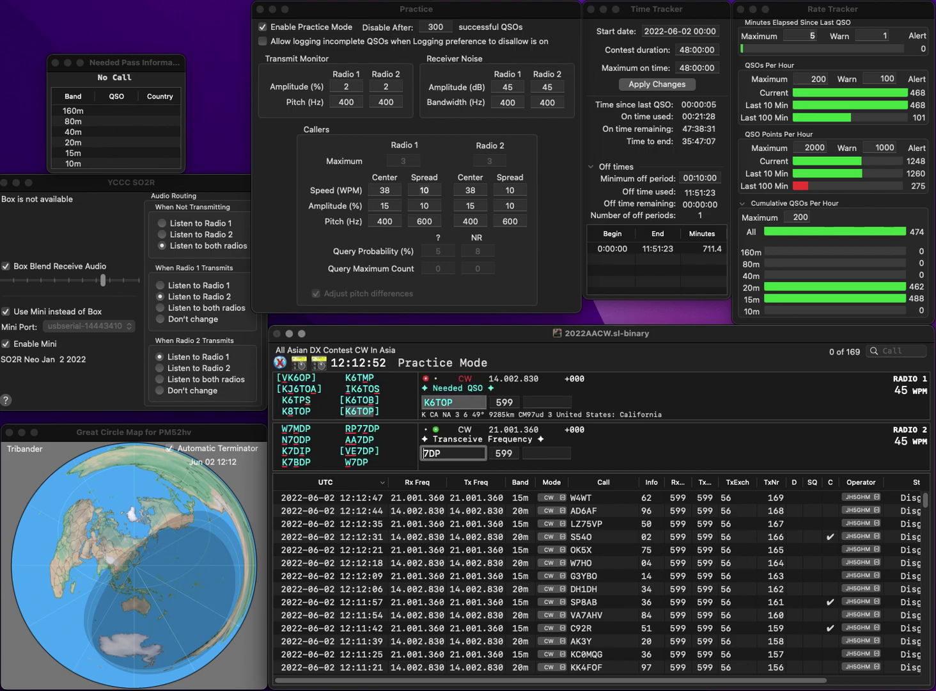
text(W)
key(Return)
key(space)
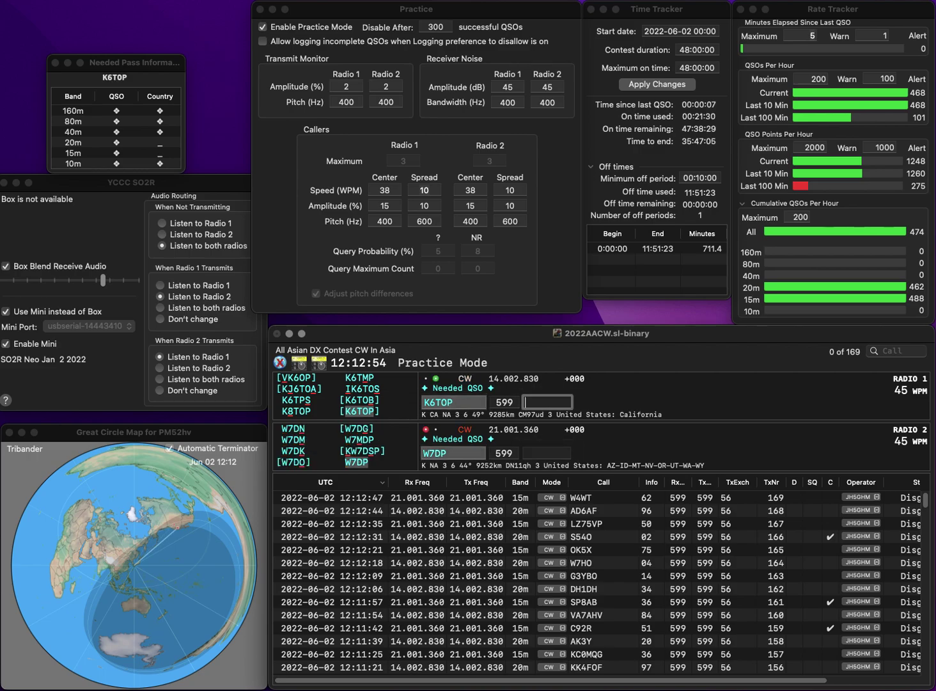
text(17)
key(Return)
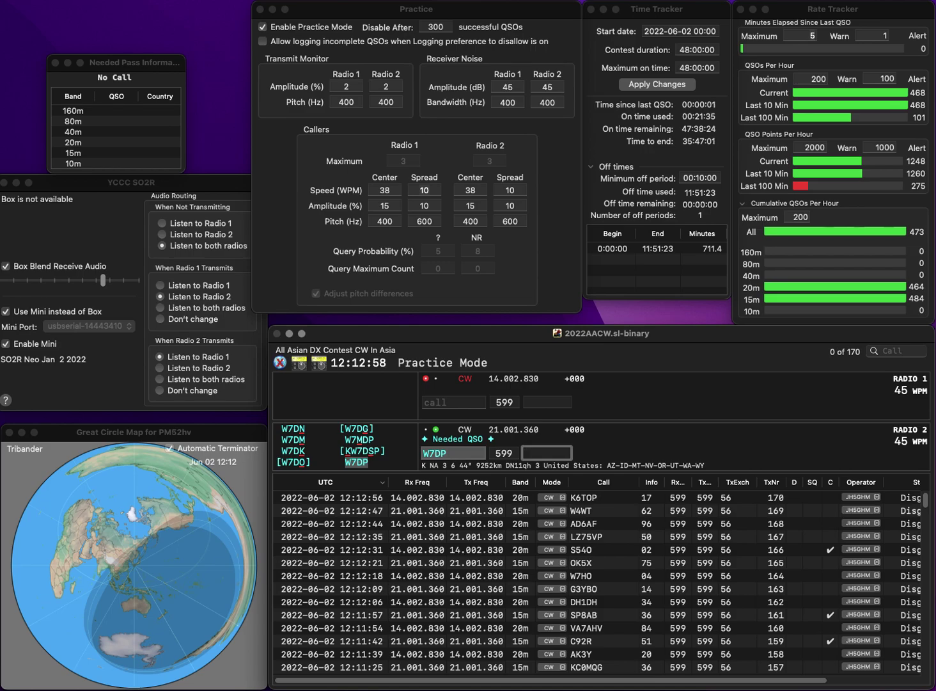
click(430, 453)
text(B)
key(Delete)
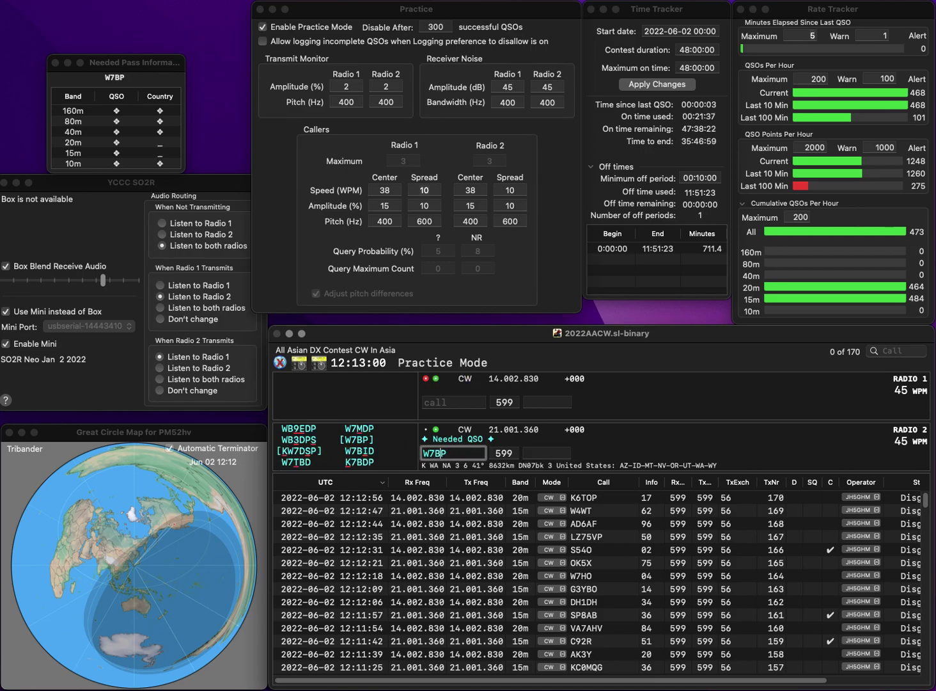
key(Return)
text(K)
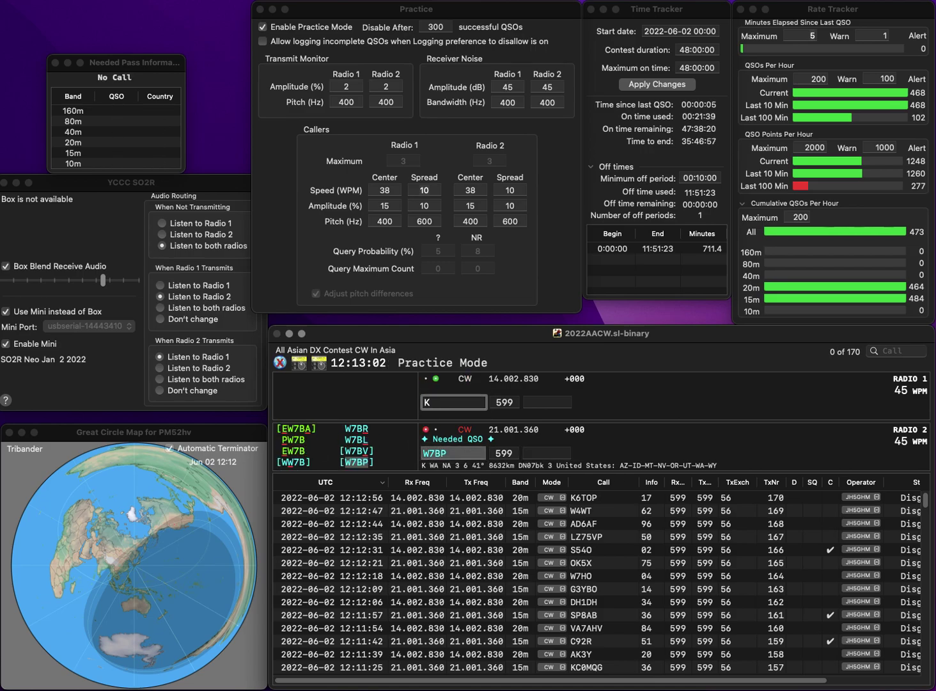
text(F2AR)
key(Return)
key(Tab)
text(17)
key(Return)
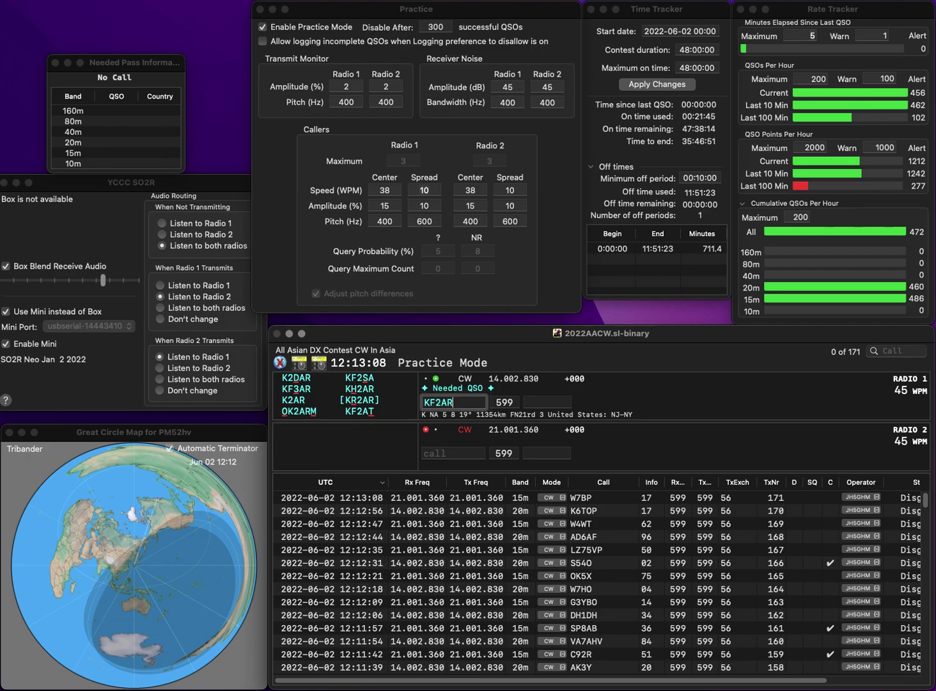
key(BackSpace)
text(3)
key(Return)
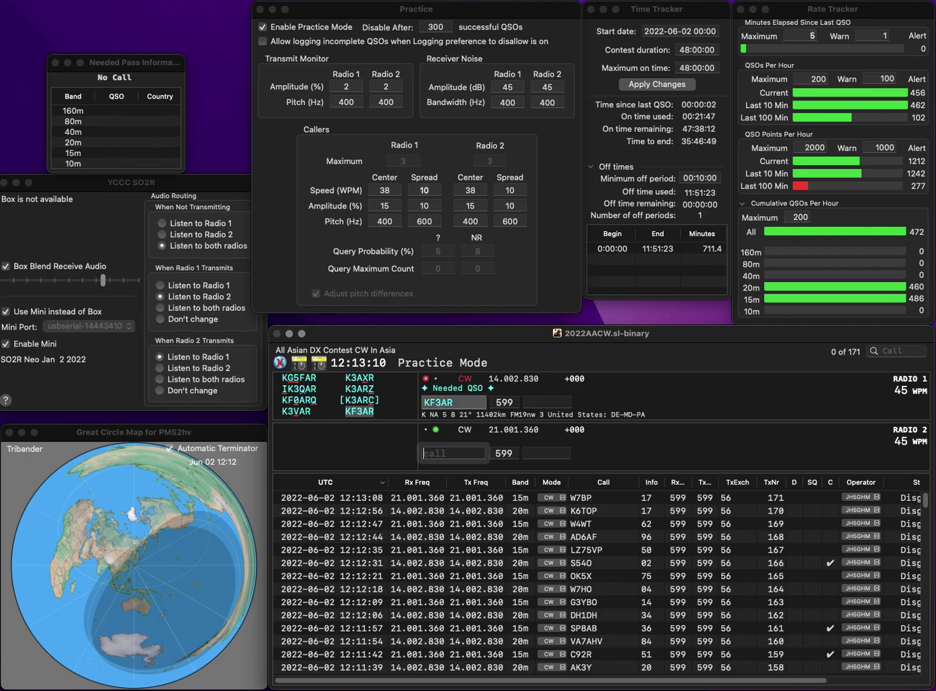
text(KD9SZN)
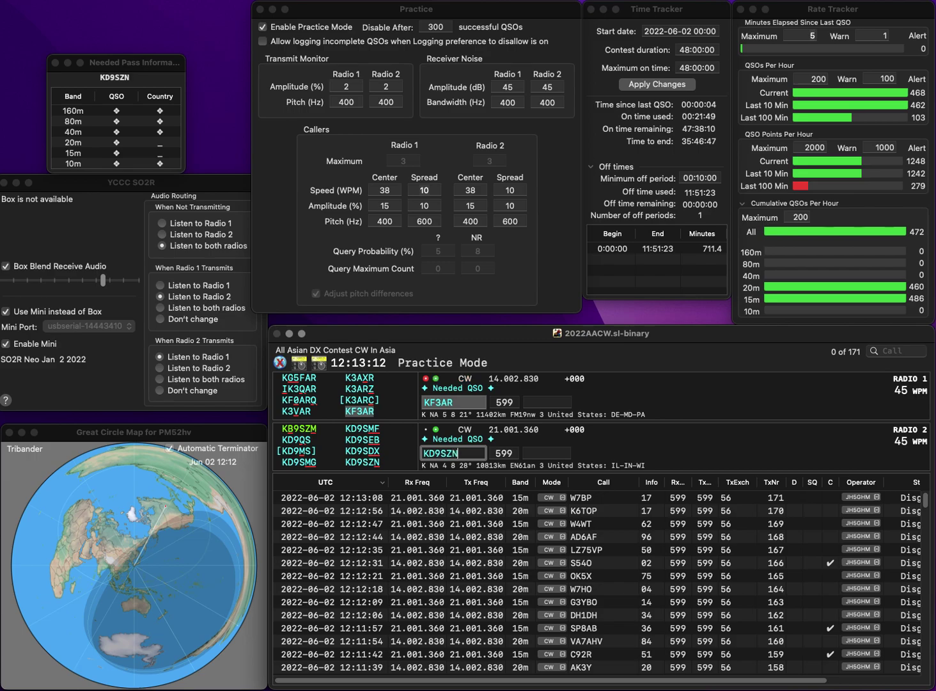
key(Return)
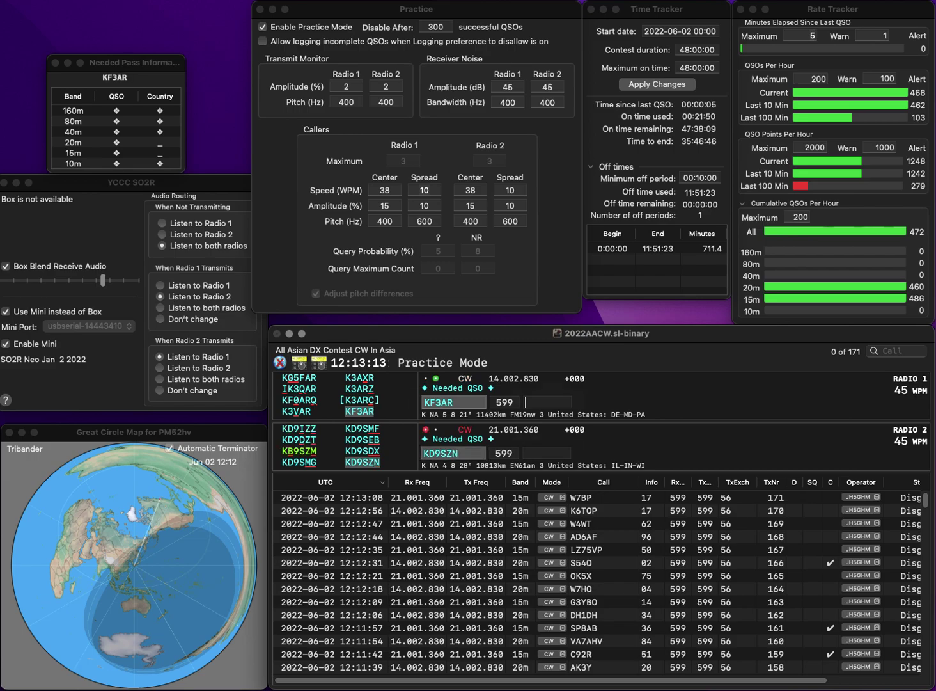
text(06)
key(Return)
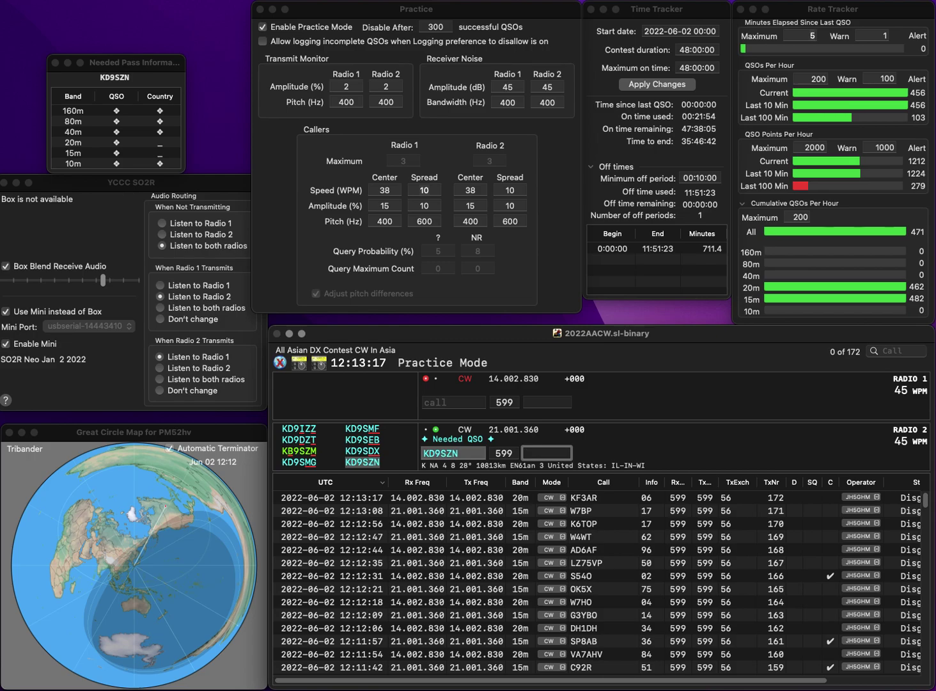
text(75)
key(Return)
text(CP)
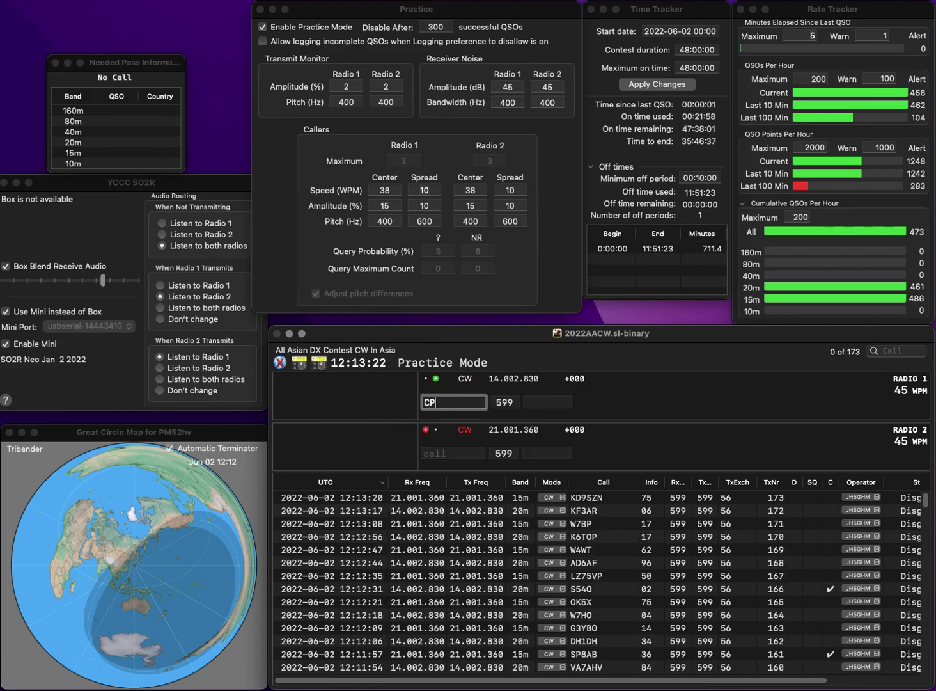
text(R)
text(E5)
key(Return)
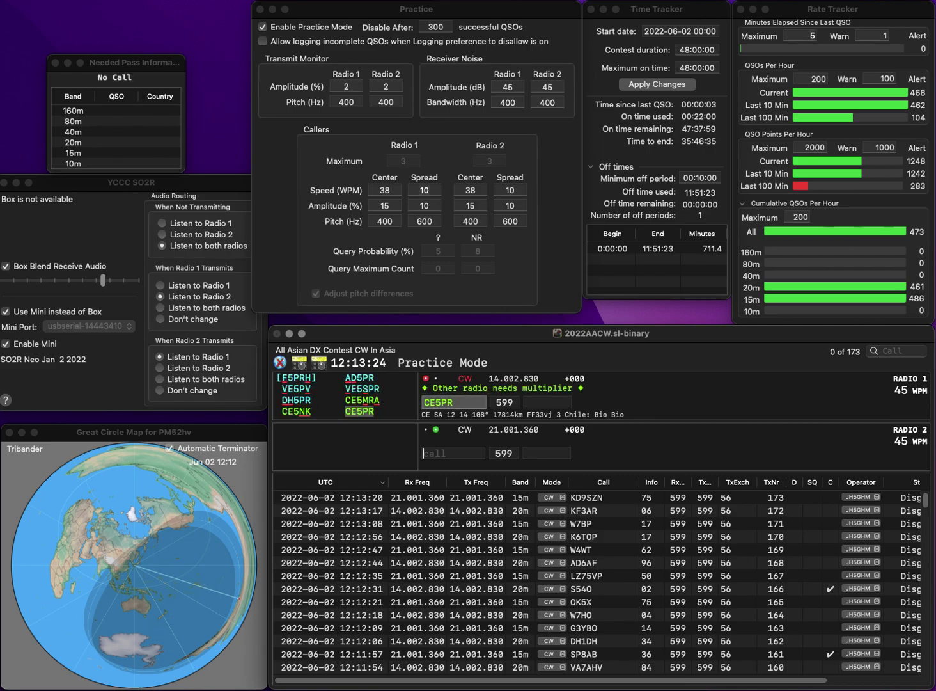
text(YYL)
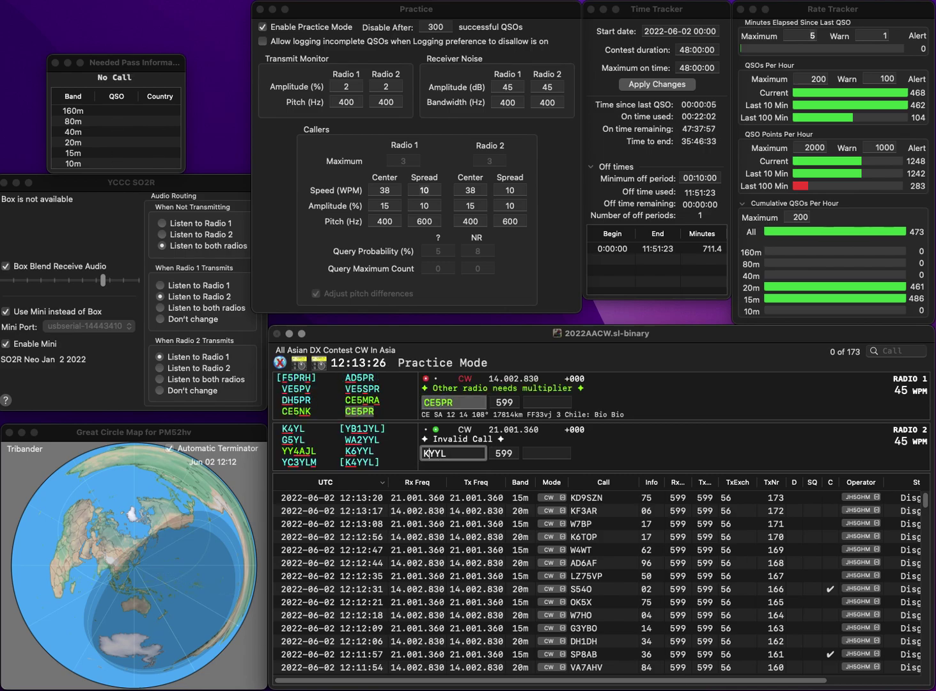
text(6)
key(Return)
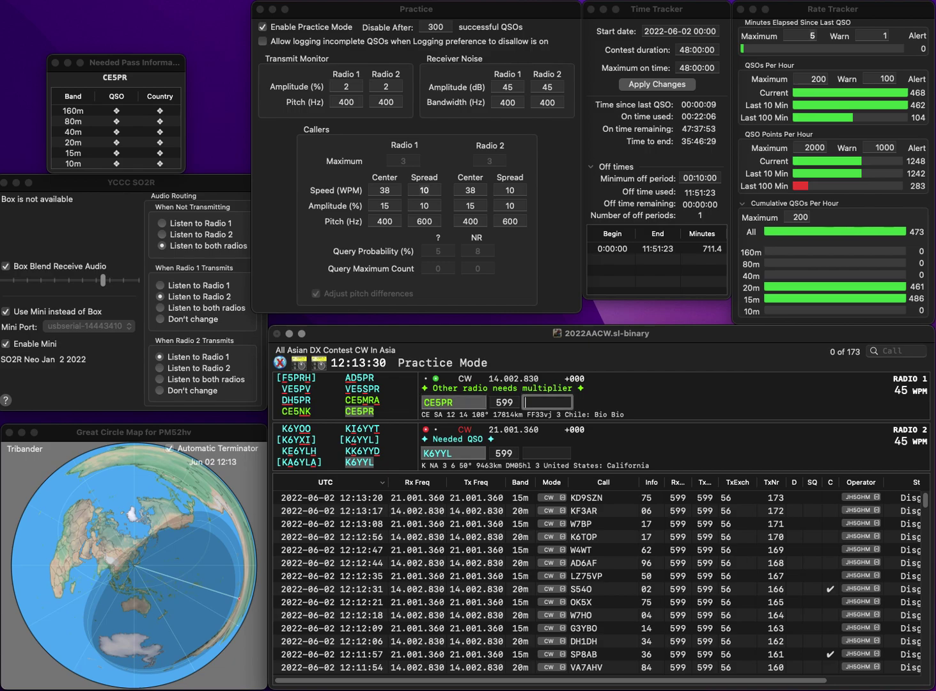
text(93)
key(Return)
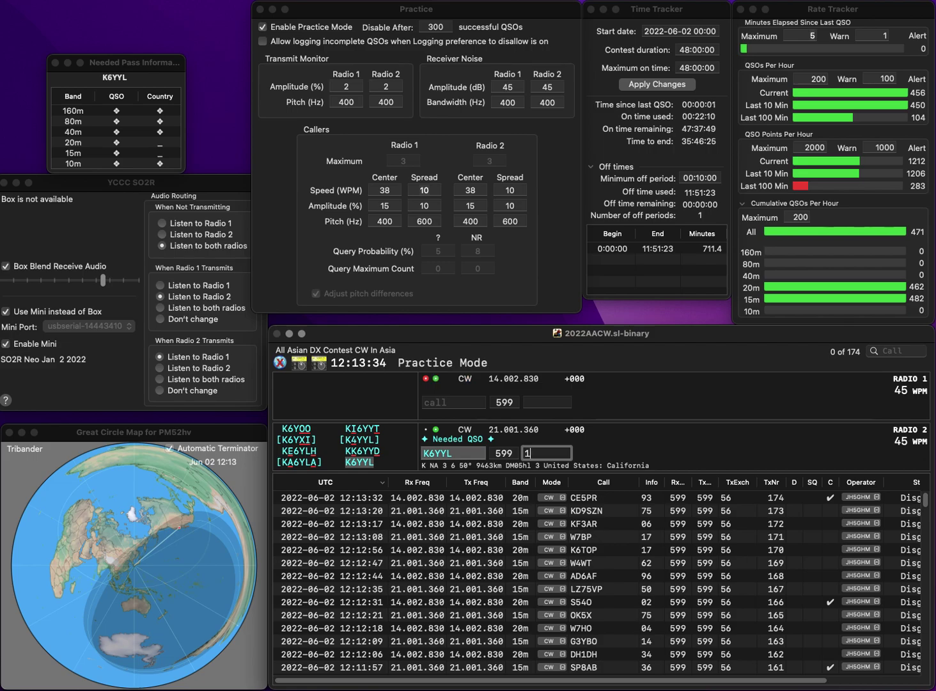
key(Return)
text(NOM)
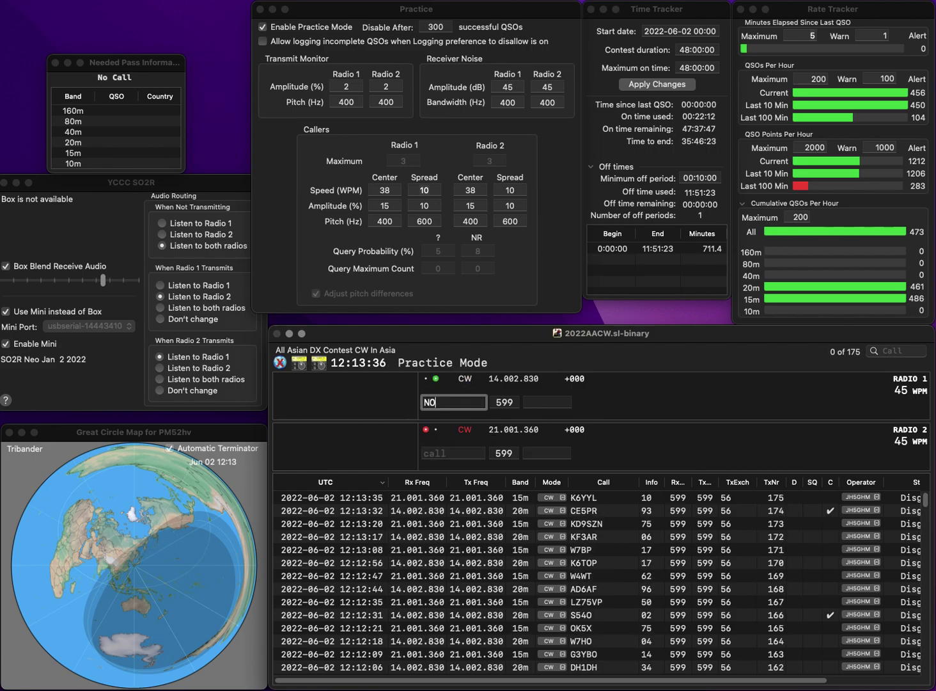
key(Return)
text(NP6UAF)
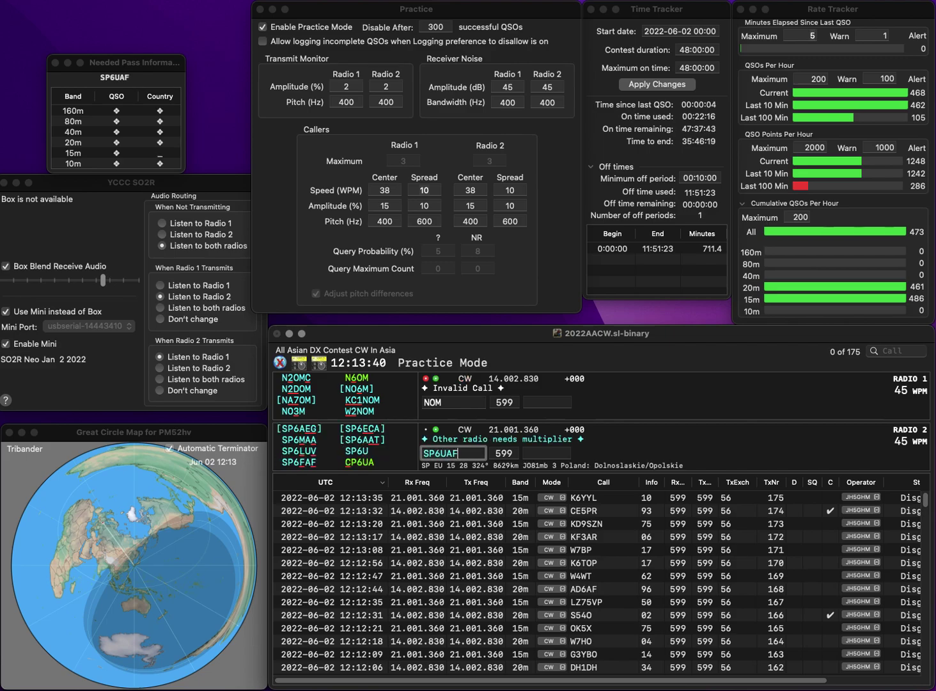
key(Return)
key(Left)
key(BackSpace)
text(K)
key(Left)
text(7)
key(Return)
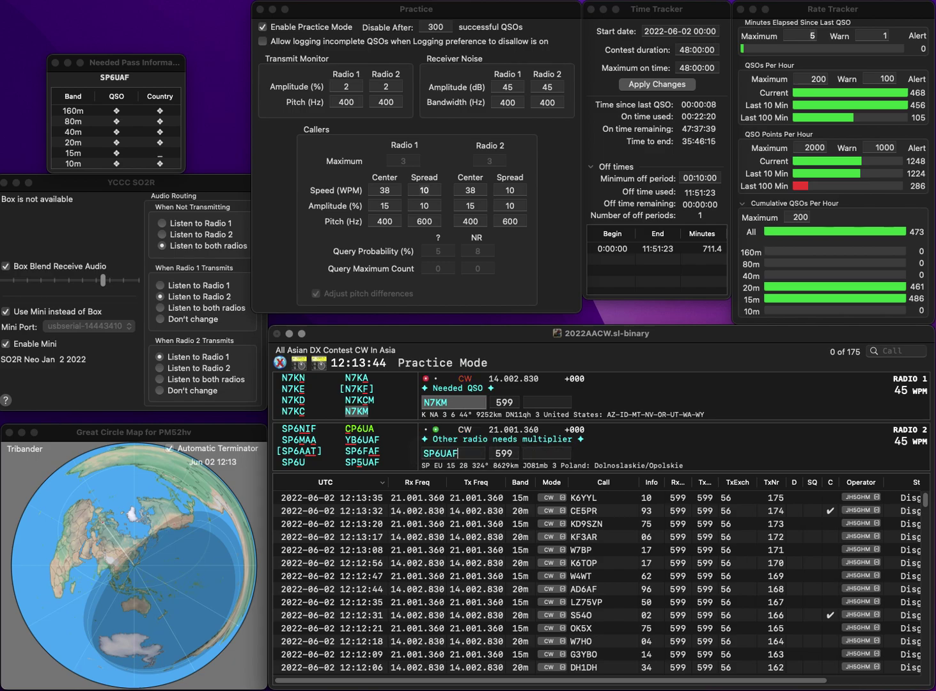
key(BackSpace)
text(F)
key(Return)
key(space)
text(76)
key(Return)
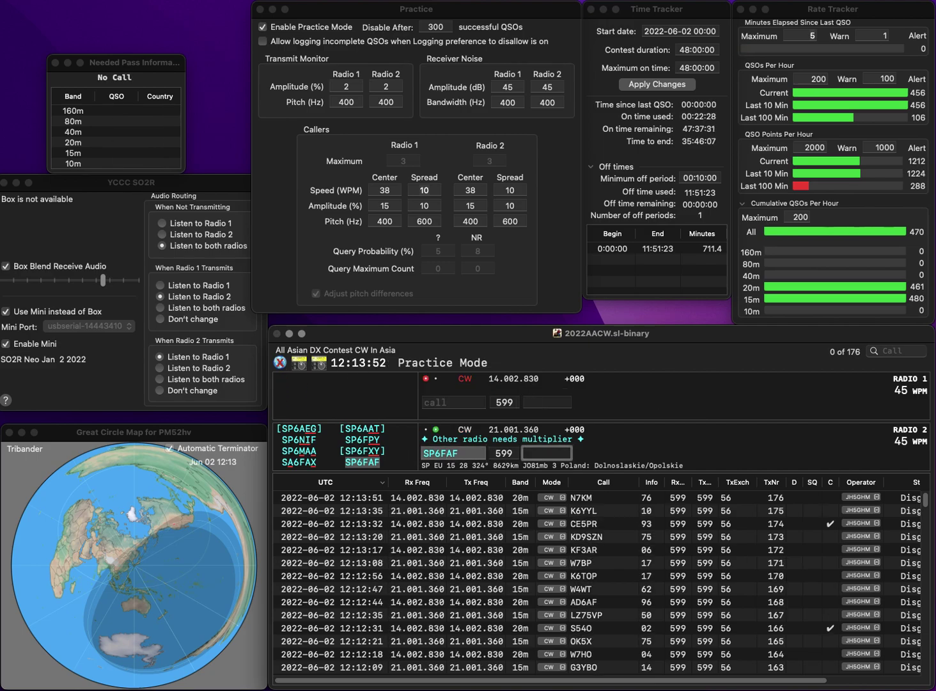
Step: Log SP6FAF on Radio 2 with received exchange 26, and enter and send KB8CNN on Radio 1
text(26)
key(Return)
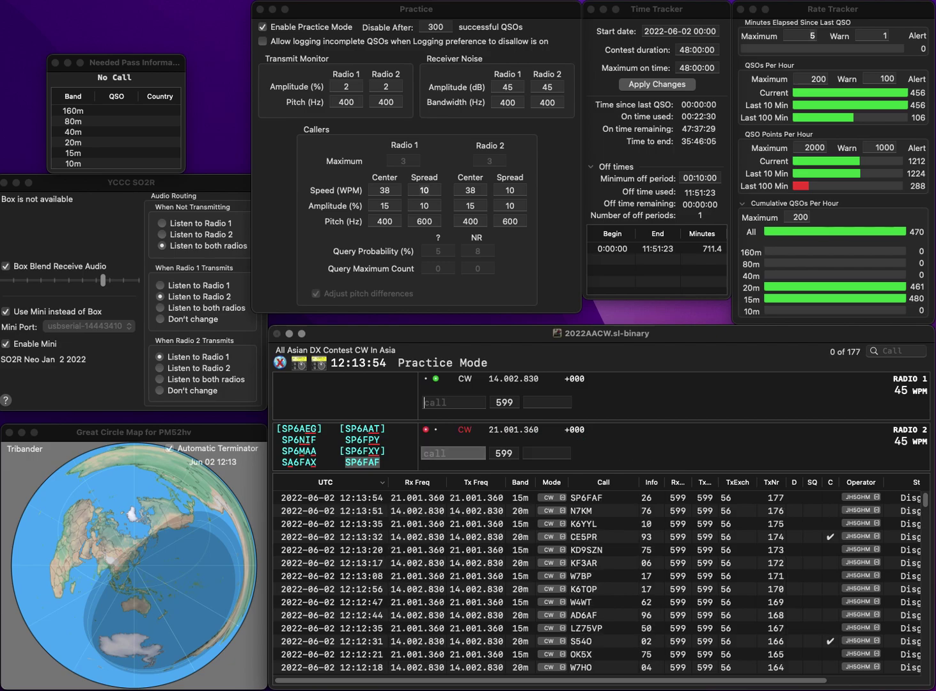
text(KB8CNN)
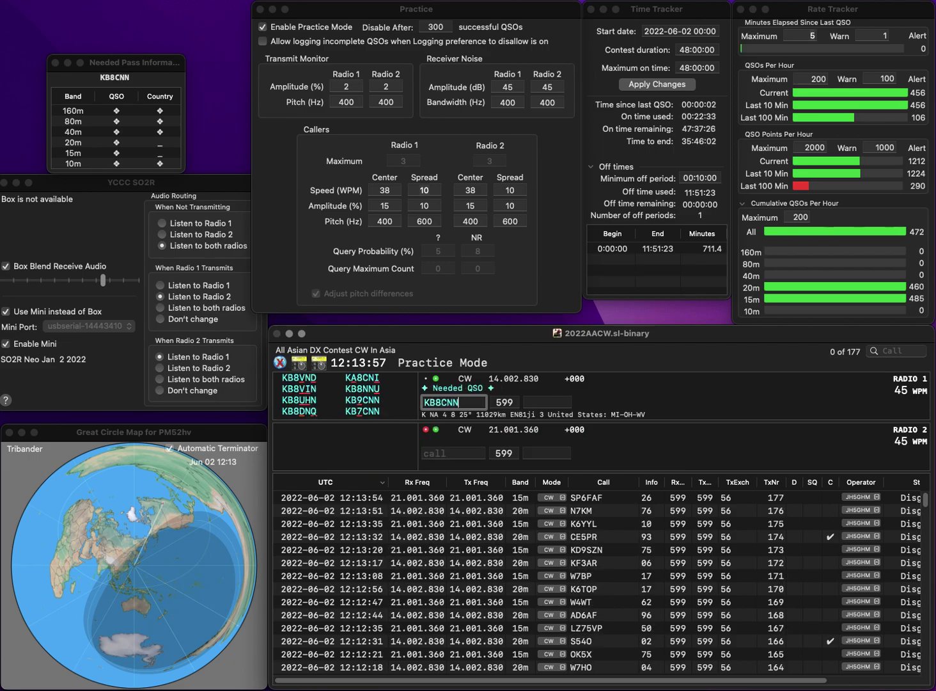
key(Return)
text(9F)
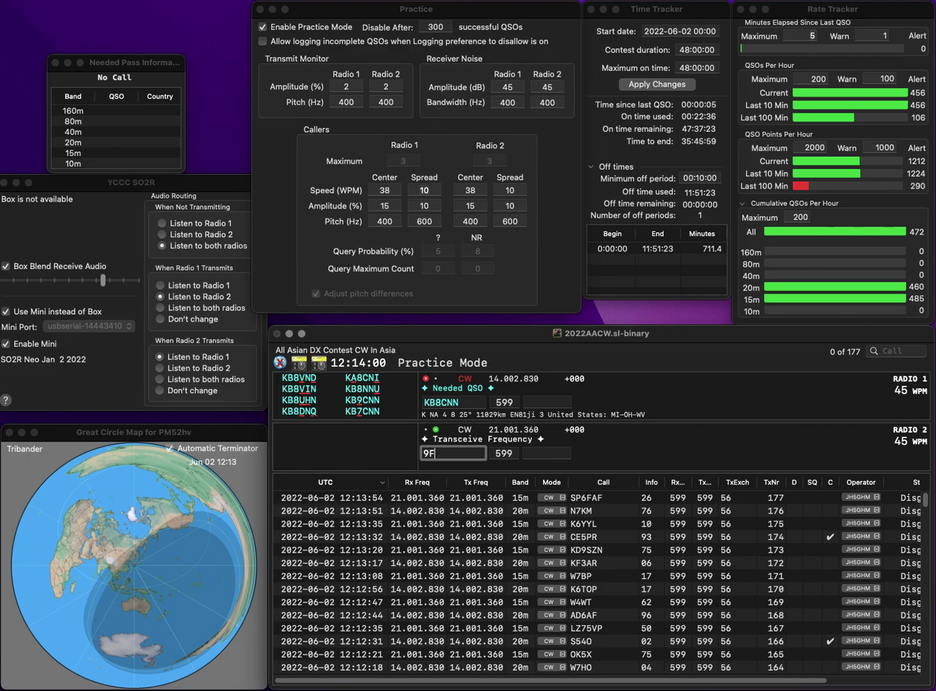
text(Y)
key(Return)
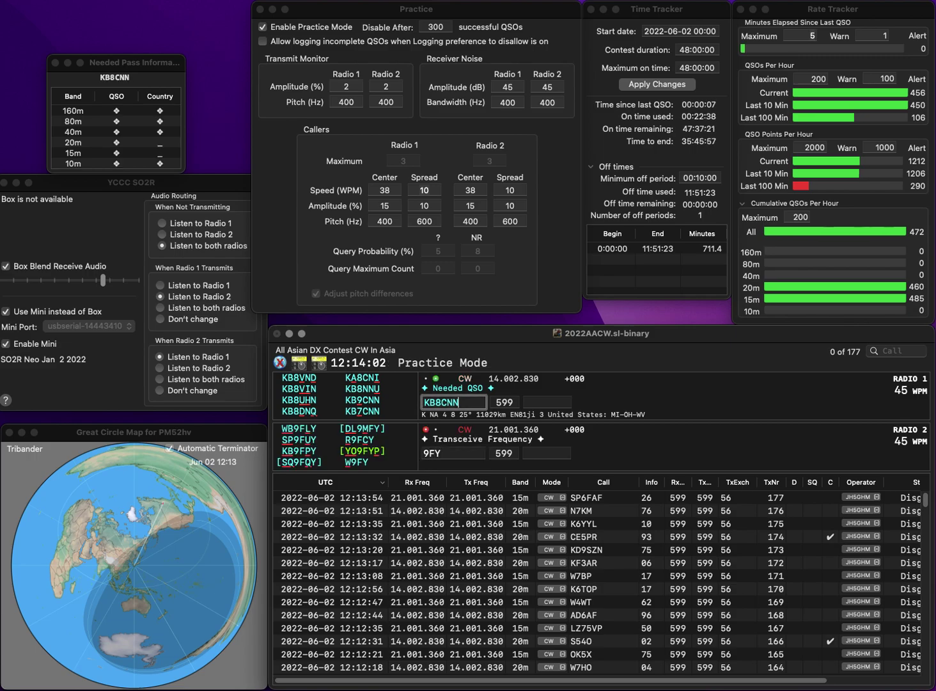
key(BackSpace)
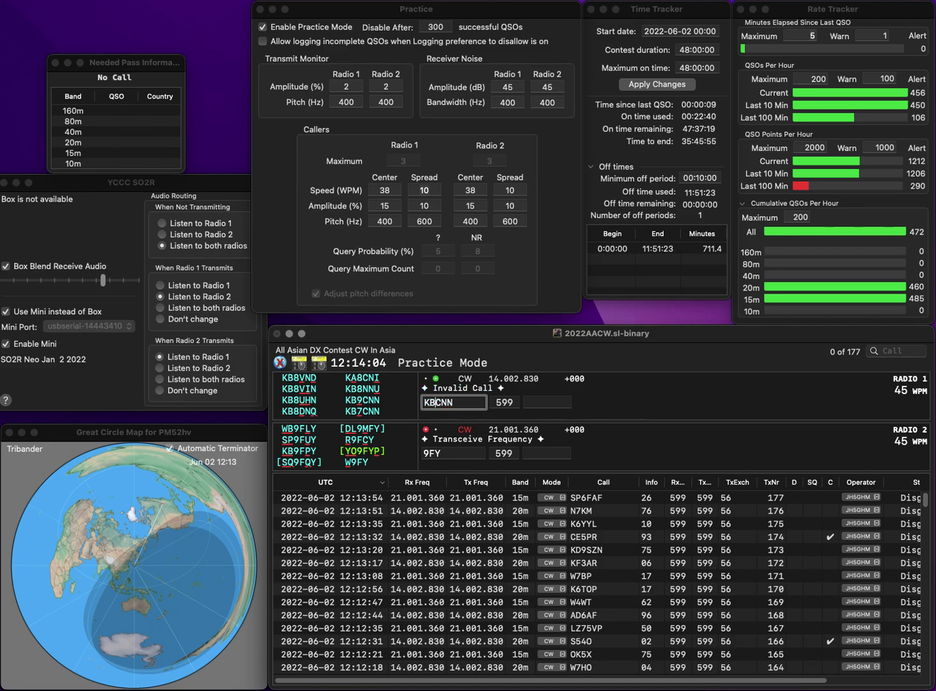
text(9)
key(Return)
text(N9UY)
key(Return)
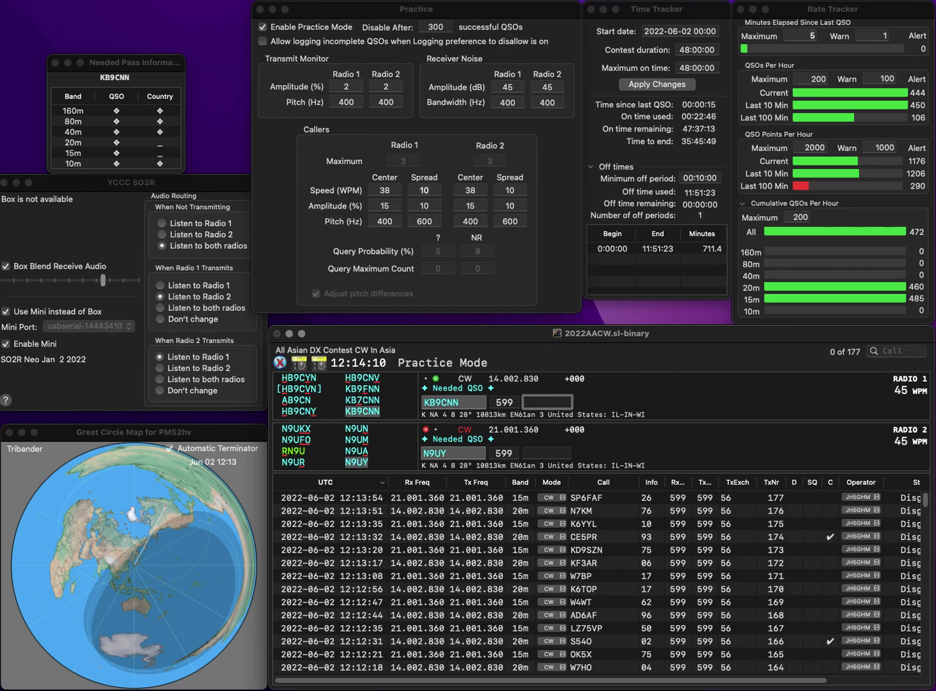
key(Return)
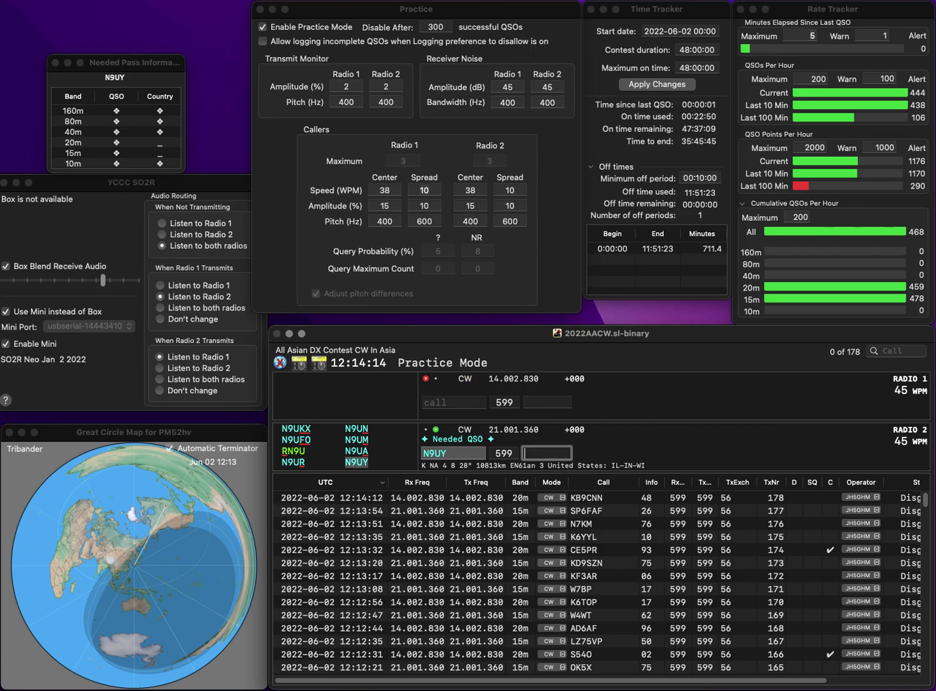
text(87)
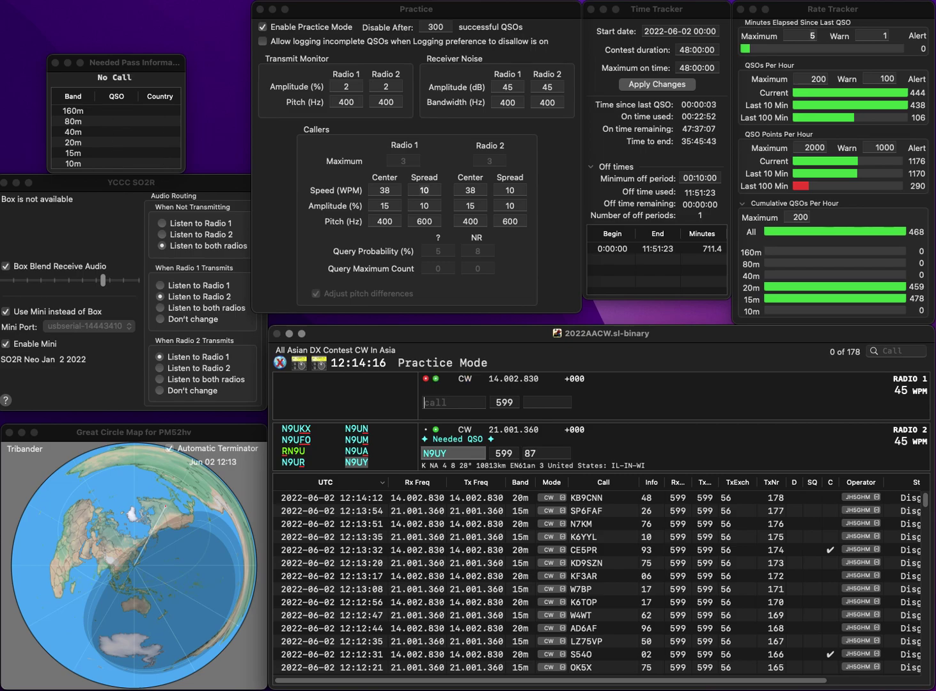
key(Return)
text(OM5RW)
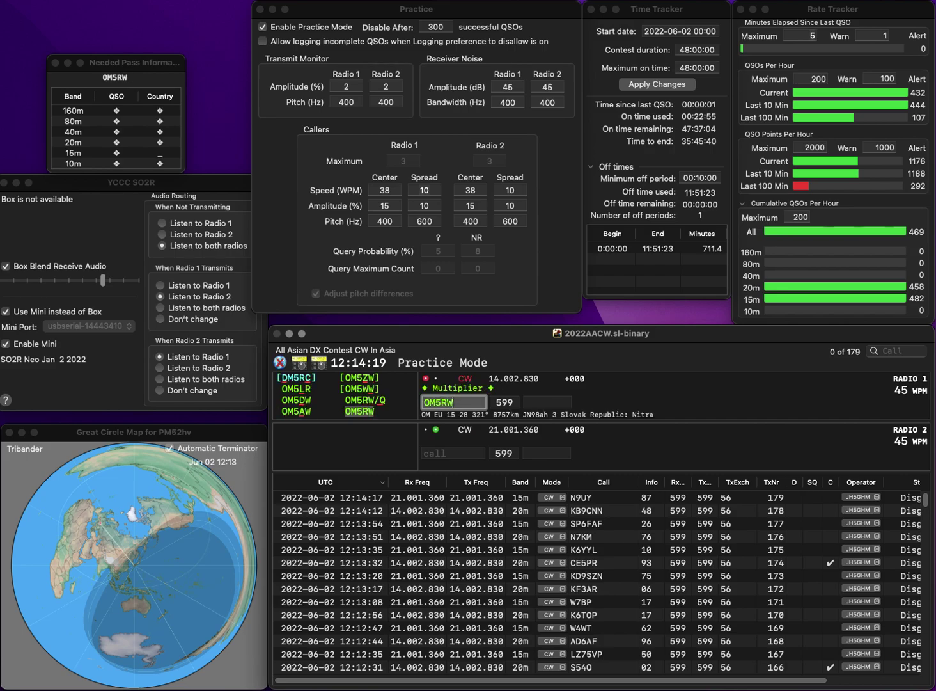
key(Return)
text(AA9CT/)
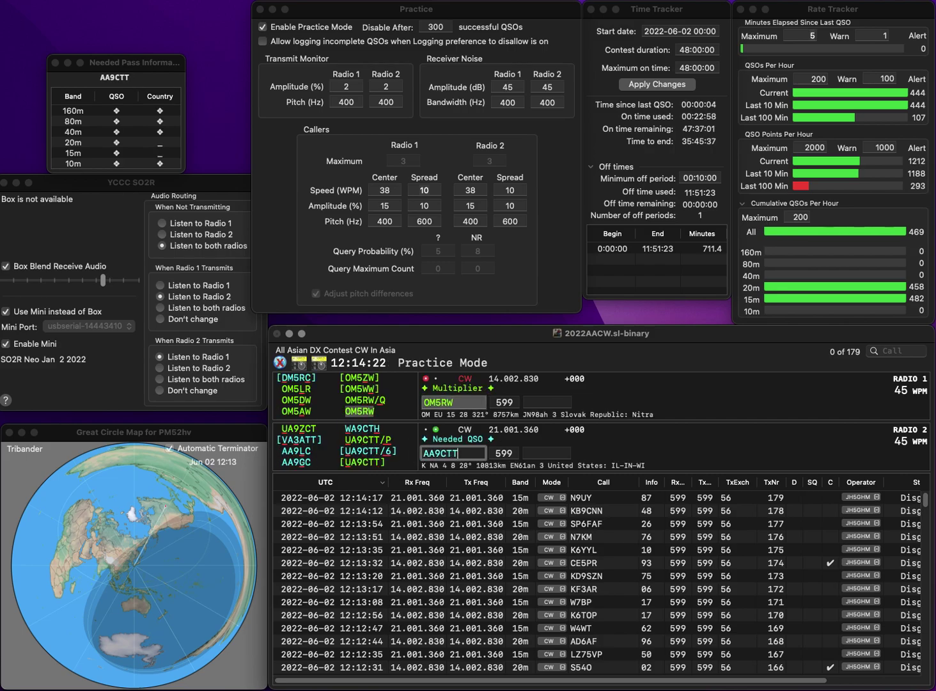
key(BackSpace)
key(BackSpace)
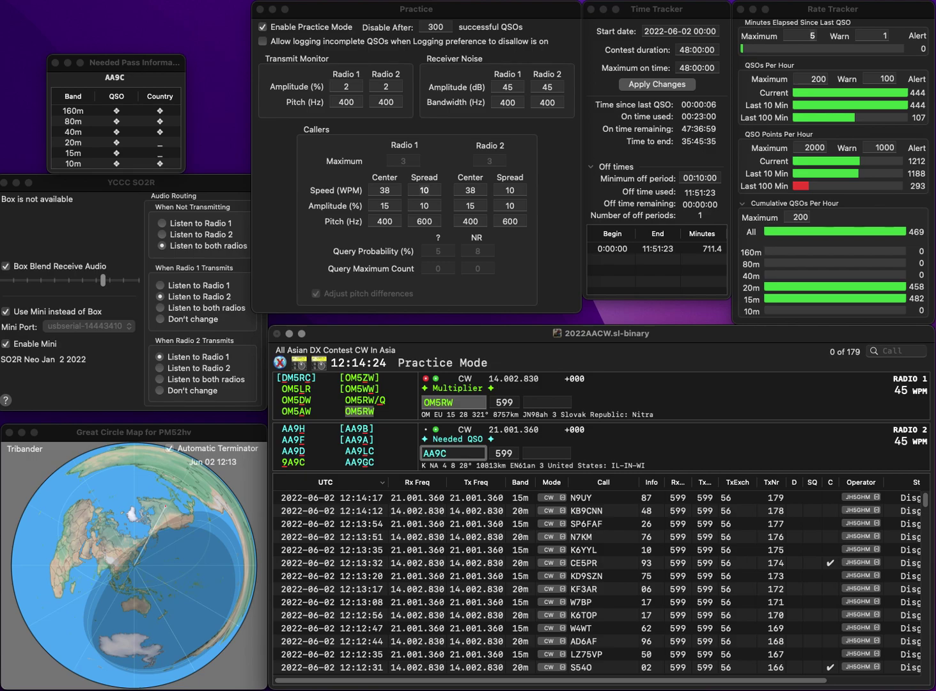
text(/P)
key(Return)
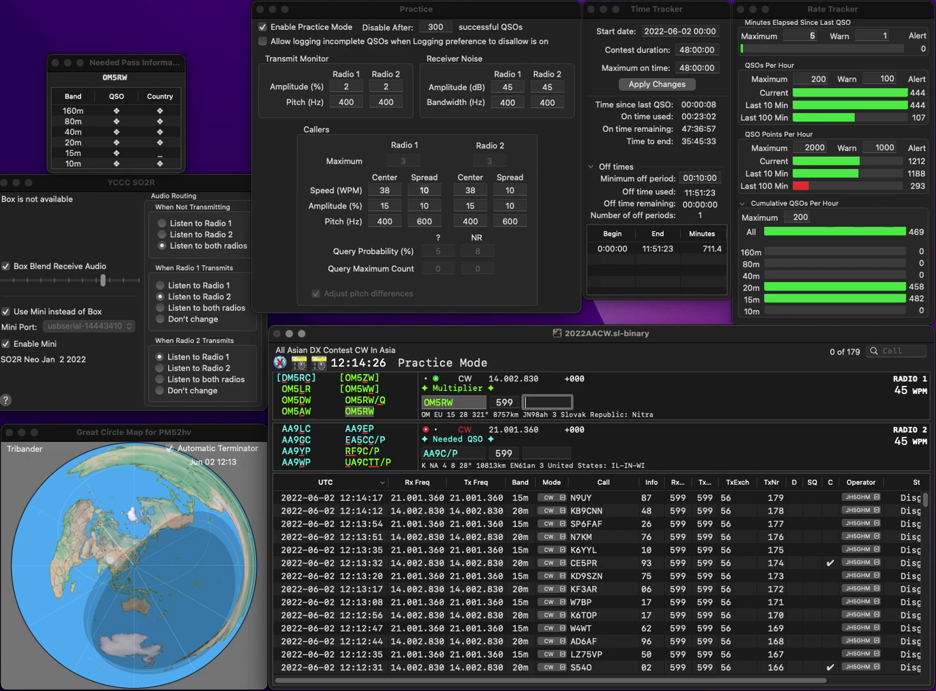
key(Return)
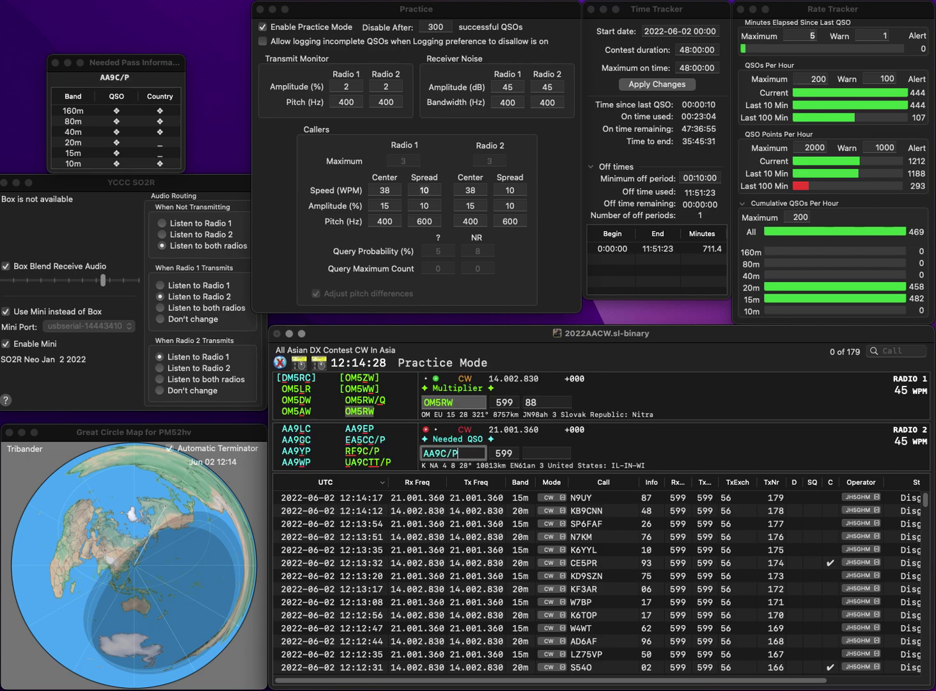
Step: Correct the Radio 2 callsign to UA9CTT/P and answer it
key(Delete)
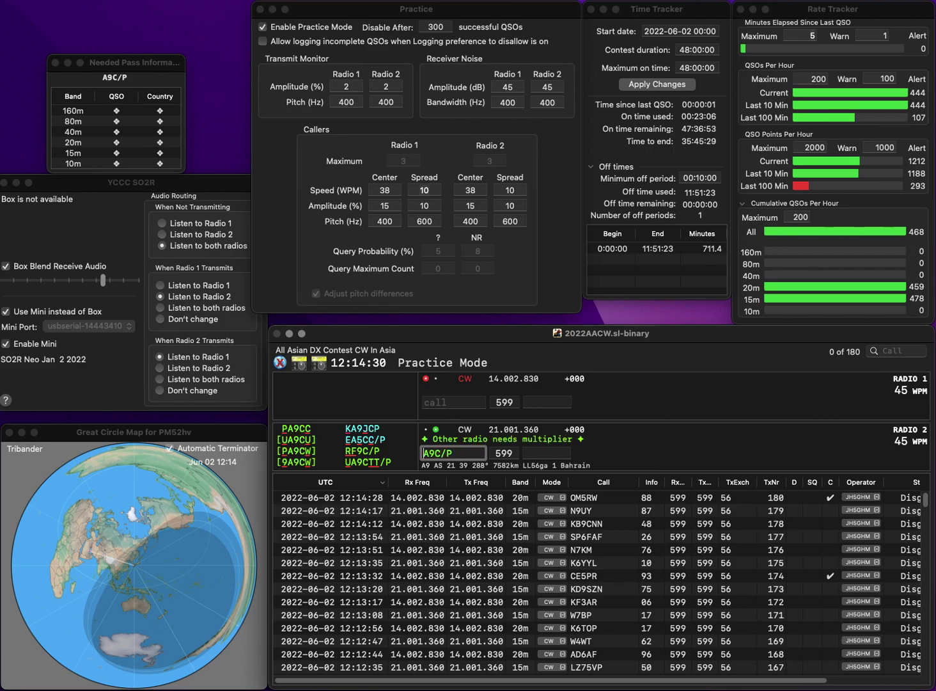
text(U)
key(Right)
key(Right)
key(Right)
text(E)
key(BackSpace)
text(TT)
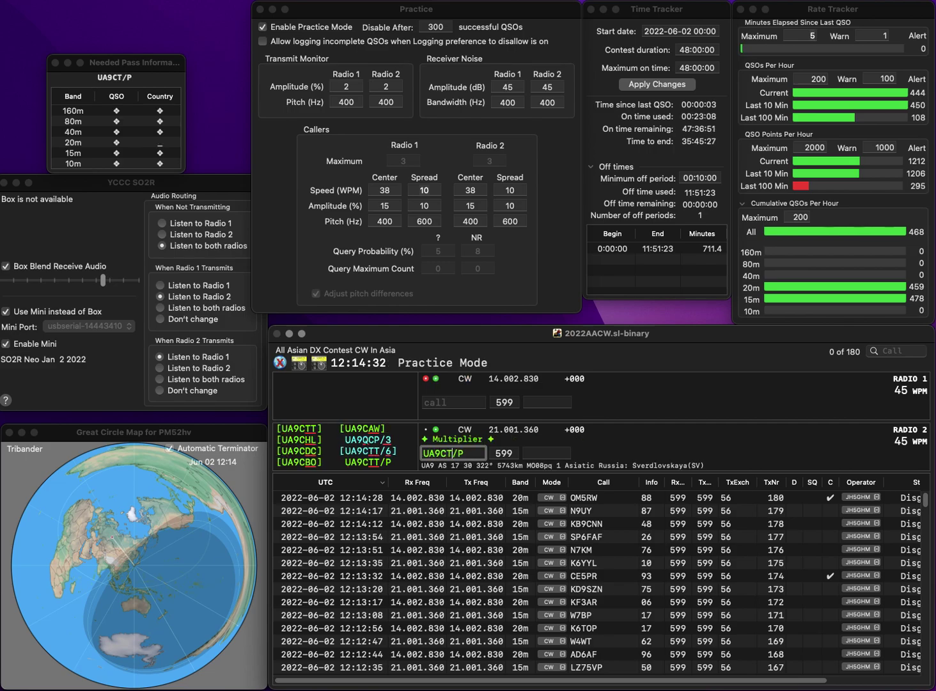
key(Return)
Step: Enter and answer N7MB on Radio 1, and log UA9CTT/P on Radio 2 with received exchange 66
text(N)
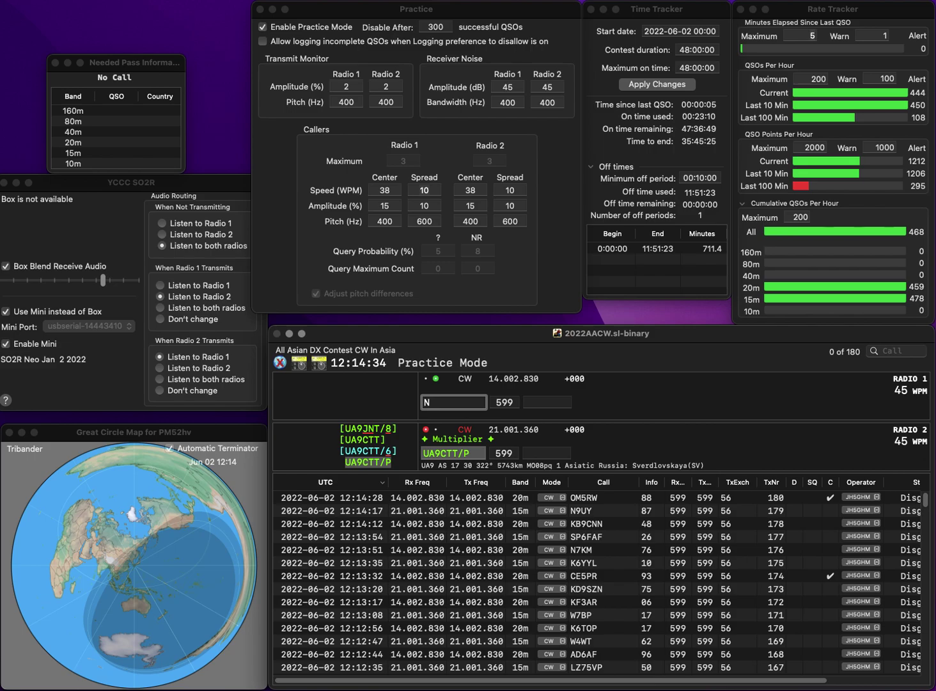
text(B)
key(Return)
key(space)
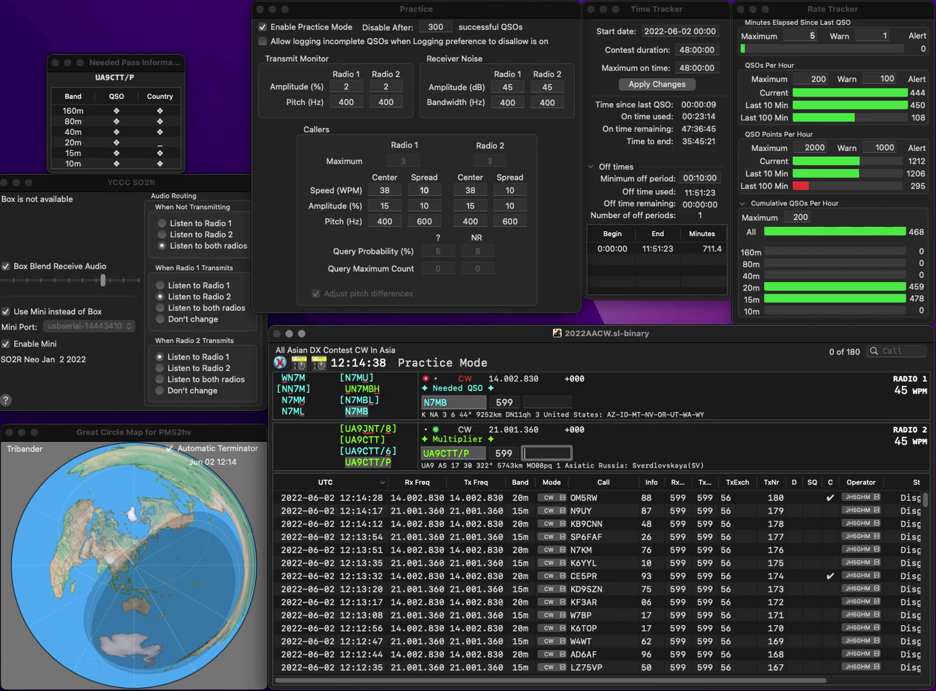
text(66)
key(Return)
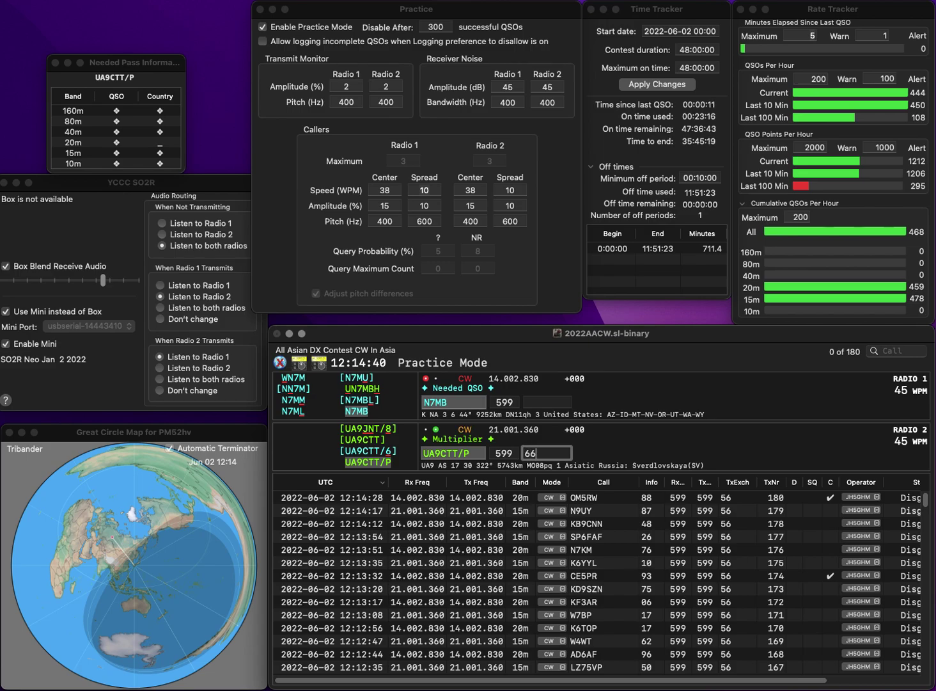
Step: Log N7MB on Radio 1 with received exchange 64, and enter and answer W5TA on Radio 2
text(64)
key(Return)
text(W5TA)
key(Return)
Step: Enter and answer KT9N on Radio 1, and log W5TA on Radio 2 with received exchange 76
text(K)
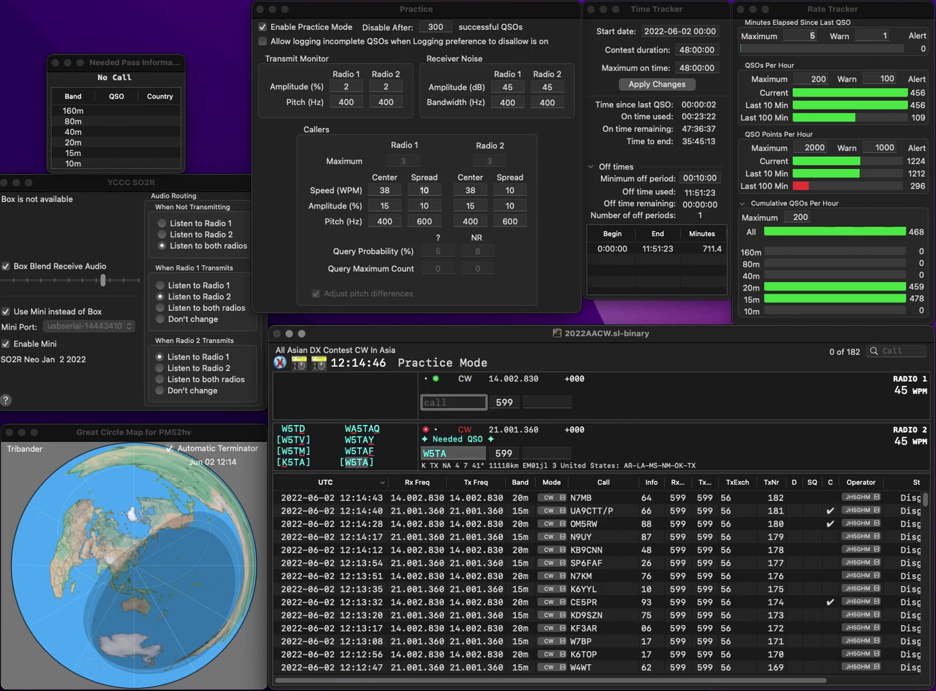
text(T9N)
key(Return)
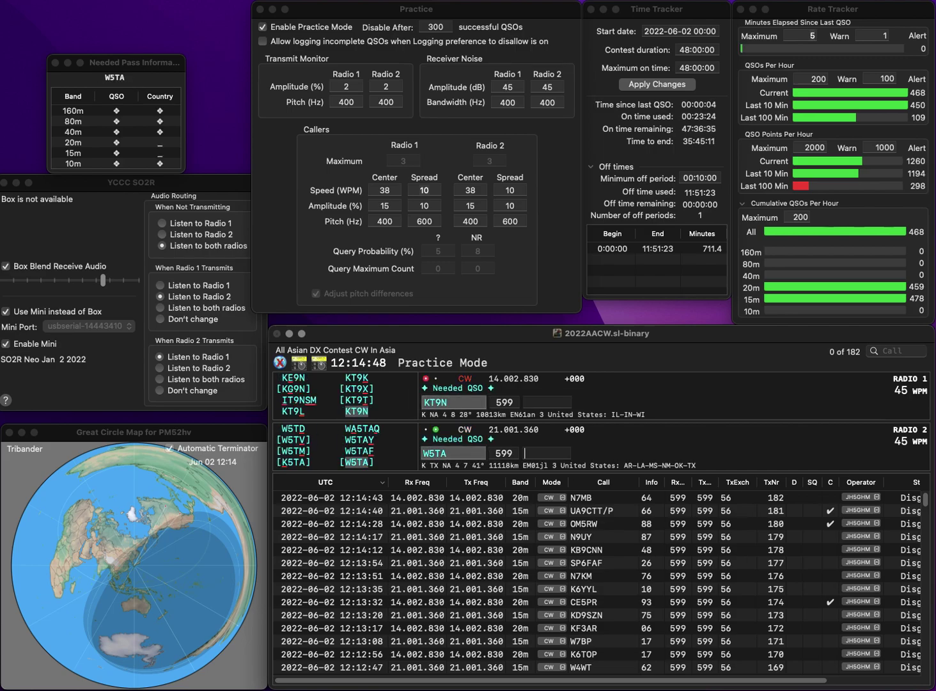
text(76)
key(Return)
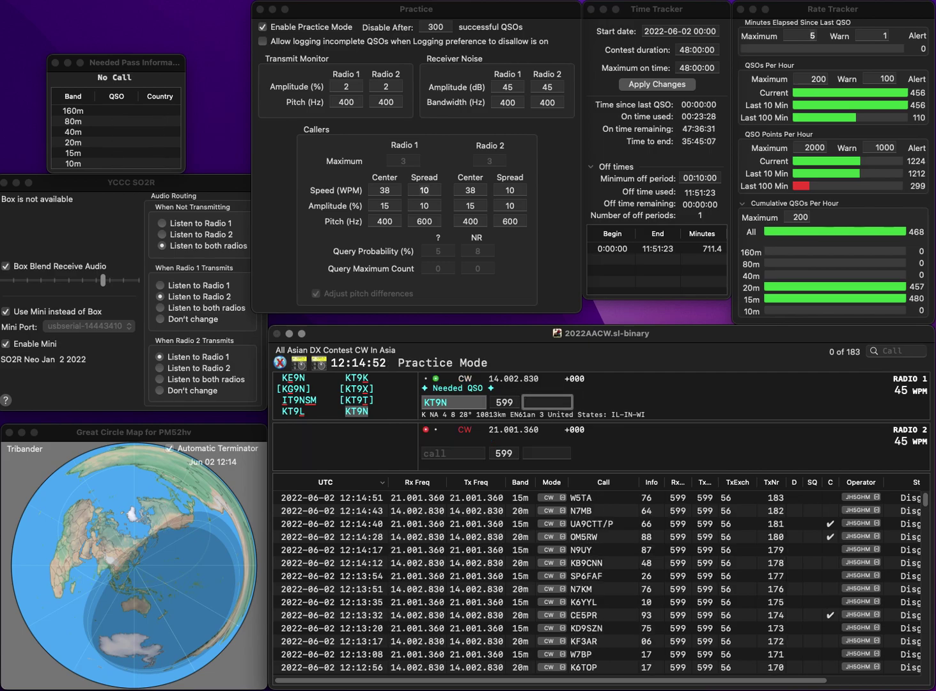
text(43)
key(Return)
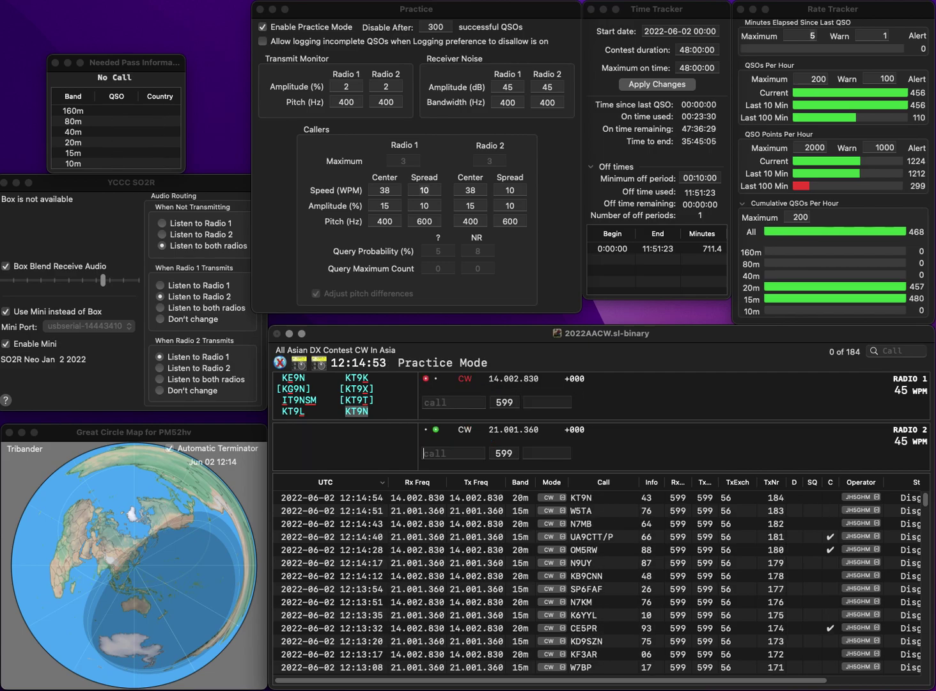
text(IK4)
text(WMH)
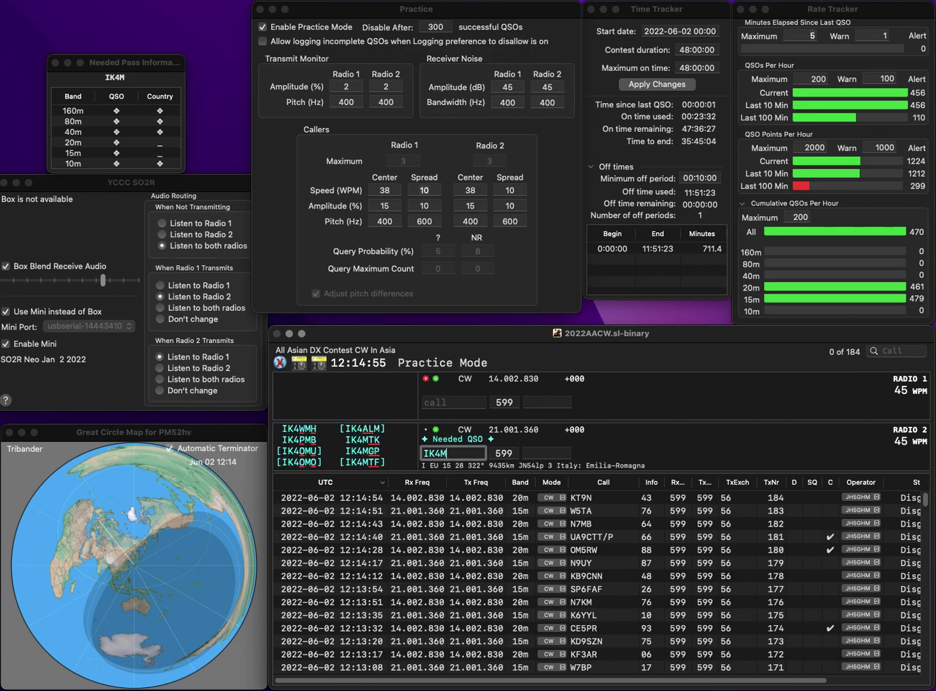
key(Return)
Step: Enter and answer K9ATX on Radio 1, and log IK4WMH on Radio 2 with received exchange 27
text(K9ATX)
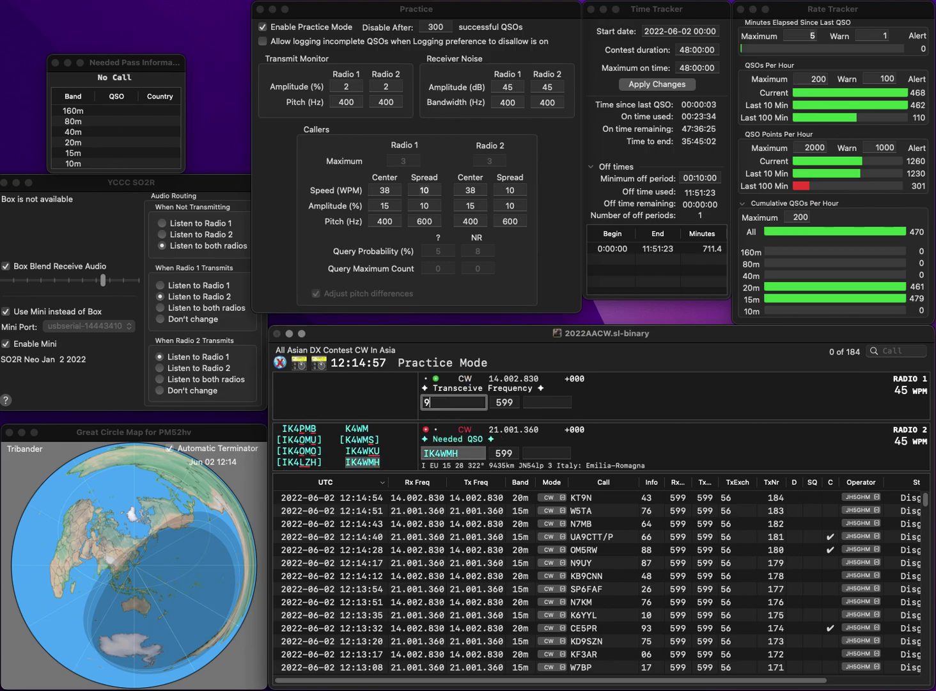
key(Return)
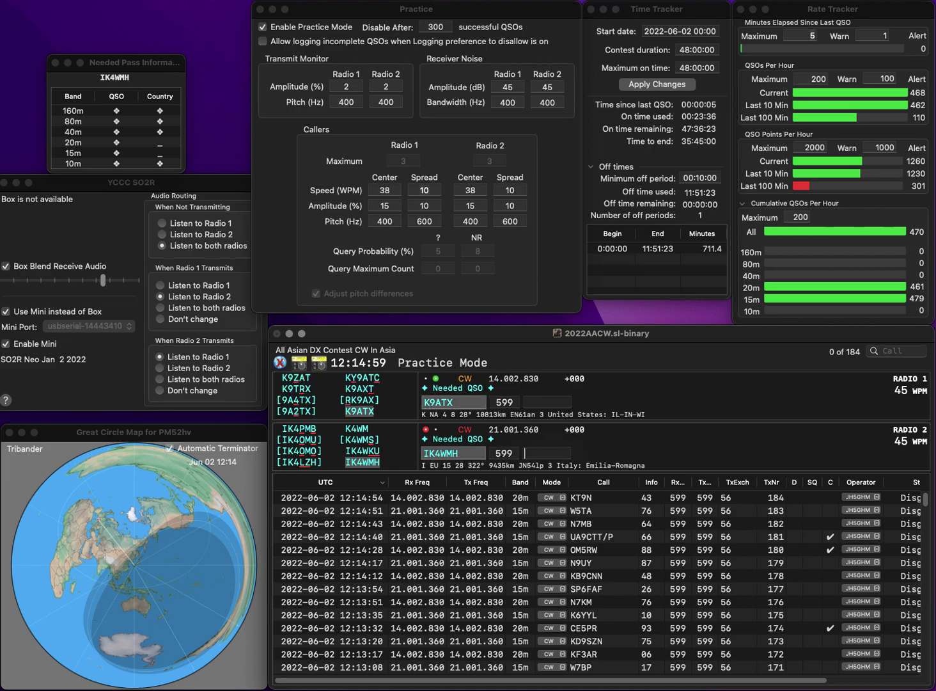
text(27)
key(Return)
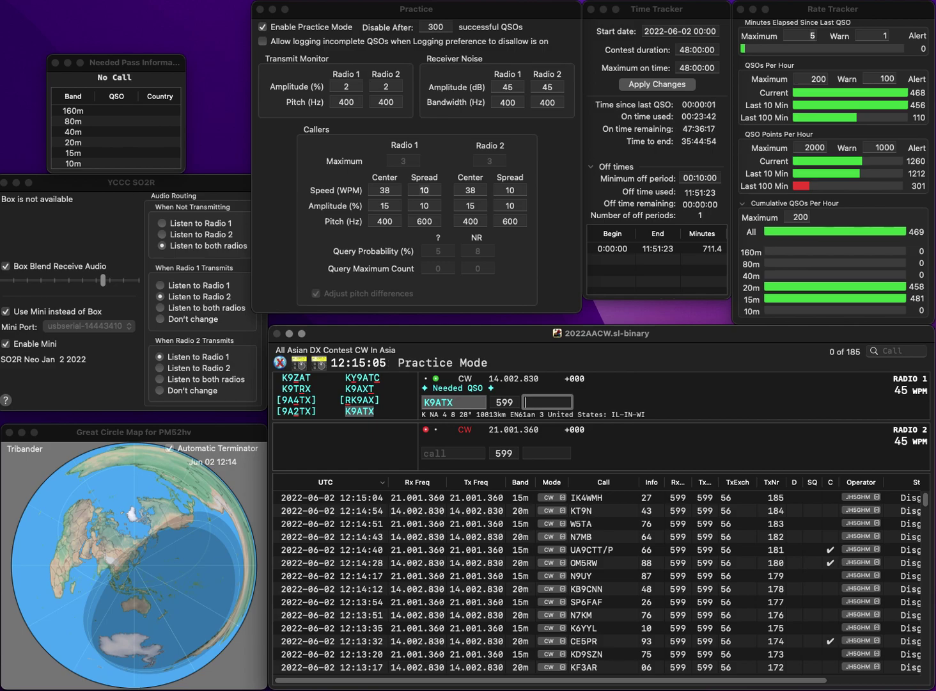
text(93)
key(Return)
text(M0MQV)
key(Return)
text(RU5K)
key(Return)
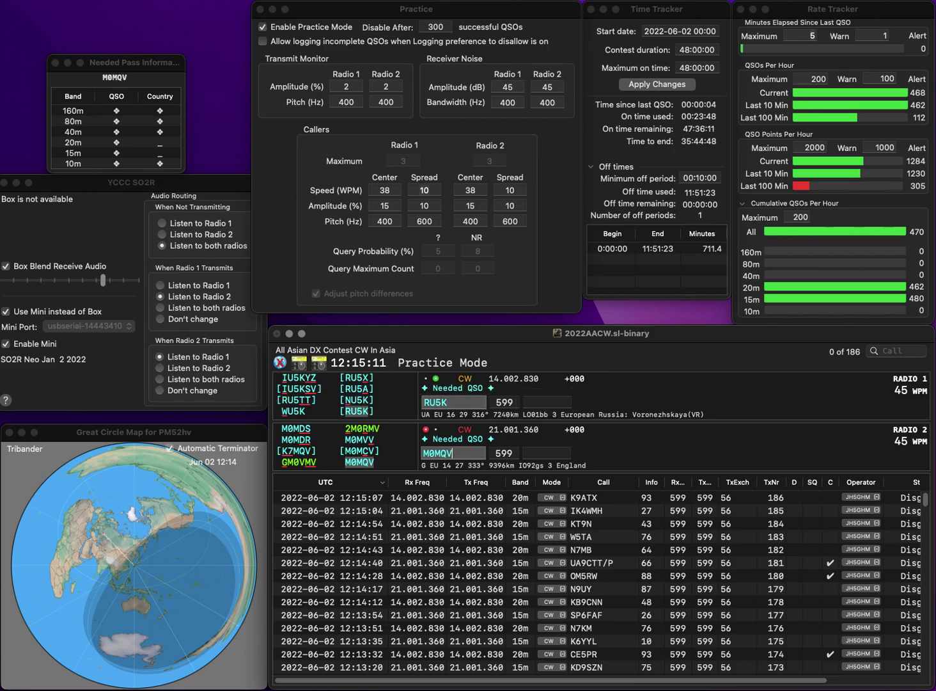
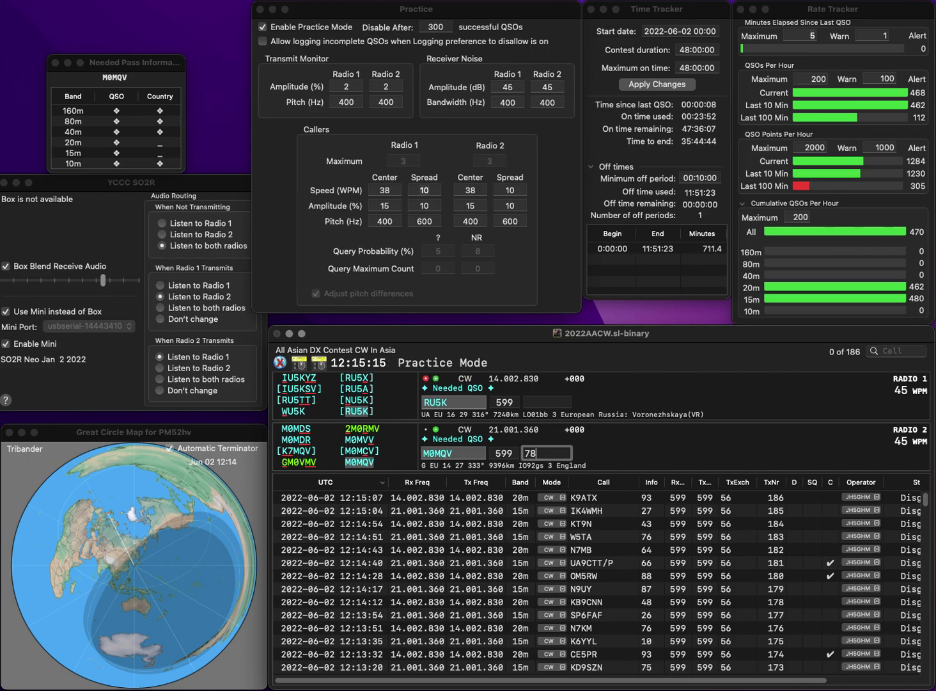
text(78)
key(Return)
text(0)
key(Return)
text(9A)
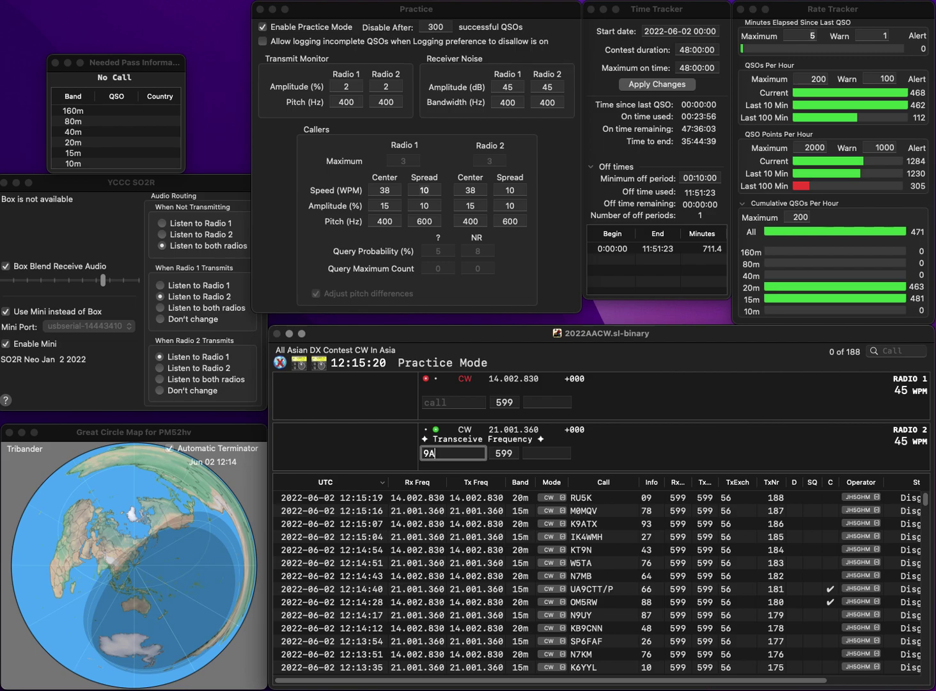
text(2UN)
key(Return)
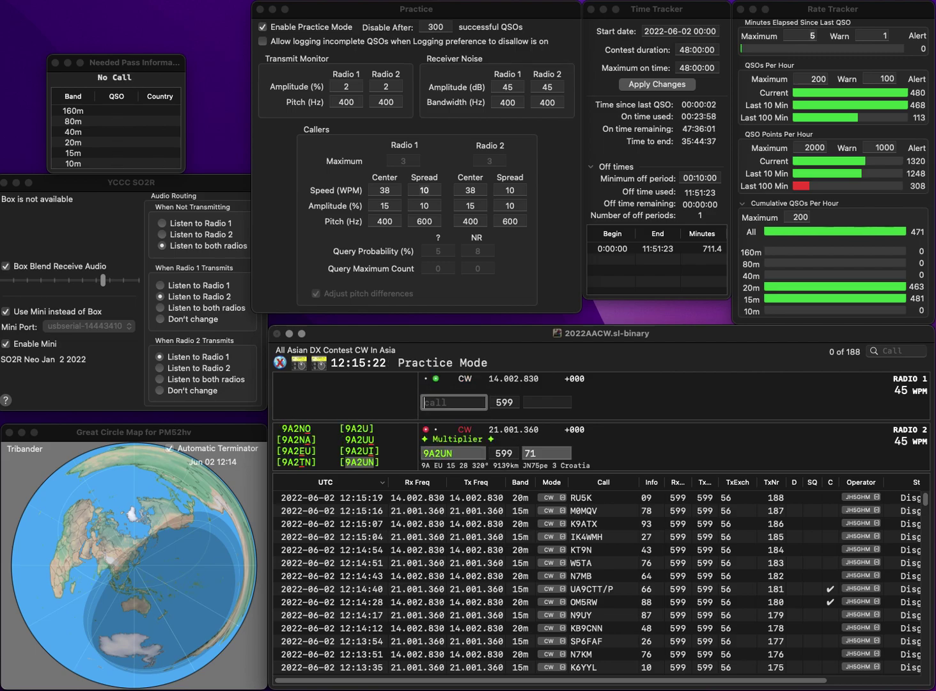
text(IS0GRB)
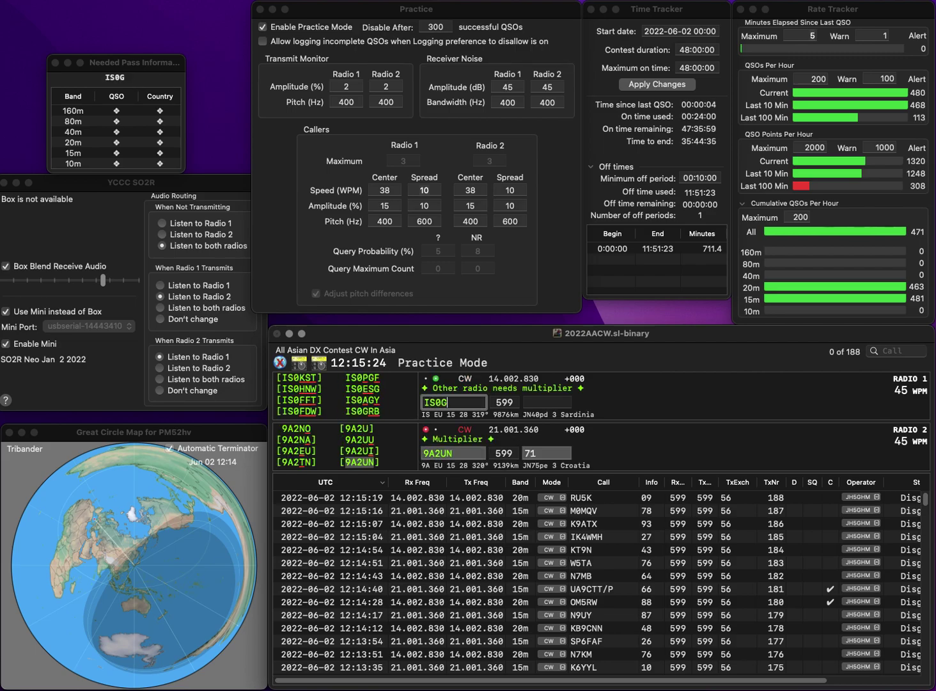
key(Return)
key(Tab)
text(6)
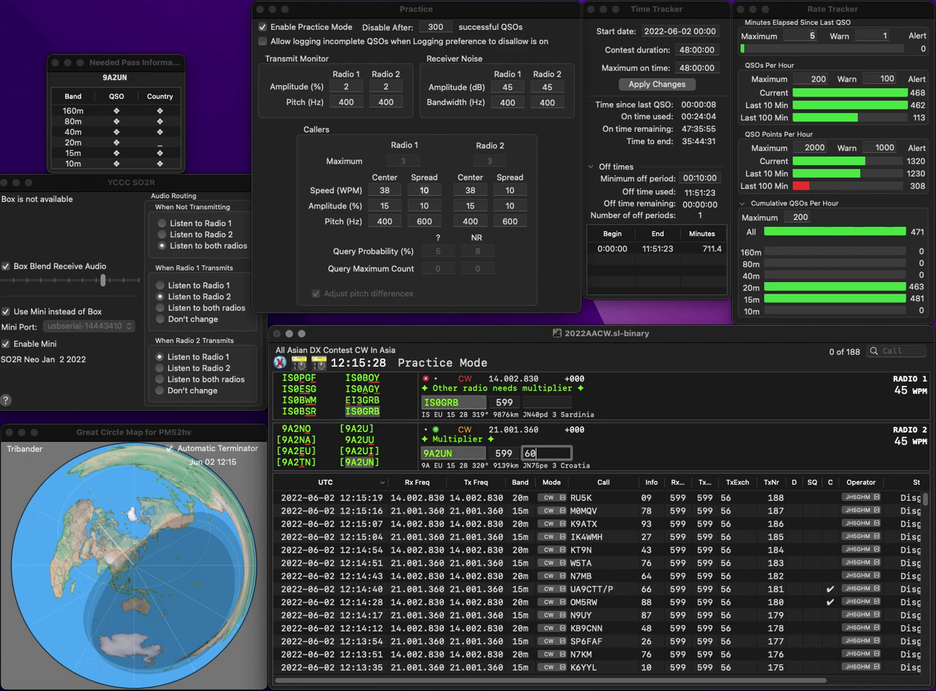
text(0)
key(Return)
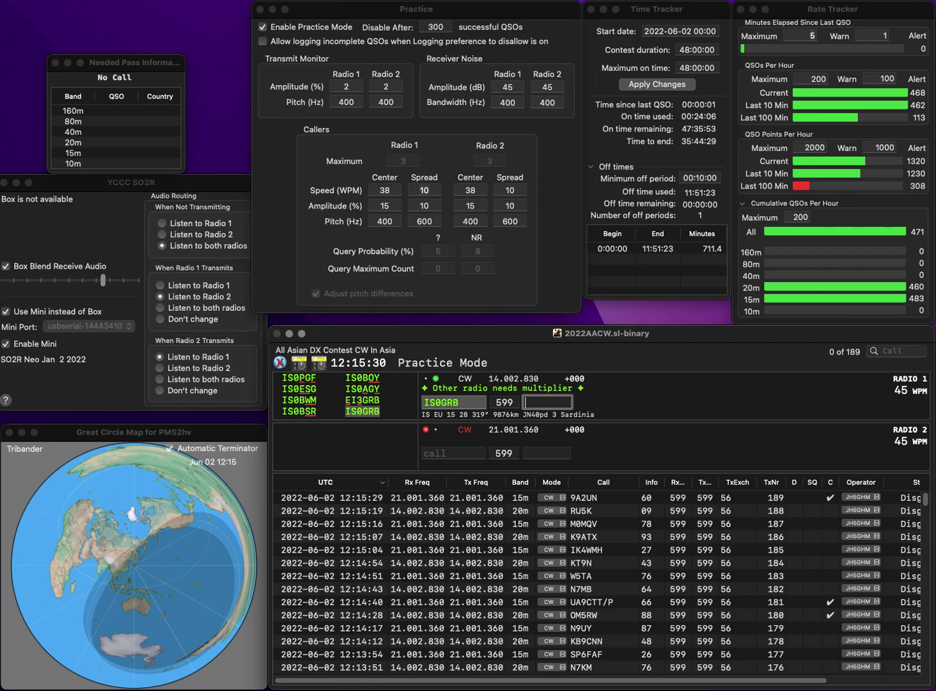
text(81)
key(Return)
text(D9HJR)
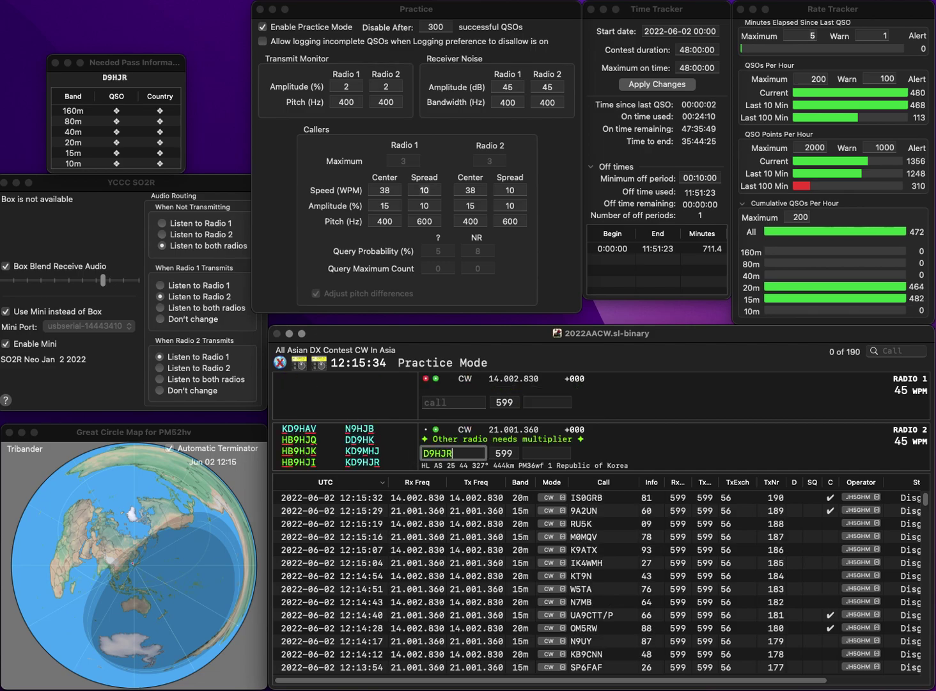
key(super+Left)
text(K)
key(Return)
text(0JHW)
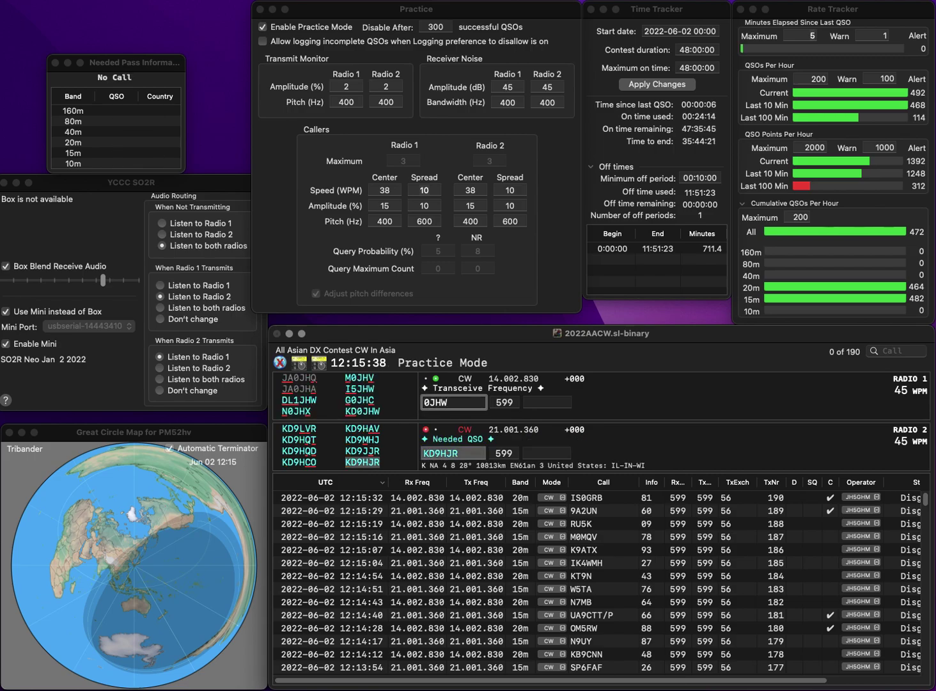
key(super+Left)
text(KD)
key(Return)
key(Tab)
text(45)
key(Return)
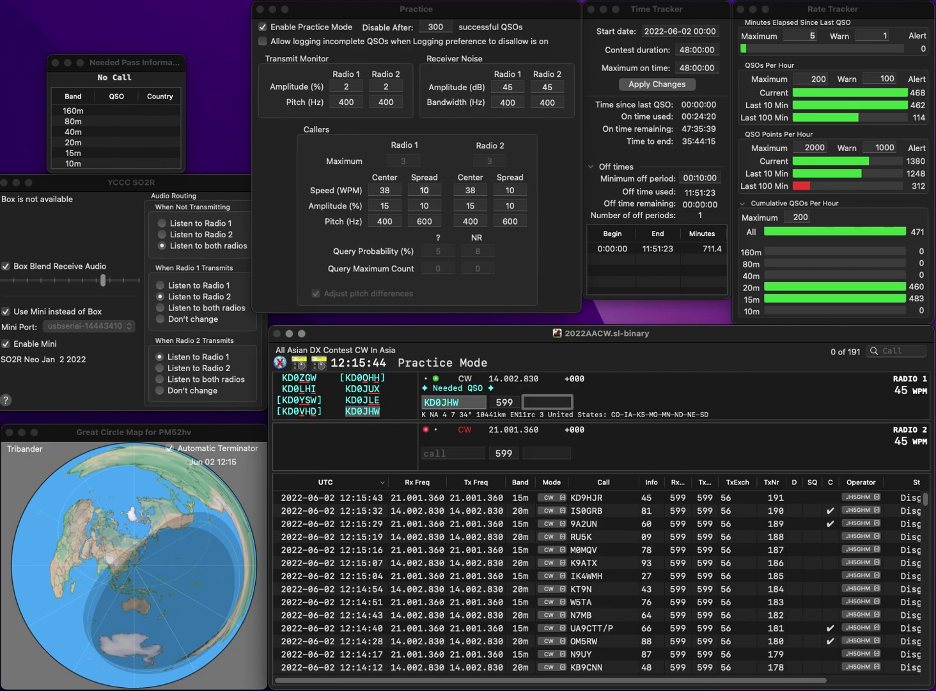
text(29)
key(Return)
text(UY3AW)
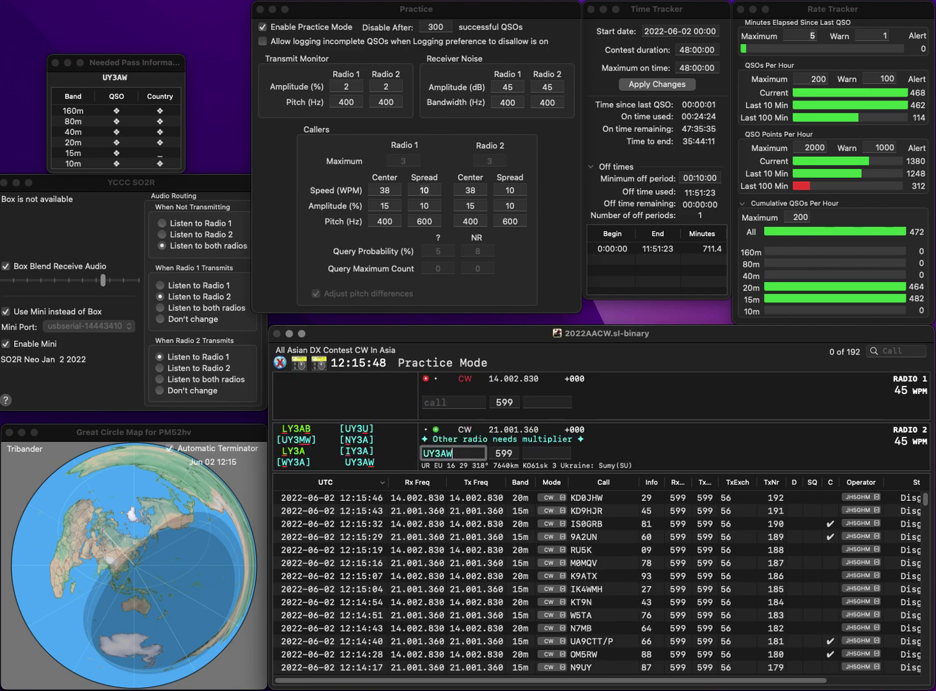
key(Return)
text(JF6YME)
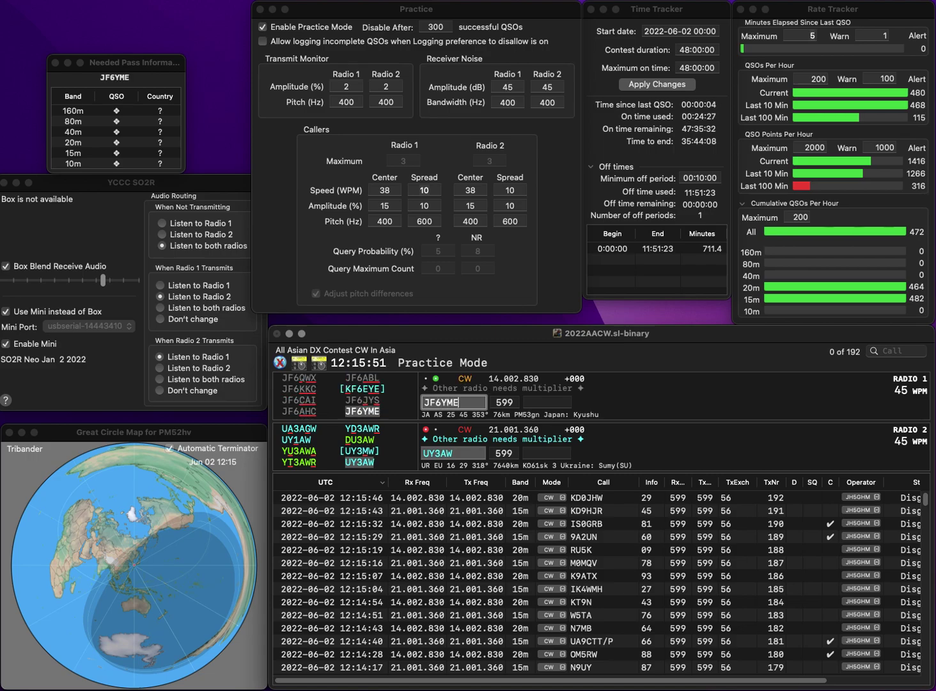
key(Return)
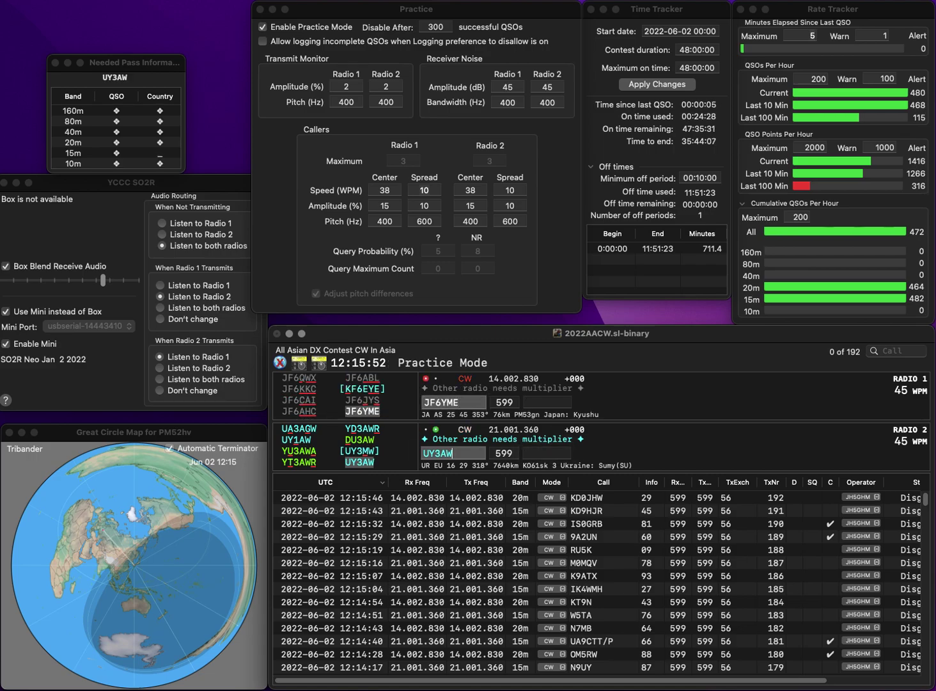
text(8)
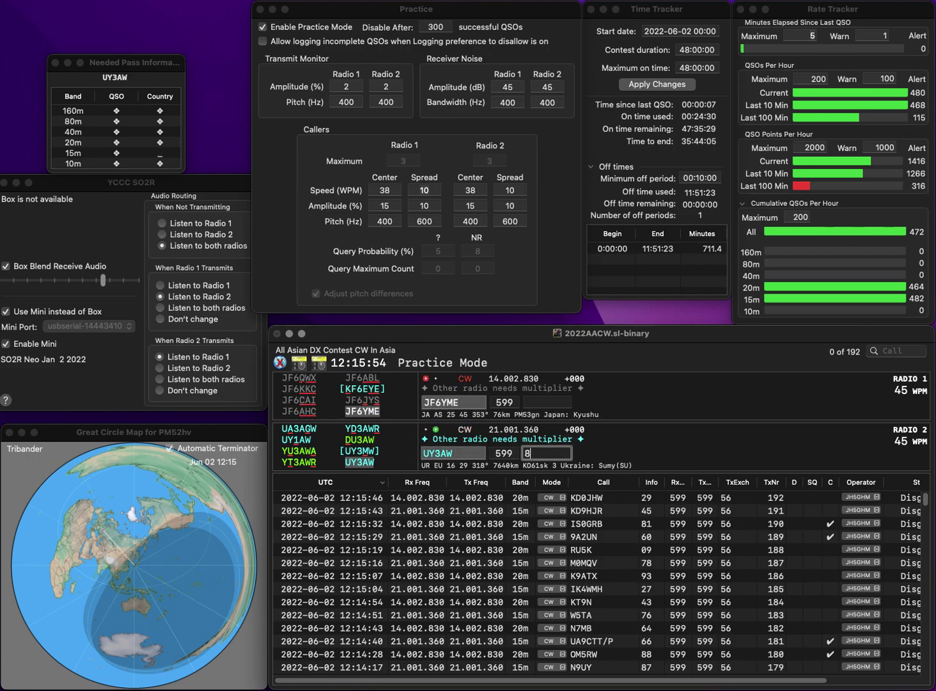
text(0)
key(Return)
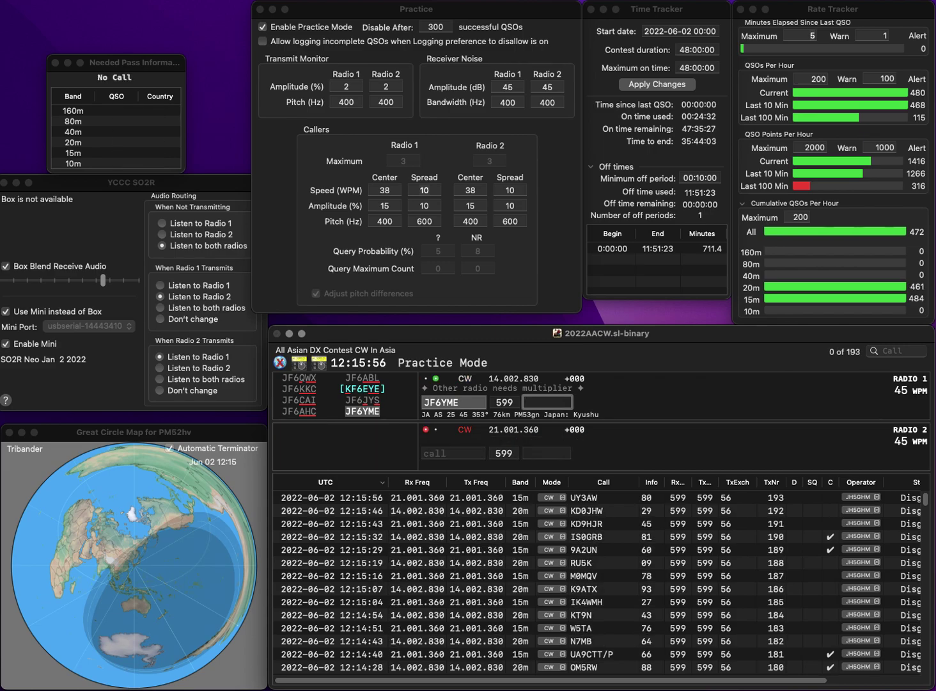
Step: Log JF6YME on Radio 1 with received exchange 21, and enter and answer N0DZN on Radio 2
text(21)
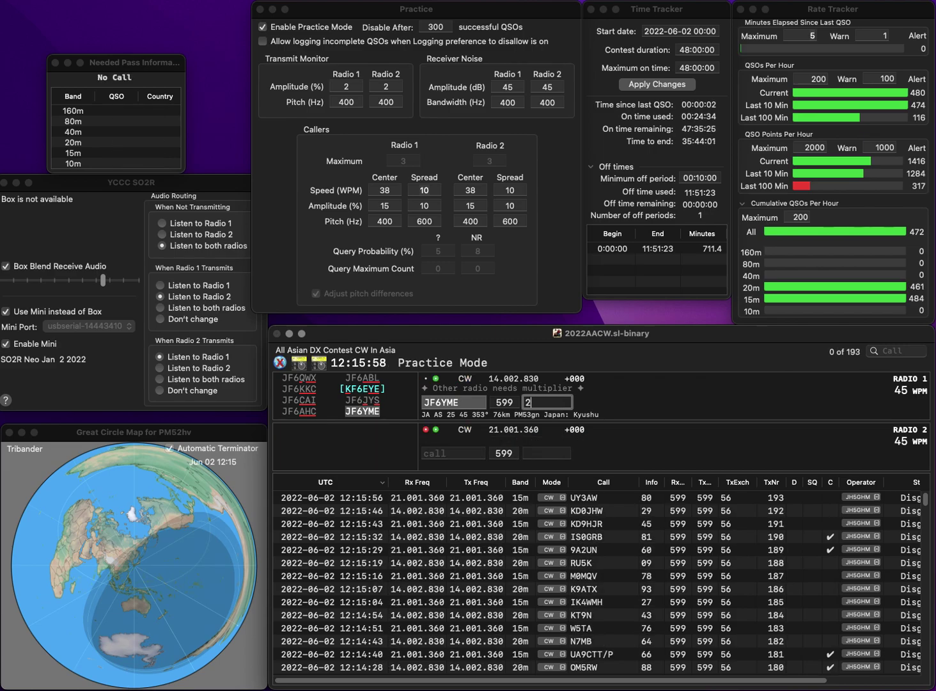
key(Return)
text(N0)
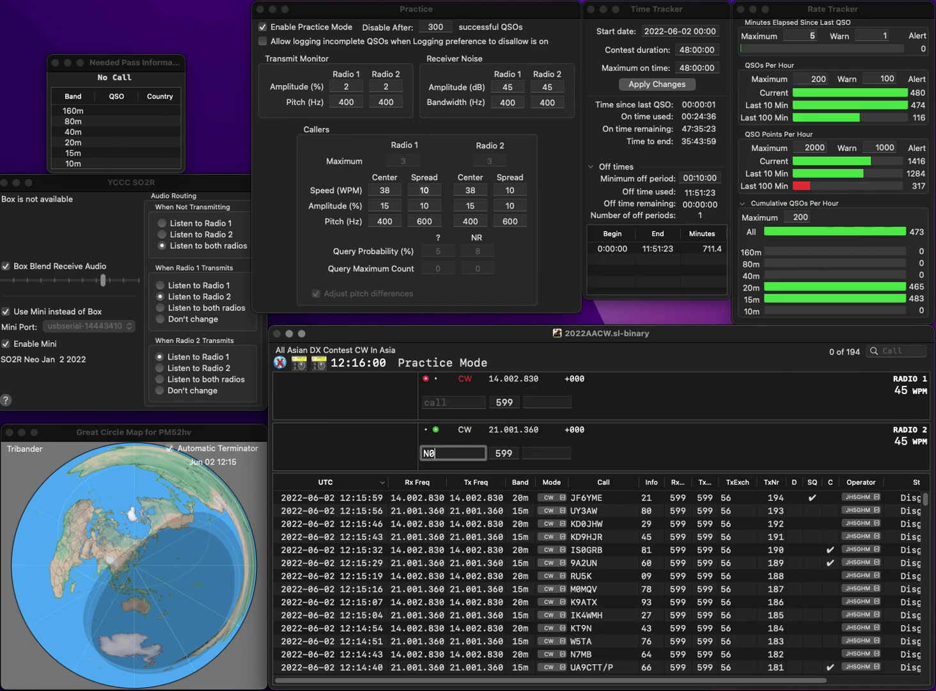
text(DZN)
key(Return)
Step: Enter and answer N0CS on Radio 1, and log N0DZN on Radio 2 with received exchange 89
text(N0CS)
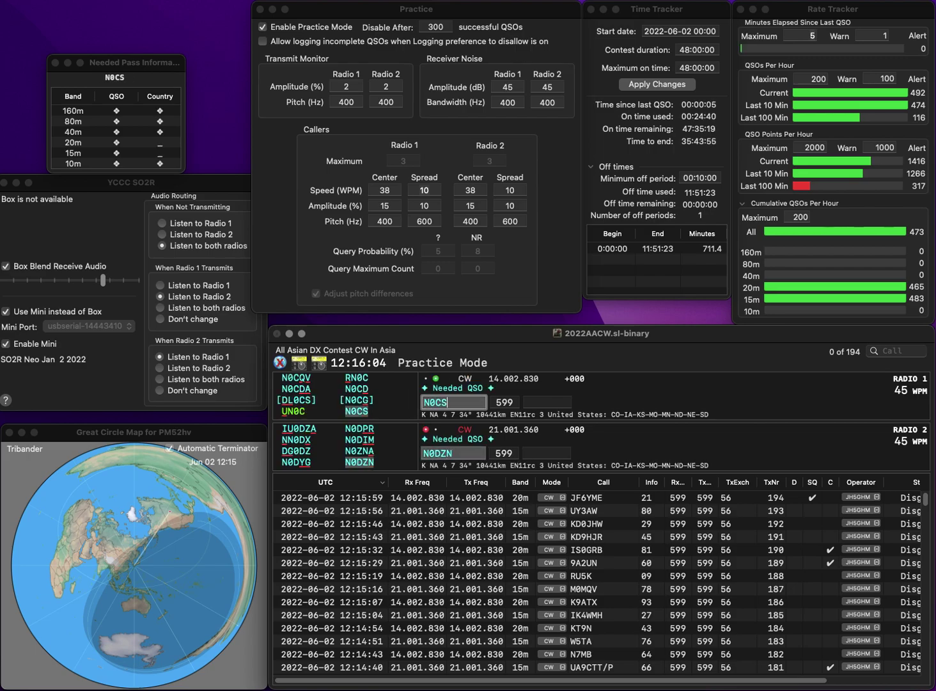
key(Return)
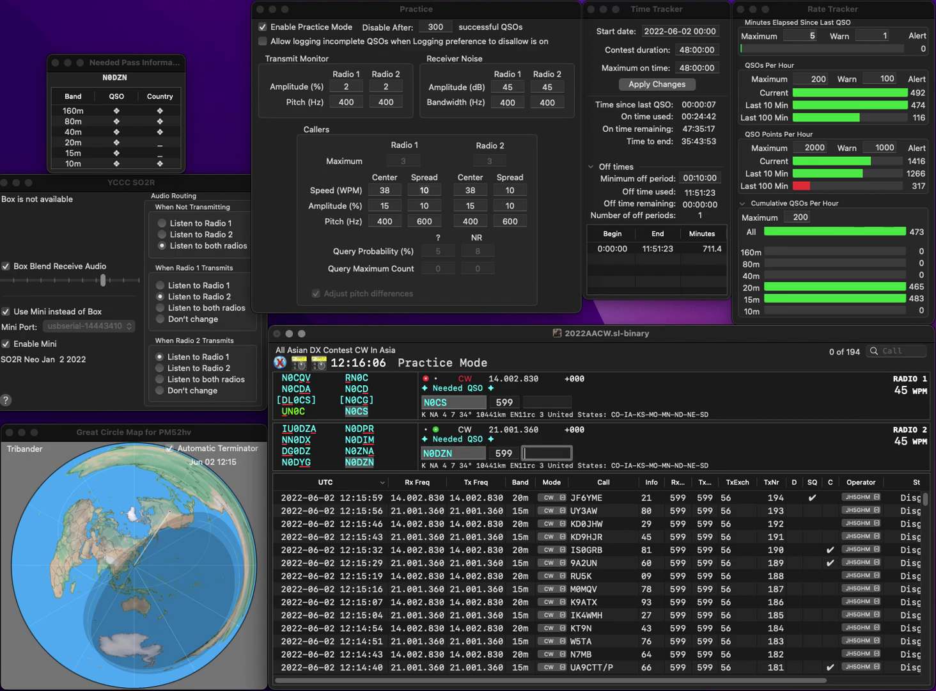
text(89)
key(Return)
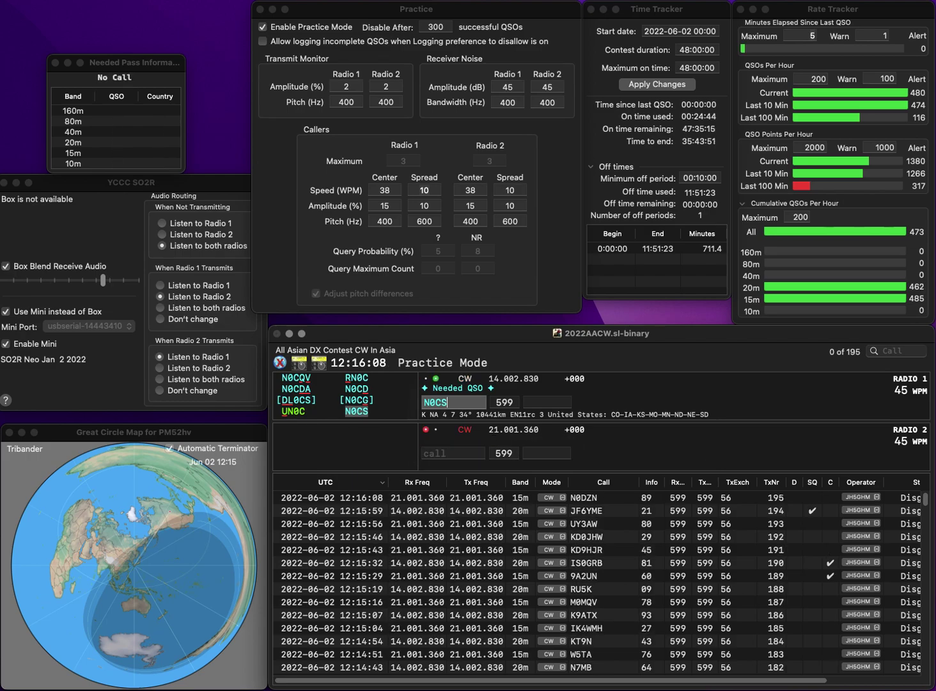
Step: Log N0CS on Radio 1 with received exchange 22, and enter and answer YU5T on Radio 2
text(22)
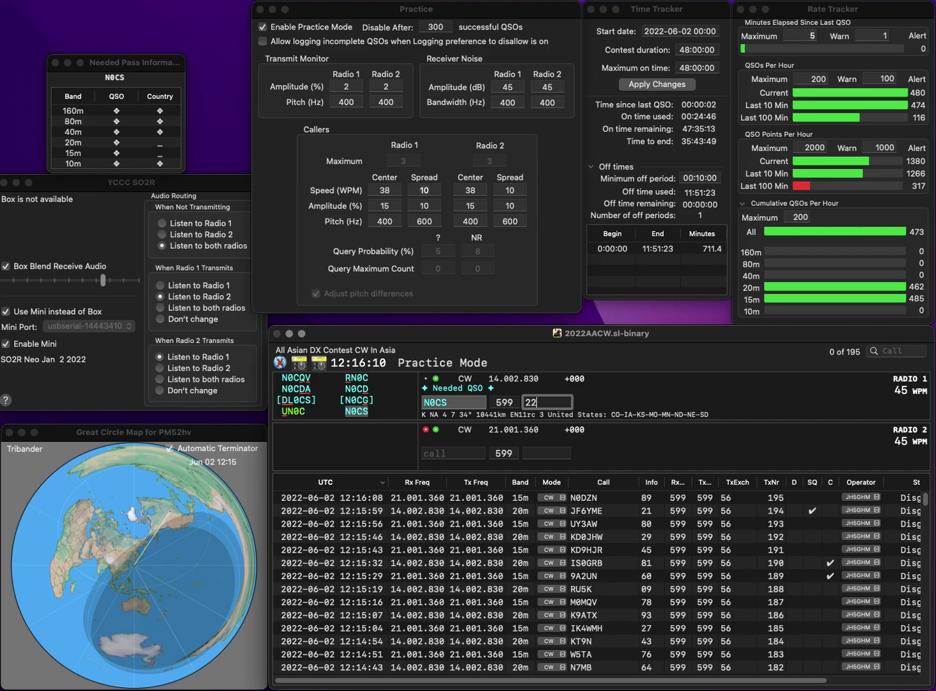
key(Return)
text(KU5T)
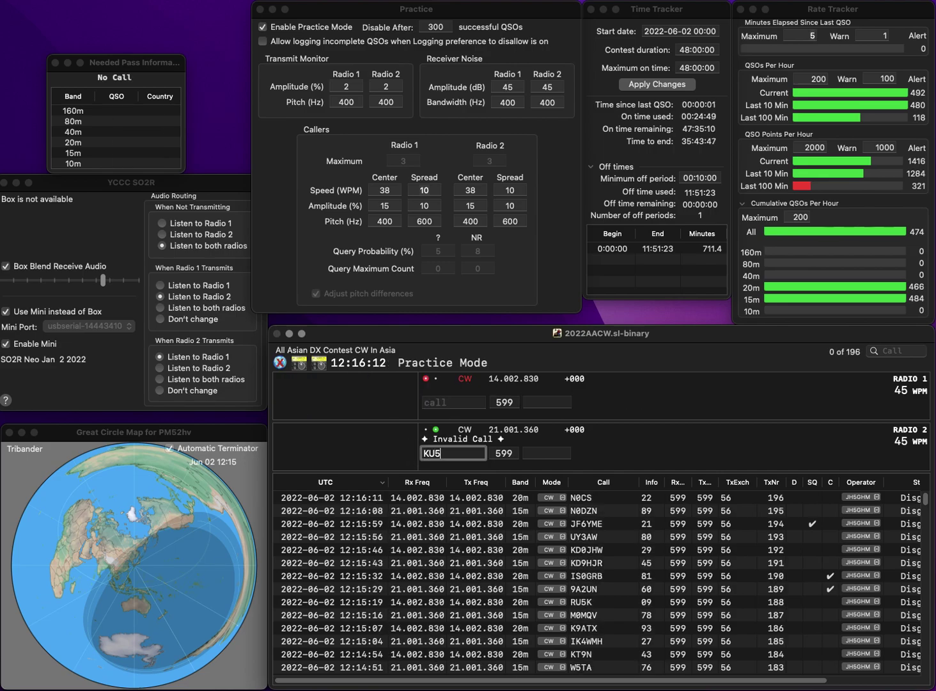
key(Left)
key(Left)
key(Left)
key(BackSpace)
text(Y)
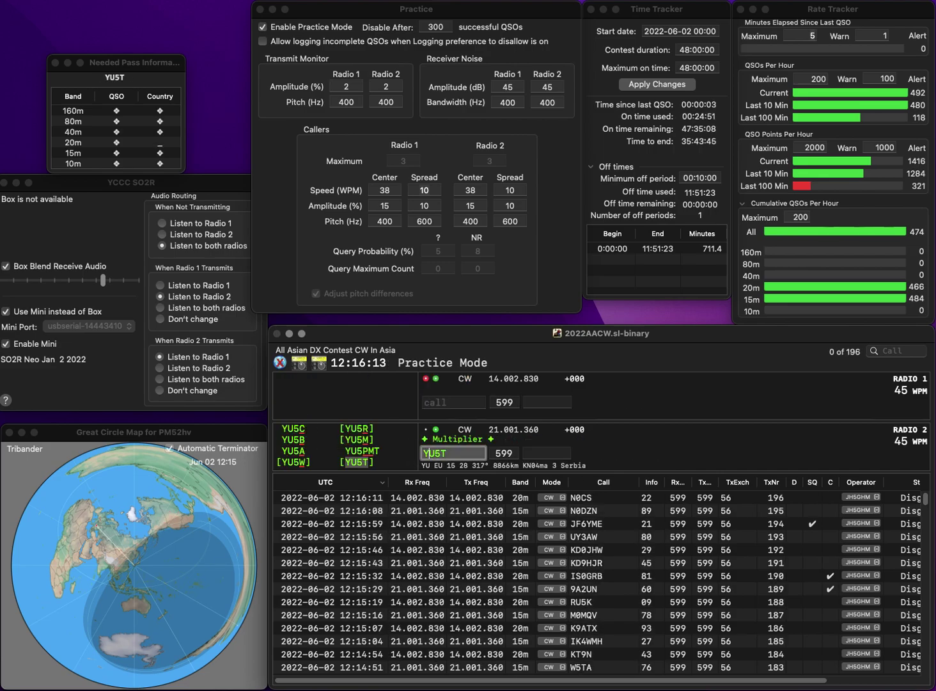
key(Return)
text(U)
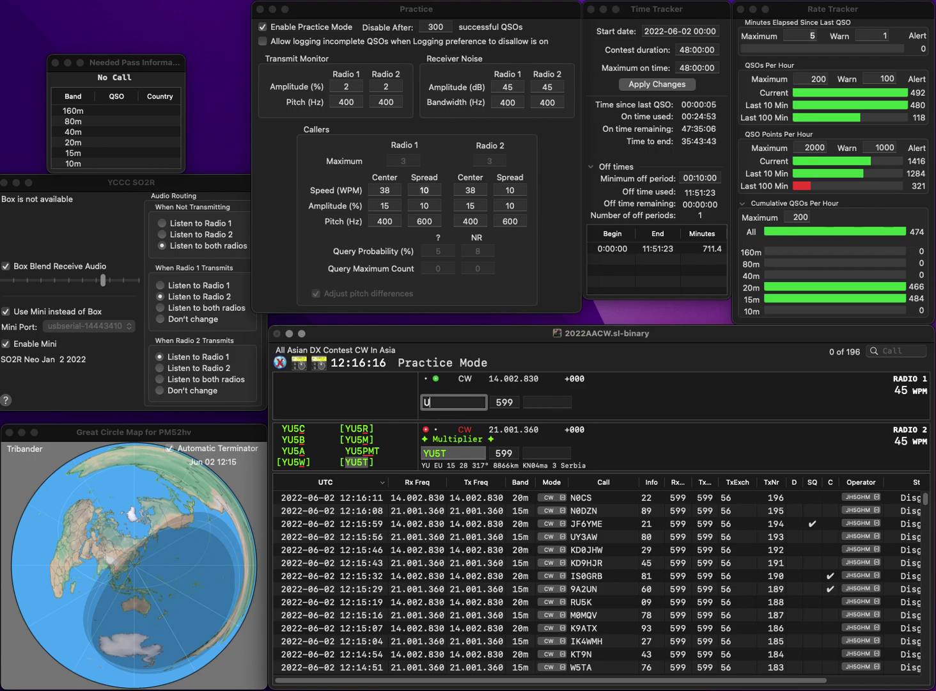
text(RI)
text(EA7)
key(Return)
text(64)
key(Return)
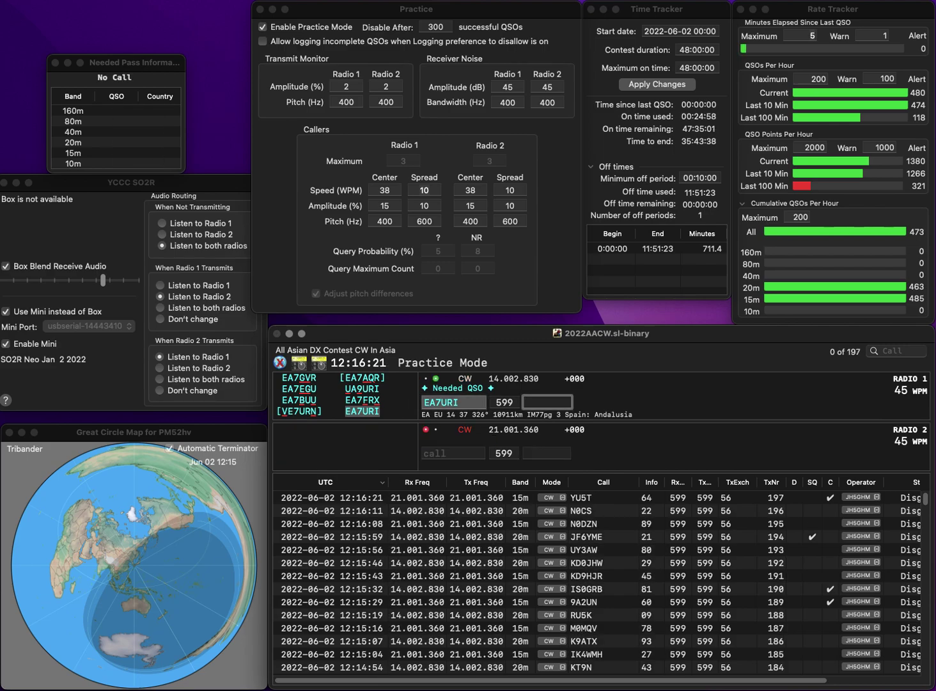
text(25)
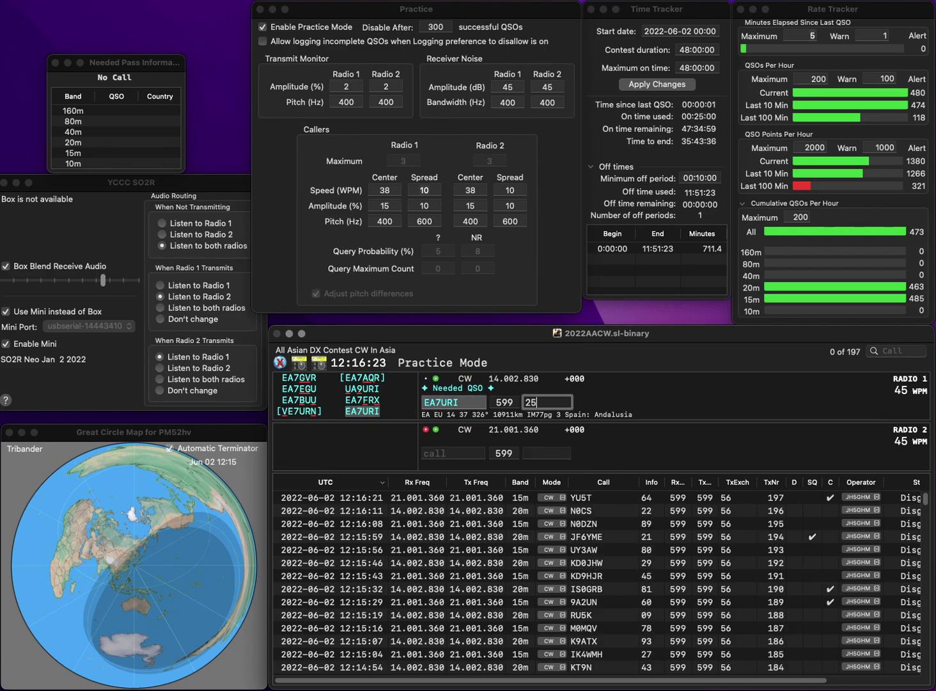
key(Return)
text(KD8)
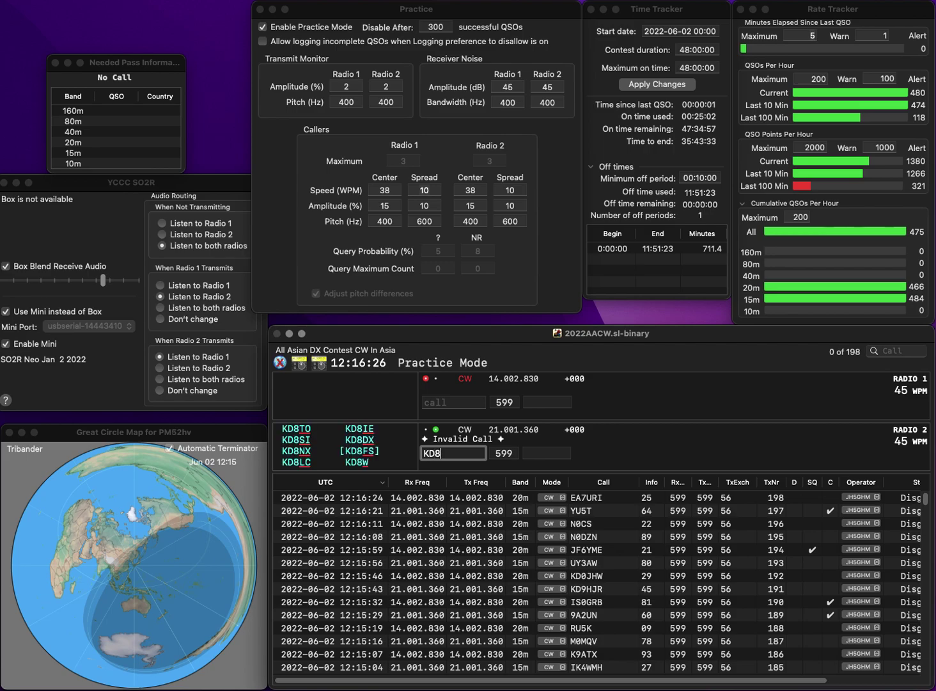
text(ZZL)
key(Return)
text(AA)
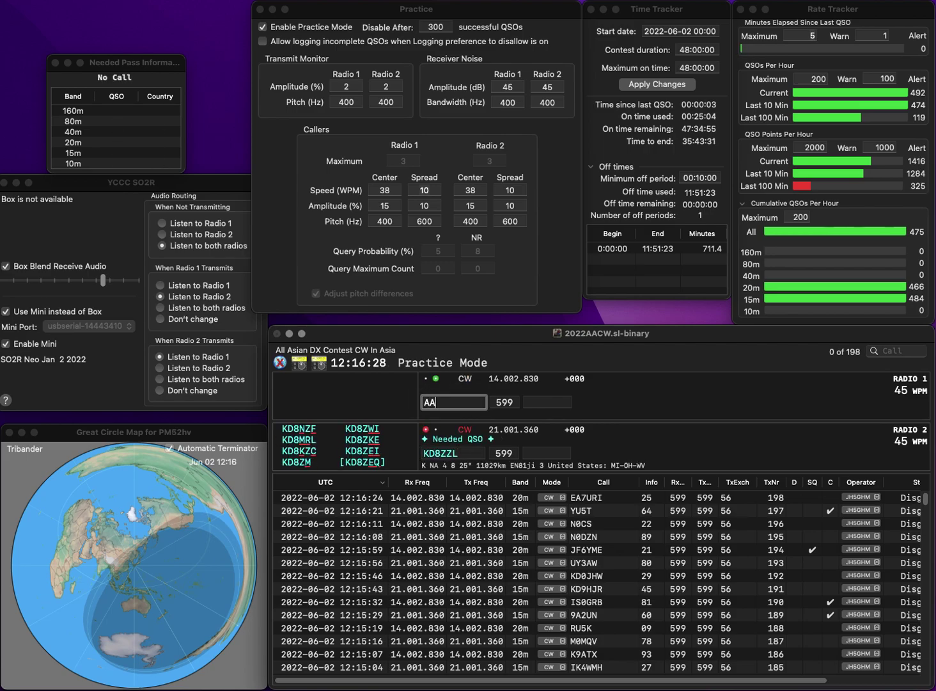
text(4MX)
key(Return)
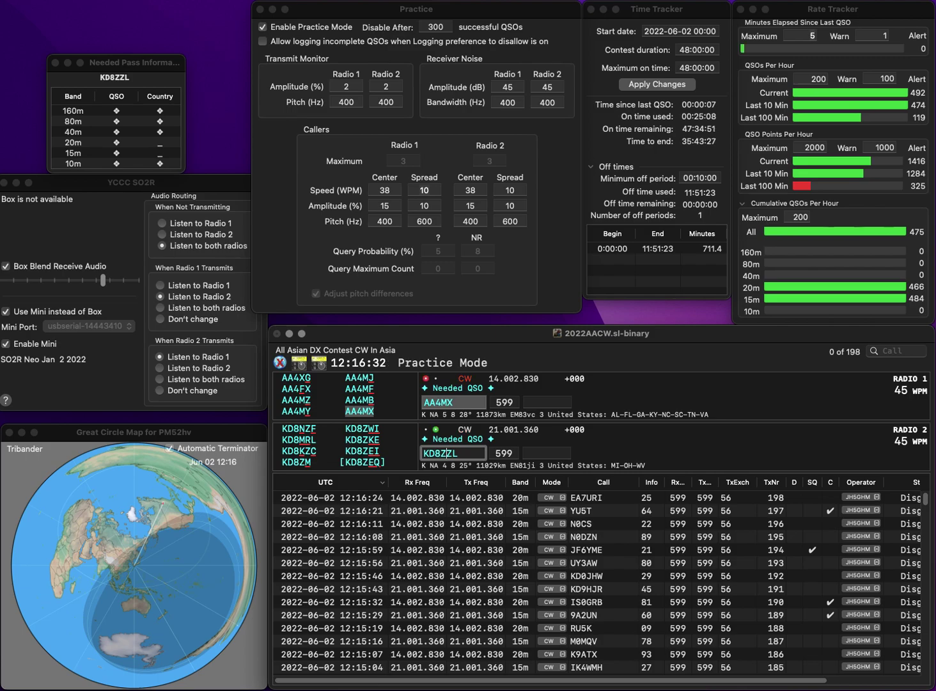
key(BackSpace)
text(B8Z)
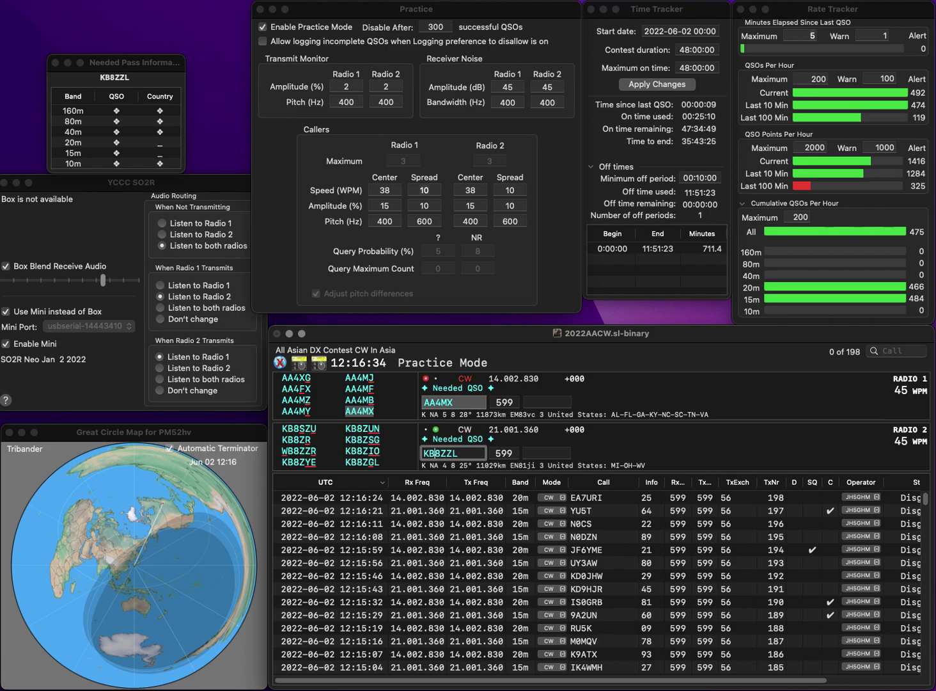
text(G)
key(Up)
key(Down)
key(Up)
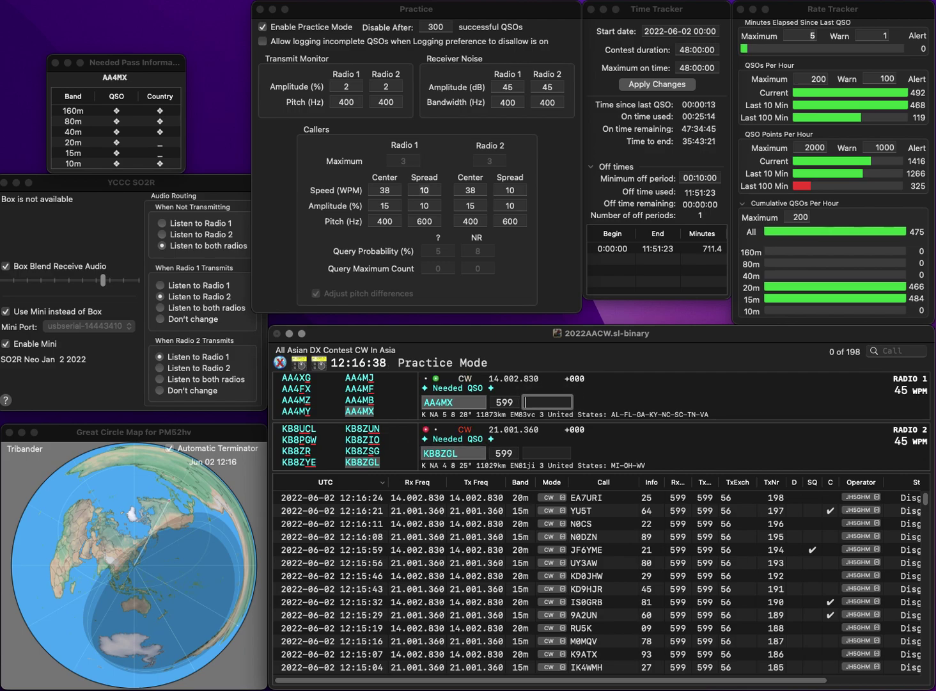
text(06)
key(Return)
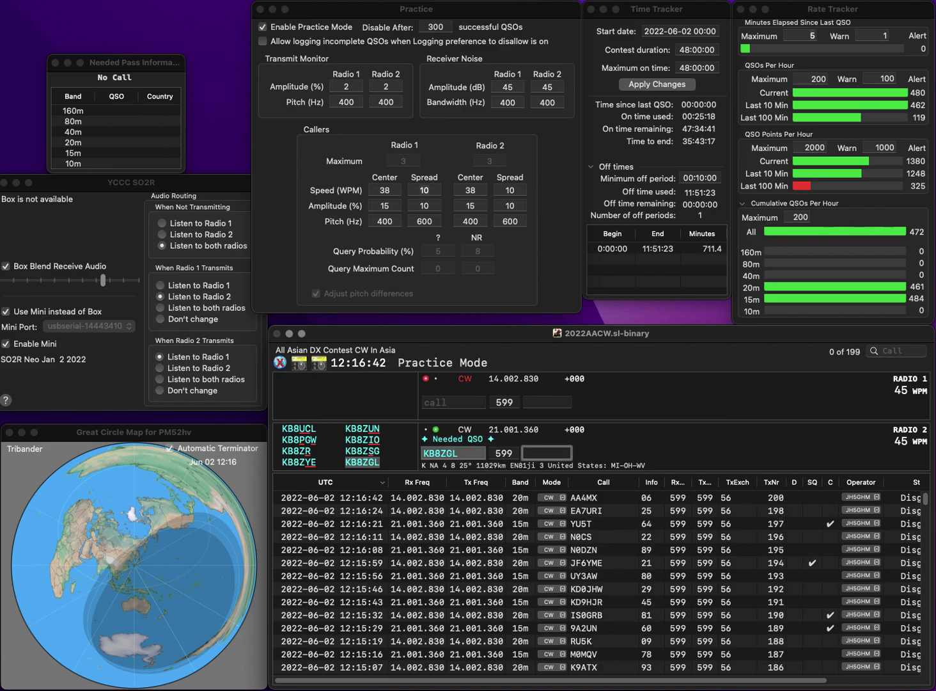
text(38)
key(Return)
Step: Enter the caller on Radio 1, correct the callsign to R1LN, and answer it
text(1R)
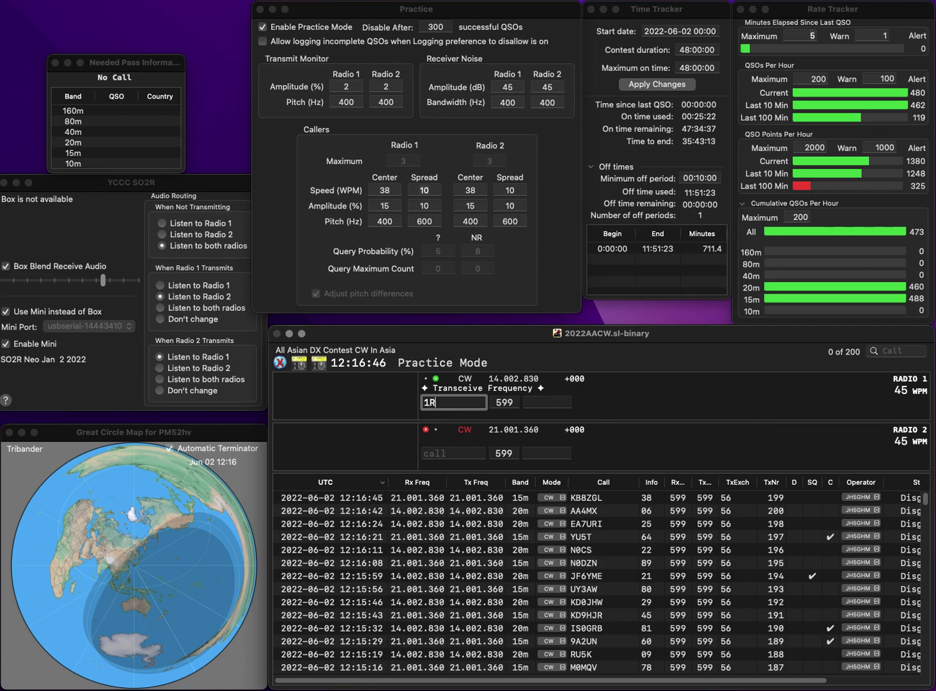
text(N)
key(Left)
key(Left)
key(Left)
text(R)
key(Right)
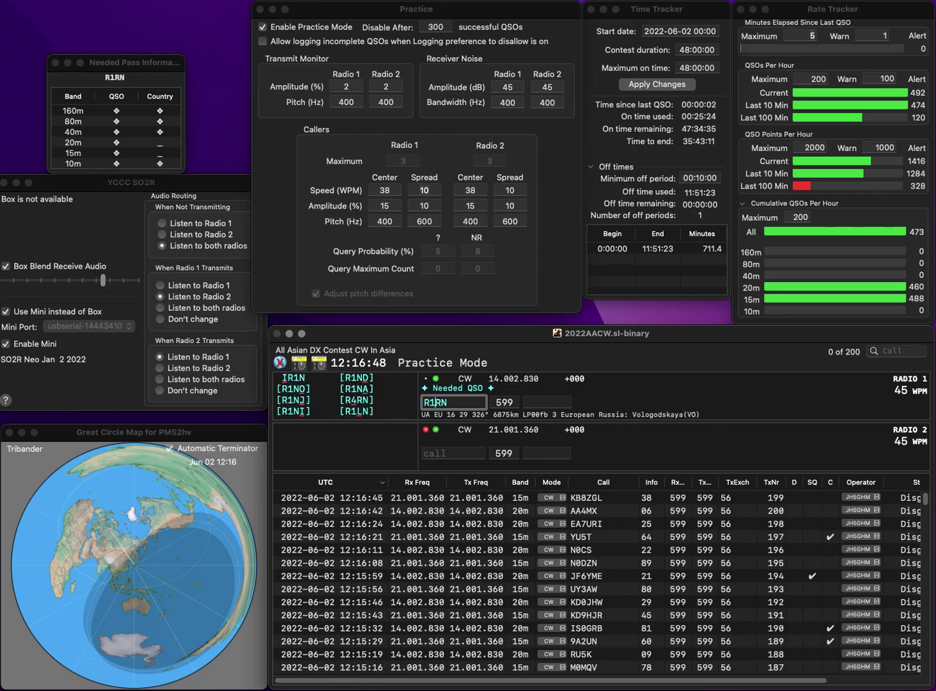
key(Delete)
text(L)
key(Return)
Step: Start the Radio 2 callsign with K and log R1LN on Radio 1 with received exchange 52
text(K)
key(Up)
key(Return)
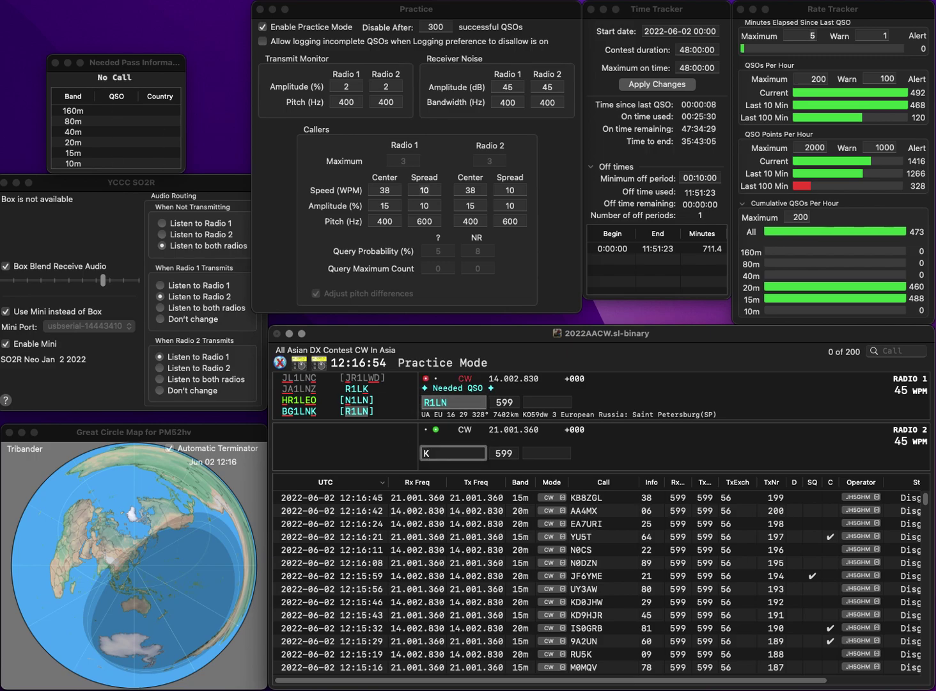
key(grave)
key(Tab)
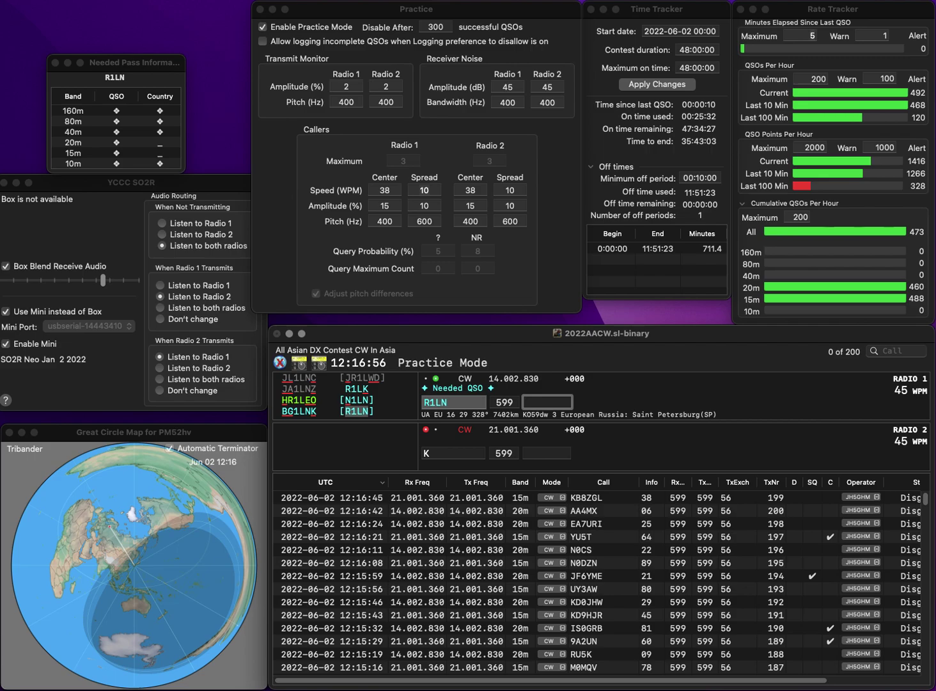
text(52)
key(Return)
key(grave)
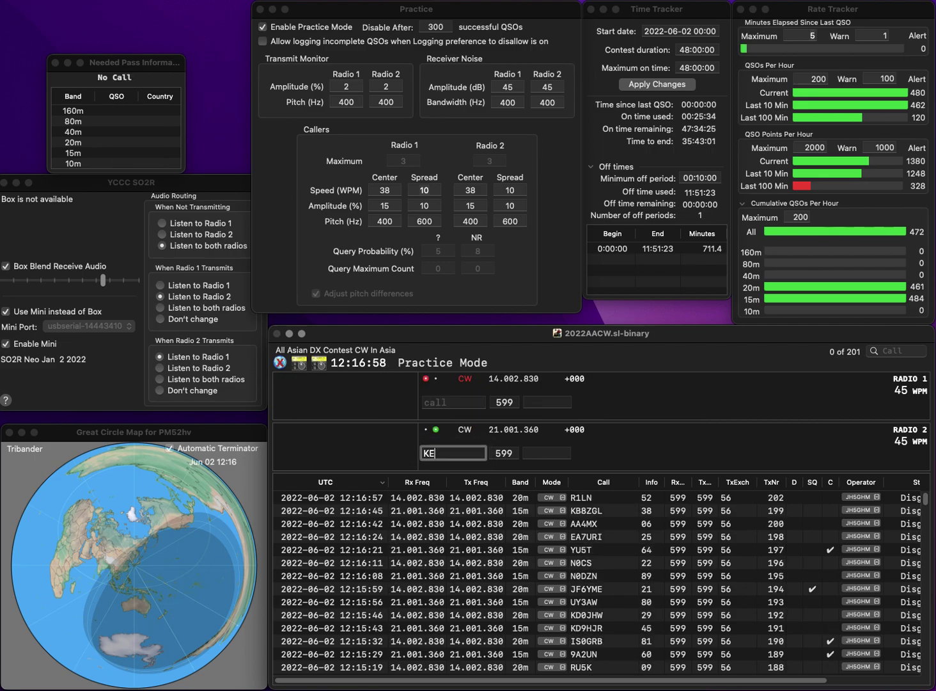
Step: Complete the Radio 2 callsign as KE8NUL, enter LZ5N on Radio 1, and answer both callers
text(E8NUL)
key(Return)
key(grave)
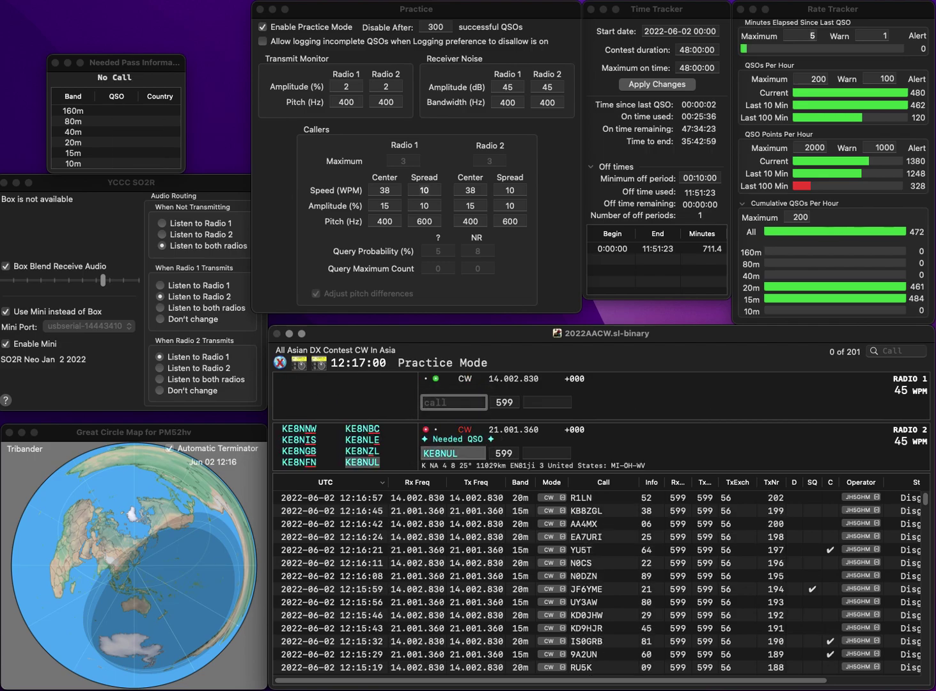
text(LZ5N)
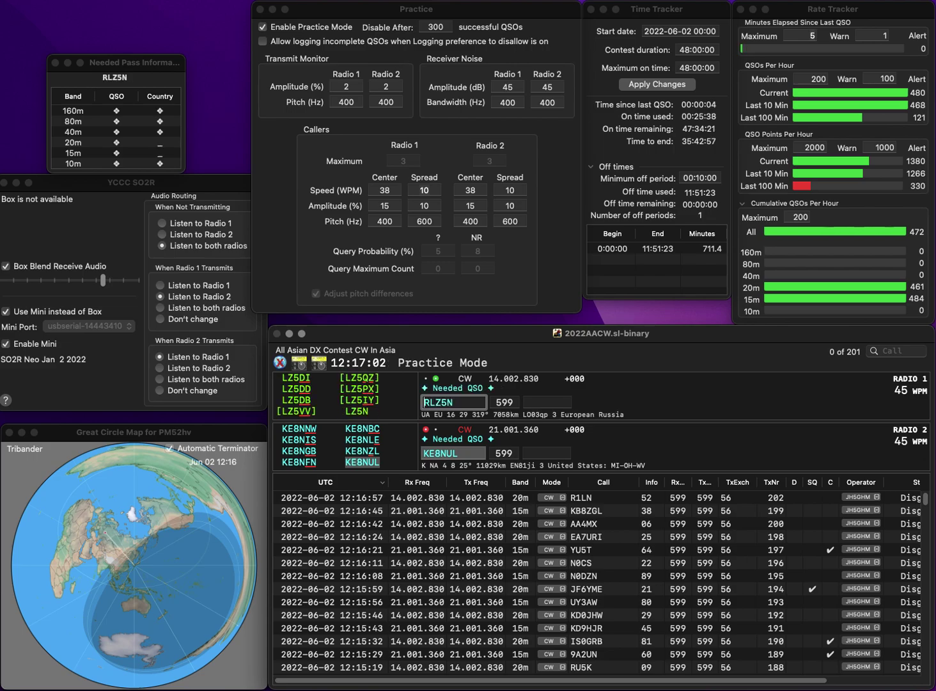
key(Return)
key(grave)
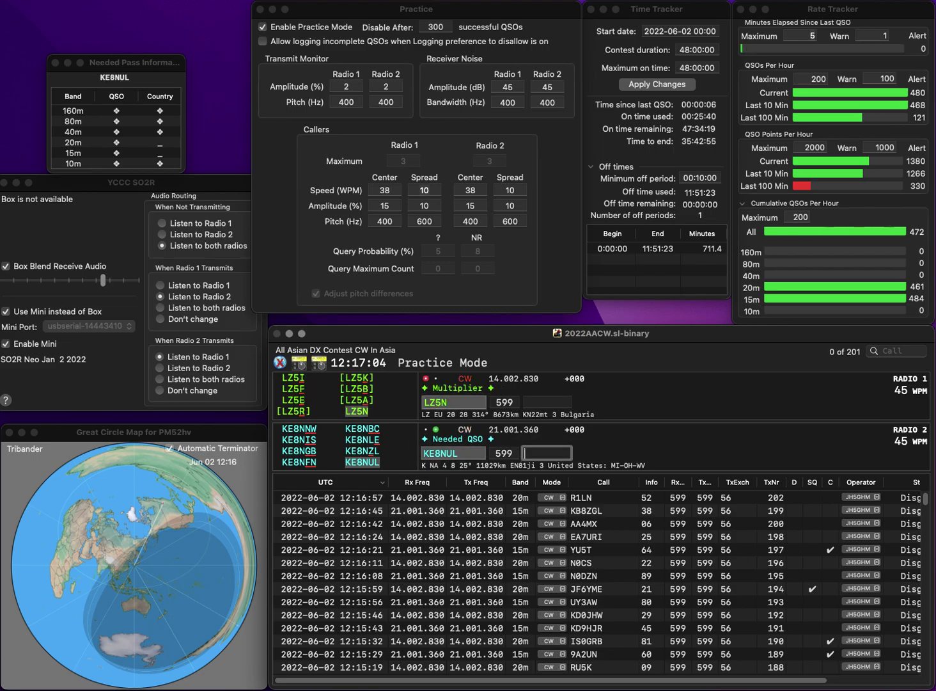
text(73)
key(Return)
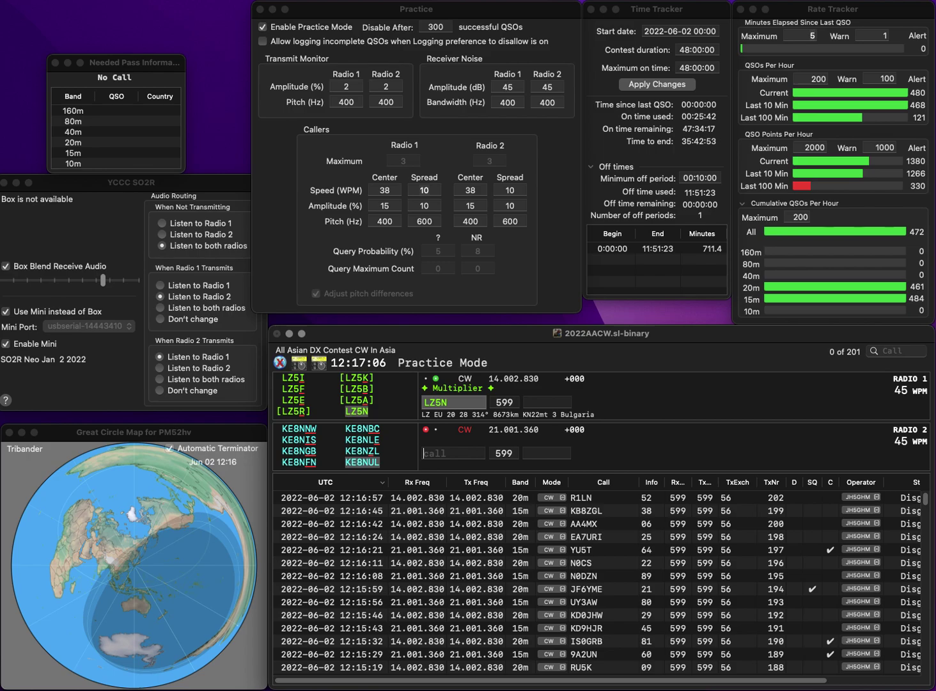
text(47)
key(Return)
Step: Enter I8EO on Radio 2 and the partial callsign PVAA on Radio 1, transmitting on each radio
text(I)
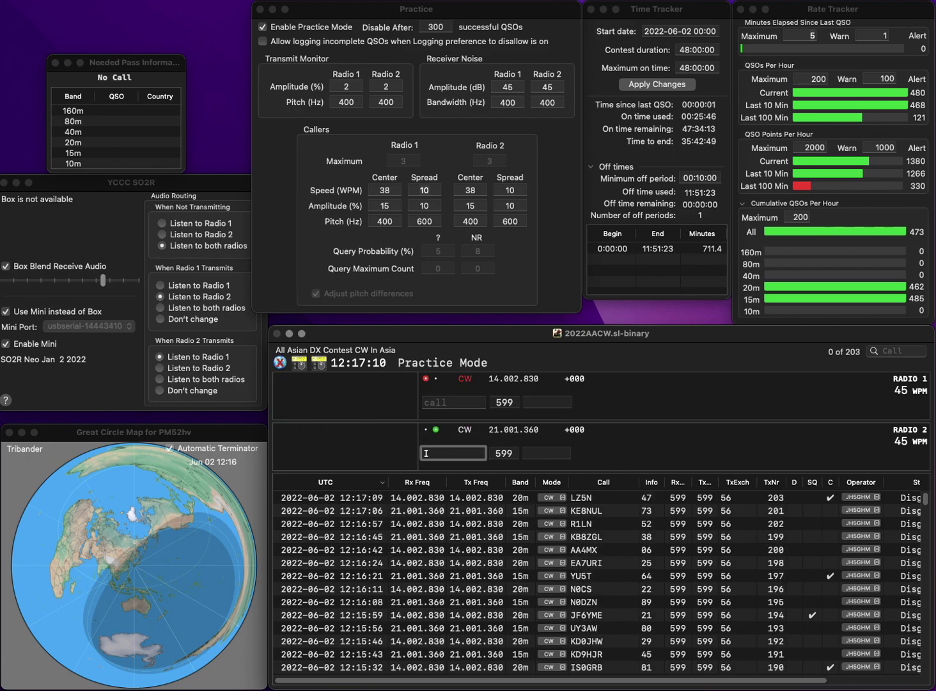
text(8EO)
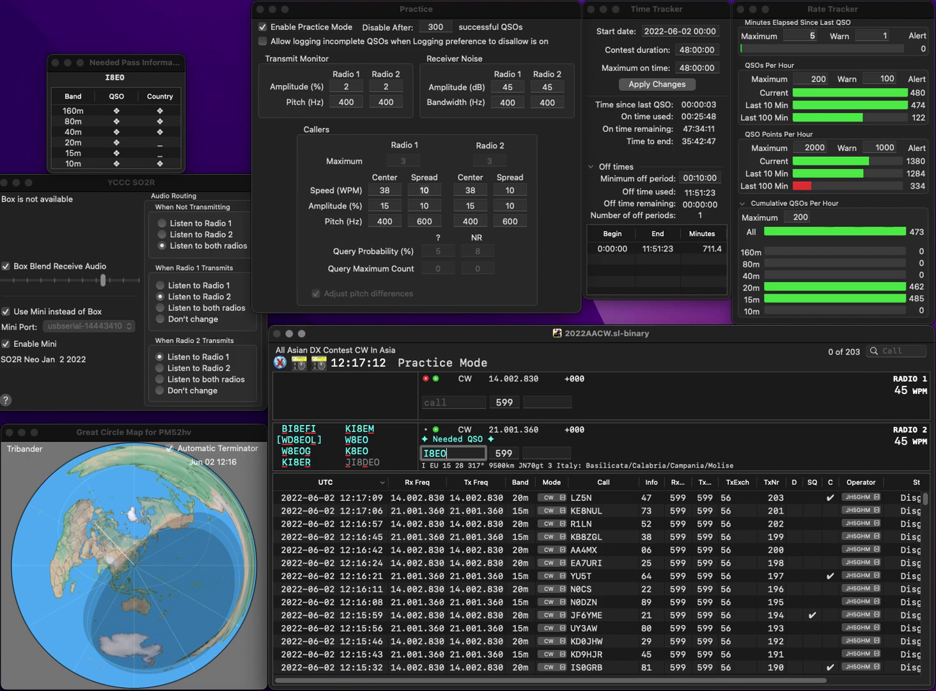
key(Return)
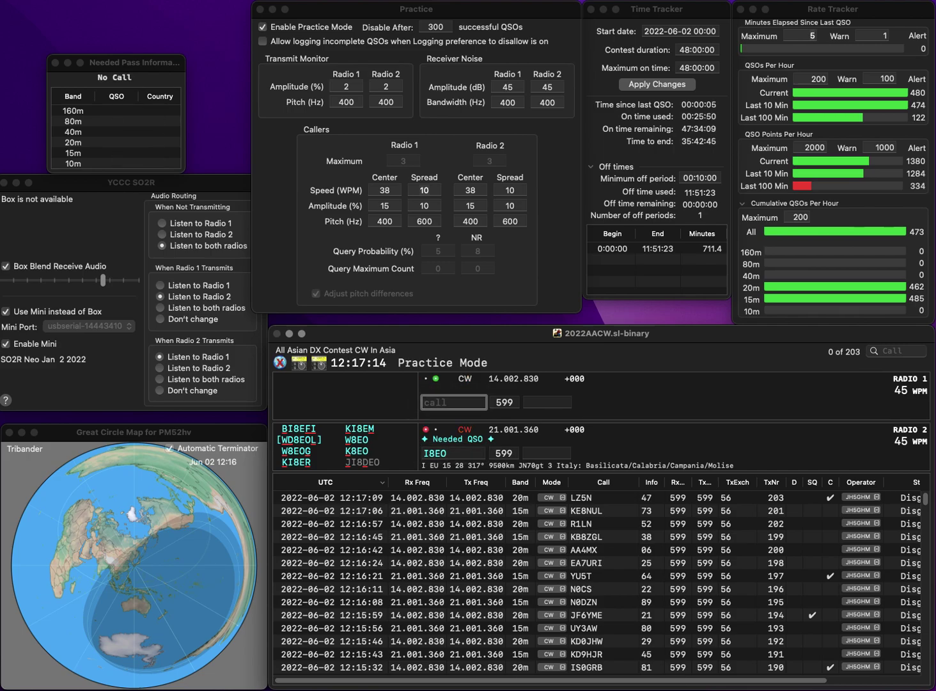
text(PVAA)
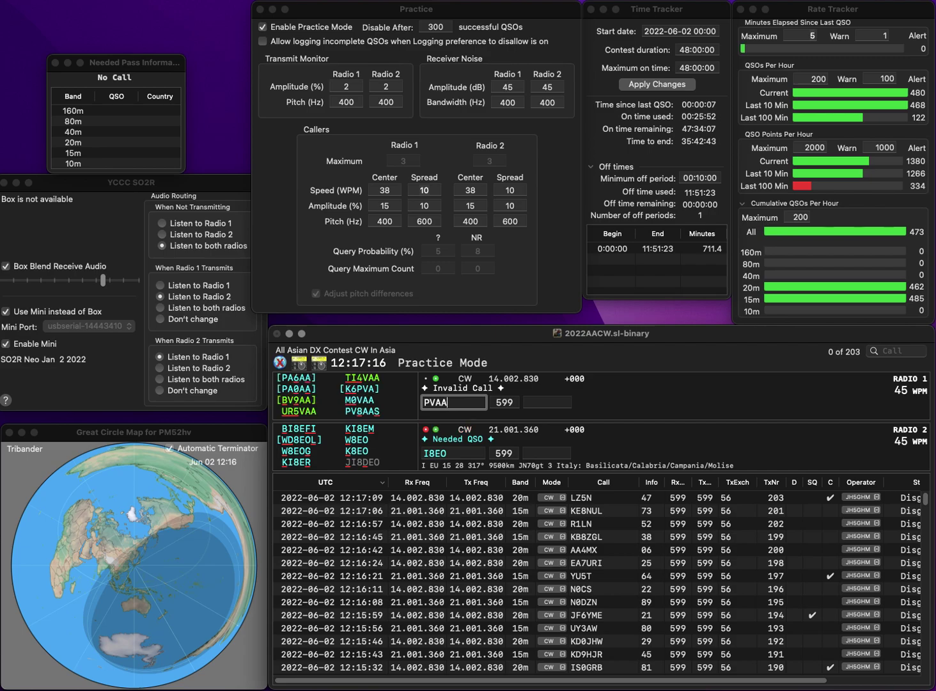
key(Return)
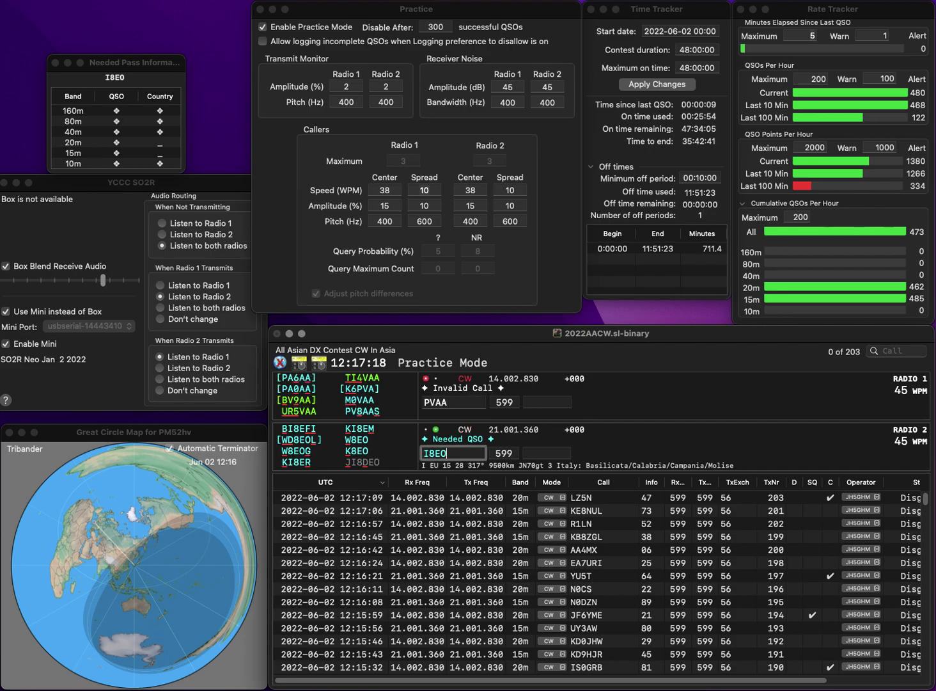
key(BackSpace)
key(BackSpace)
text(IQ)
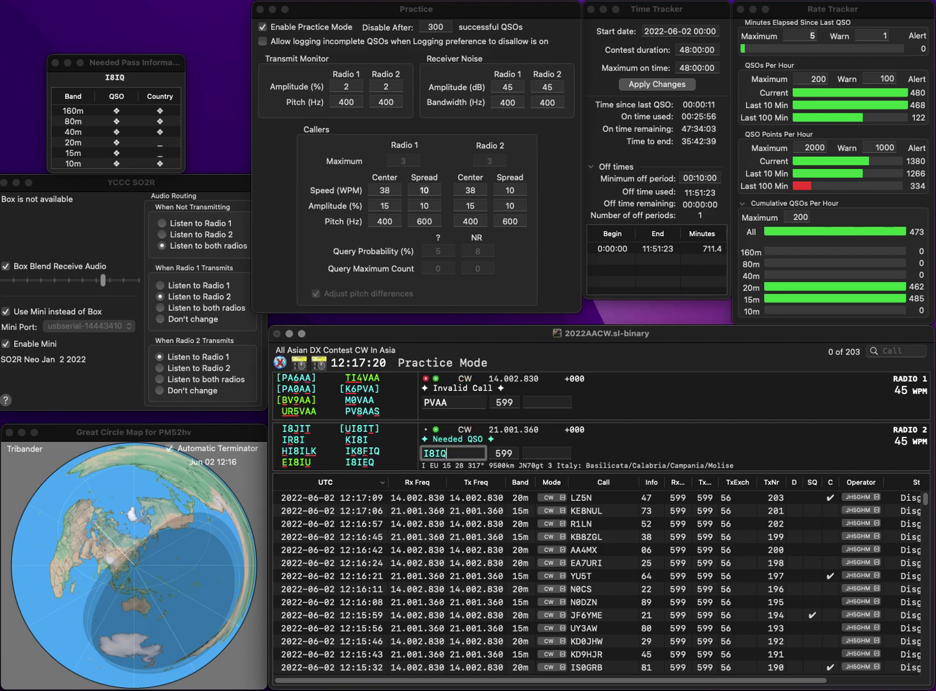
key(Left)
key(BackSpace)
text(EO)
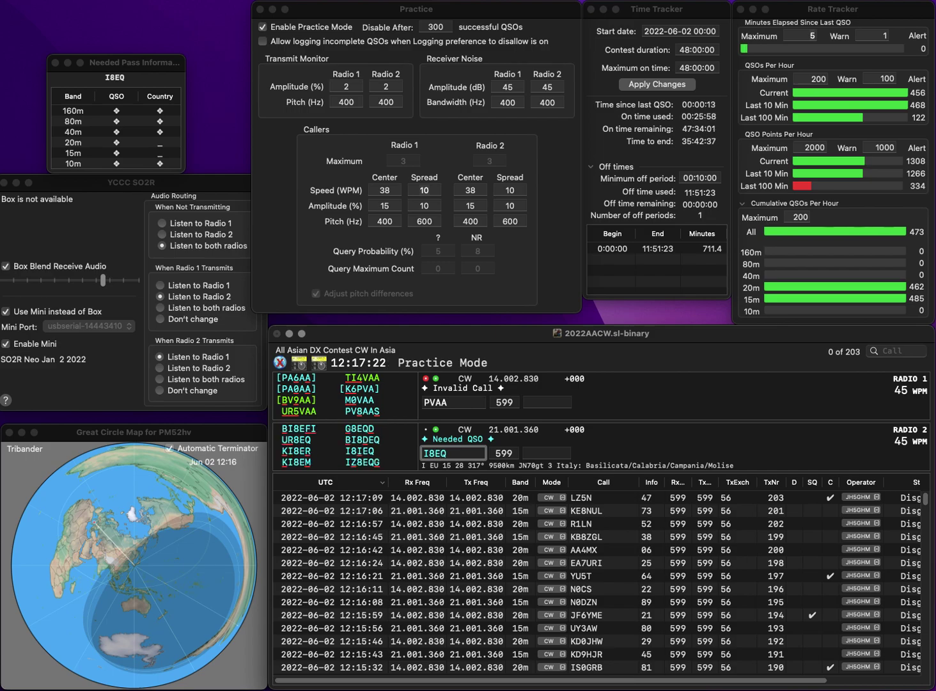
key(BackSpace)
key(BackSpace)
text(IE)
key(Up)
key(Down)
key(Return)
key(Up)
key(Escape)
text(SPAAZ)
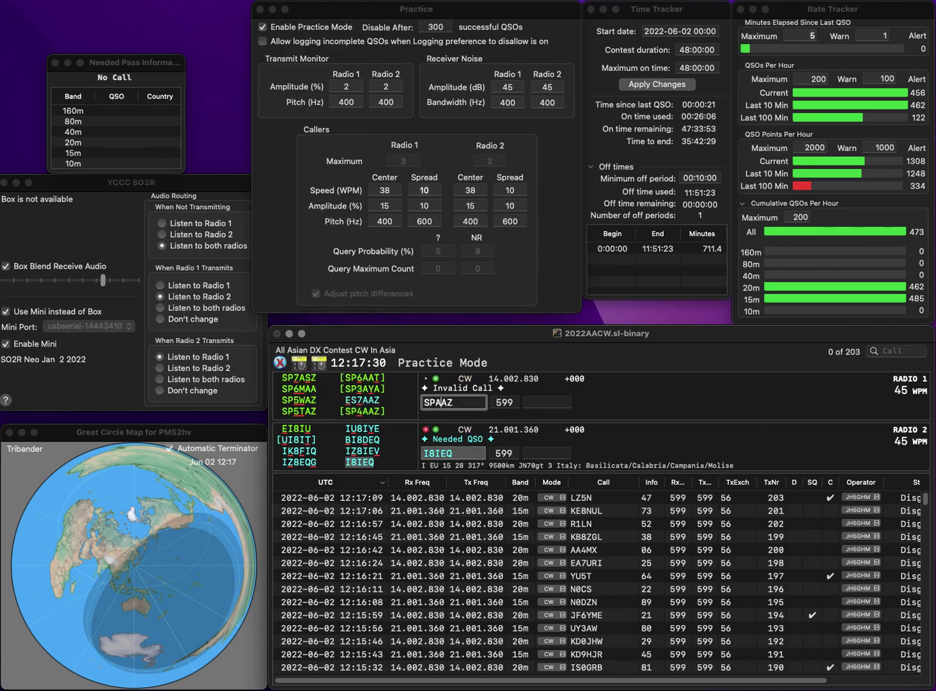
text(4)
key(Return)
text(4)
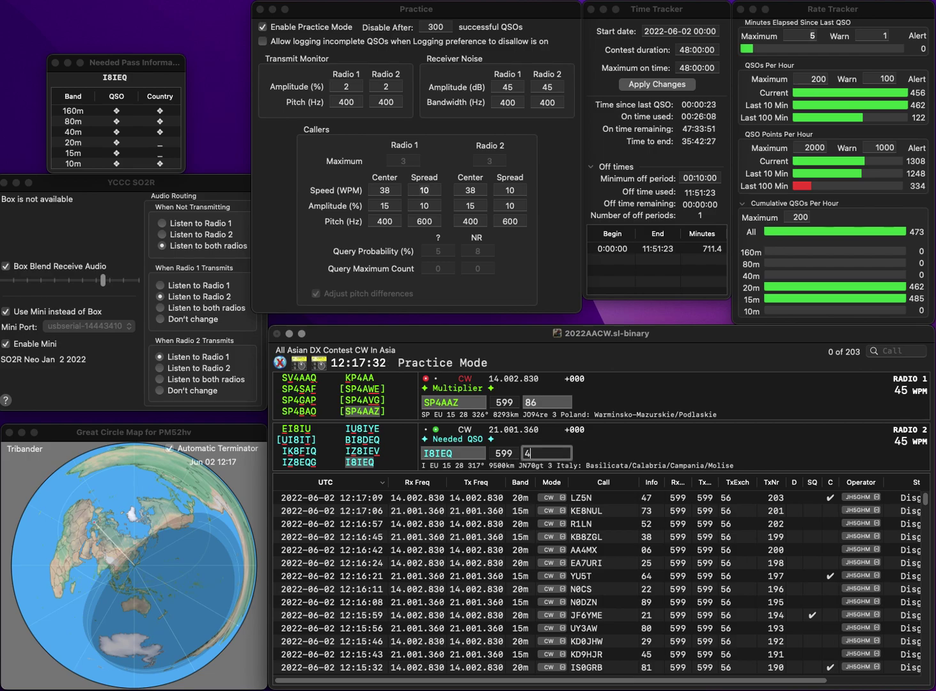
text(9)
key(Return)
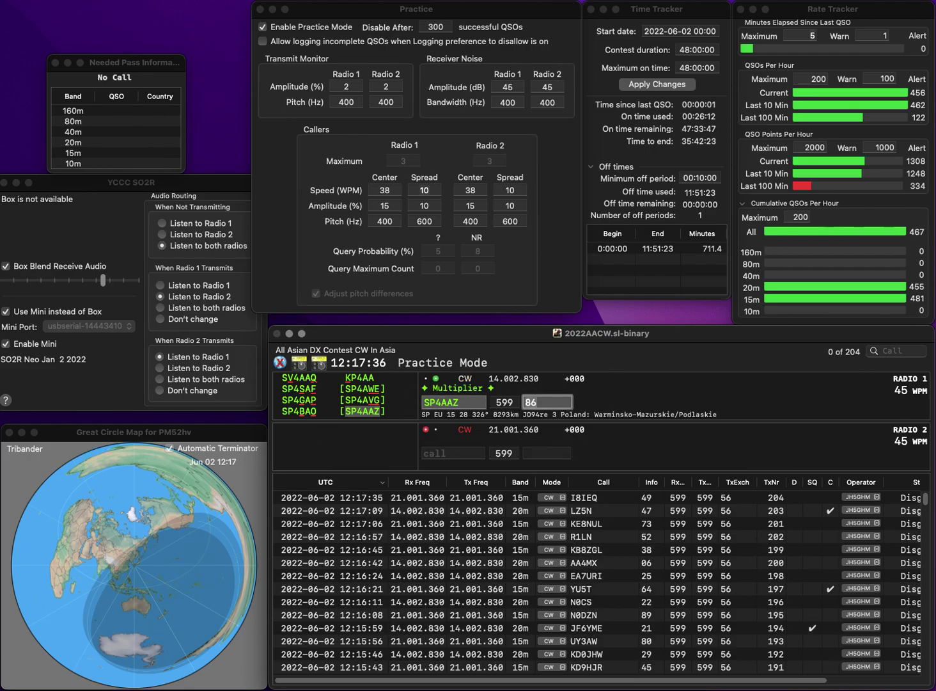
text(5)
key(Return)
Step: Enter the partial callsigns LZ on Radio 2 and 1Y on Radio 1, and call both stations back
text(R)
key(Return)
text(1)
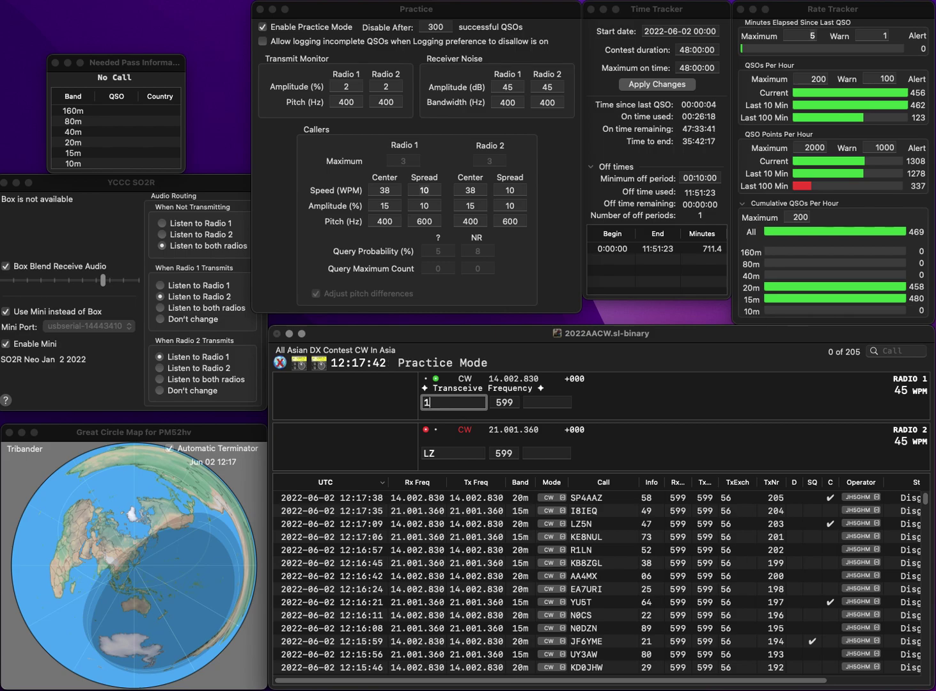
text(Y)
key(Return)
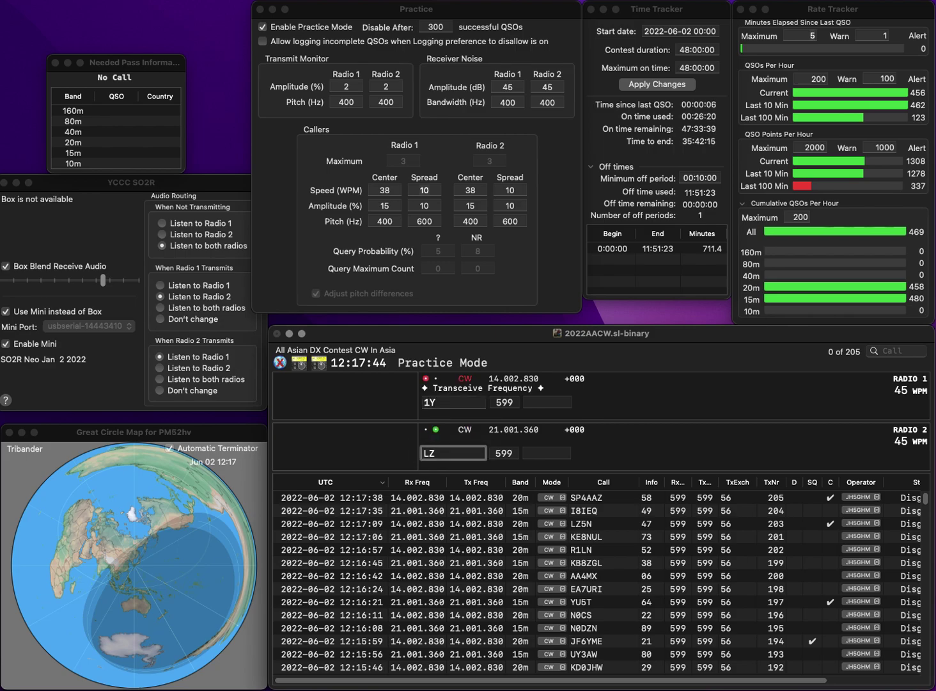
text(R2)
key(Return)
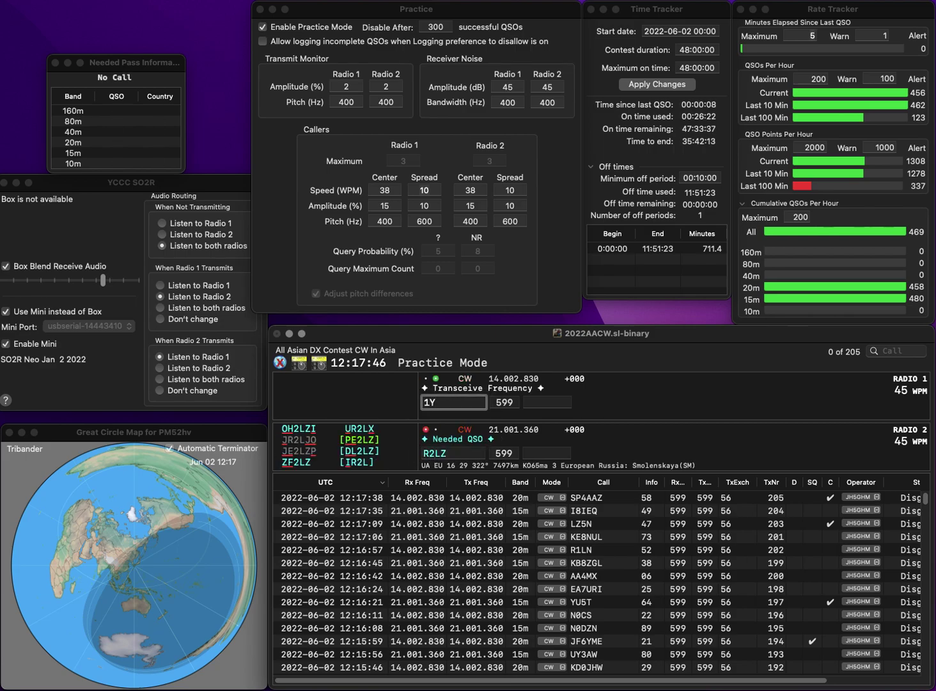
text(WA1)
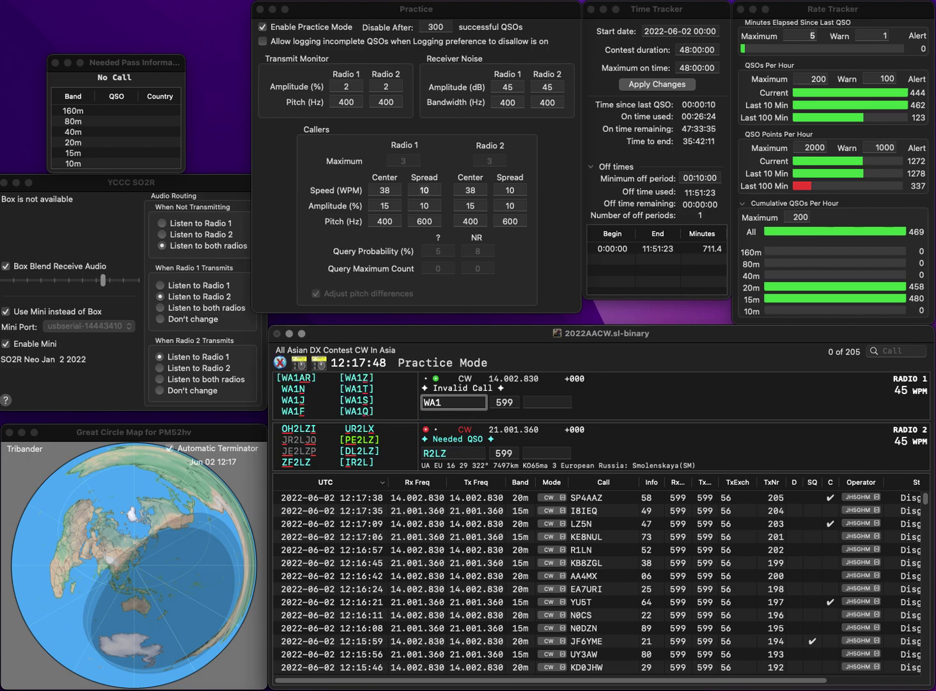
text(YZN)
key(Return)
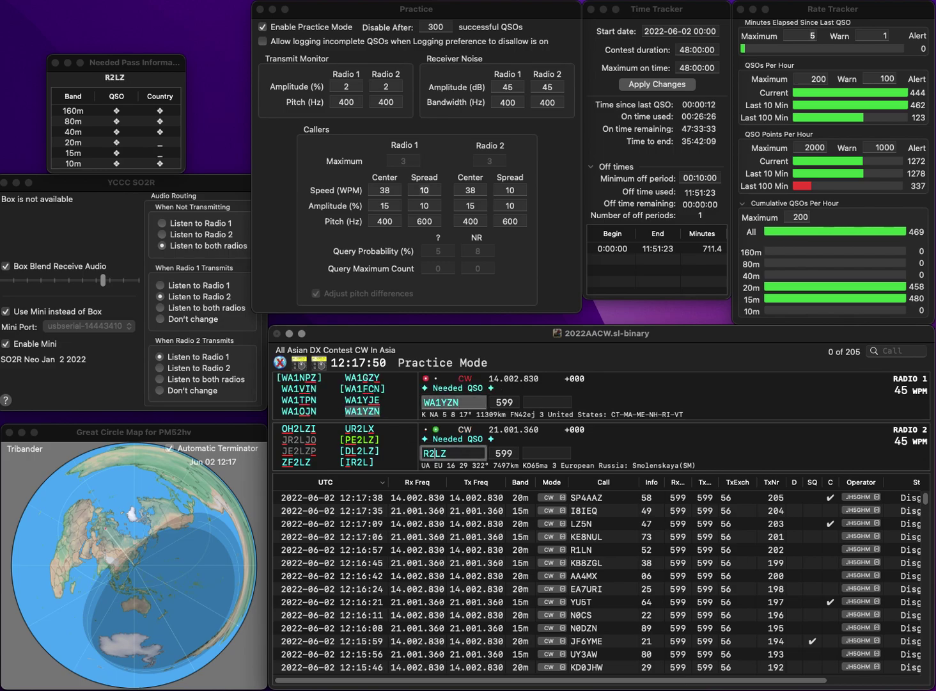
Step: Correct Radio 2's call sign to R2RZ and answer the station
key(Delete)
text(R)
key(Return)
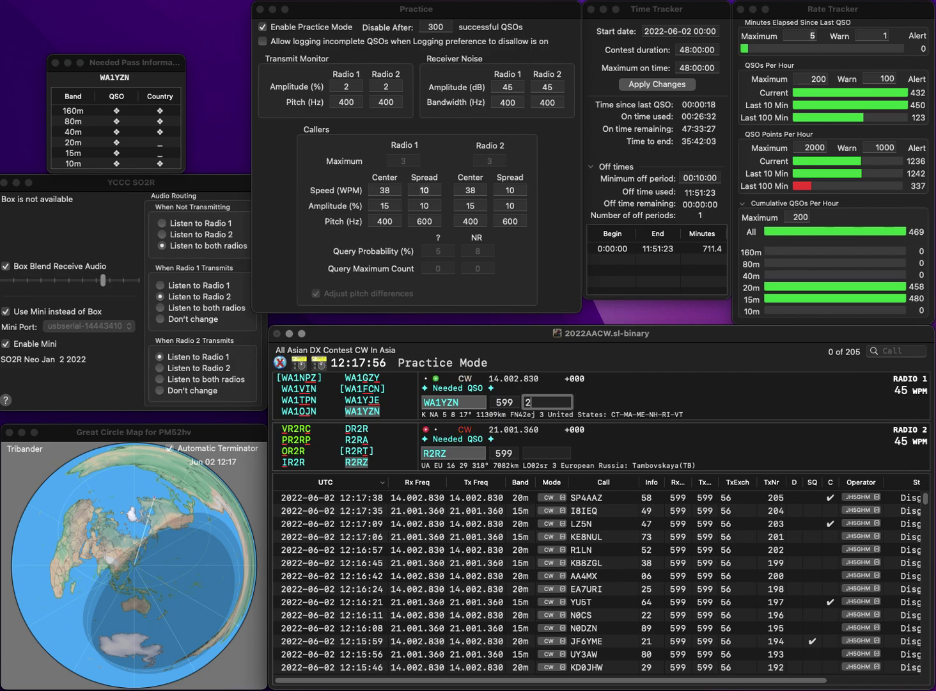
text(N)
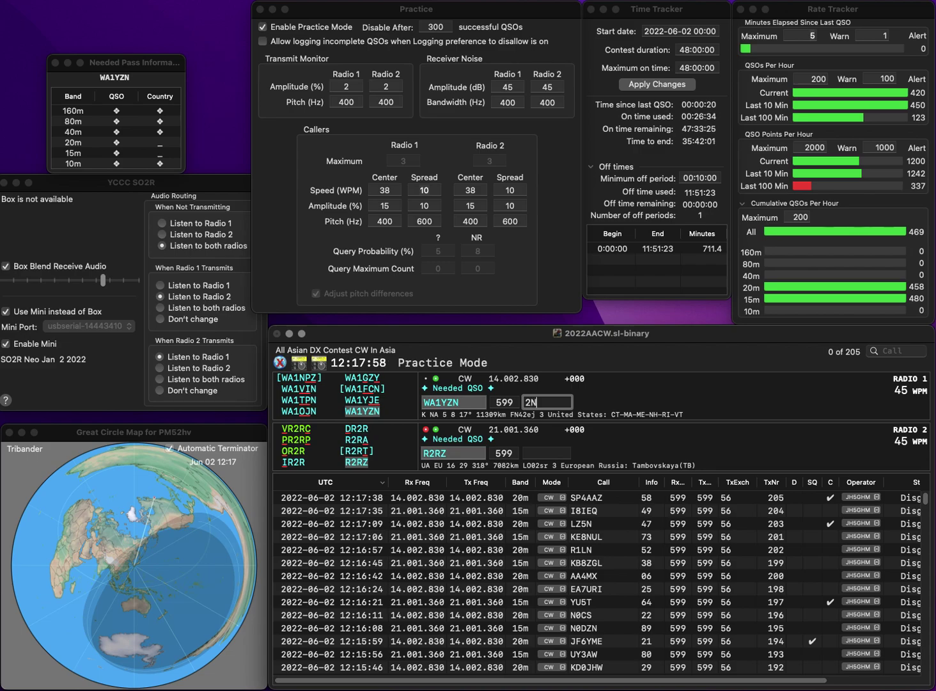
key(Return)
key(Down)
key(Return)
key(Up)
key(Return)
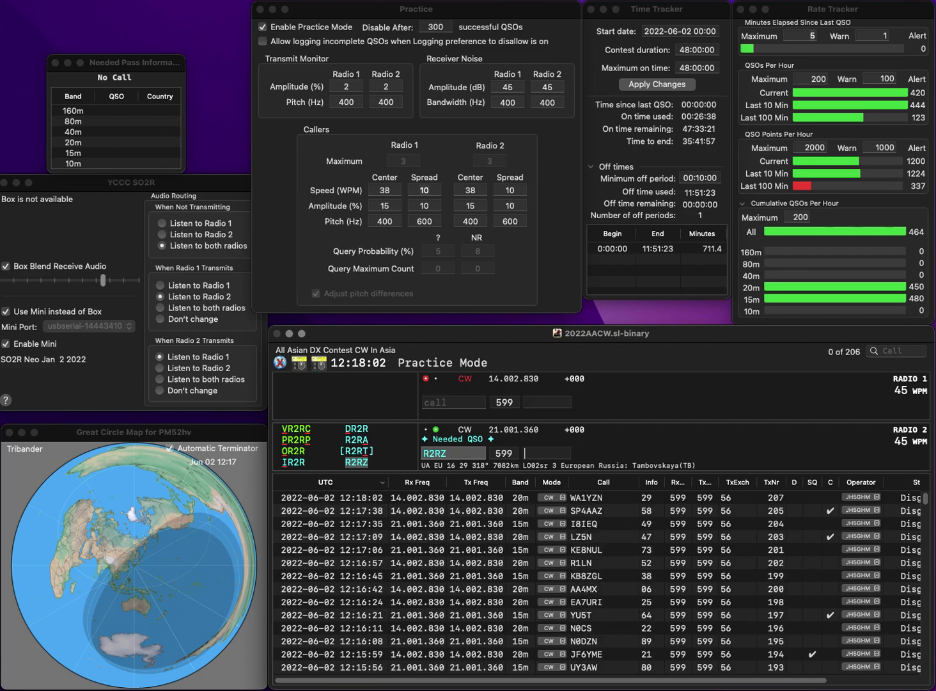
text(53)
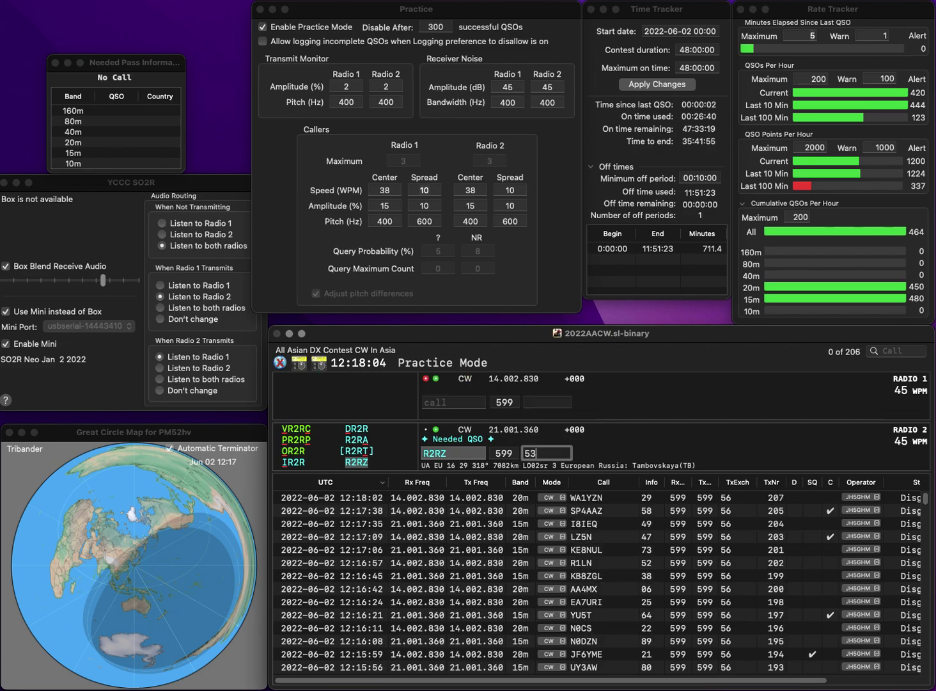
key(Return)
text(DF)
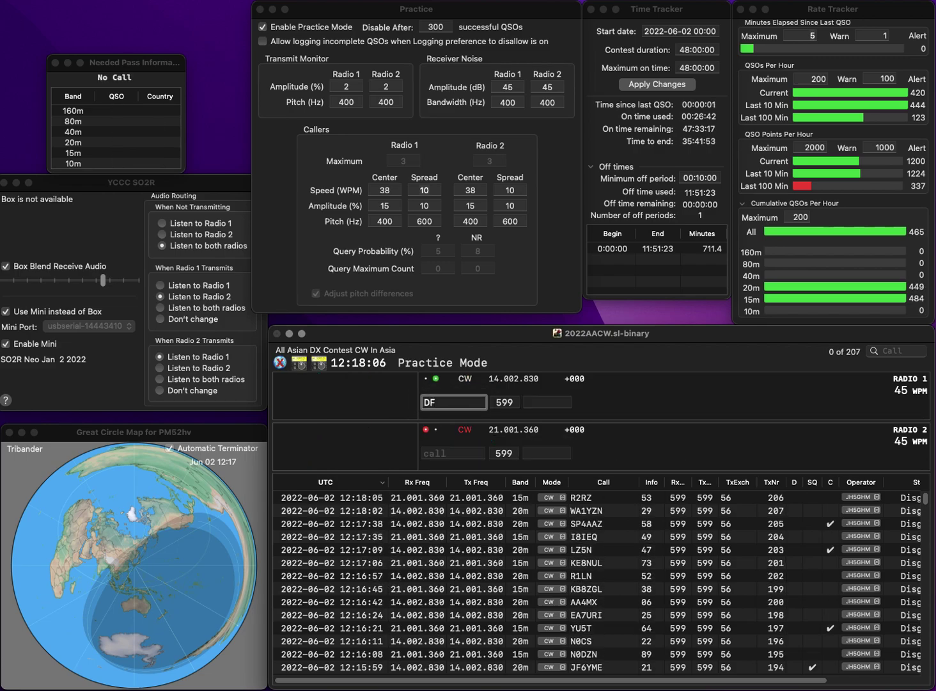
text(0FY)
key(Return)
text(2QGP)
key(Home)
text(KD)
key(Return)
key(Tab)
key(Return)
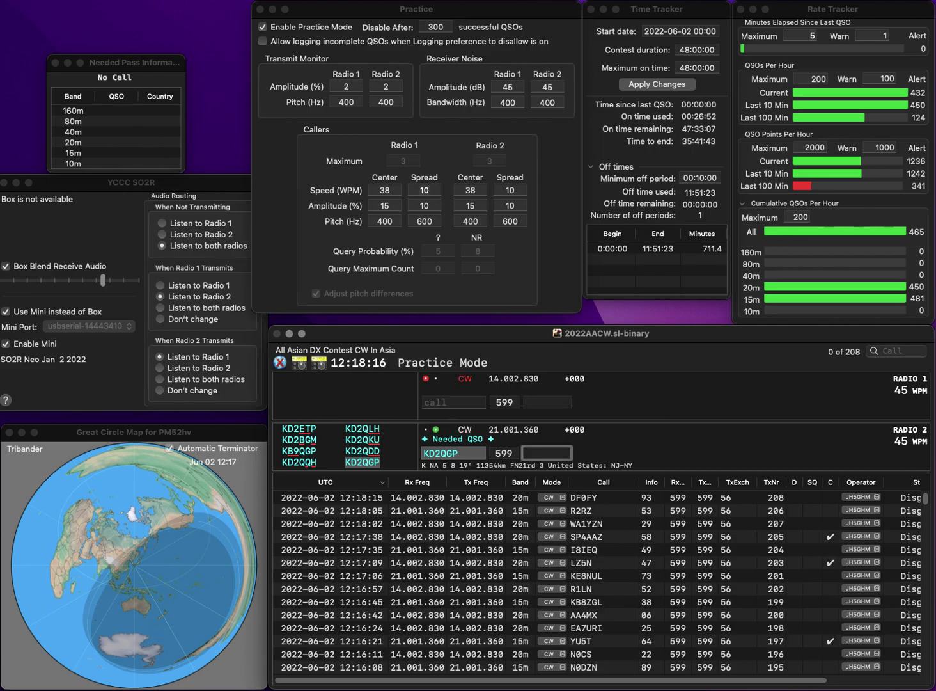
text(23)
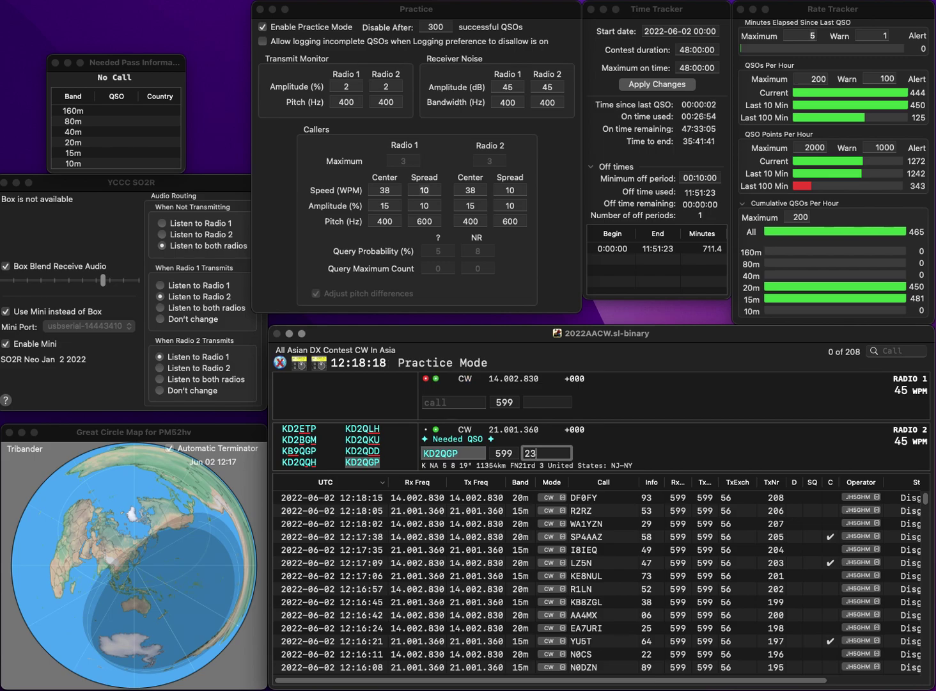
key(Return)
text(R0AI/3)
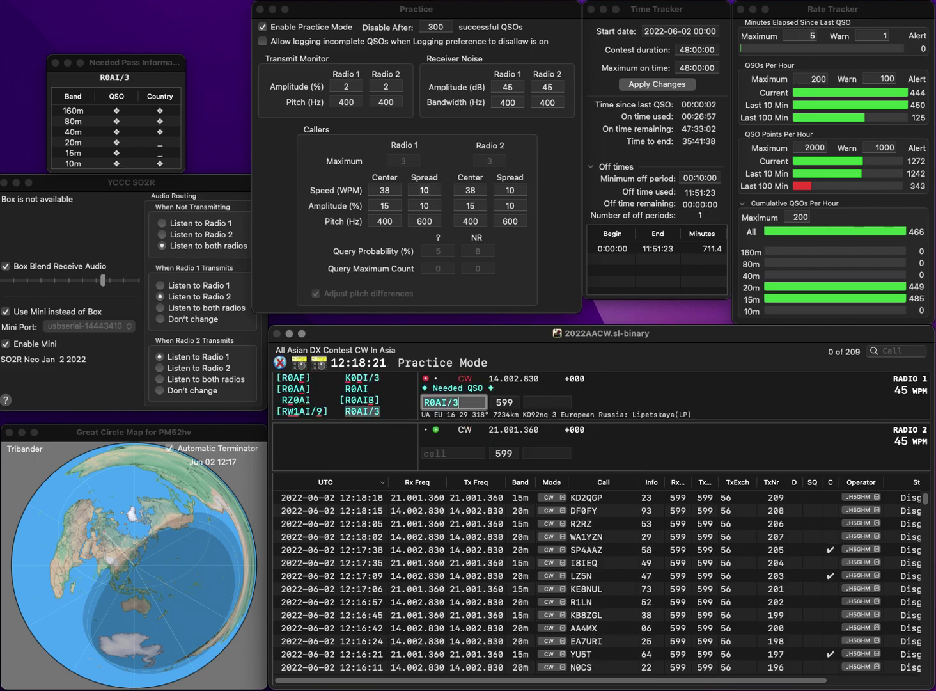
key(Return)
text(J)
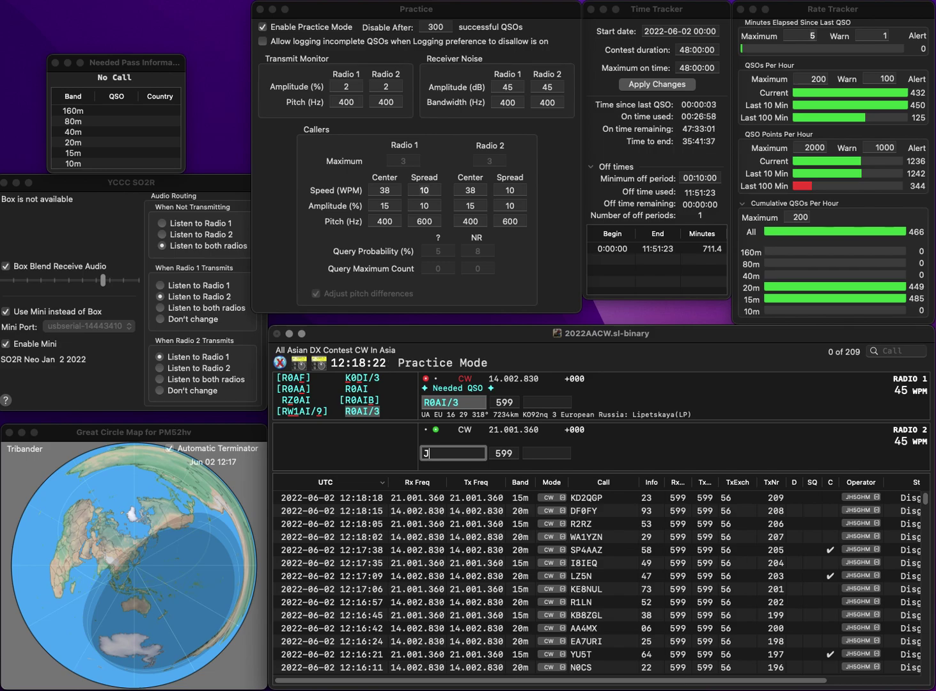
text(G6VMO)
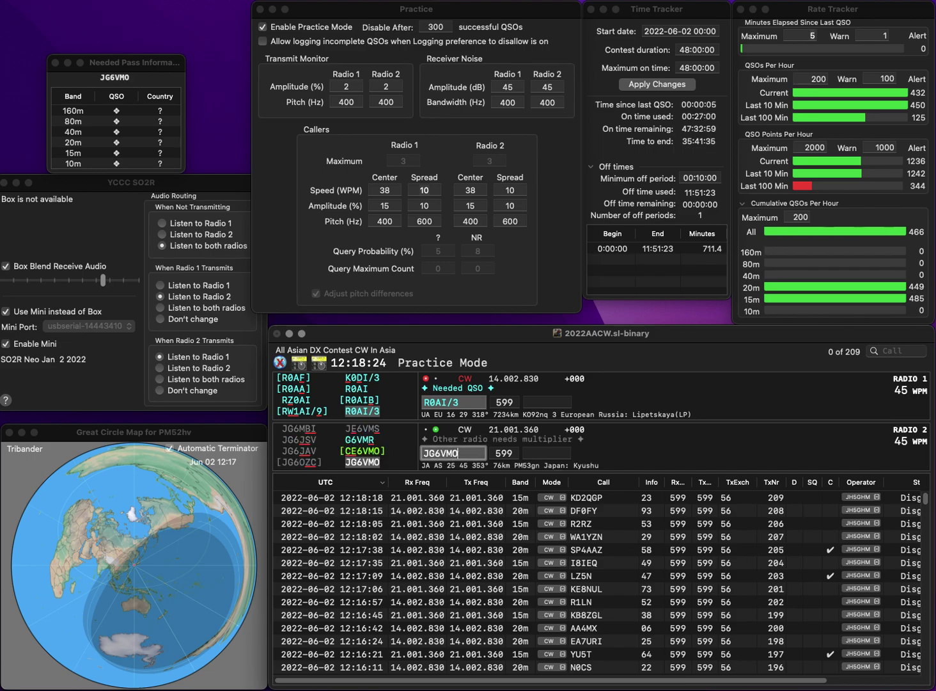
key(Return)
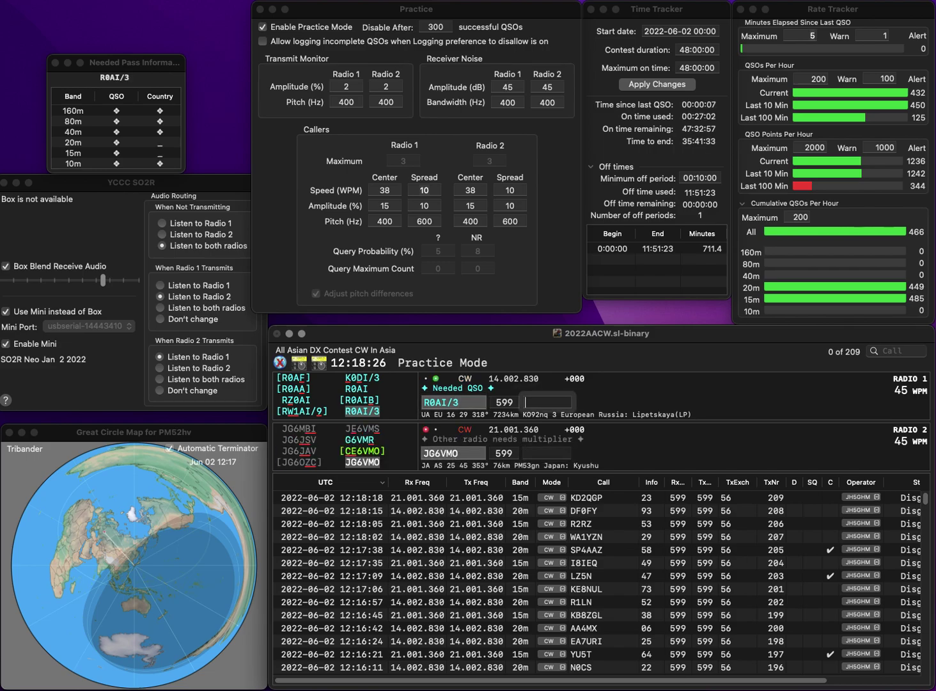
text(22)
key(Return)
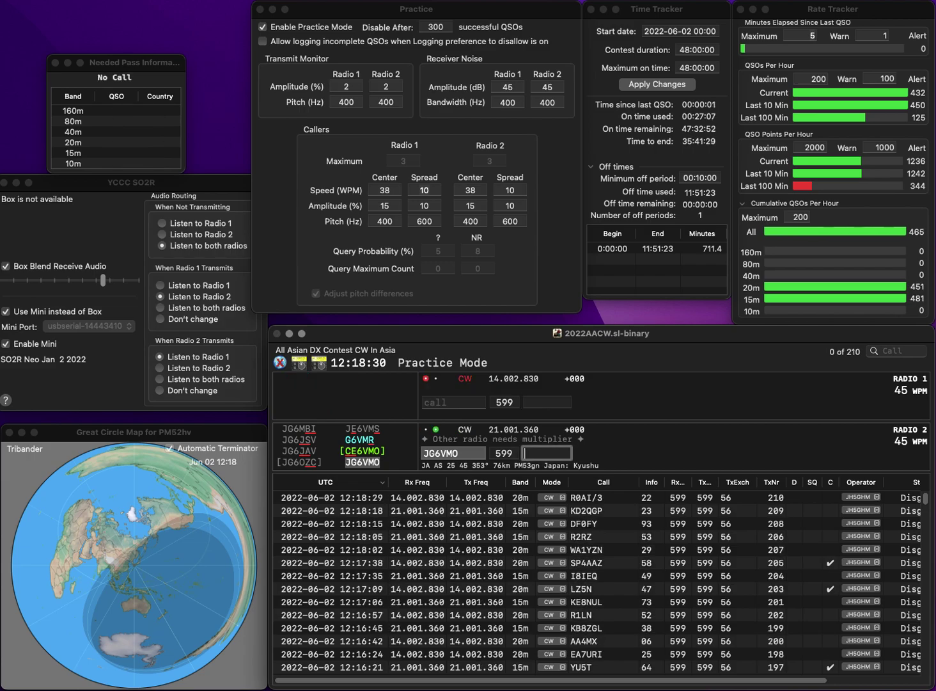
text(2)
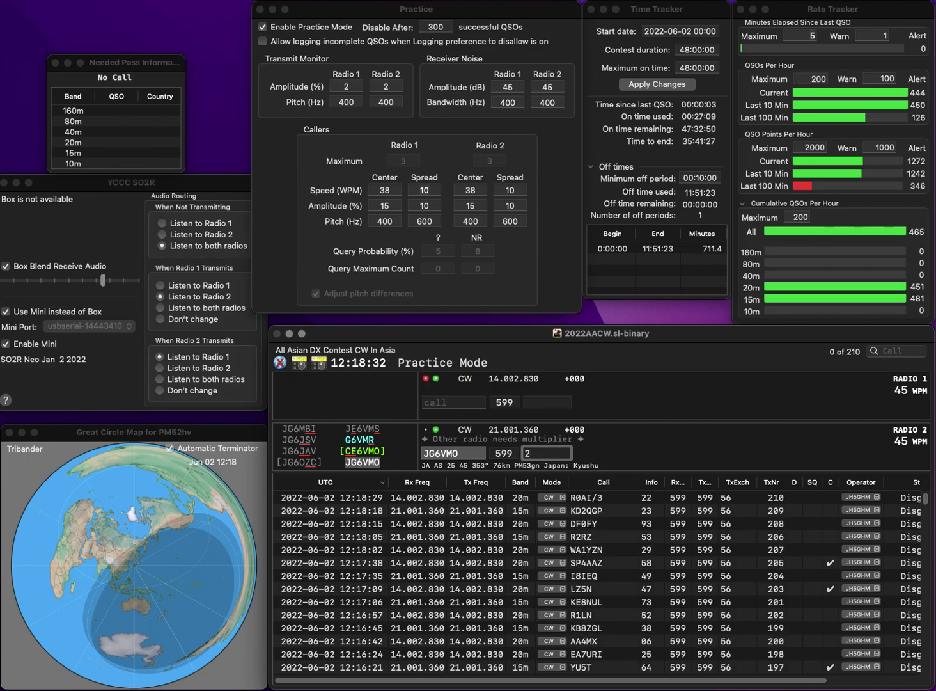
text(9)
key(Return)
Step: Enter call sign F8BNV on Radio 1 and SZ1A on Radio 2, answering each station
text(BNV)
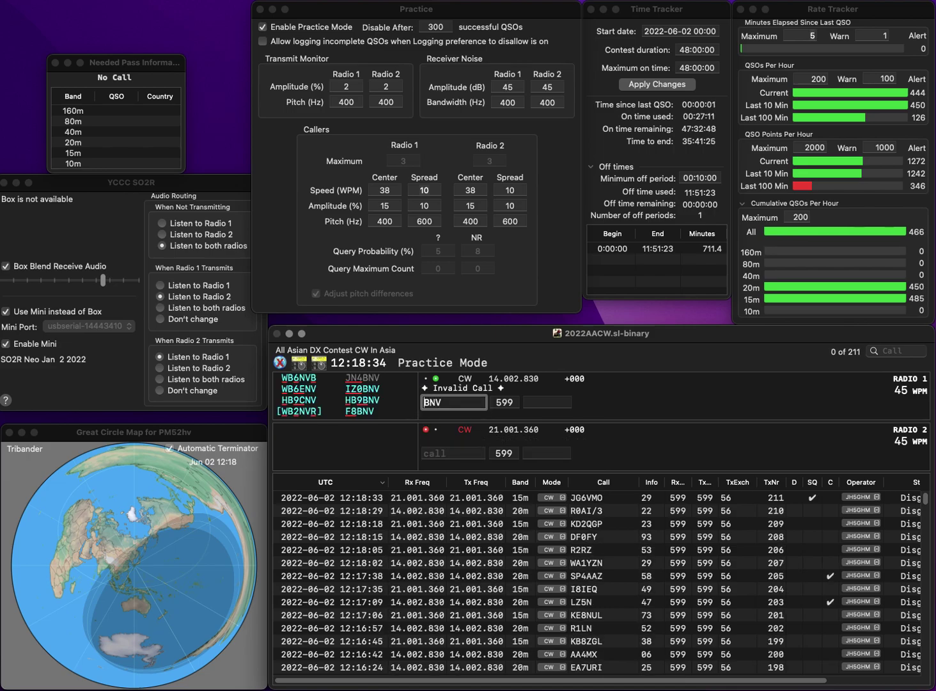
text(8)
key(Return)
text(S)
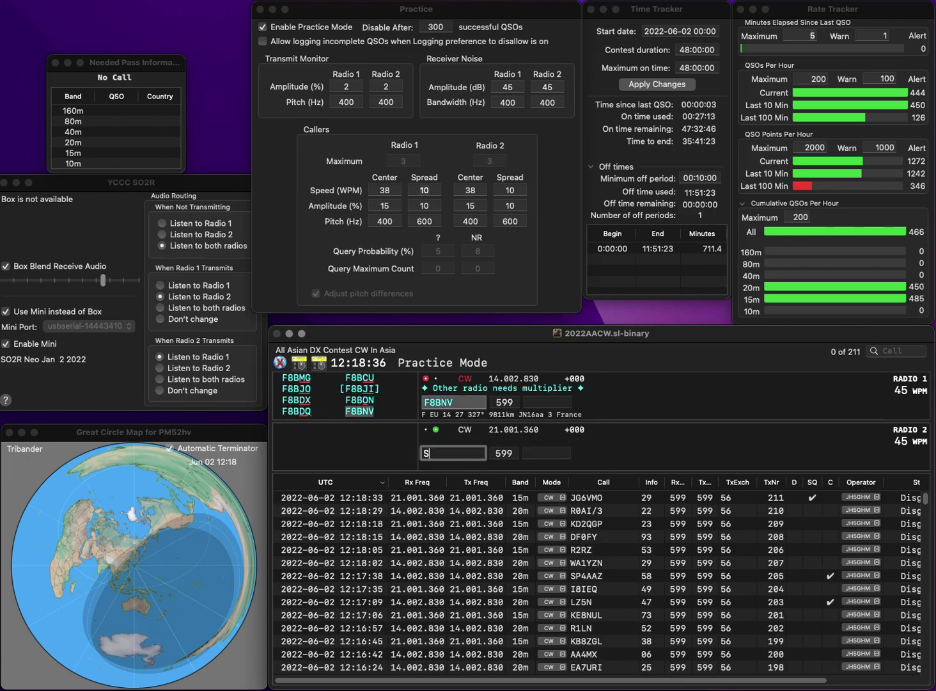
text(ZA)
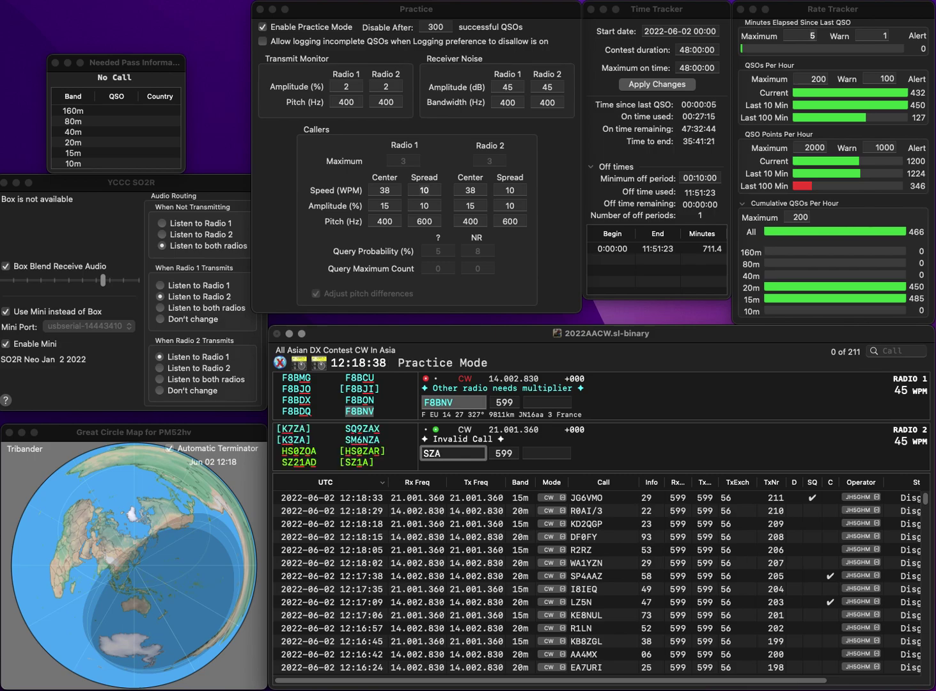
key(Left)
text(1)
key(Return)
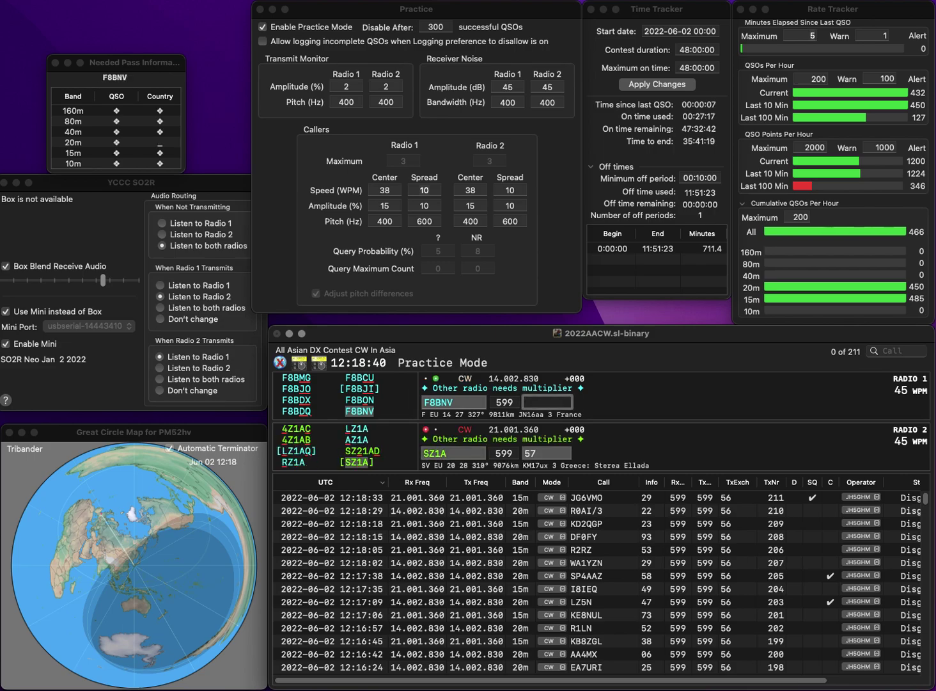
text(22)
key(Return)
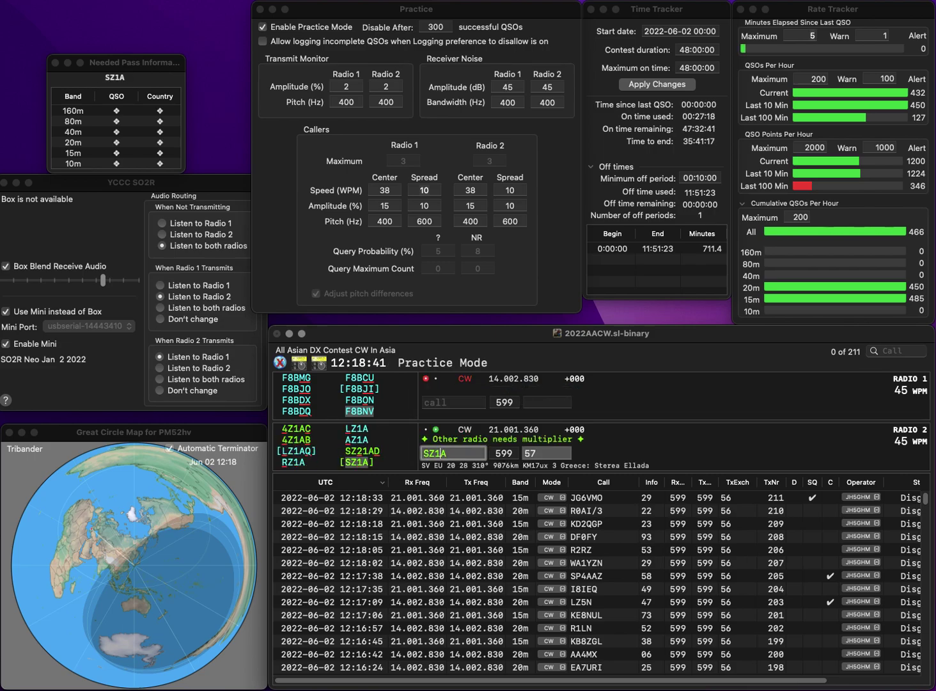
key(Tab)
text(15)
key(Return)
text(9A5)
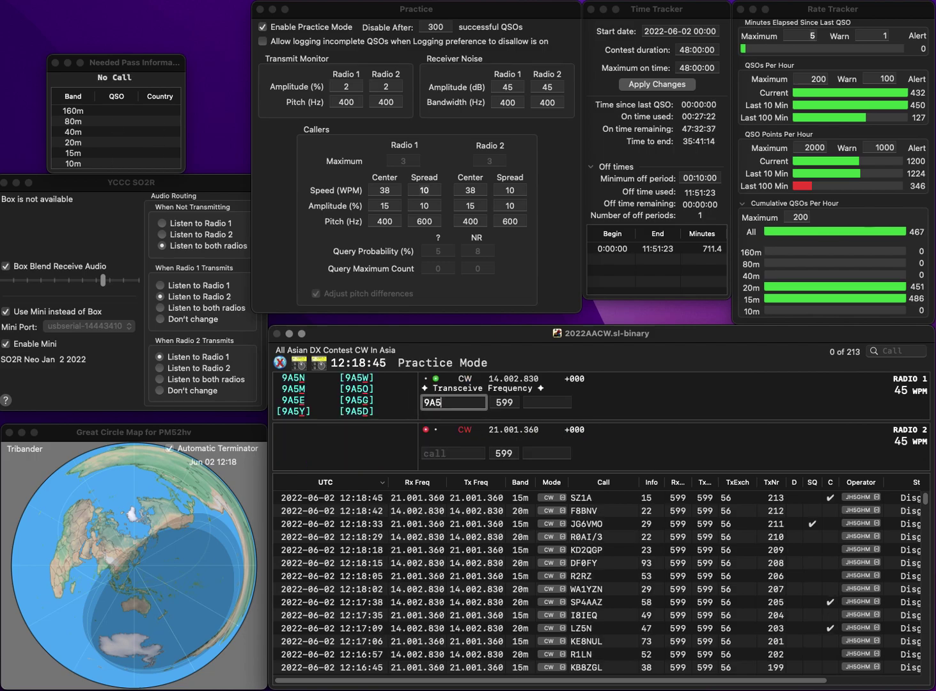
text(ST)
key(Return)
text(JE)
key(Return)
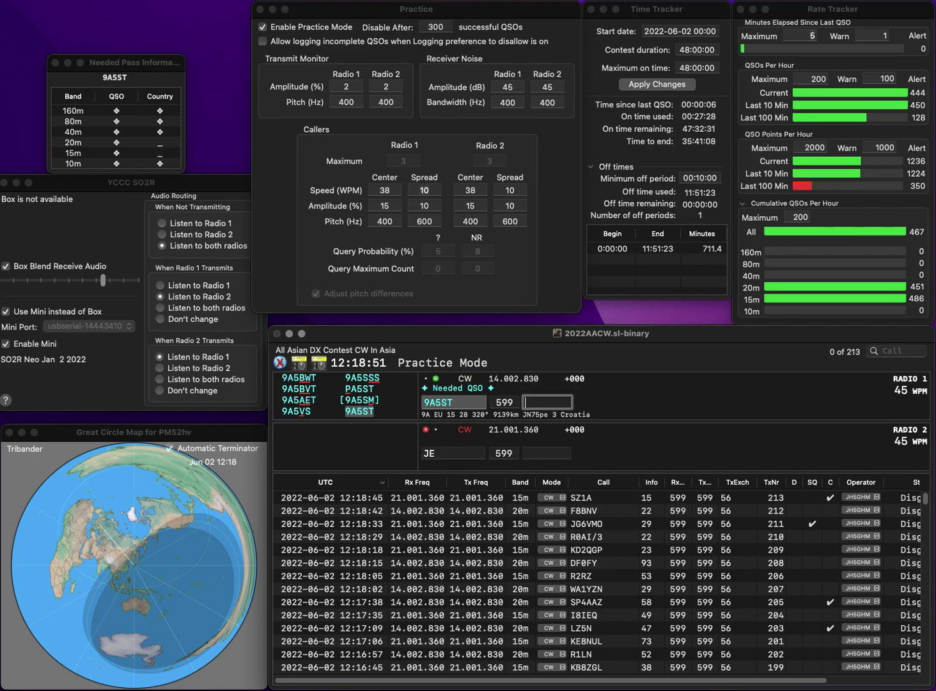
key(Return)
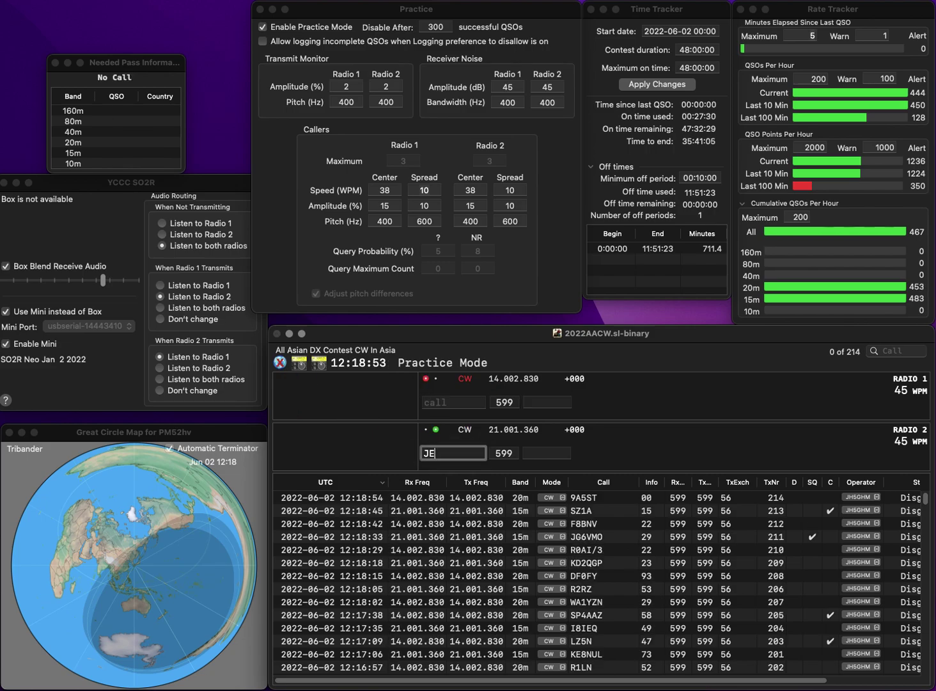
Step: Complete Radio 2's call sign as JE7UCS and enter KI6NTB on Radio 1, answering each station
text(7UCH)
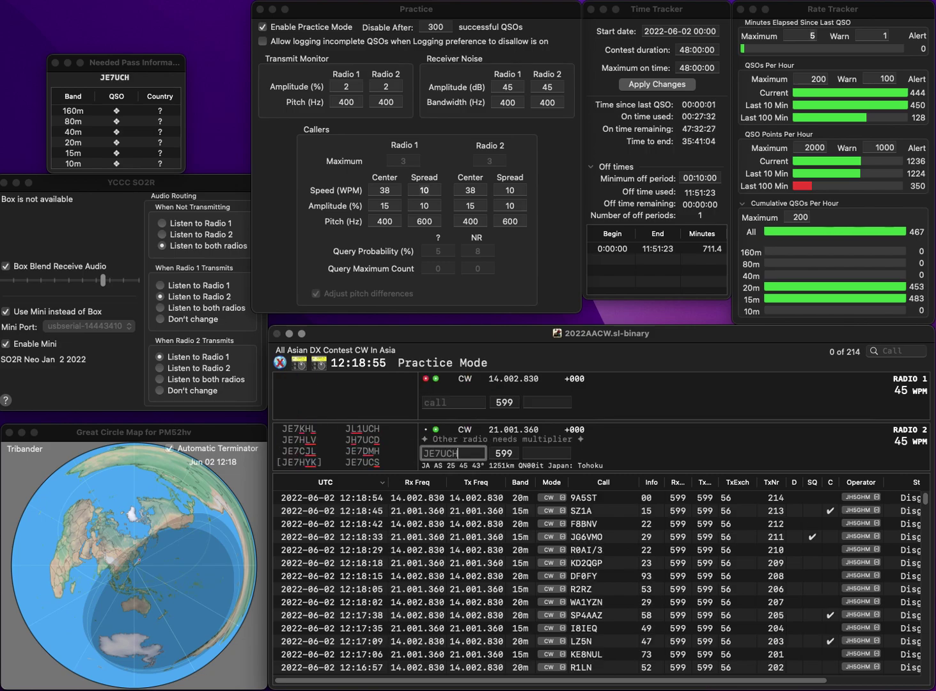
key(BackSpace)
text(S)
key(Return)
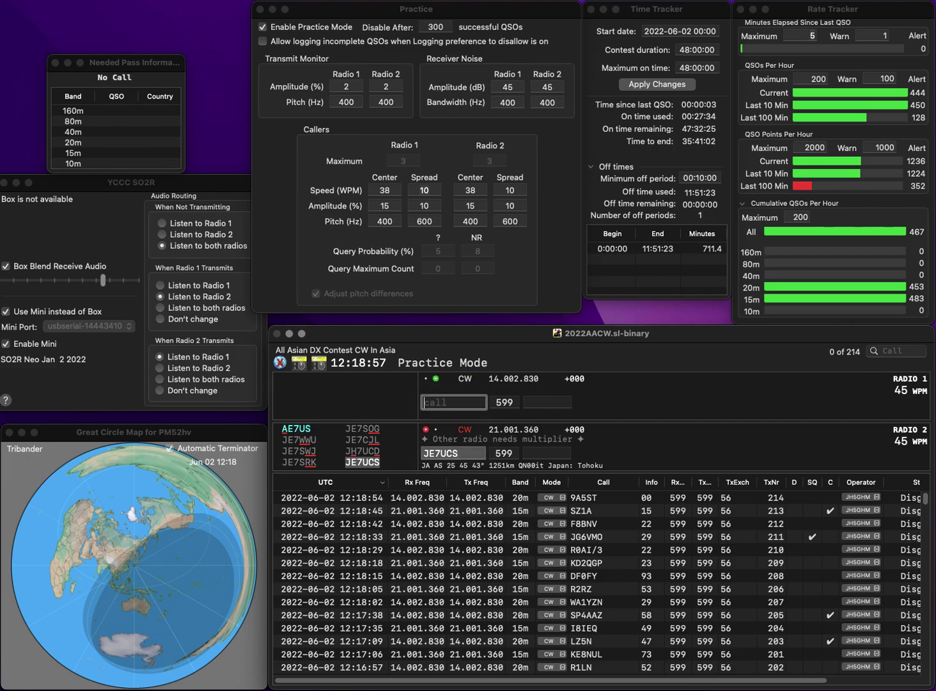
text(KENTB)
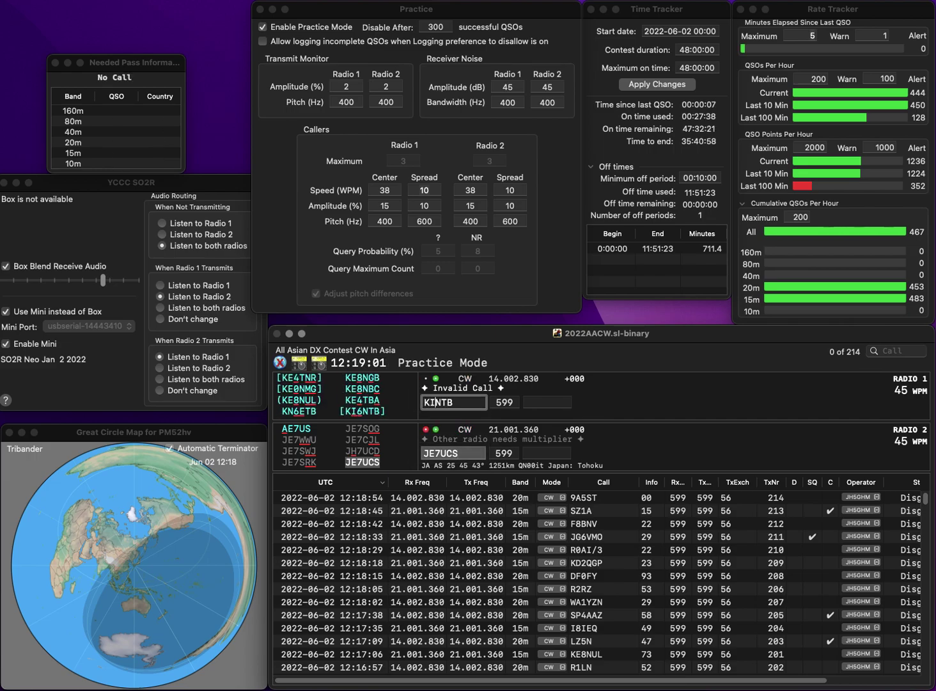
text(I6)
key(Return)
text(59)
key(Return)
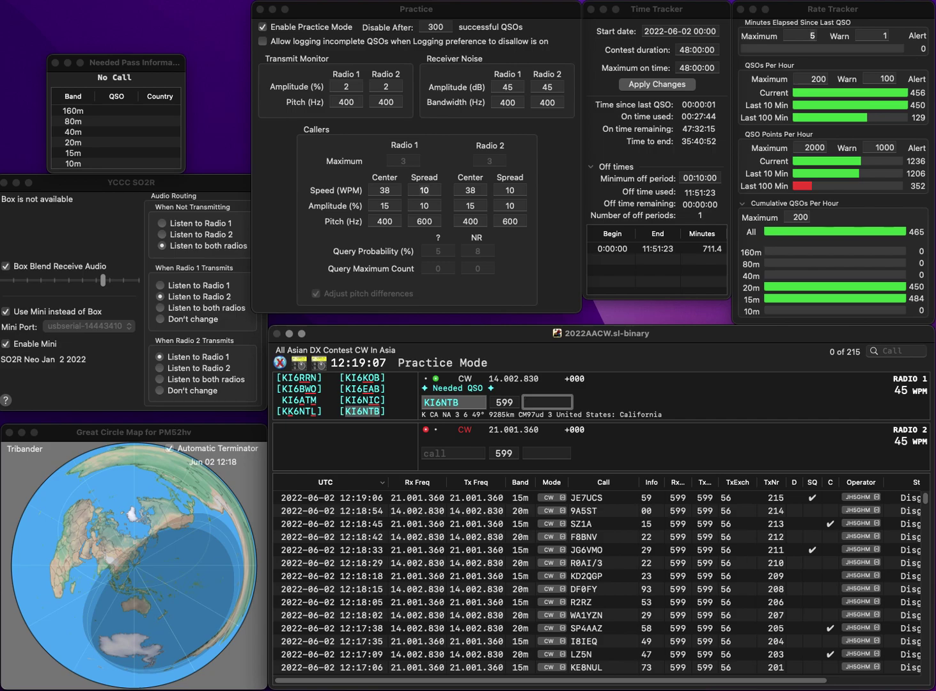
text(84)
key(Return)
text(K2)
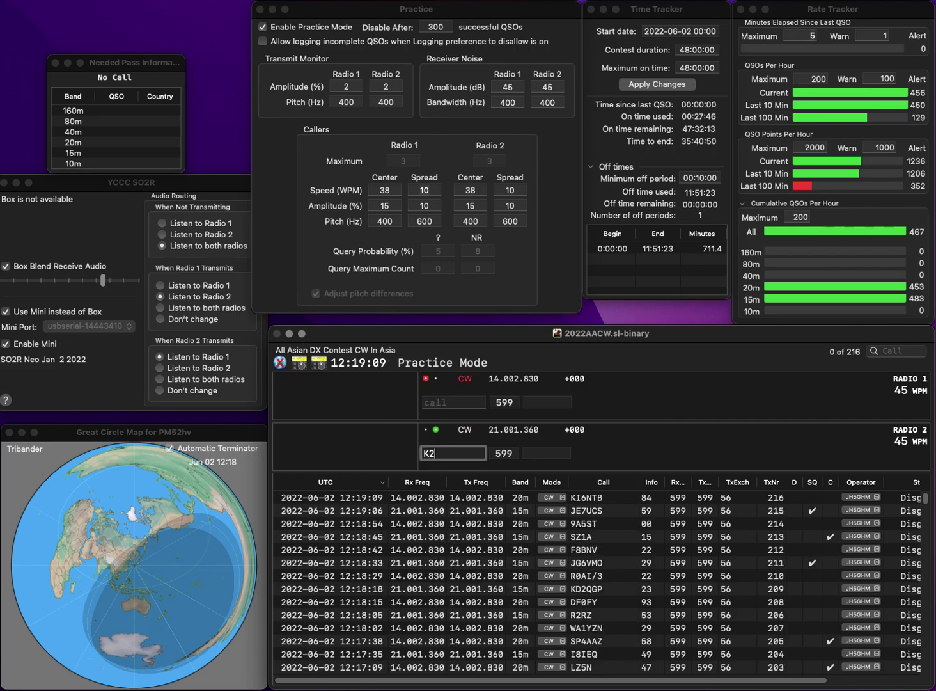
text(SQS)
key(Return)
text(TK4QL)
key(Return)
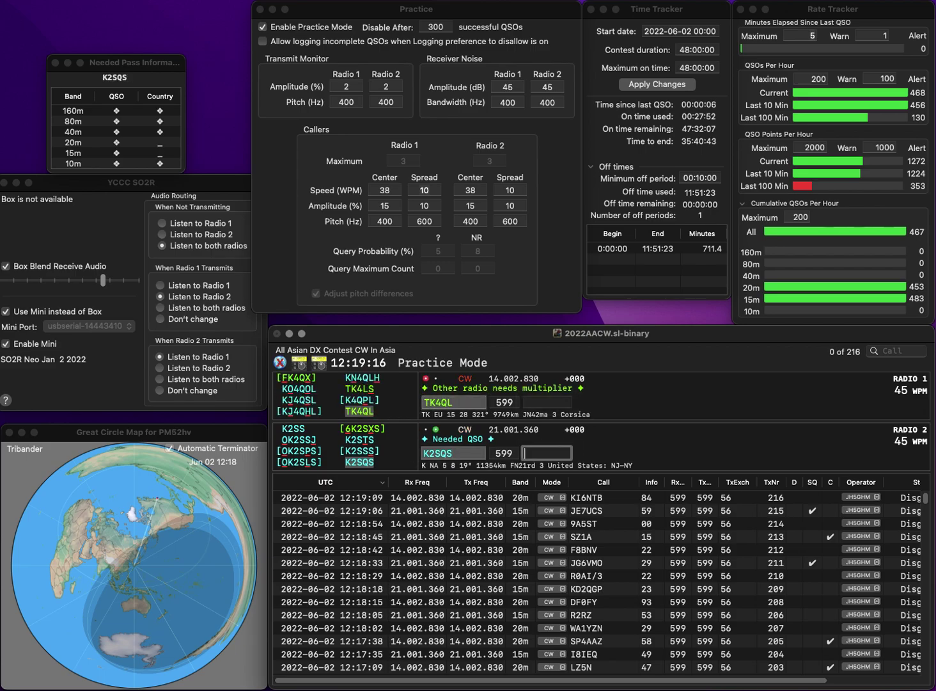
text(87)
key(Return)
text(0A)
key(Return)
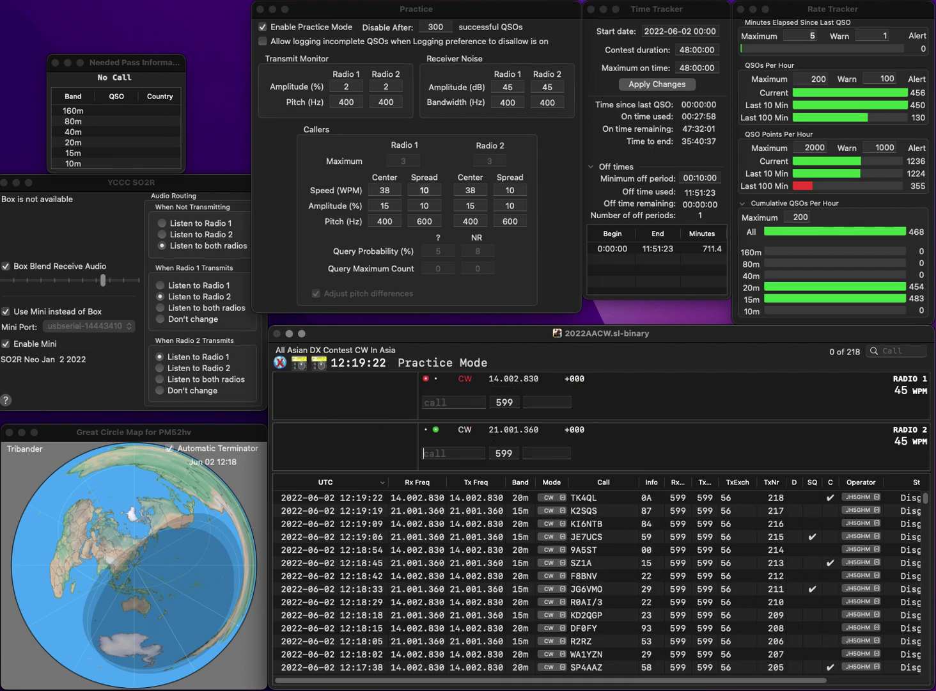
Step: Enter call sign W7VK on Radio 2 and R6BT on Radio 1, answering each station
text(7VK)
key(Left)
key(Left)
key(Left)
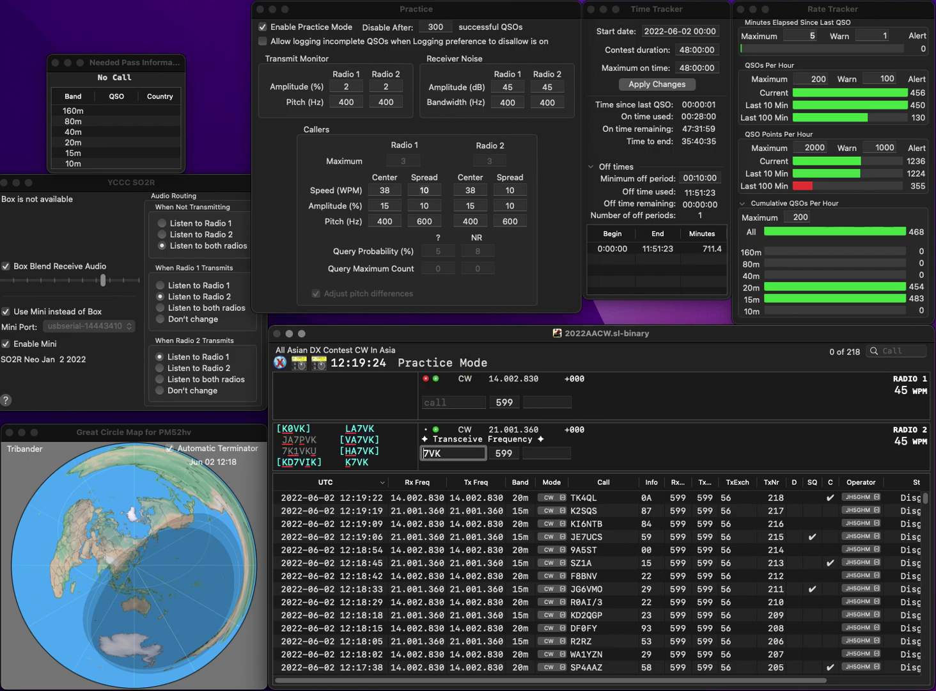
text(W)
key(Return)
text(R6BT)
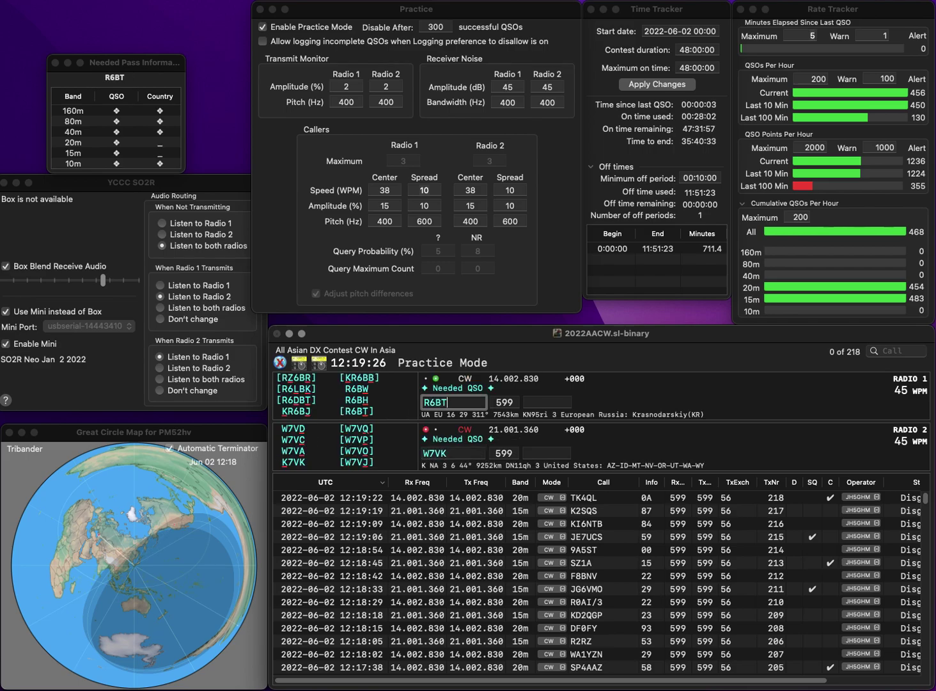
key(Return)
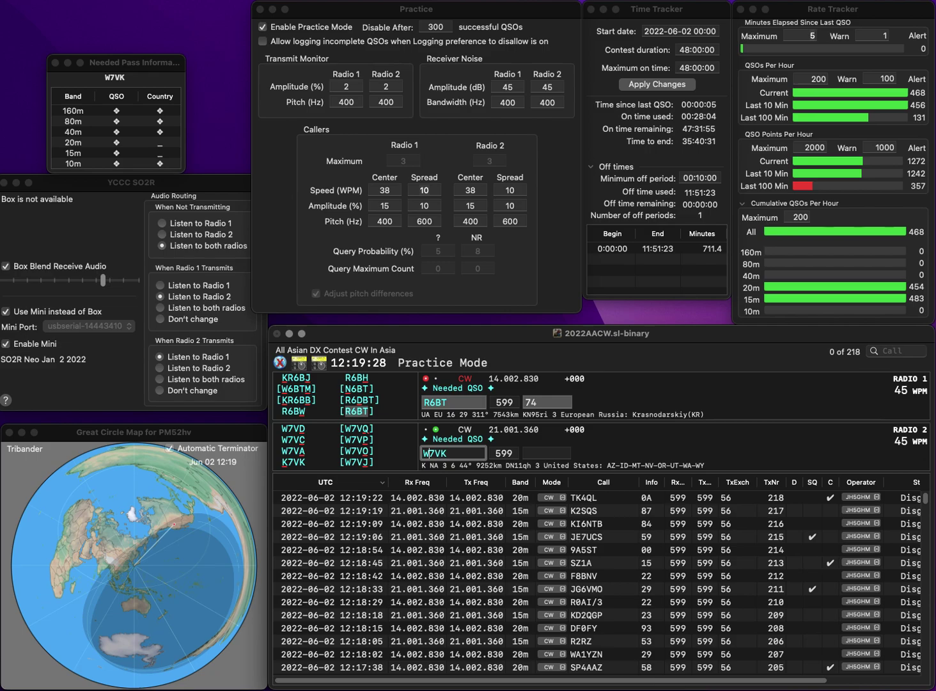
Step: Correct Radio 2's call sign to WZ4K
key(BackSpace)
key(BackSpace)
text(Z4)
Step: Log R6BT on Radio 1 with received exchange 66 and WZ4K on Radio 2 with received exchange 09
key(space)
text(66)
key(Return)
key(space)
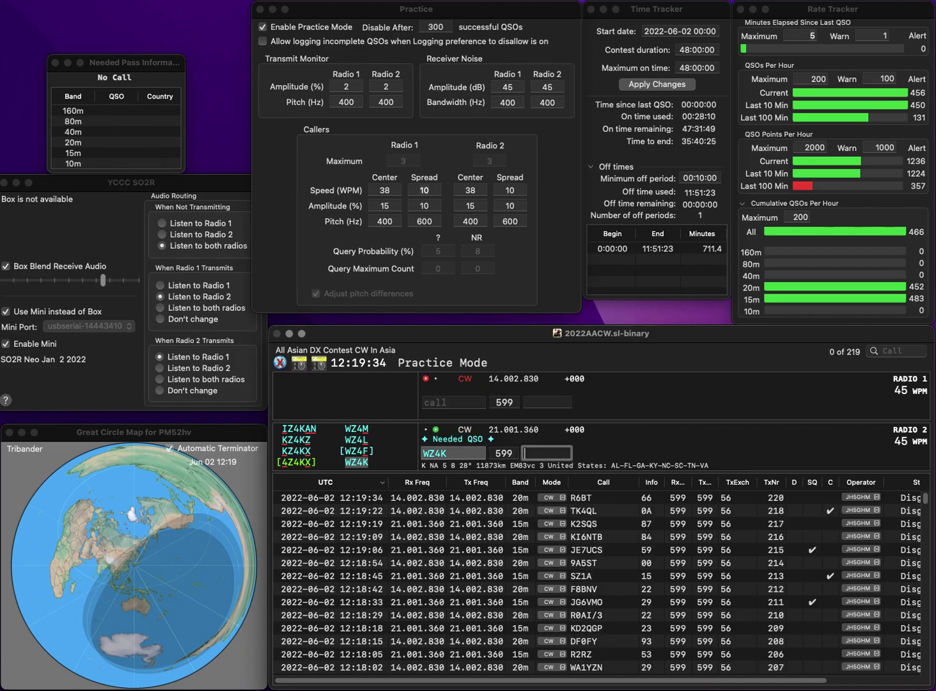
text(09)
key(Return)
Step: Answer EA7J on Radio 1 and enter the partial call sign AA3 on Radio 2
text(EA7J)
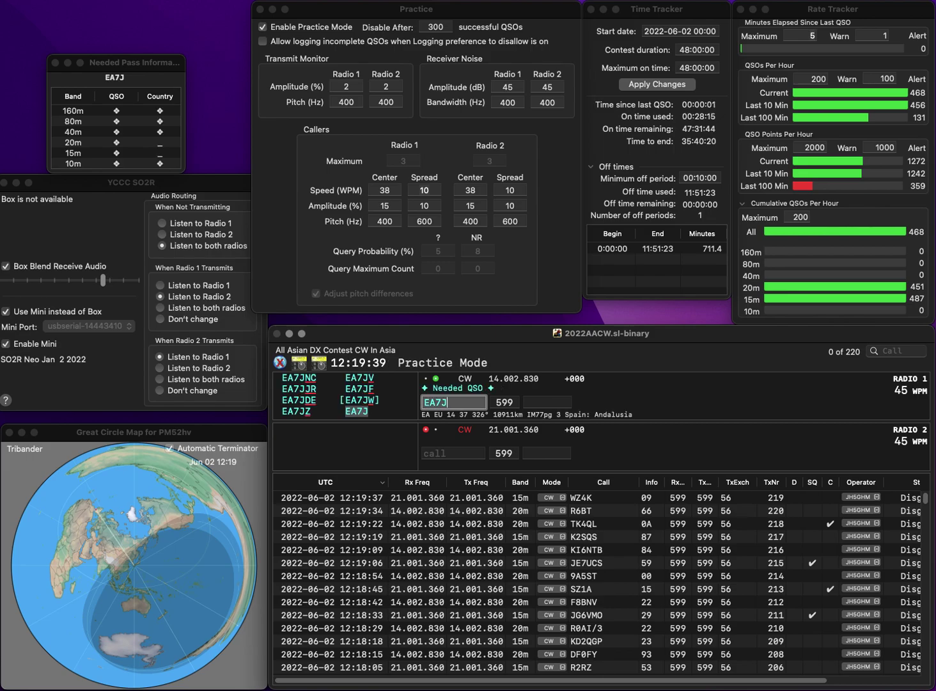
key(Return)
text(AA3)
key(Return)
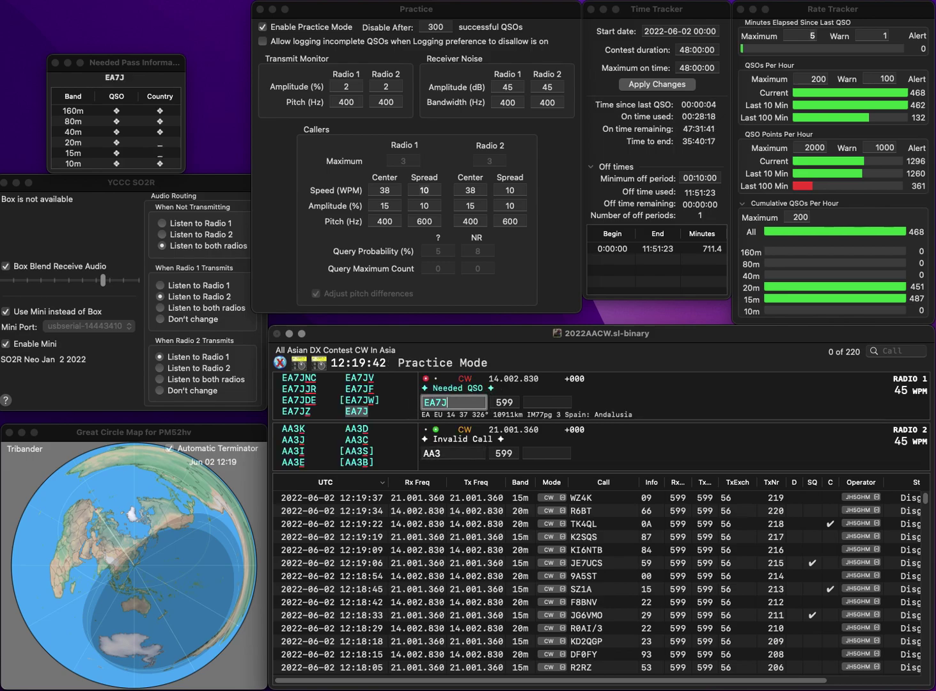
key(space)
text(10)
key(Return)
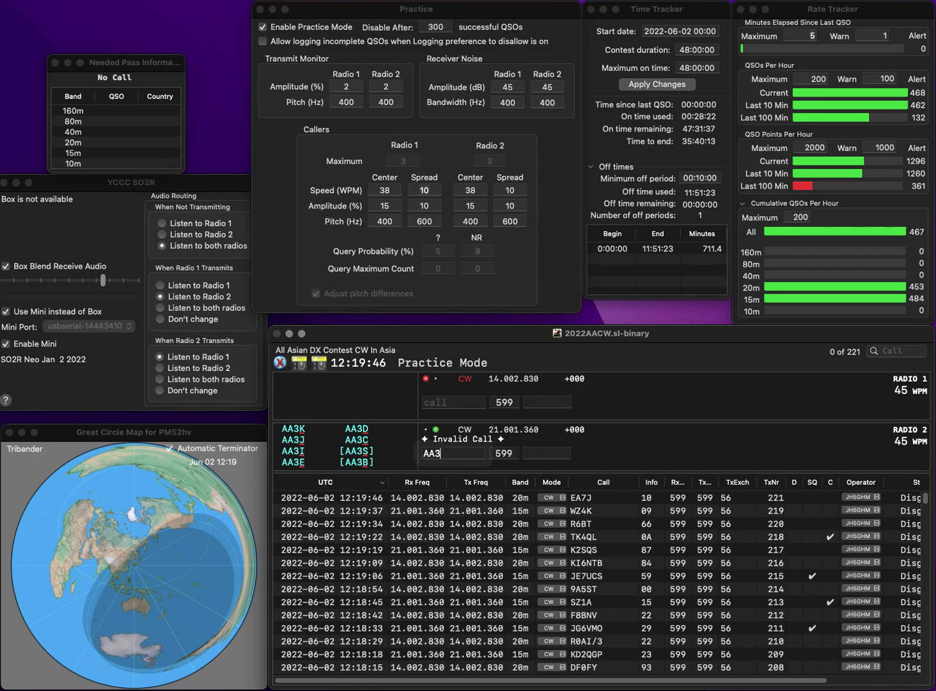
text(B)
key(Return)
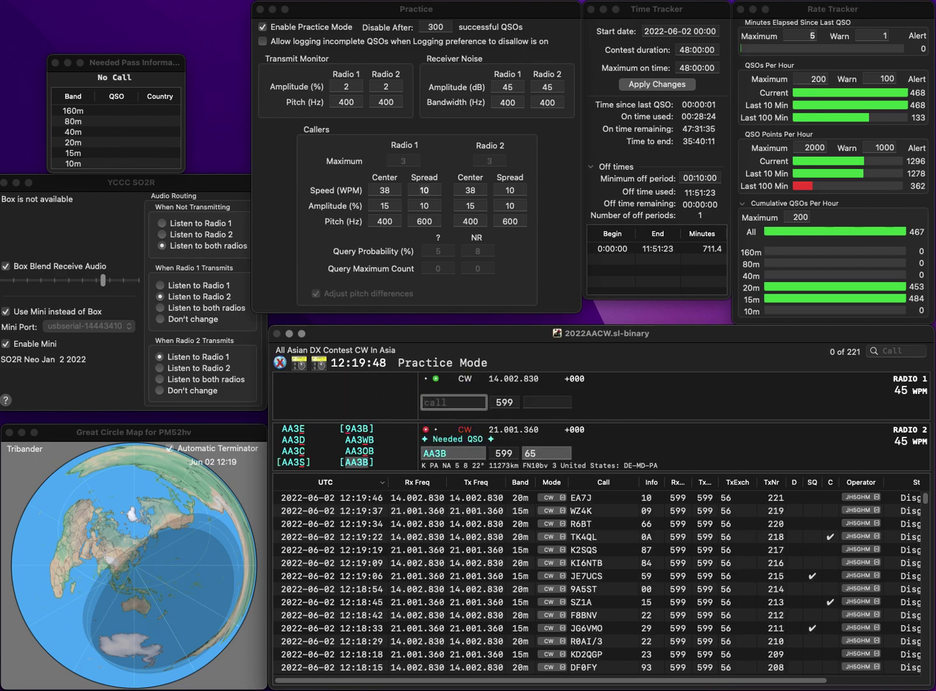
text(DL2HTI)
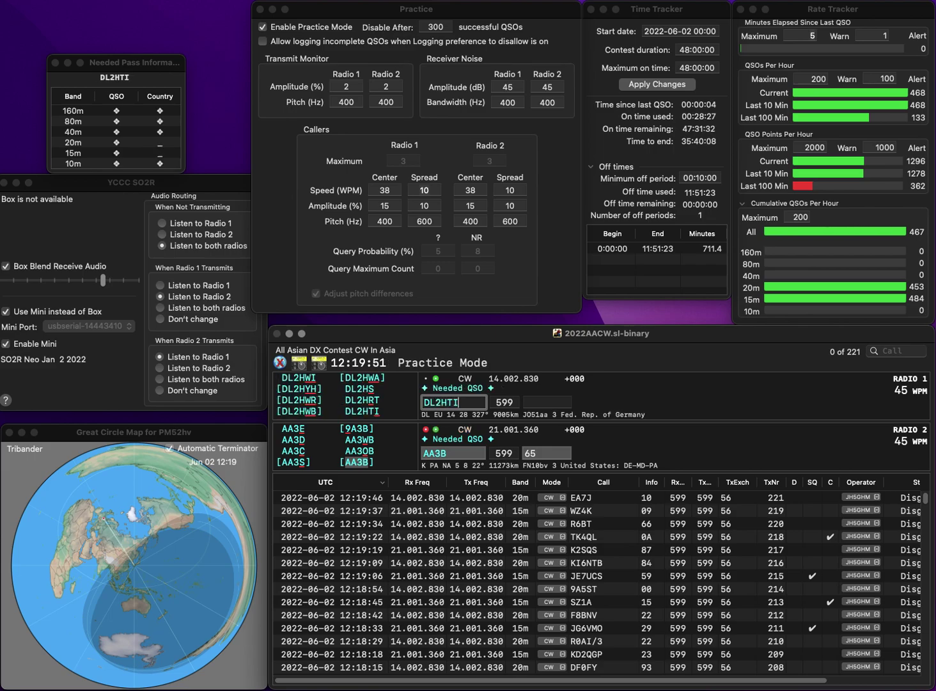
key(Return)
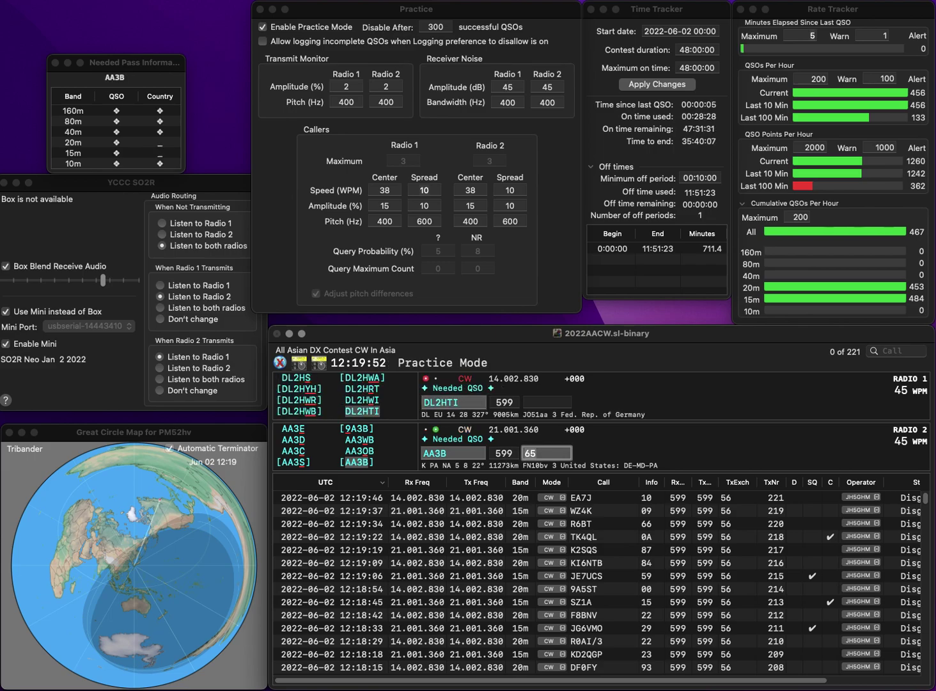
text(6)
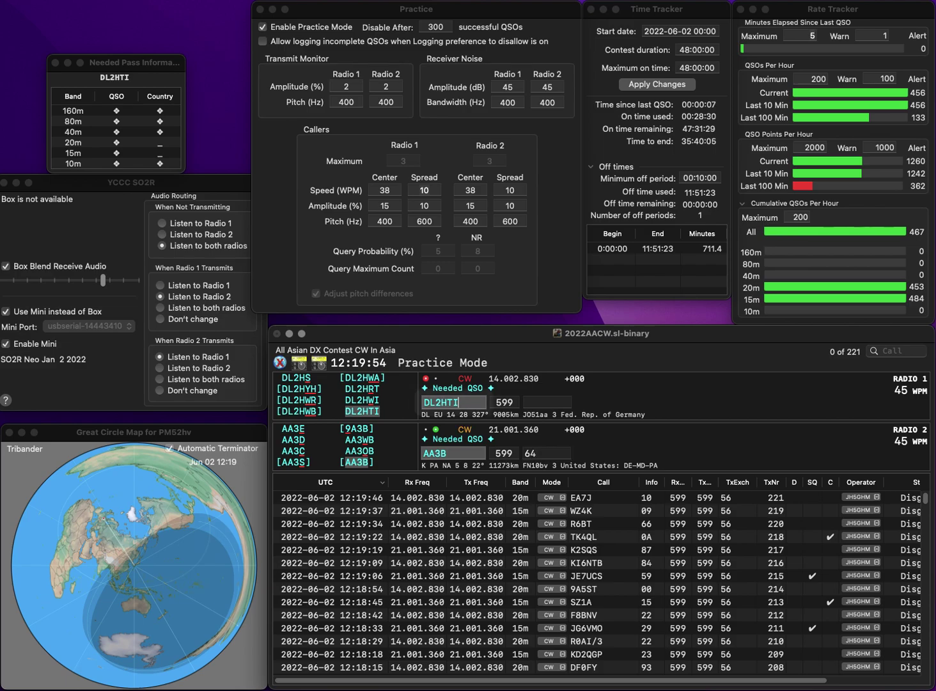
key(Return)
key(space)
text(37)
key(Return)
text(HA1RJ)
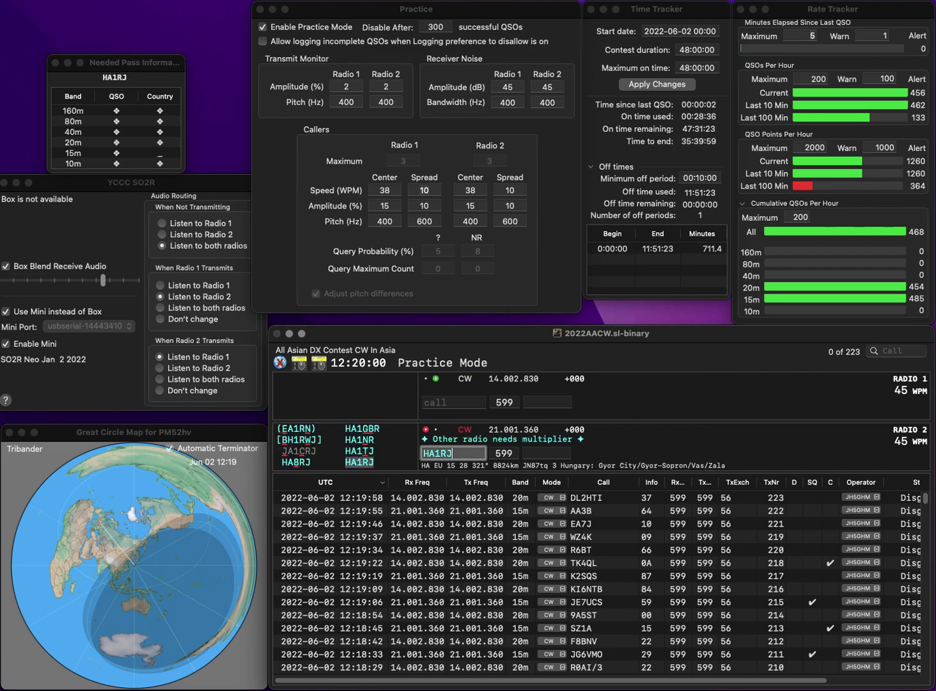
key(Return)
text(BU2BE)
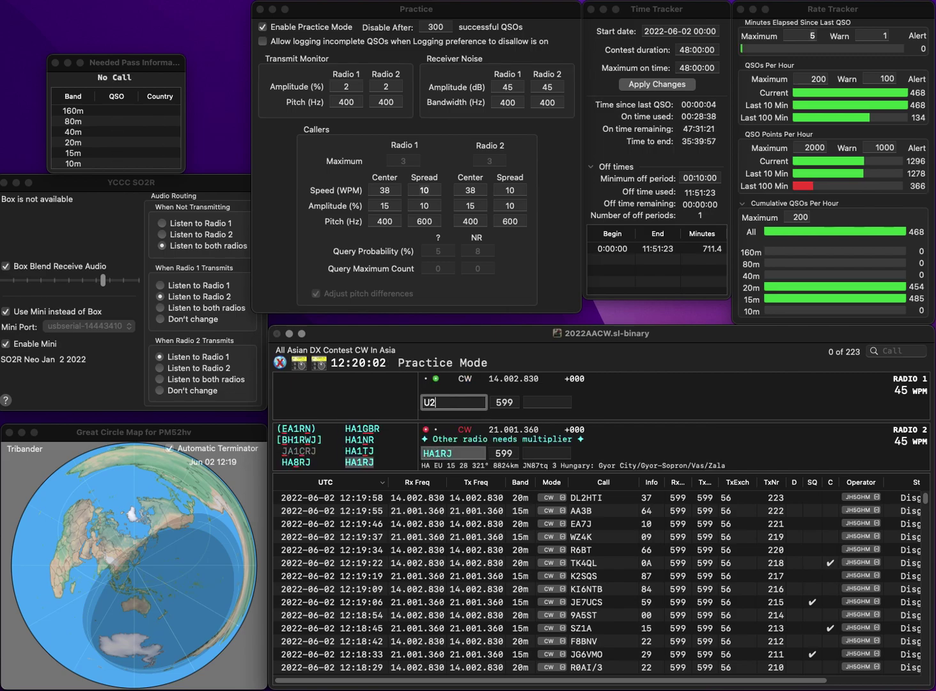
key(Return)
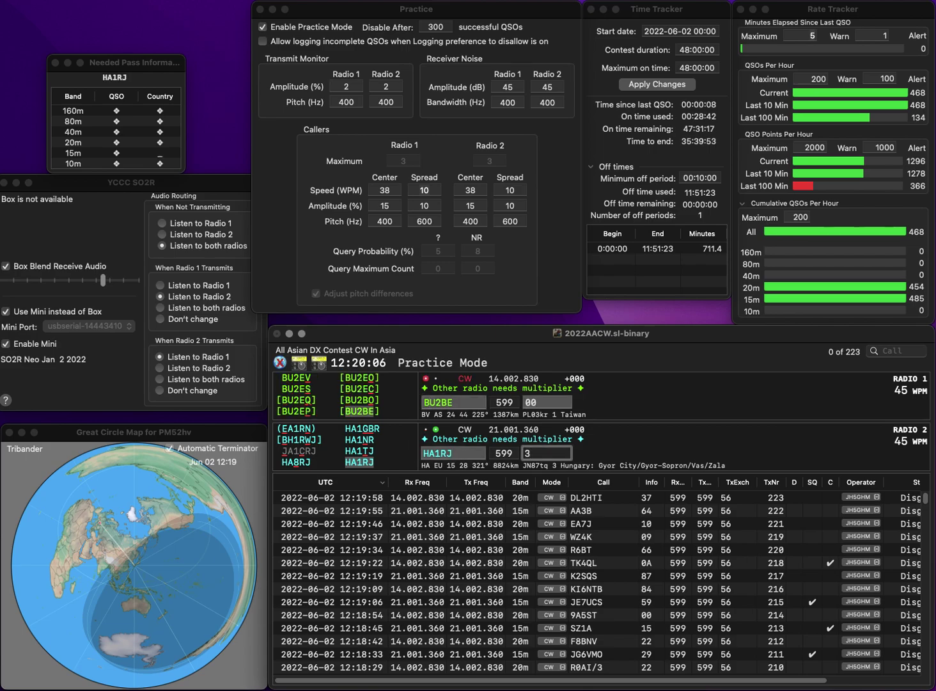
Step: Log HA1RJ on Radio 2 with received exchange 30 and BU2BE on Radio 1 with received exchange 78
text(30)
key(Return)
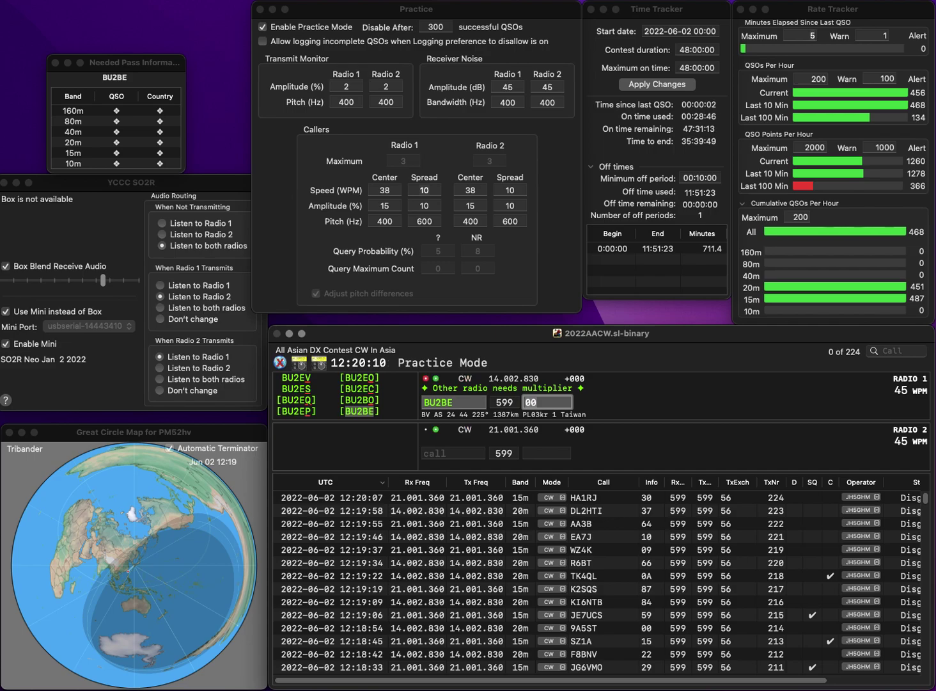
text(78)
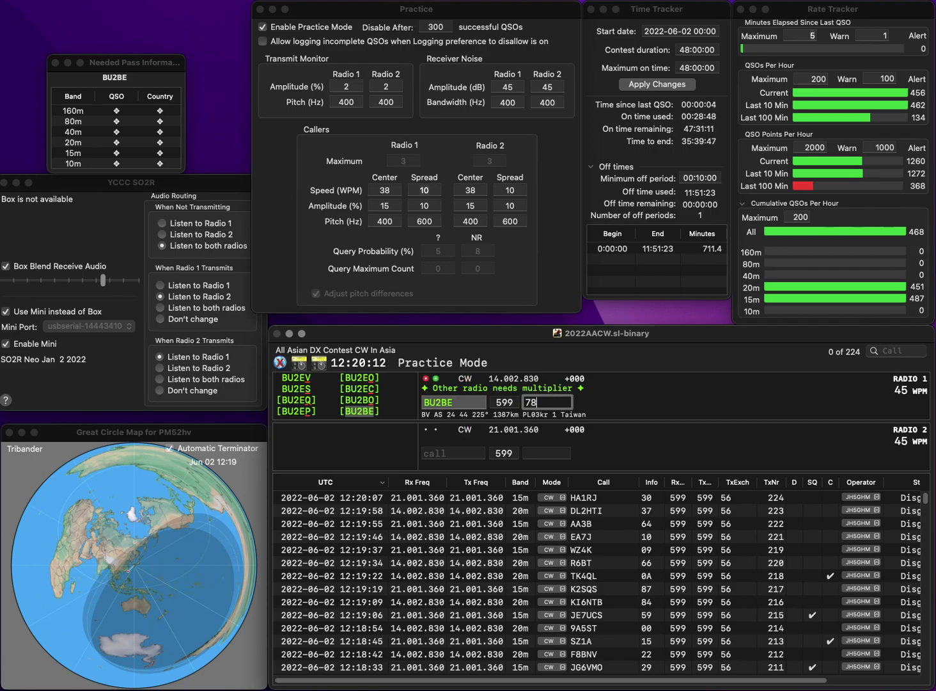
key(Return)
Step: Answer UA4I on Radio 2 and KO6TX on Radio 1
text(U)
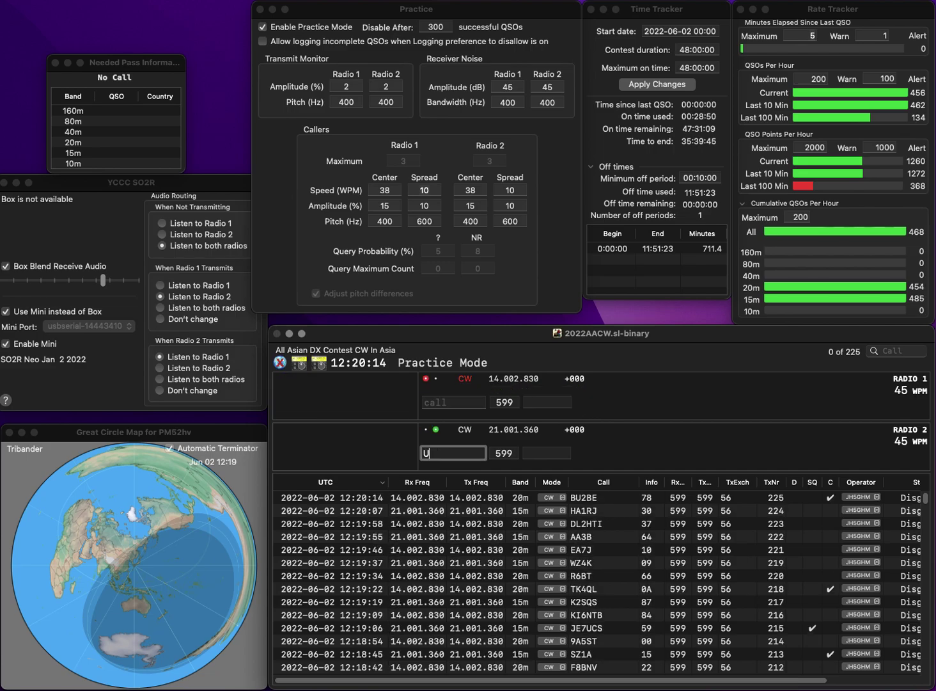
text(A4I)
key(Return)
text(KO6TX)
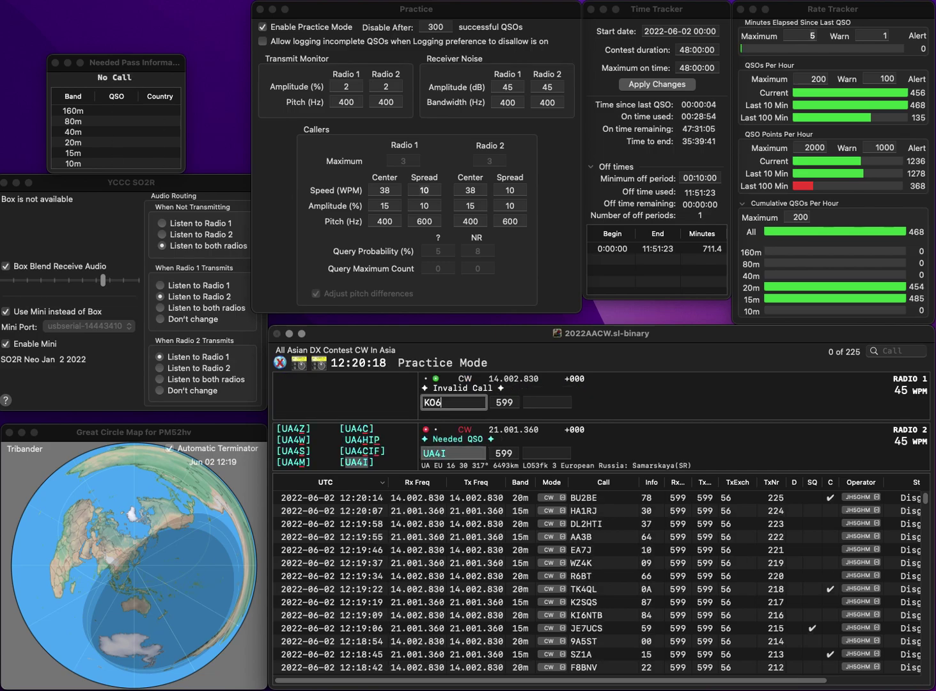
key(Return)
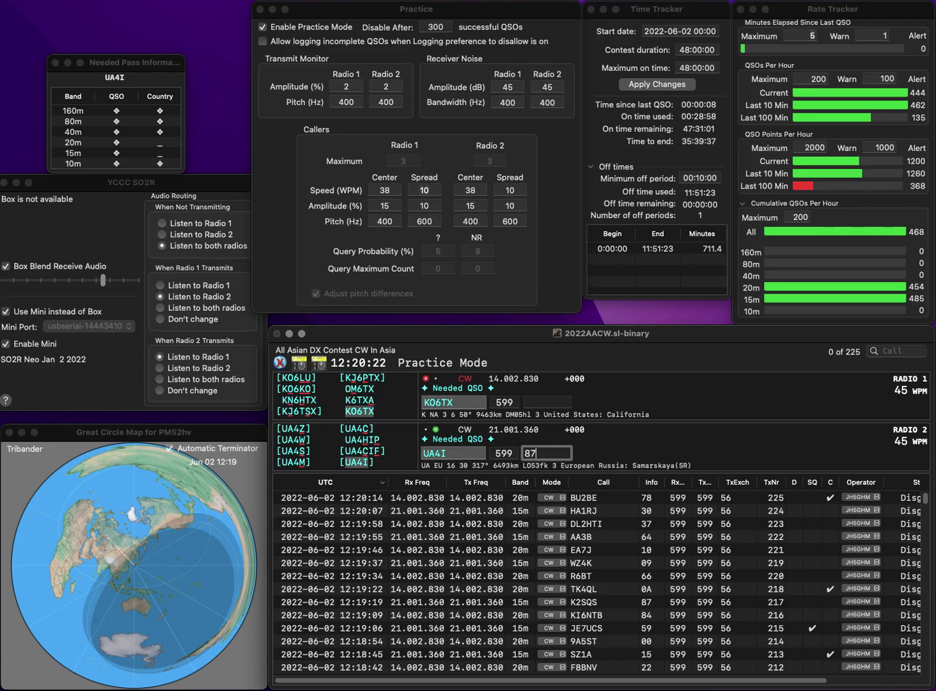
Step: Log UA4I on Radio 2 with received exchange 87 and KO6TX on Radio 1 with received exchange 41
key(Return)
text(41)
key(Return)
Step: Answer K1UY on Radio 2 and DL4LBK on Radio 1
text(K)
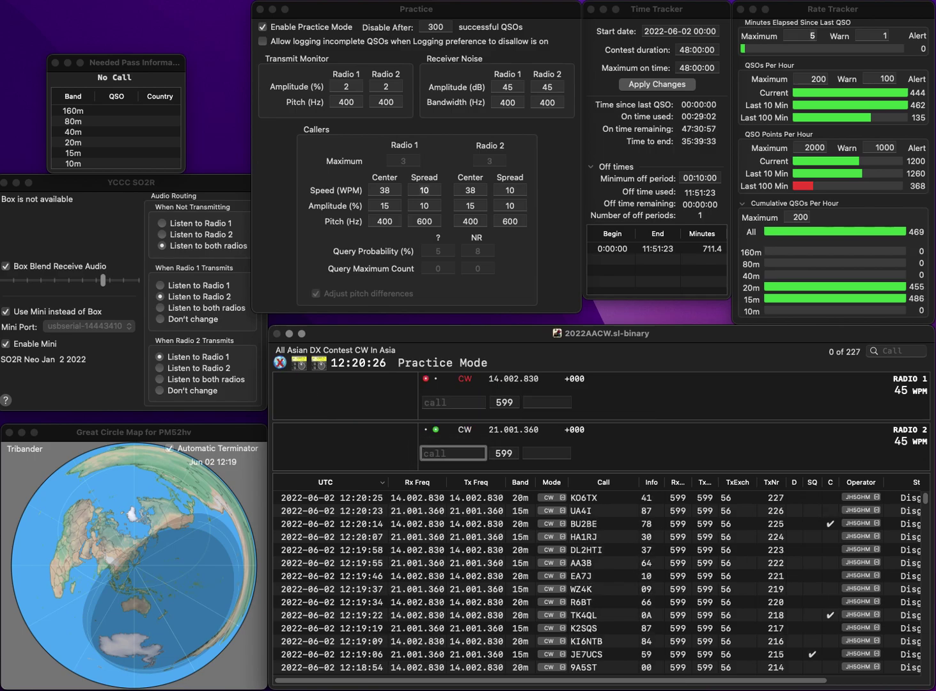
text(1UY)
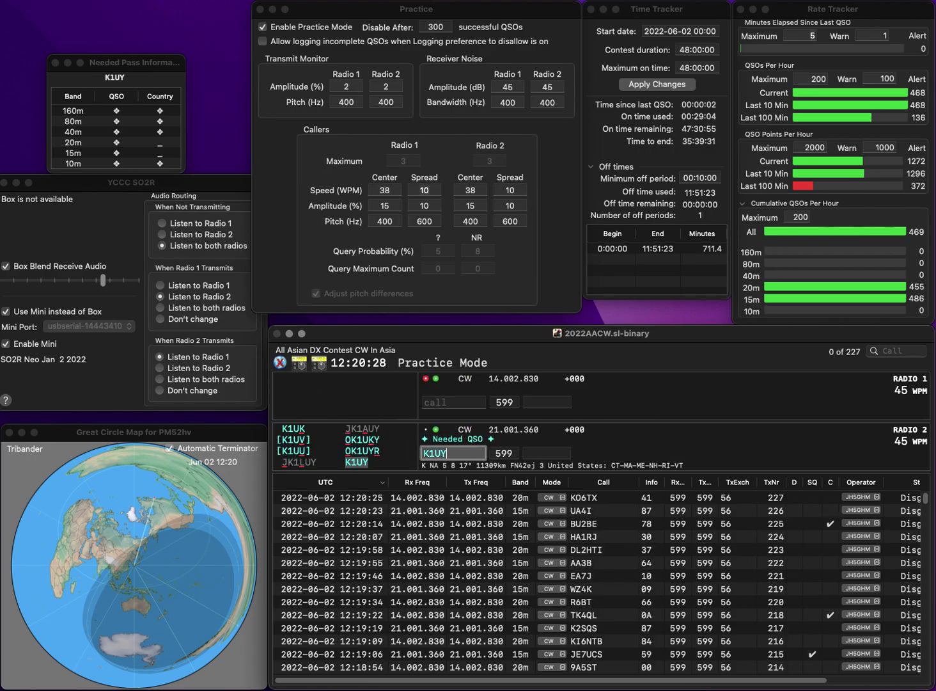
key(Return)
text(DL4LBK)
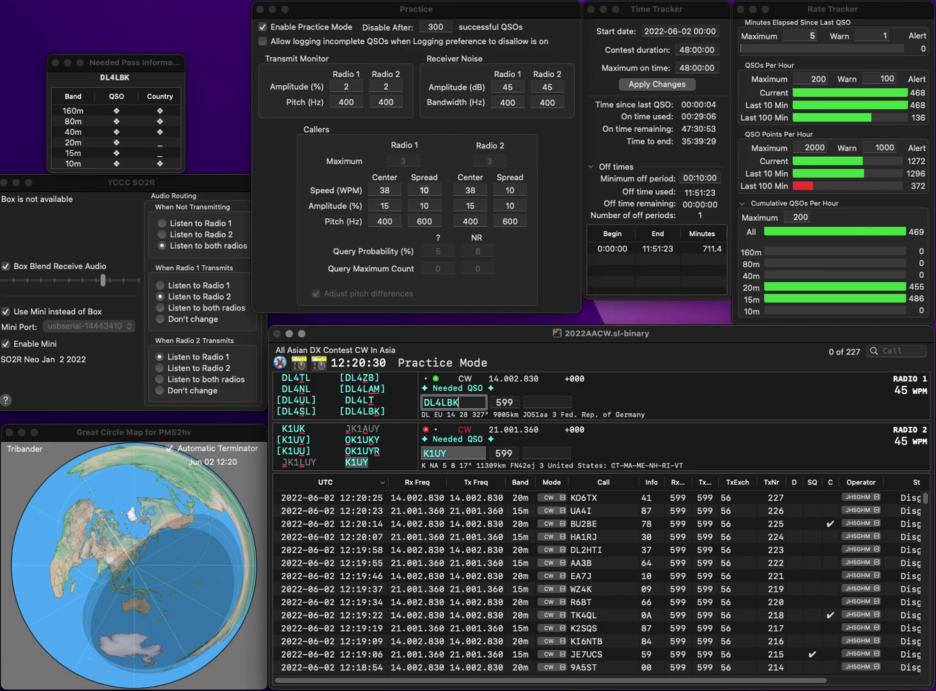
key(Return)
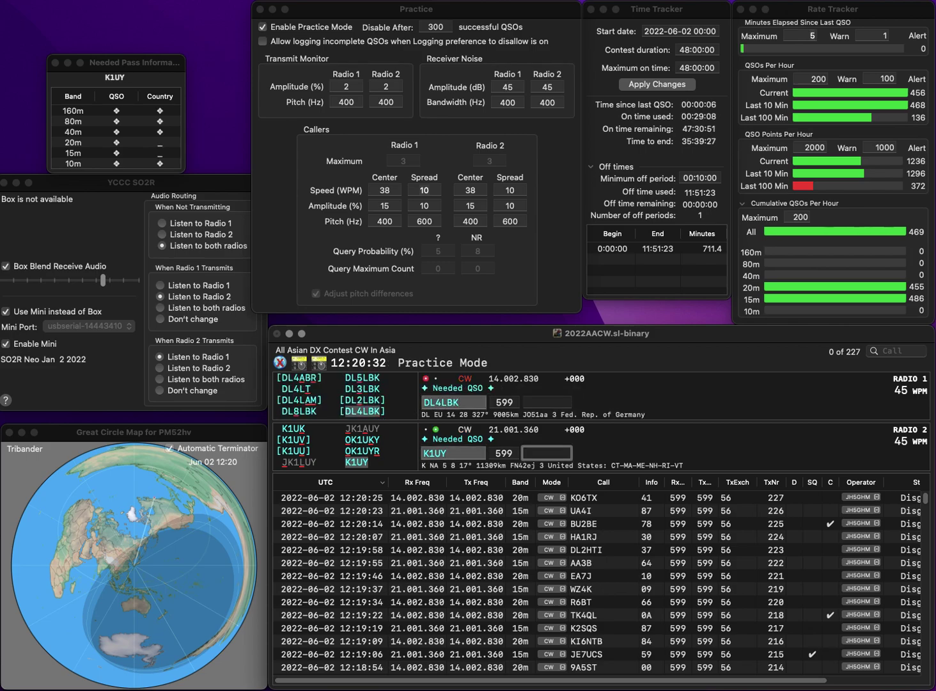
Step: Log K1UY on Radio 2 with received exchange 86 and DL4LBK on Radio 1 with received exchange 38
text(86)
key(Return)
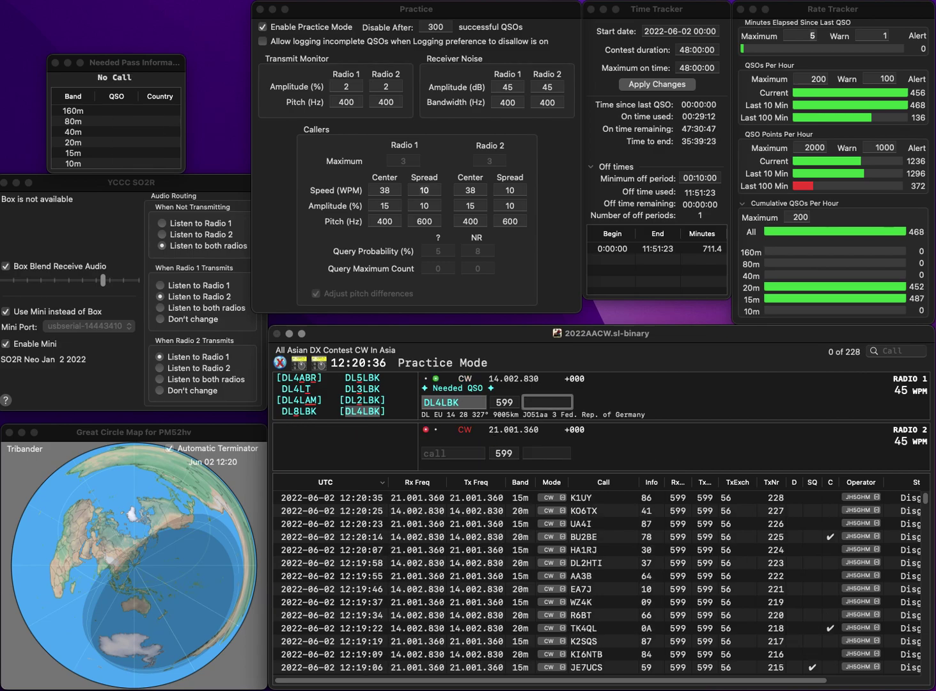
text(38)
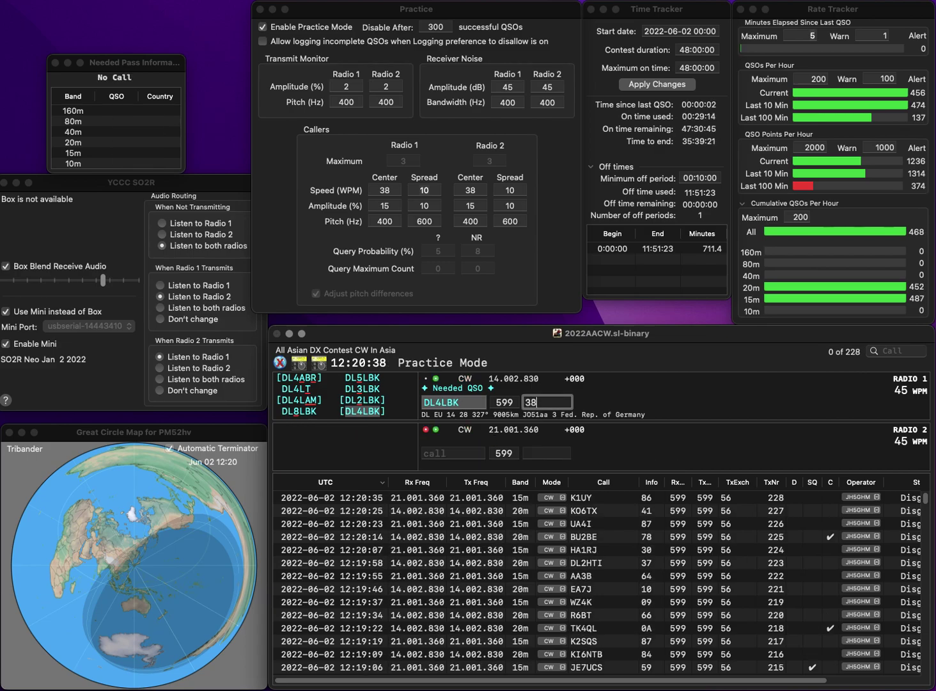
key(Return)
Step: Answer SP9MZH on Radio 2 and OM5TZ on Radio 1
text(SP9MZH)
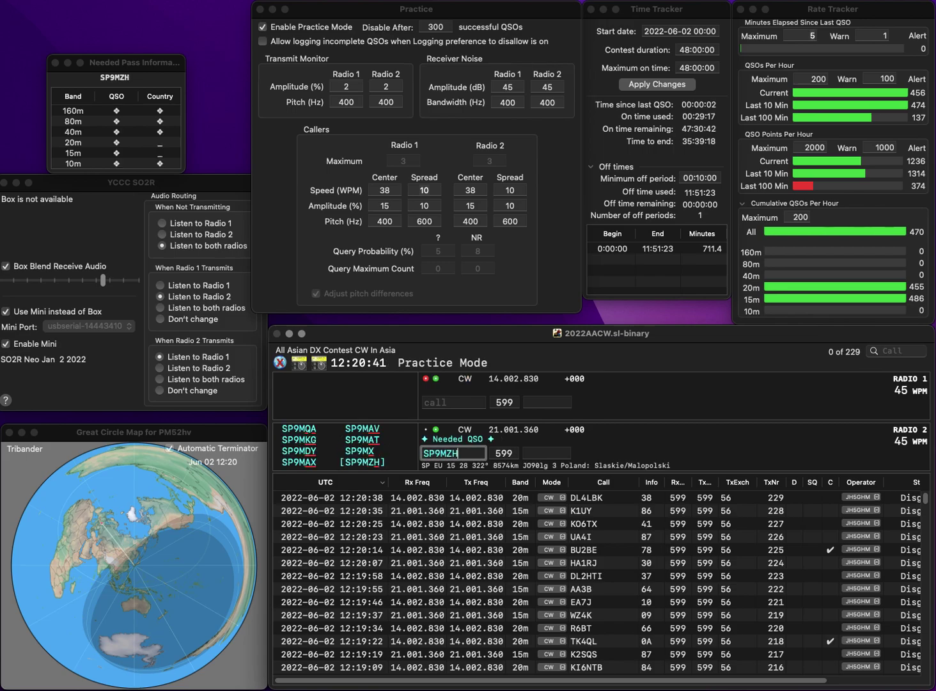
key(Return)
text(OM5TZ)
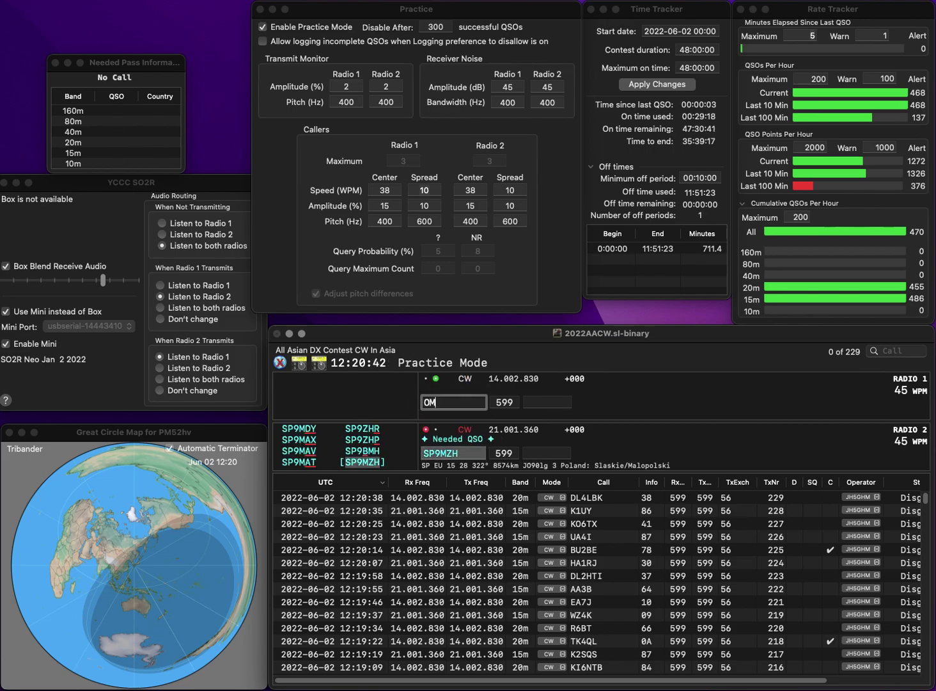
key(space)
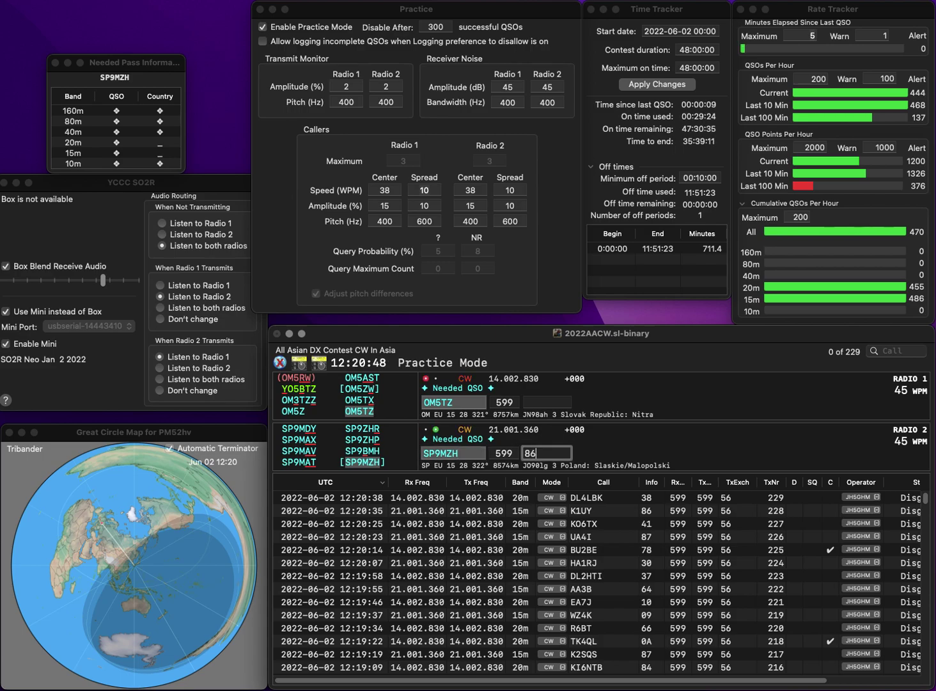
key(Return)
text(59)
key(Return)
text(J)
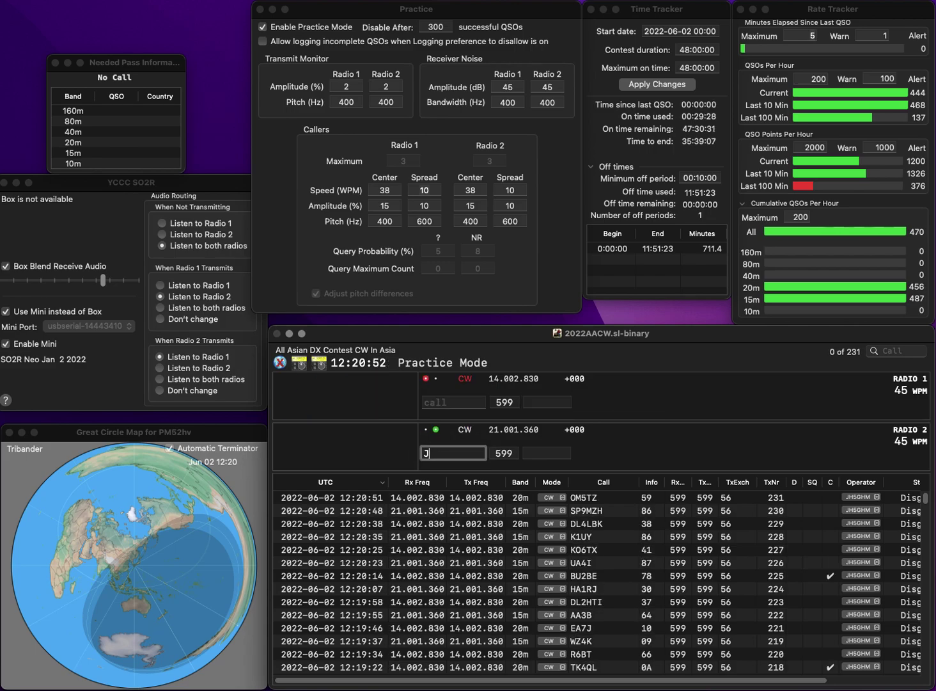
text(P1JZR)
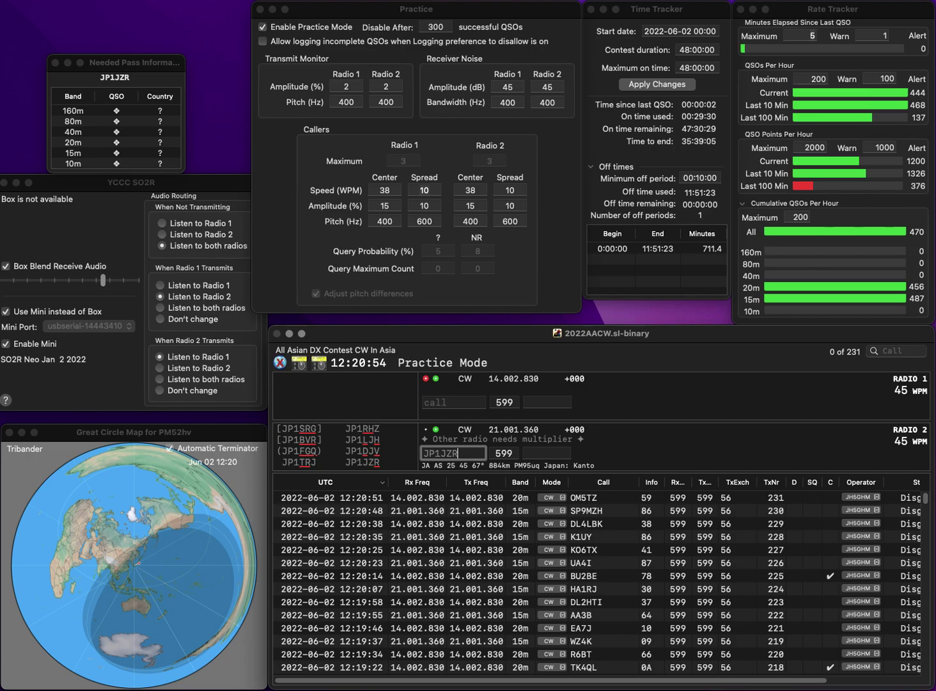
key(Return)
text(1B)
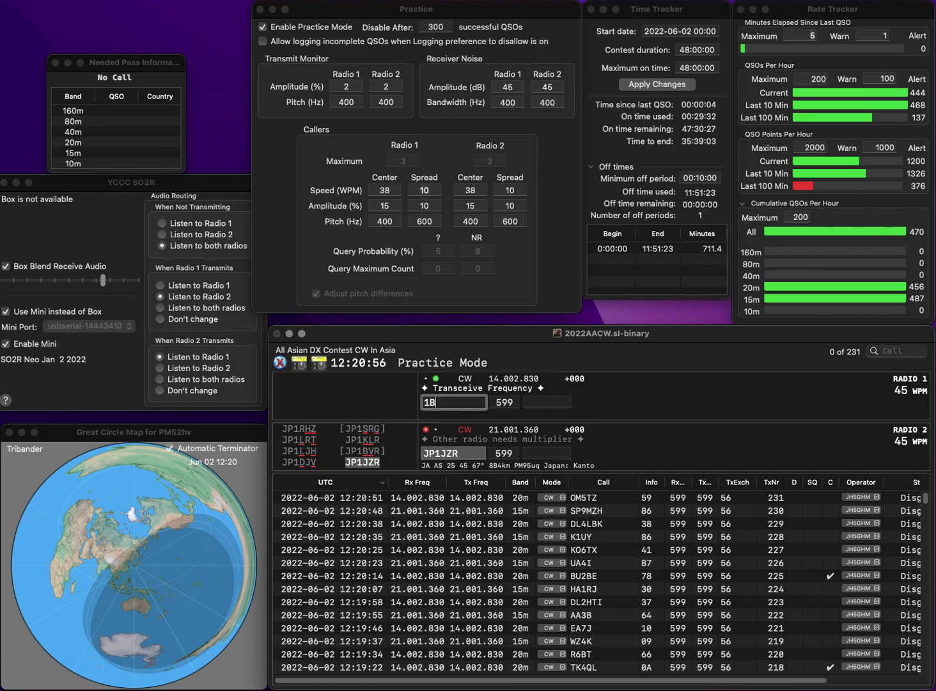
text(P)
key(Home)
text(EA)
key(Return)
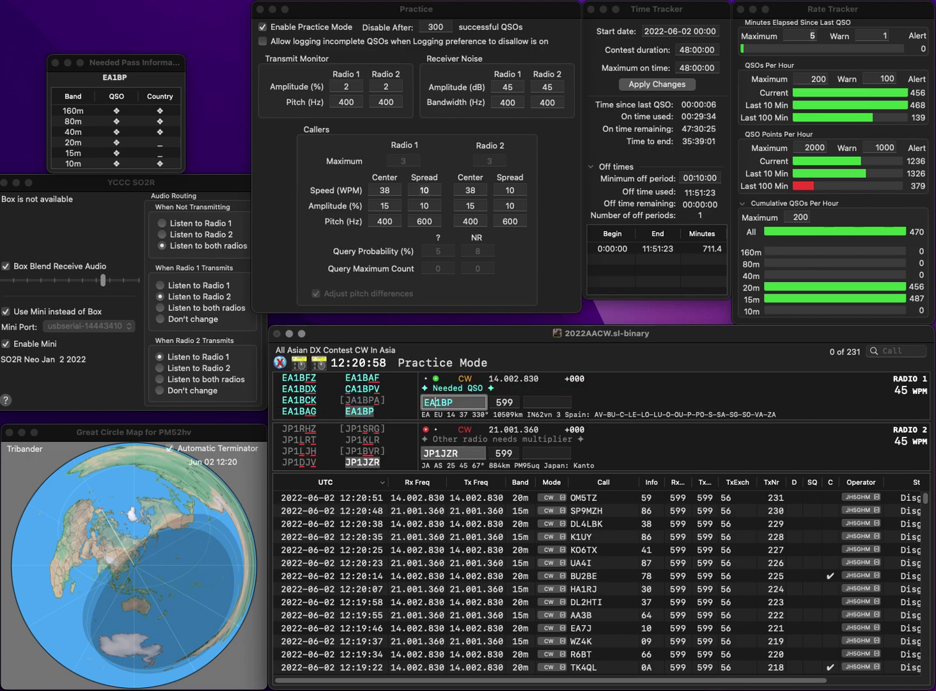
key(Return)
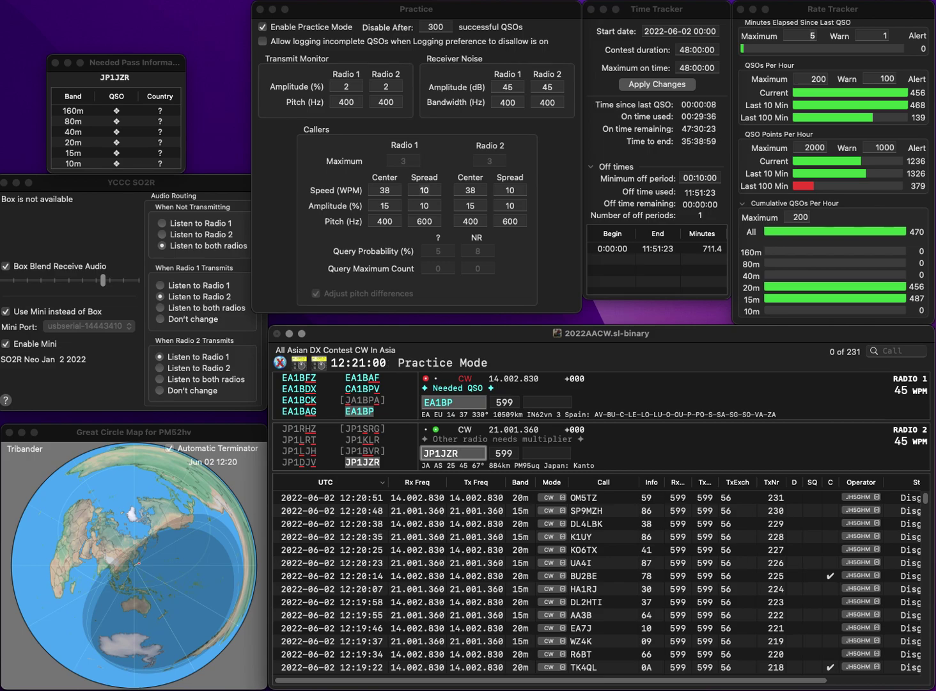
key(space)
text(91)
key(Return)
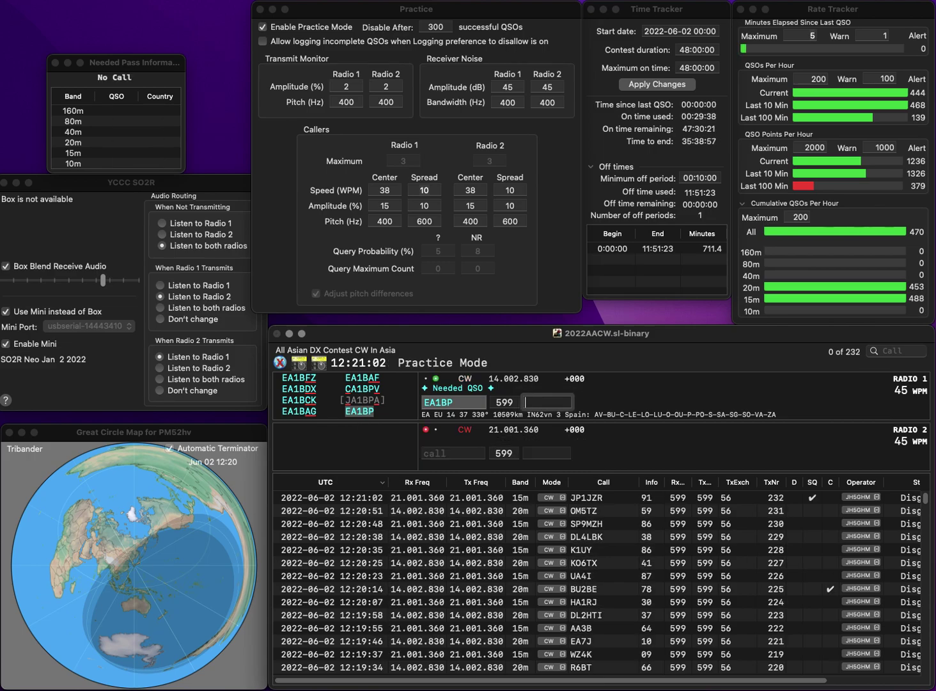
text(78)
key(Return)
Step: Answer R8OA on Radio 2 and enter the partial call sign 6FVH on Radio 1
text(R80A)
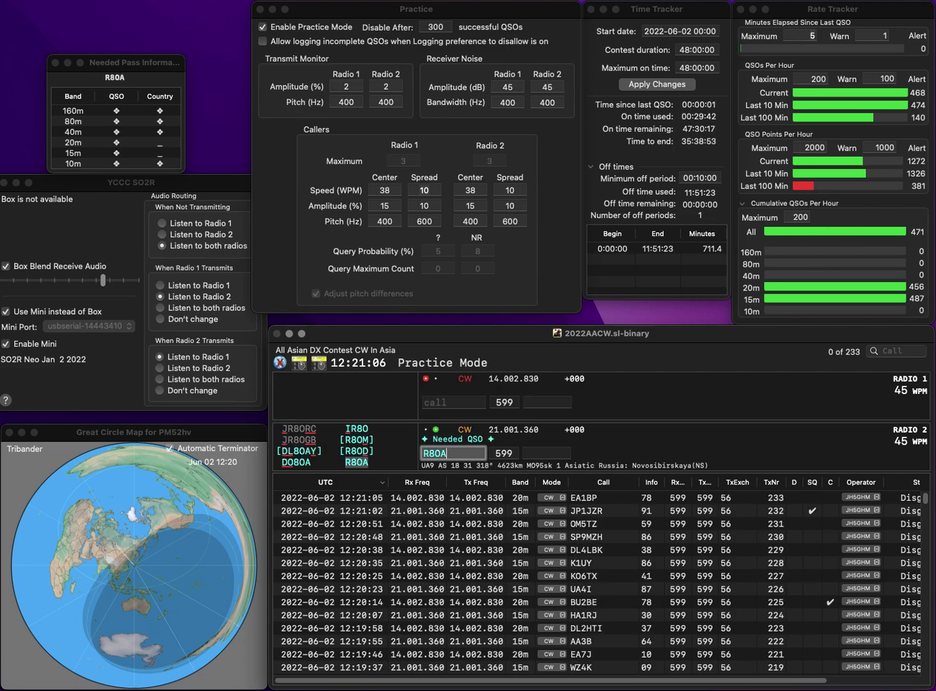
key(Return)
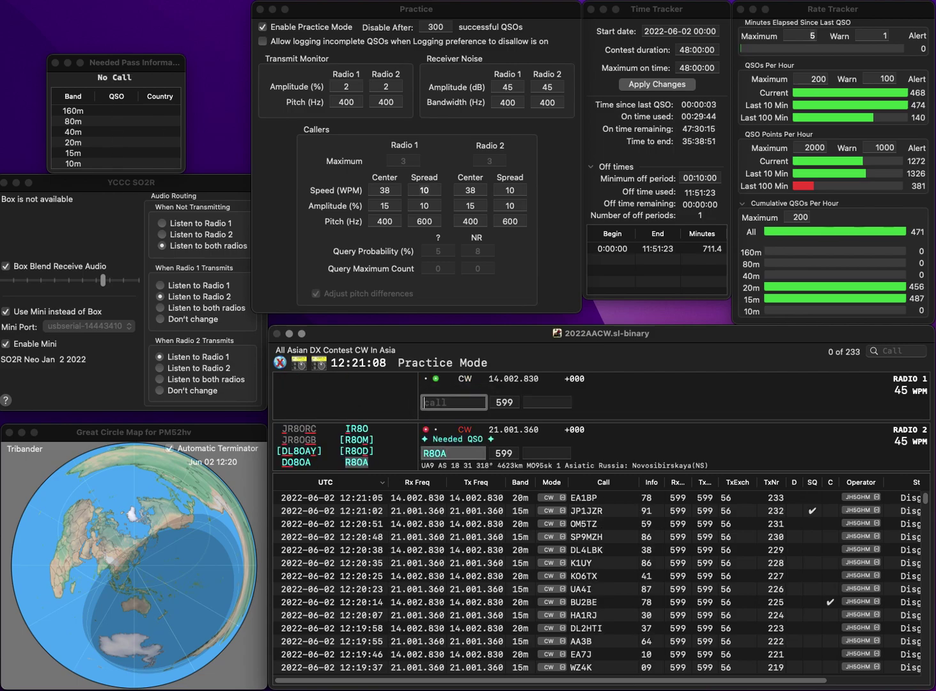
text(6FVH)
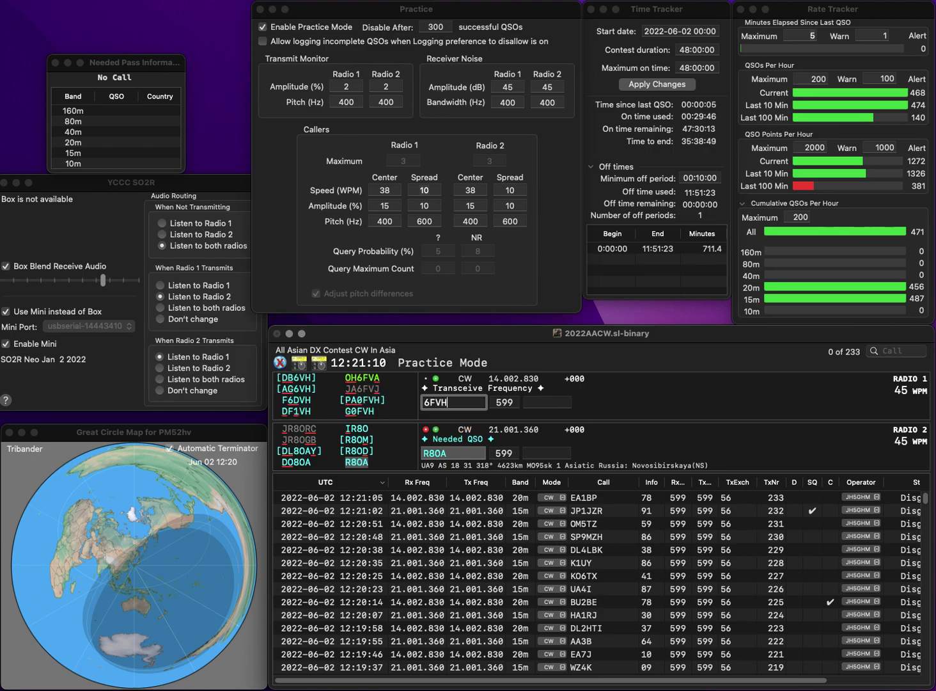
key(Return)
key(space)
key(space)
key(Left)
key(Left)
key(BackSpace)
text(9)
key(Return)
Step: Clear Radio 1's call sign entry and log R9OA on Radio 2 with received exchange 77
key(Escape)
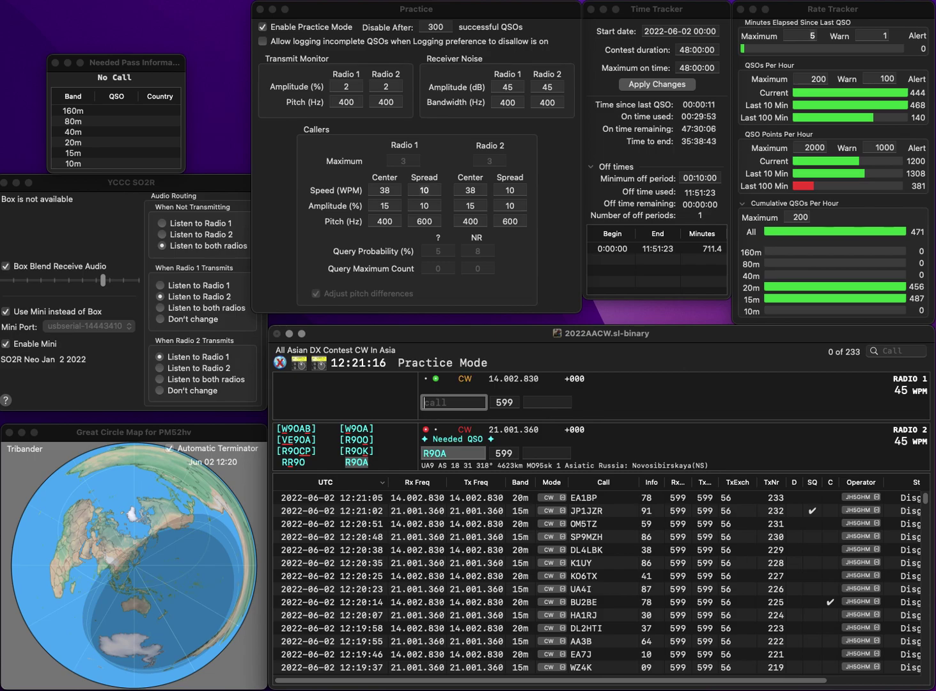
text(77)
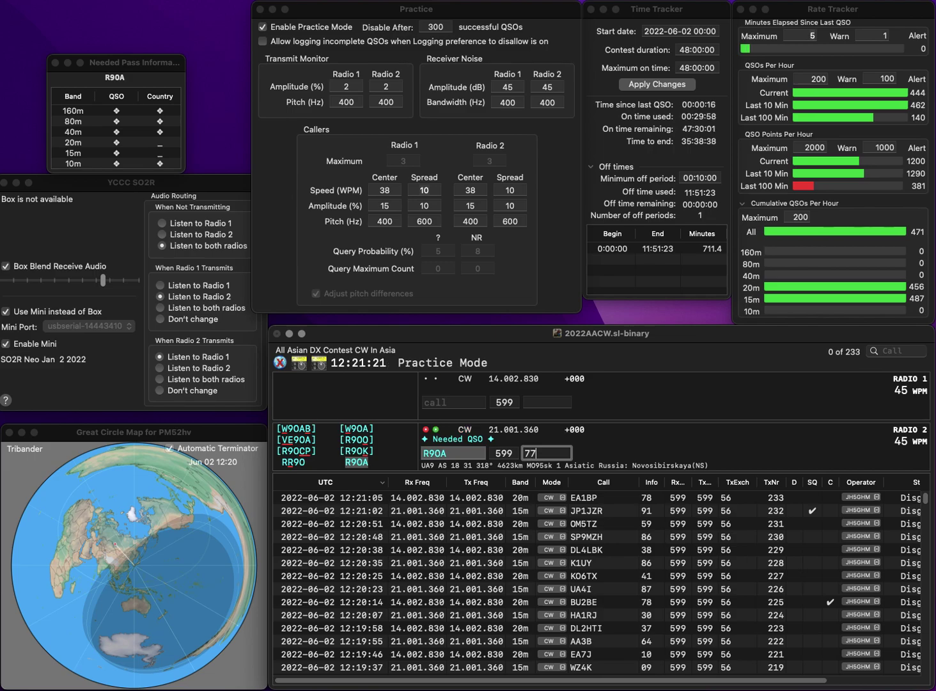
key(Return)
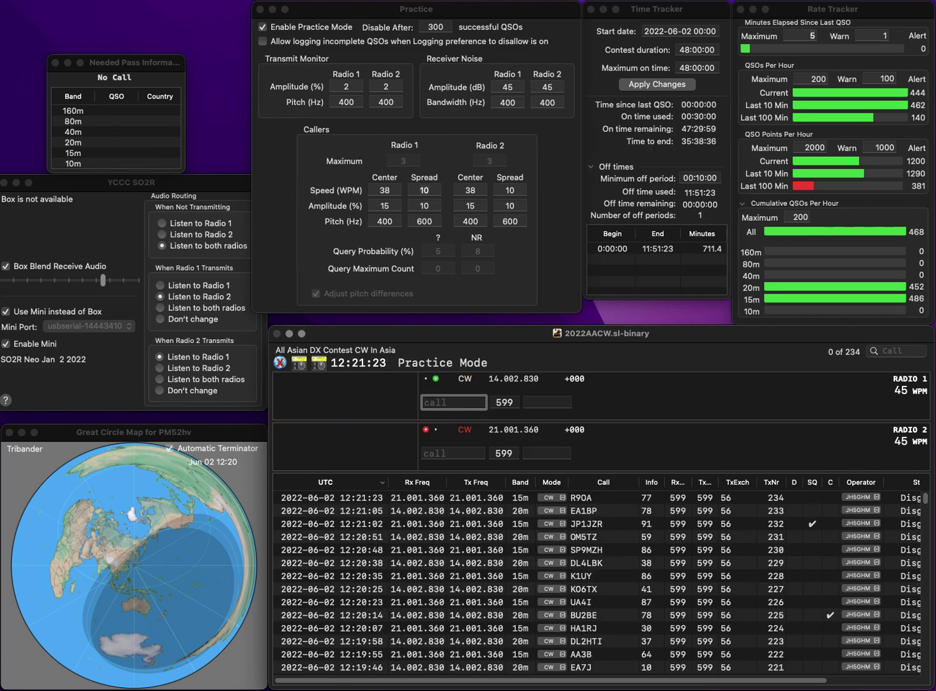
text(CX4SS)
key(Left)
key(Left)
key(Left)
key(BackSpace)
key(BackSpace)
text(XK)
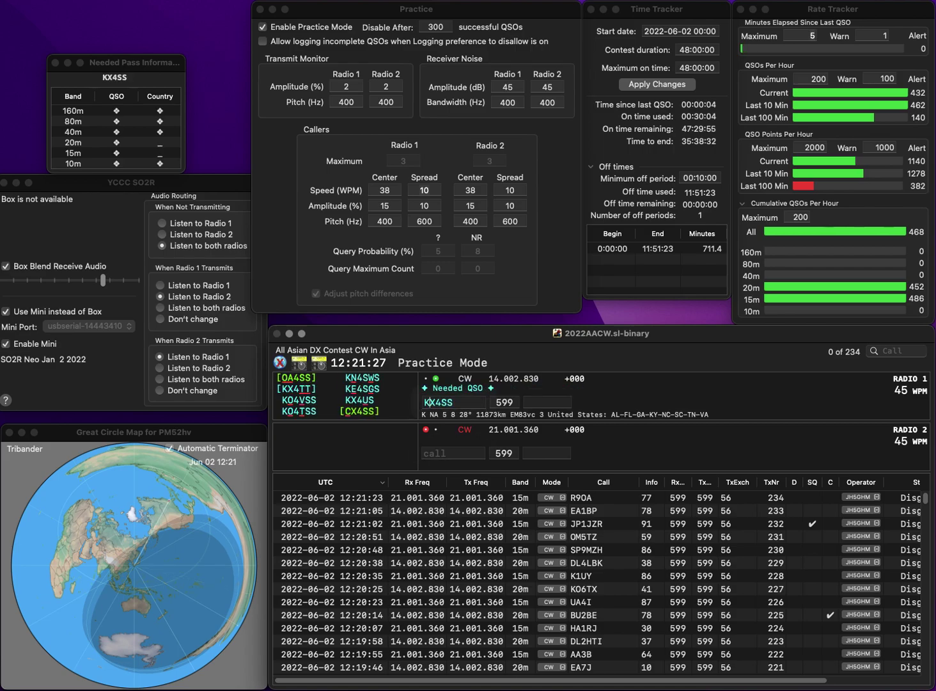
key(Return)
text(G8U)
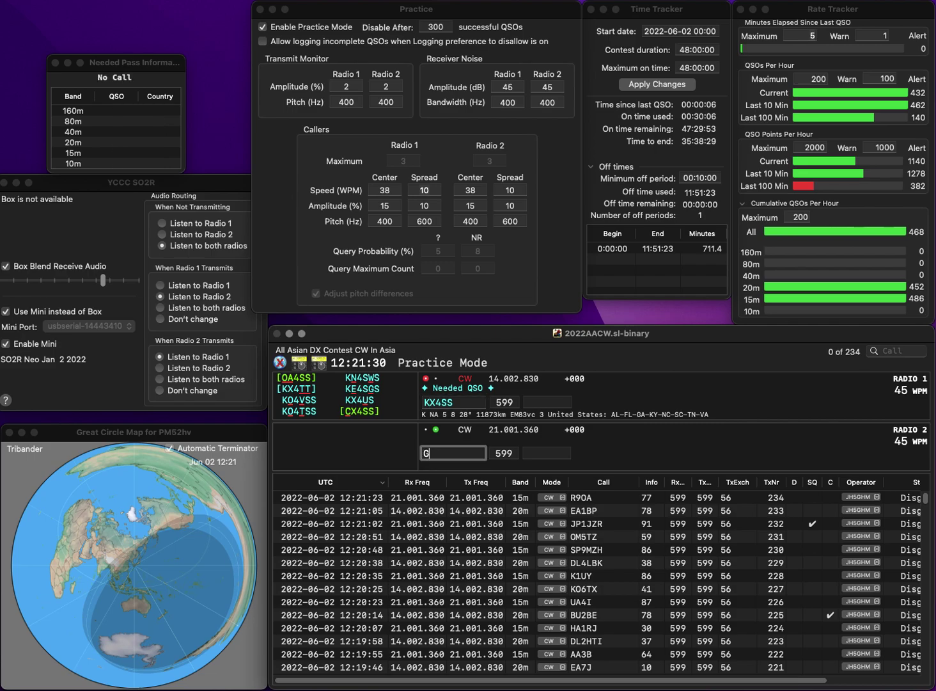
key(Home)
text(R)
key(Return)
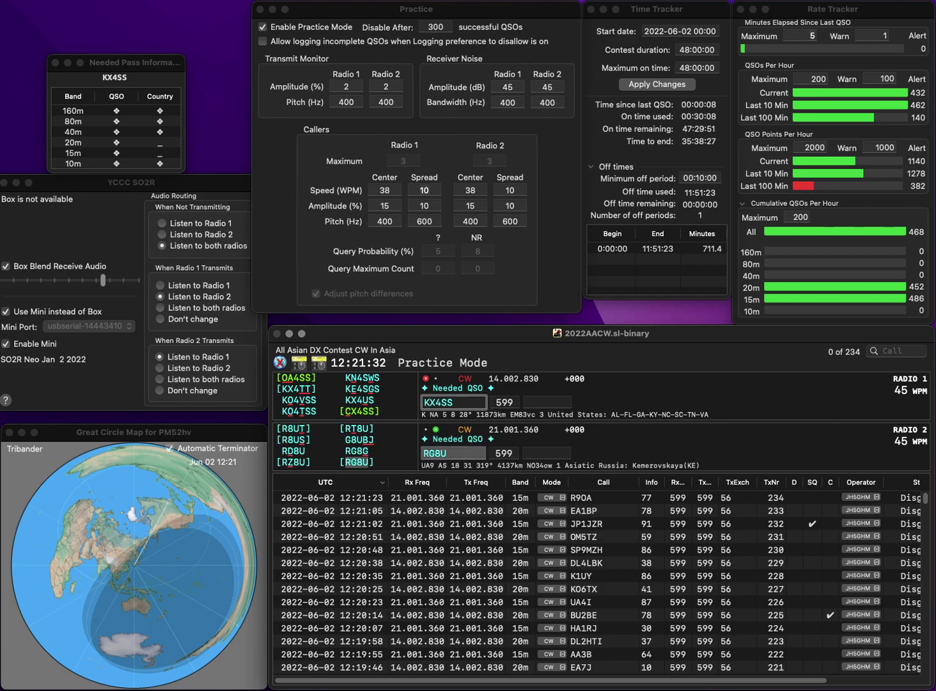
Step: Correct Radio 1's call sign to CX4SS and send it again
key(BackSpace)
text(C)
key(Return)
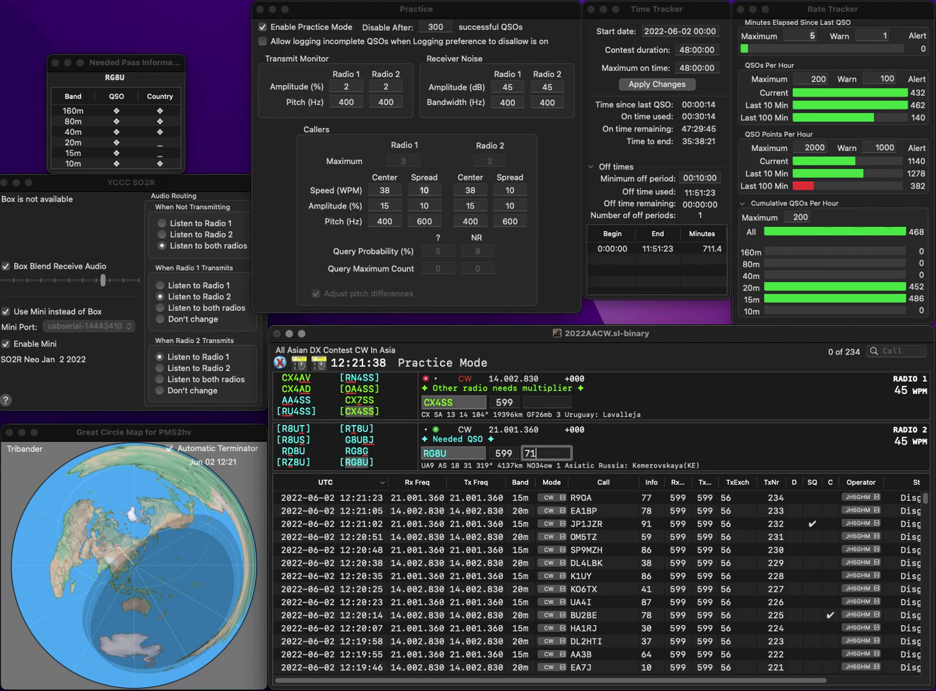
Step: Log RG8U on Radio 2 with received exchange 71 and CX4SS on Radio 1 with received exchange 39
key(Return)
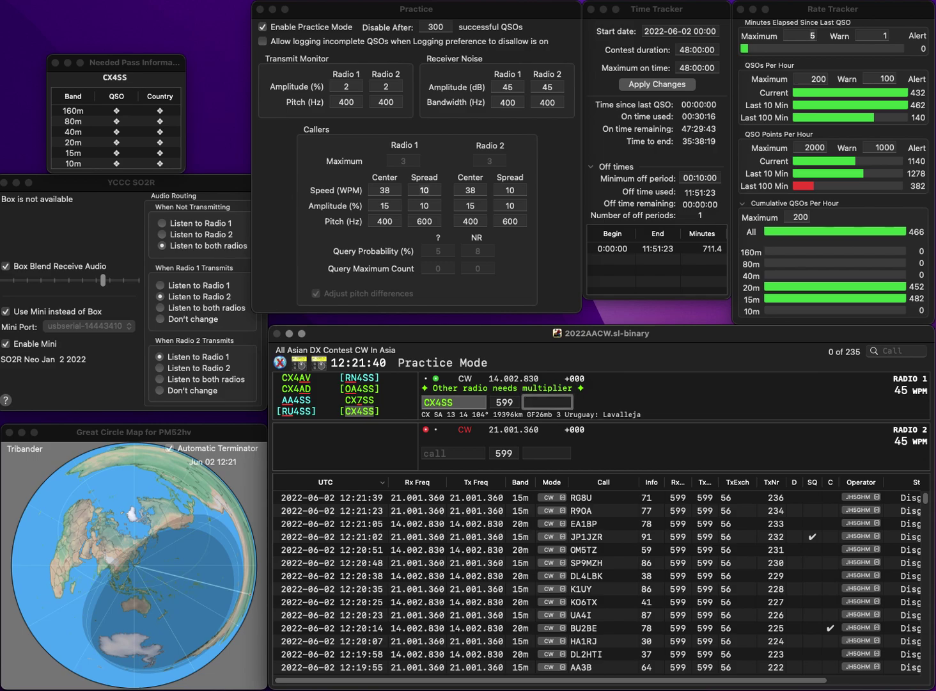
text(39)
key(Return)
text(VK4MAZ)
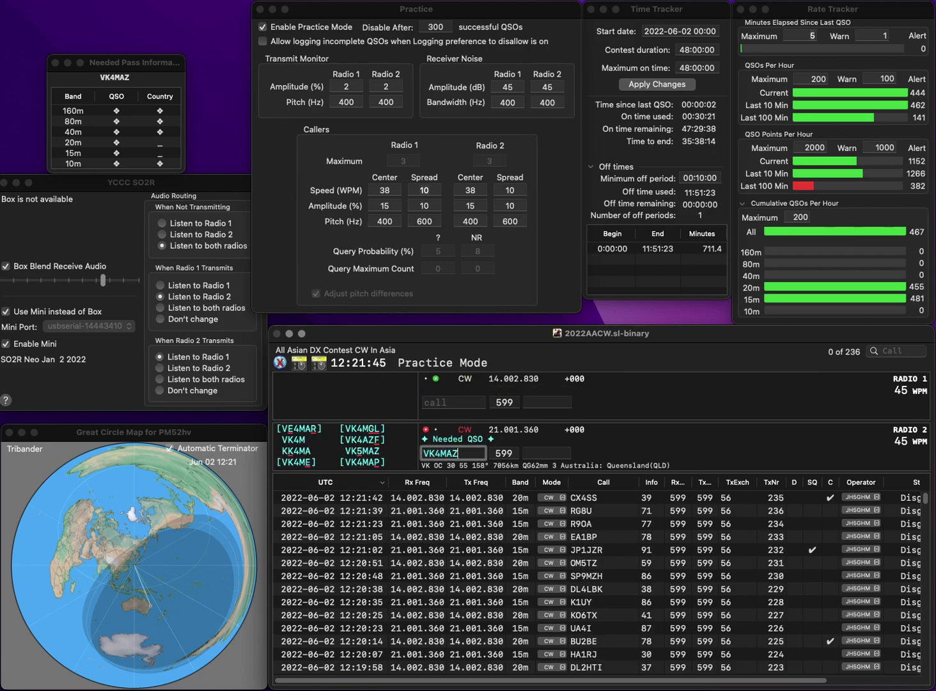
key(Return)
text(MI7DKR)
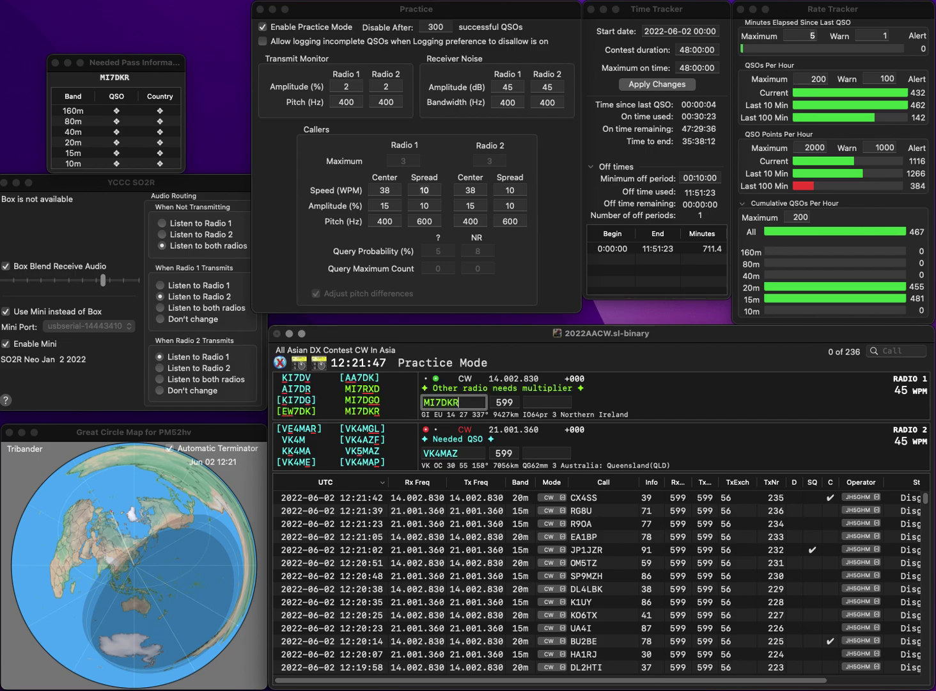
key(Return)
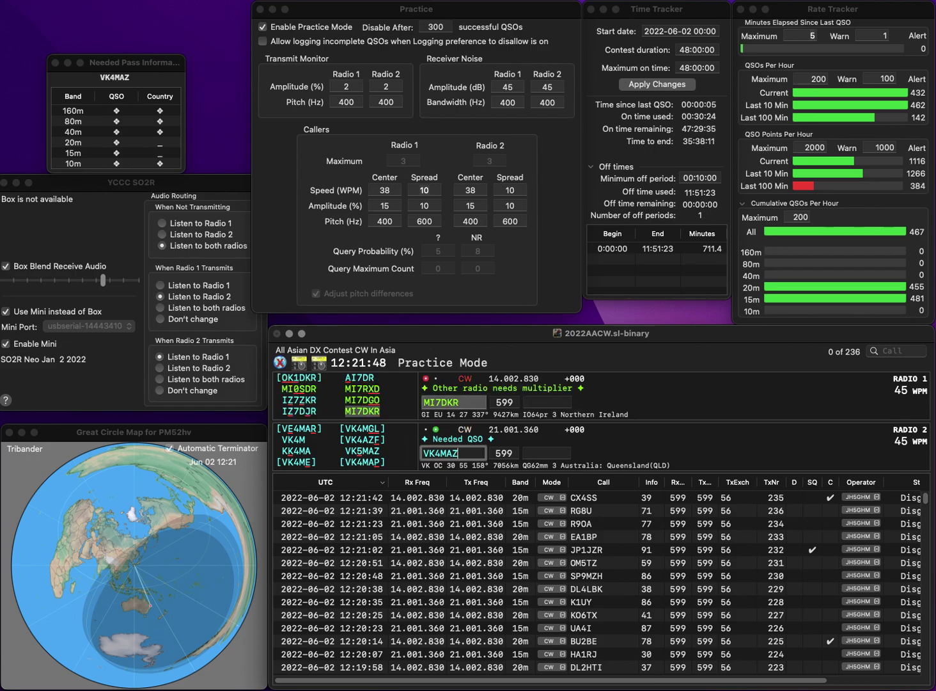
key(BackSpace)
text(5)
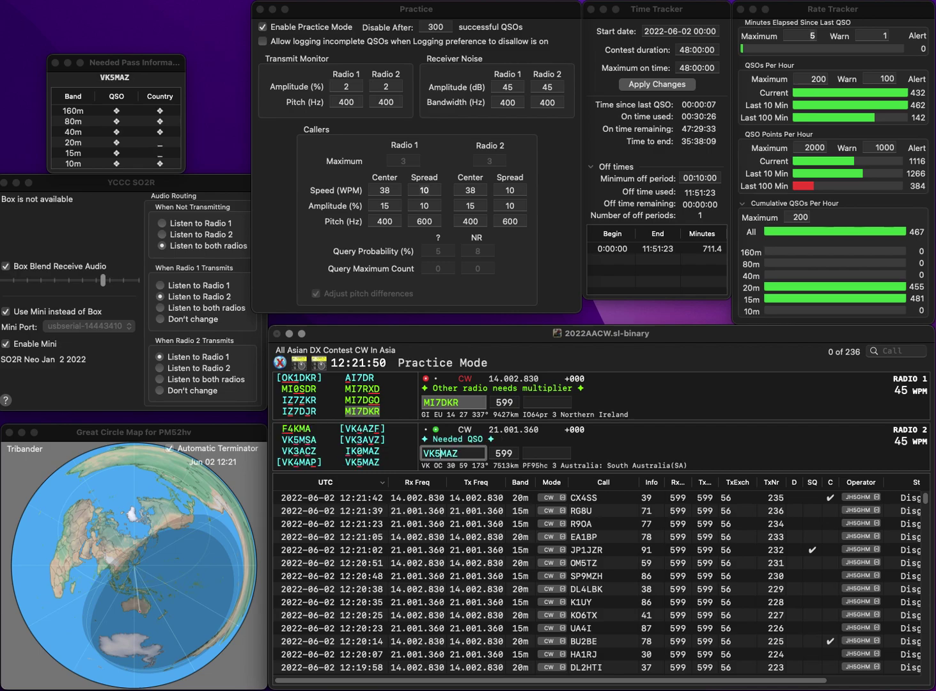
key(Return)
key(space)
text(45)
key(Return)
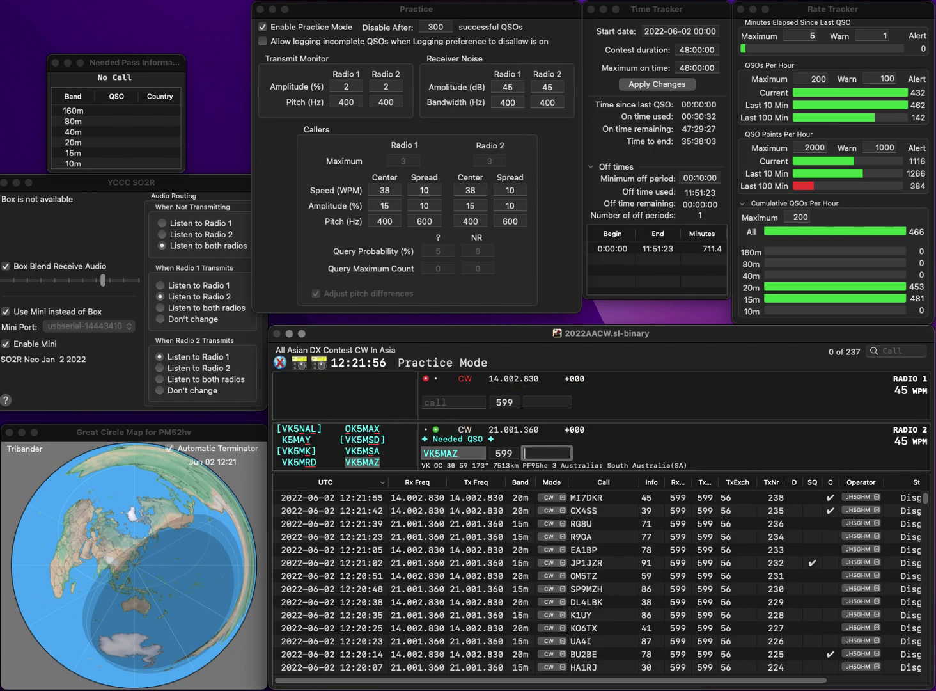
text(08)
key(Return)
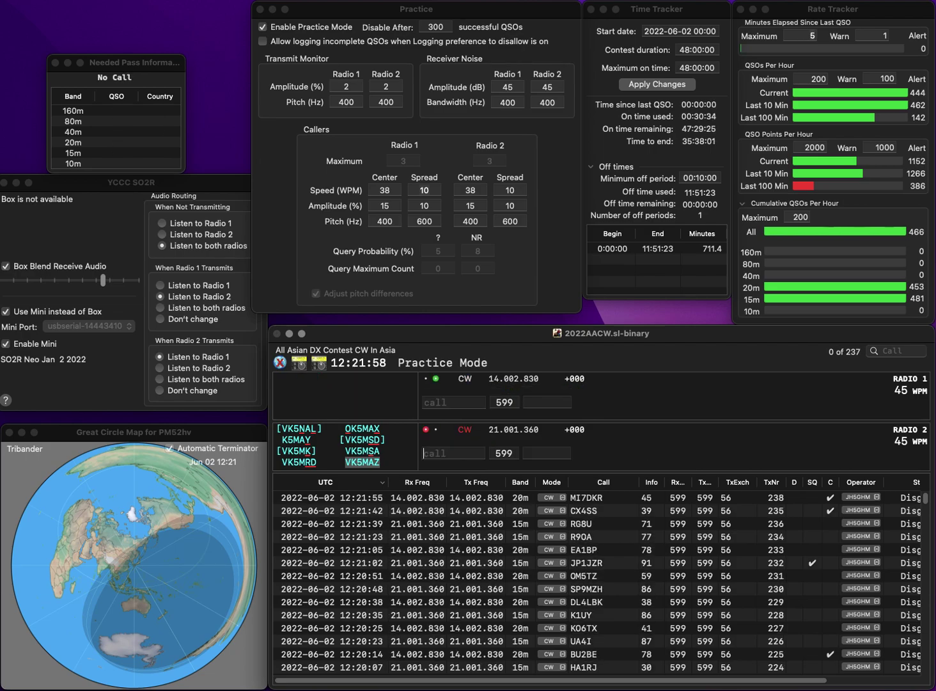
Step: Answer EI7HBB on Radio 1 and OM6M on Radio 2
text(EI7HBB)
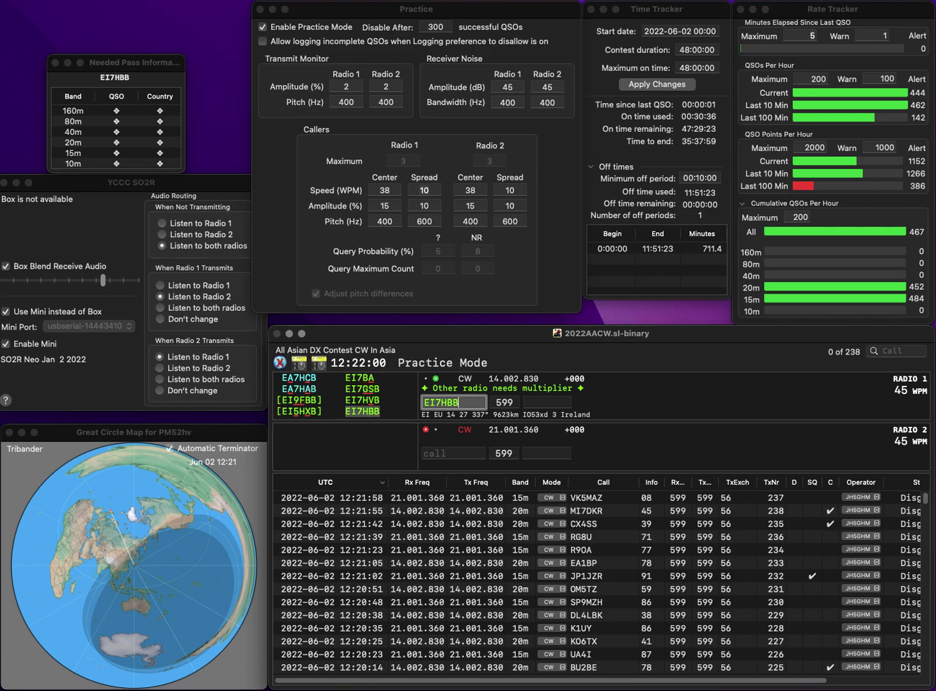
key(Return)
text(OM)
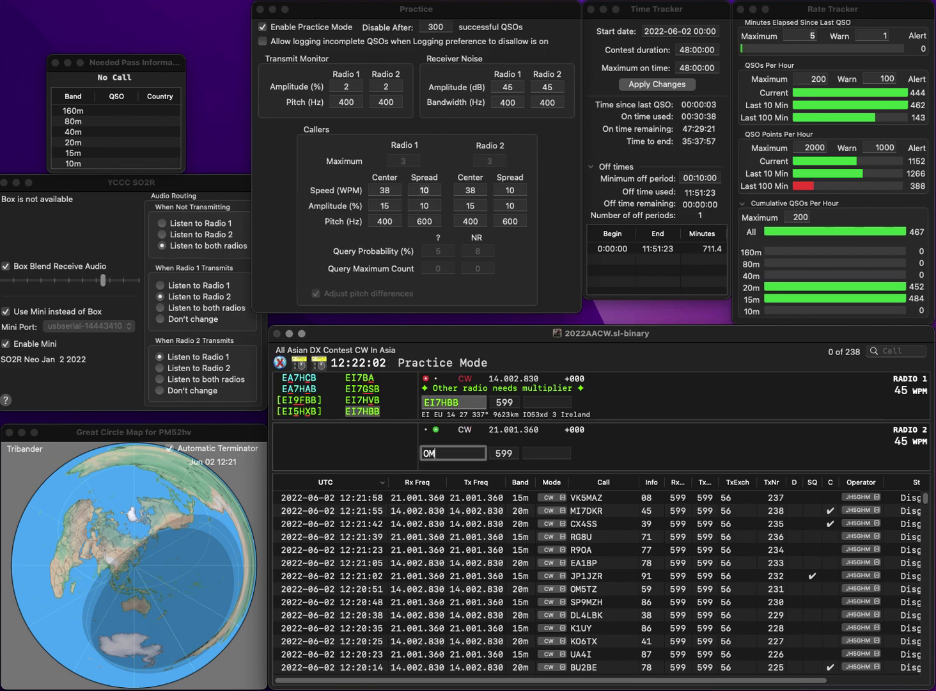
text(6M)
key(Return)
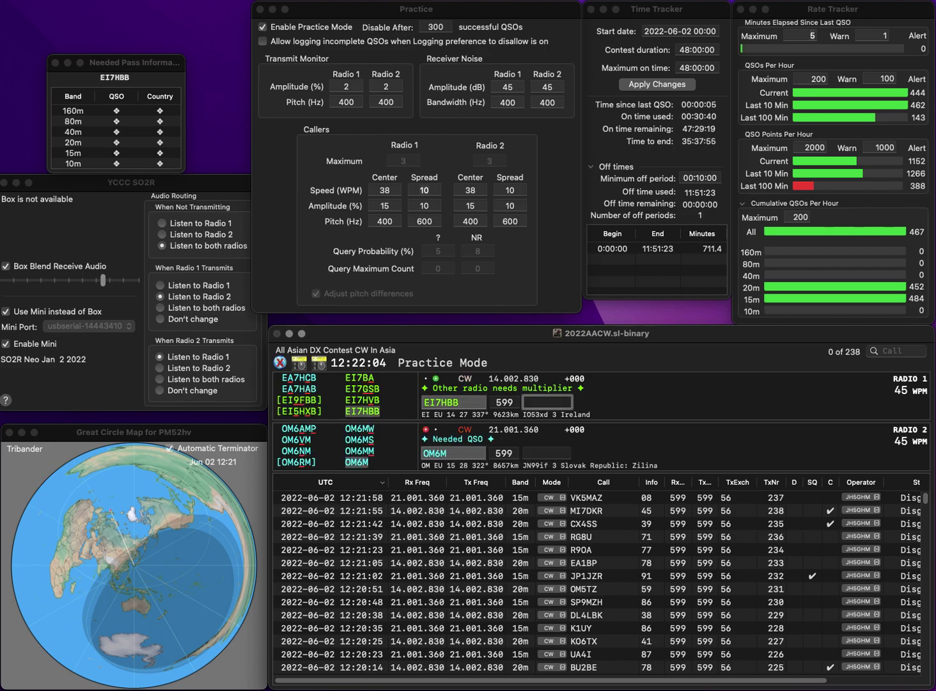
text(47)
key(Return)
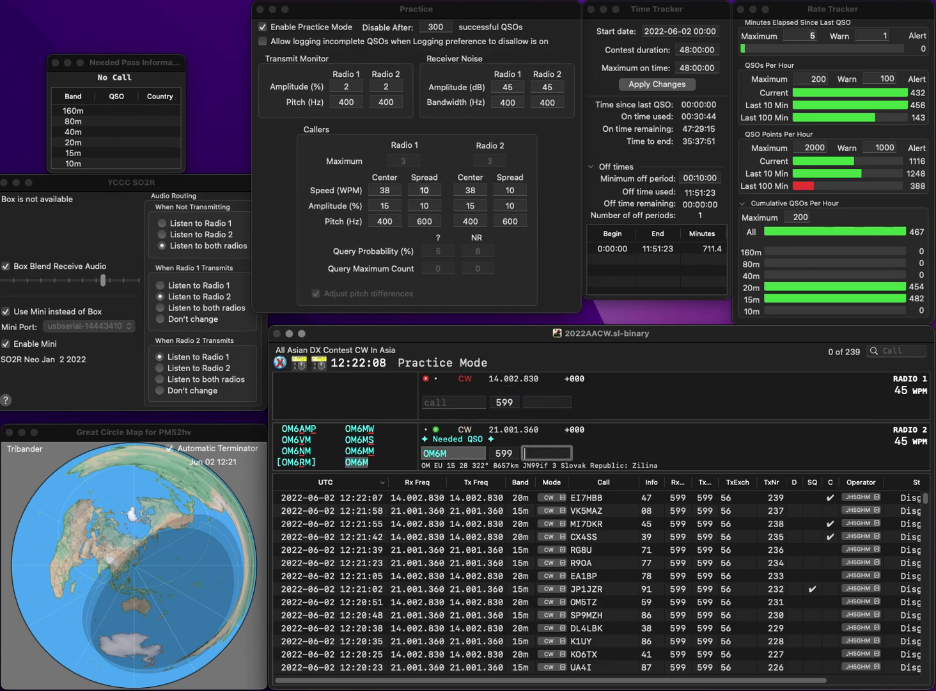
text(98)
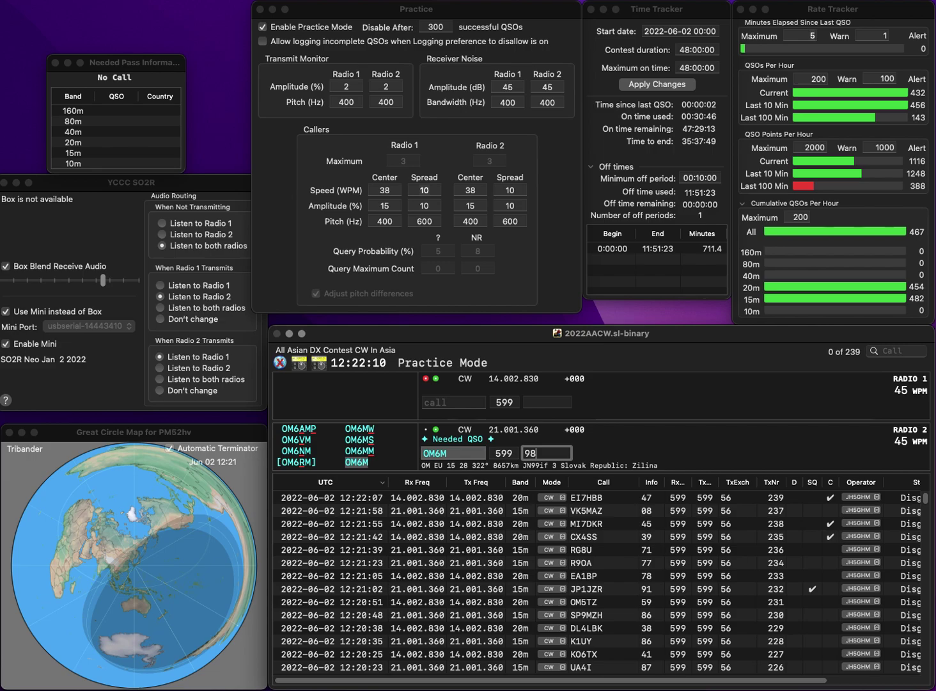
key(Return)
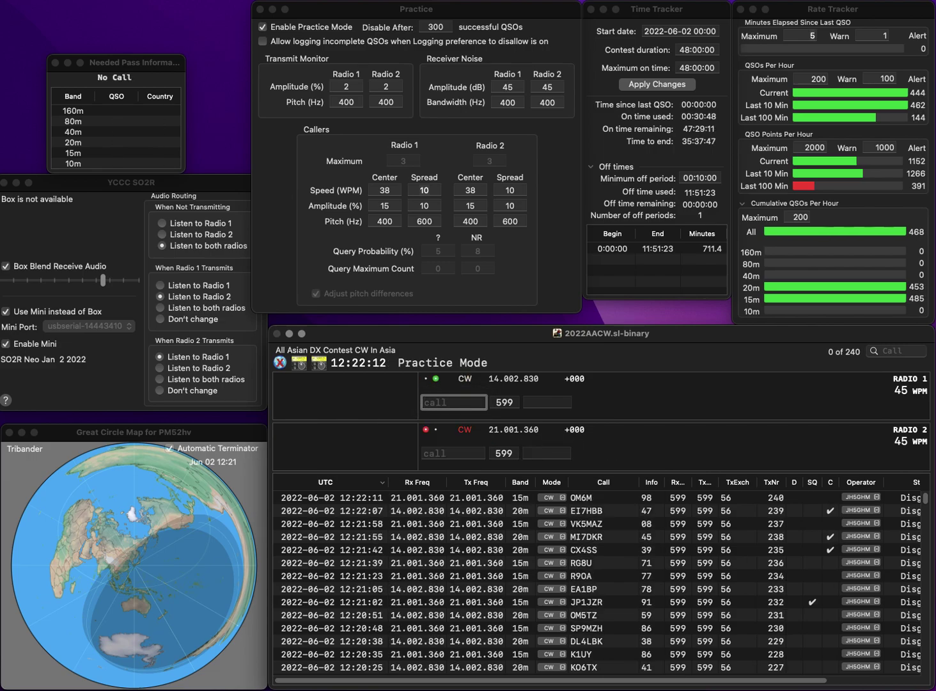
text(WR4T)
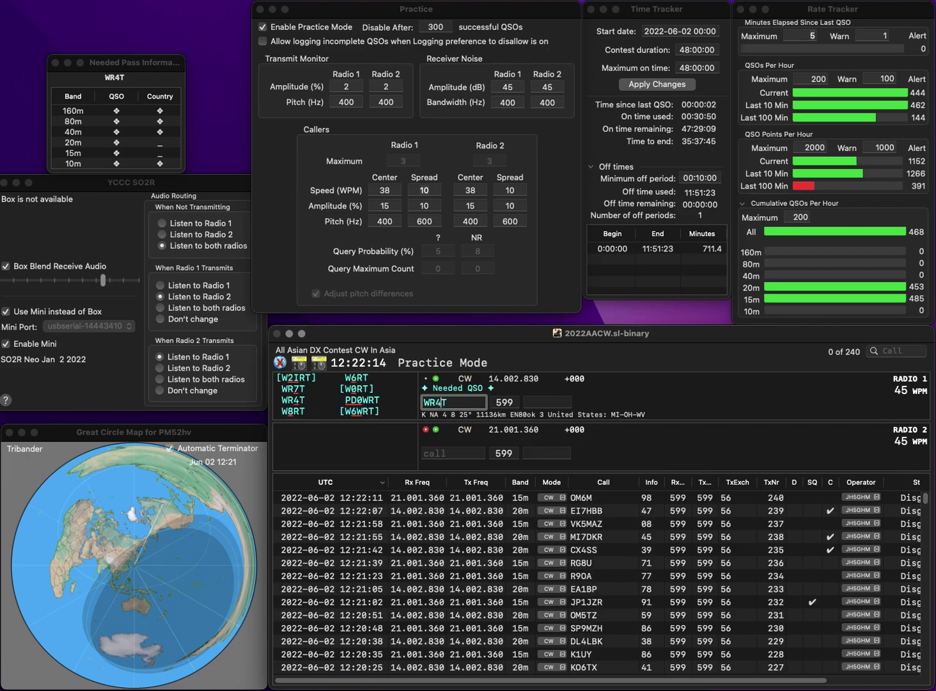
key(Return)
text(1JO)
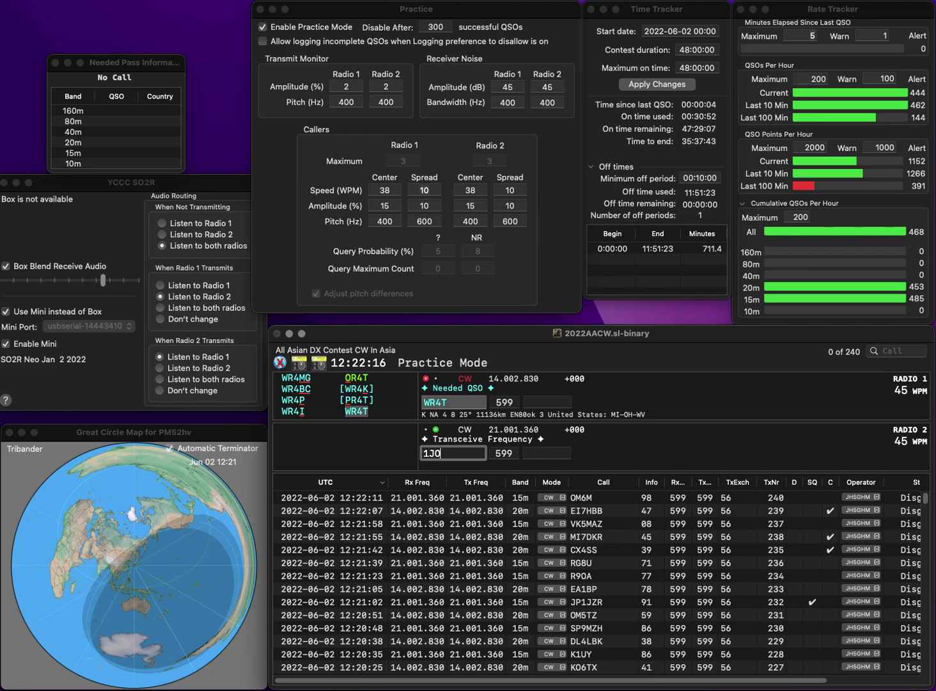
text(N)
key(Home)
text(K)
key(Return)
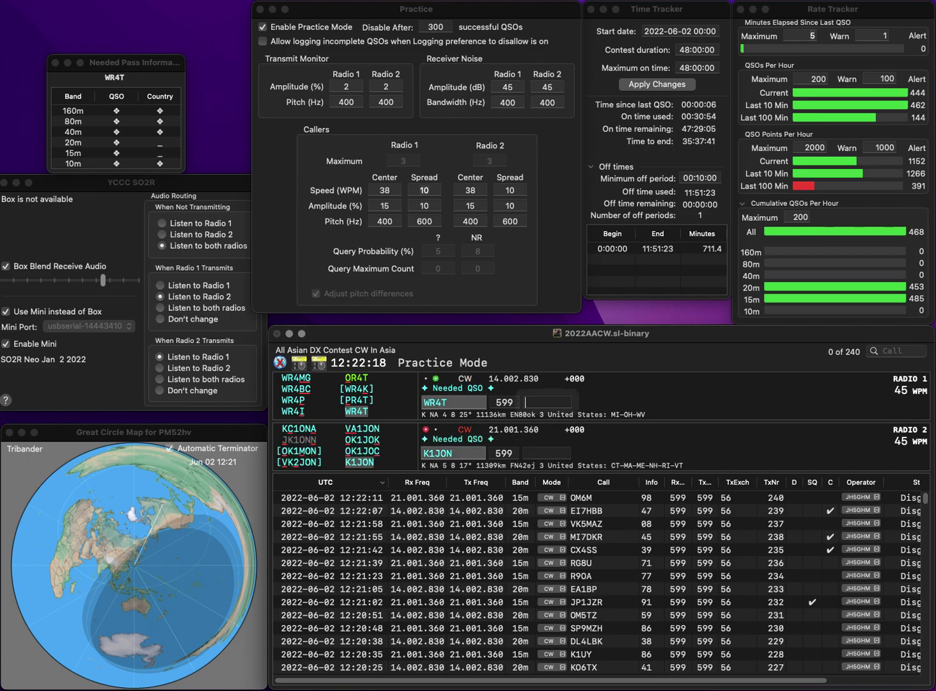
Step: Log WR4T on Radio 1 with received exchange 36 and K1JON on Radio 2 with received exchange 70
text(36)
key(Return)
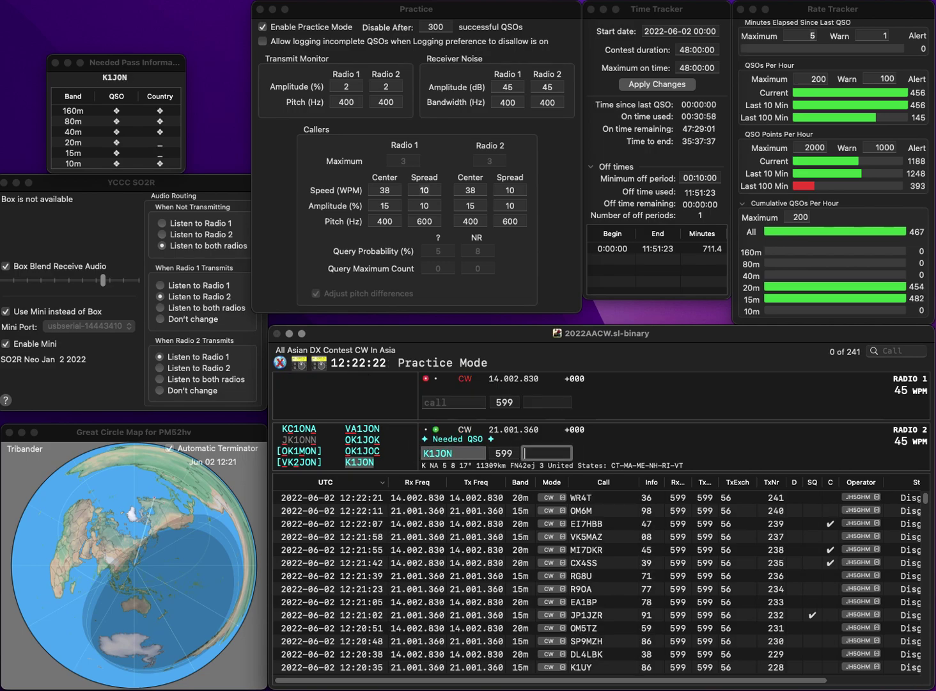
text(70)
key(Return)
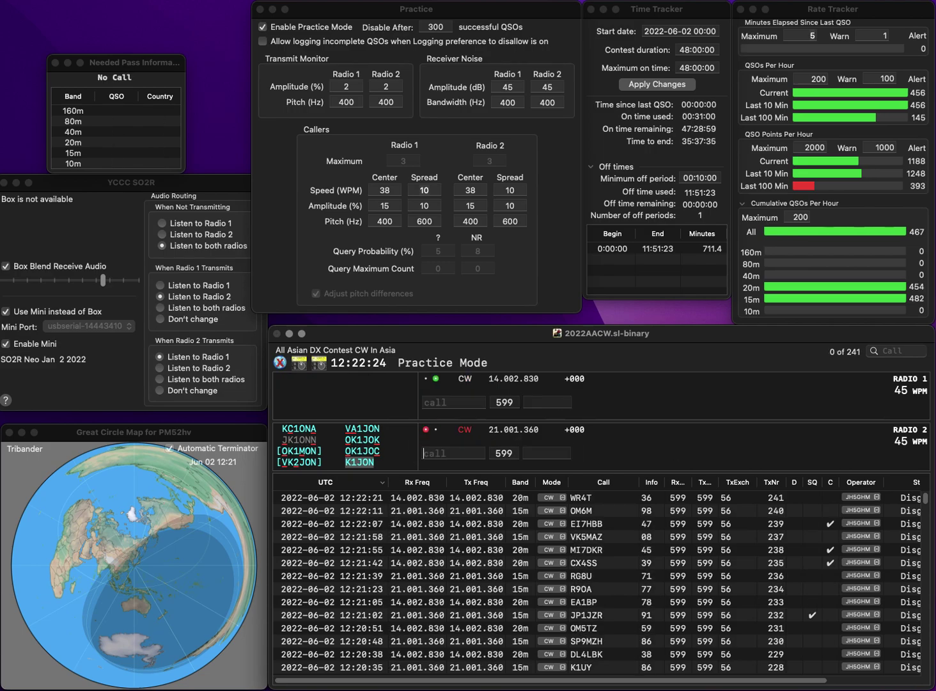
Step: Answer UZ4U on Radio 1 and OM6H on Radio 2
text(Z4UU)
key(Return)
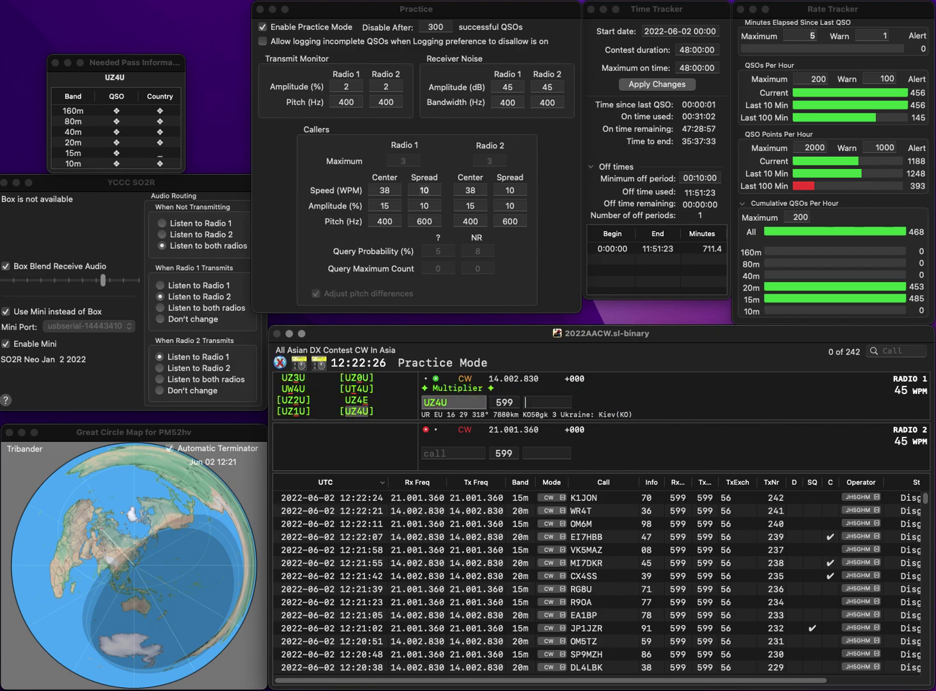
text(OM6H)
key(Return)
key(space)
text(8)
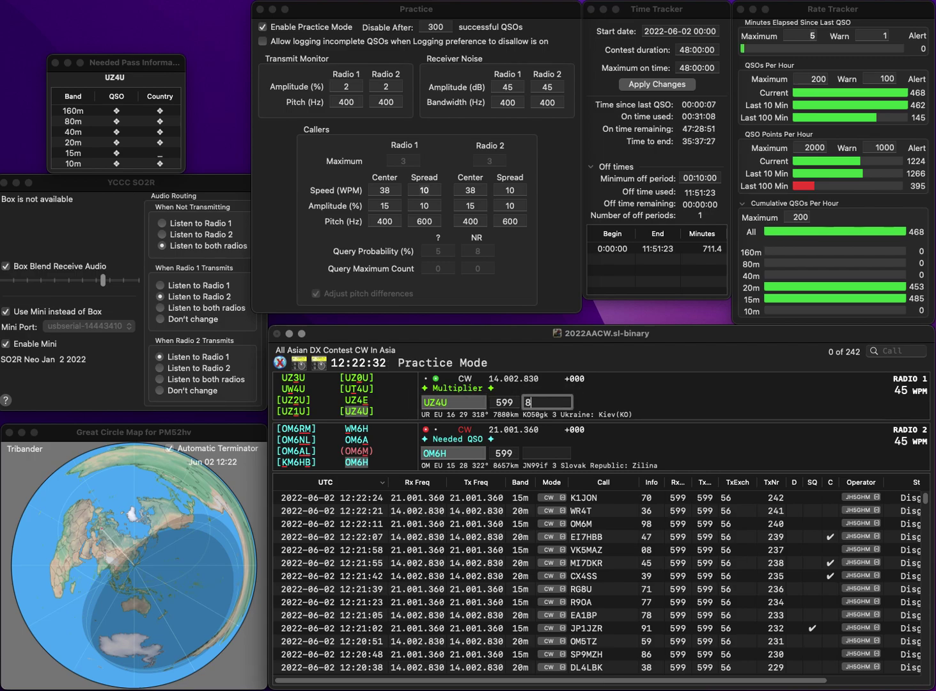
text(4)
key(Return)
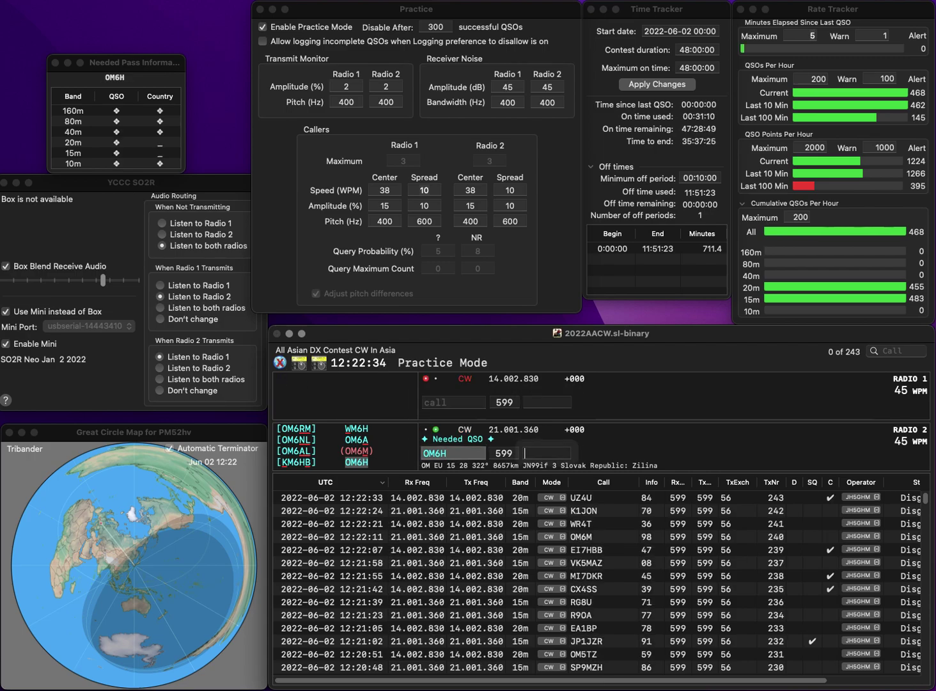
text(16)
key(Return)
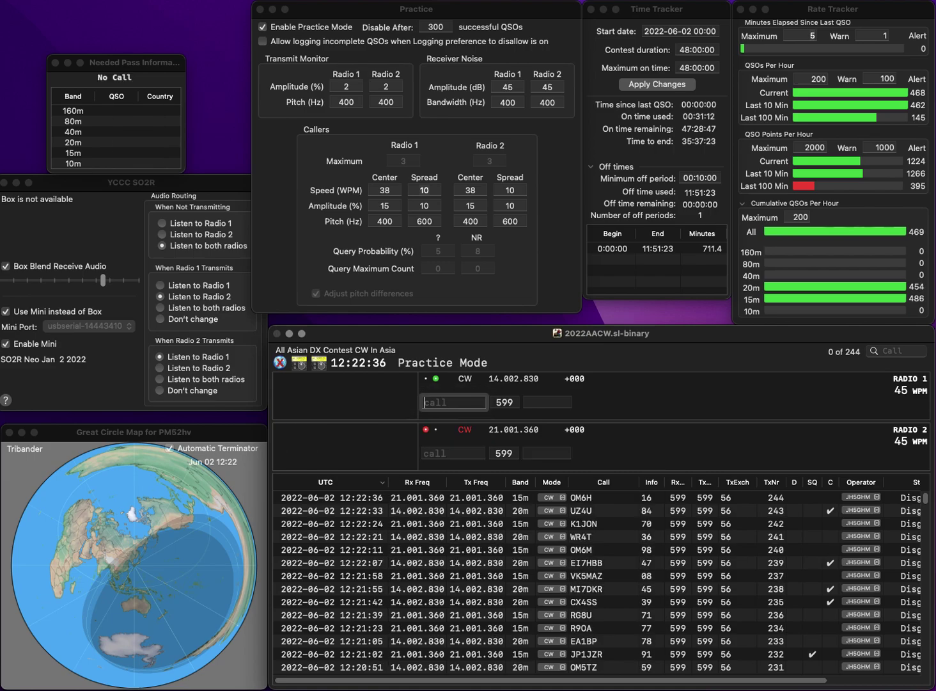
Step: Enter the partial call sign UO on Radio 1 and answer DL0FCP on Radio 2
text(UO)
key(Return)
text(DL0FCP)
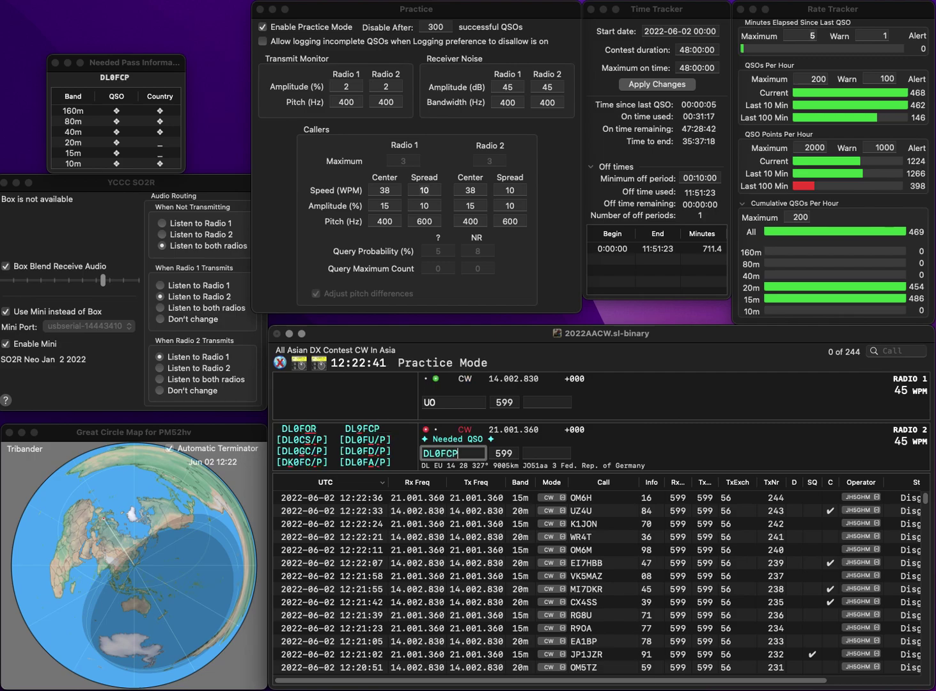
key(Return)
Step: Change Radio 1's partial call sign to AE4XO and answer the caller
text(AE4)
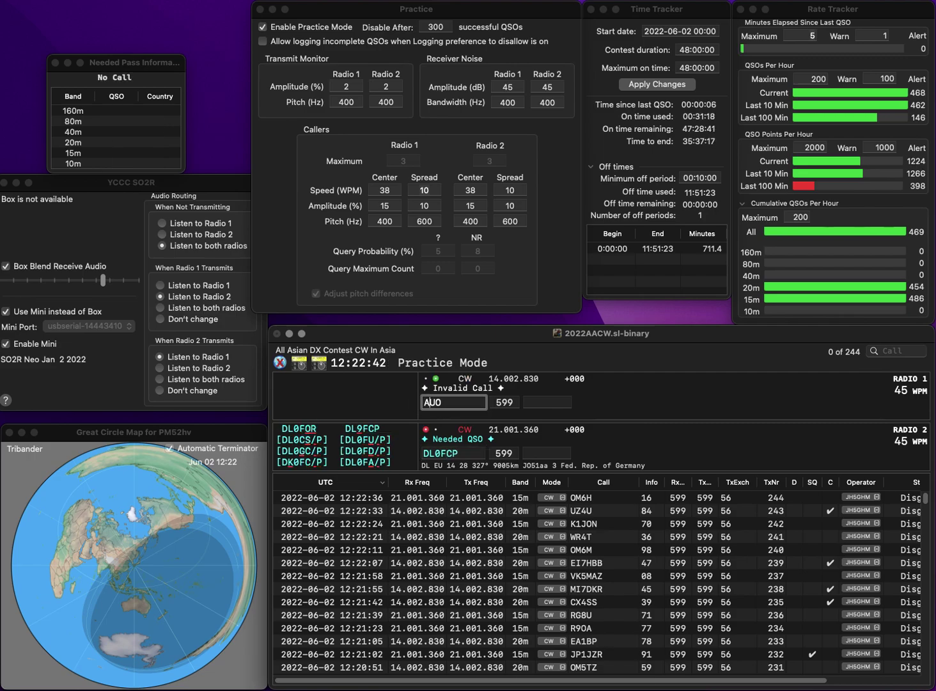
key(Delete)
text(X)
key(Return)
key(space)
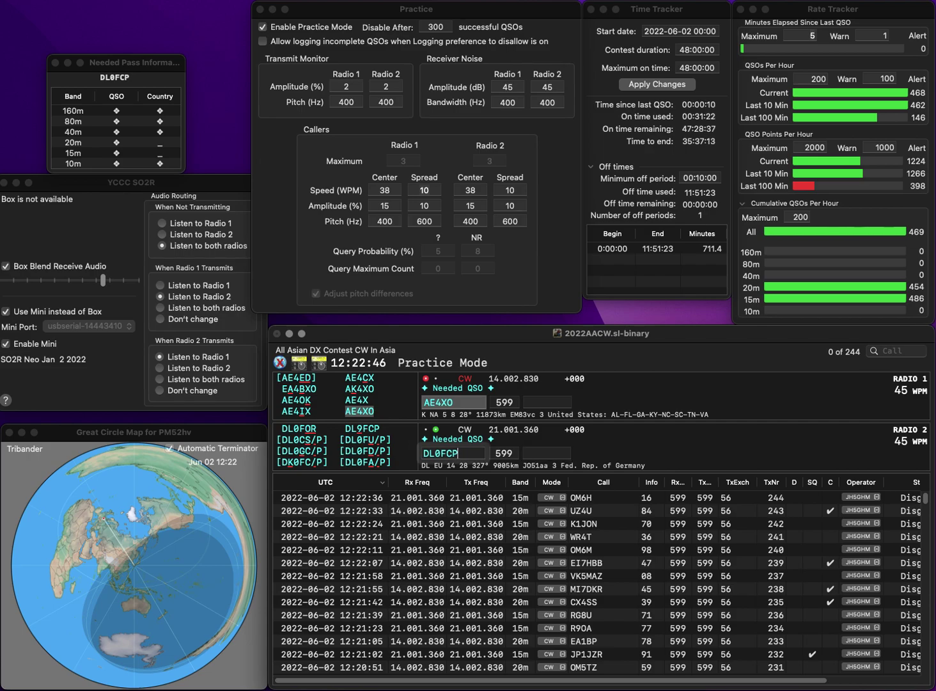
key(Left)
key(Left)
key(Left)
key(BackSpace)
text(9)
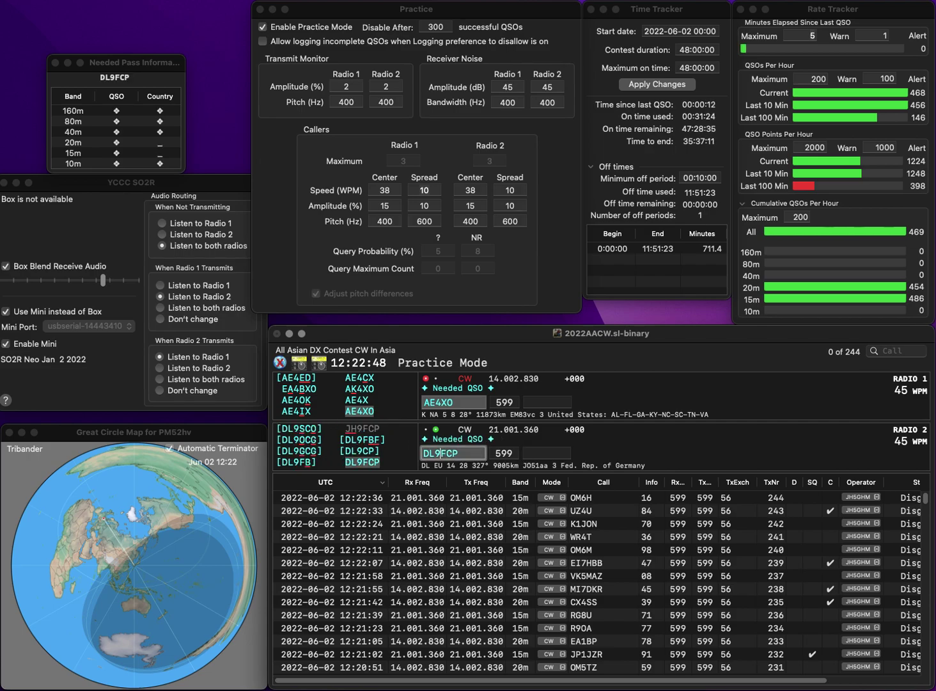
key(Return)
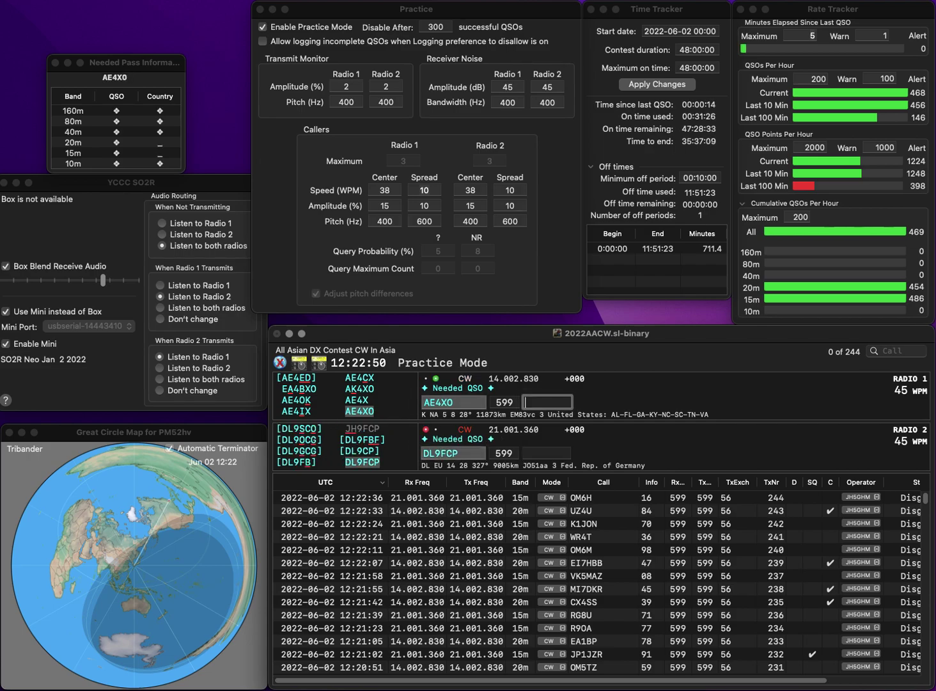
Step: Log AE4XO on Radio 1 with received exchange 08 and DL9FCP on Radio 2 with received exchange 72
text(08)
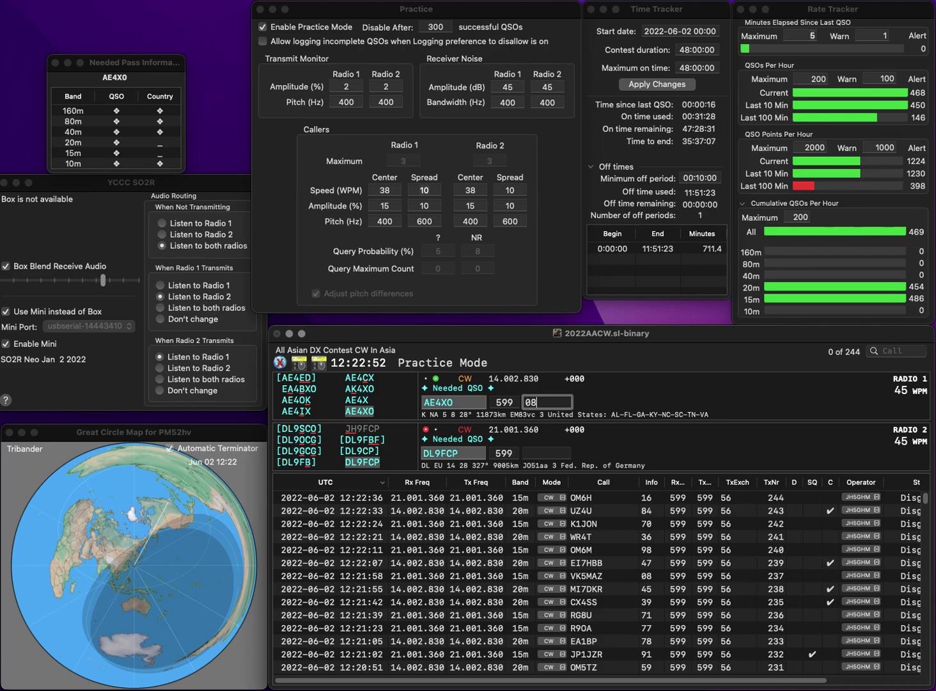
key(Return)
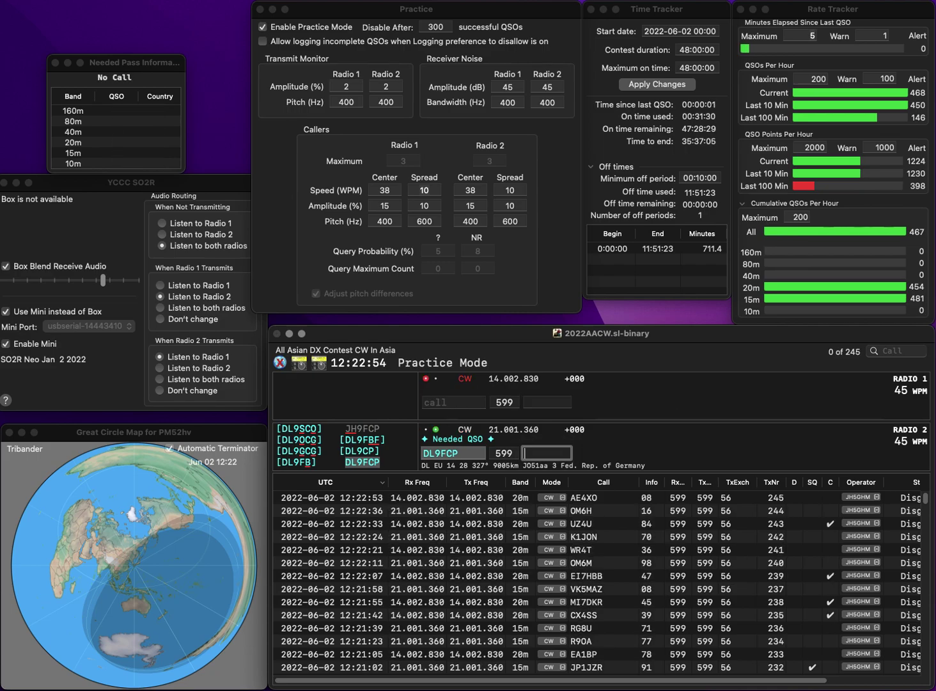
text(72)
key(Return)
text(EA)
key(Return)
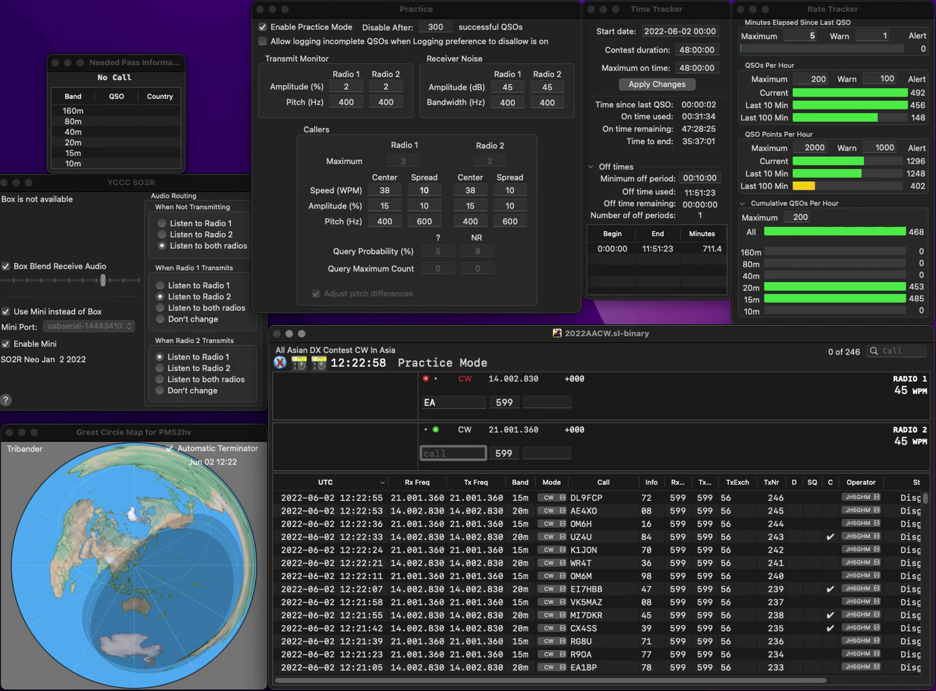
text(W3UN)
key(Return)
text(4)
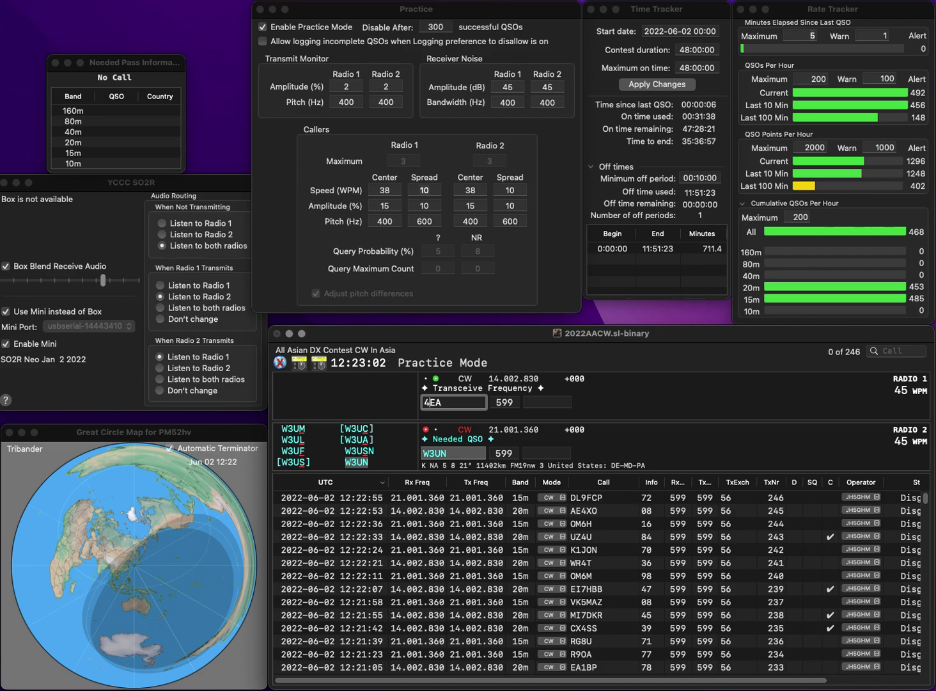
key(Return)
key(Tab)
text(445)
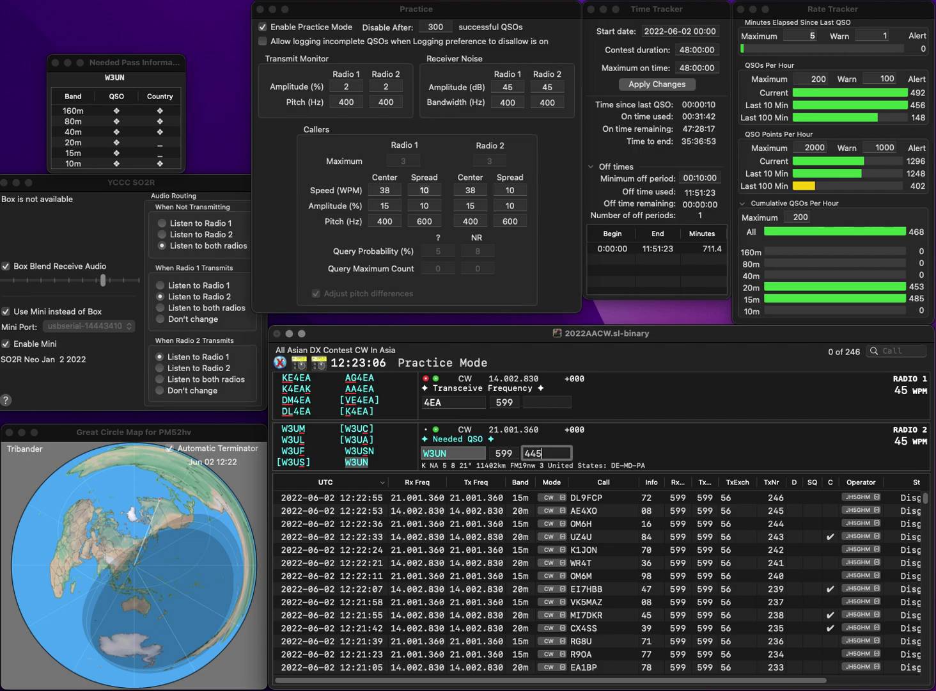
key(Return)
text(K4EA)
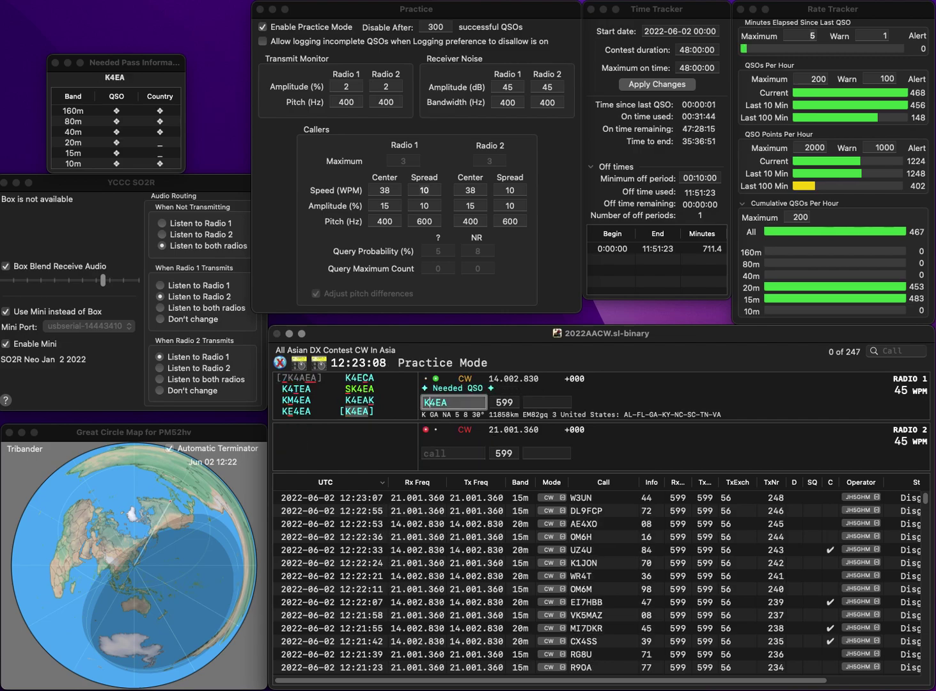
key(Return)
text(HB9)
key(Up)
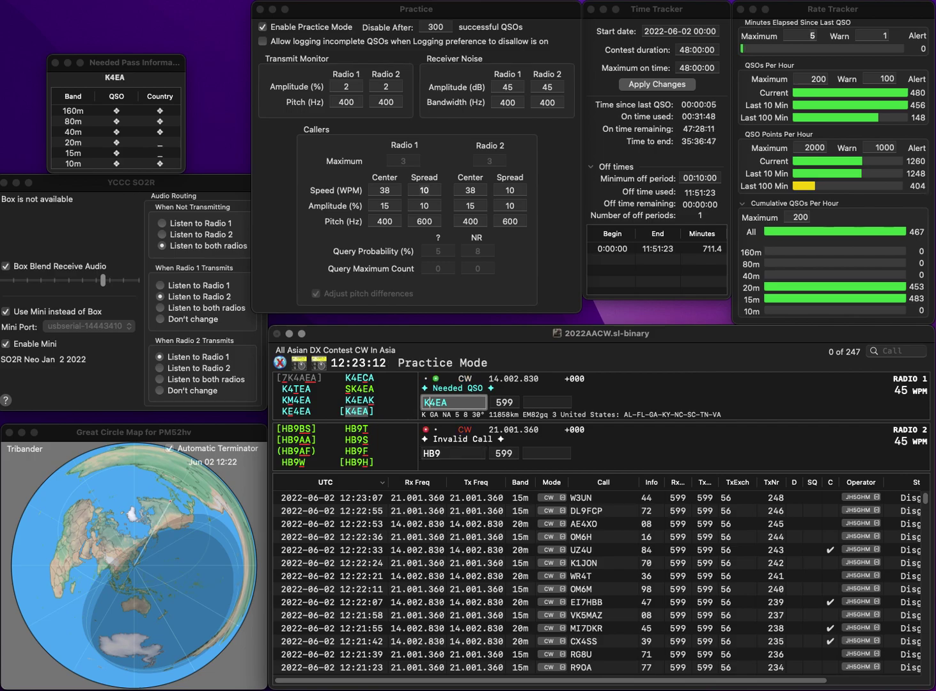
text(E)
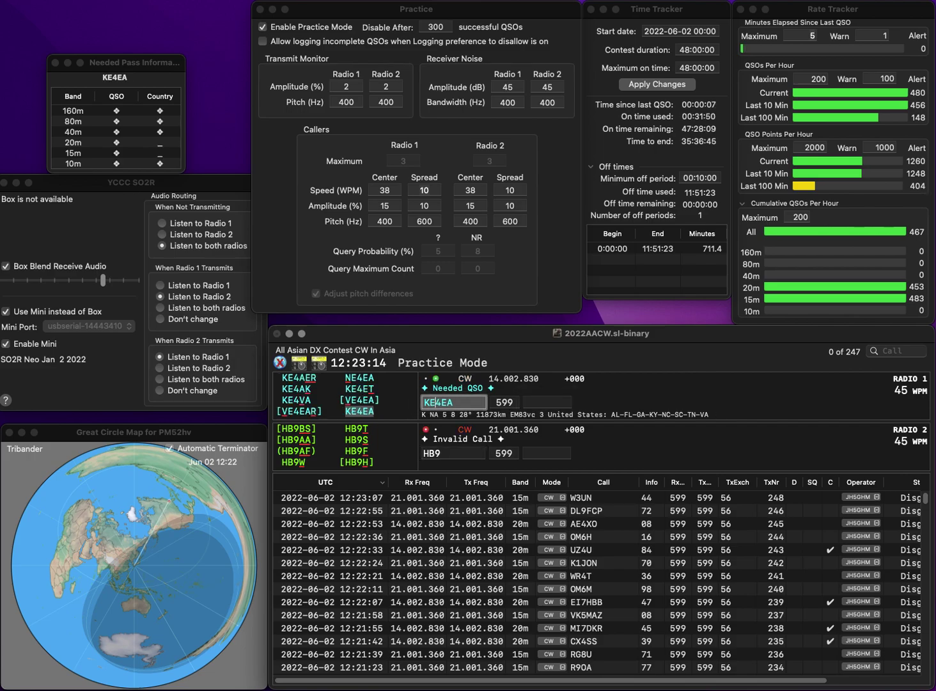
key(Return)
key(Down)
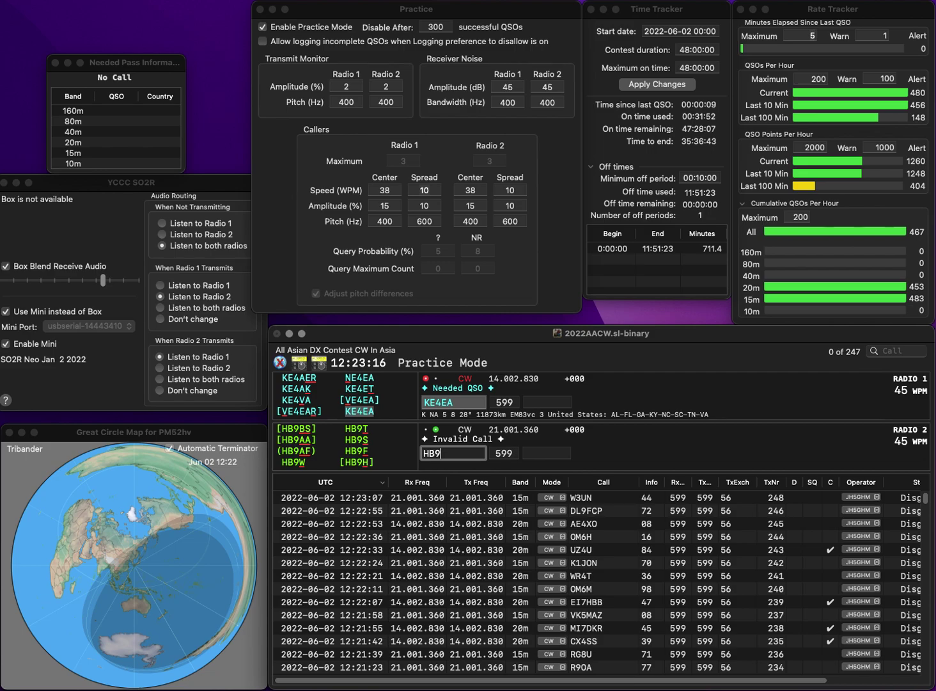
text(HEI)
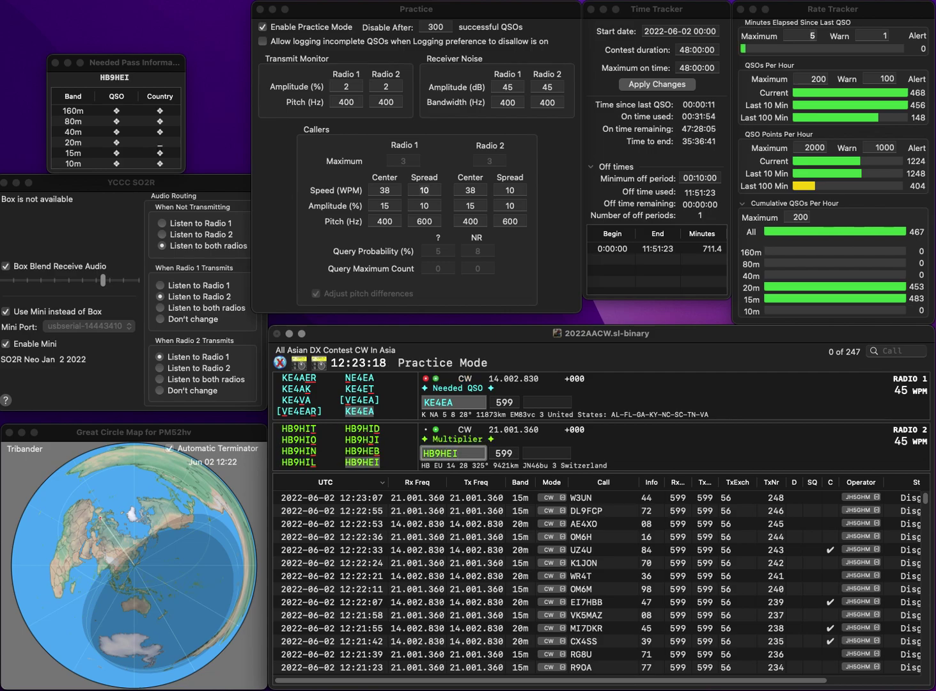
key(Return)
key(space)
text(66)
key(Return)
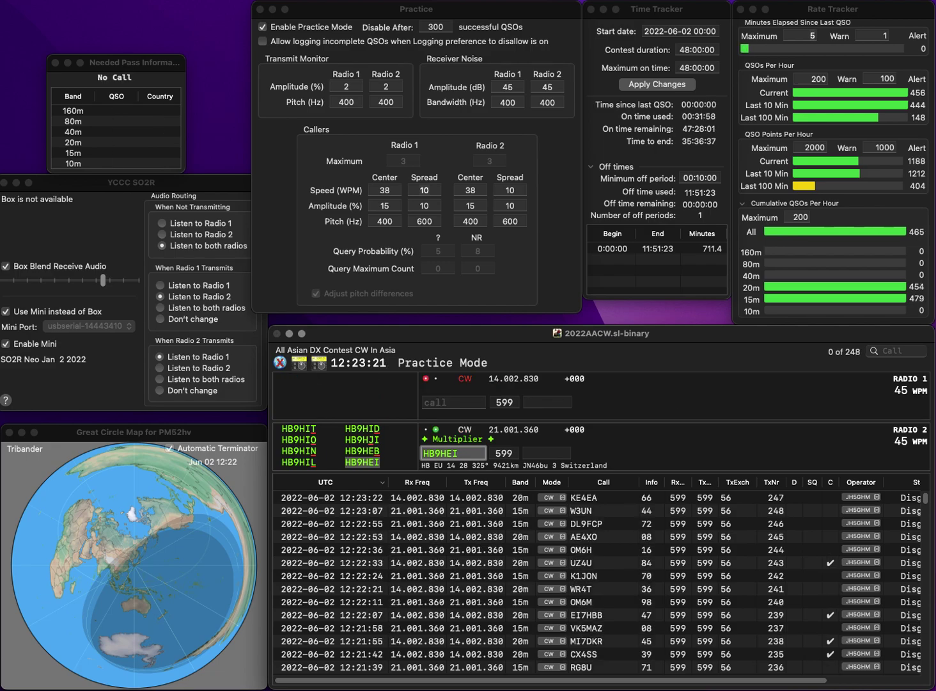
key(space)
text(09)
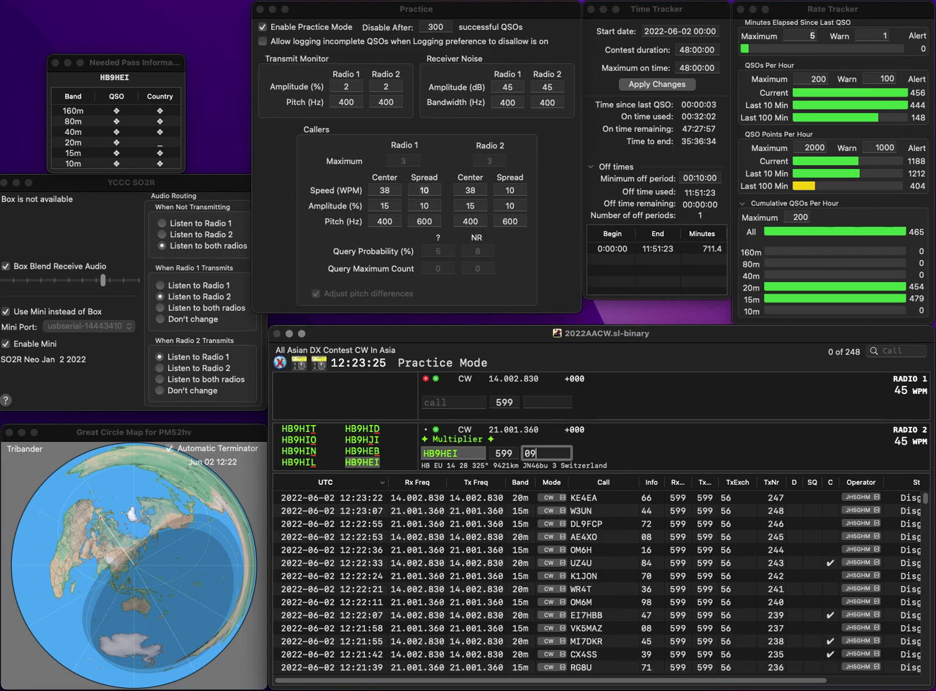
key(Return)
text(EA1IZX)
key(Return)
text(1H)
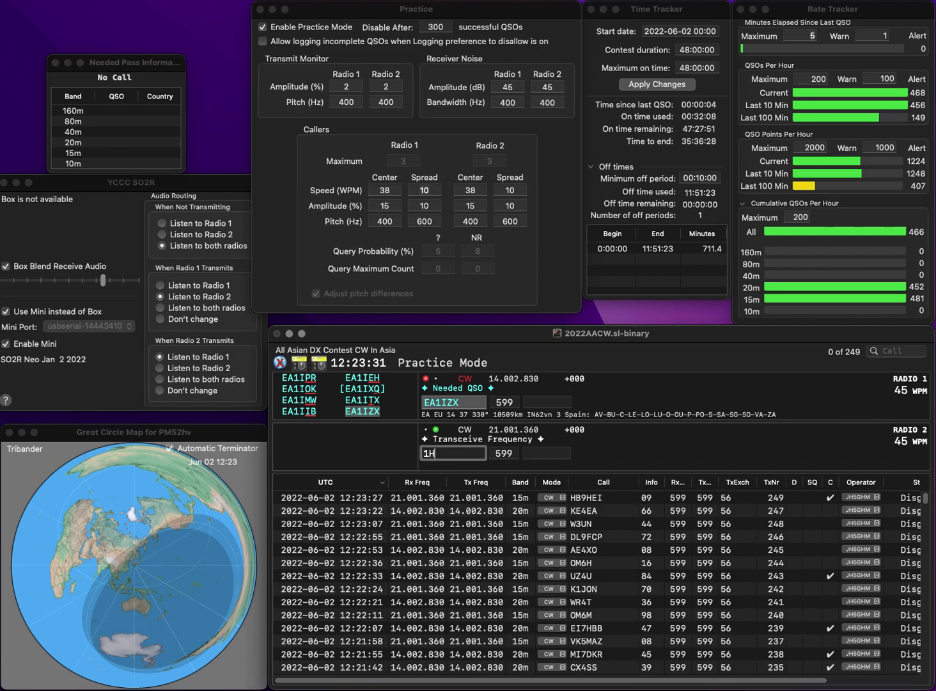
text(Q)
key(Return)
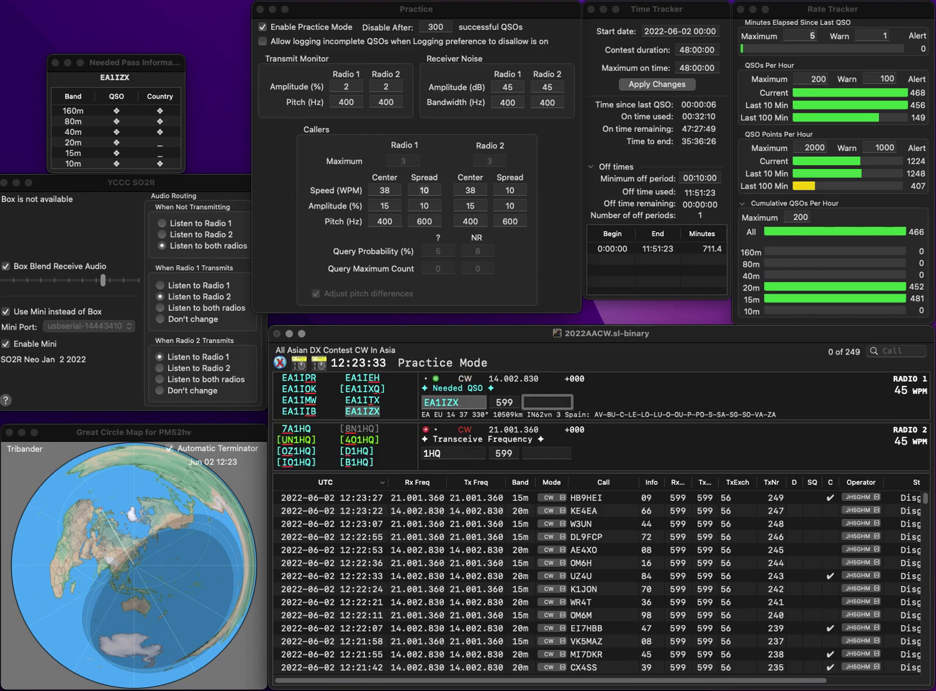
Step: Log EA1IZX on Radio 1 with received exchange 41 and complete Radio 2's call sign as V31HQ
text(41)
key(Return)
text(V3)
key(Return)
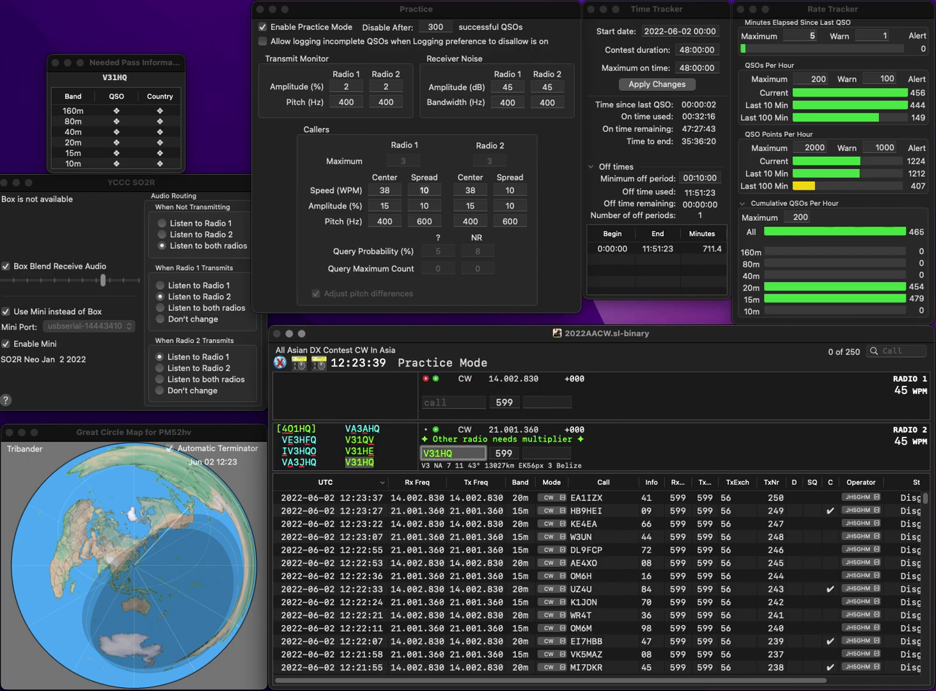
text(OH077F)
key(Return)
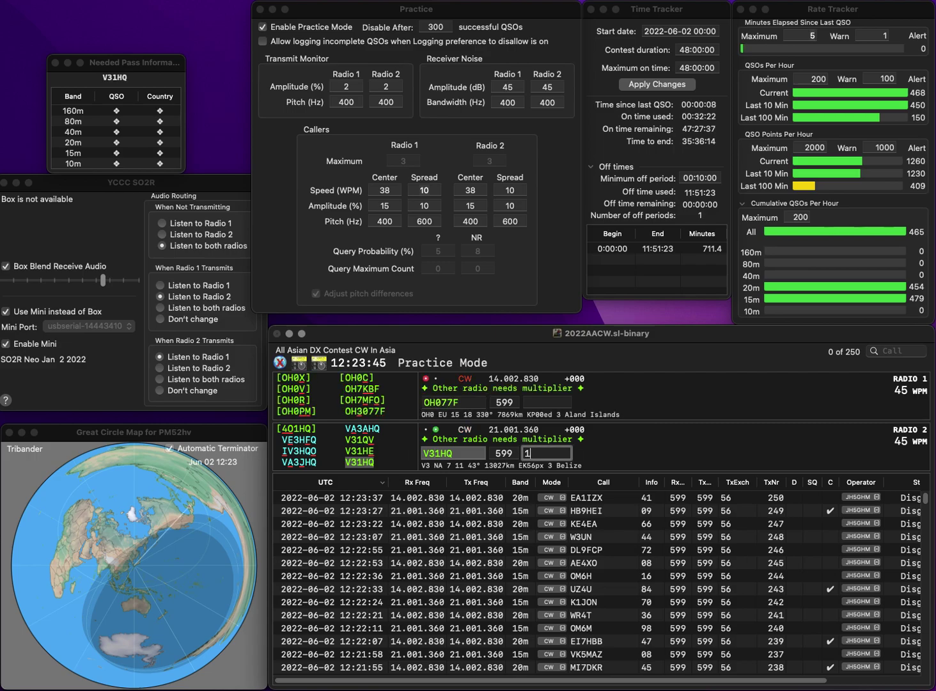
key(Return)
key(Right)
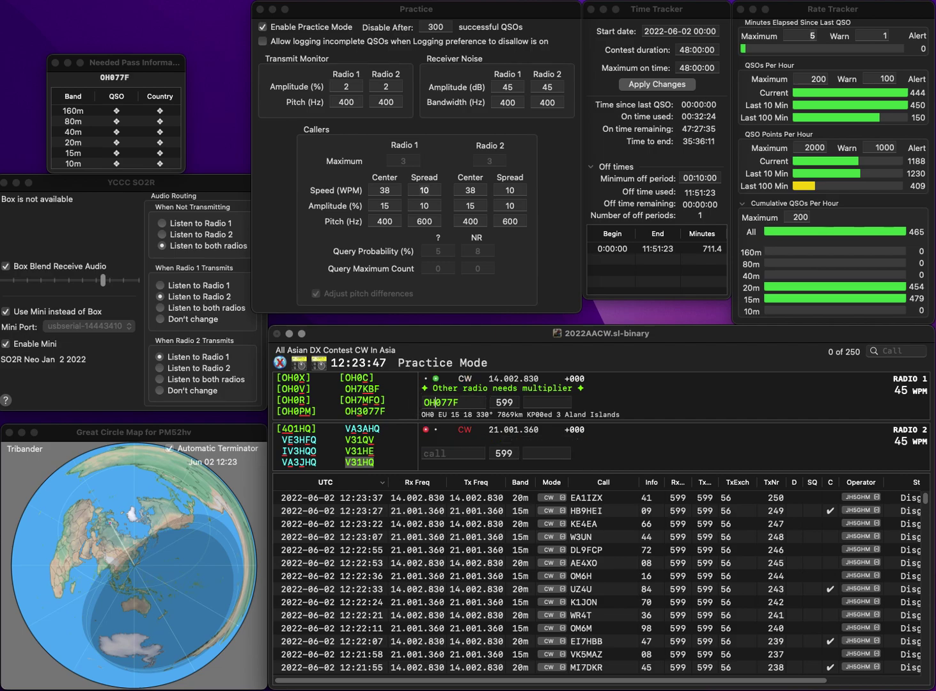
text(3)
key(Return)
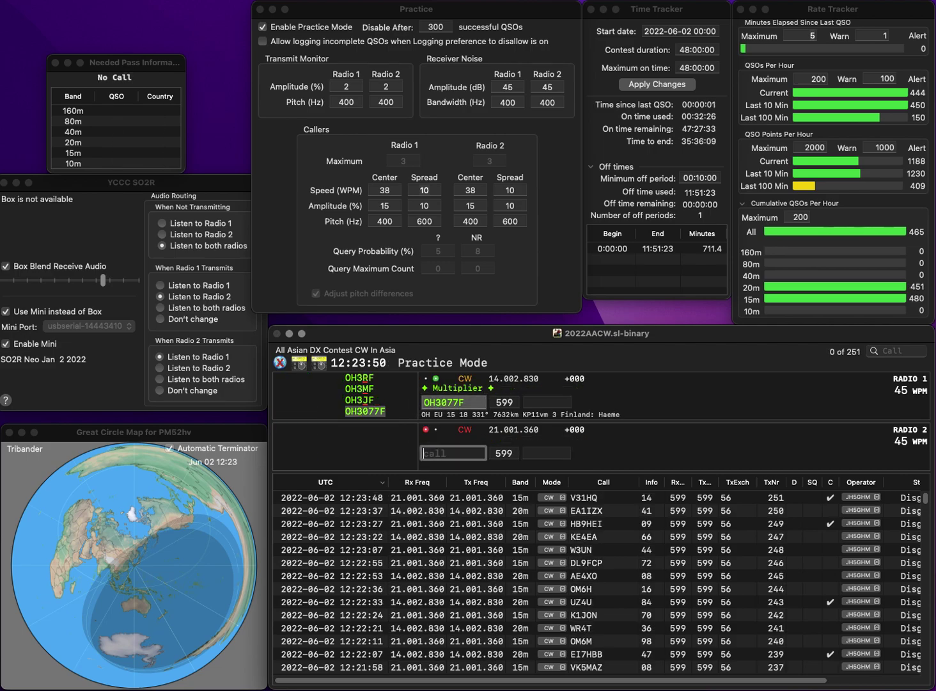
text(WA5PFJ)
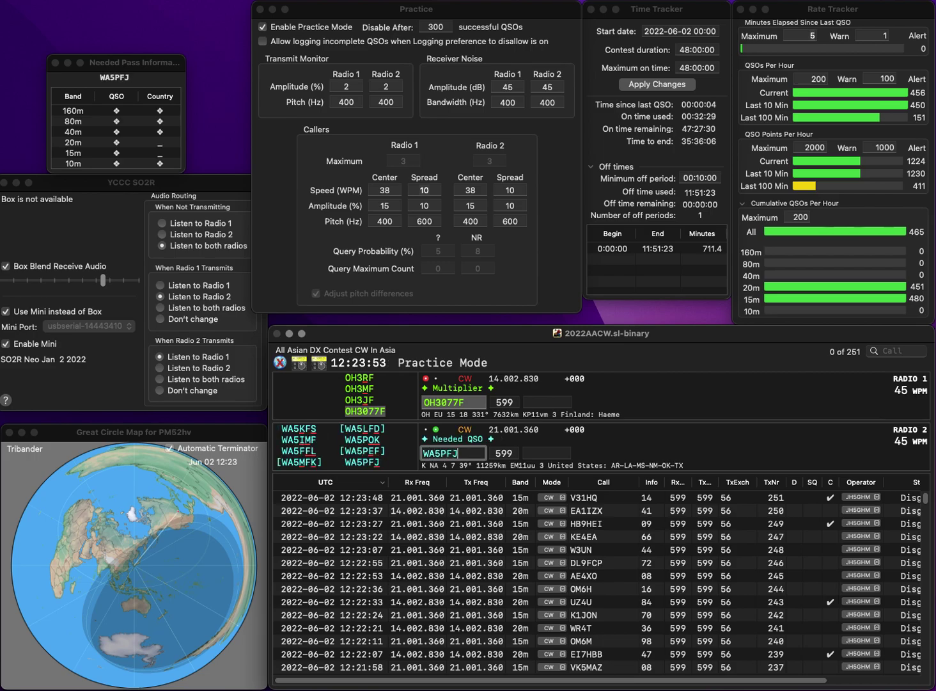
key(Return)
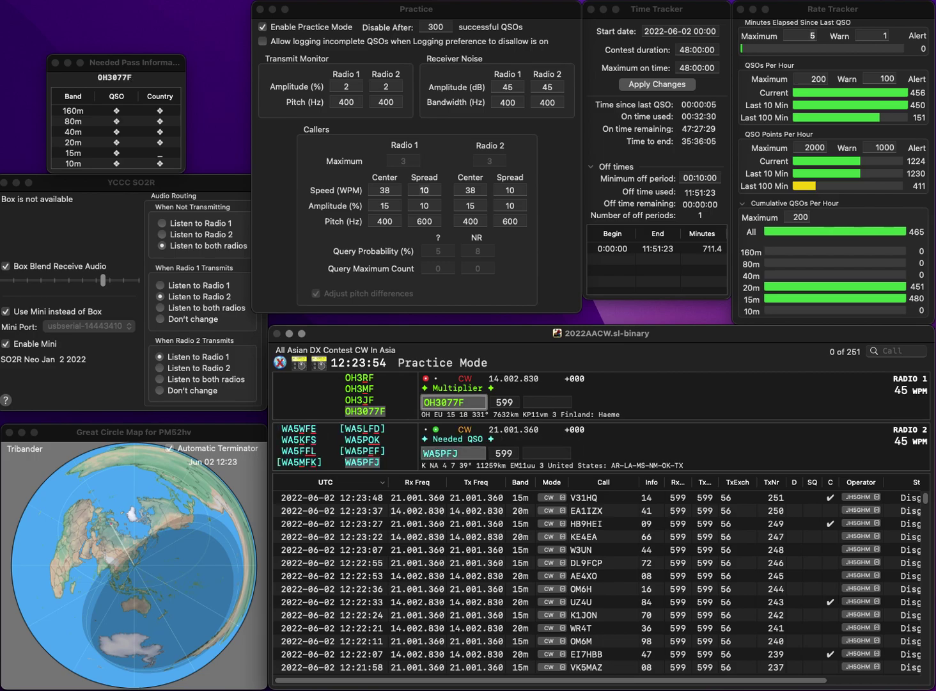
Step: Log OH3077F on Radio 1 with received exchange 65 and WA5PFJ on Radio 2 with received exchange 92
key(space)
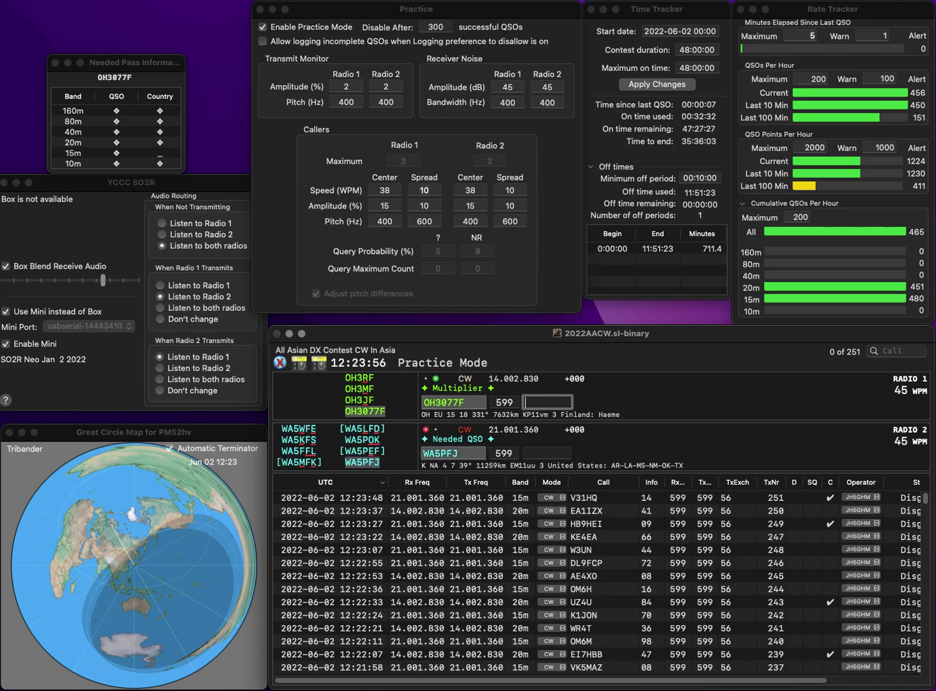
text(65)
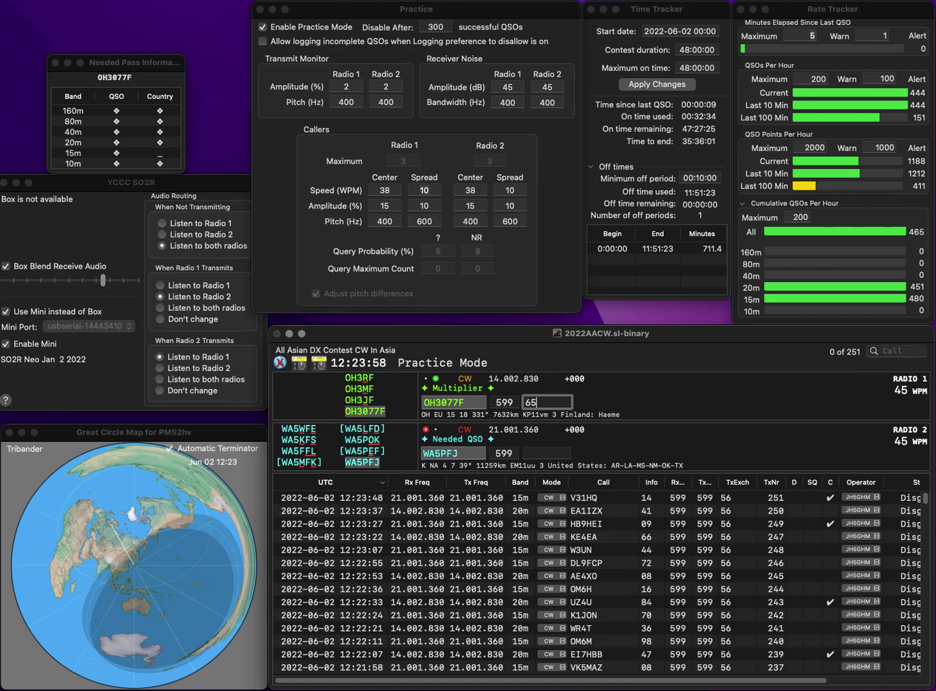
key(Return)
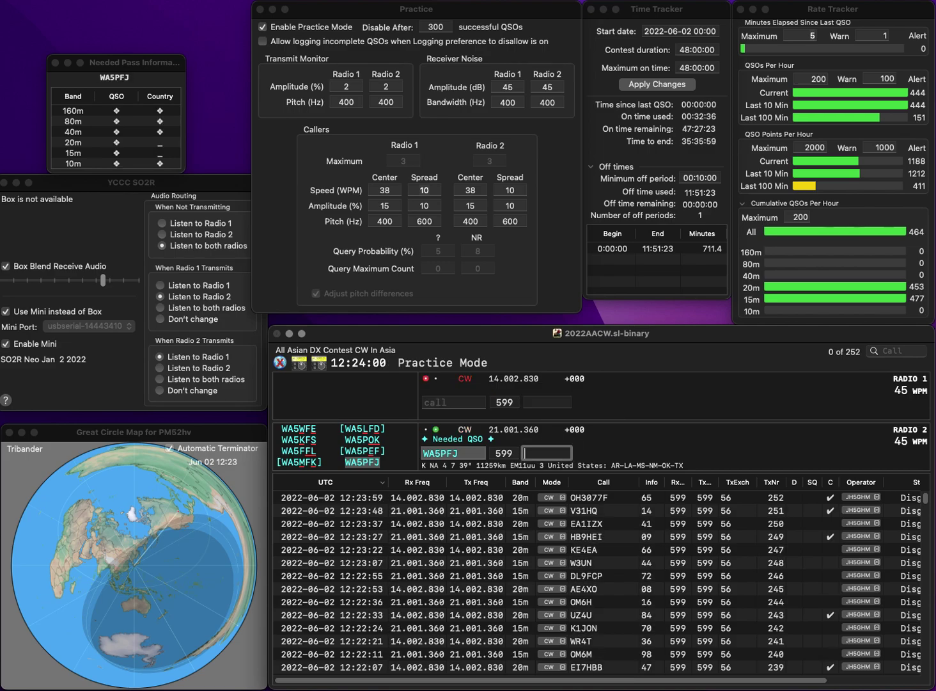
key(Return)
Step: Enter and send the partial call sign KHLBM on Radio 1, and answer W9ZIH on Radio 2
text(KHAL)
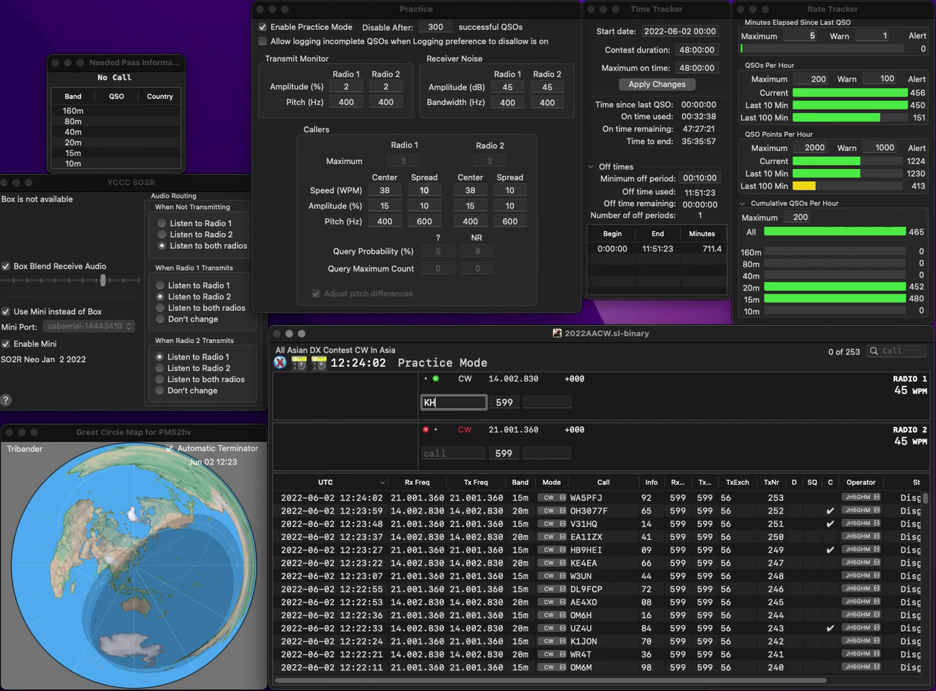
key(BackSpace)
key(BackSpace)
text(LBM)
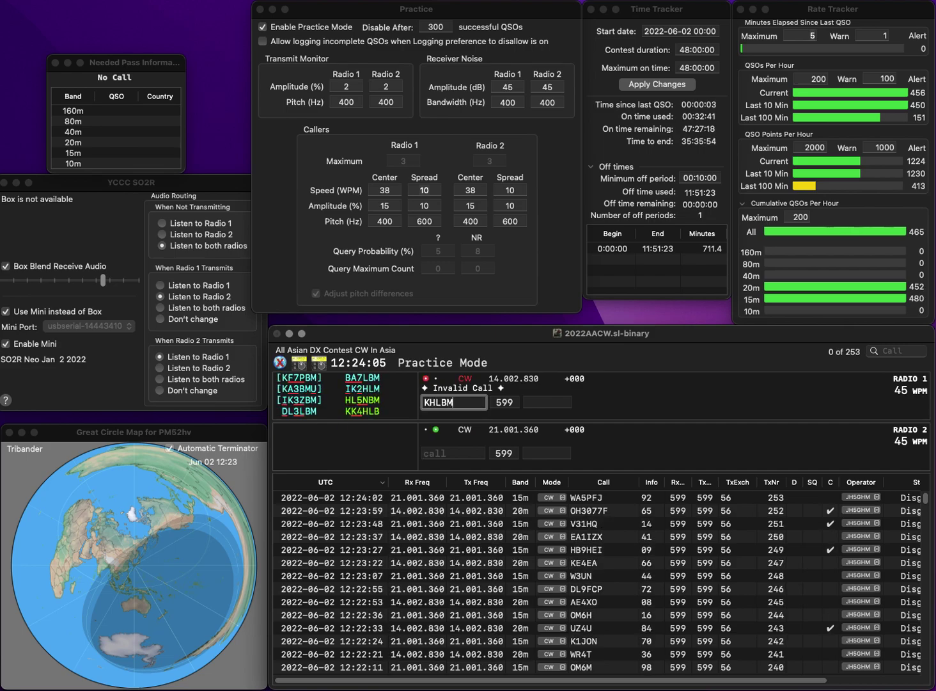
key(Return)
text(W9ZIH)
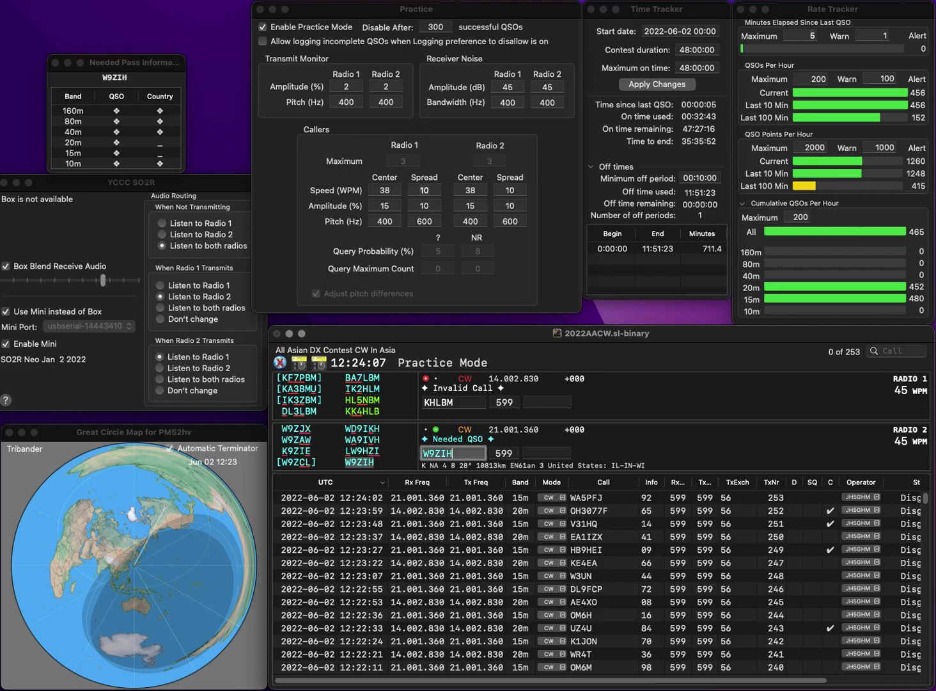
key(Return)
Step: Clear Radio 1's call sign, replace it with BD7LBM and send it
key(Escape)
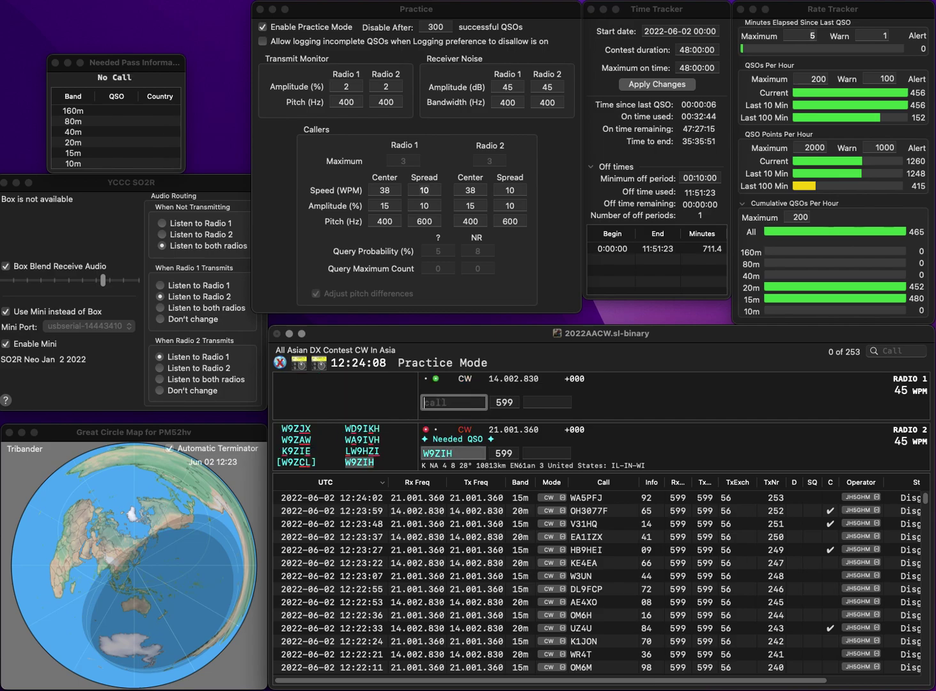
text(DB7LBM)
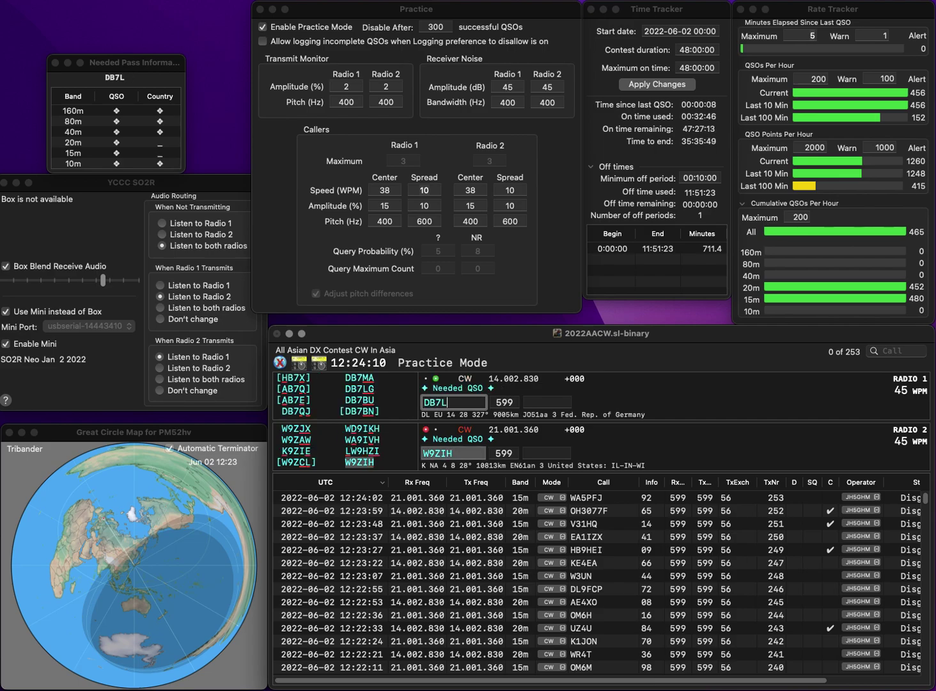
key(Home)
key(Delete)
key(Right)
text(D)
key(Return)
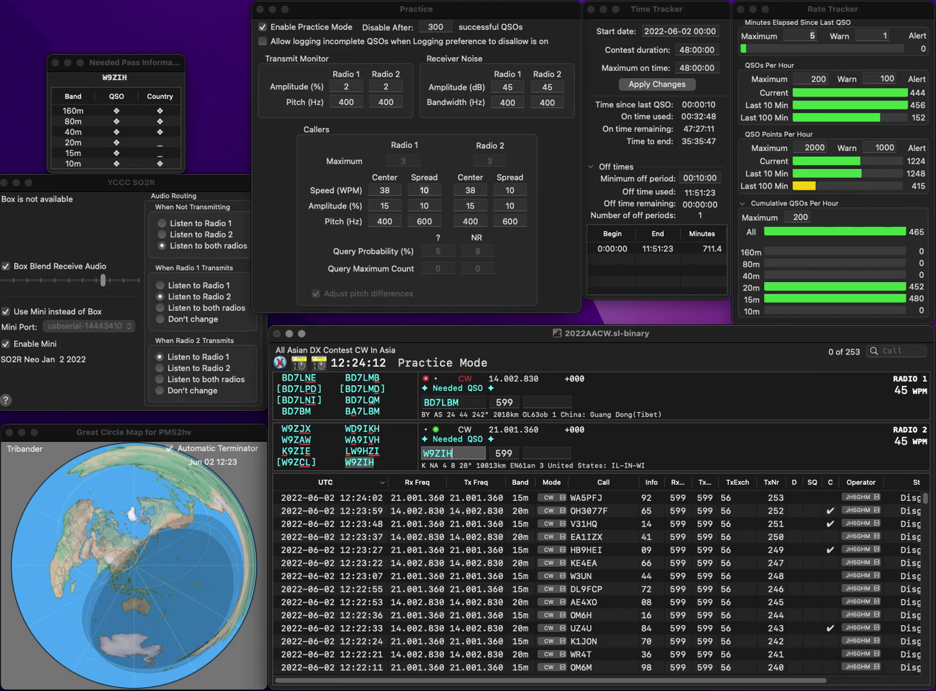
text(7)
key(Up)
key(BackSpace)
text(A)
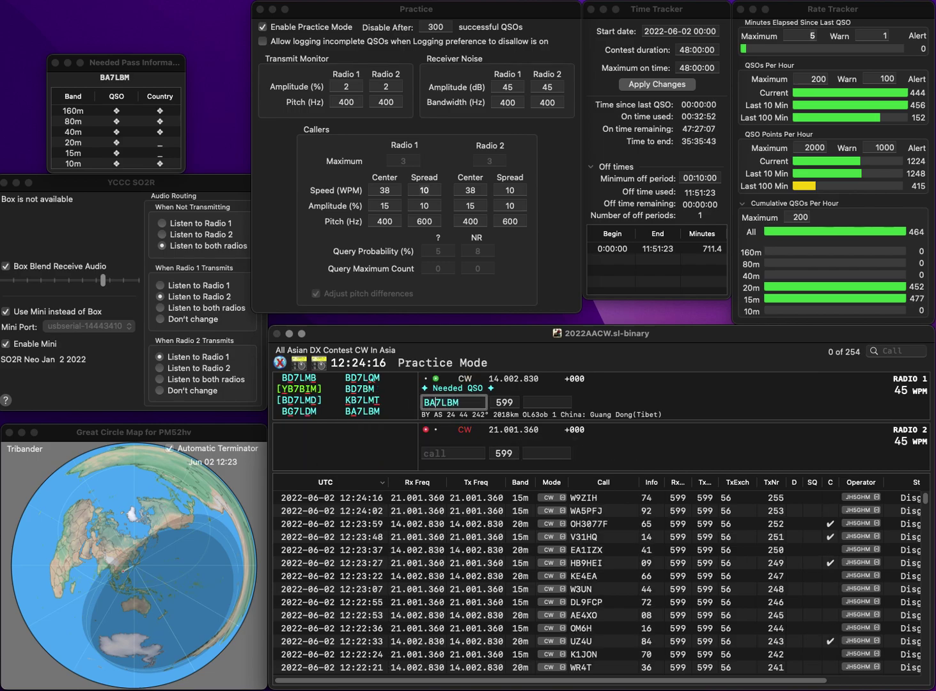
key(Return)
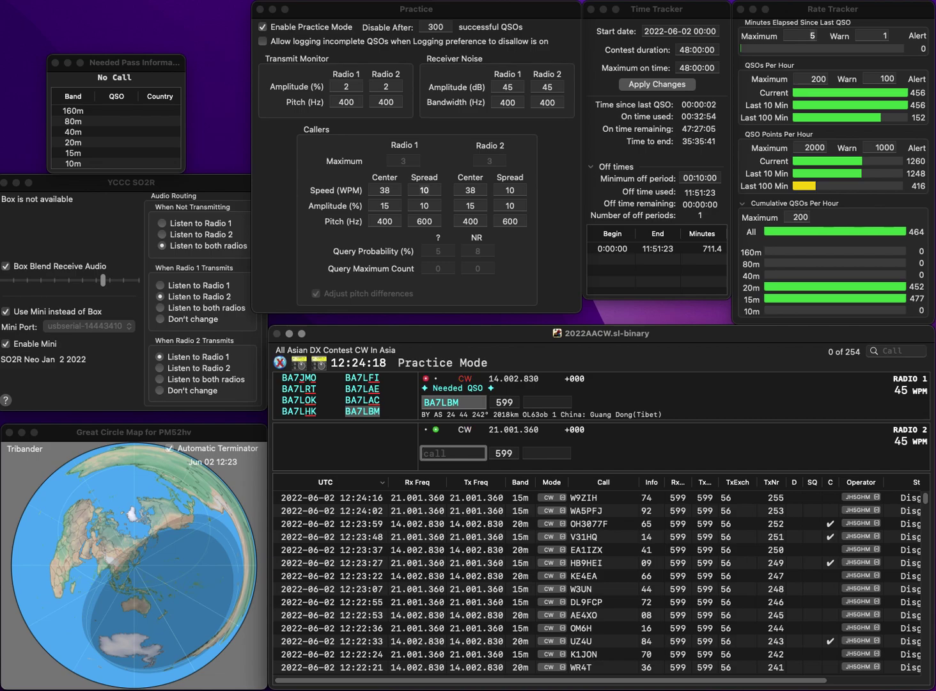
Step: Answer R3DCB on Radio 2 and log BA7LBM on Radio 1 with received exchange 94
text(R3DCB)
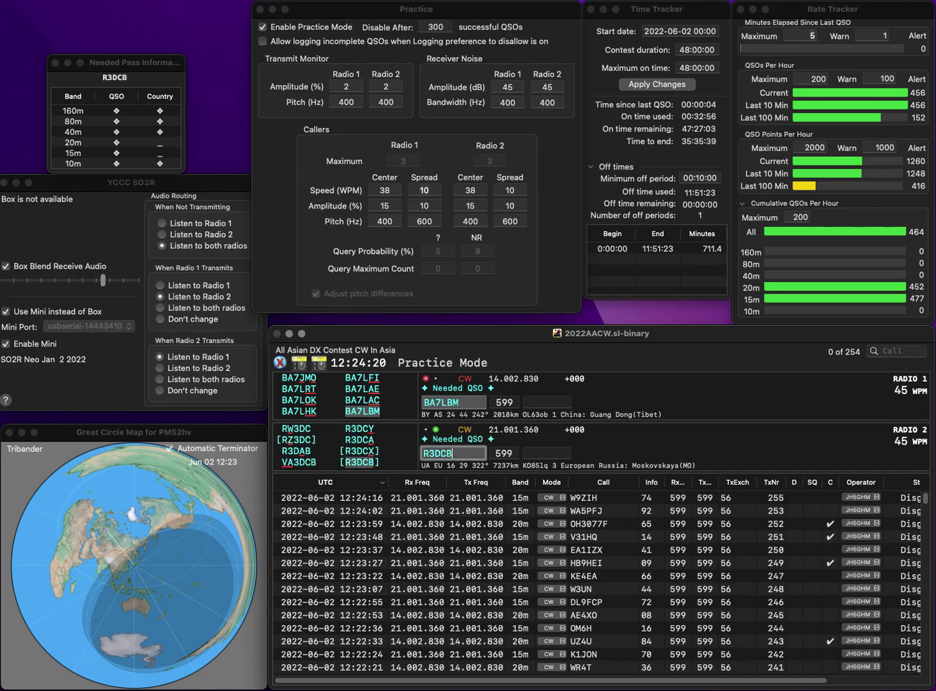
key(Return)
key(Tab)
text(9)
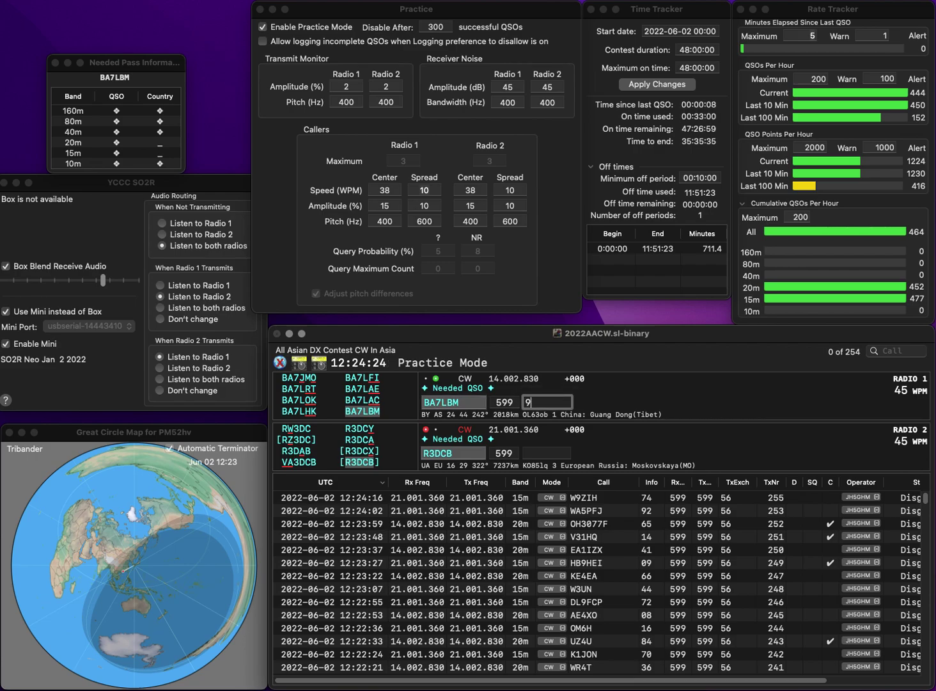
key(Return)
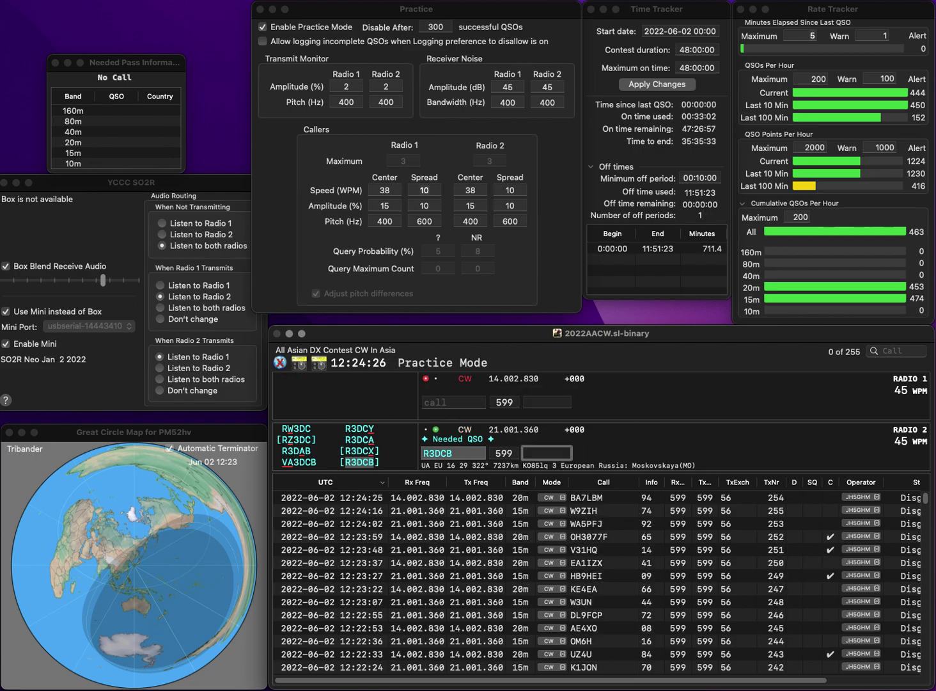
text(23)
key(Return)
text(GM1J)
key(Return)
Step: Enter the call sign LC5T on Radio 2 and answer the caller
text(RC)
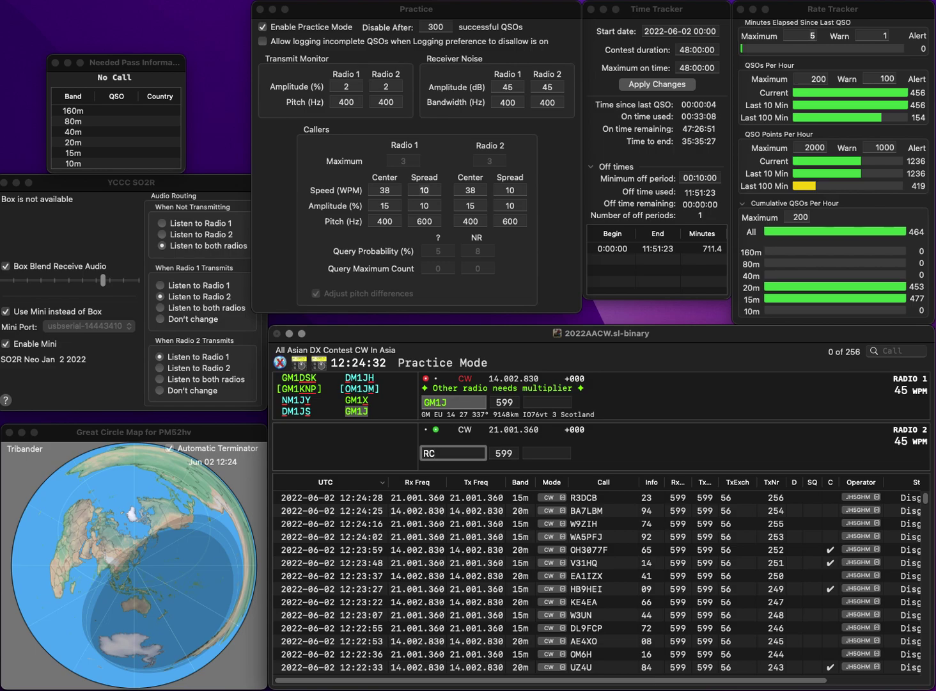
key(BackSpace)
text(LC5T)
key(Return)
Step: Log GM1J on Radio 1 with received exchange 33 and LC5T on Radio 2 with received exchange 82
text(33)
key(Return)
key(space)
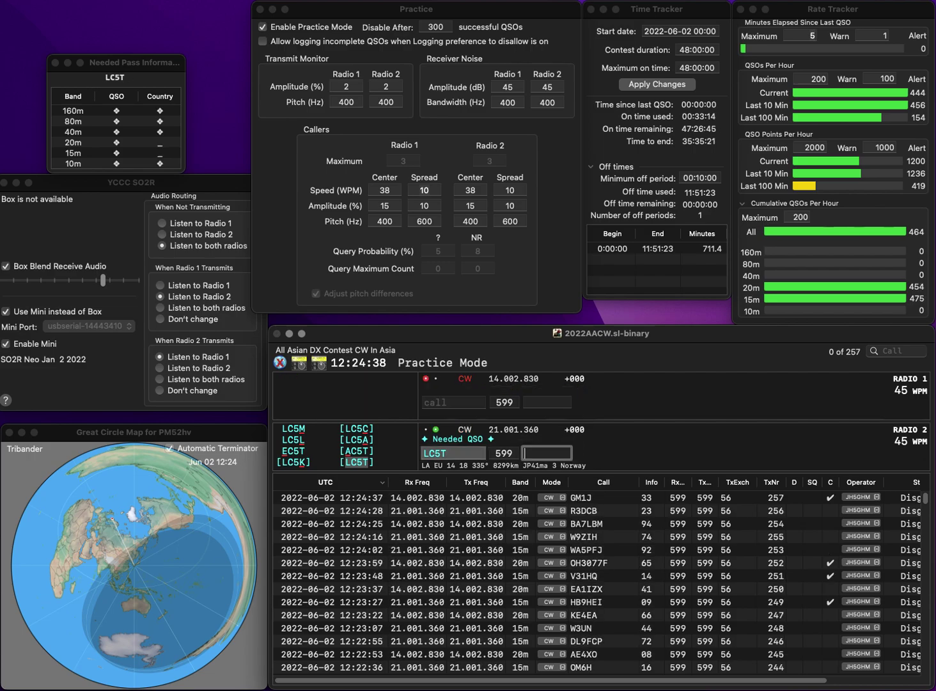
key(Return)
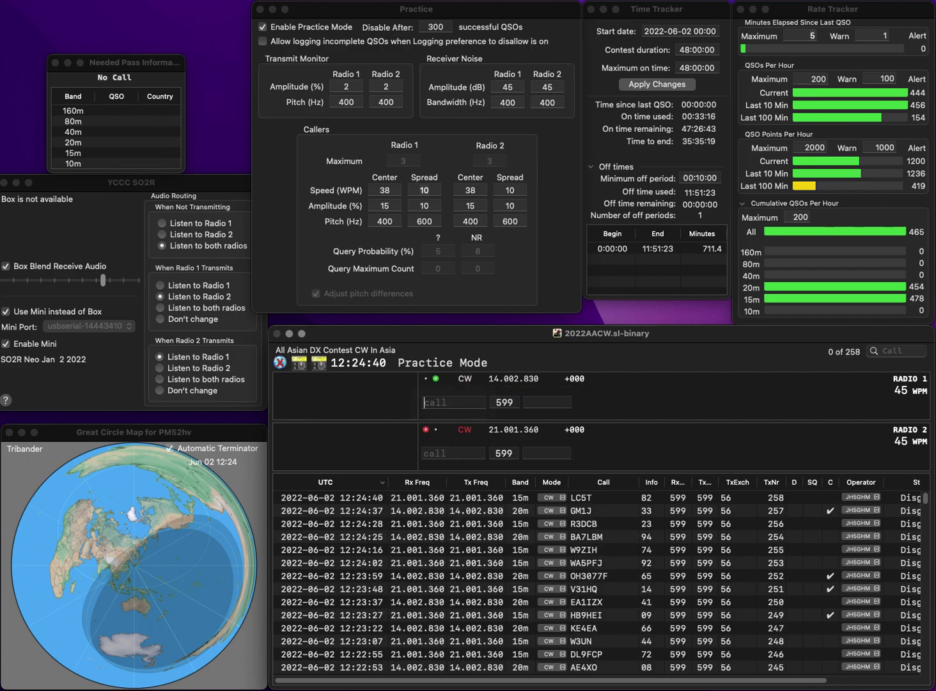
text(KD8QDR)
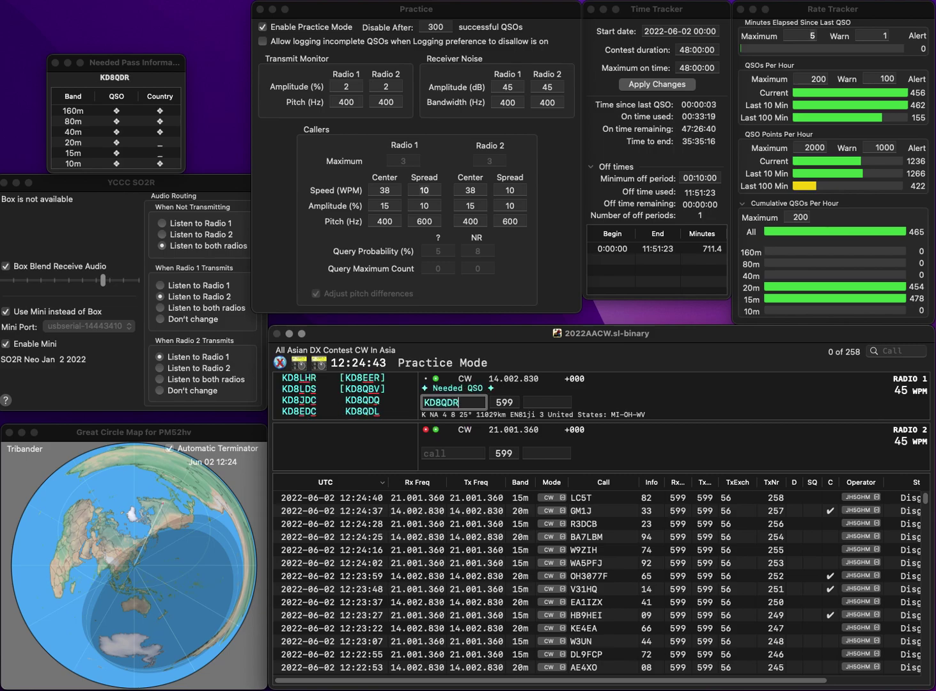
key(Return)
text(N4MON)
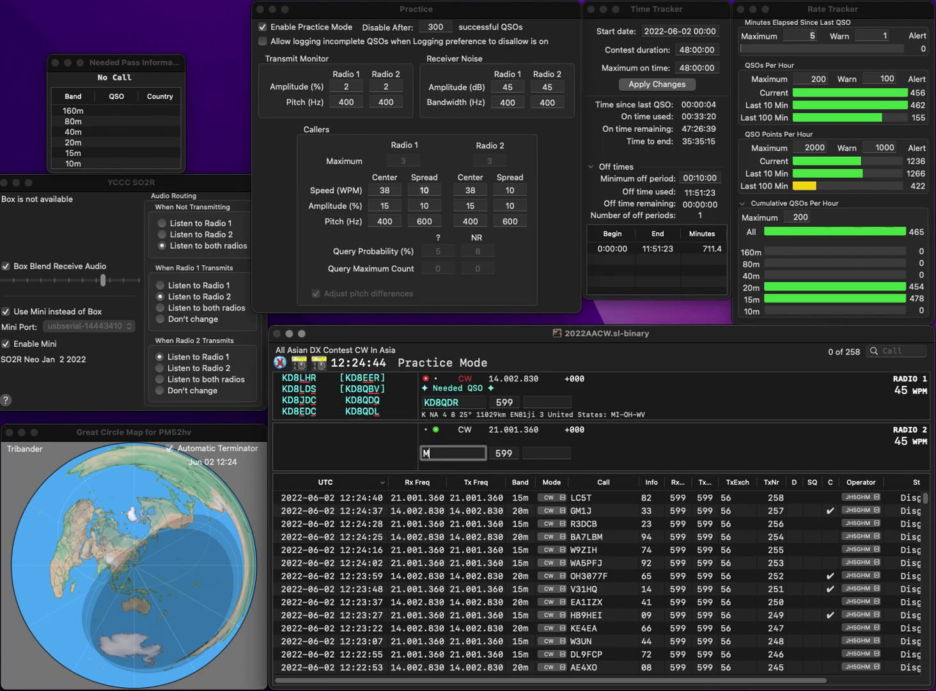
key(Left)
key(Left)
key(Left)
key(BackSpace)
text(3)
key(Return)
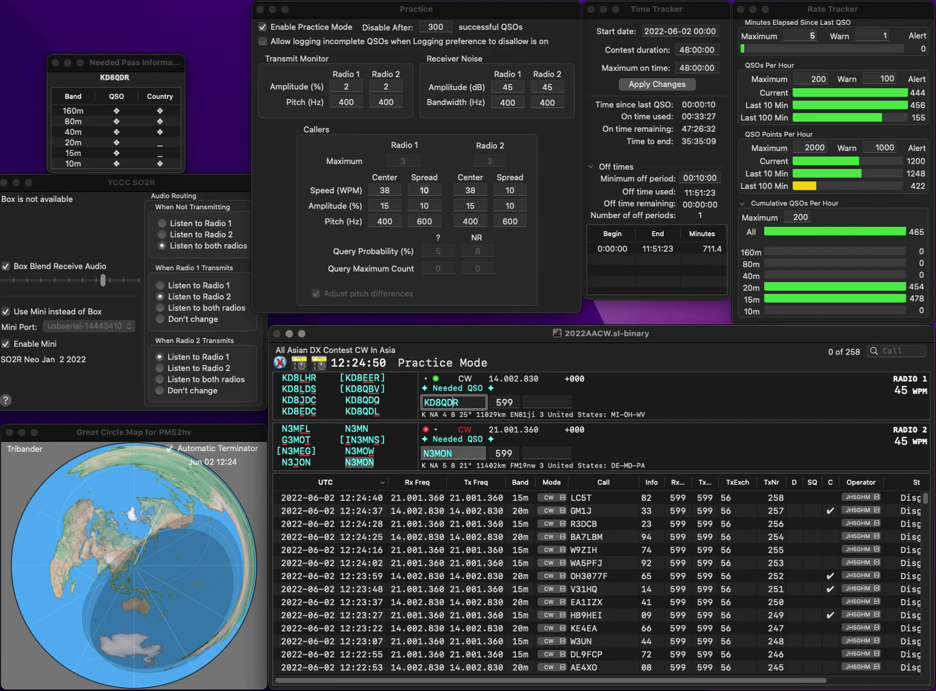
key(BackSpace)
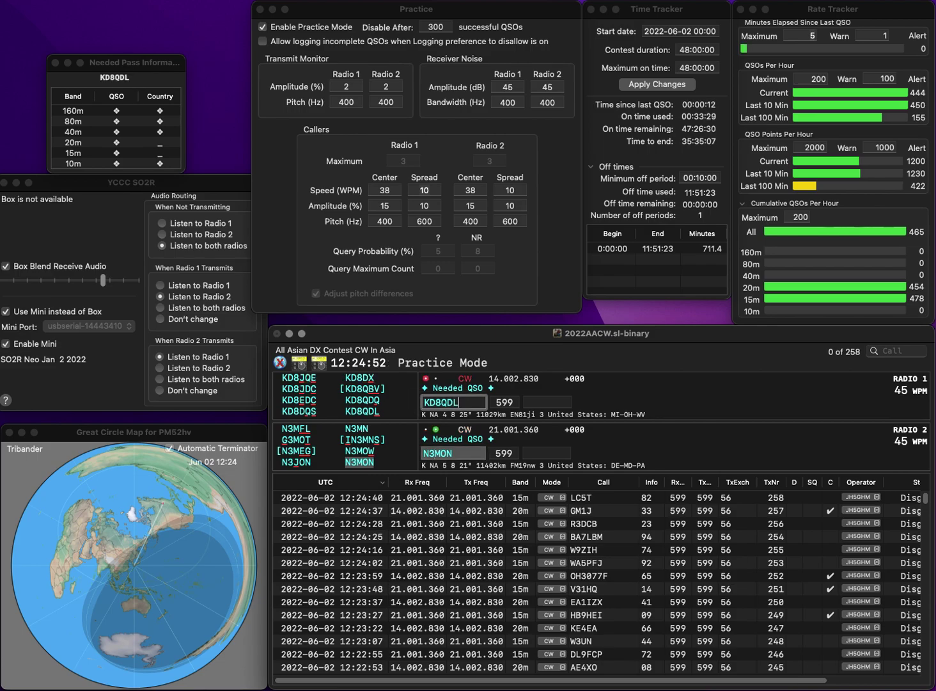
text(L)
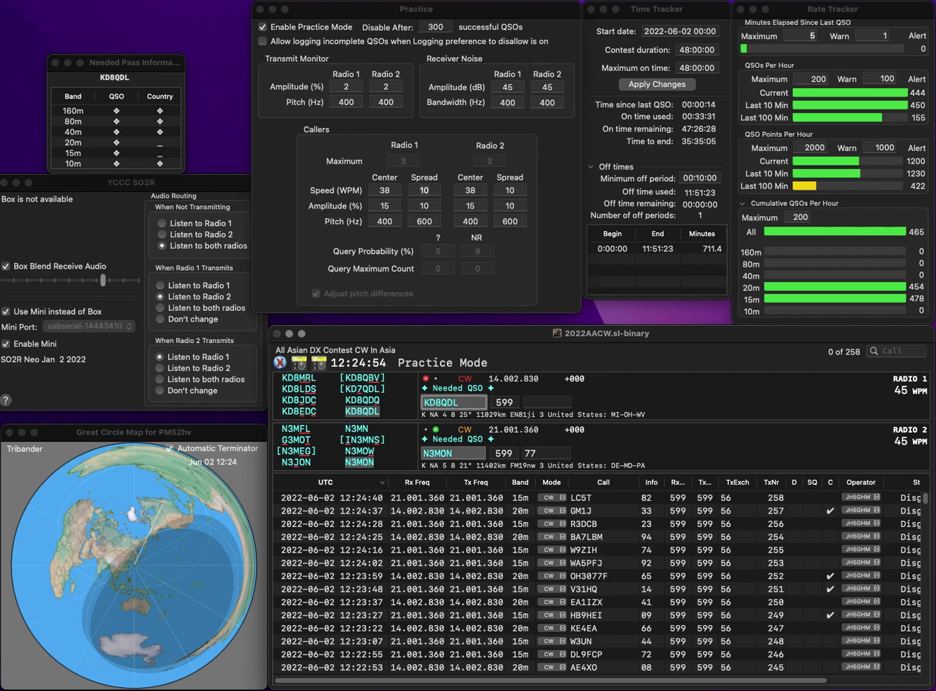
key(Return)
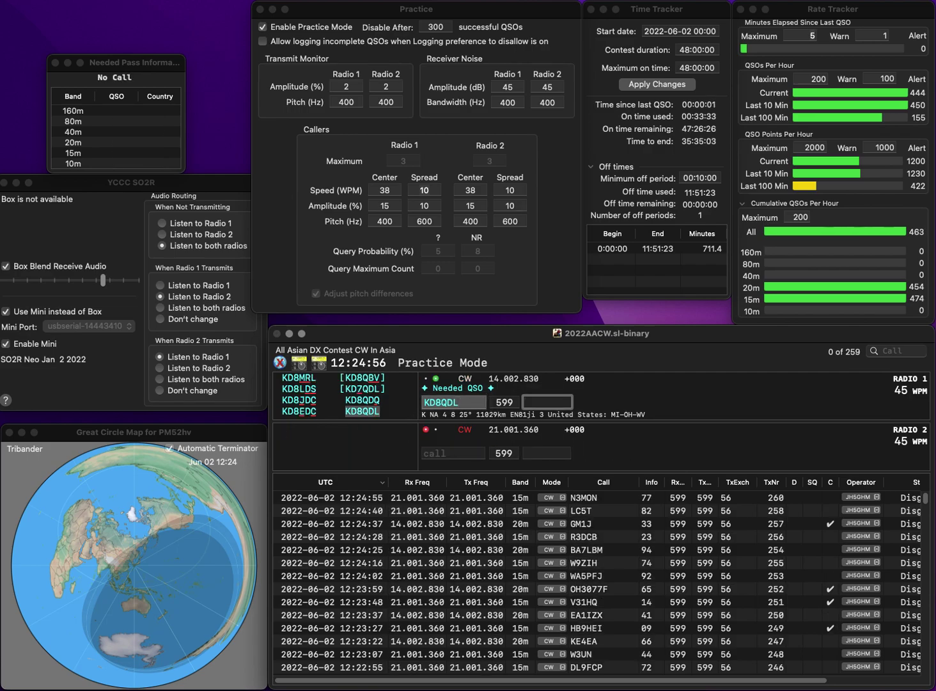
key(Return)
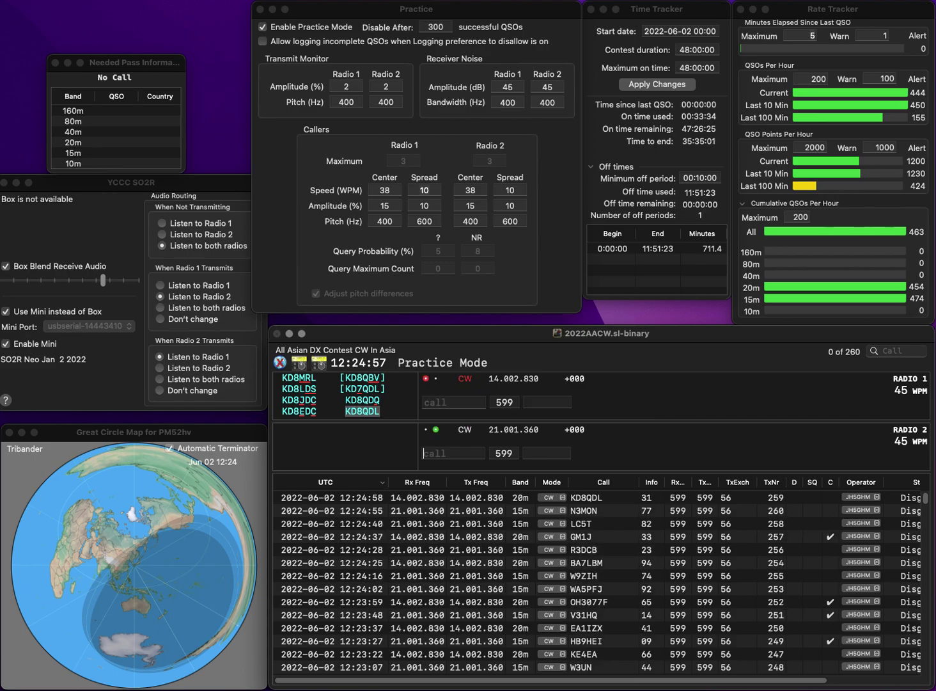
text(KC1IZB)
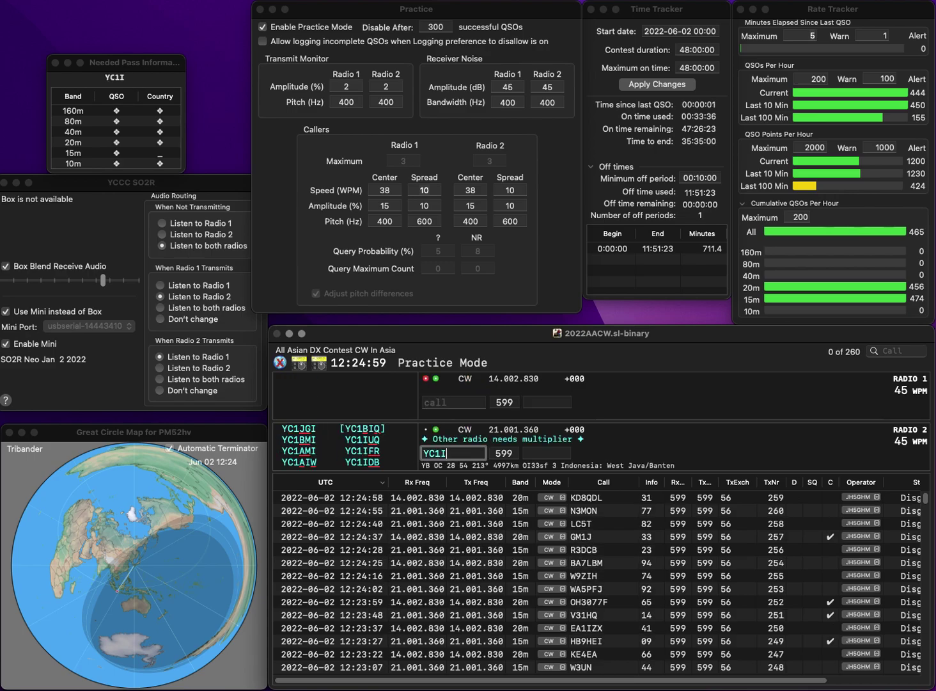
key(Left)
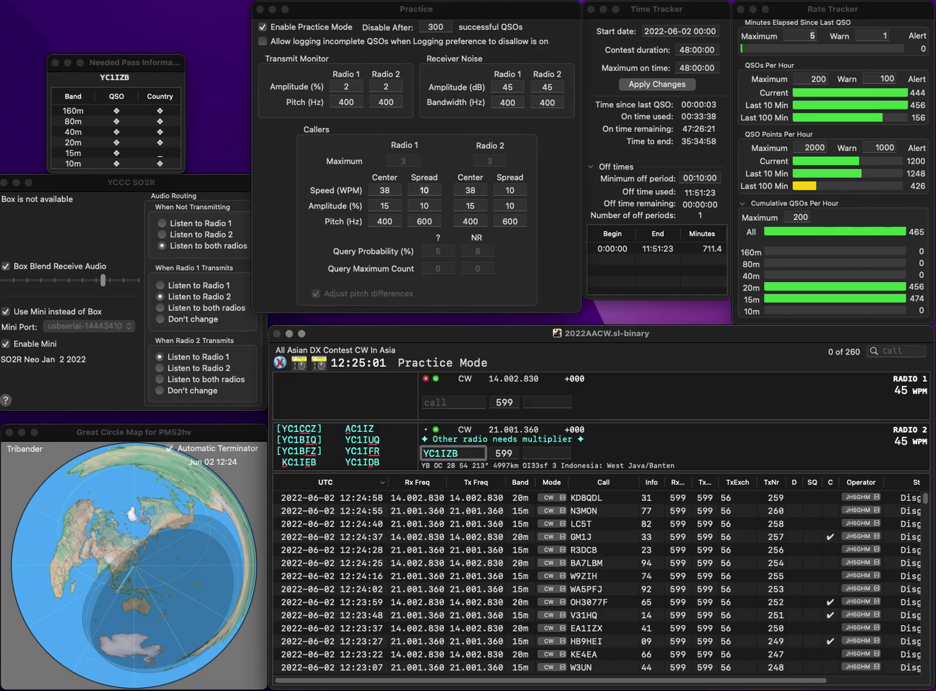
key(BackSpace)
text(D)
key(Return)
text(KD7RU)
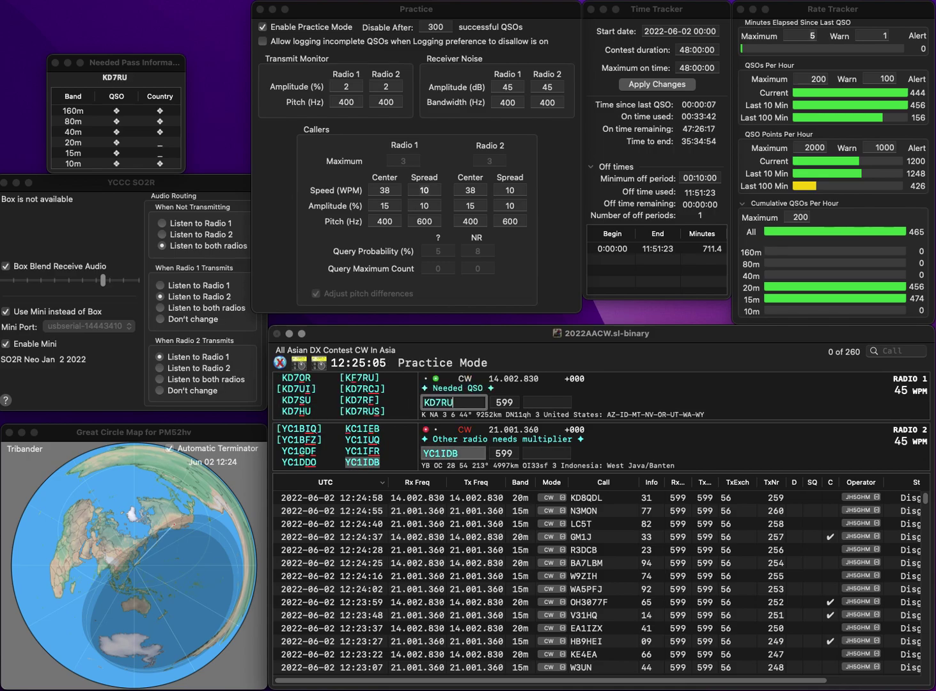
key(Return)
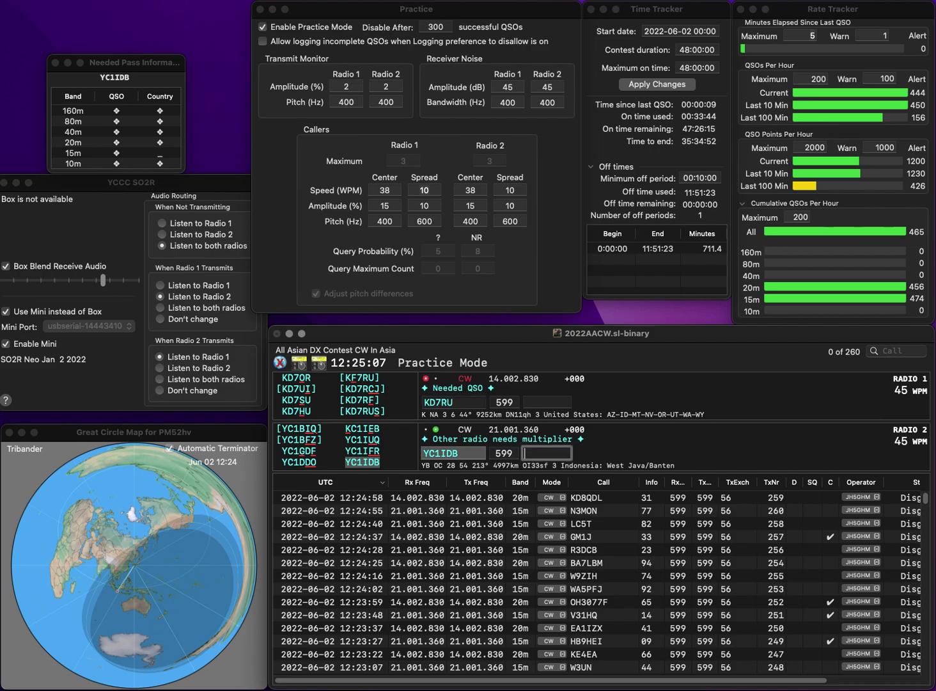
text(39)
key(Return)
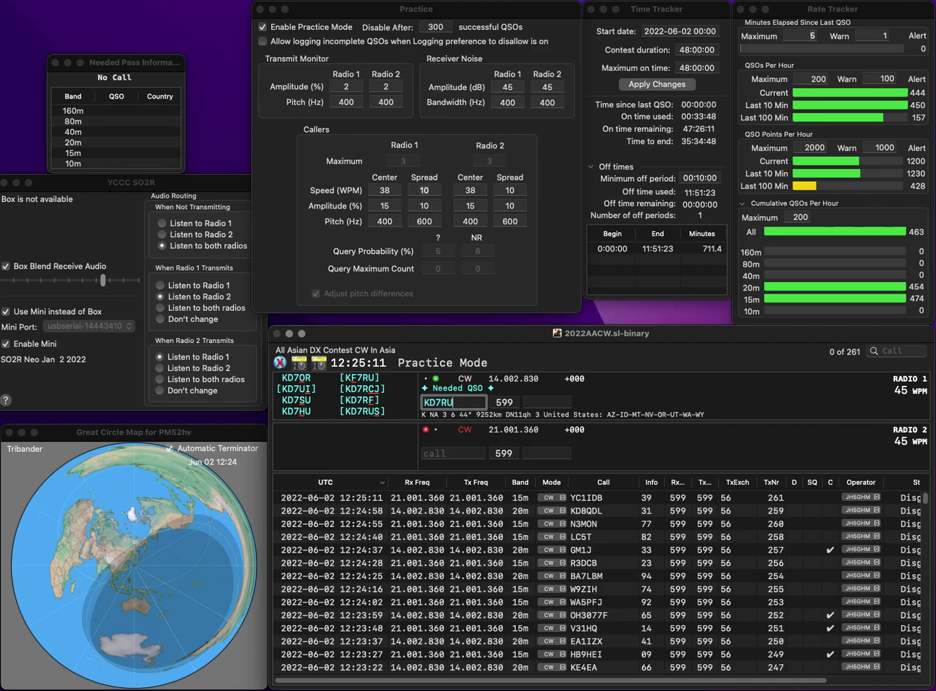
Step: Correct the Radio 1 call sign to KB7RFQ and answer the caller
text(KD7RU)
key(BackSpace)
text(FQ)
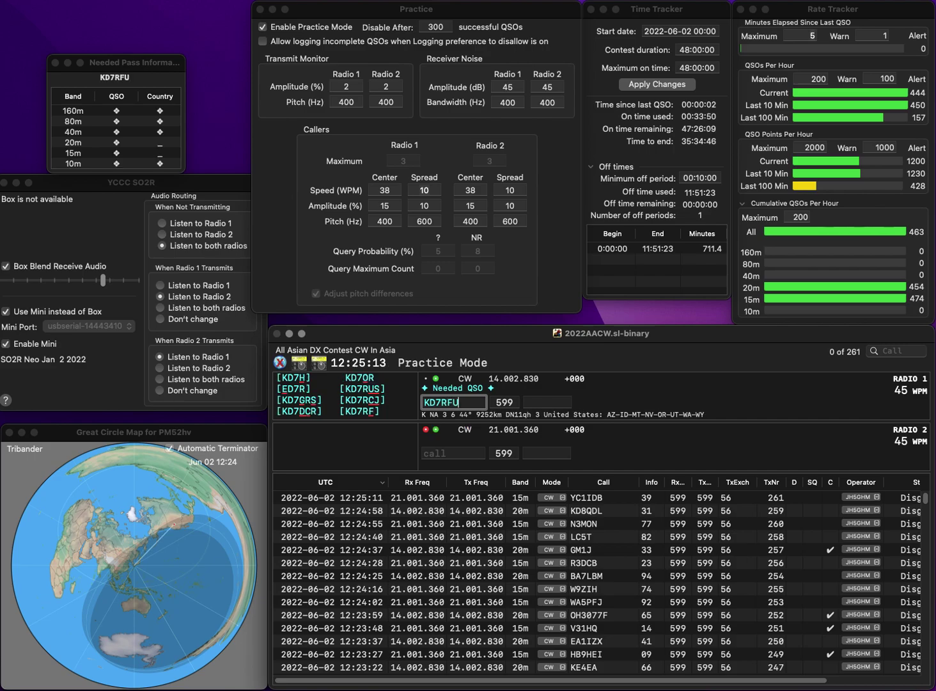
click(429, 402)
key(Delete)
text(B)
key(Tab)
key(Tab)
key(Tab)
key(Return)
key(Tab)
key(Return)
key(backslash)
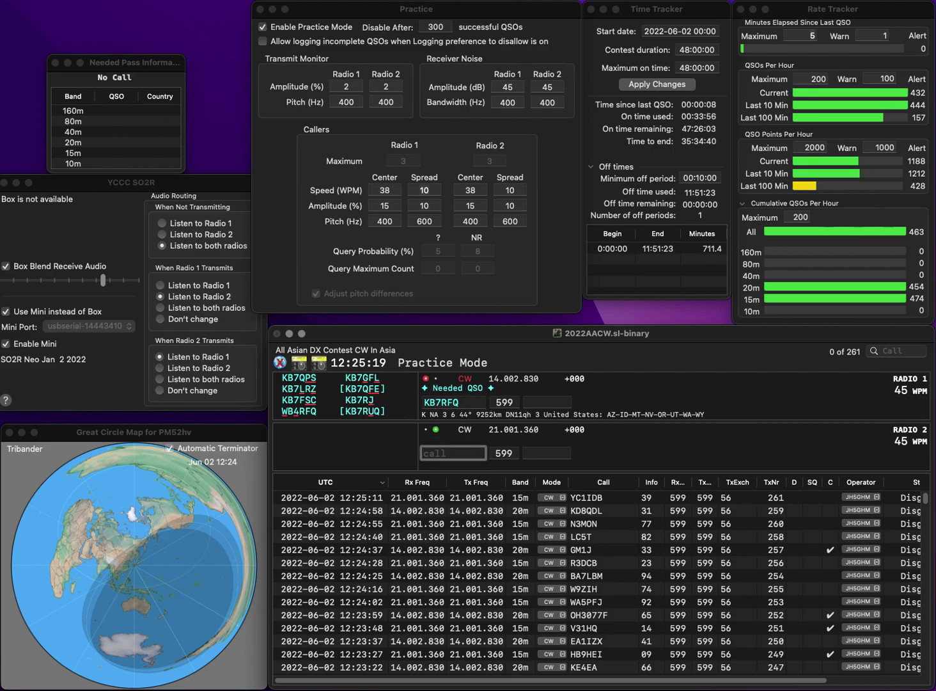
text(W)
key(backslash)
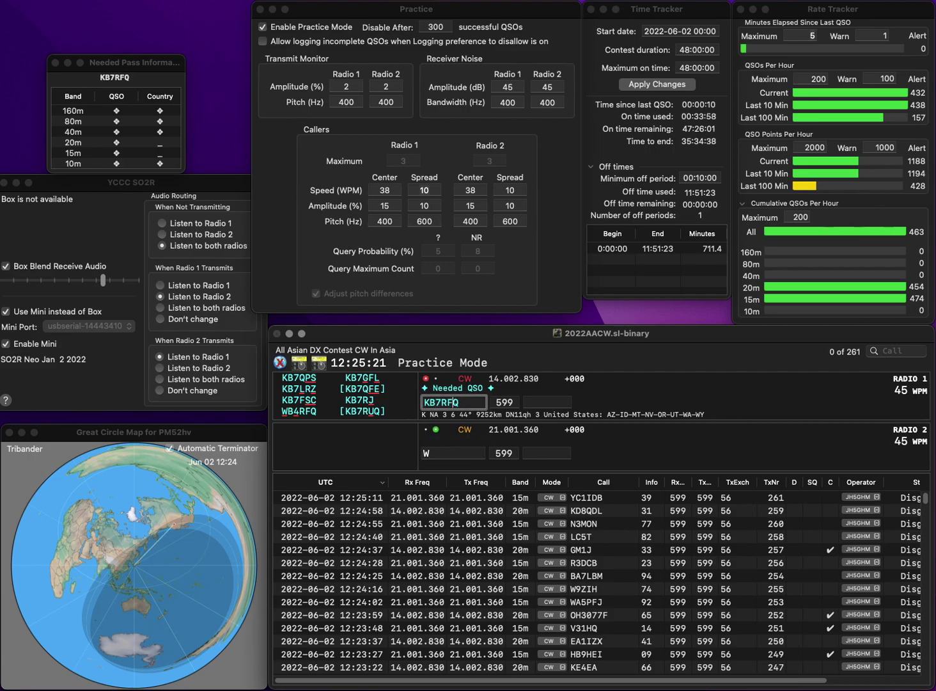
key(BackSpace)
text(U)
key(backslash)
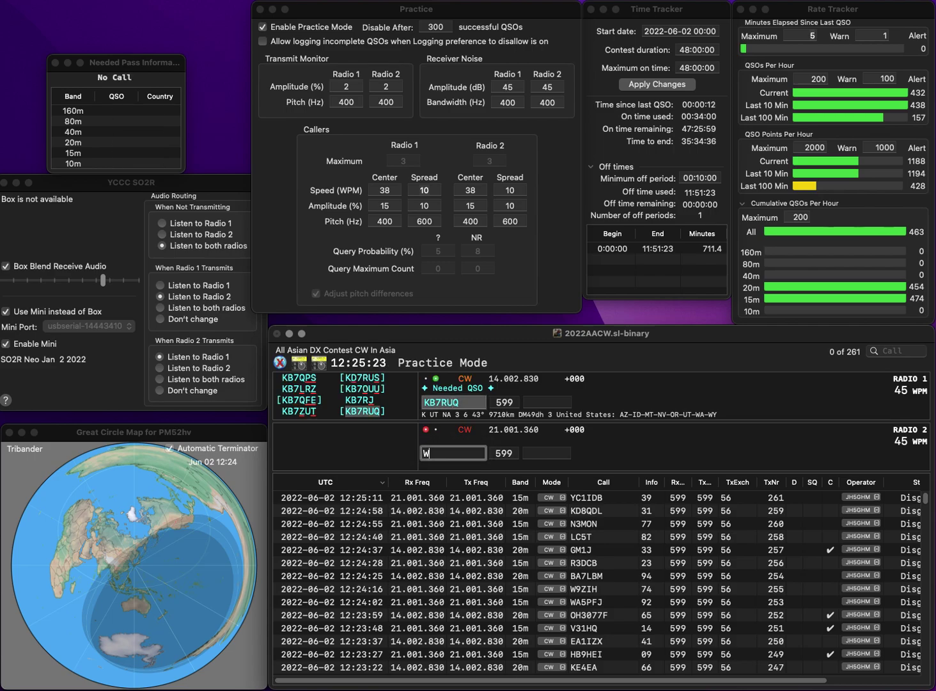
text(3DIG)
key(backslash)
key(space)
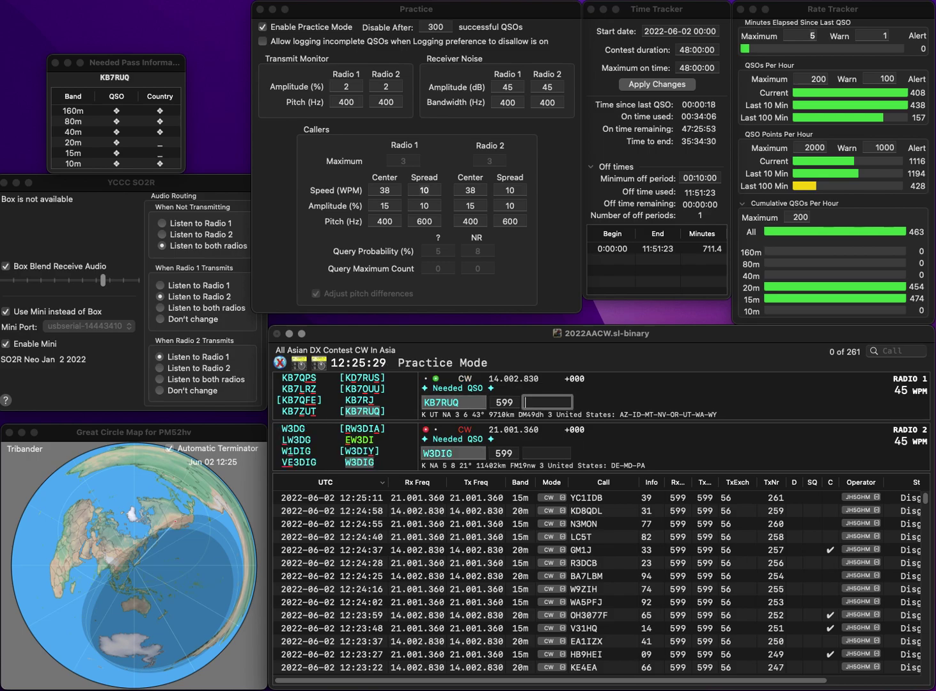
key(Return)
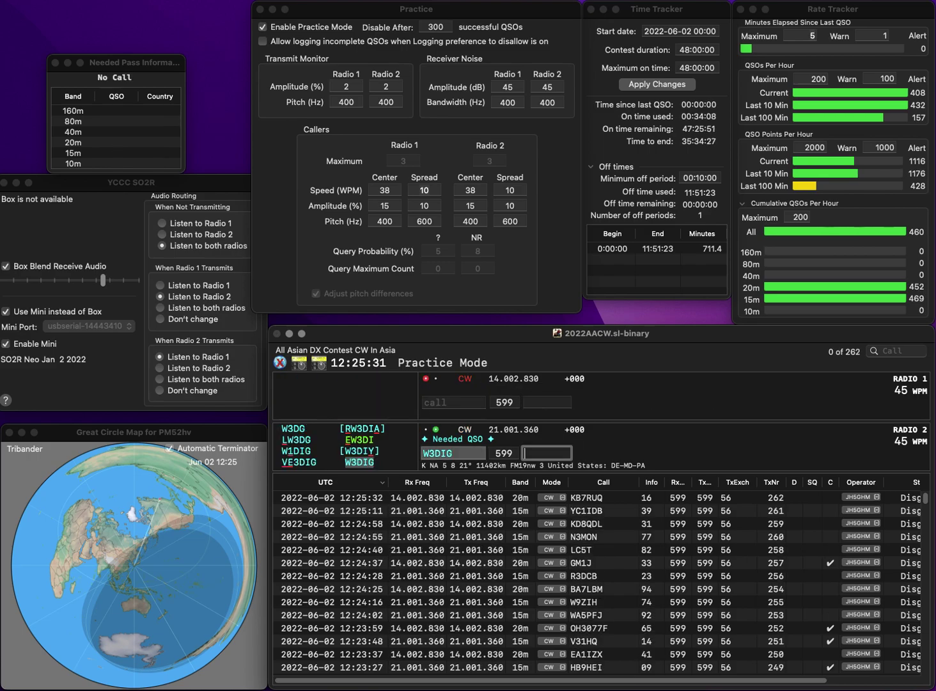
text(27)
key(Return)
text(YO3)
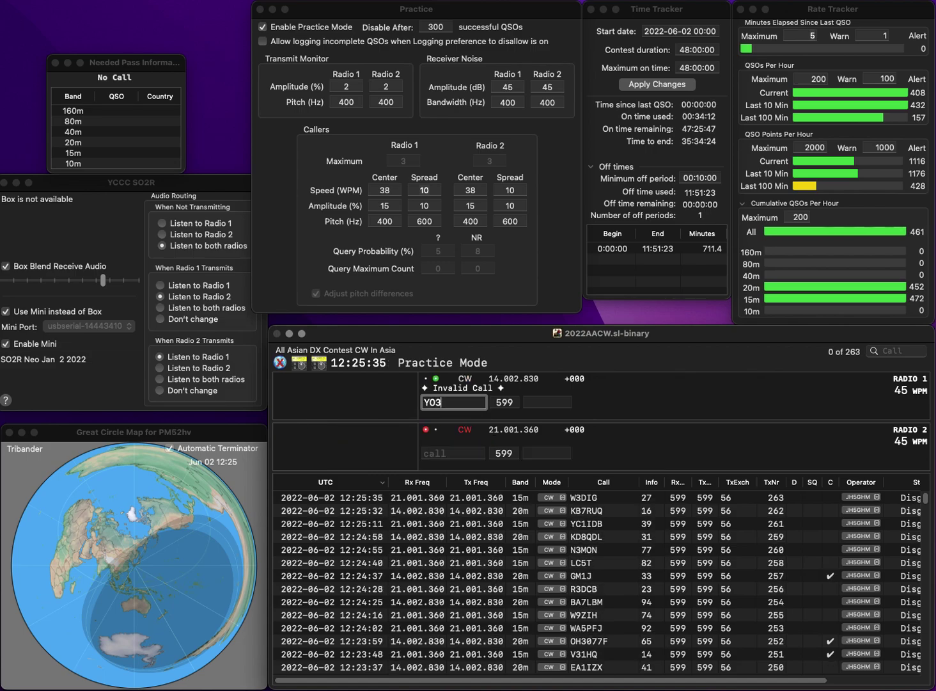
text(GNF)
key(Return)
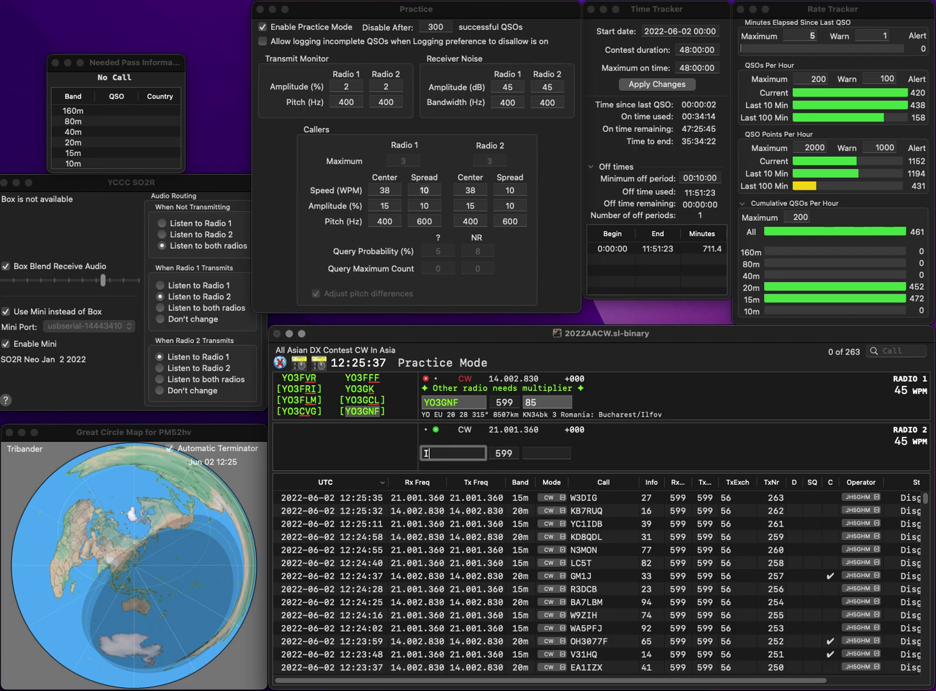
text(WE7)
key(Return)
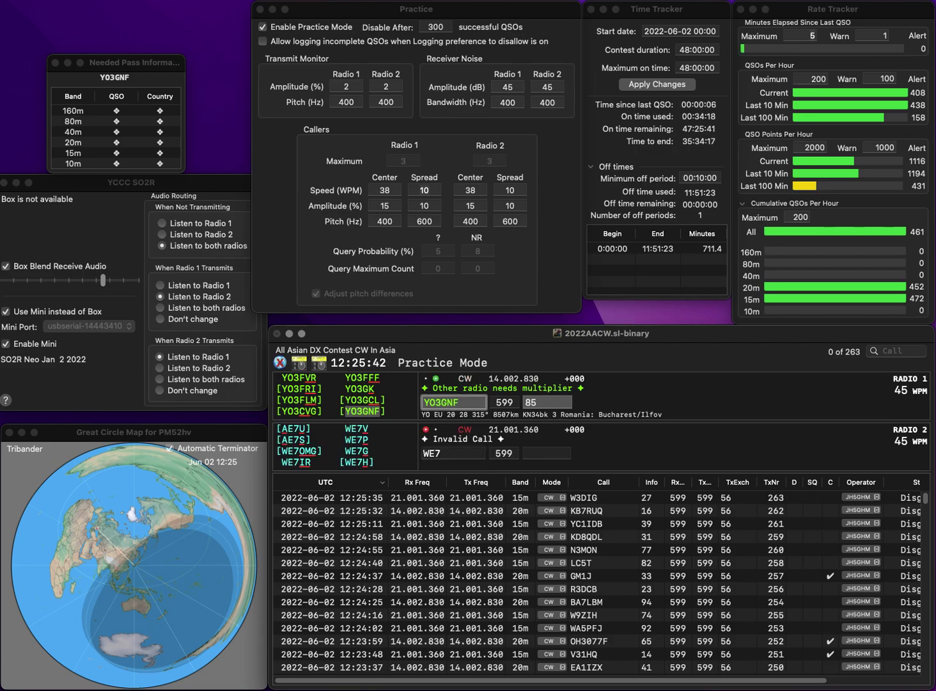
key(Tab)
text(01)
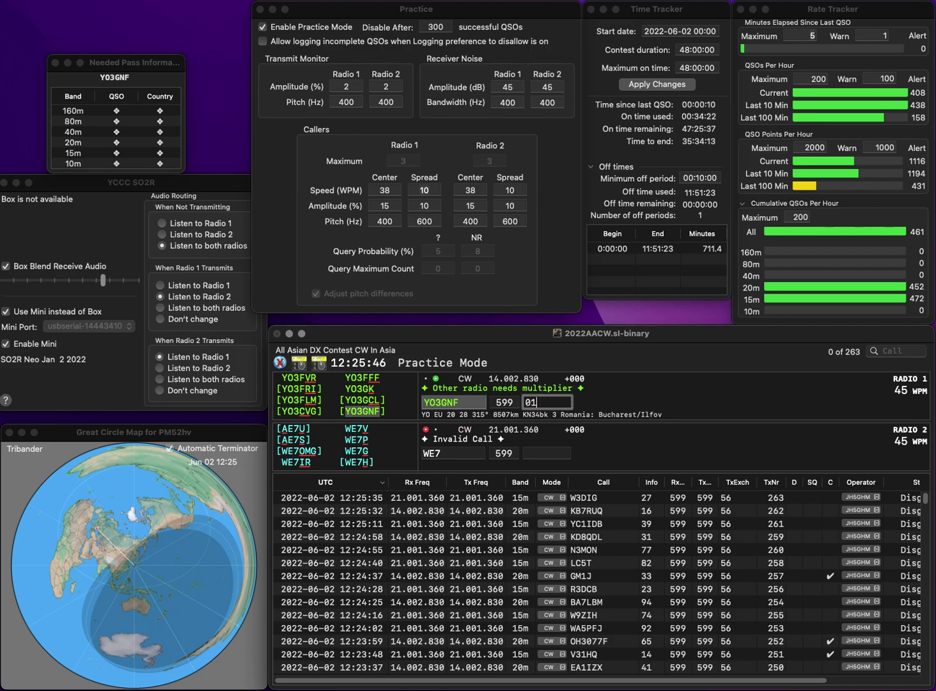
key(Return)
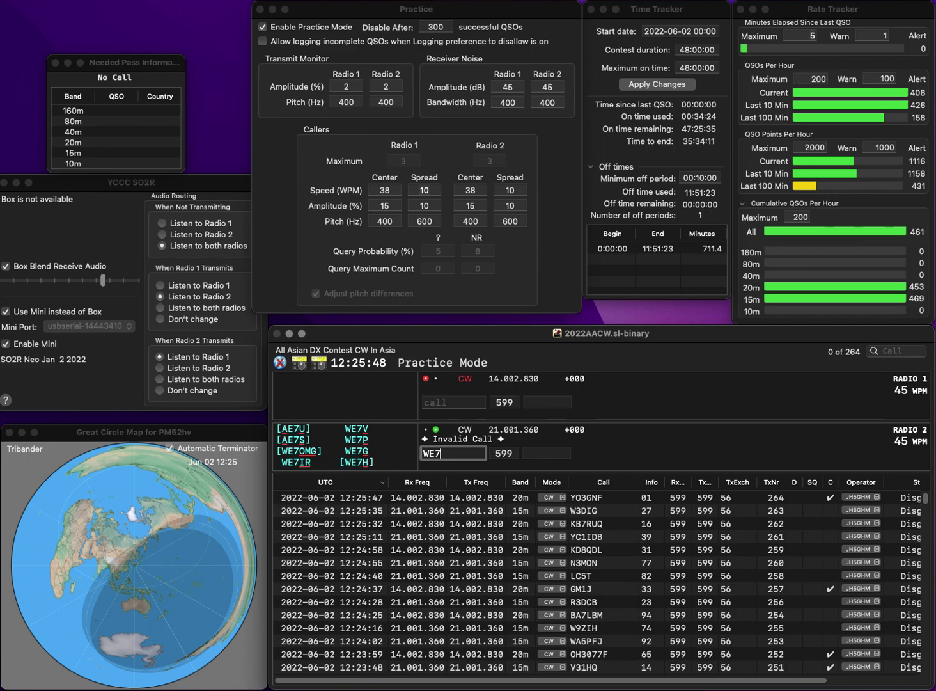
Step: Correct the Radio 2 call sign to WG4ES and answer the caller
text(ES)
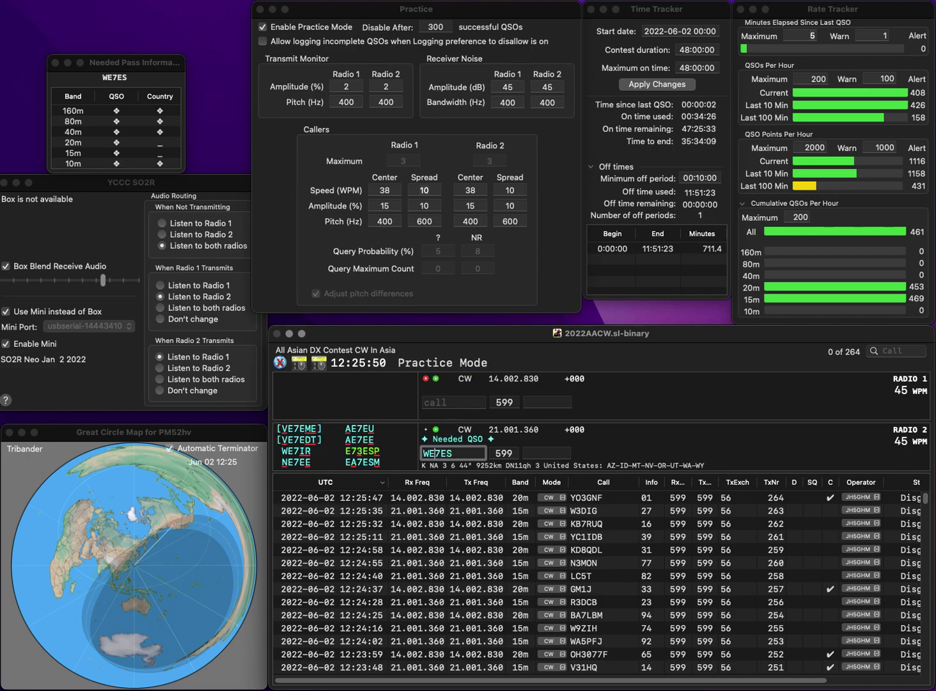
key(Right)
key(BackSpace)
key(BackSpace)
text(G4)
key(Return)
key(Return)
text(W)
text(GPP)
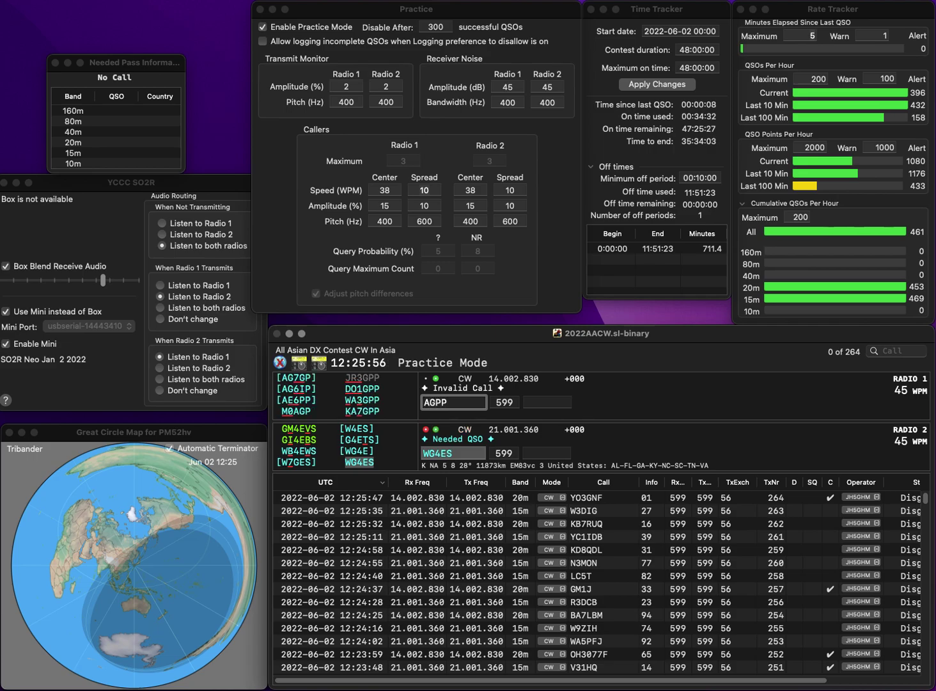
key(Return)
text(6)
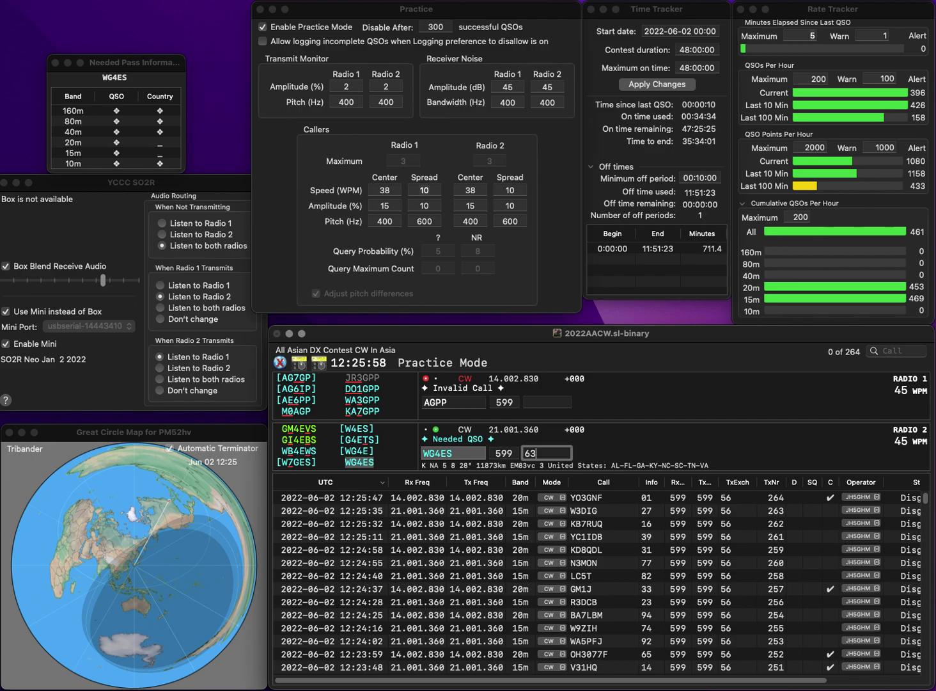
text(3)
key(Return)
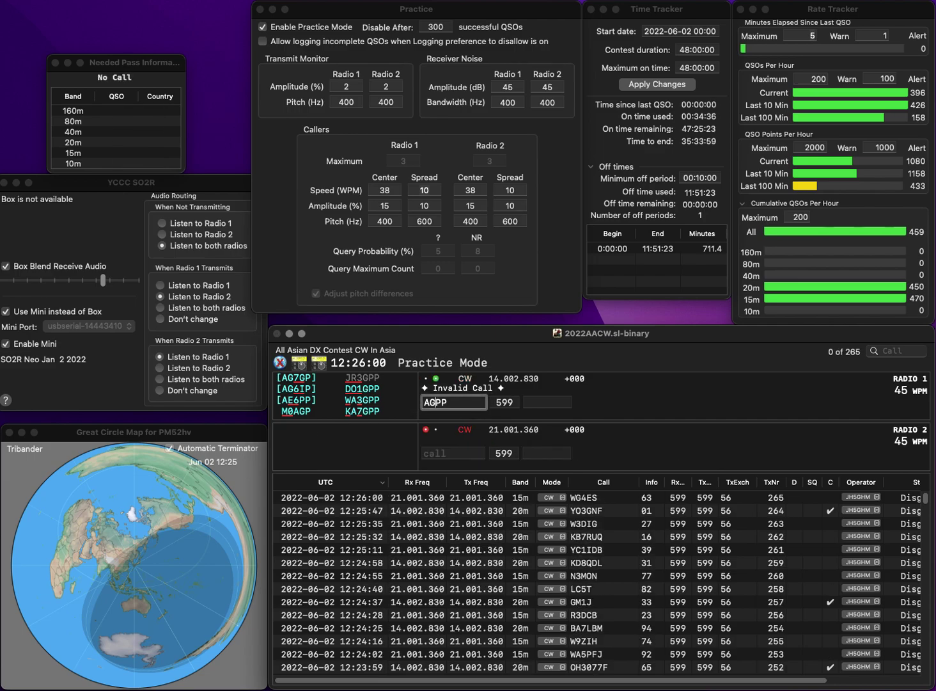
Step: Correct the Radio 1 call sign to AB4PP and enter IK3QAR on Radio 2, answering both callers
text(B4)
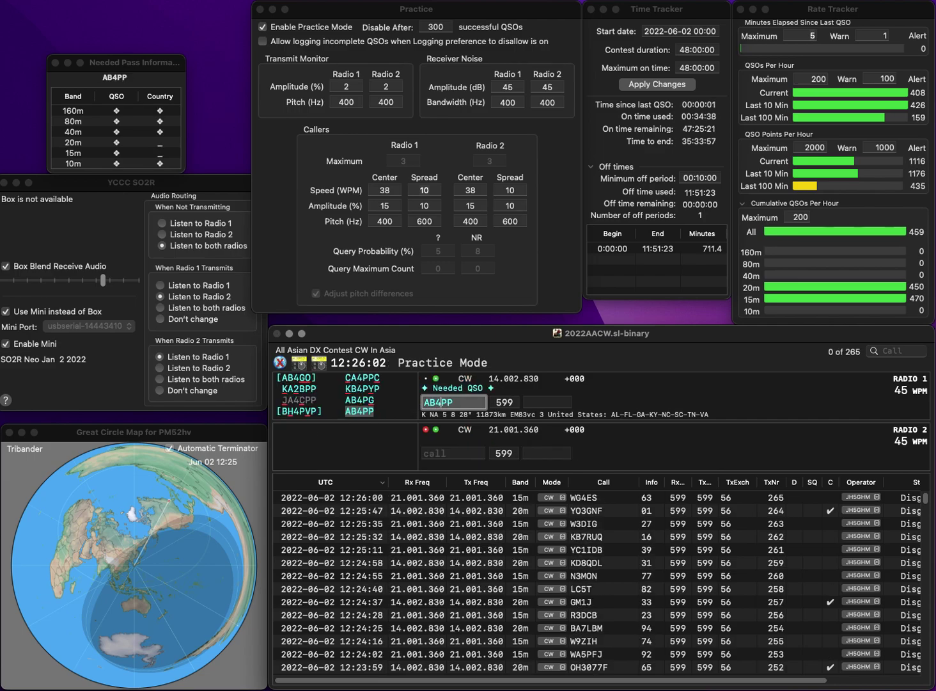
key(Return)
text(IK3QAF)
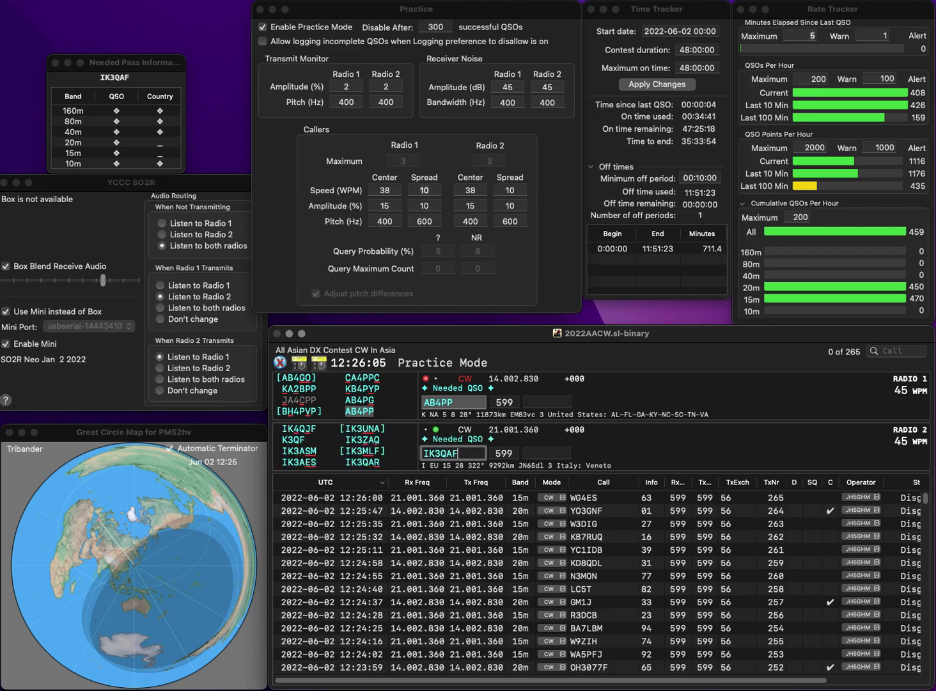
key(BackSpace)
text(R)
key(Return)
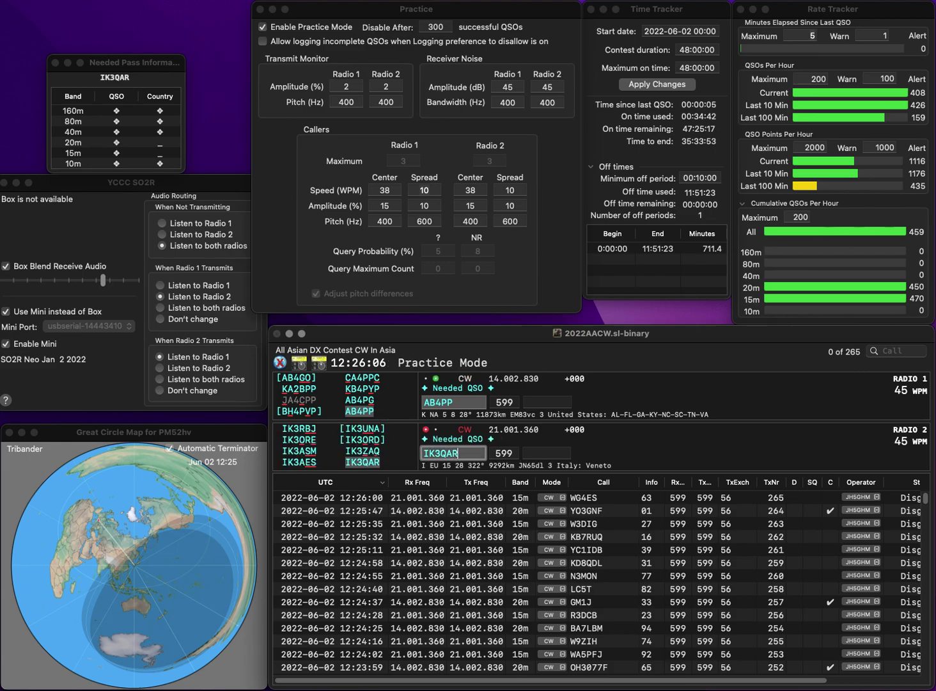
text(81)
key(Return)
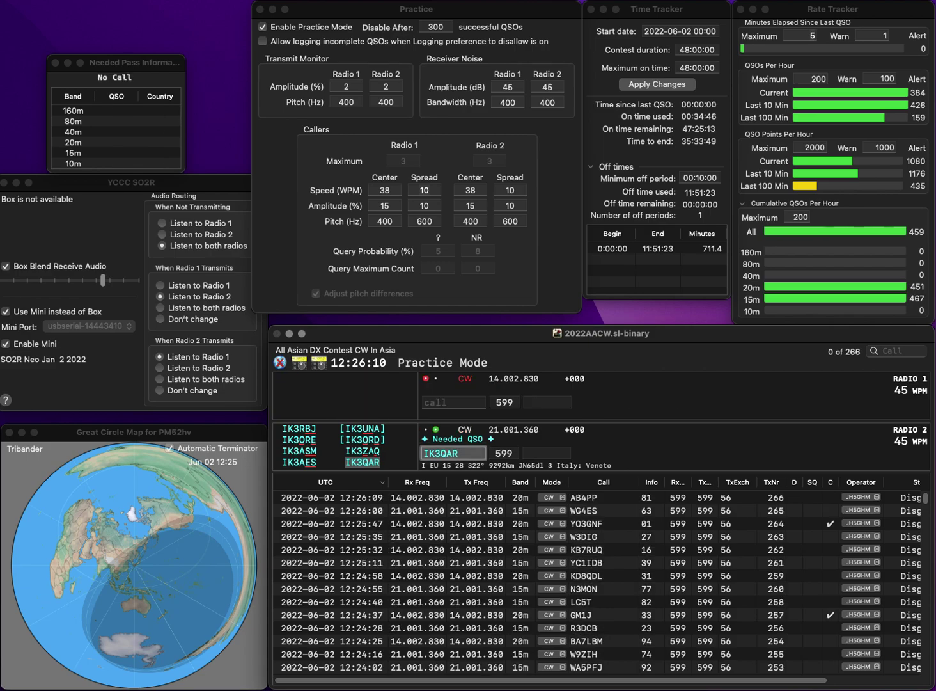
key(Return)
text(41)
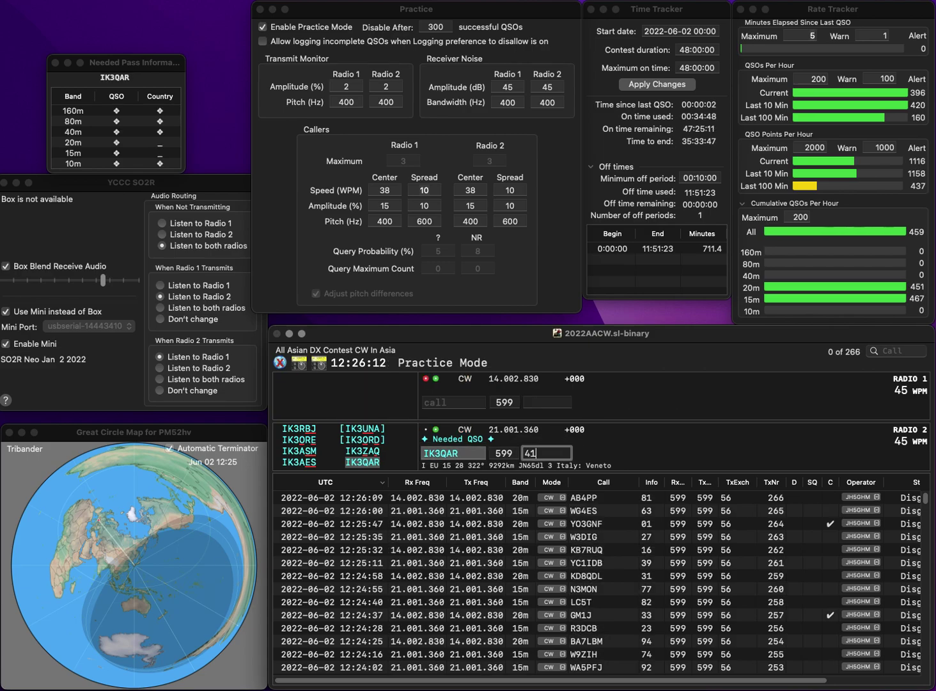
key(Return)
text(M0)
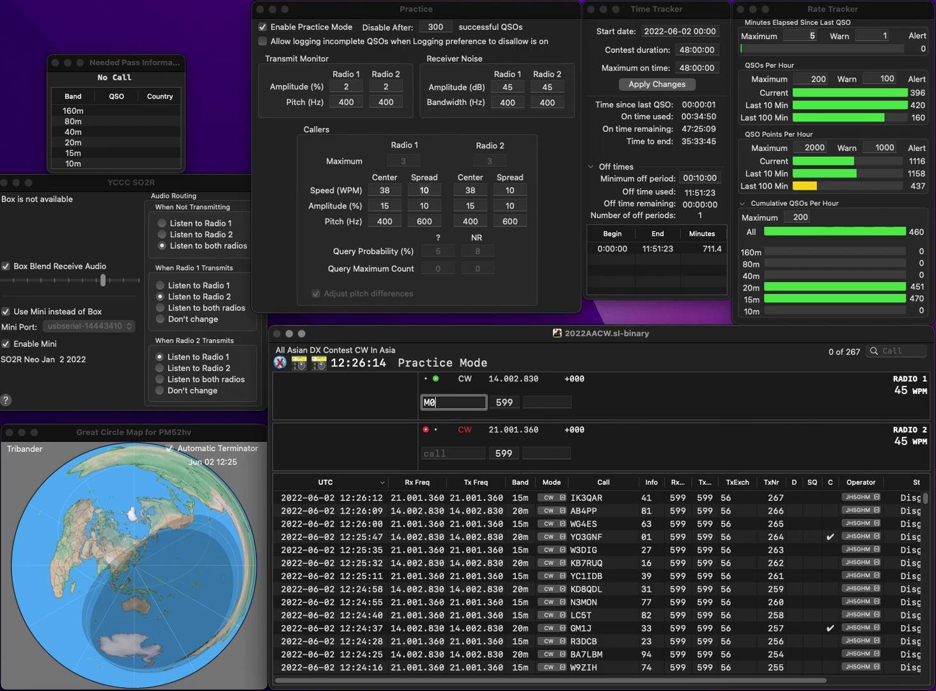
text(JTL)
key(Return)
text(YB3CER)
key(Tab)
key(space)
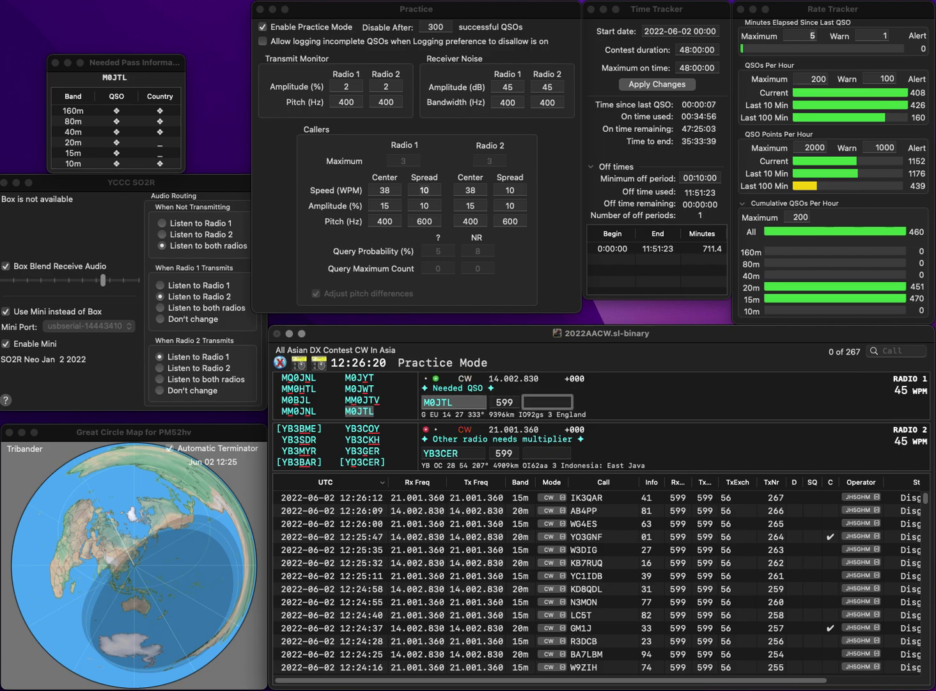
text(80)
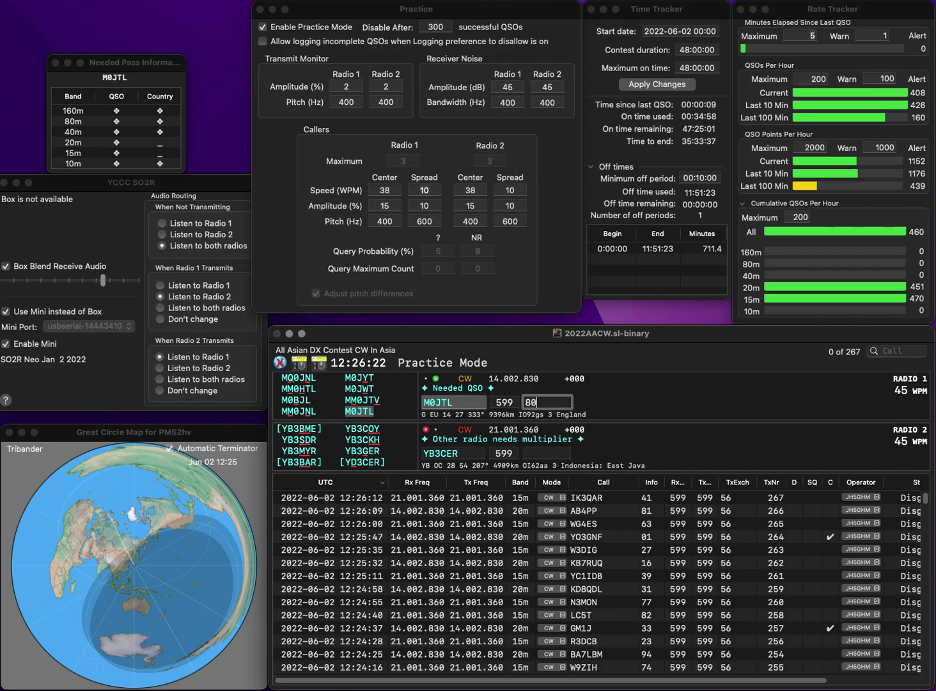
key(Return)
key(space)
key(Left)
key(Left)
key(Left)
key(Left)
key(BackSpace)
text(D)
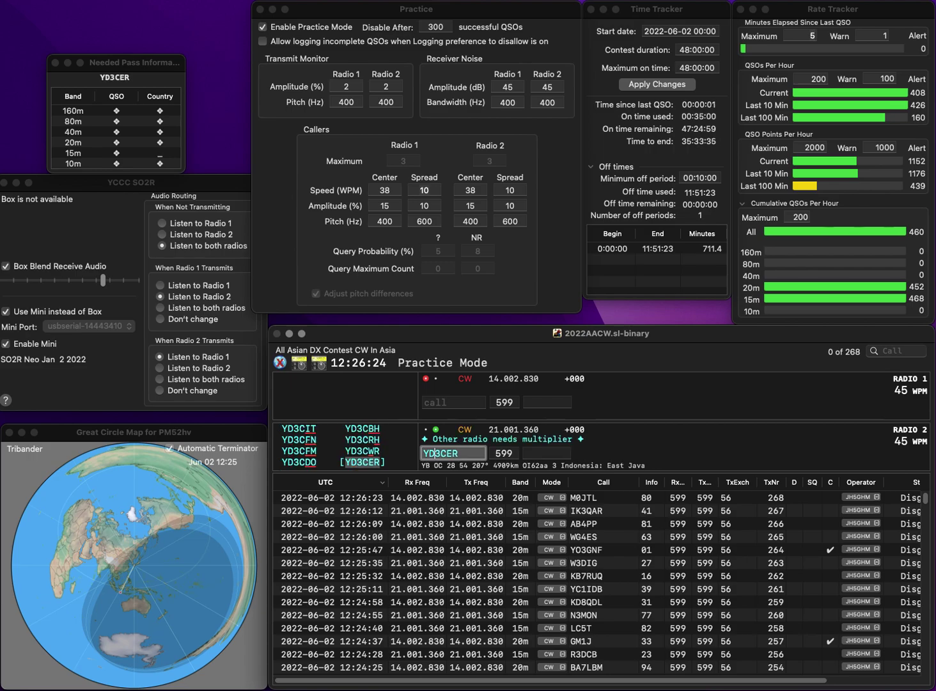
key(Return)
Step: Enter PD4JUF as the Radio 1 call sign and answer the caller
text(P)
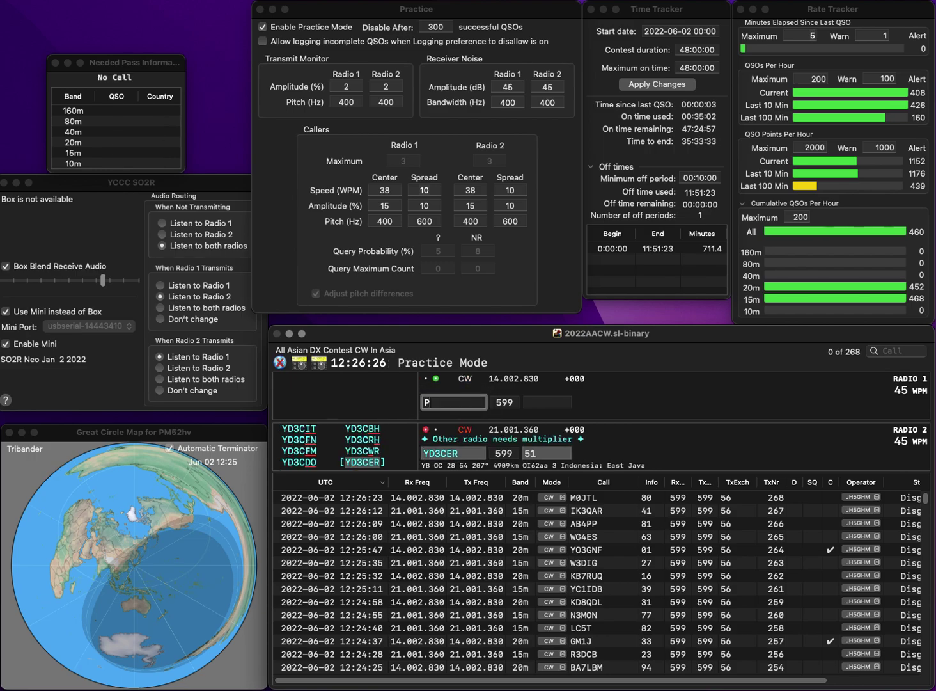
text(D4JUF)
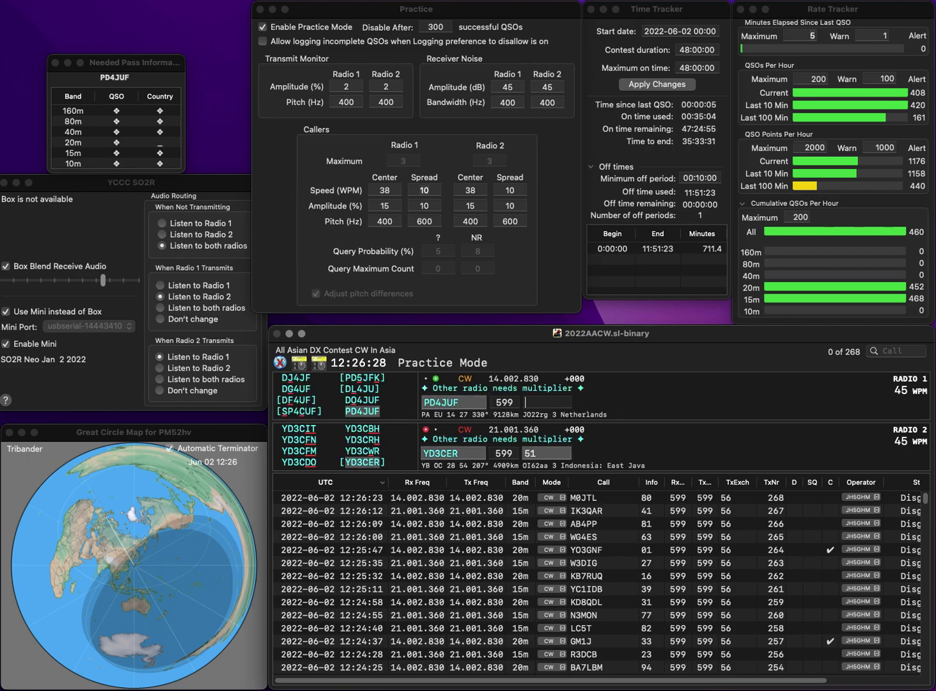
key(Return)
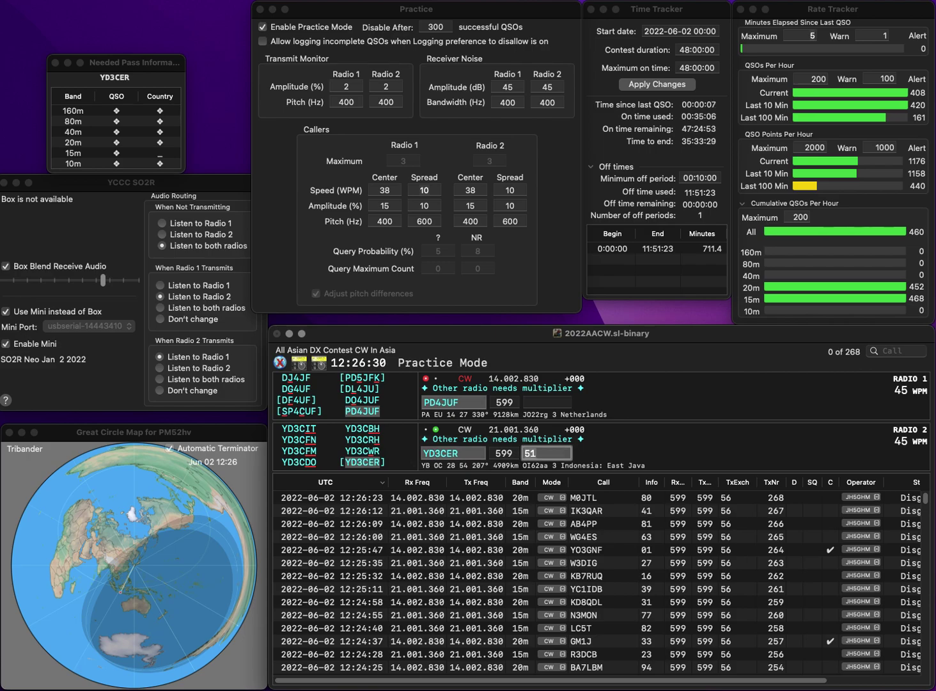
text(51)
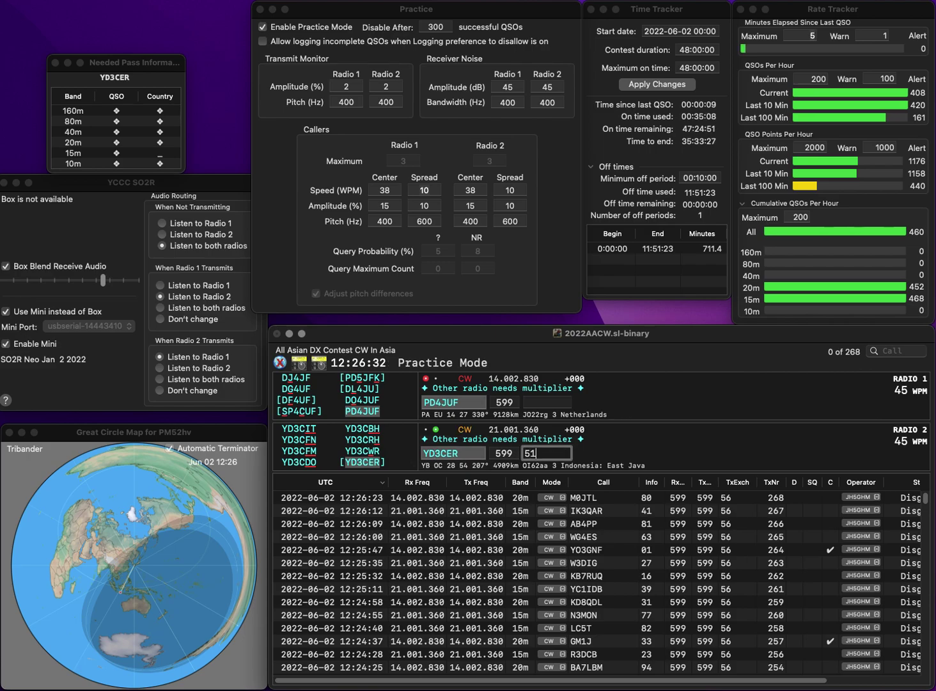
key(Return)
text(42)
key(Return)
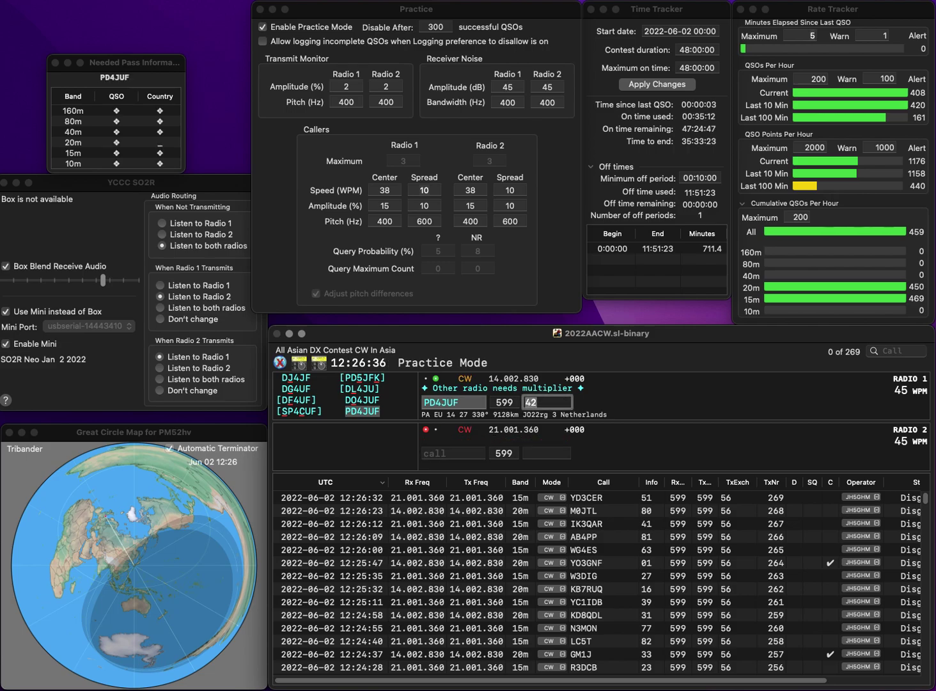
text(K69RG)
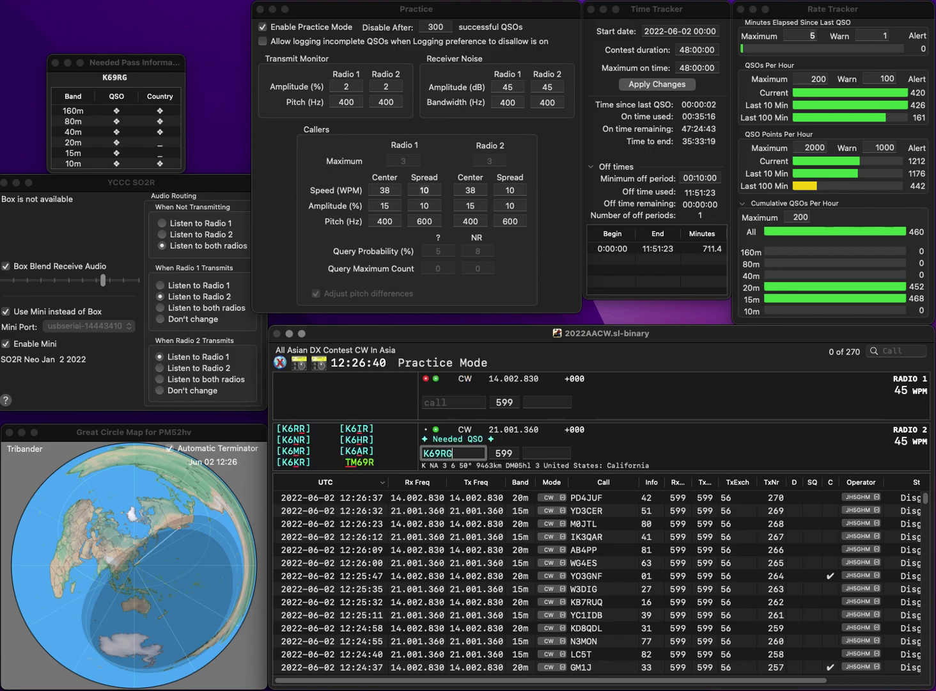
key(Return)
text(A1Z)
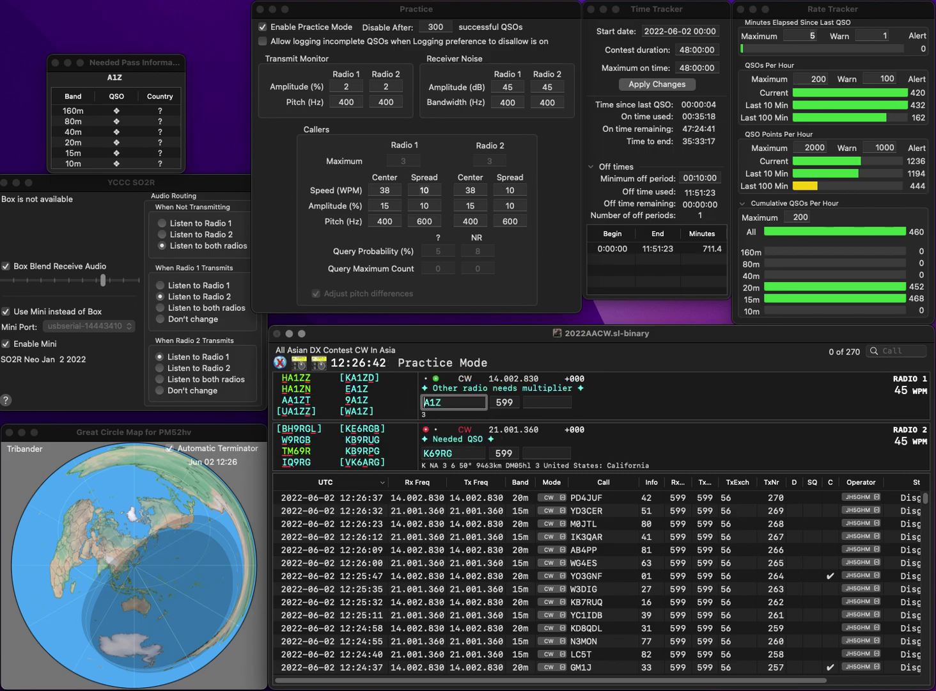
key(Left)
key(Left)
key(Left)
text(W)
key(Return)
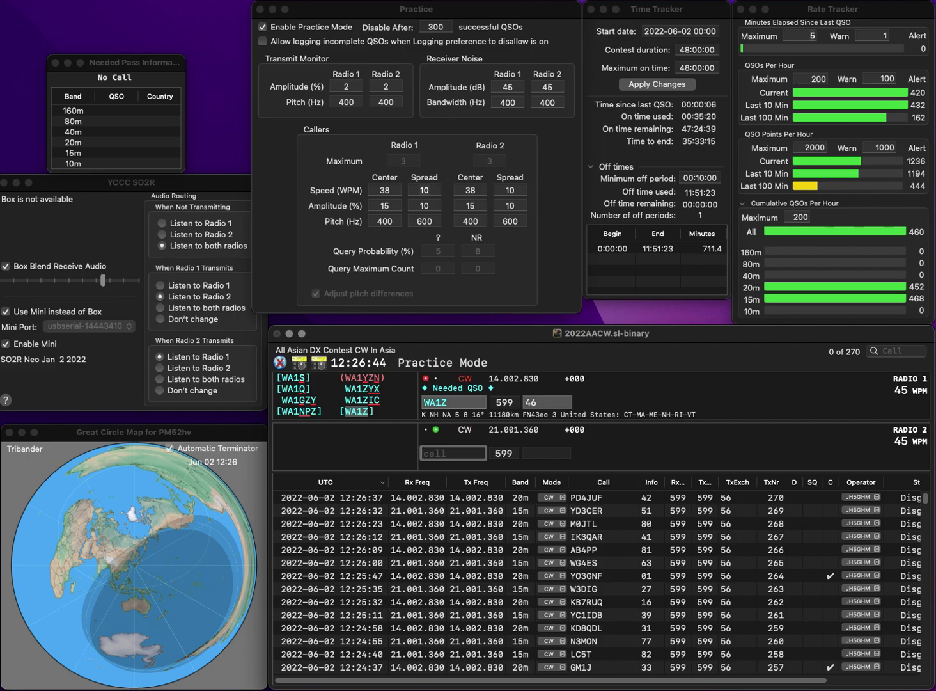
Step: Enter HB9HRG as the Radio 2 call sign and answer the caller
text(HB9)
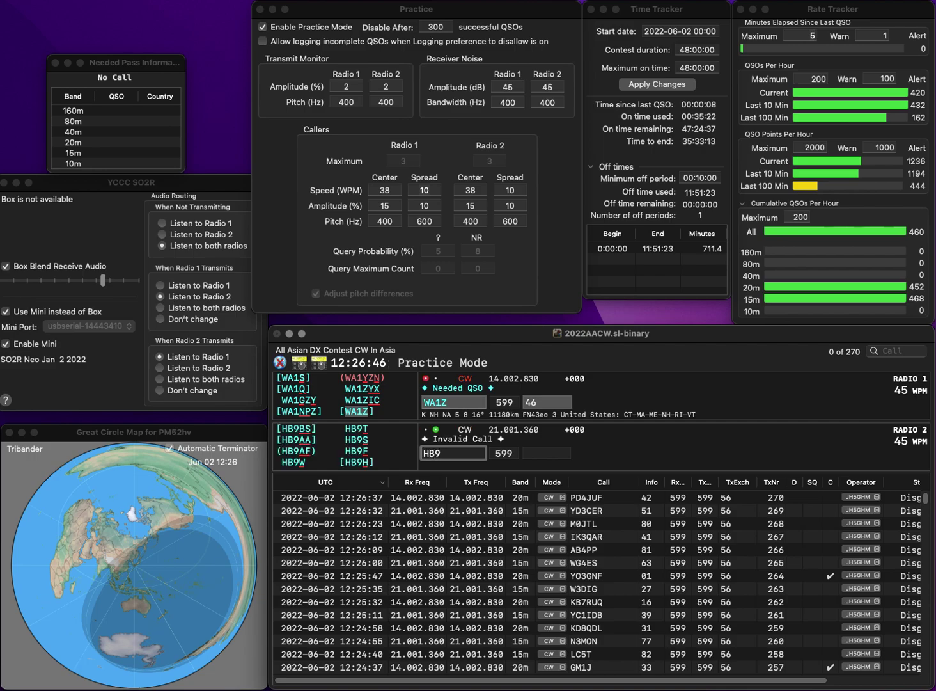
text(HRG)
key(Return)
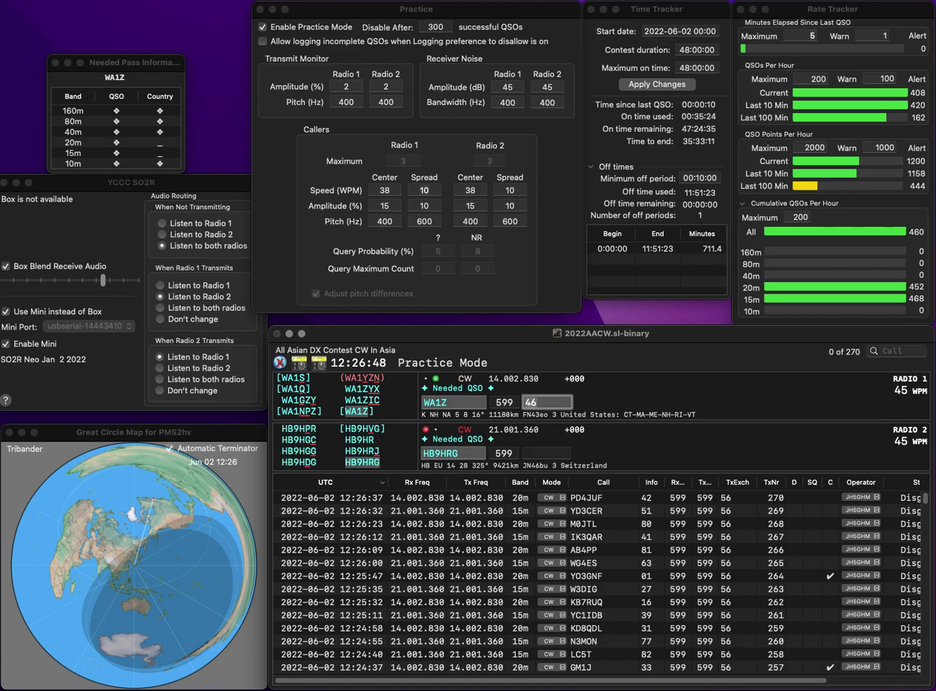
text(13)
key(Return)
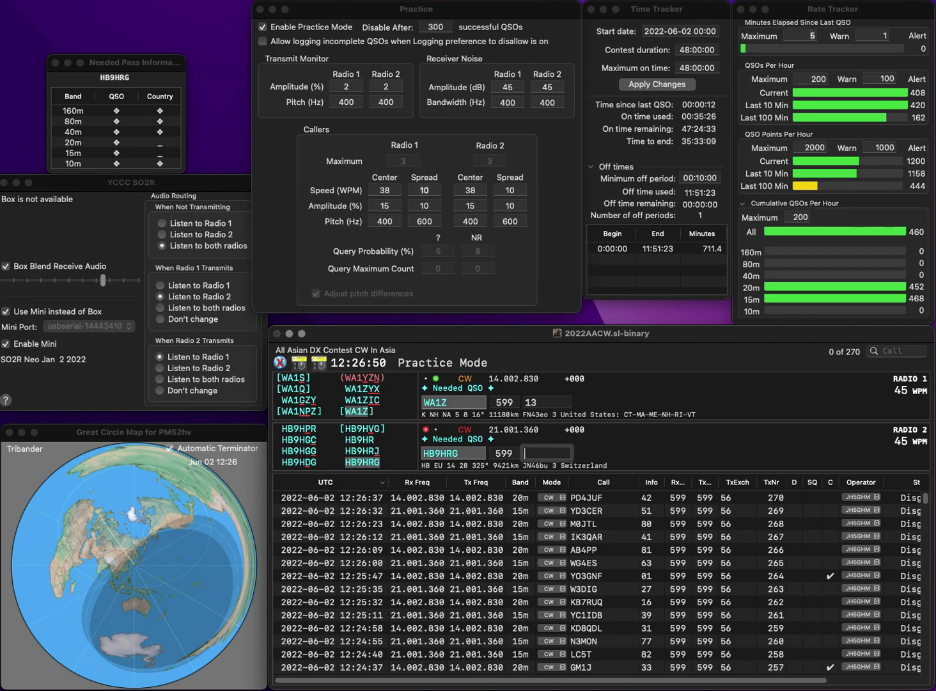
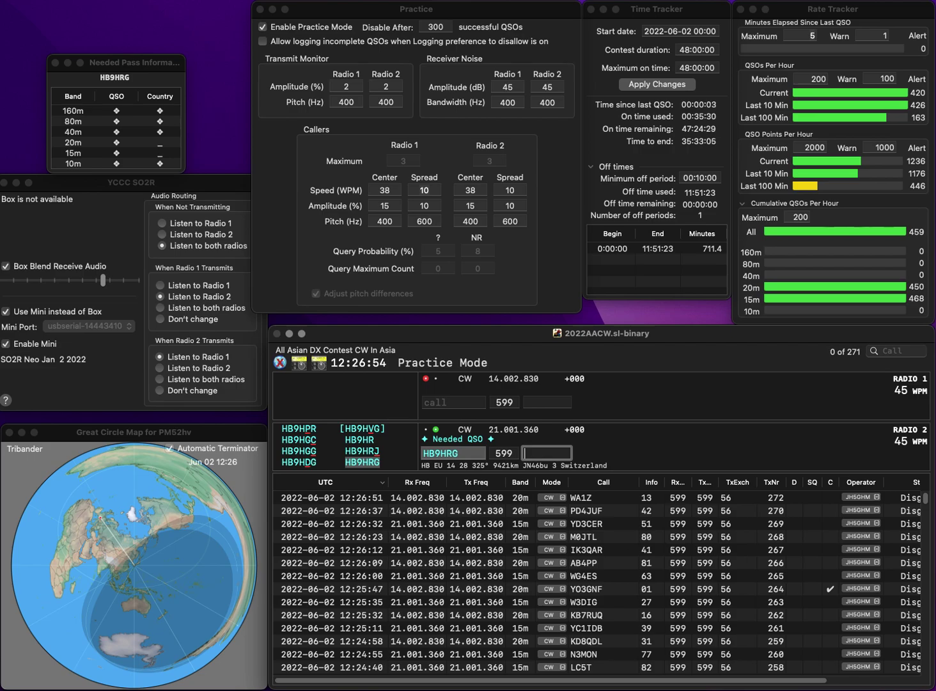
text(27)
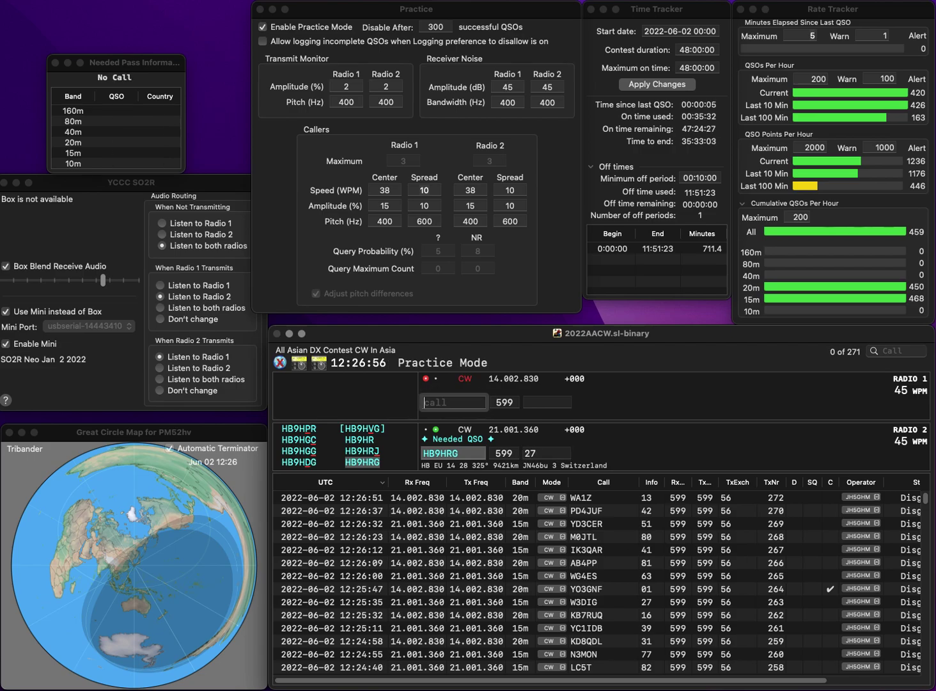
key(Return)
text(IK4MTK)
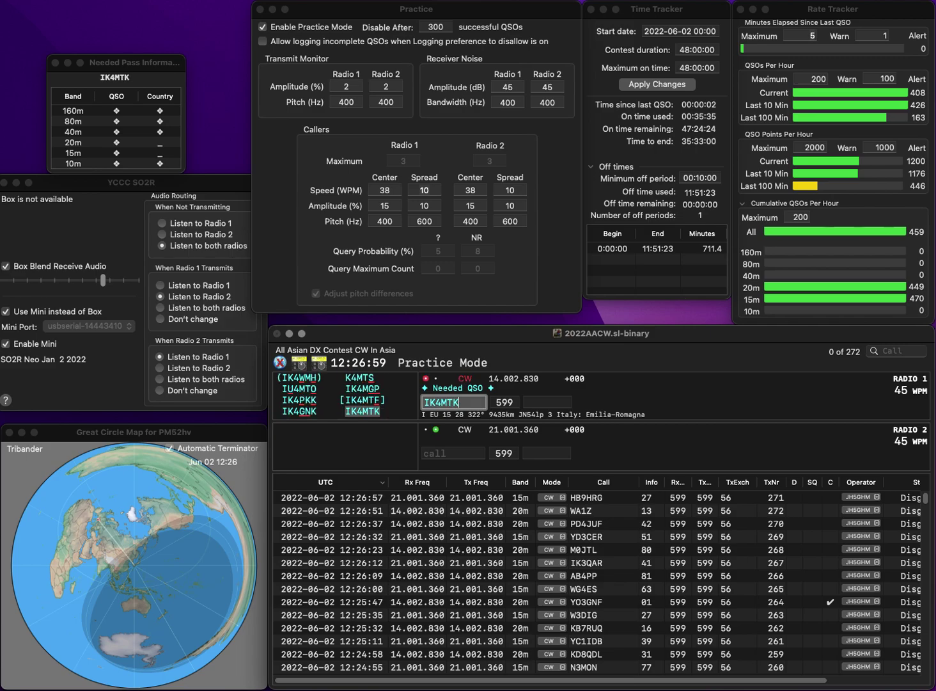
click(452, 453)
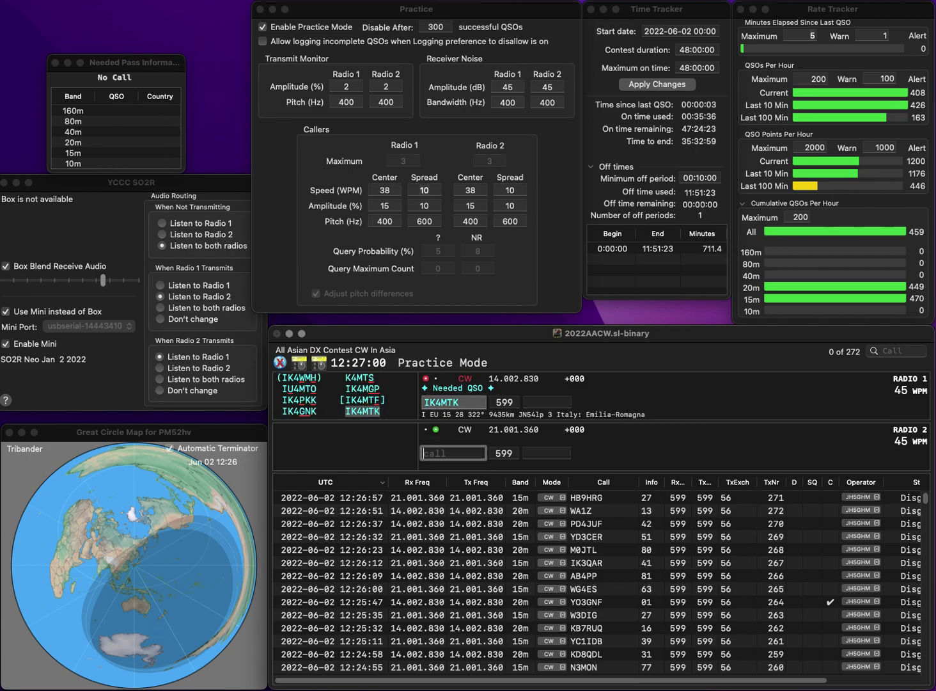
text(A2)
key(Left)
key(Left)
text(R)
key(Return)
key(space)
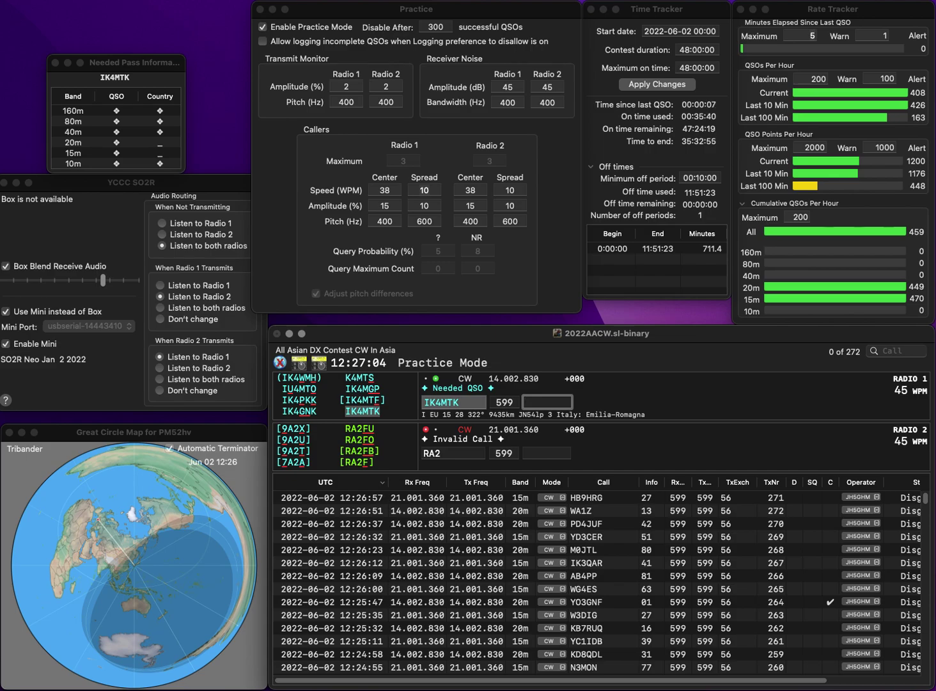
text(3)
key(Return)
click(425, 452)
text(FO)
key(Return)
Step: Enter OM3KFO as the Radio 1 call sign and answer the caller
text(OM3KFO)
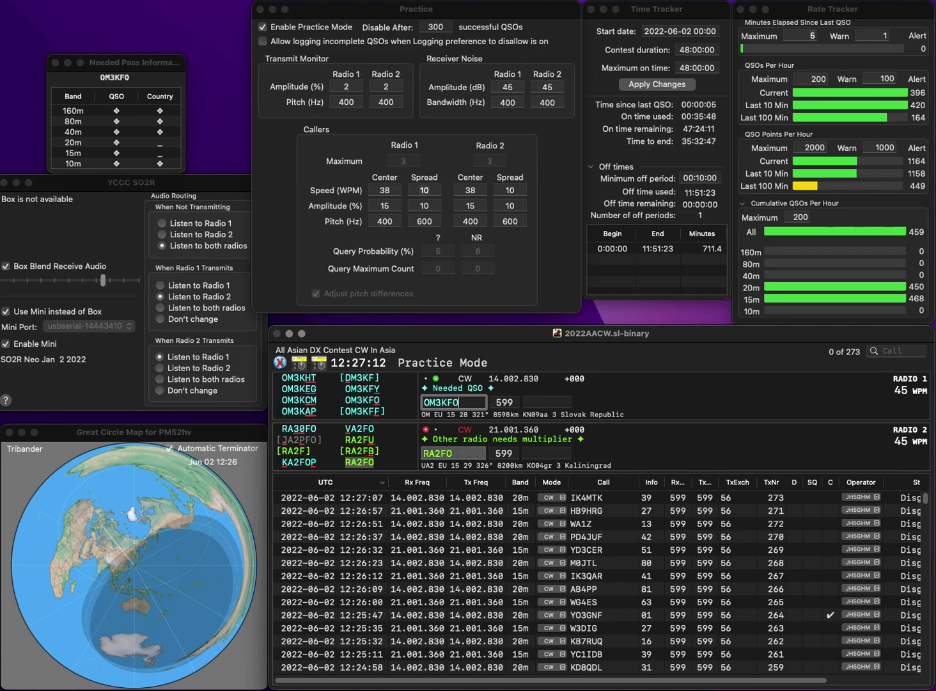
key(Return)
key(space)
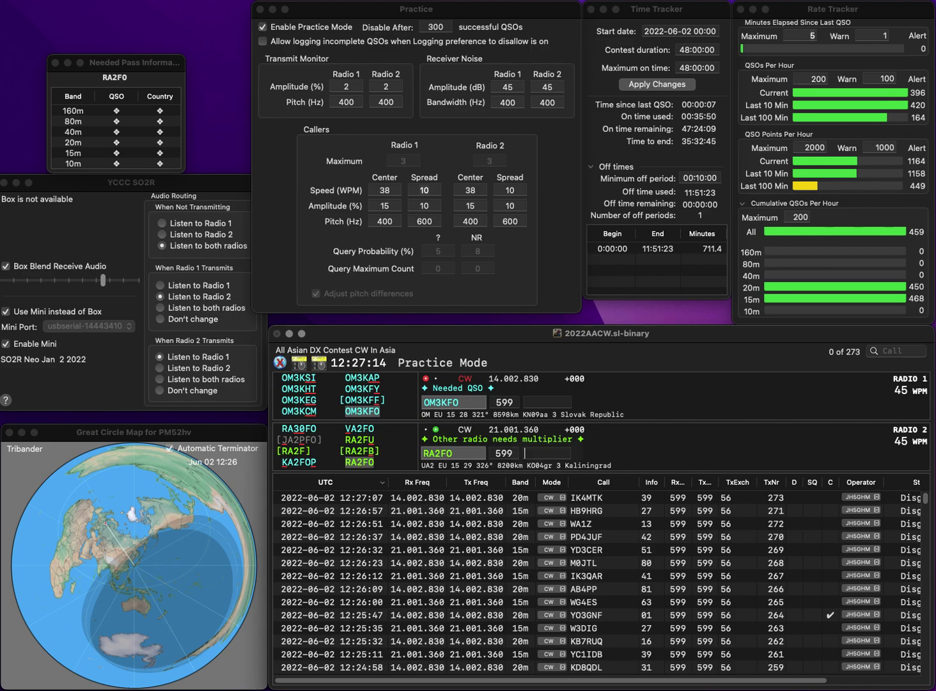
text(43)
key(Return)
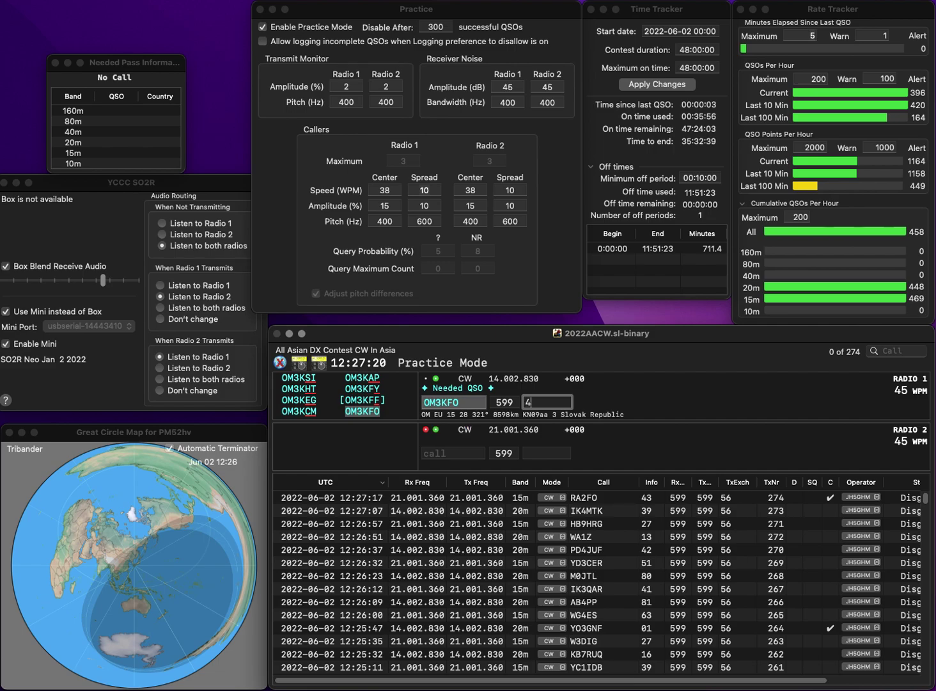
key(Return)
Step: Enter RC9AR as the Radio 2 call sign and answer the caller
text(9)
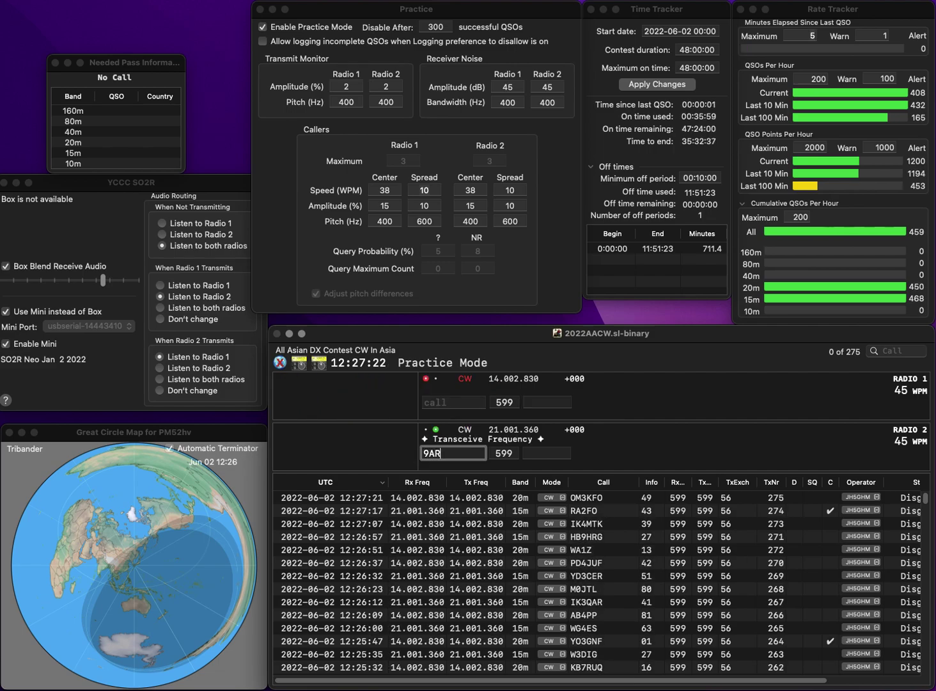
text(AR)
key(ctrl+a)
text(RC)
key(Return)
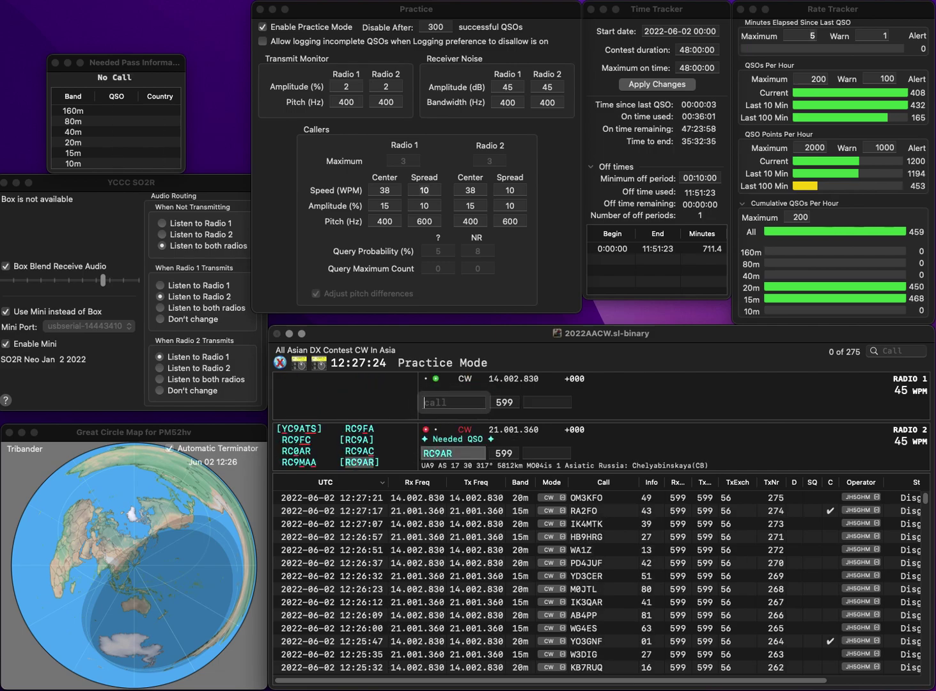
text(Y5LY)
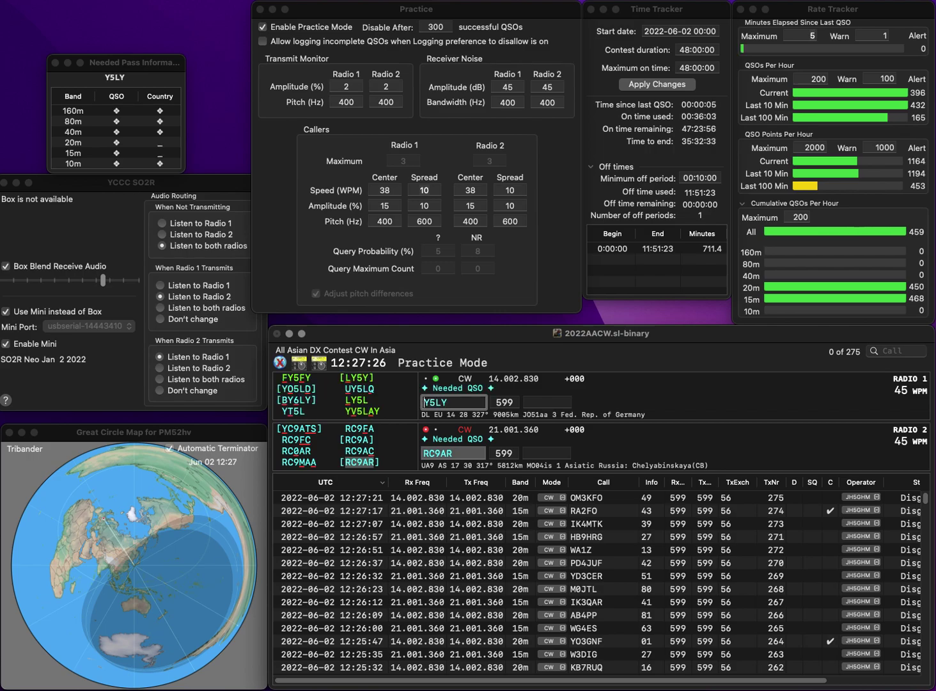
key(ctrl+a)
text(U)
key(ctrl+e)
key(BackSpace)
text(Q)
key(Return)
text(0)
key(Return)
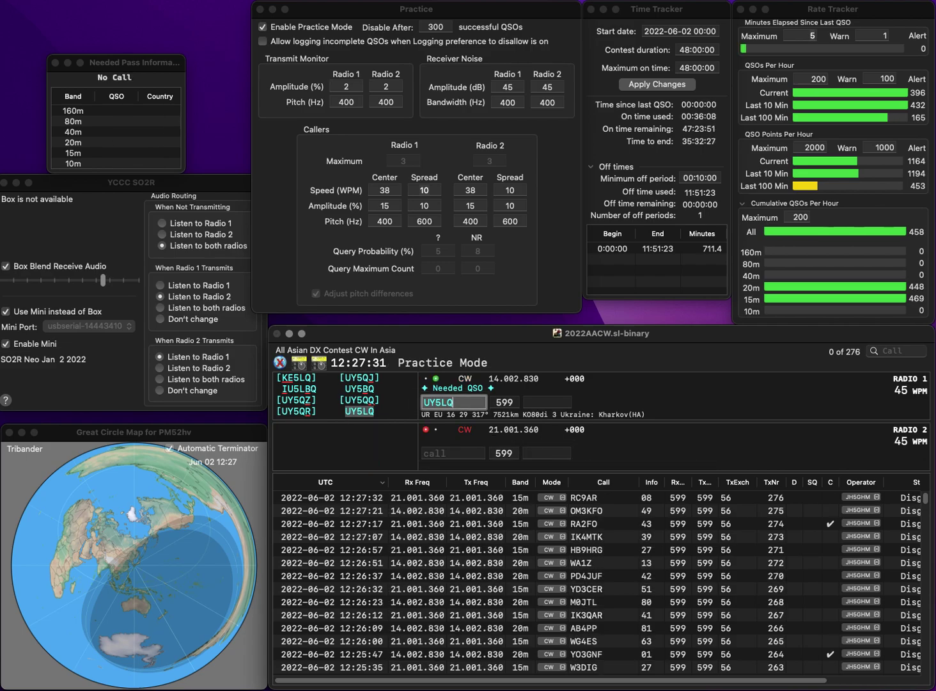
text(06)
key(Return)
Step: Enter the partial call K2RG on Radio 2 and send a CQ on Radio 1
text(K2)
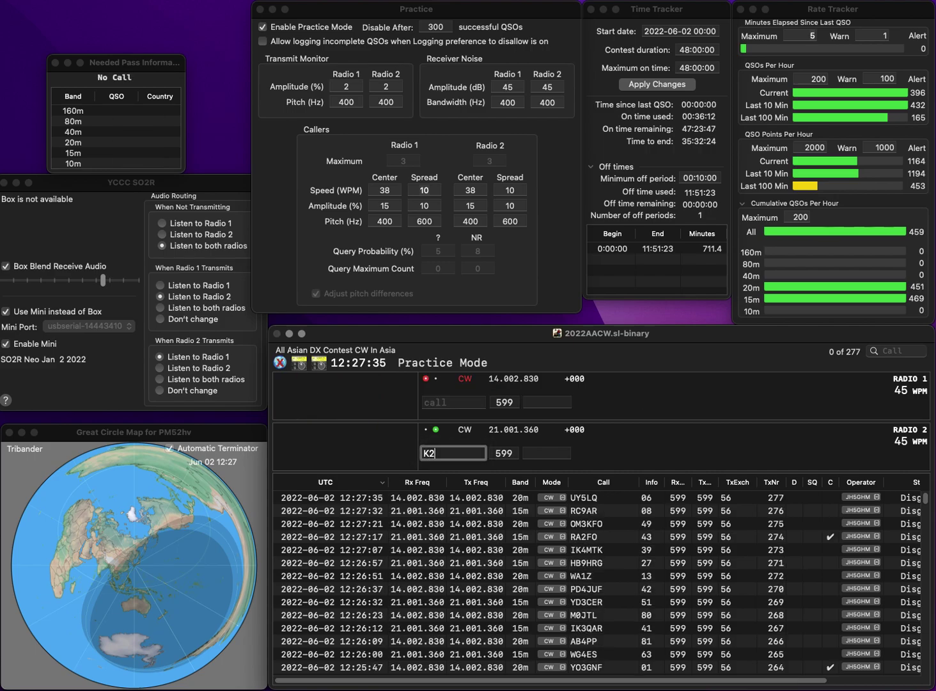
text(RG)
key(Left)
key(Left)
key(Left)
key(Left)
text(I)
key(BackSpace)
key(Up)
key(F1)
key(Down)
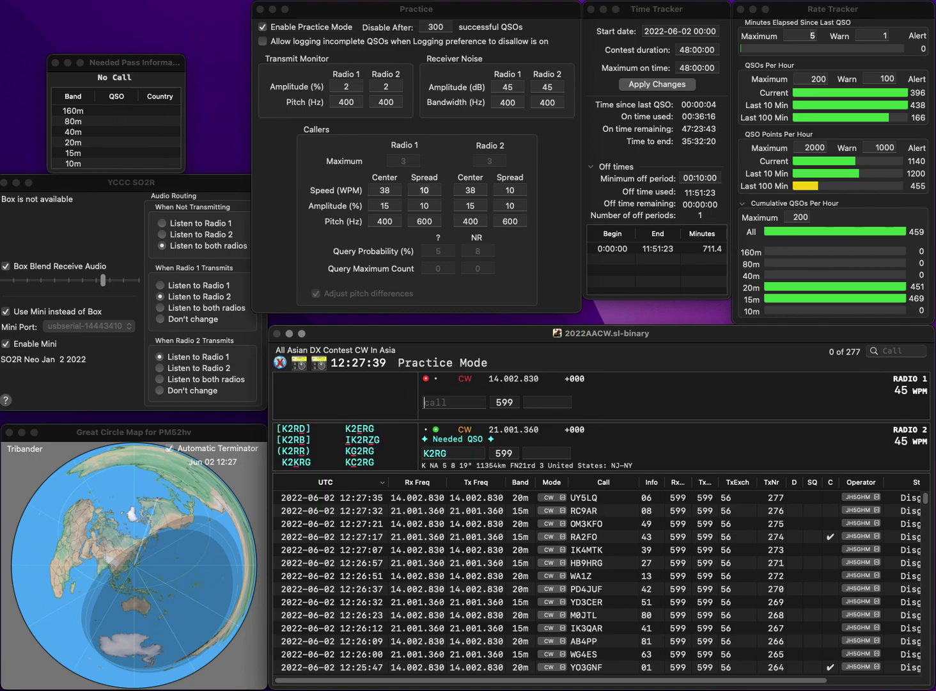
Step: Enter the partial call HSP on Radio 1, and correct the Radio 2 call sign to KC2RG and answer it
text(HSP)
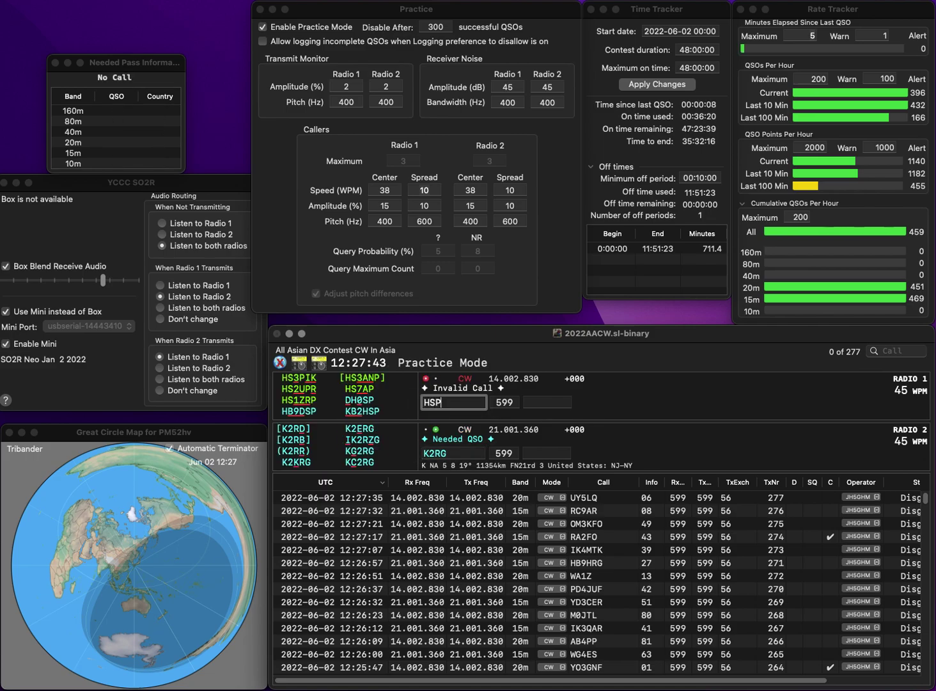
key(Return)
key(Left)
key(Left)
key(Left)
text(C)
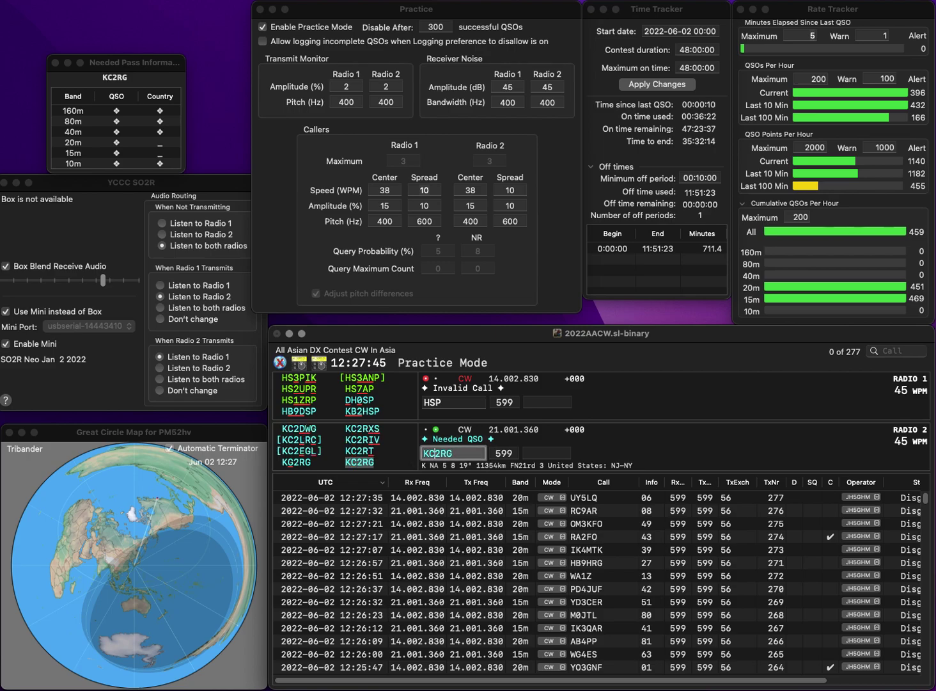
key(Return)
Step: Replace the partial Radio 1 call with SP4SAF and answer the caller
key(Left)
key(BackSpace)
key(BackSpace)
text(SP)
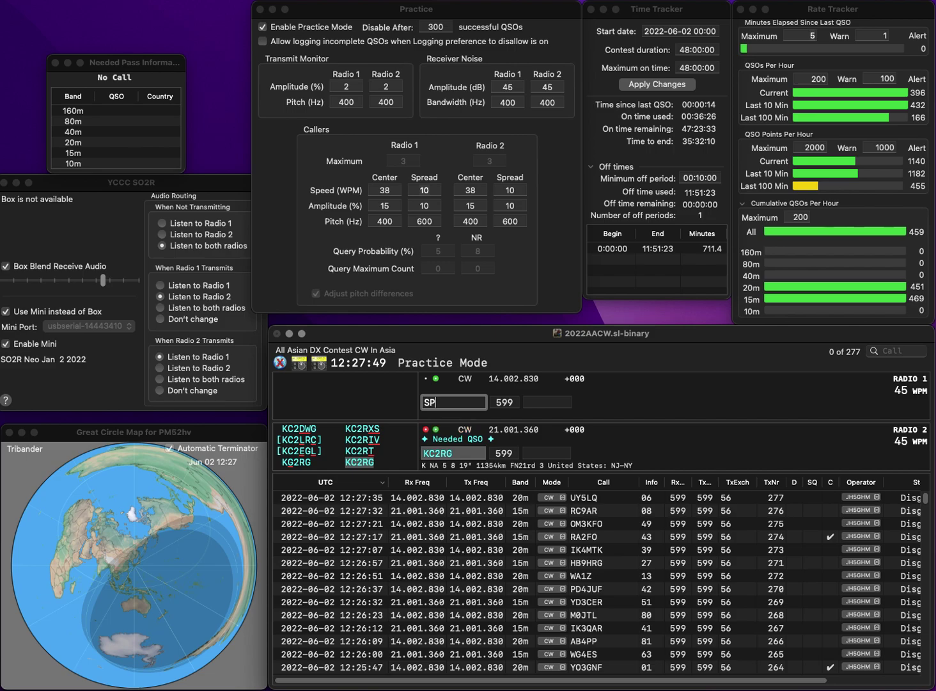
text(4SAF)
key(Return)
text(25)
key(Up)
key(space)
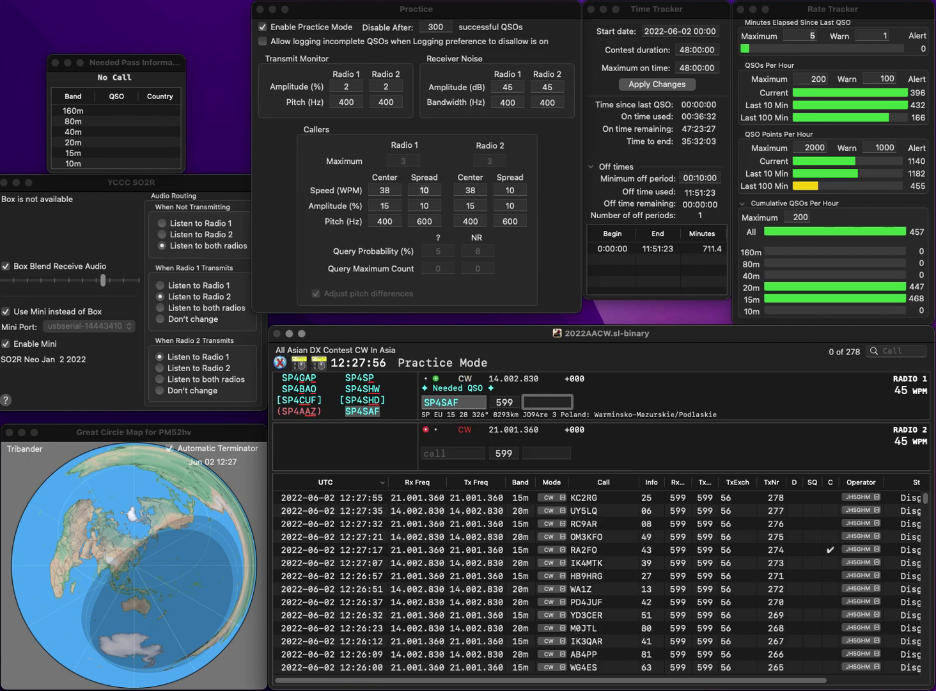
text(1)
key(Return)
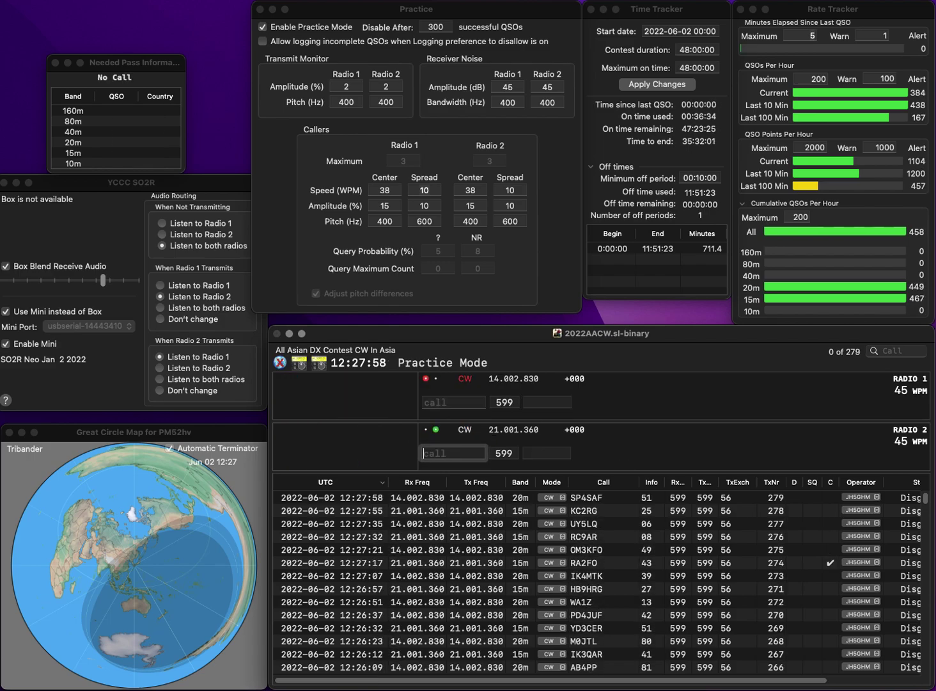
Step: Enter and answer the calls 9K9A on Radio 1 and AE4EK on Radio 2
text(AE4K)
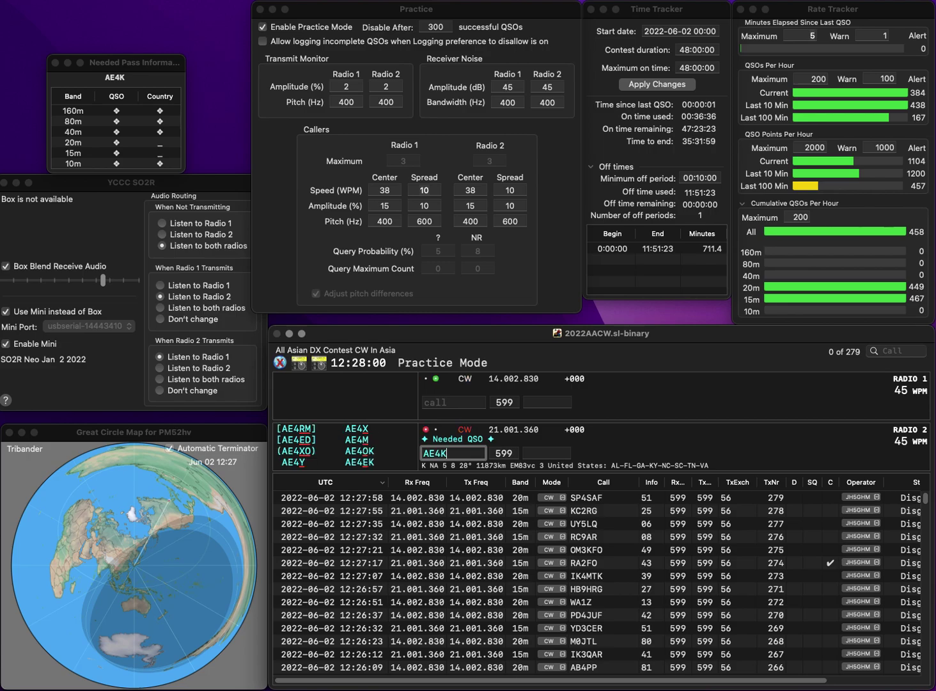
key(Return)
text(9K)
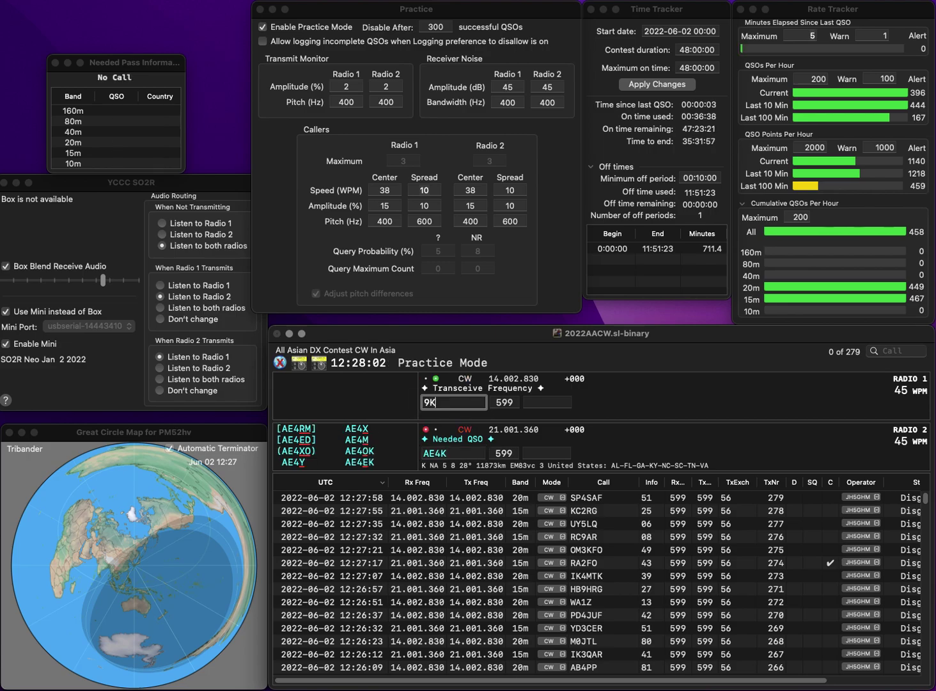
text(9A)
key(Return)
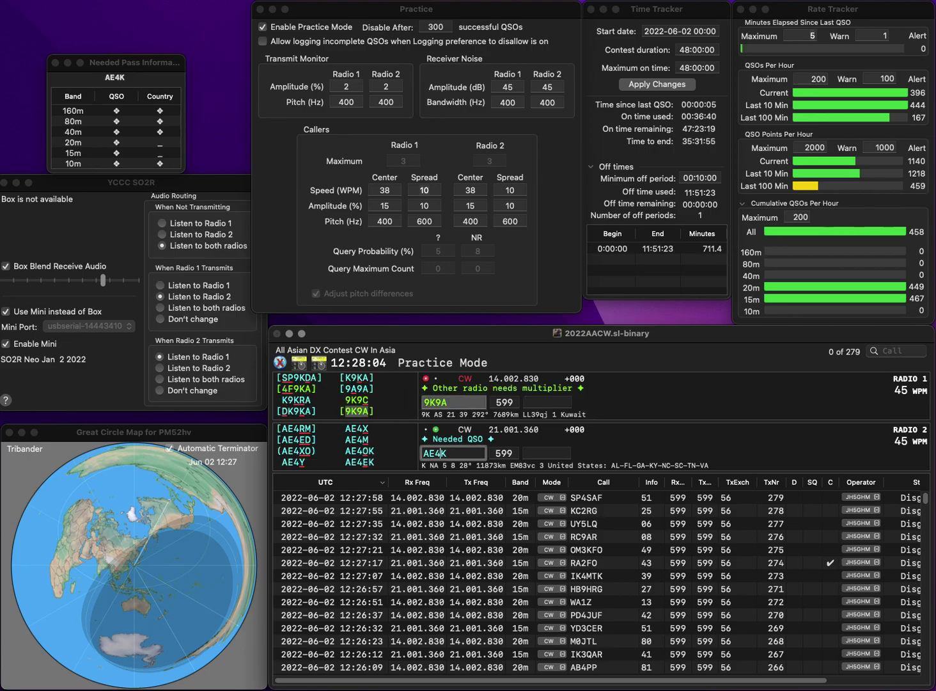
text(E)
key(Return)
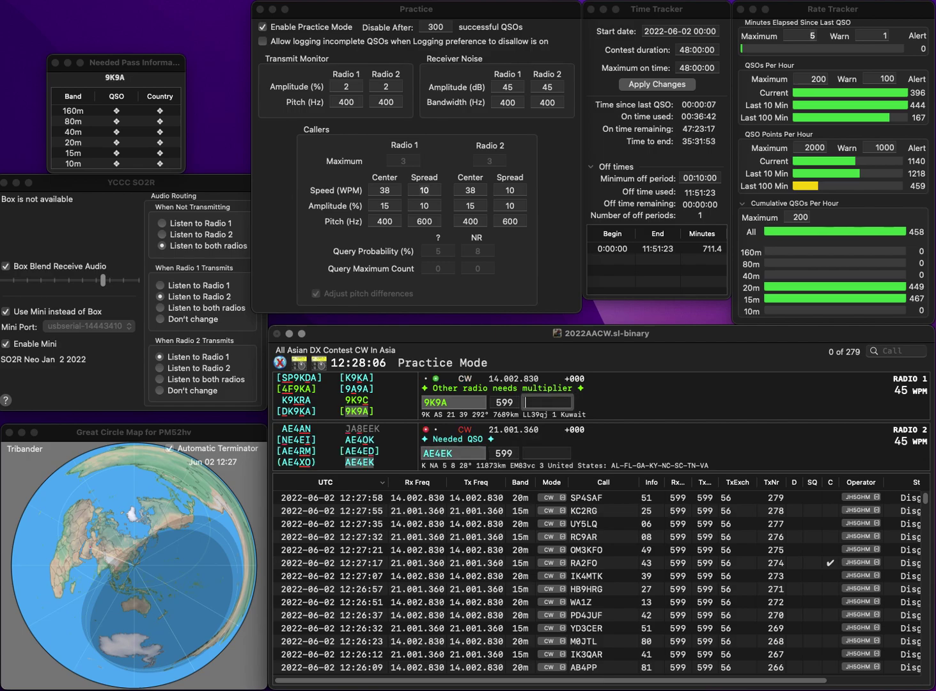
Step: Log 9K9A on Radio 1 with received exchange 65 and AE4EK on Radio 2 with received exchange 54
text(65)
key(Return)
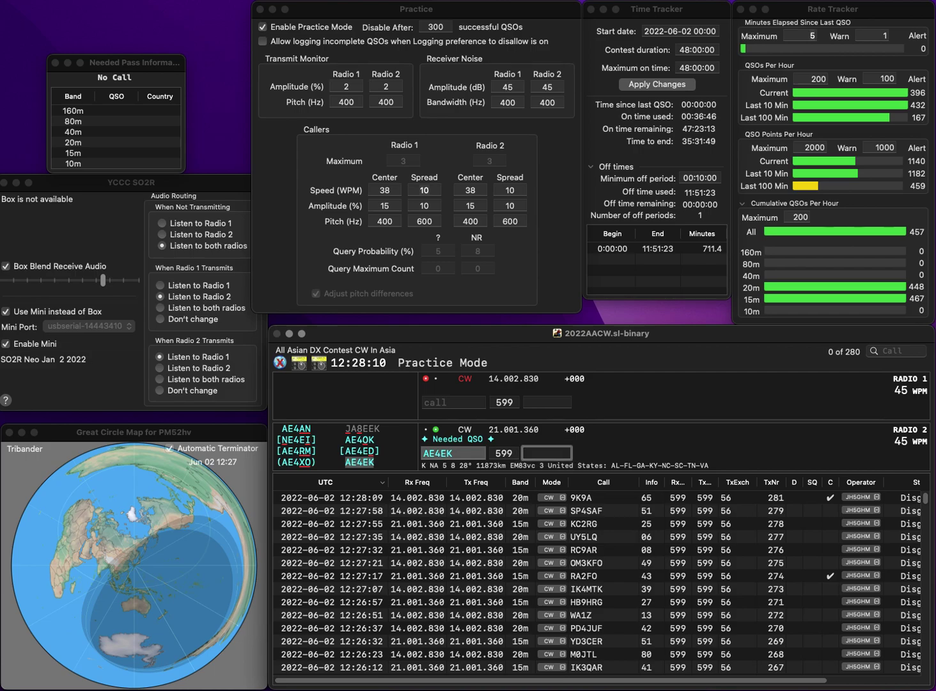
text(54)
key(Return)
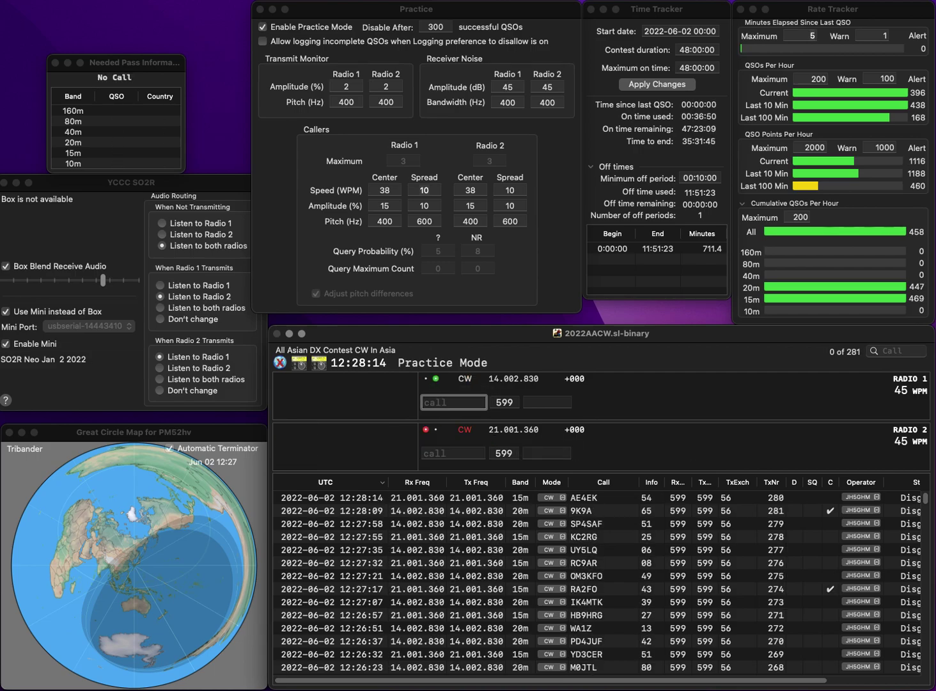
text(1FKI)
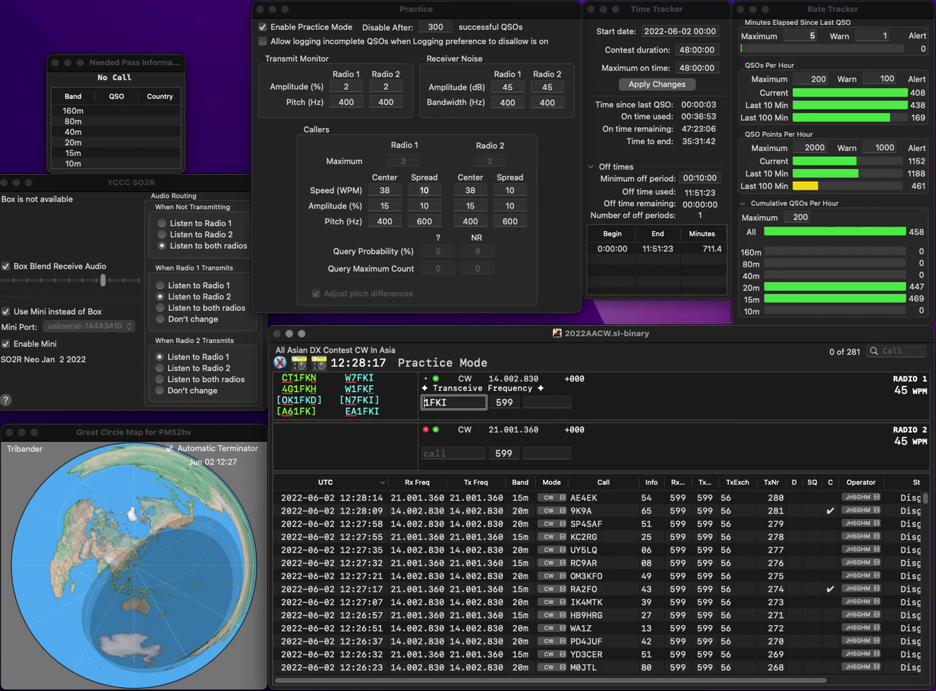
key(super+Left)
text(EA1FKI)
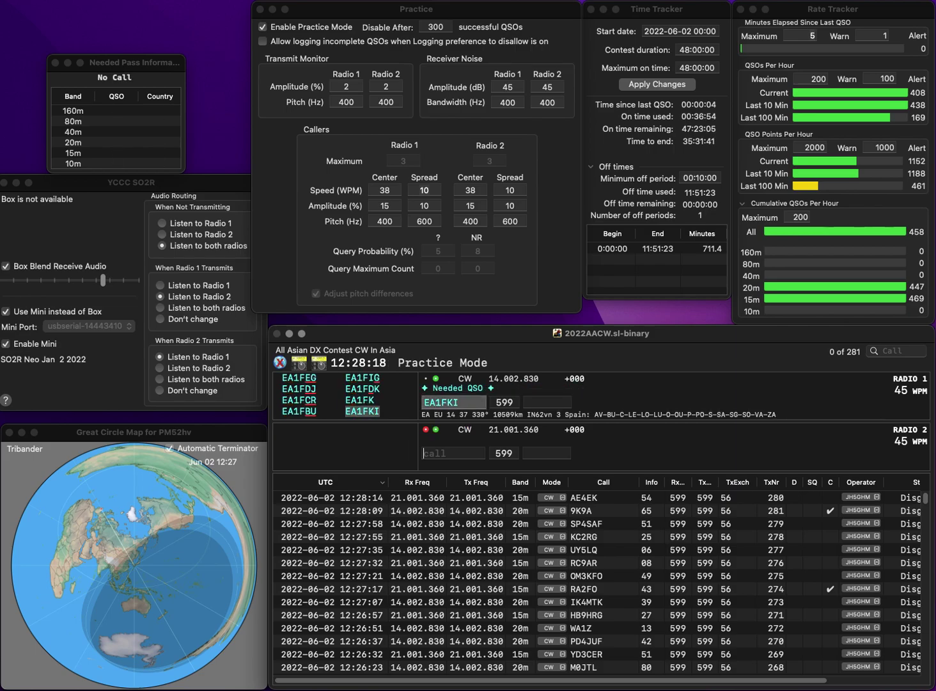
key(Return)
text(M6LD)
key(super+Left)
text(R)
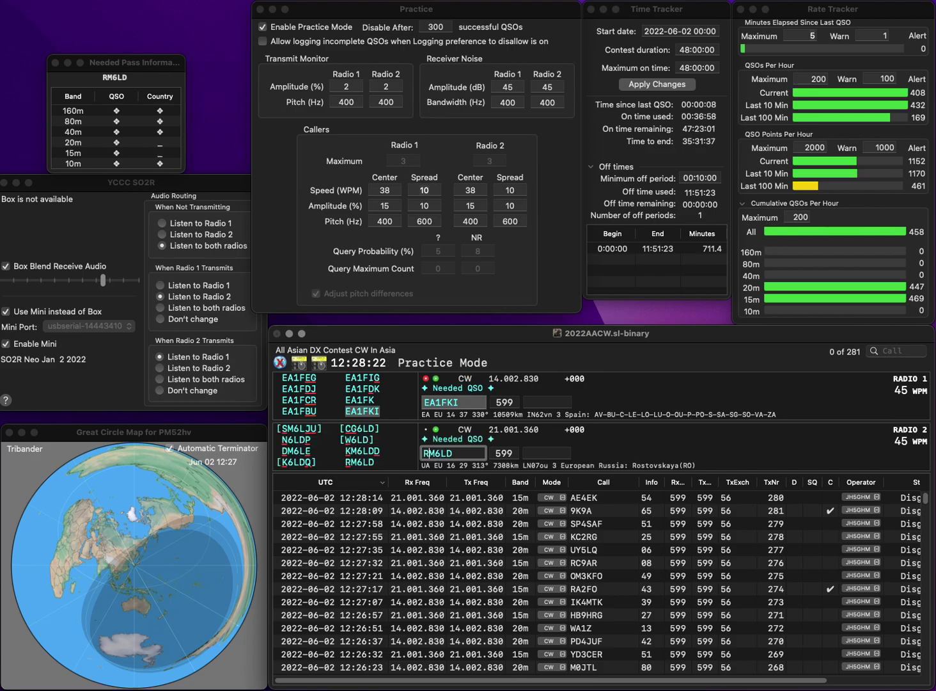
key(Return)
text(80)
key(Return)
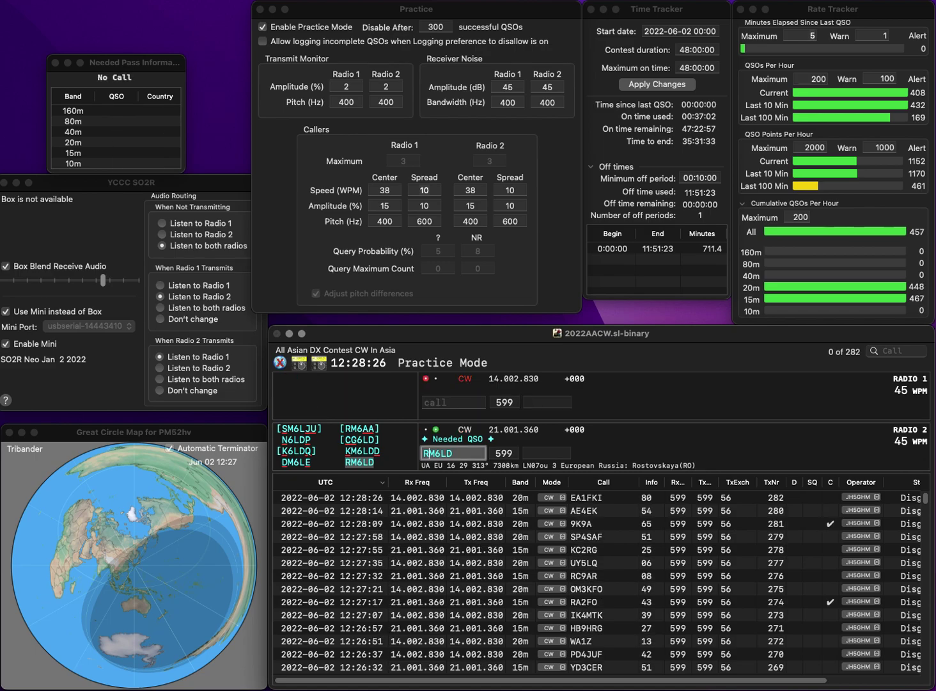
key(Return)
text(3)
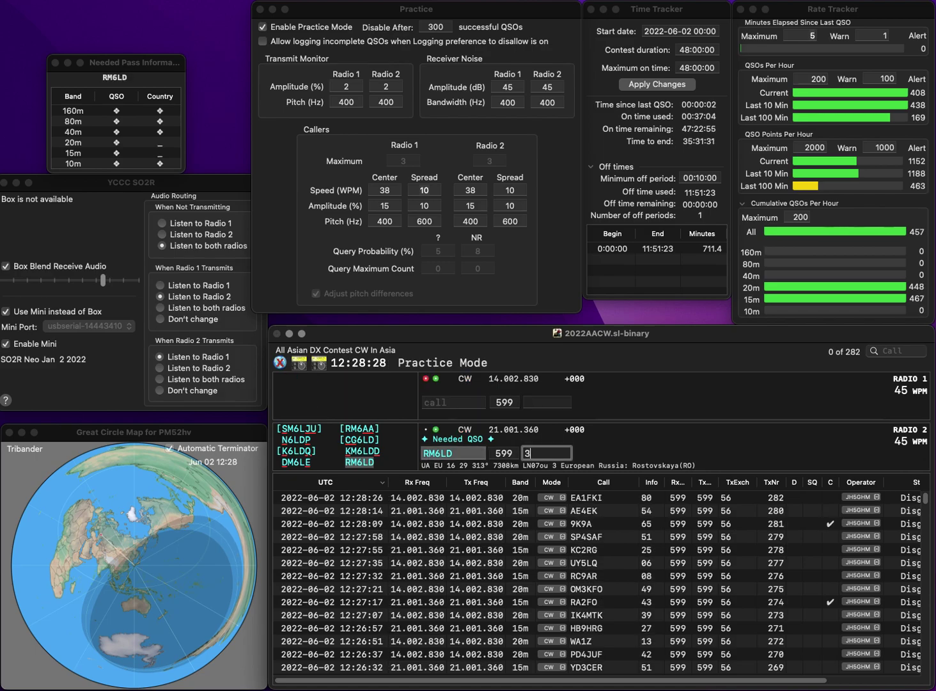
text(8)
key(Return)
text(3R)
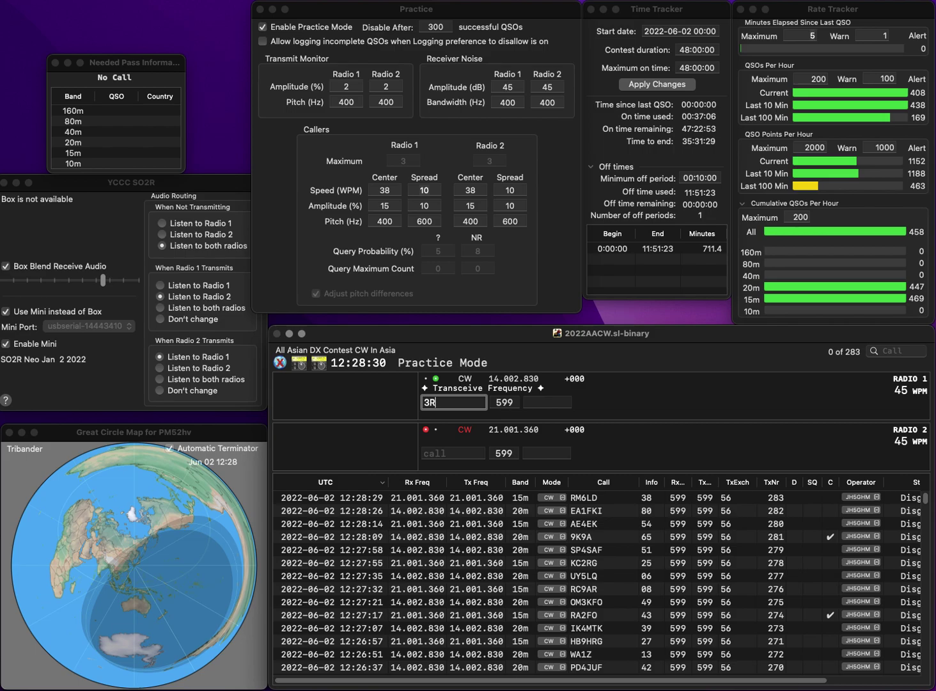
key(Home)
text(NE)
key(Return)
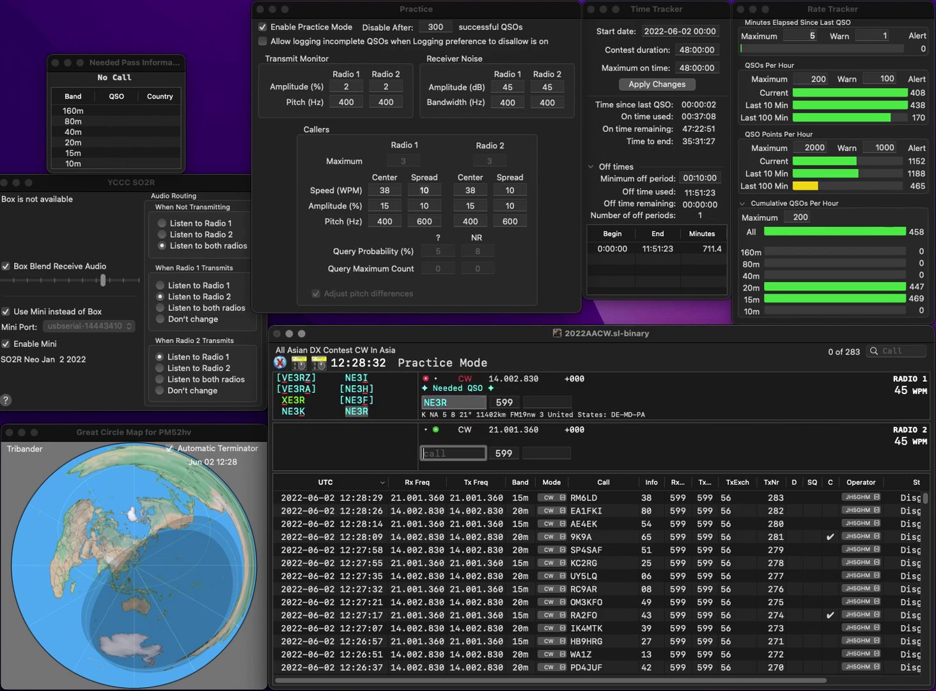
text(J1TM)
key(Home)
text(D)
key(Return)
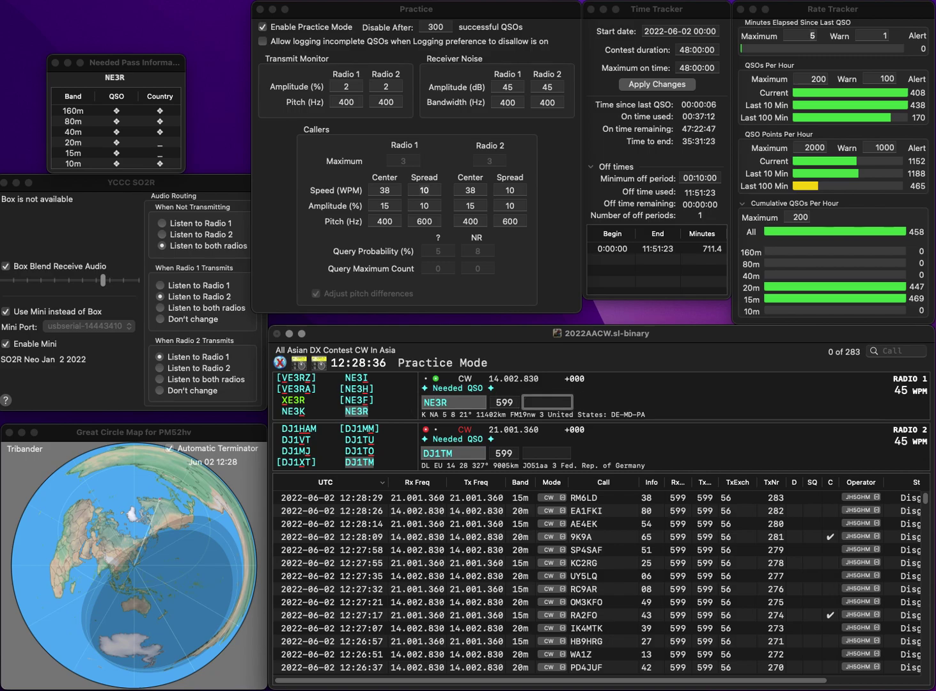
text(11)
key(Return)
key(Down)
key(space)
text(0N)
key(BackSpace)
text(9)
key(Return)
text(VK3TZ)
click(426, 453)
text(I6UJH)
key(super+Left)
text(K)
key(Return)
key(Up)
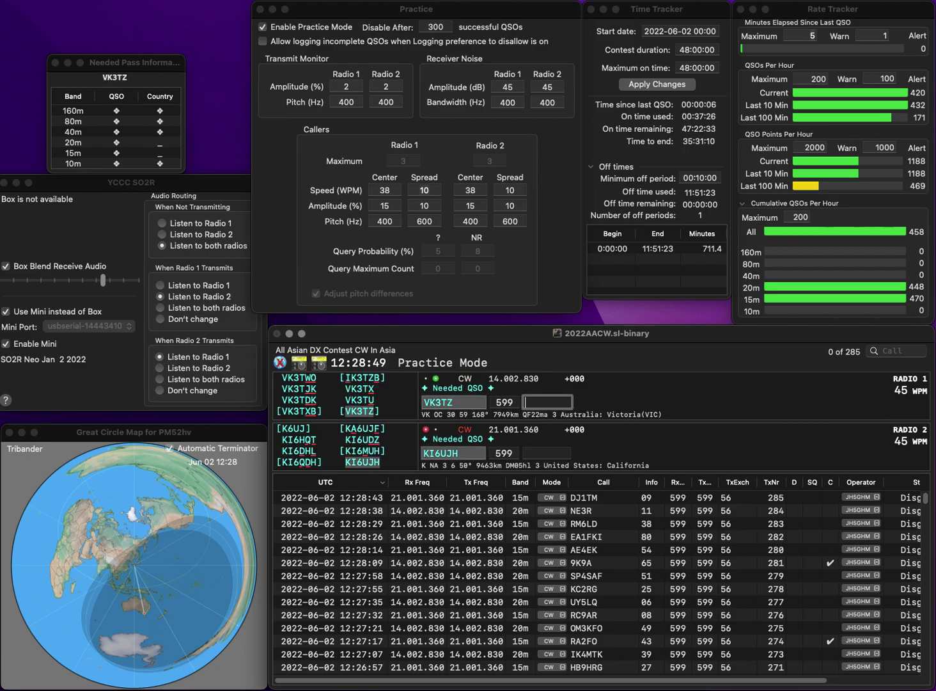
Step: Log VK3TZ on Radio 1 with received exchange 03 and KI6UJH on Radio 2 with received exchange 32
text(03)
key(Return)
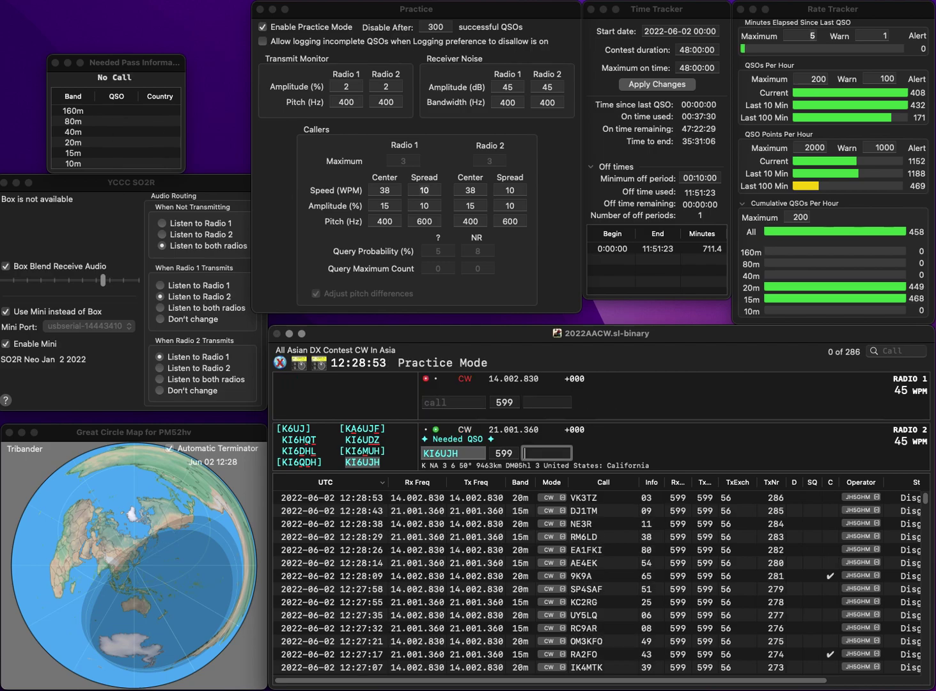
text(32)
key(Return)
Step: Enter and answer the calls JH0MXV on Radio 1 and KI5OYC on Radio 2
text(JH0MXV)
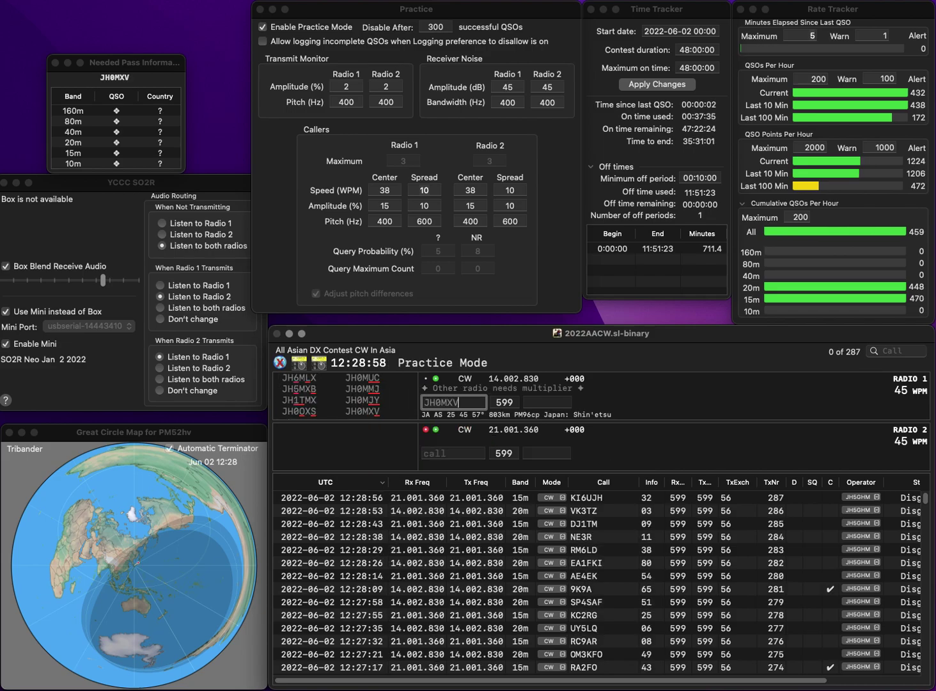
key(Return)
text(5O)
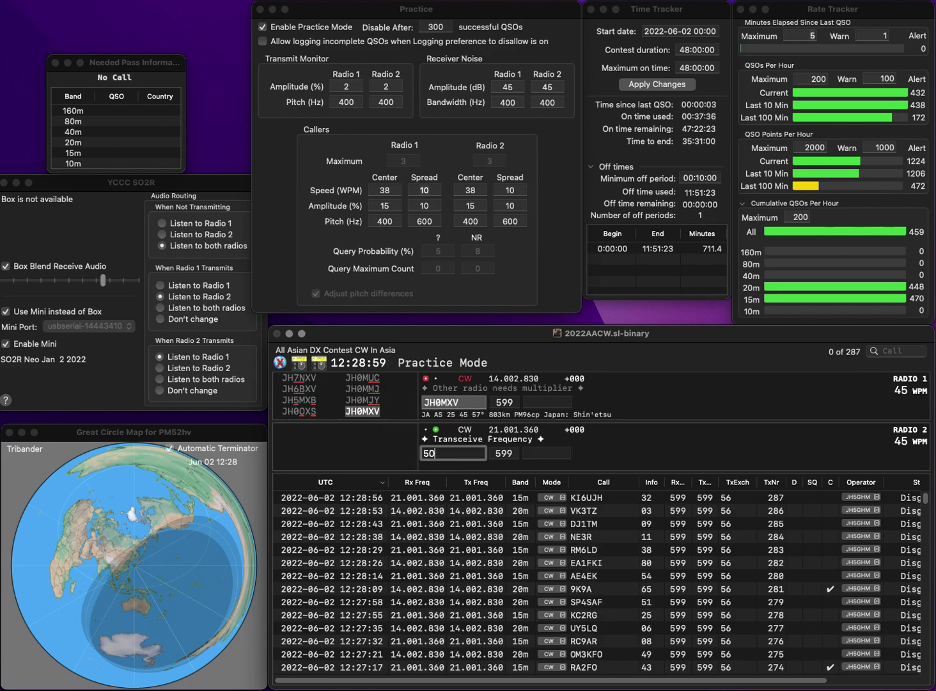
text(YC)
key(super+Left)
text(J)
key(BackSpace)
text(KI)
key(Return)
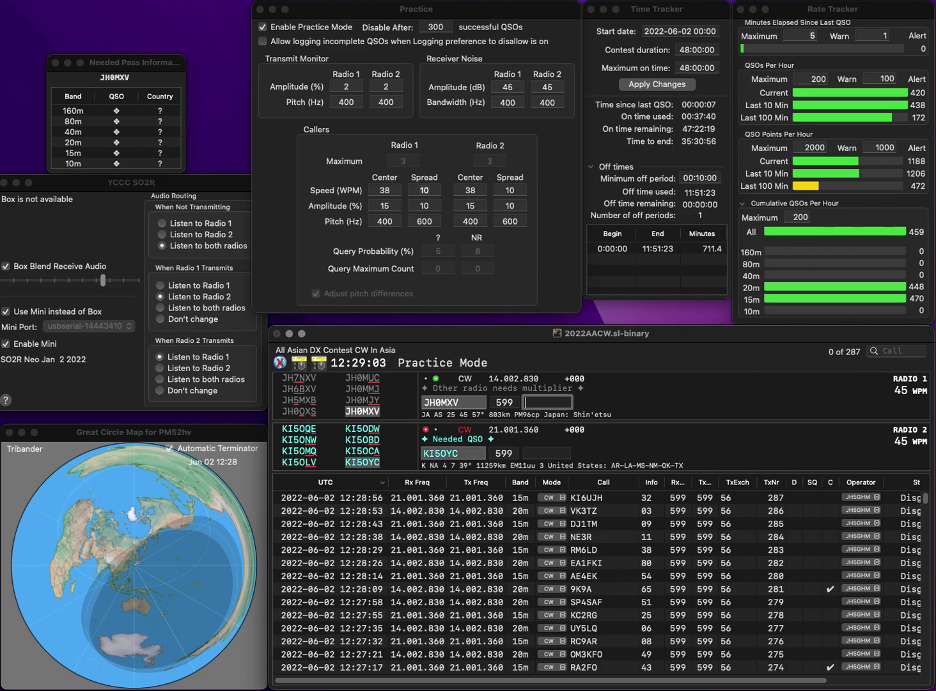
text(46)
key(Return)
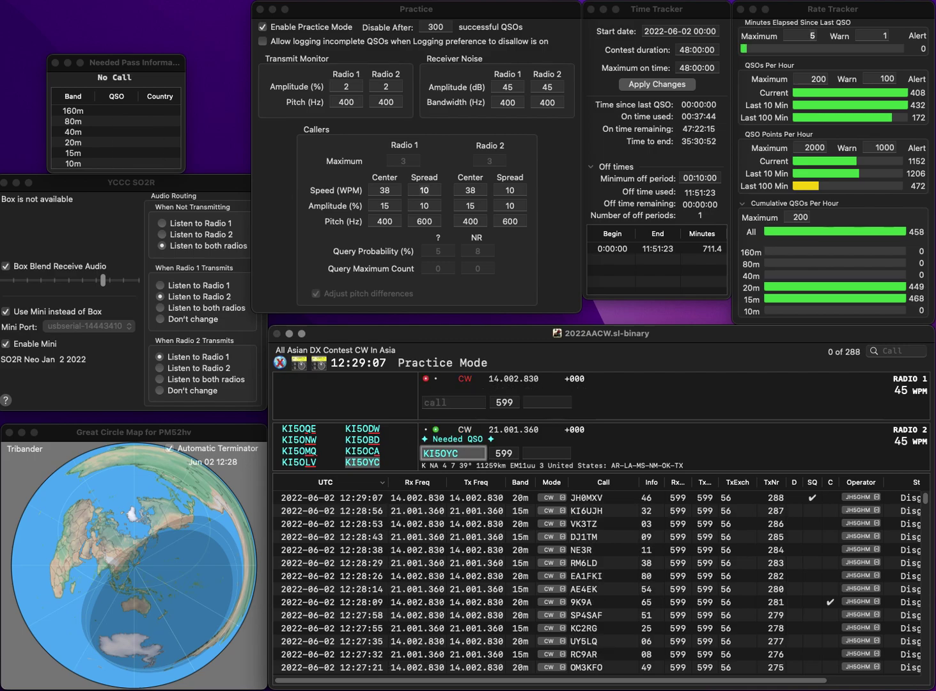
key(Tab)
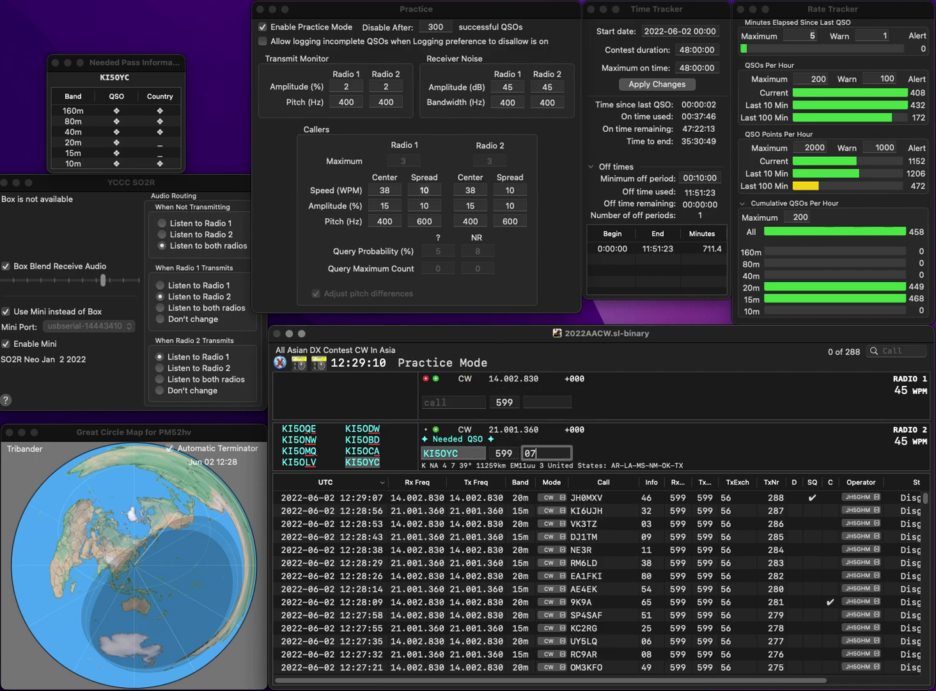
text(7)
key(Return)
key(Tab)
text(3EQ)
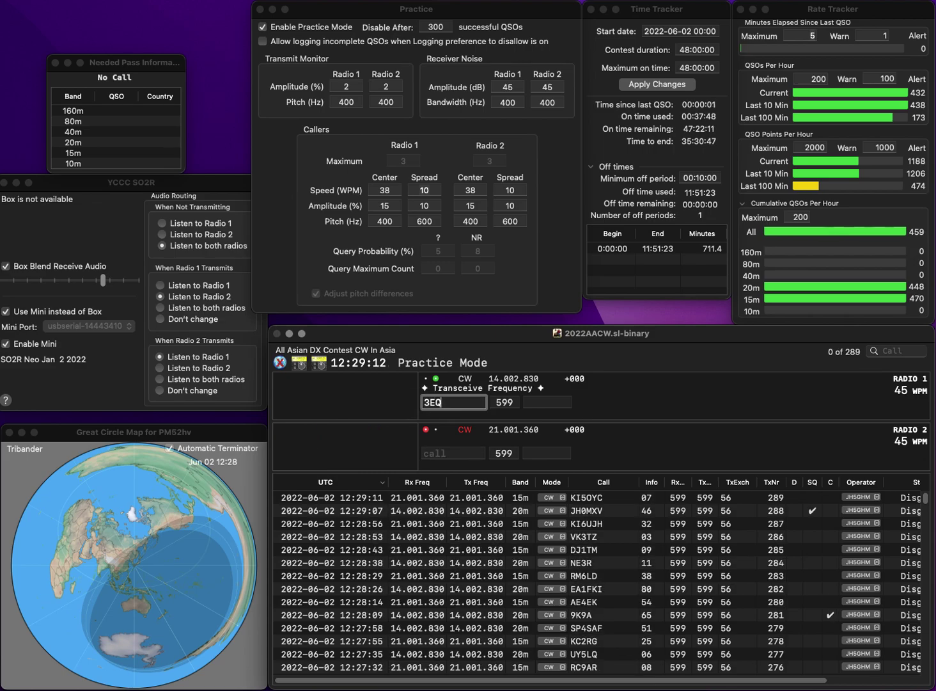
key(Return)
key(Tab)
text(SP)
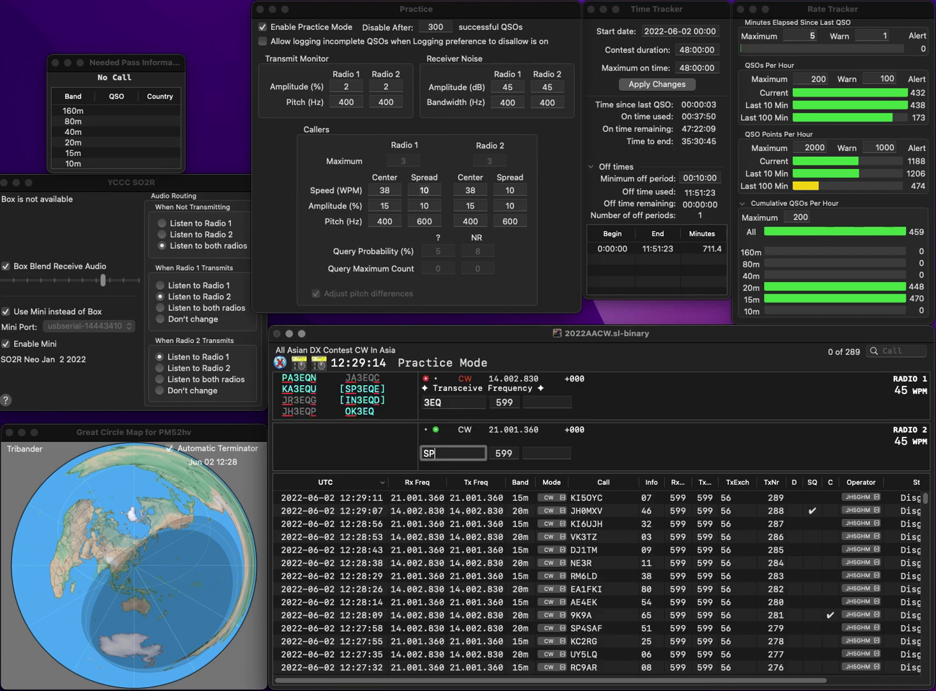
text(5DJ)
key(Return)
key(Tab)
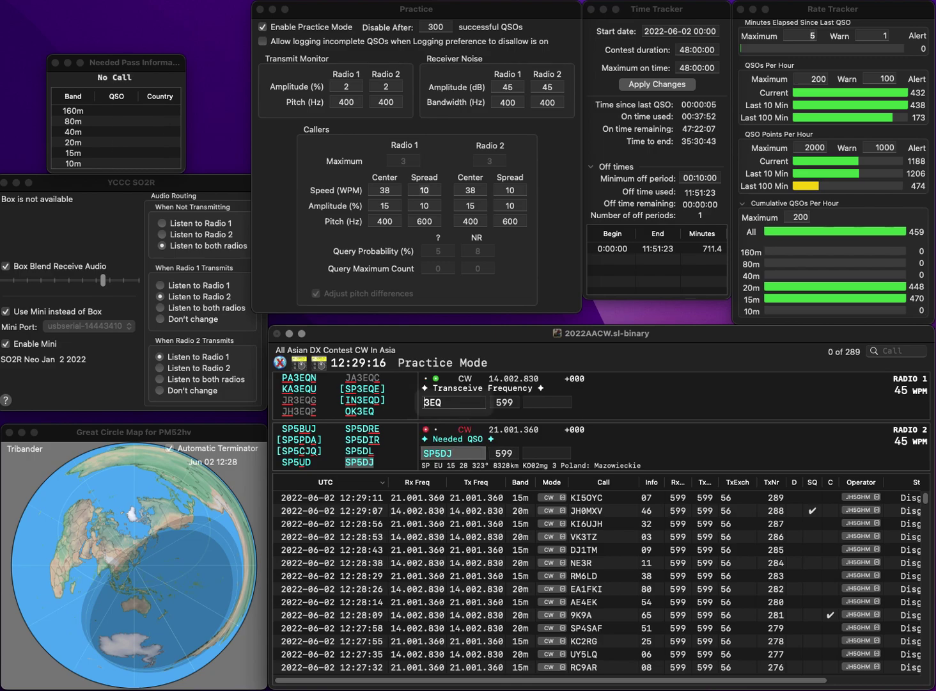
Step: Complete the Radio 1 call as KA3EQ and send it, and log SP5DJ on Radio 2 with received exchange 22
text(KA)
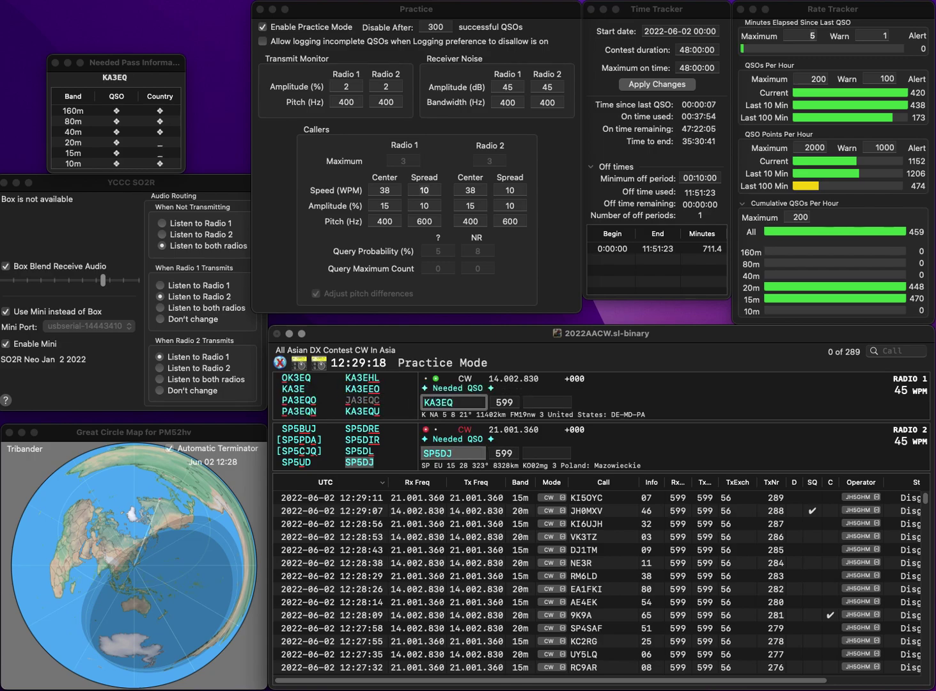
key(Return)
key(Tab)
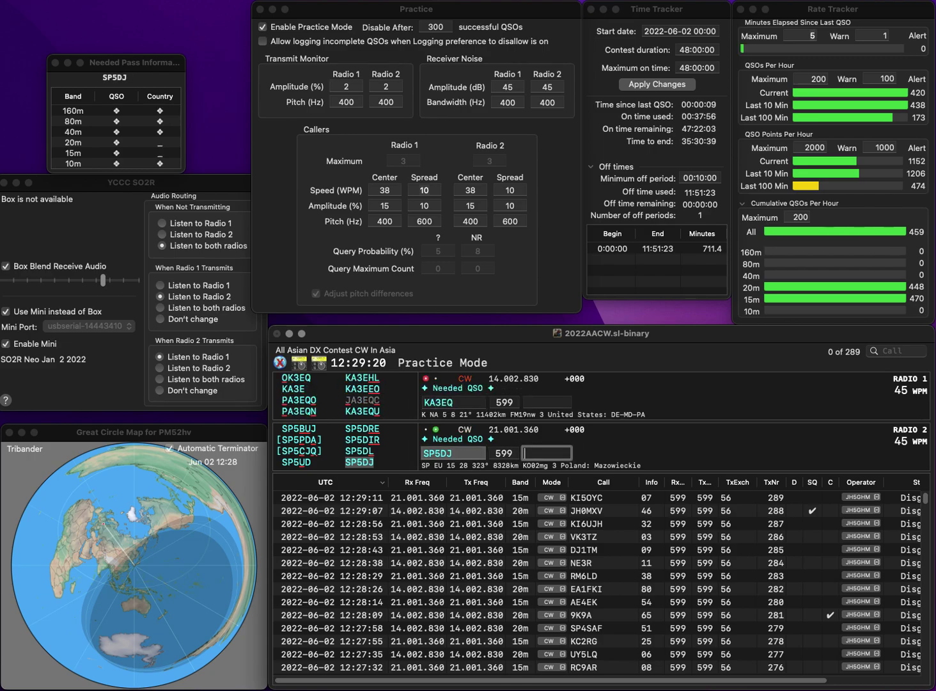
text(2)
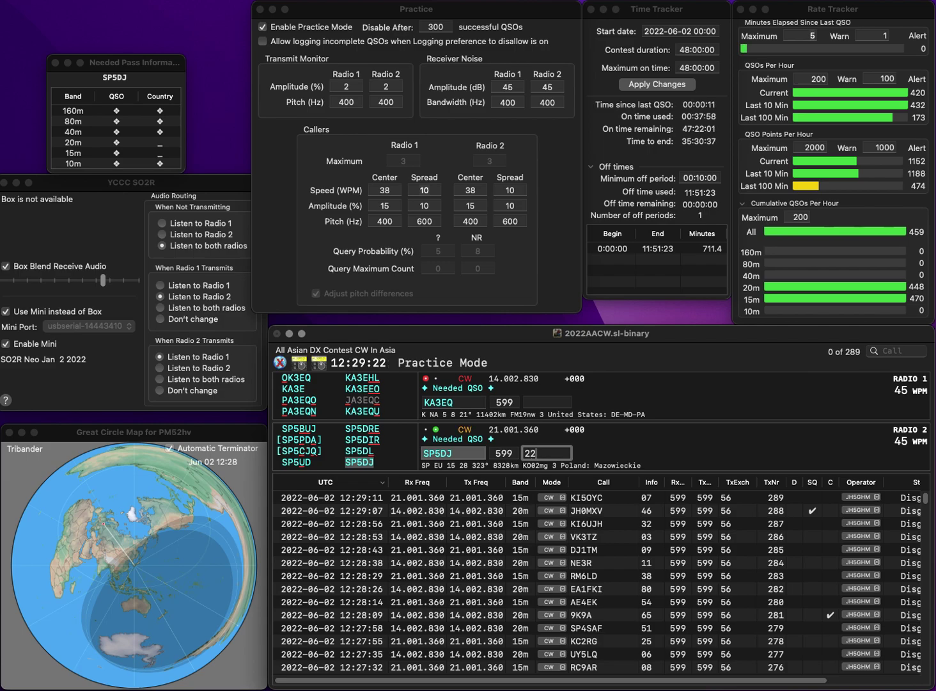
text(2)
key(Return)
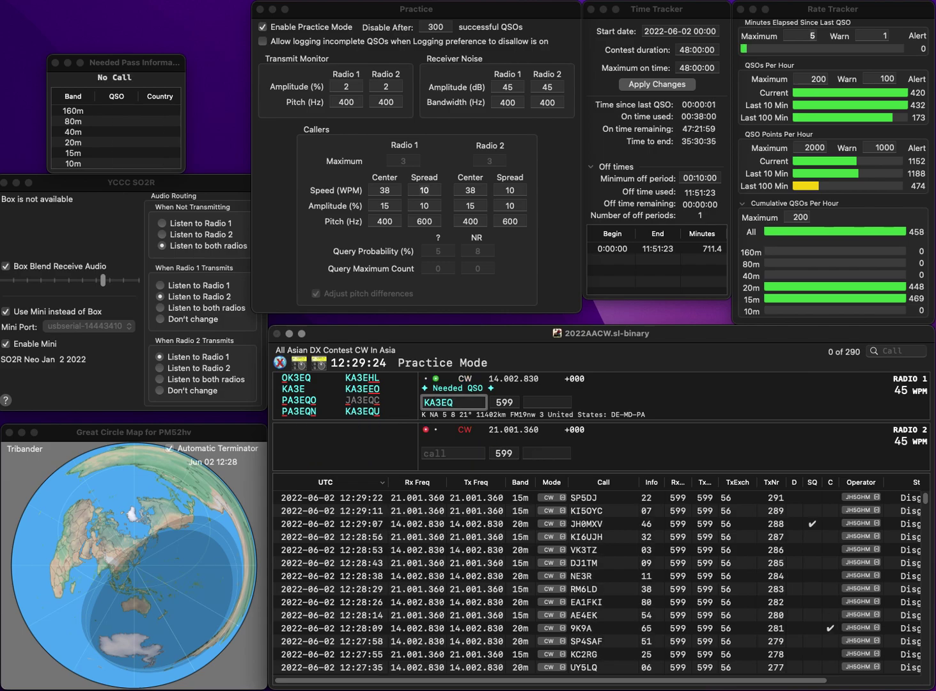
Step: Change the Radio 1 call to CT3EQ and send it, and enter K0ZR on Radio 2 and answer it
key(BackSpace)
key(BackSpace)
text(CT)
key(Return)
text(K)
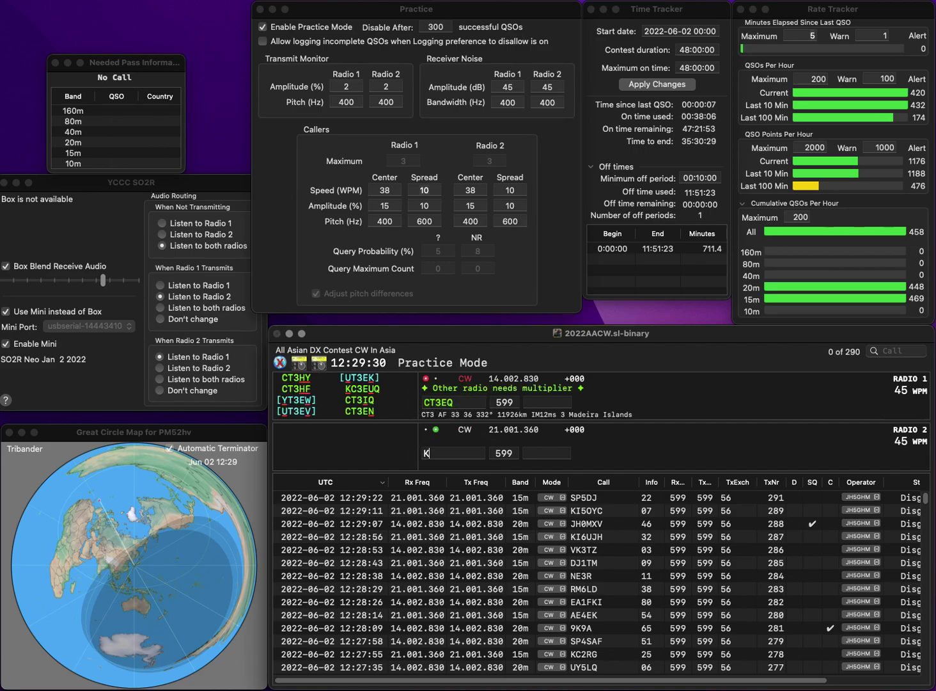
text(0ZR)
key(Return)
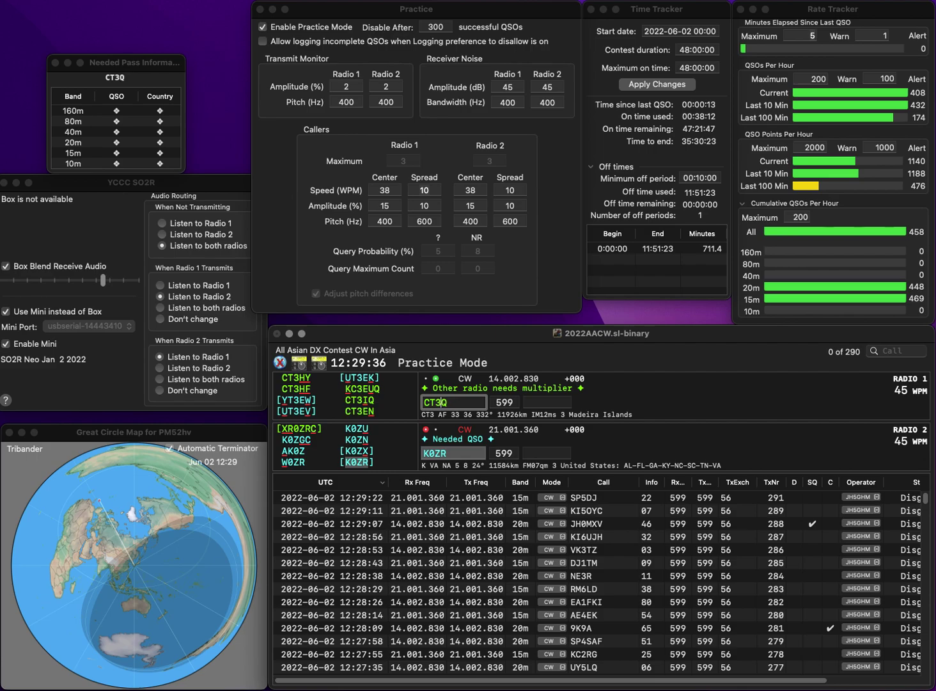
key(Left)
key(BackSpace)
text(I)
key(Return)
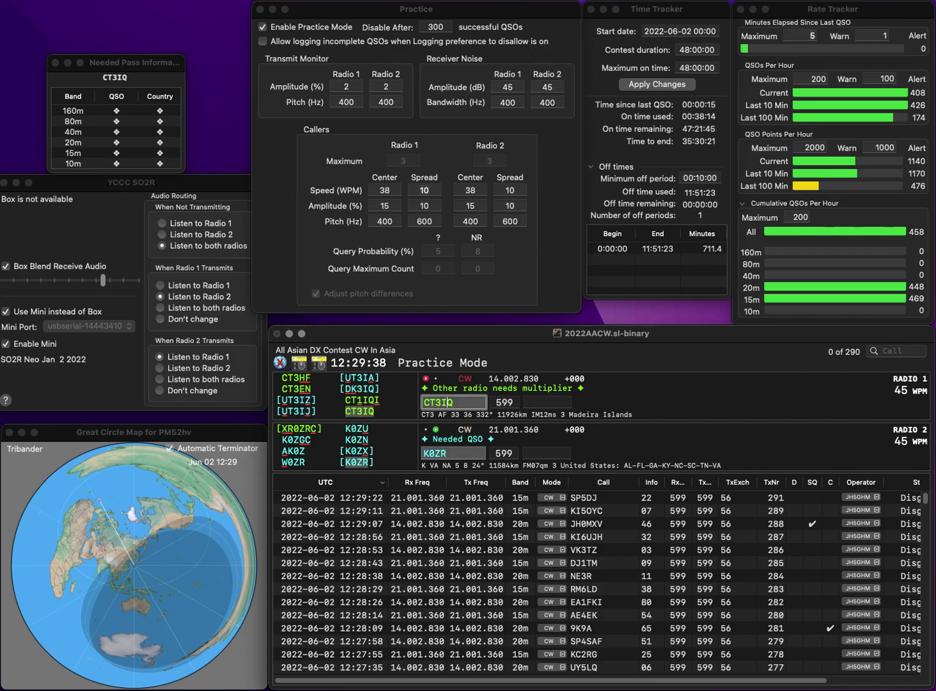
text(65)
key(Return)
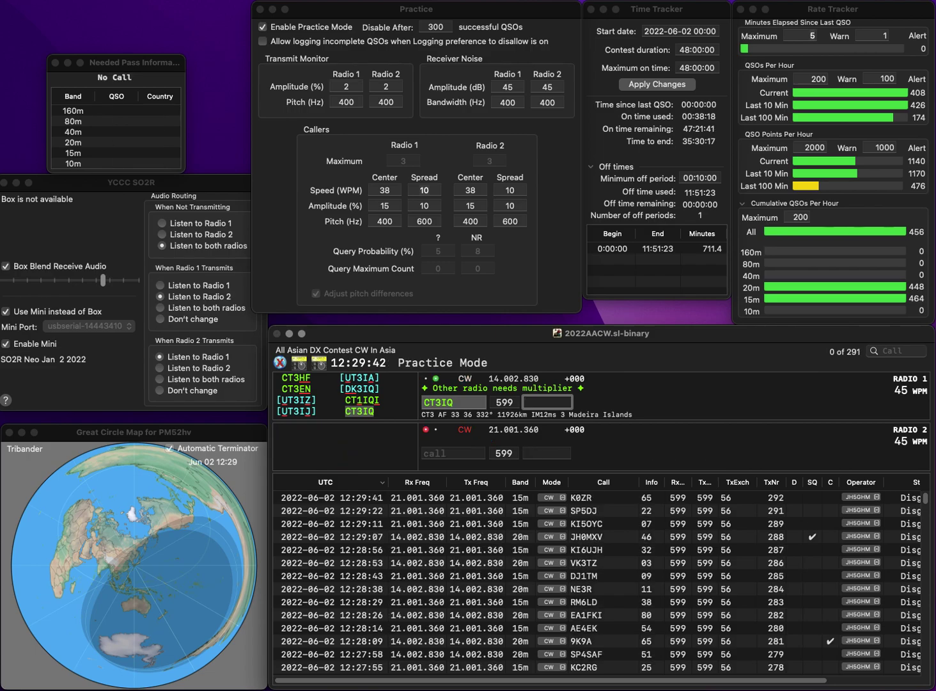
text(61)
key(Return)
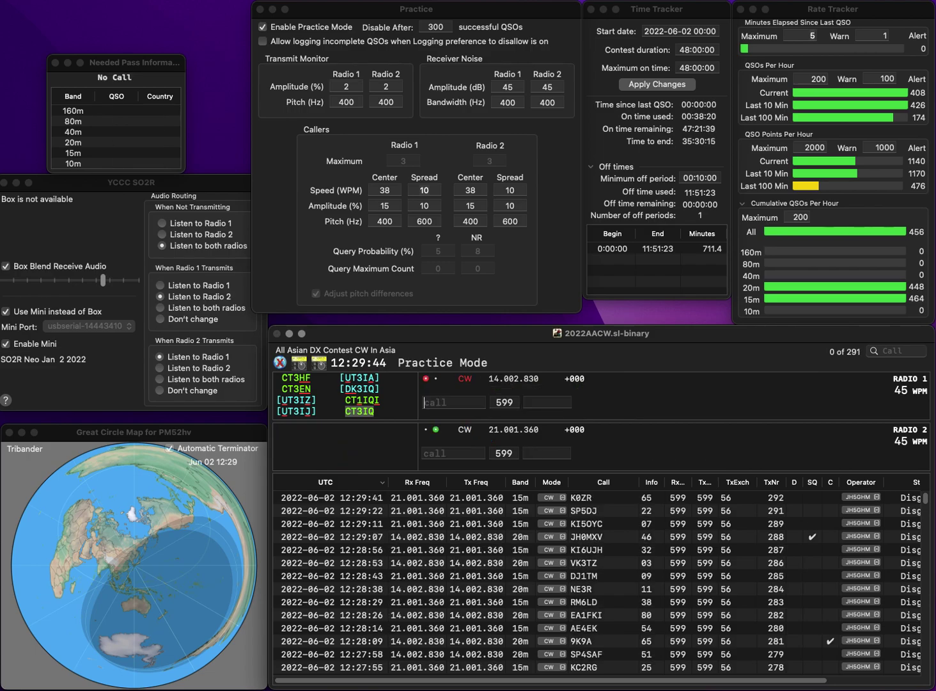
text(K9SS)
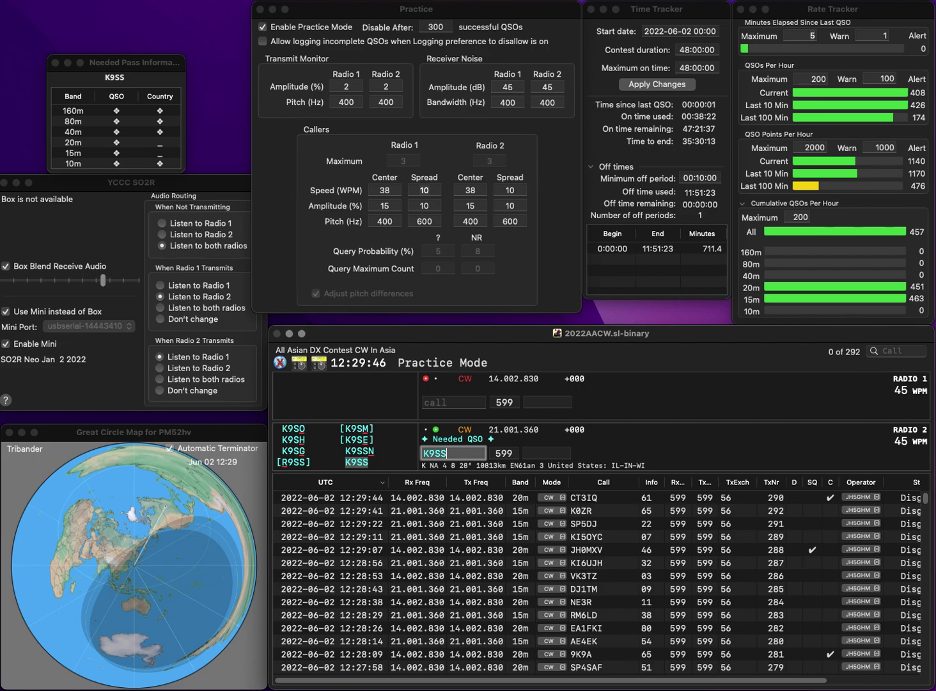
key(Return)
text(VE3QG)
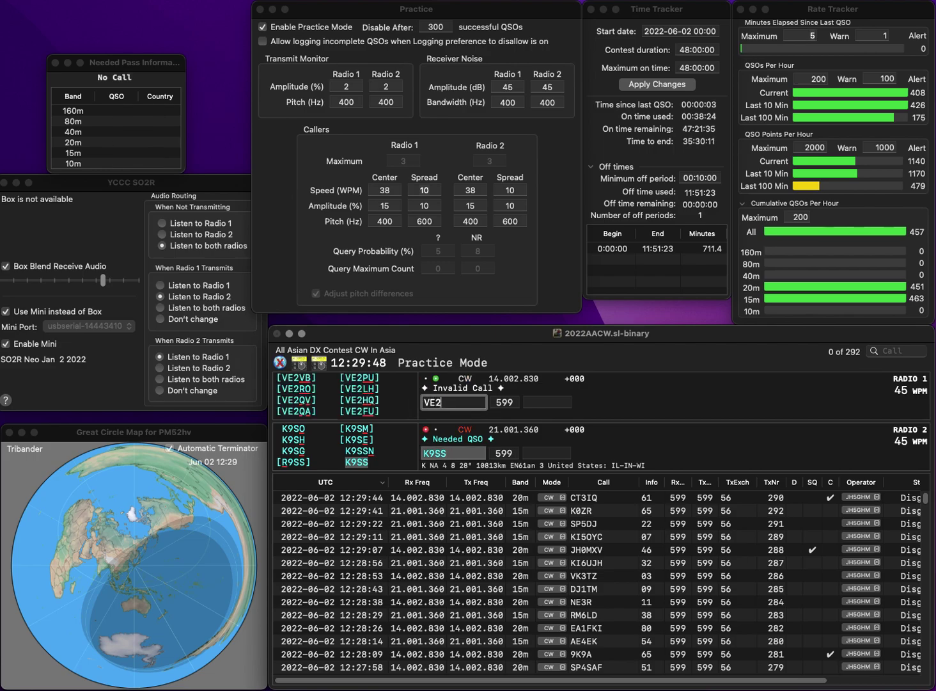
text(L)
key(Return)
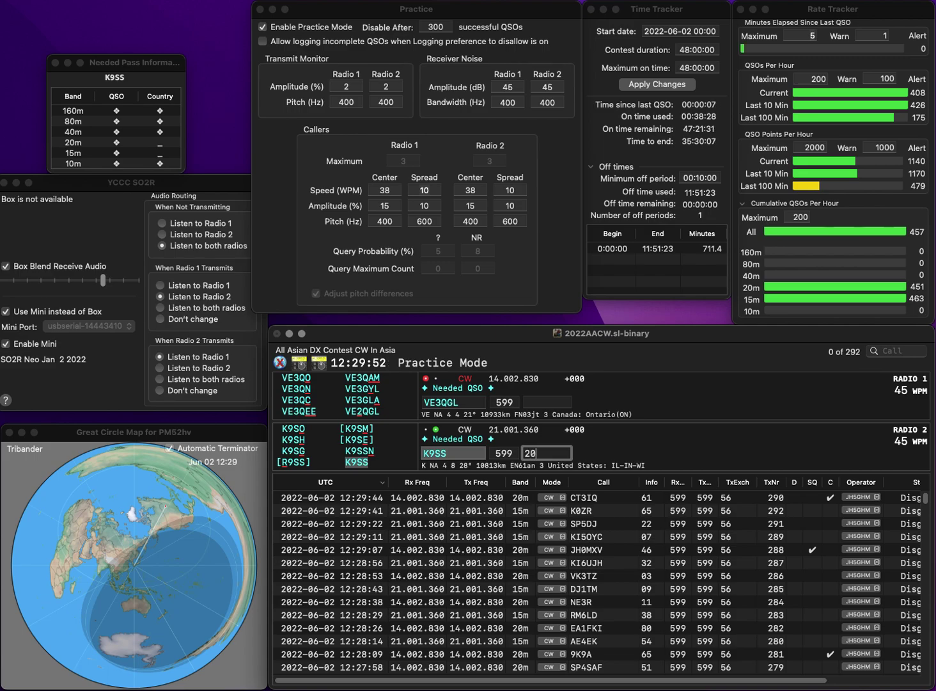
Step: Log K9SS on Radio 2 with received exchange 20, and correct the Radio 1 call to VE2QGL and send it
key(Return)
key(Left)
key(Left)
key(Left)
key(BackSpace)
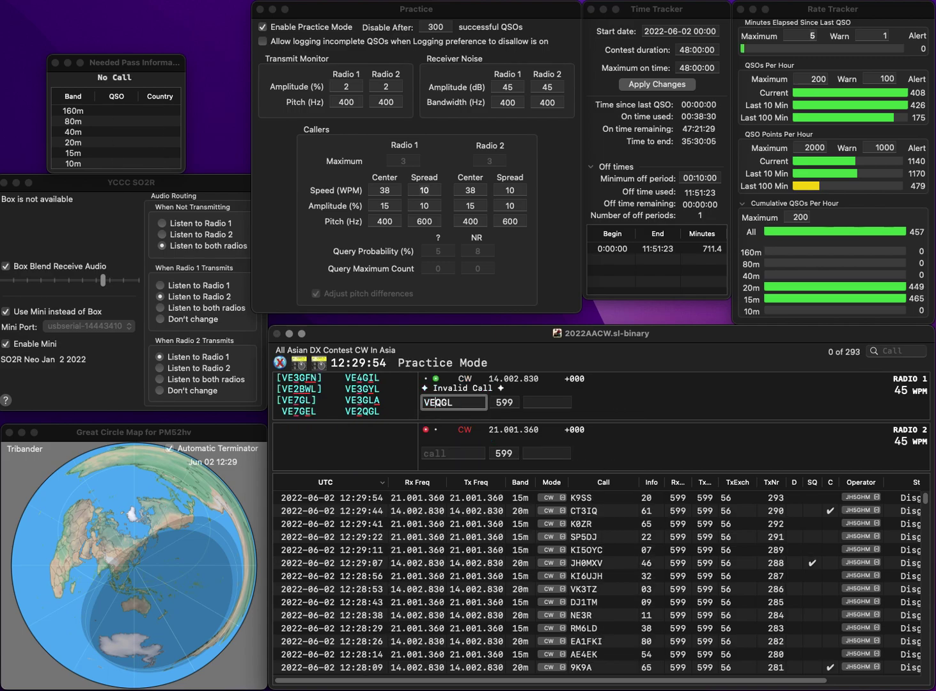
text(2)
key(Return)
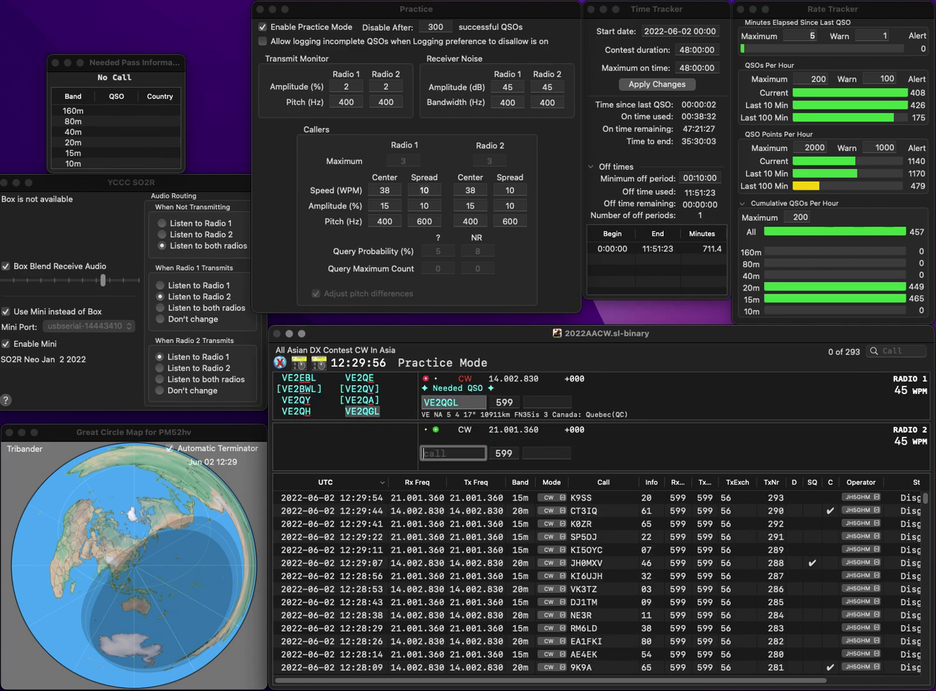
text(2G)
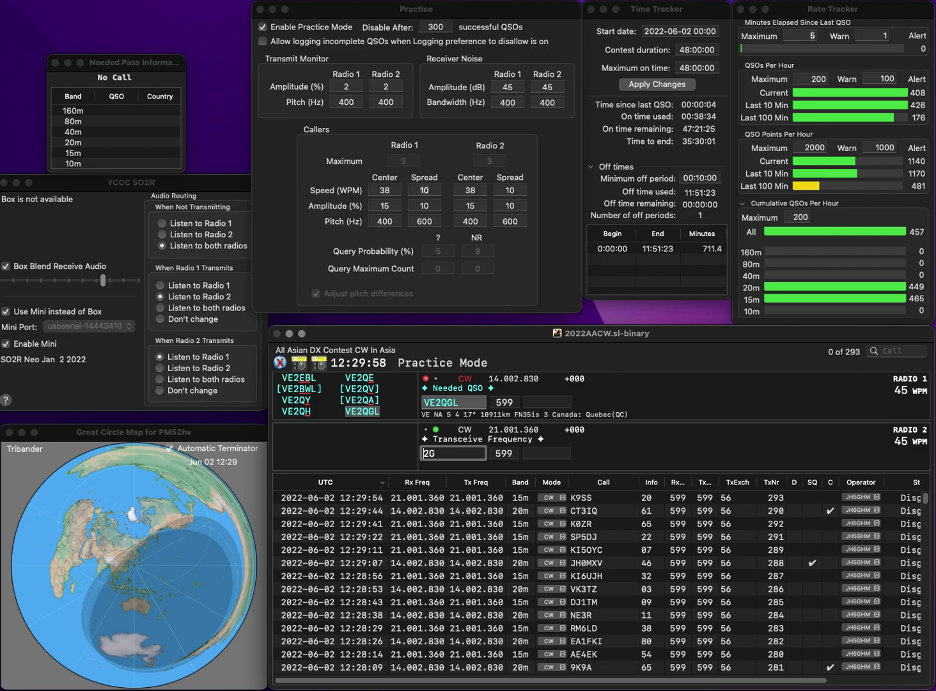
key(Return)
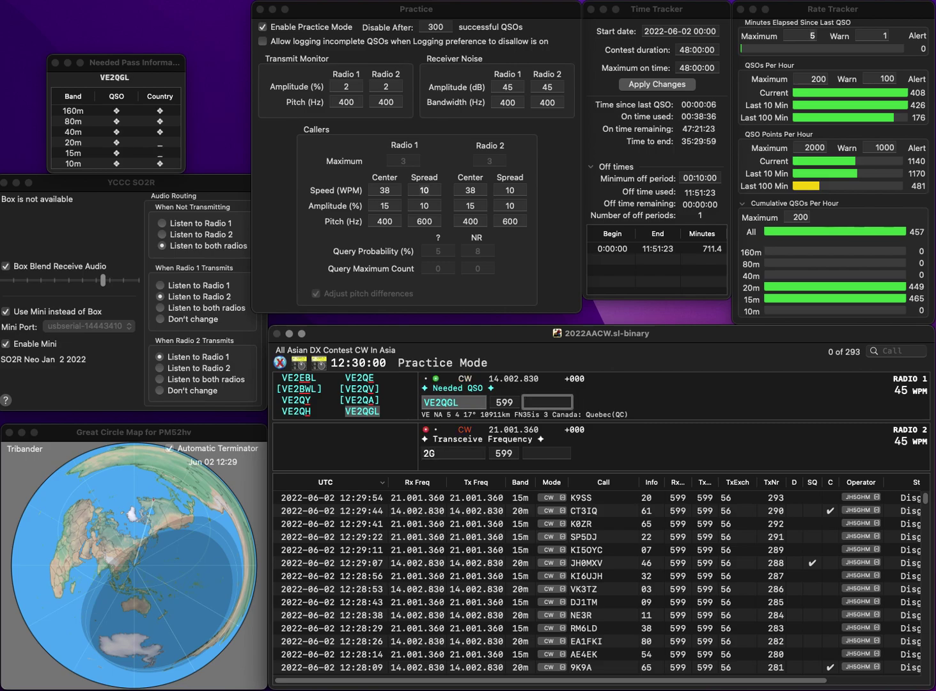
text(2)
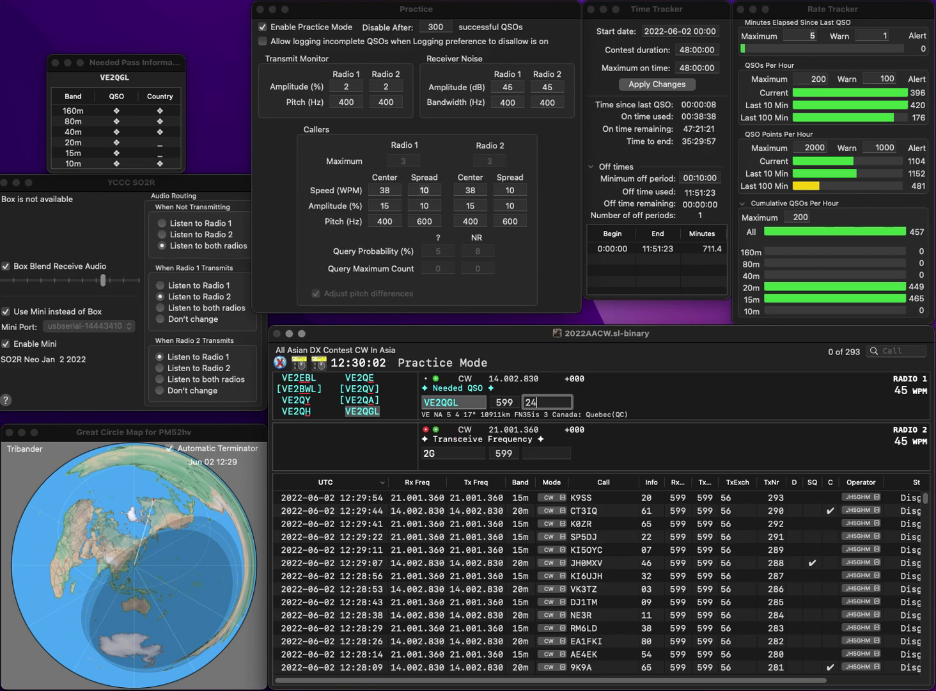
text(4)
key(Return)
Step: Complete the Radio 2 call sign as WU2G and answer the caller
key(grave)
text(WU)
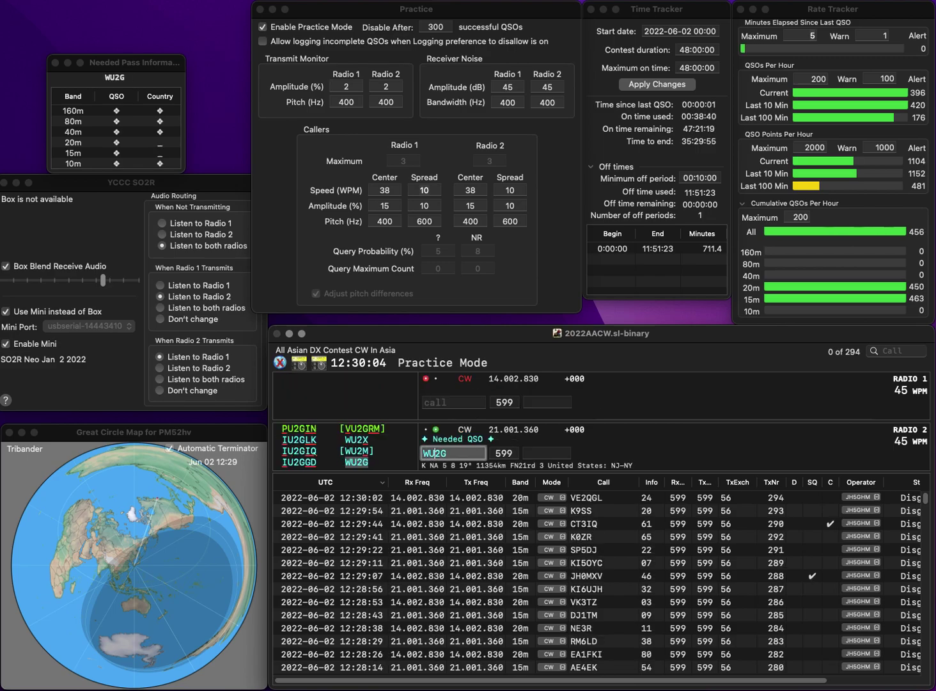
key(Return)
key(grave)
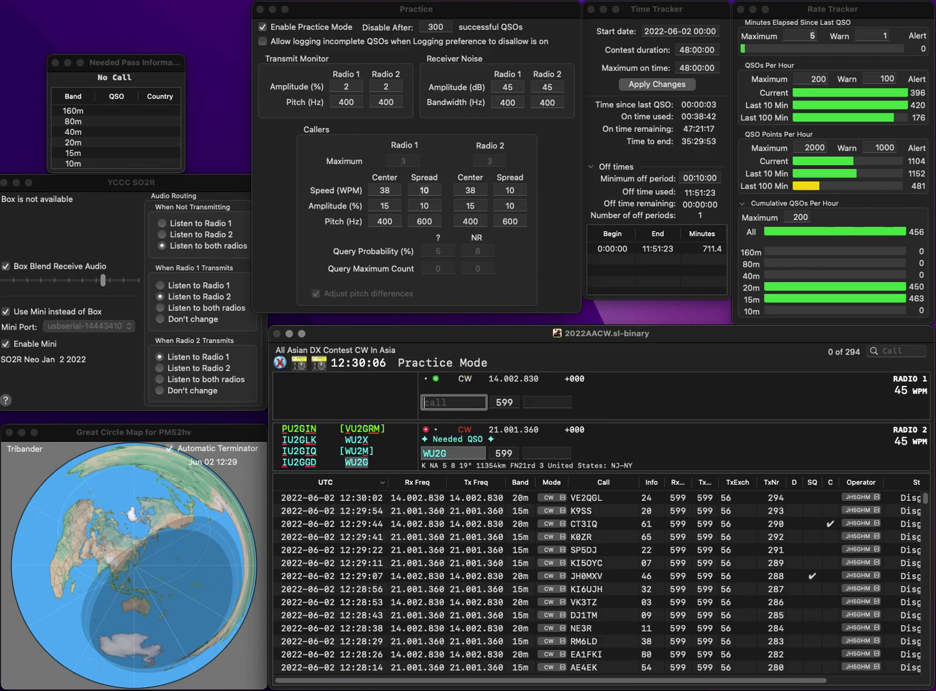
text(J)
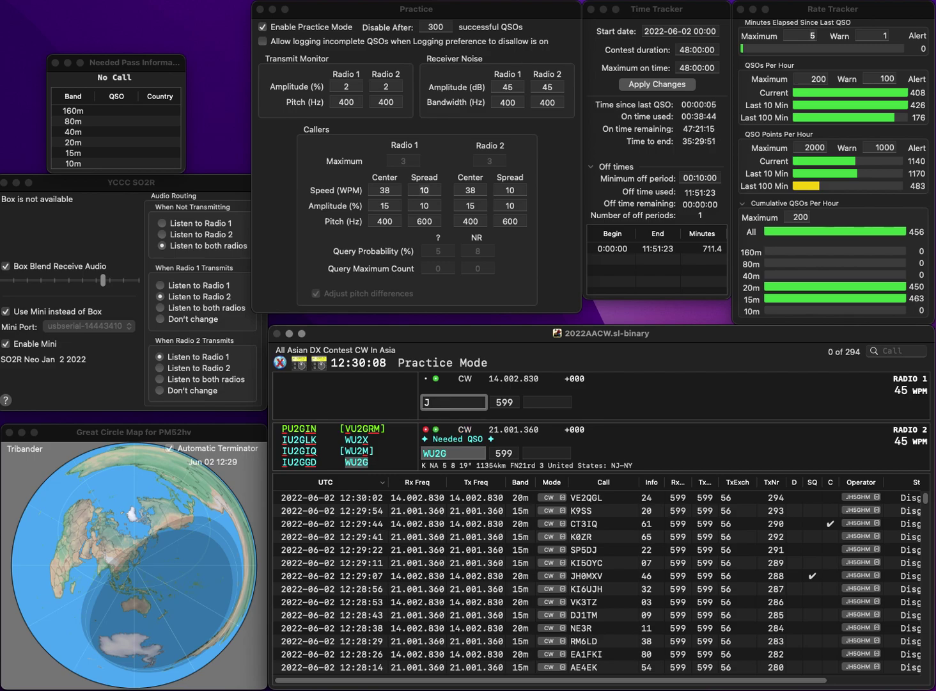
text(J)
key(Return)
key(grave)
key(Tab)
text(85)
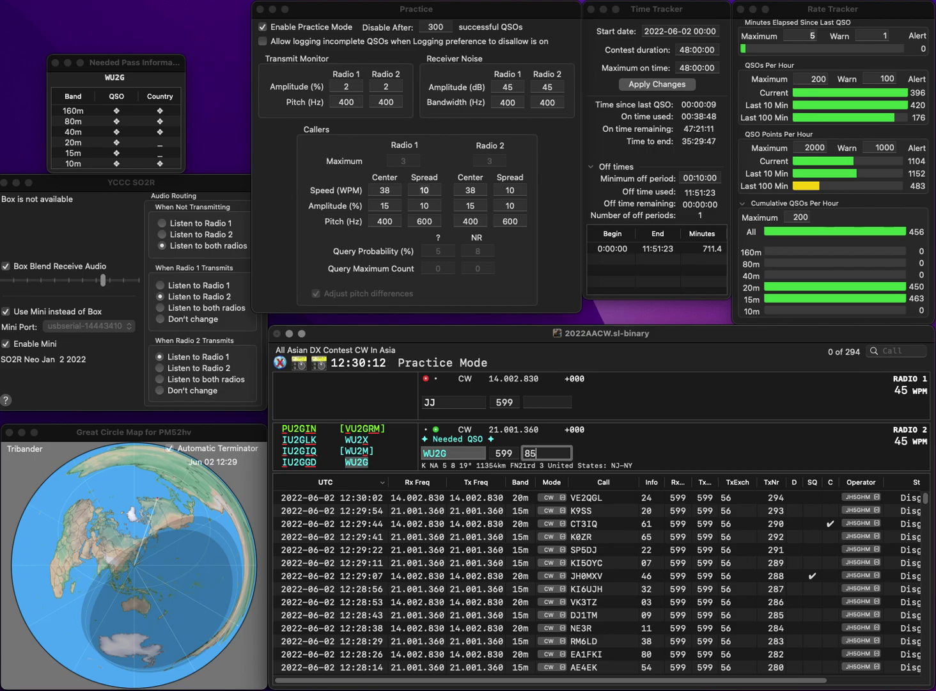
key(Return)
text(J53JSJ)
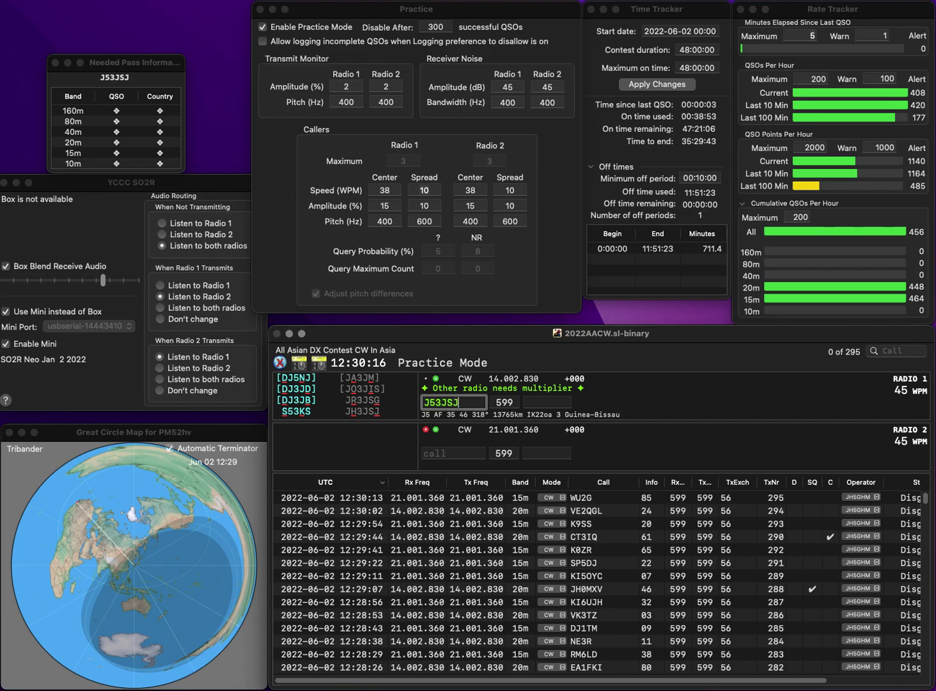
key(Home)
key(Delete)
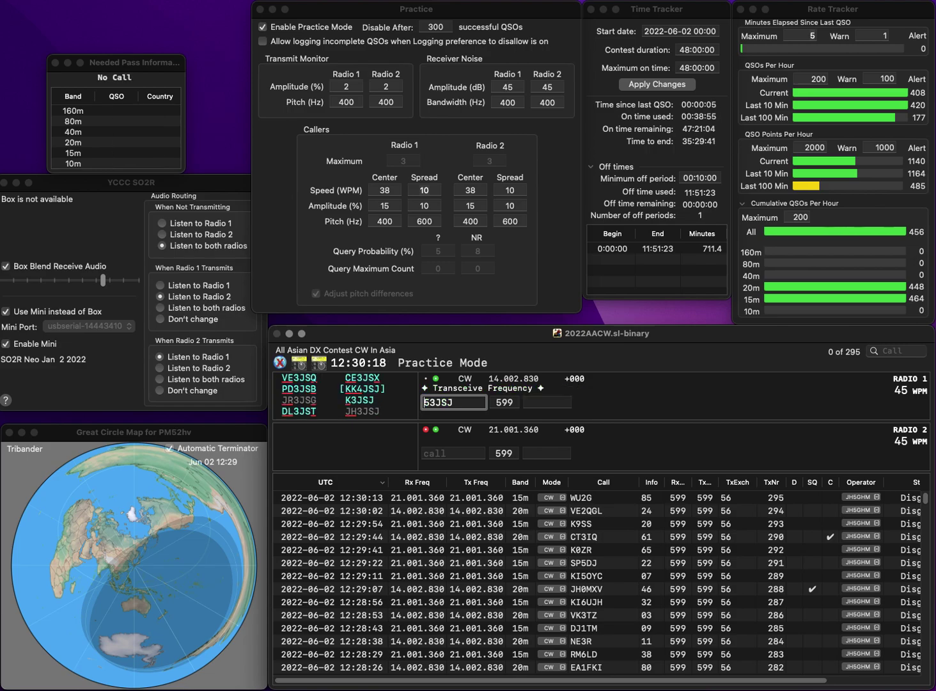
key(Delete)
text(JH)
key(Return)
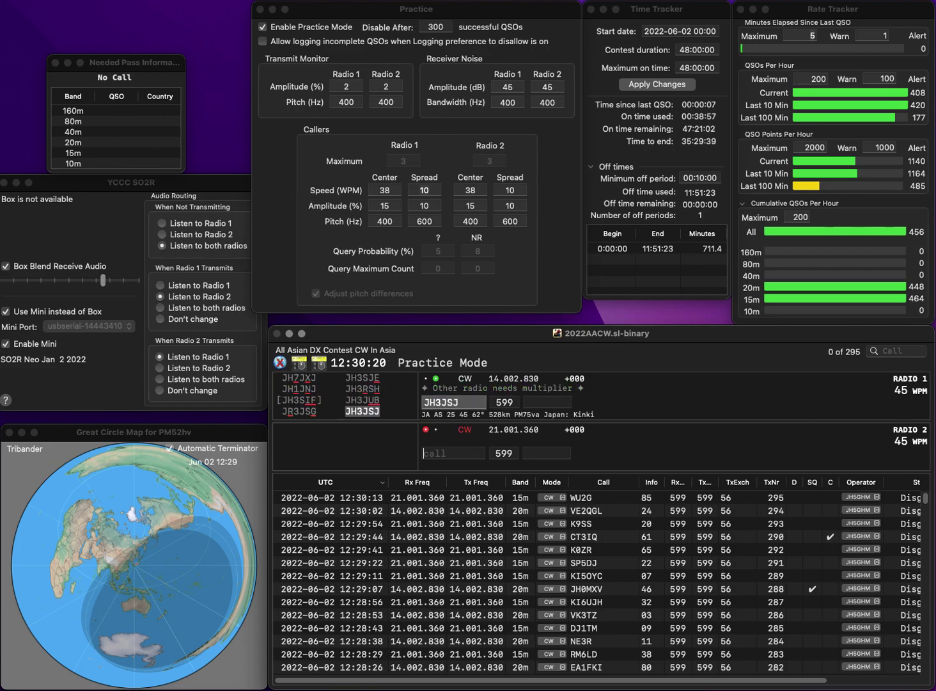
text(KR4V)
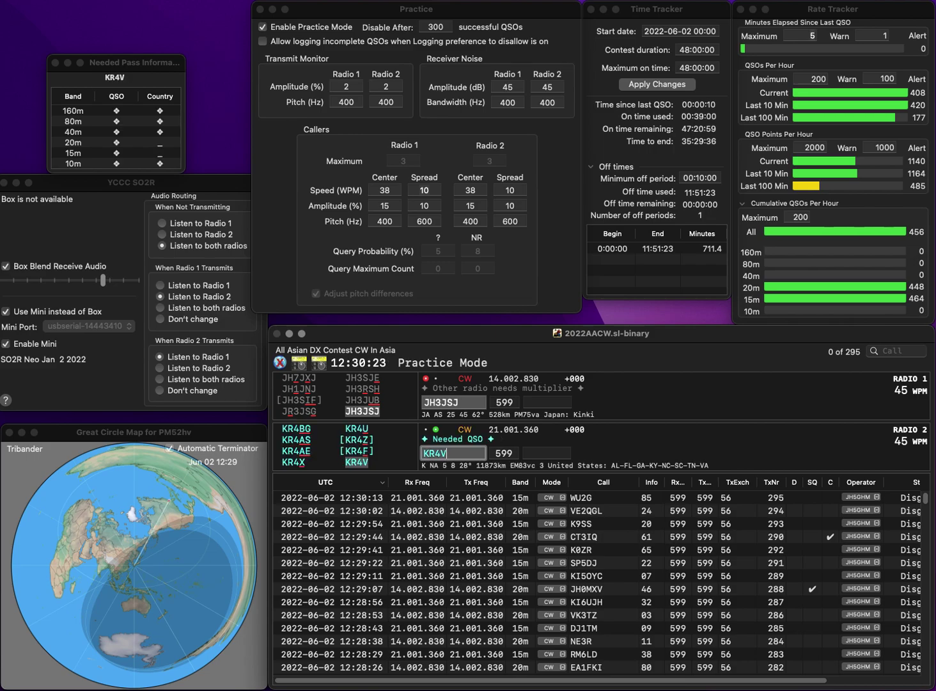
key(Return)
text(3)
key(Return)
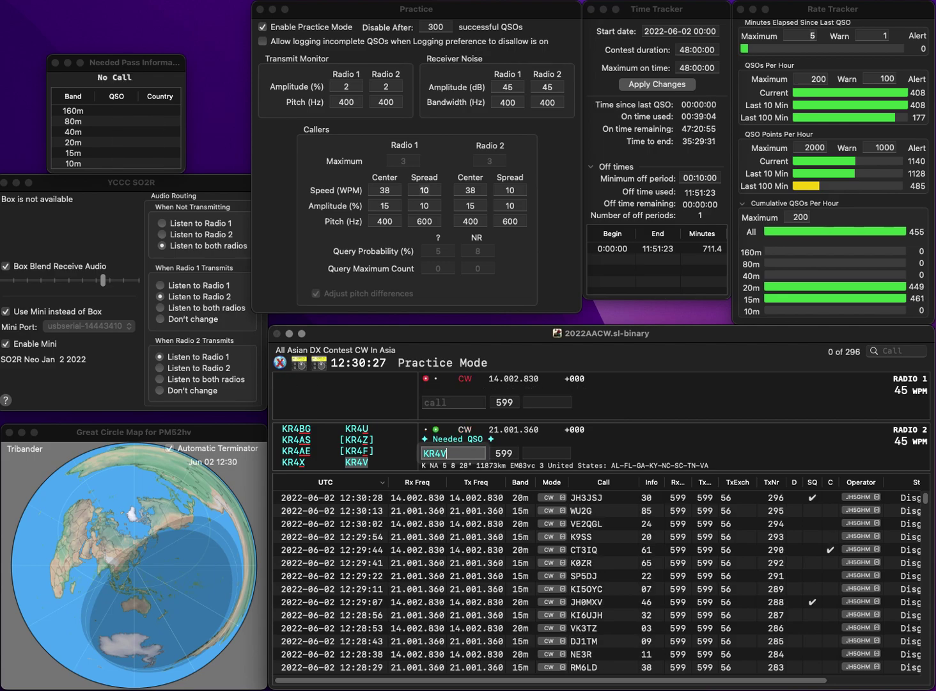
Step: Log KR4V on Radio 2 with received exchange 97, and enter the partial call KG on Radio 1 and send it
text(97)
key(Return)
key(BackSpace)
text(KG)
key(Return)
text(K7WXO)
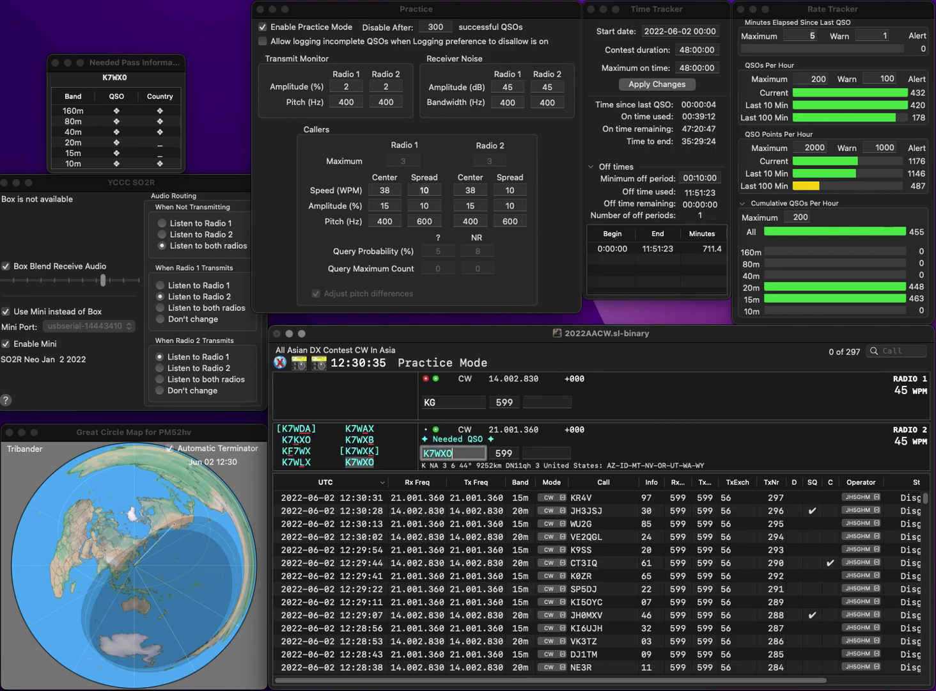
key(Return)
text(7MVH)
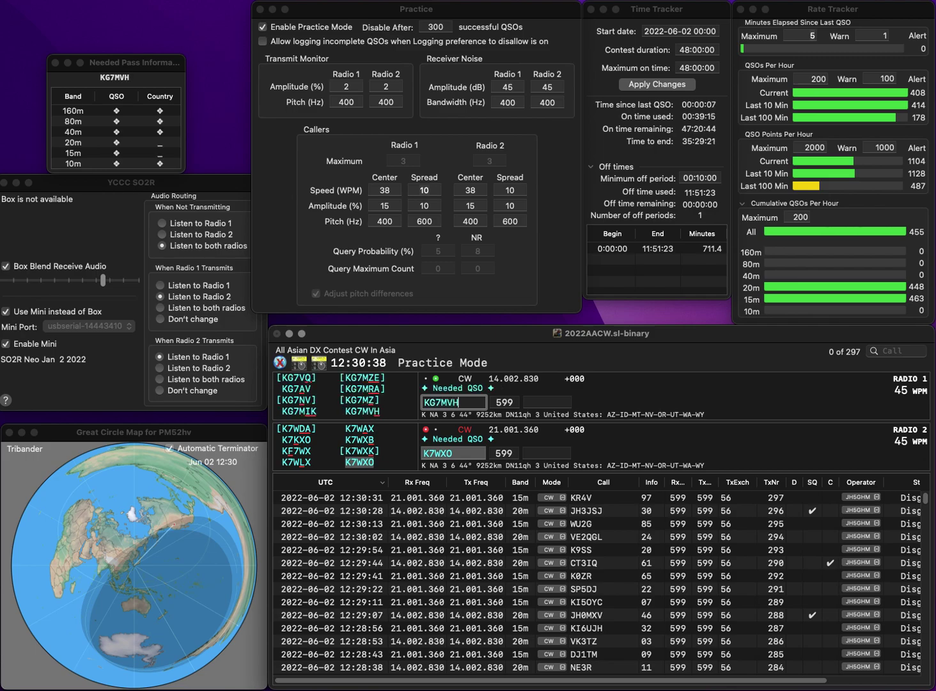
key(space)
text(33)
key(Return)
text(08)
key(Return)
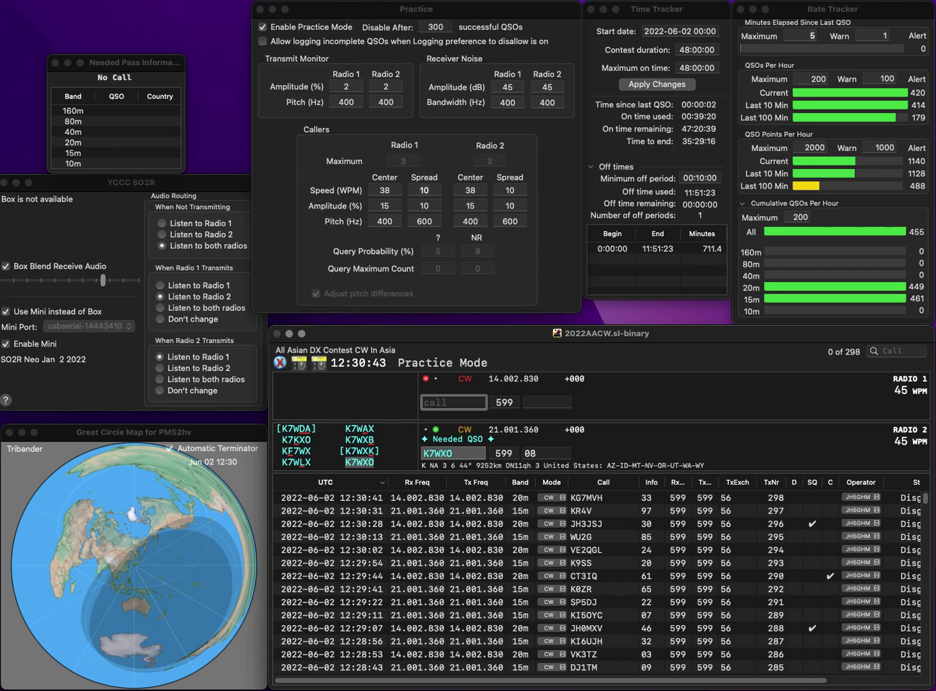
text(PI7HKML)
key(Left)
key(Left)
key(Left)
key(BackSpace)
text(5)
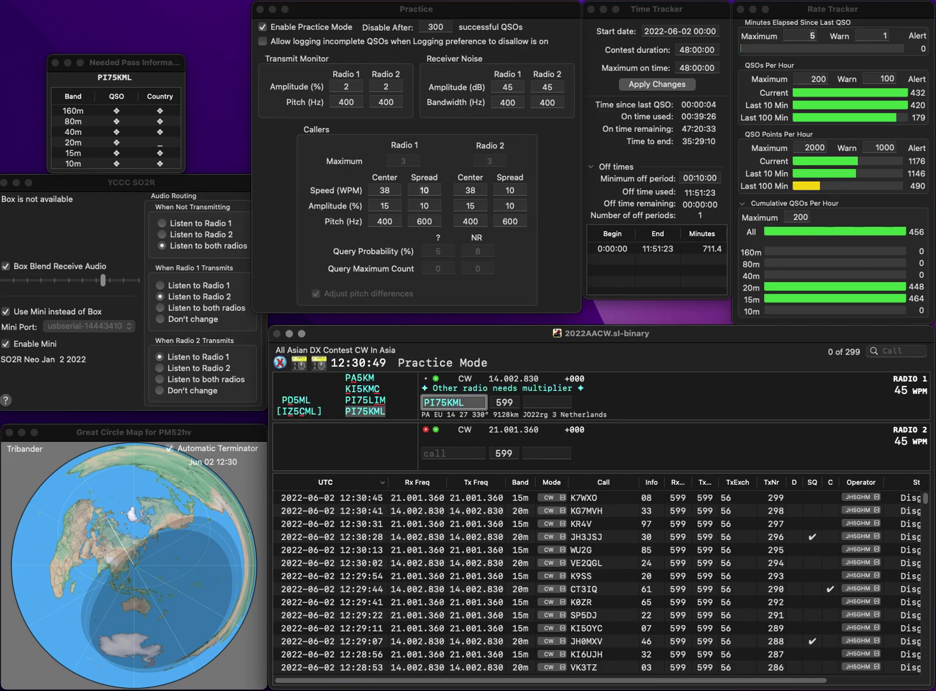
key(Return)
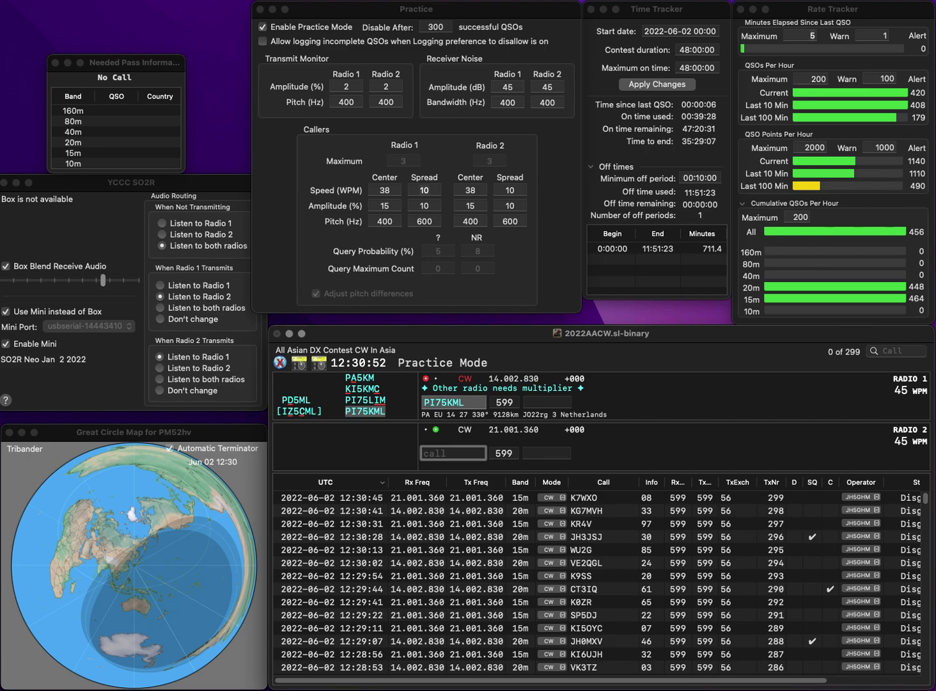
text(SV2HX)
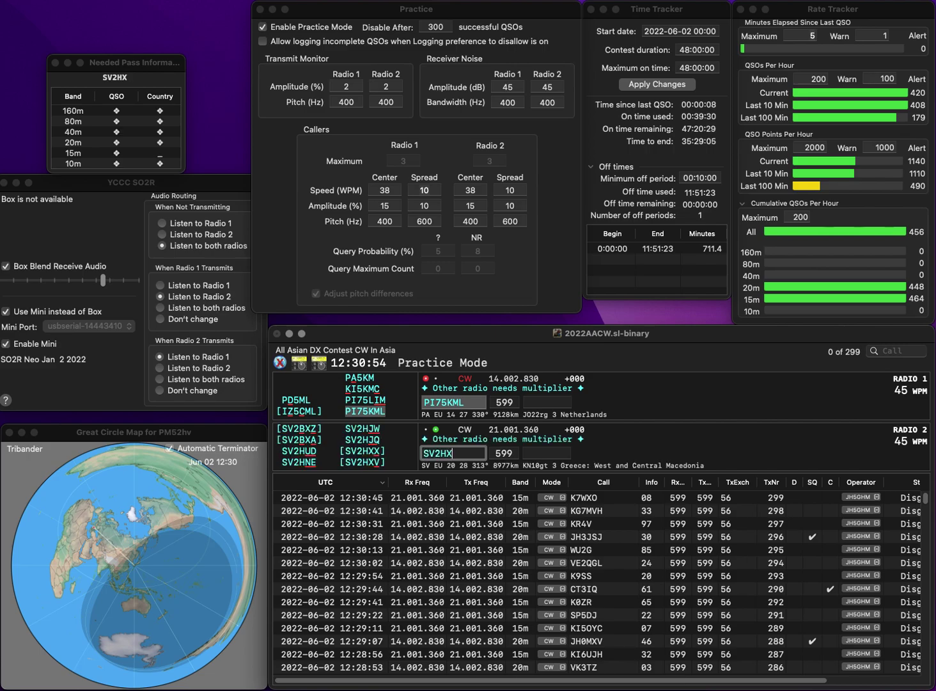
text(X)
key(Return)
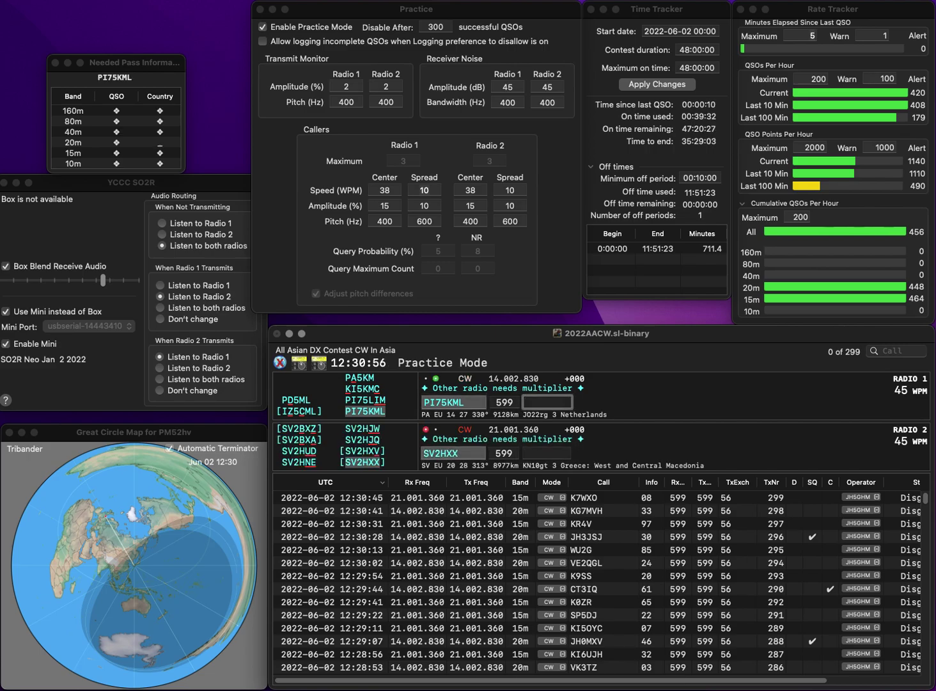
text(31)
key(Return)
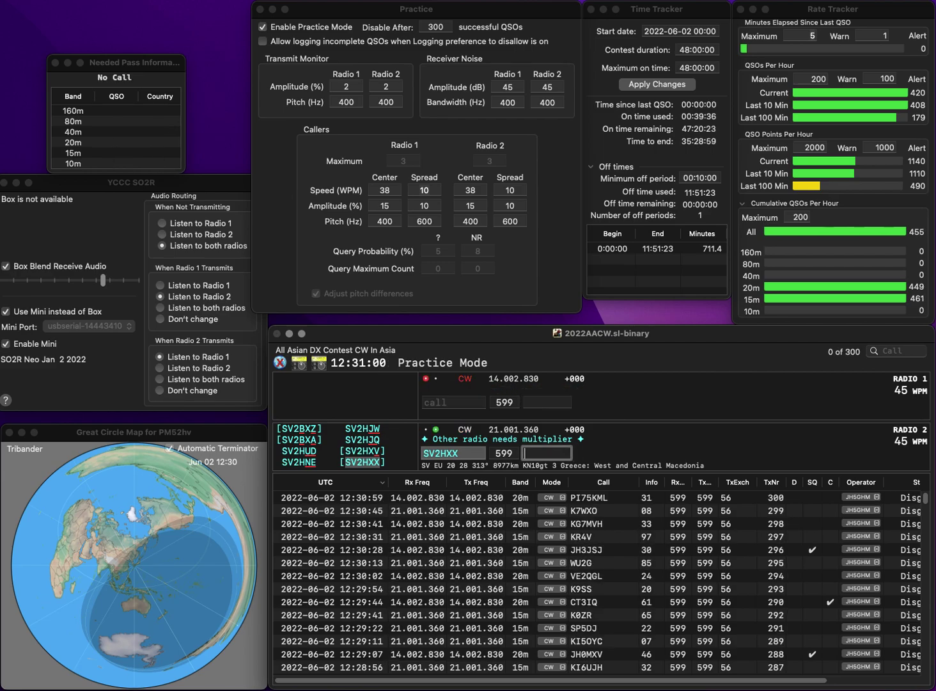
text(88)
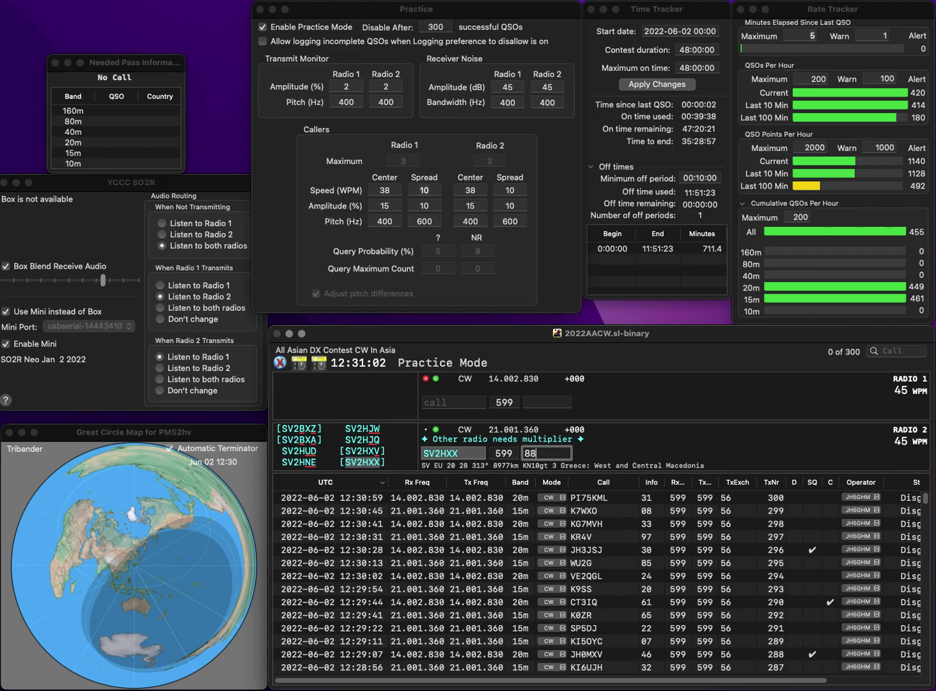
key(Return)
Step: Enter the partial call AAZ on Radio 1, and enter the partial call 9BXP on Radio 2 and send it
text(AAZ)
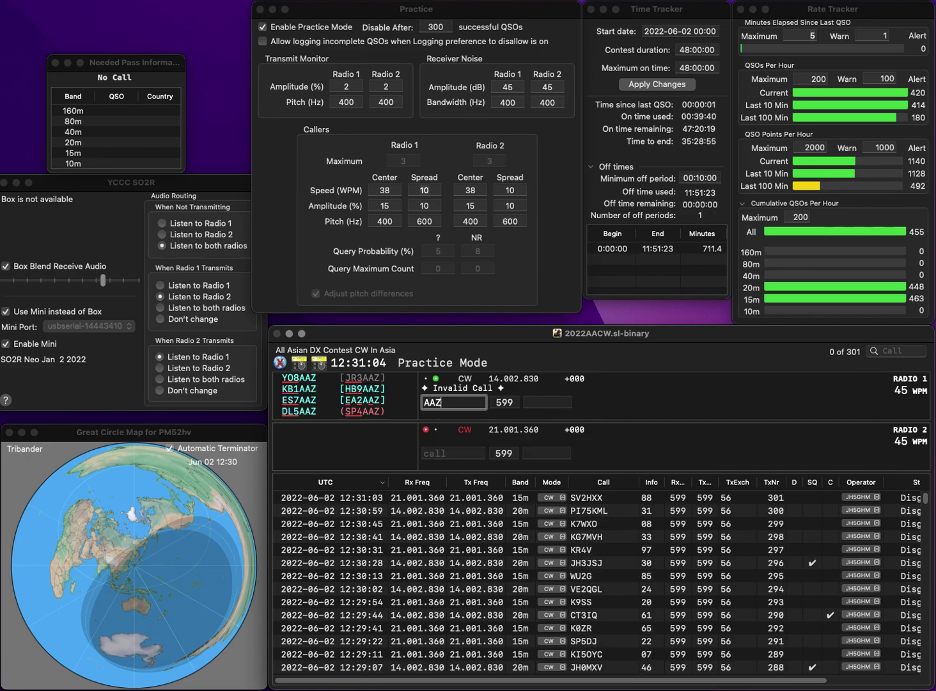
click(453, 453)
text(R)
key(BackSpace)
text(9BXP)
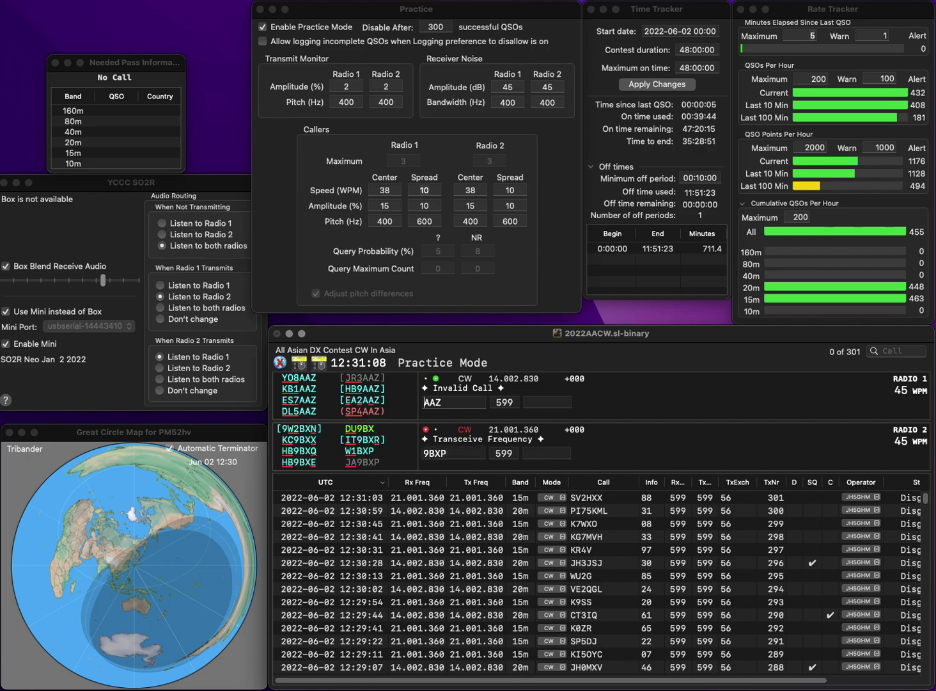
key(Return)
Step: Complete the Radio 1 call as EA8AAZ and send it, and set the Radio 2 call to JA9BXP and send it
text(EA)
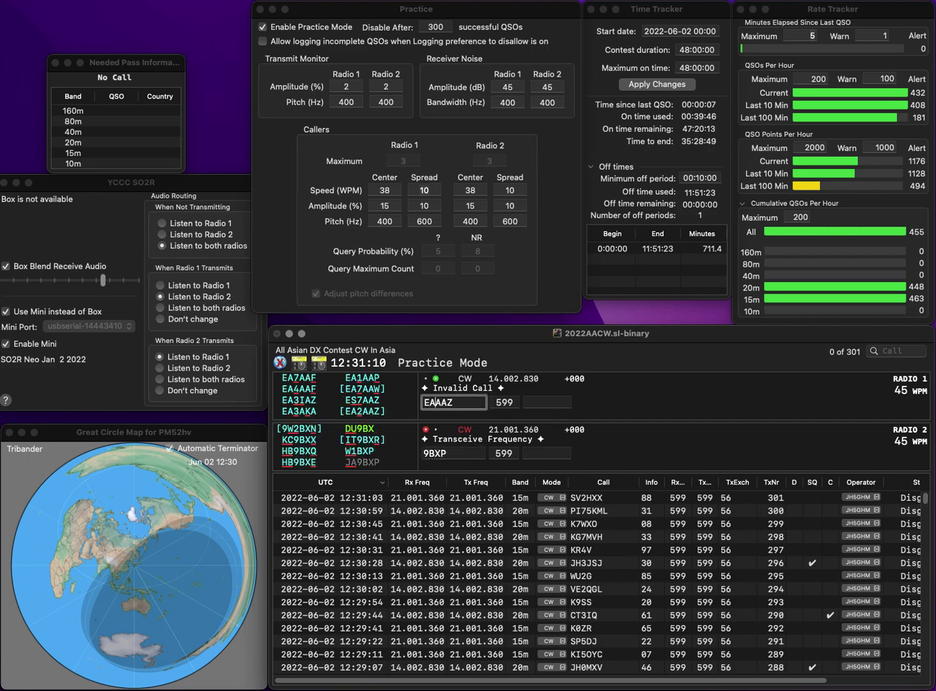
text(8)
key(Return)
text(JA)
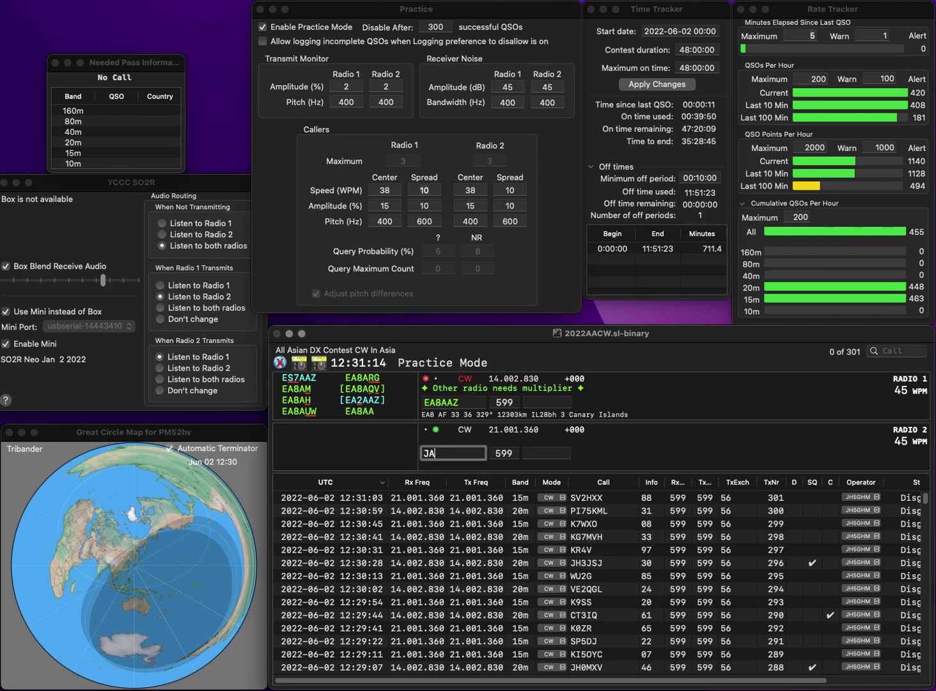
text(9BX)
key(BackSpace)
text(P)
key(Return)
key(BackSpace)
key(Delete)
text(E)
text(I)
key(BackSpace)
text(S)
key(Return)
Step: Log JA9BXP on Radio 2 with received exchange 85, and correct the Radio 1 call sign to ES7AAZ
text(85)
key(Return)
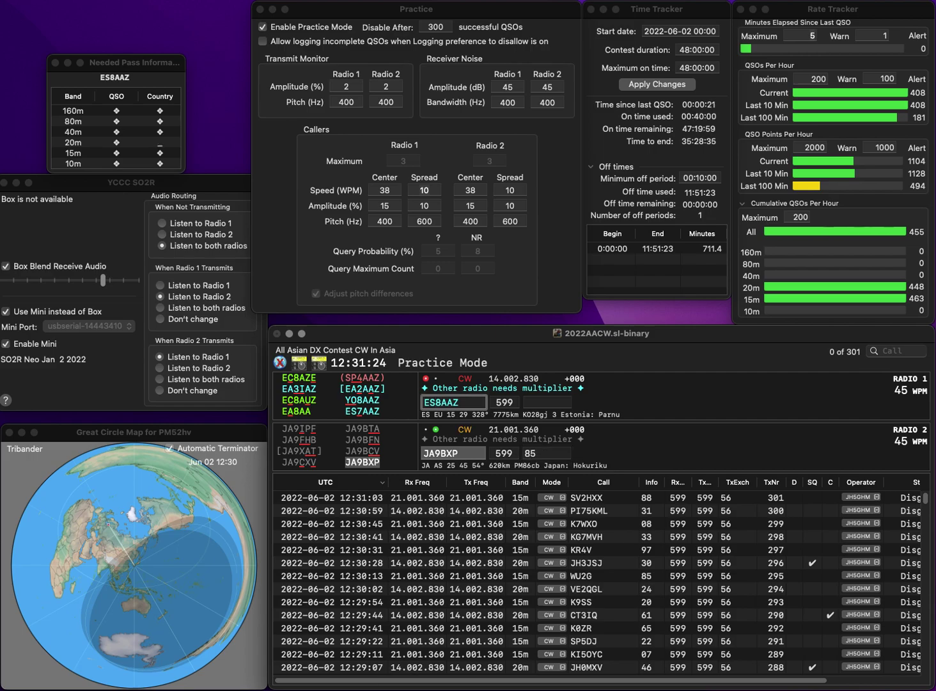
key(BackSpace)
text(7)
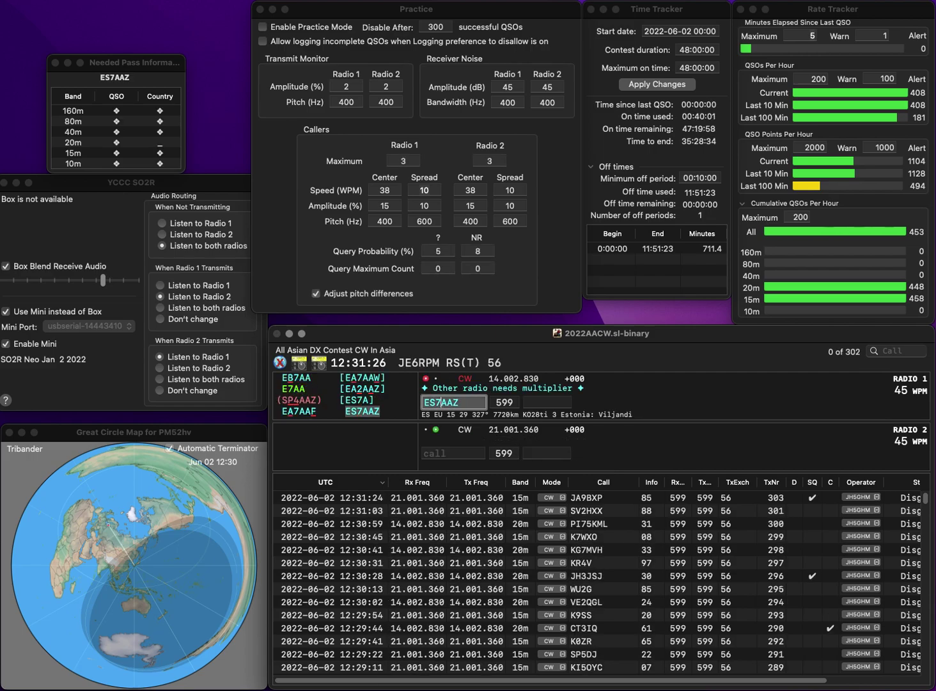